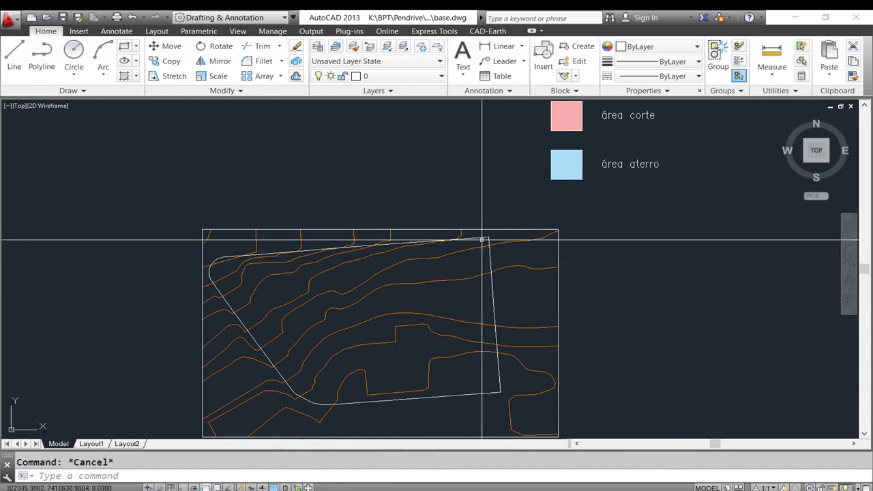
Step: Pan and zoom around the site plan, selecting the boundary and a contour line to inspect them
scroll(447, 189, "down", 2)
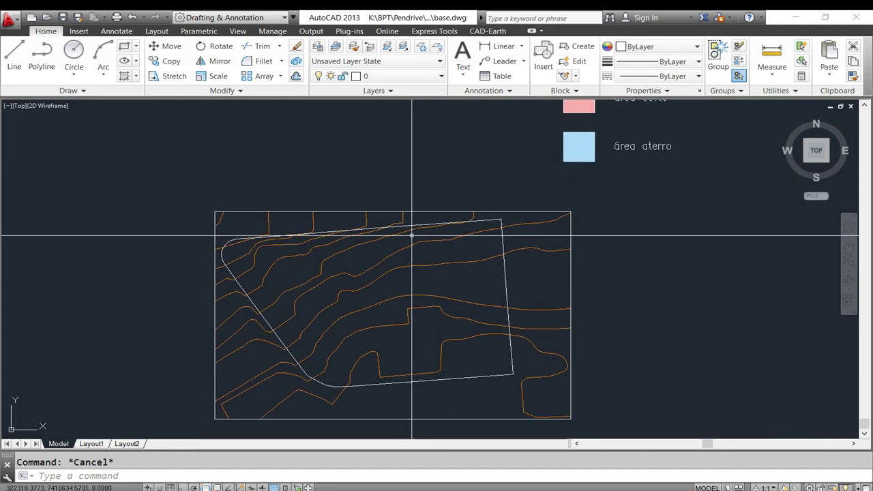
scroll(428, 219, "up", 2)
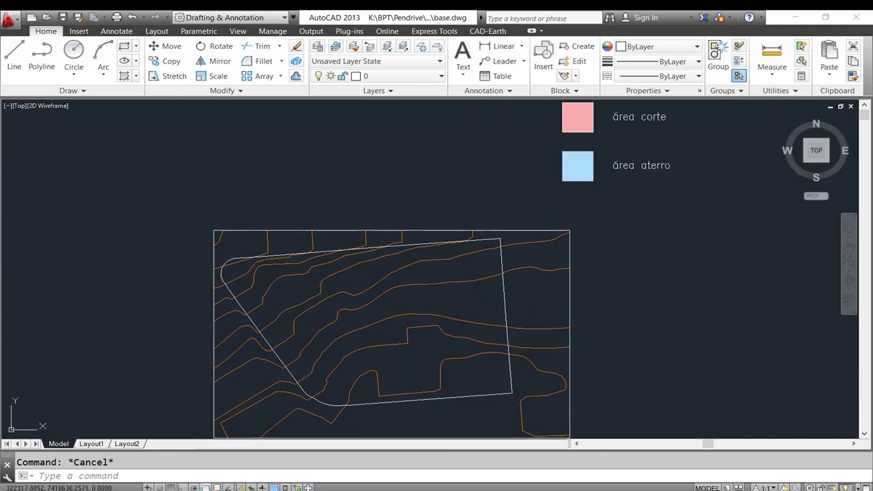
mouse_move(357, 244)
middle_mouse_down()
mouse_move(373, 217)
mouse_move(355, 161)
middle_mouse_up()
scroll(374, 217, "up", 2)
left_click(345, 171)
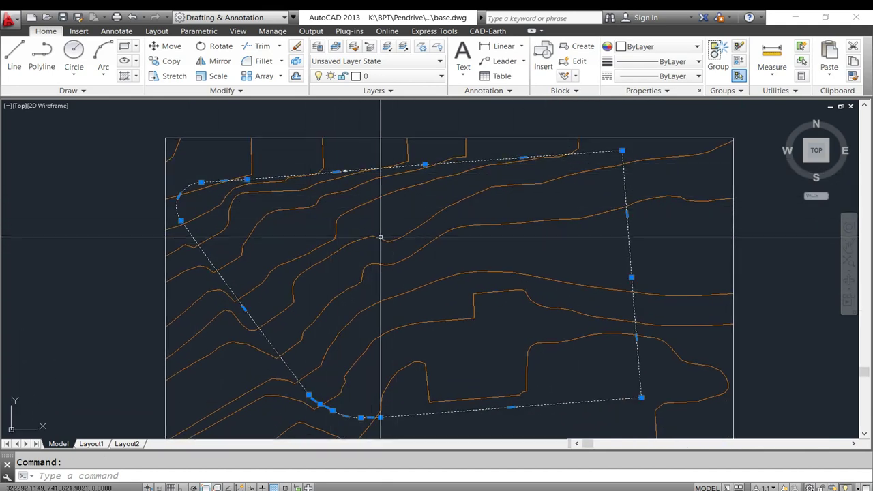
key("Escape")
left_click(248, 149)
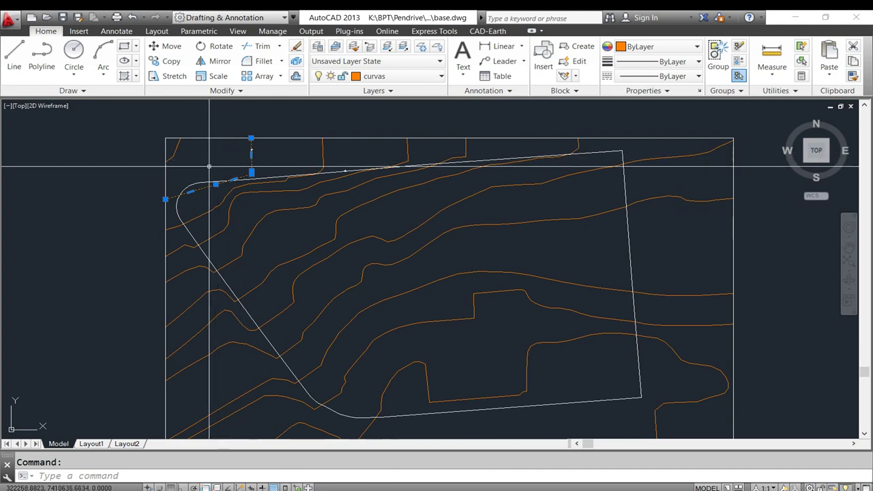
key("Escape")
middle_click_drag(399, 188, 392, 197)
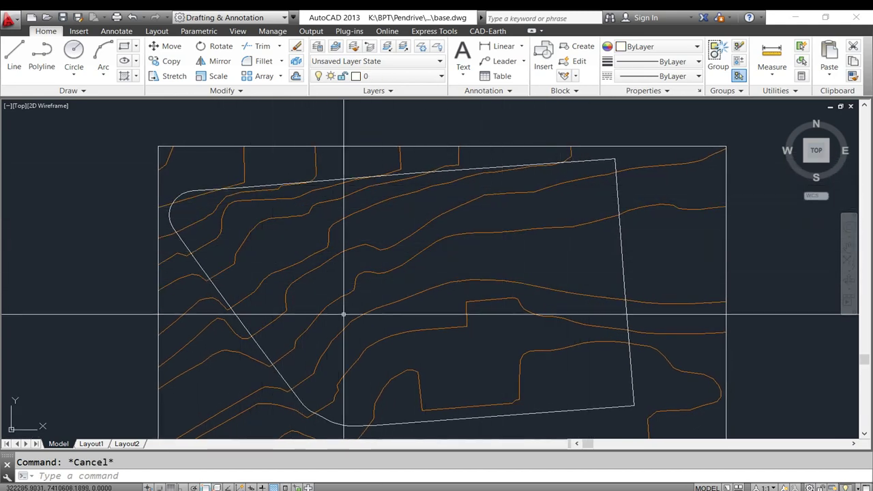
middle_click_drag(446, 321, 451, 298)
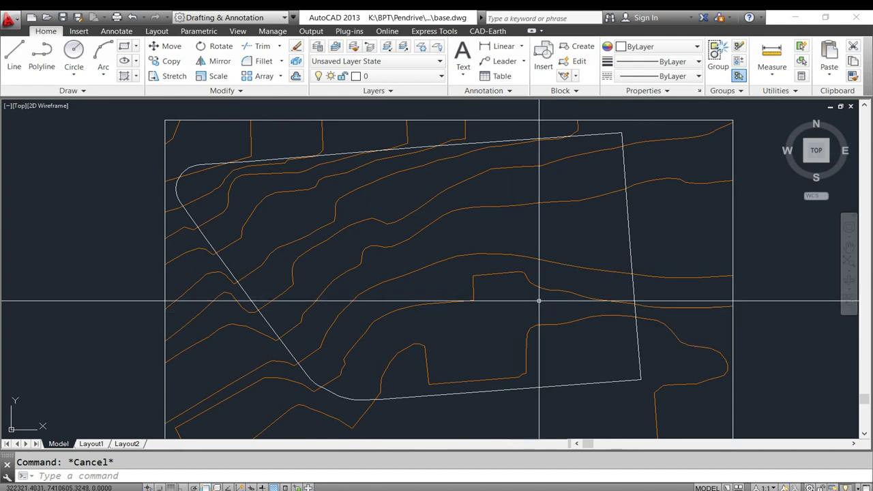
middle_click_drag(445, 272, 450, 278)
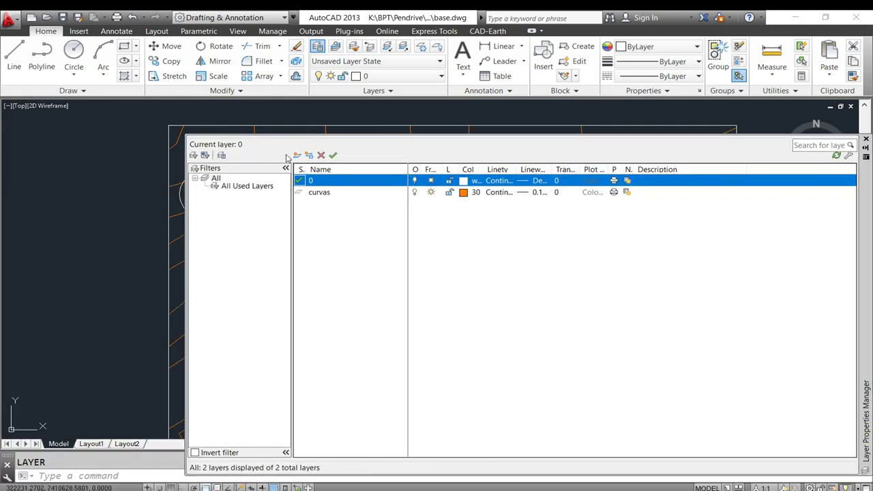
Step: Create a new layer named eixo principal with colour red
left_click(297, 156)
type("eixo principal")
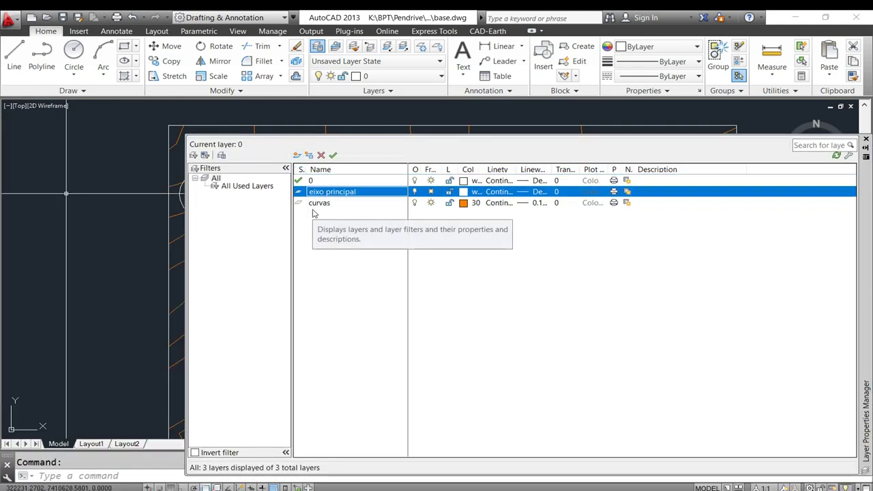
left_click(467, 191)
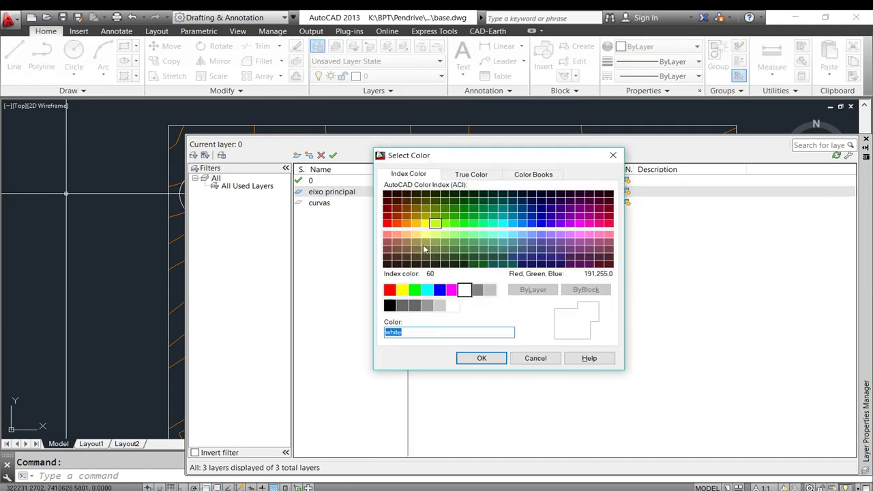
left_click(481, 359)
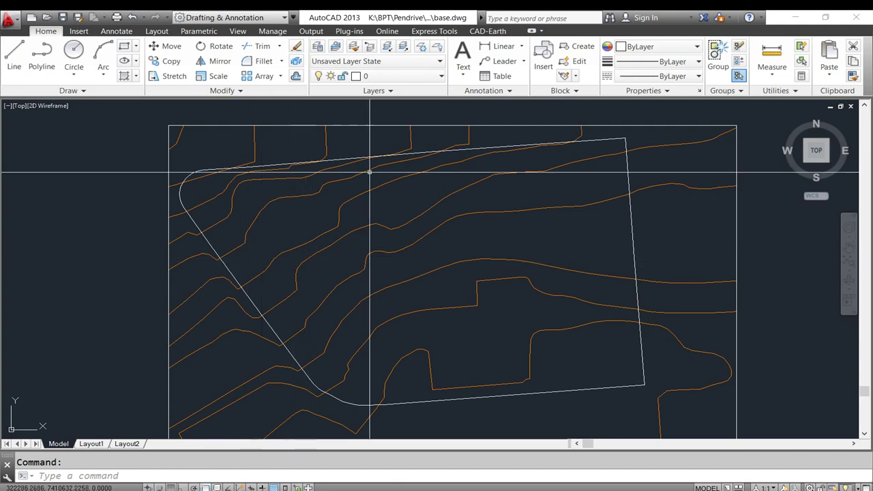
left_click(441, 475)
type("l")
Step: Draw a vertical line from the top to the bottom of the site frame on layer eixo principal
key("Return")
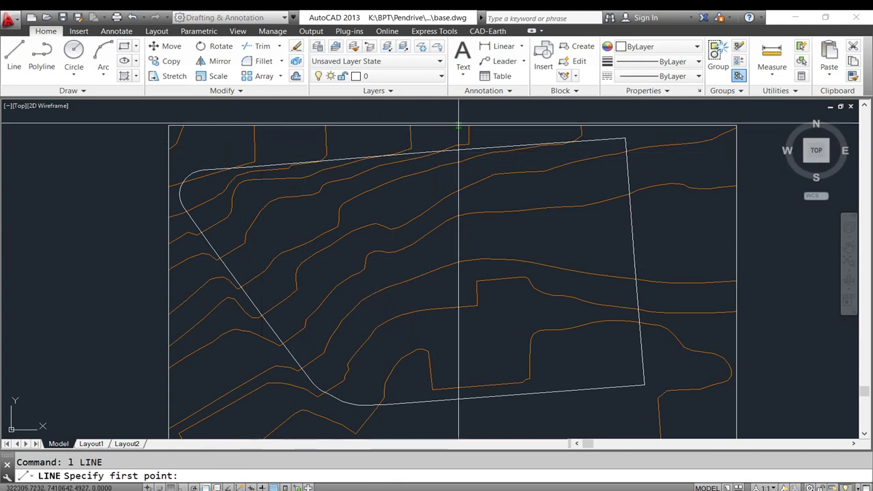
left_click(449, 126)
scroll(453, 163, "down", 4)
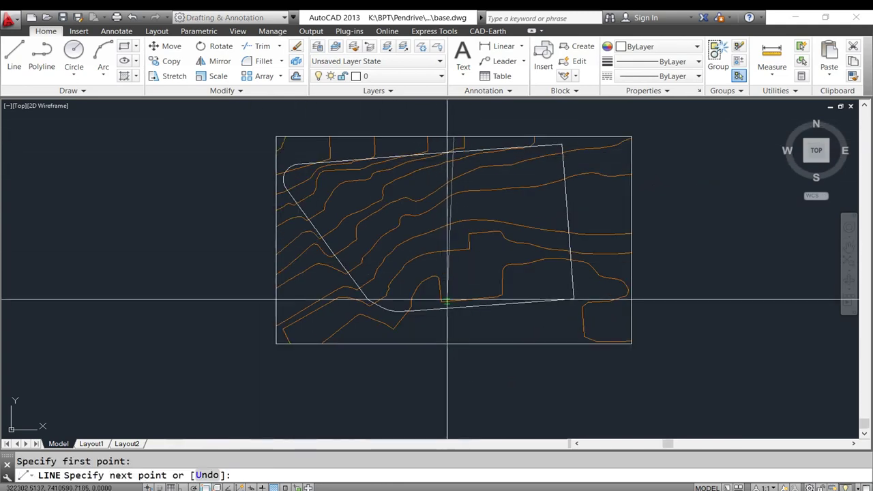
left_click(455, 338)
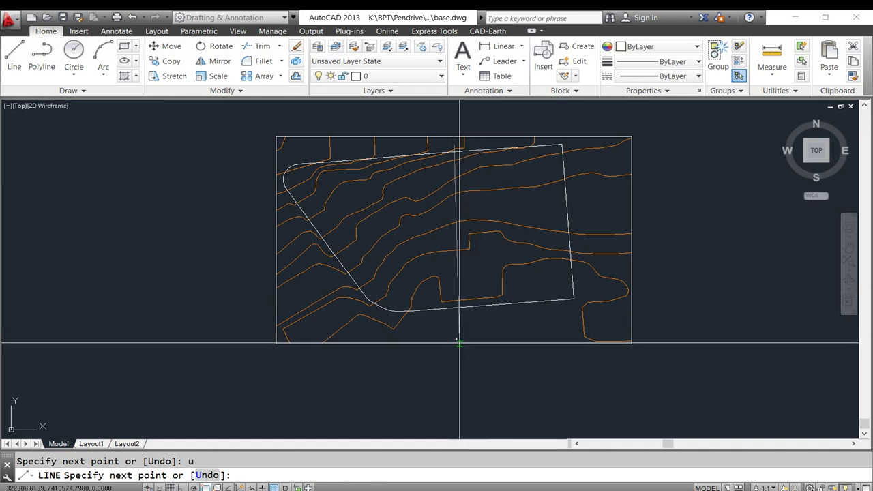
key("Escape")
left_click(454, 301)
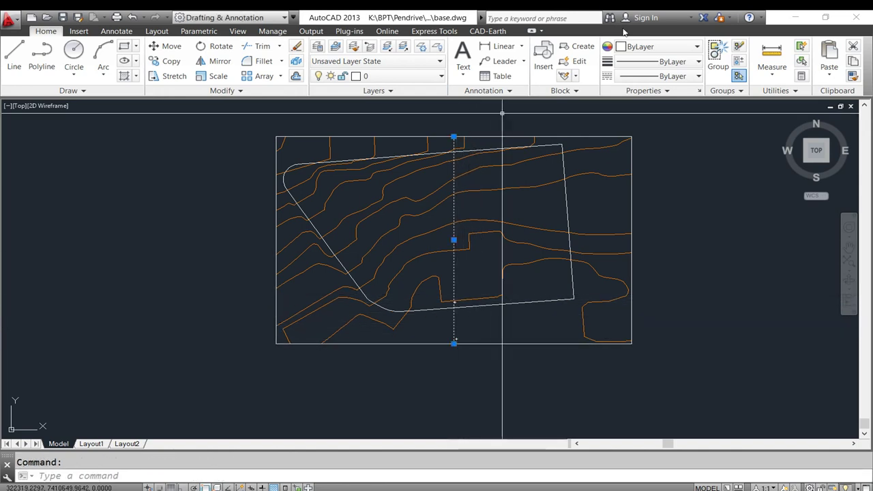
left_click(373, 76)
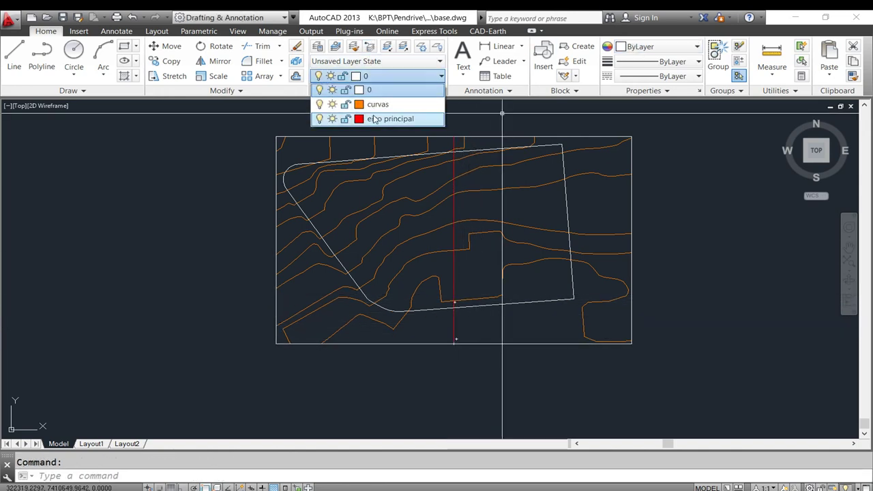
left_click(360, 117)
key("Escape")
Step: Recentre the plan, check a contour line, and switch to the southwest isometric view
scroll(463, 176, "up", 2)
middle_click_drag(448, 185, 464, 204)
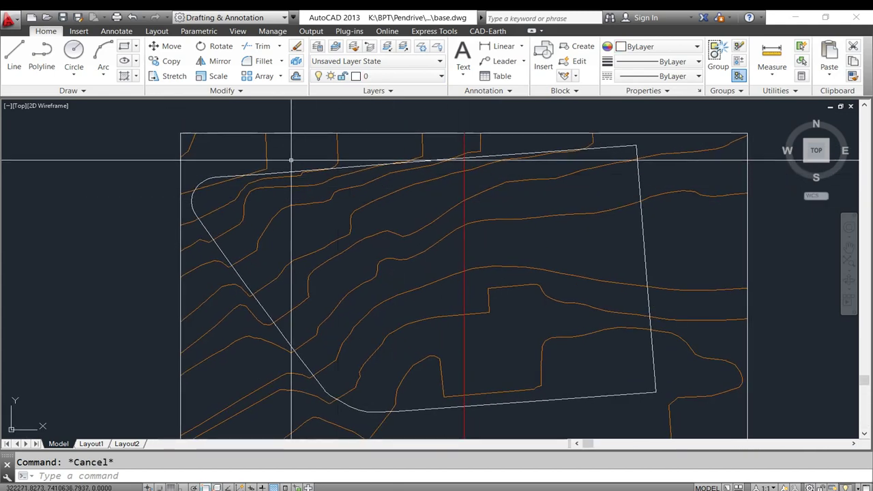
left_click(266, 153)
left_click(257, 150)
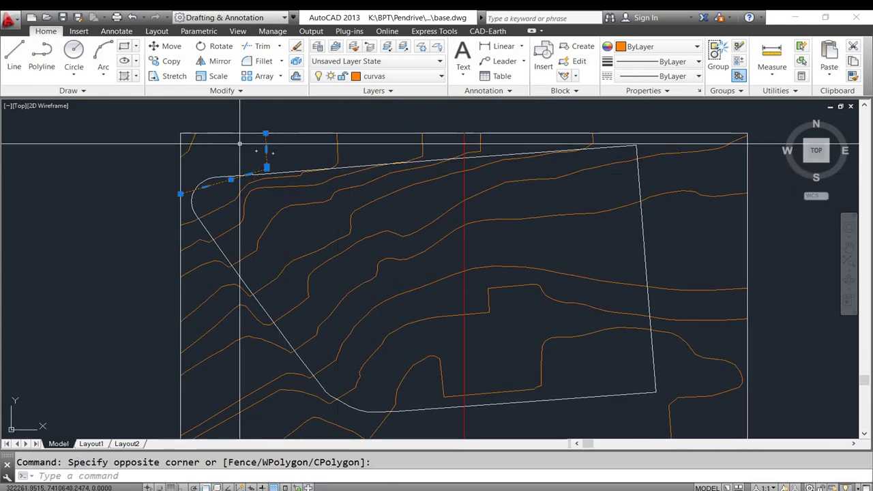
key("Escape")
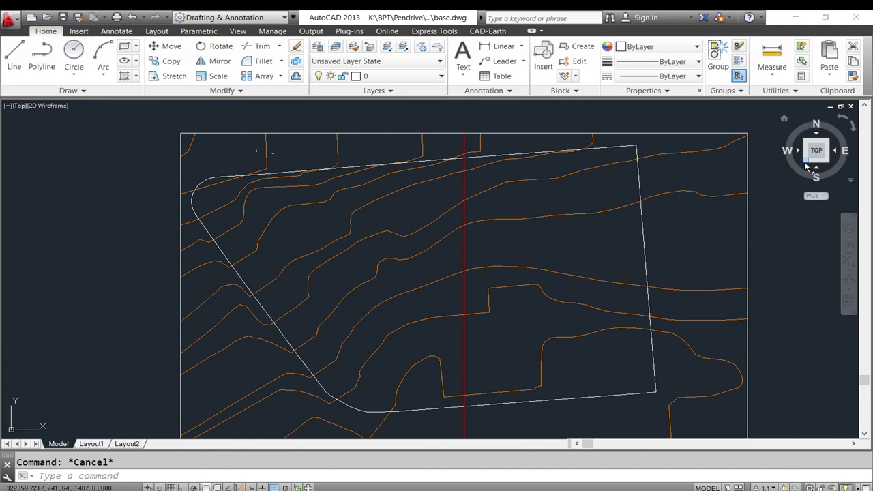
left_click(806, 162)
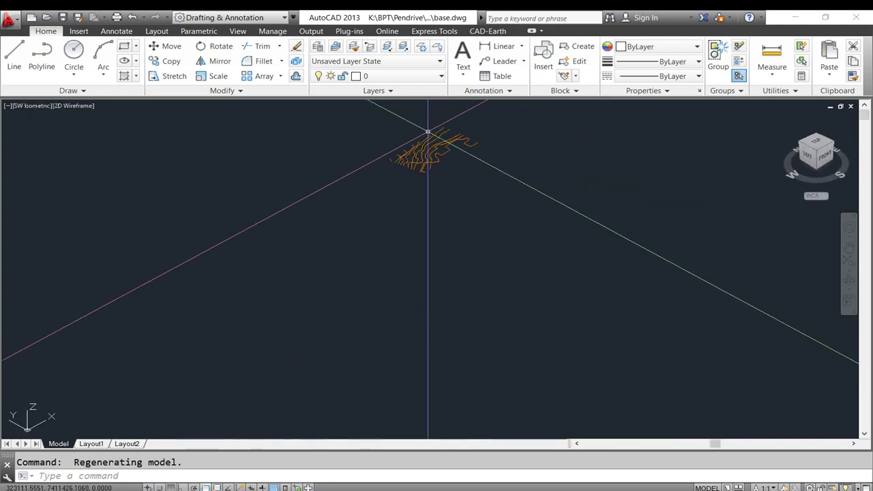
Step: Orbit to see the contours in 3D, then return to the top view with PLAN
mouse_move(442, 201)
middle_mouse_down("shift")
mouse_move(384, 166)
mouse_move(481, 205)
mouse_move(460, 211)
mouse_move(467, 224)
mouse_move(484, 201)
mouse_move(471, 220)
mouse_move(475, 206)
mouse_move(468, 214)
mouse_move(488, 204)
mouse_move(452, 216)
mouse_move(604, 211)
middle_mouse_up("shift")
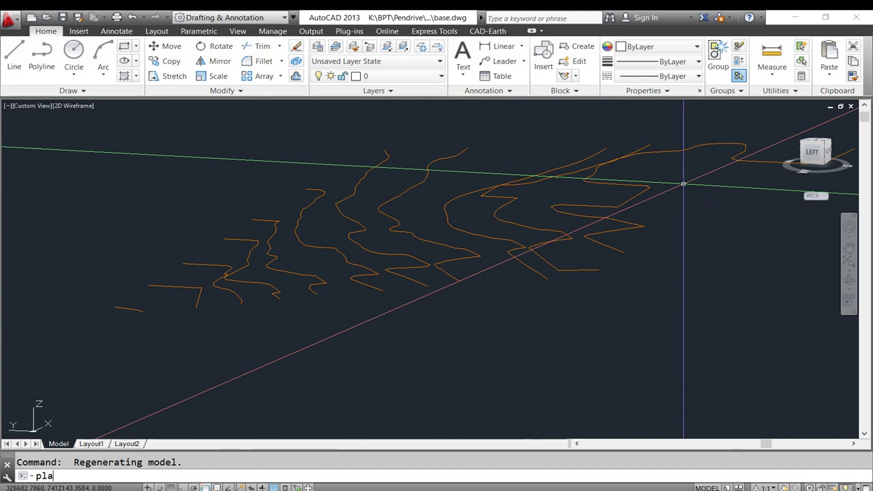
type("n")
key("Return")
key("Return")
Step: Pan and zoom into the upper site area near the red axis
middle_click_drag(382, 236, 463, 187)
scroll(466, 186, "up", 2)
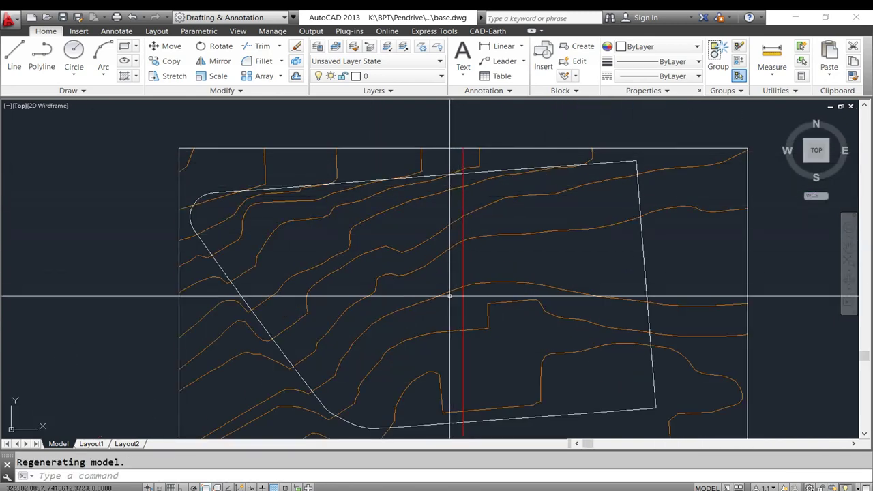
middle_click_drag(448, 310, 440, 303)
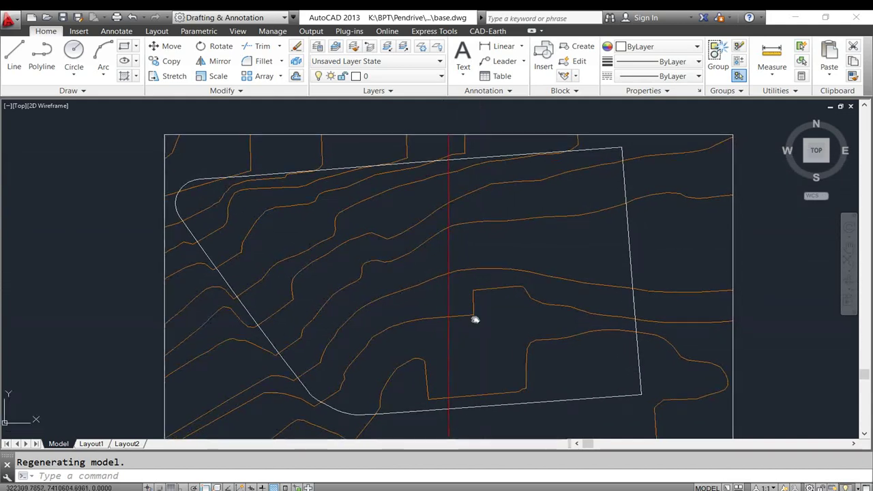
middle_click_drag(476, 318, 450, 283)
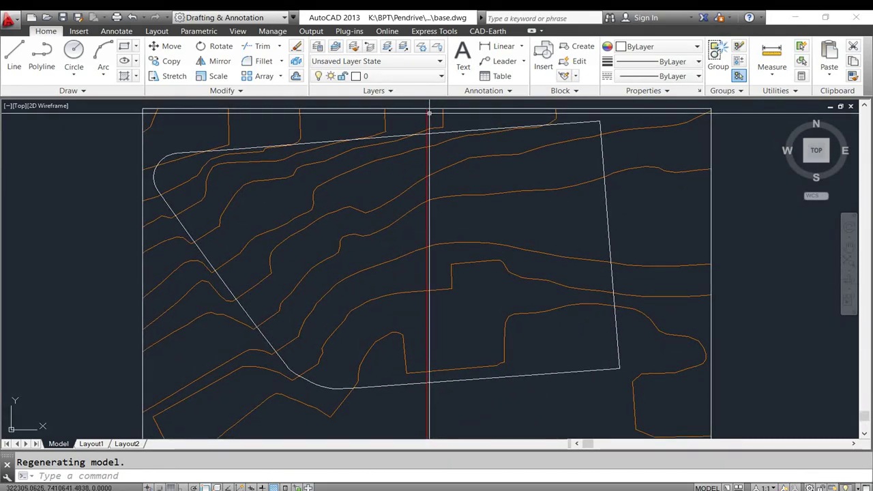
mouse_move(428, 151)
middle_mouse_down()
mouse_move(418, 179)
mouse_move(425, 186)
middle_mouse_up()
scroll(424, 185, "up", 3)
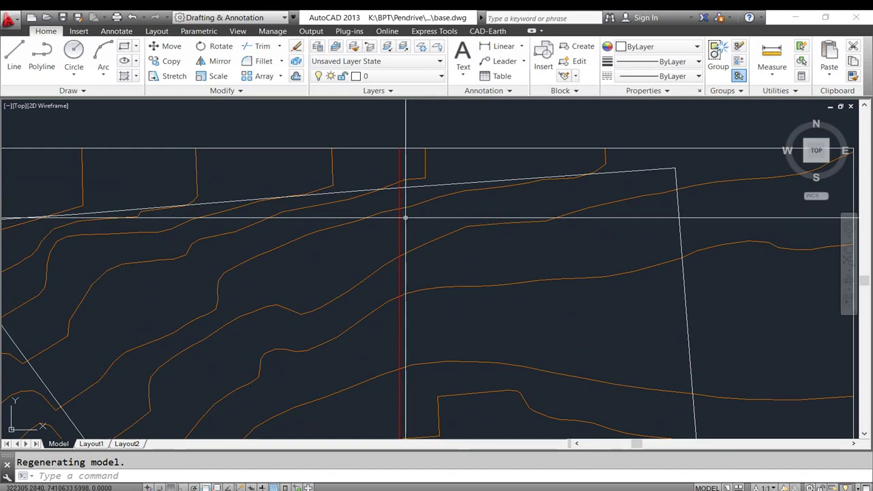
type("1")
key("Return")
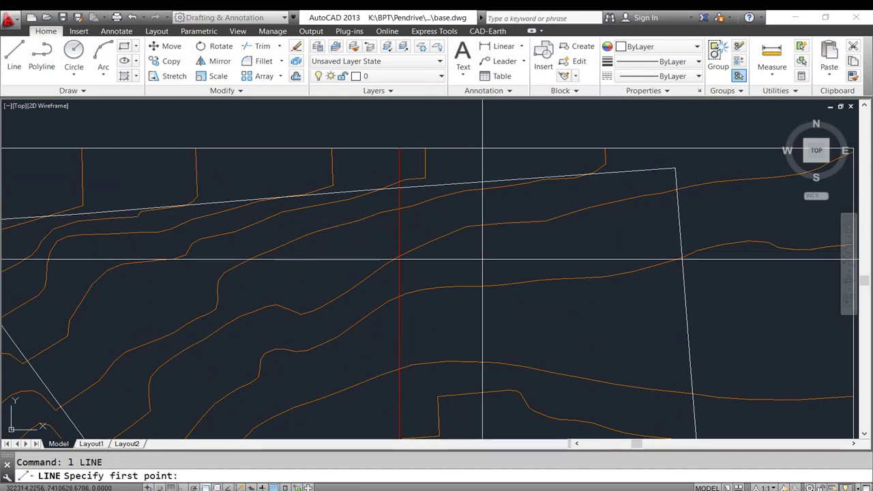
Step: Draw a short vertical tick line at the red axis
scroll(407, 214, "up", 3)
left_click(505, 266)
key("F8")
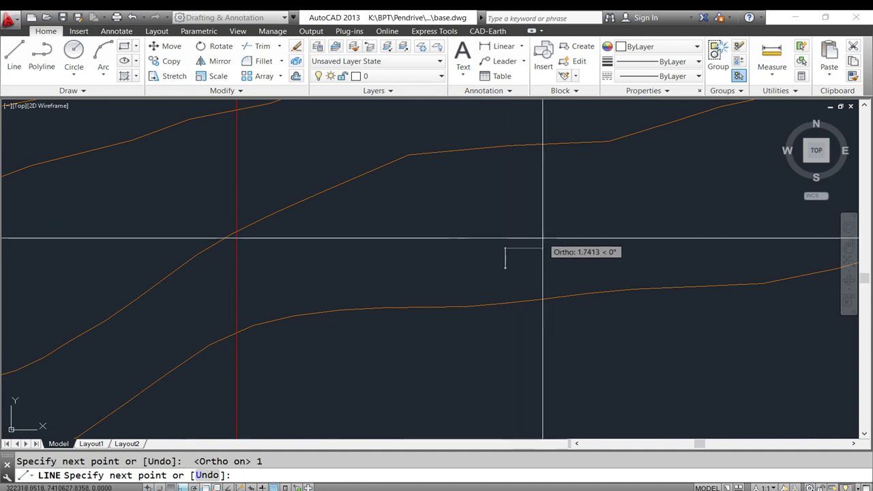
key("Return")
Step: Place a single-line text label '0' of height 2 beside the tick
type("t")
key("Return")
left_click(457, 220)
left_click(604, 220)
key("Return")
type("0")
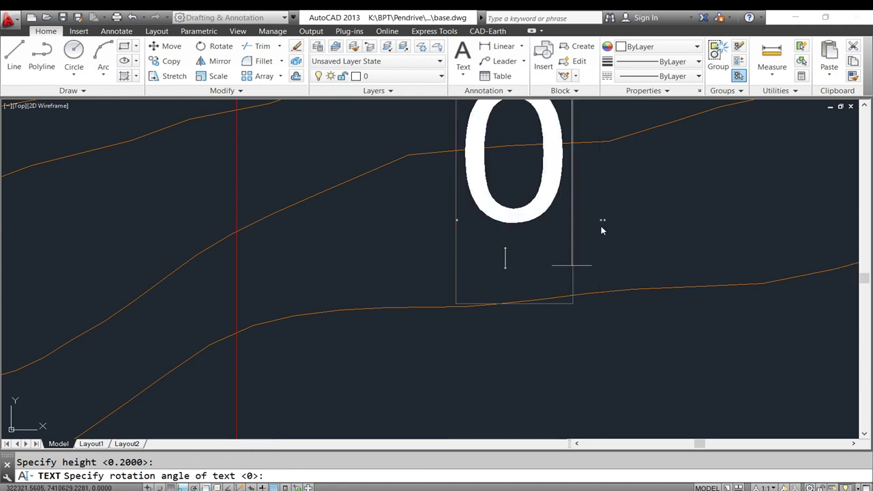
key("Escape")
Step: Change the 0 label's justification to Center in the Properties palette
left_click(501, 178)
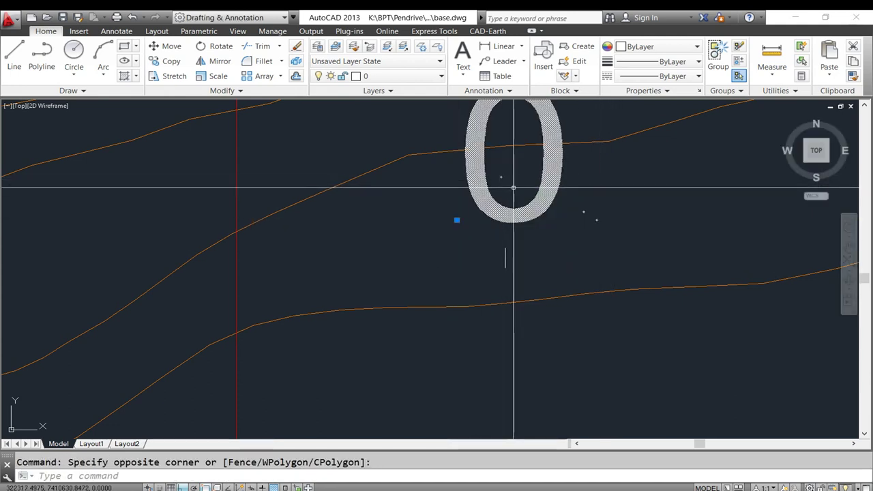
key("Return")
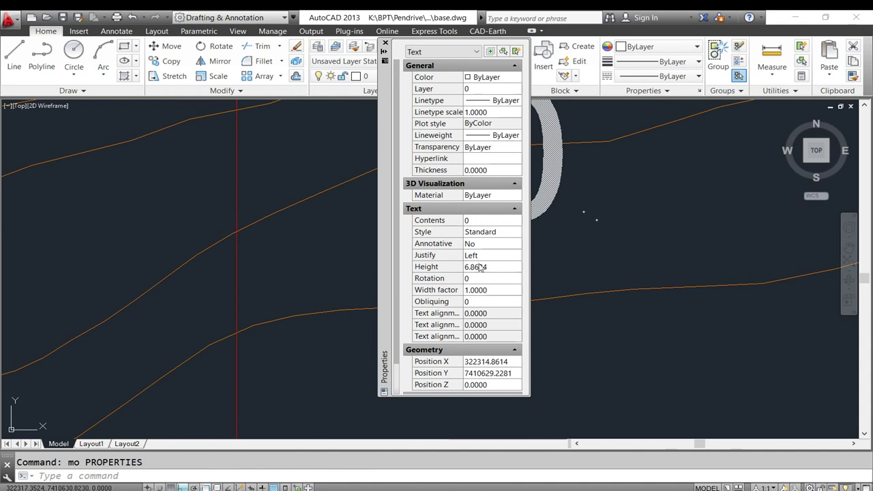
left_click(479, 256)
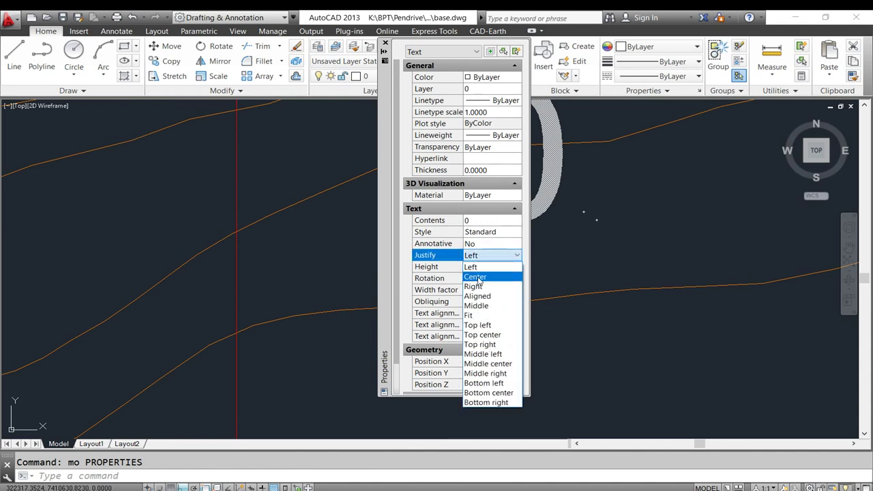
left_click(477, 276)
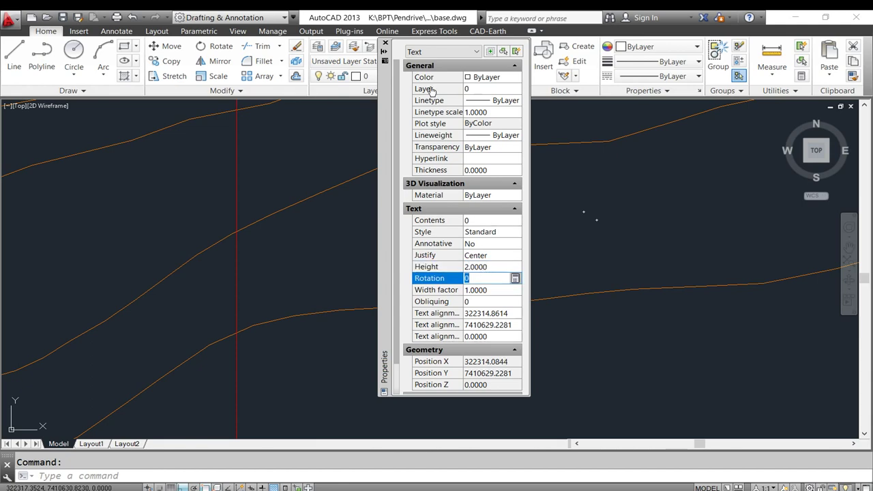
left_click(384, 43)
scroll(510, 198, "down", 2)
scroll(504, 232, "down", 2)
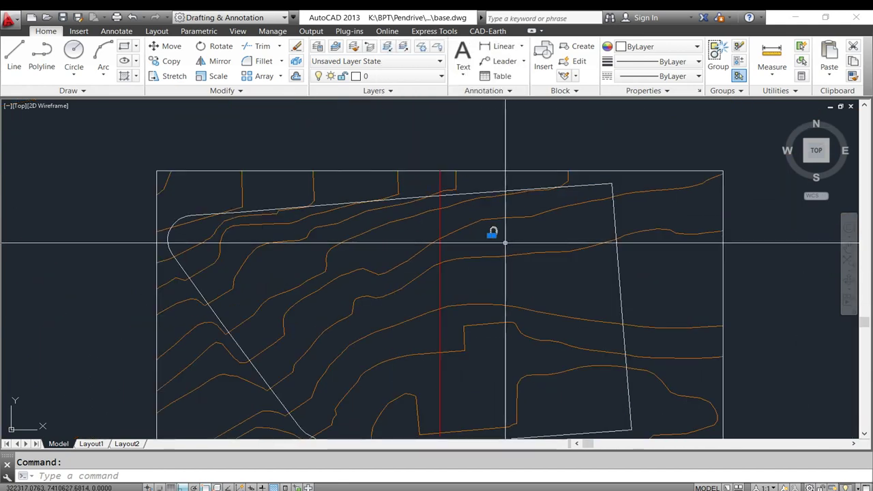
scroll(468, 225, "up", 4)
left_click(462, 215)
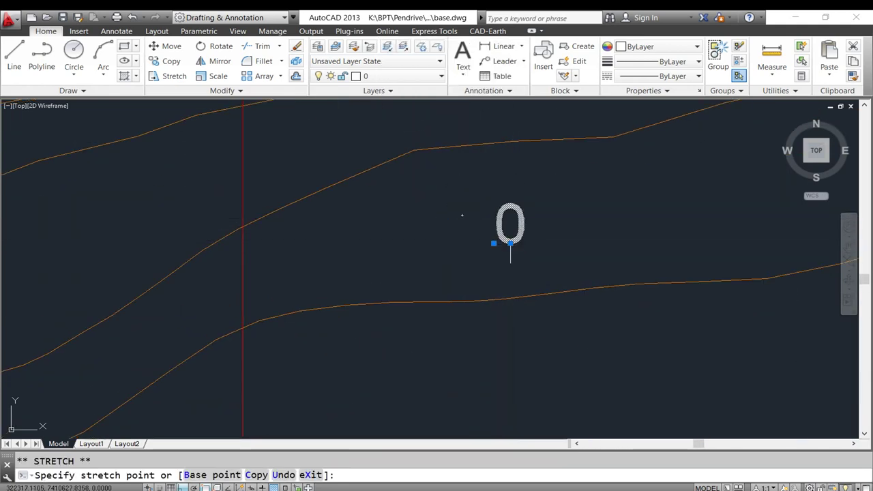
key("Escape")
Step: Start a new block definition named estaca with the B command
scroll(522, 231, "down", 4)
scroll(525, 231, "up", 2)
type("b")
key("Return")
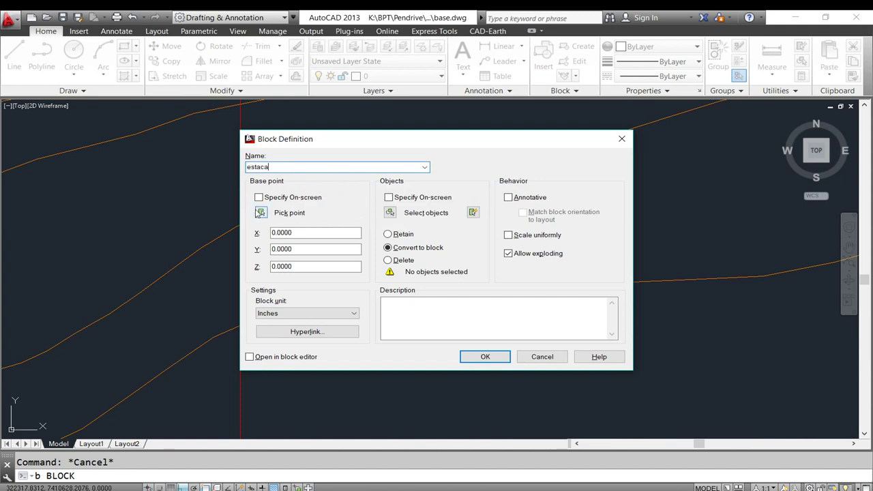
Step: Set the estaca base point at the tick, select the 0 label and tick, and create the block
left_click(260, 213)
left_click(522, 253)
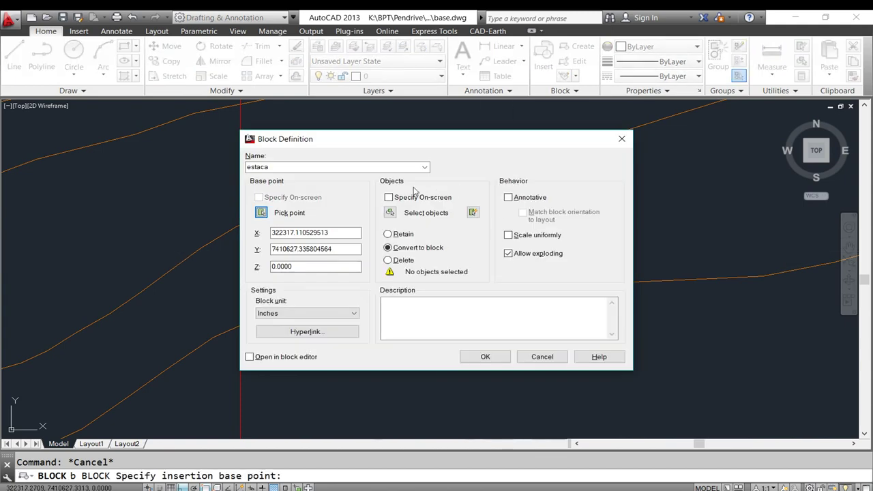
left_click(390, 213)
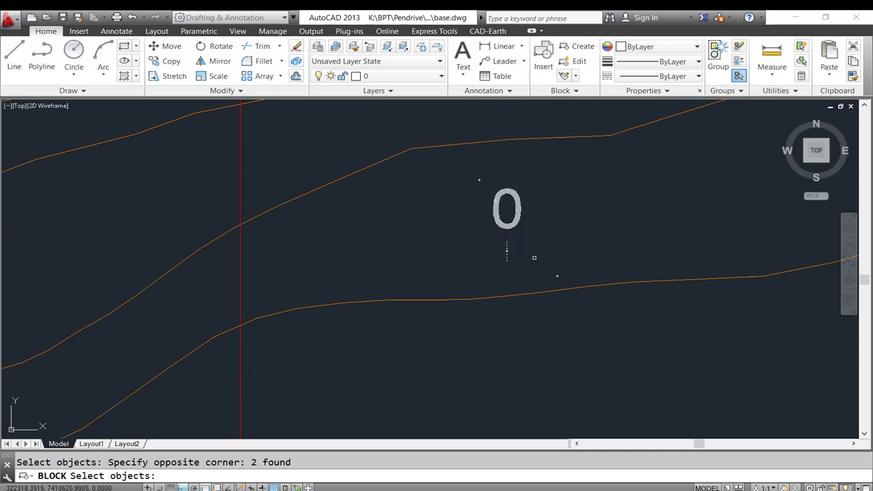
key("Return")
left_click(483, 355)
Step: Pan and zoom around the site plan, recentring the view on the 0 label
scroll(527, 238, "down", 2)
scroll(528, 238, "down", 1)
scroll(504, 204, "down", 1)
scroll(477, 184, "down", 1)
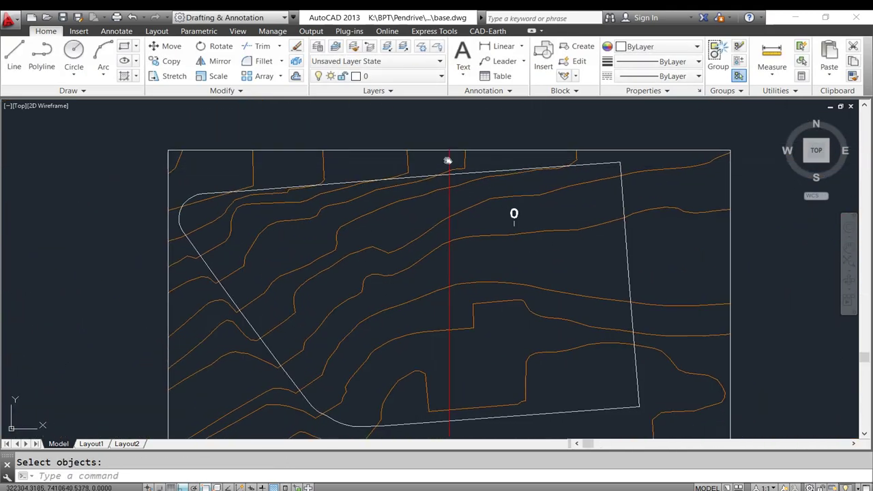
middle_click_drag(447, 160, 462, 111)
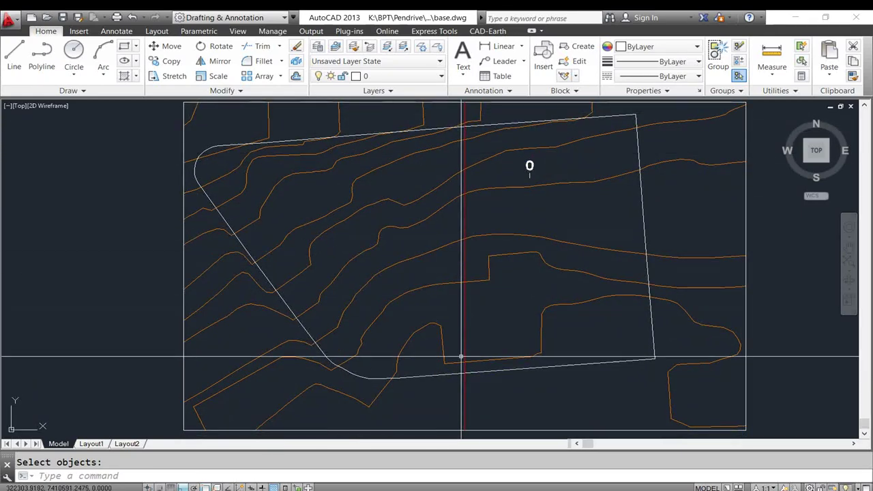
middle_click_drag(446, 224, 450, 255)
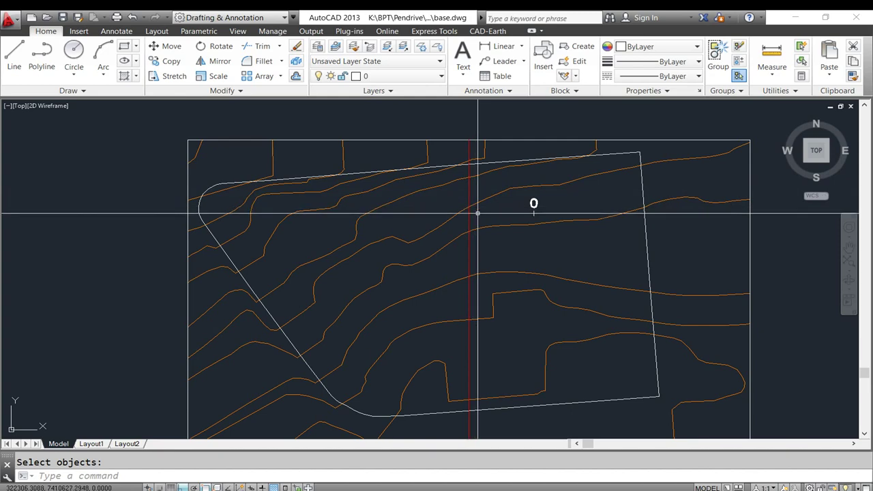
middle_click_drag(477, 212, 471, 199)
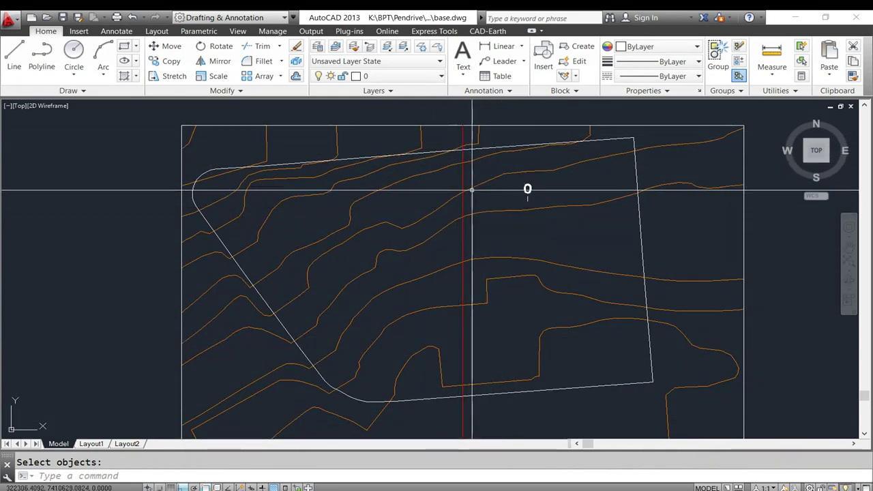
scroll(525, 206, "up", 3)
scroll(535, 194, "down", 2)
middle_click_drag(428, 121, 442, 139)
middle_click_drag(448, 325, 450, 253)
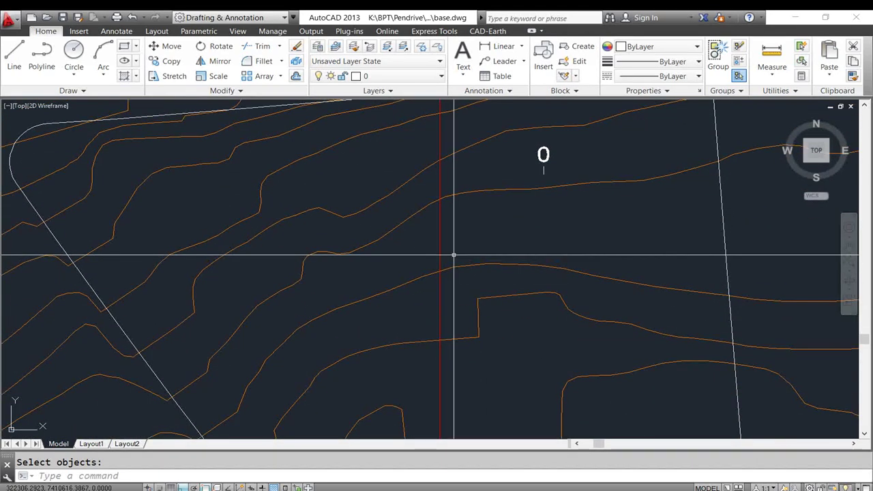
middle_click_drag(527, 196, 503, 238)
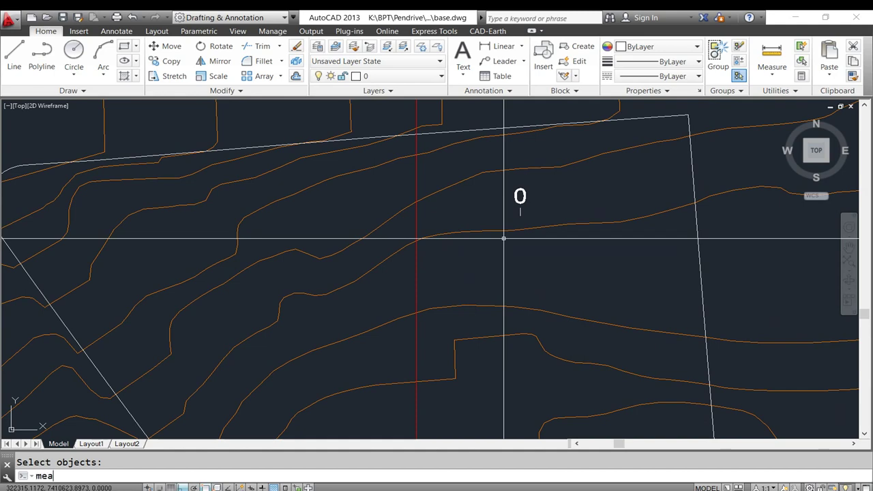
Step: Run MEASURE on the red axis using the Block option with estaca, aligned to the line
type("sure")
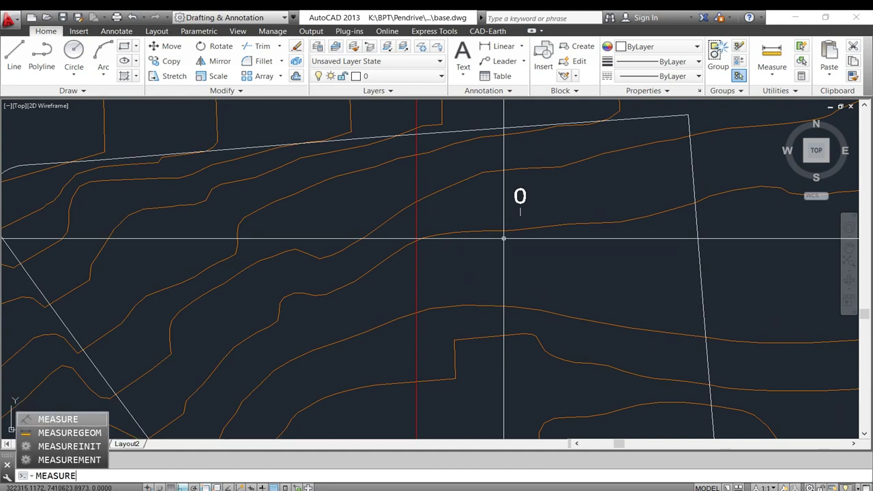
key("Return")
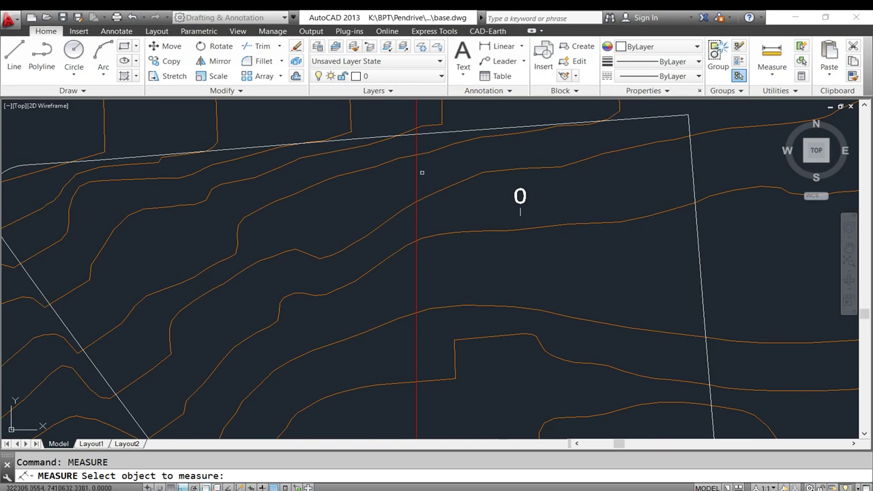
left_click(416, 171)
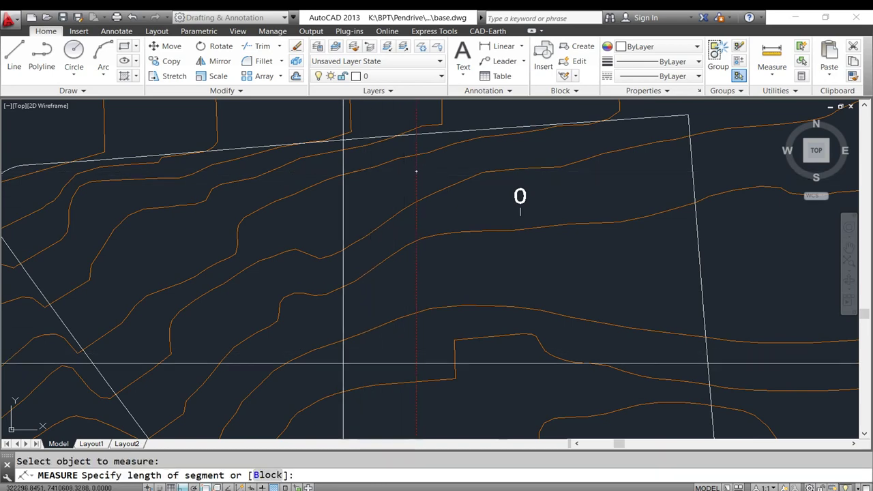
left_click(266, 475)
type("esa")
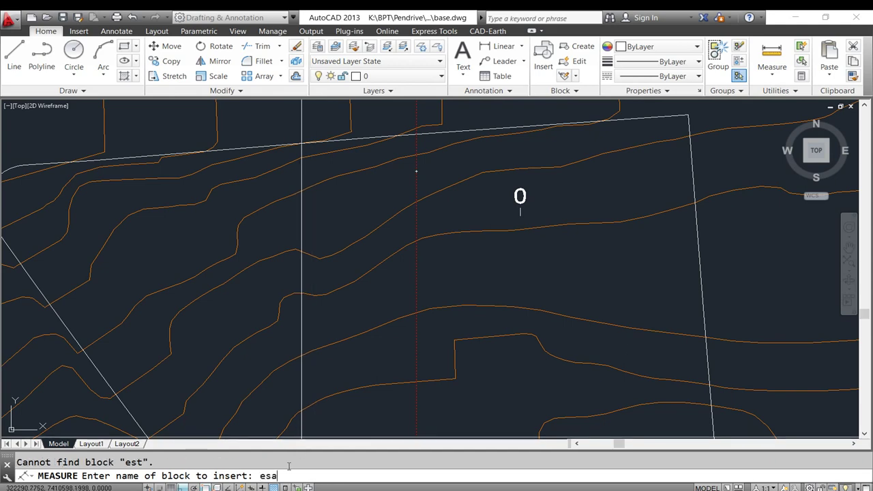
key("BackSpace")
key("BackSpace")
type("staca")
key("Return")
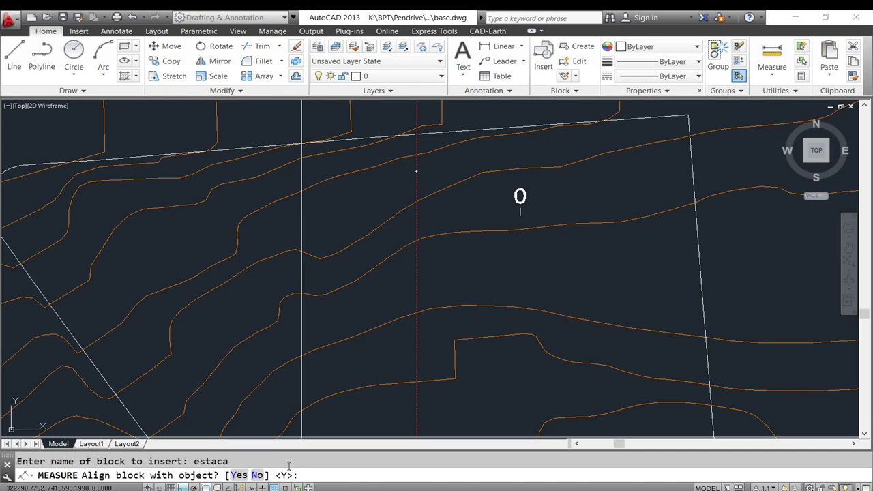
key("Return")
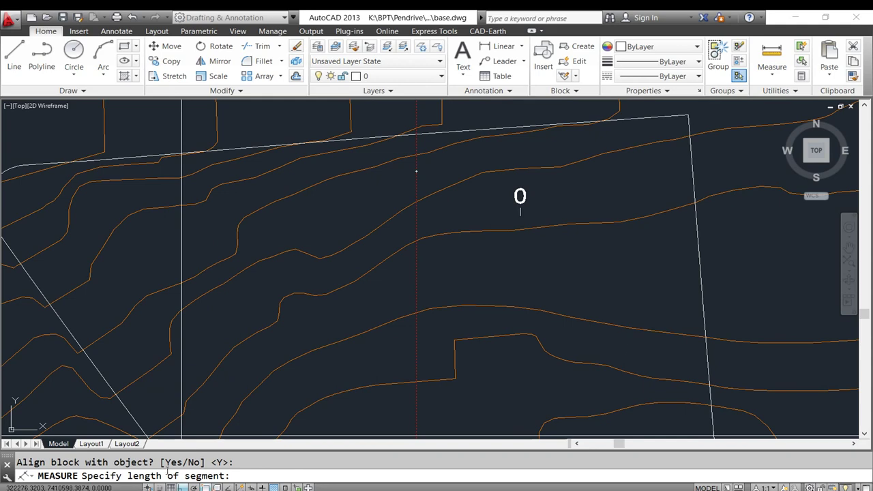
Step: Set a segment length of 10 so estaca markers repeat along the axis
scroll(437, 211, "down", 3)
scroll(437, 220, "up", 3)
type("10")
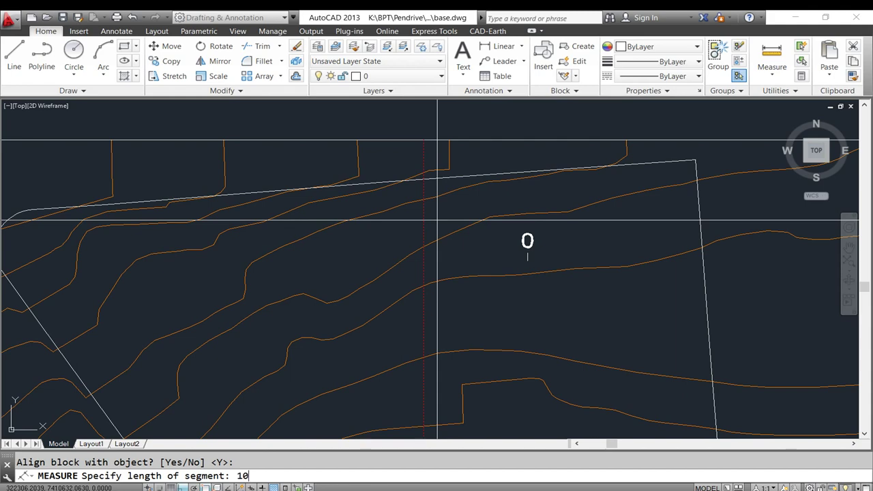
key("Return")
scroll(437, 218, "down", 3)
scroll(409, 177, "down", 1)
scroll(452, 161, "up", 1)
scroll(460, 170, "up", 2)
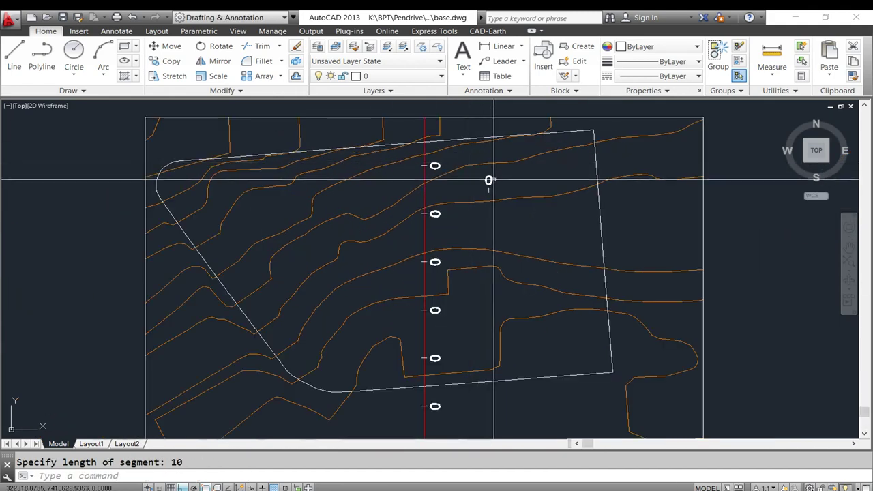
middle_click_drag(486, 180, 491, 199)
Step: Erase the original 0 label and select the top station marker for copying
type("e")
key("Return")
left_click(438, 184)
key("Return")
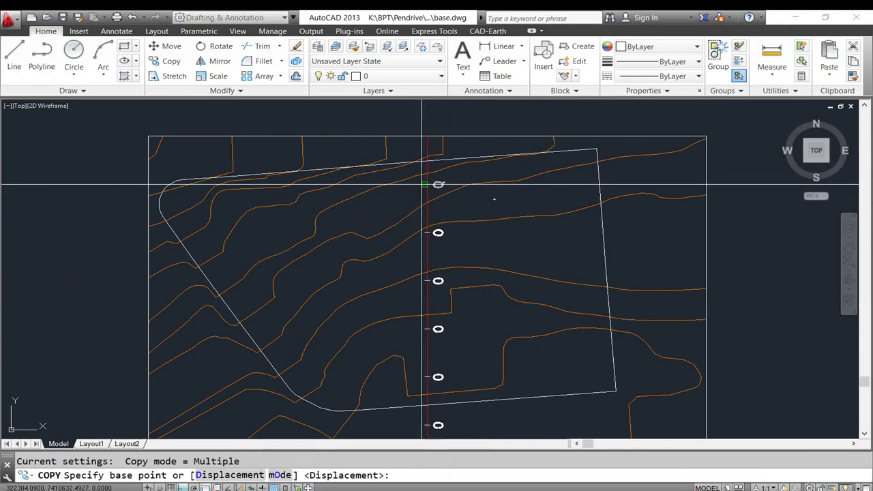
scroll(435, 184, "up", 3)
left_click(430, 185)
key("Escape")
Step: Copy the station marker block, by its tick, to the top end of the red section line
key("Return")
left_click(429, 184)
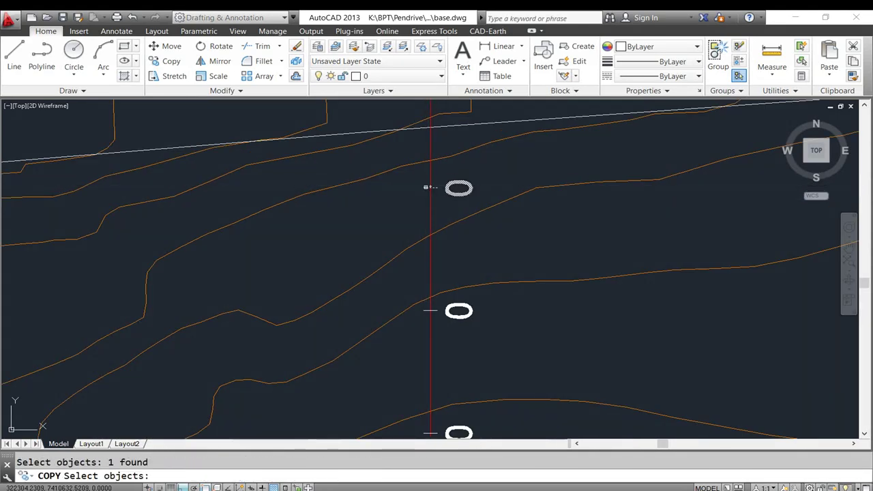
key("Return")
scroll(429, 185, "up", 3)
left_click(428, 187)
scroll(429, 188, "down", 2)
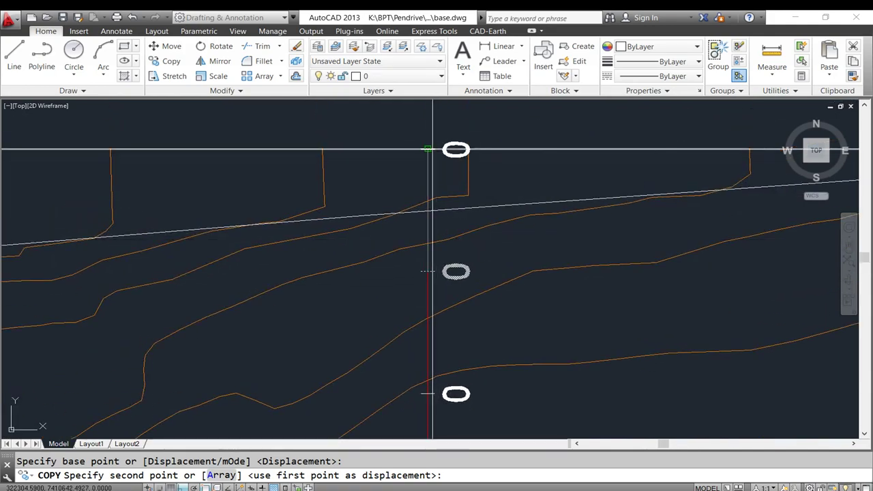
left_click(441, 148)
scroll(448, 273, "down", 2)
scroll(448, 278, "down", 5)
key("Escape")
Step: Review the red axis line and grab its end grip, cancelling without stretching it
scroll(444, 307, "up", 5)
scroll(444, 307, "down", 5)
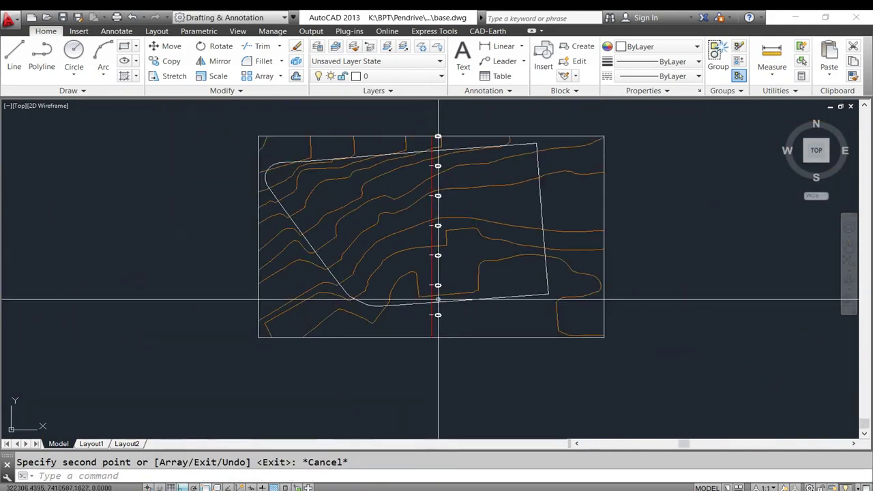
scroll(438, 225, "up", 2)
scroll(438, 223, "up", 1)
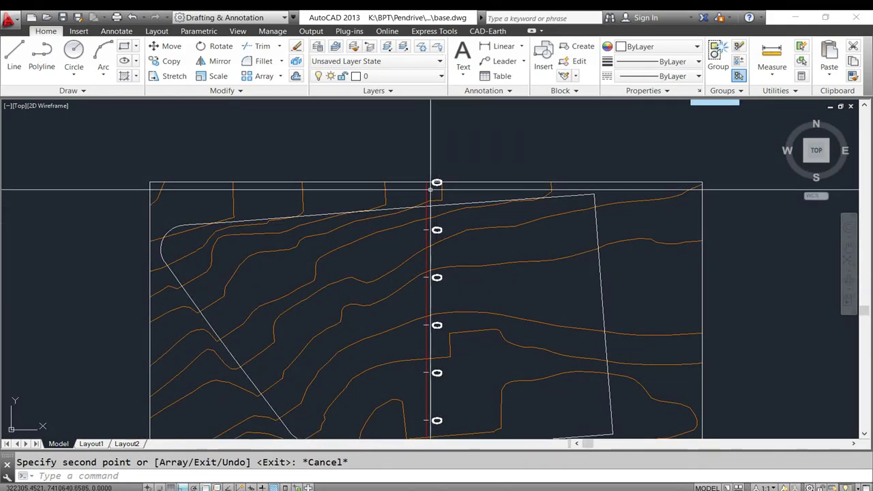
scroll(430, 186, "up", 4)
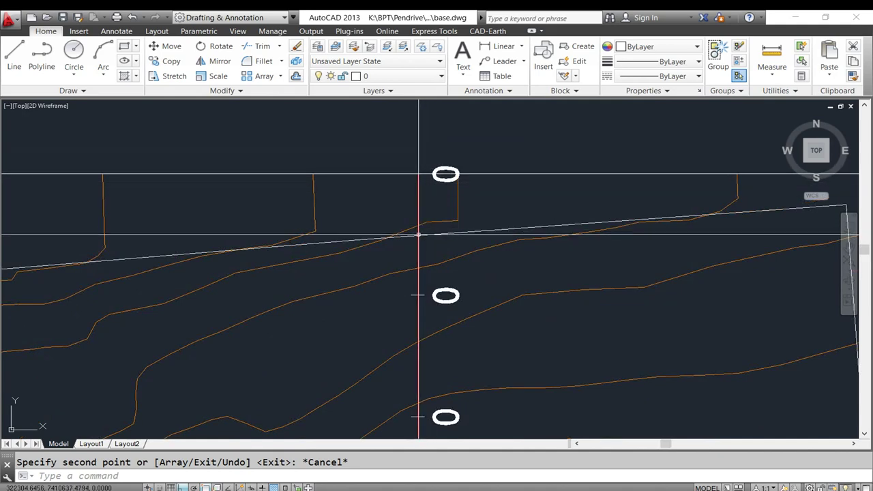
scroll(421, 160, "down", 4)
scroll(427, 333, "down", 3)
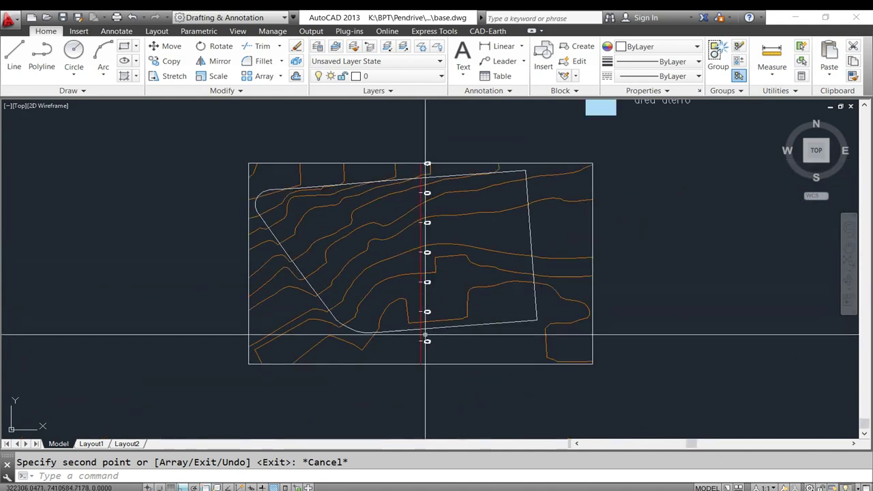
scroll(420, 343, "up", 7)
scroll(431, 349, "down", 2)
scroll(431, 349, "down", 2)
scroll(422, 355, "up", 2)
scroll(410, 368, "up", 3)
left_click(396, 374)
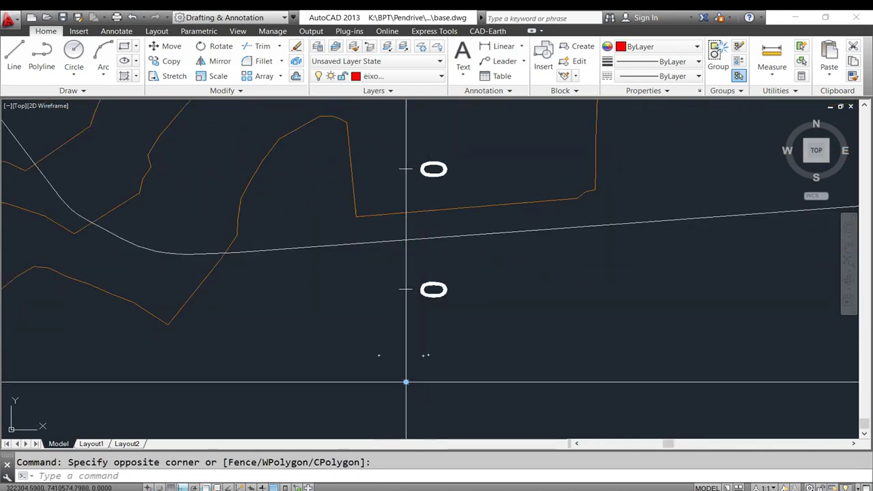
left_click(406, 381)
key("Escape")
key("Escape")
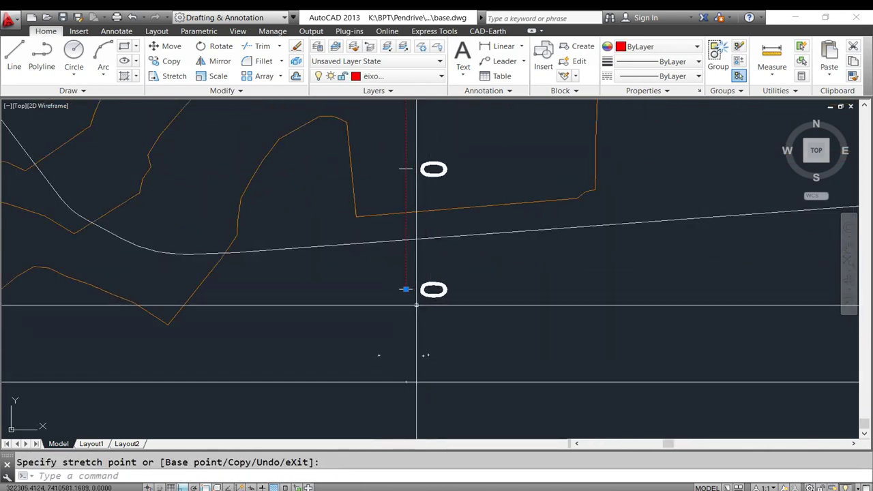
scroll(416, 296, "down", 3)
Step: Use Select Similar to check all the station marker copies, then clear the selection
right_click(424, 300)
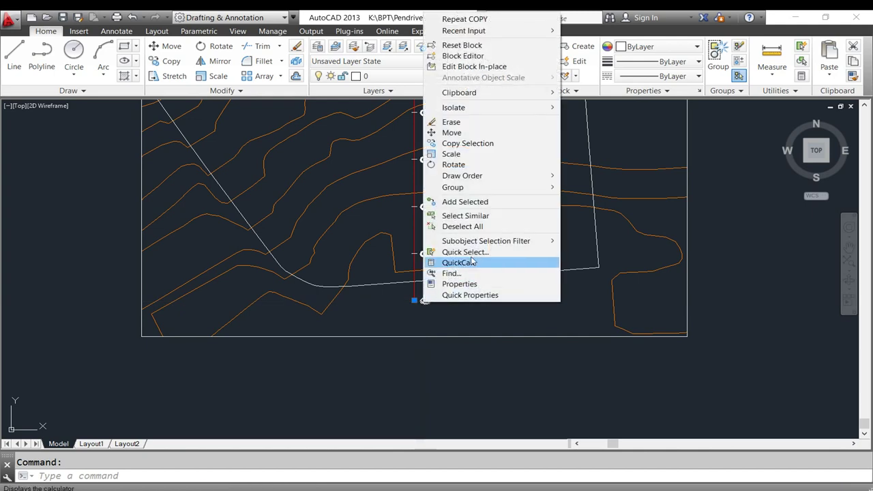
left_click(478, 215)
left_click(430, 215)
left_click(475, 217)
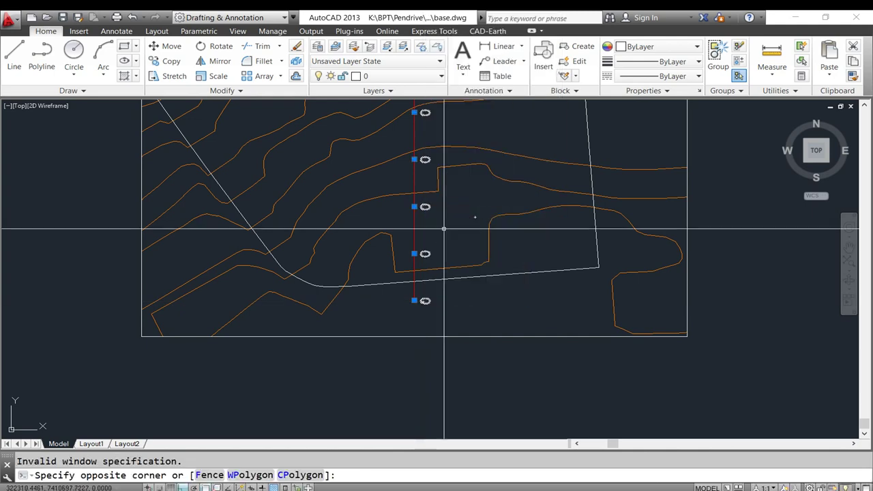
key("Escape")
Step: Zoom toward the top marker and pan down to the middle marker block
type("z")
key("Return")
middle_click_drag(441, 197, 428, 302)
scroll(409, 225, "up", 1)
scroll(388, 183, "up", 3)
left_click(387, 183)
key("Escape")
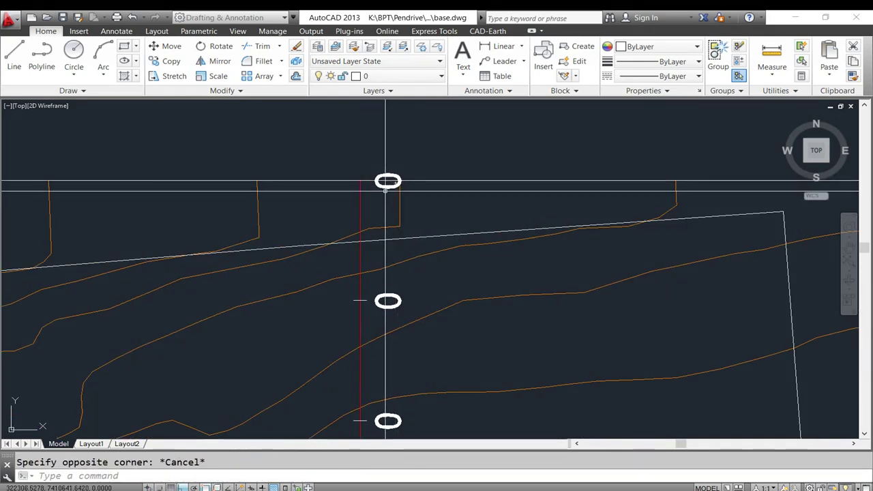
middle_click_drag(385, 340, 432, 296)
double_click(430, 265)
Step: Select all seven marker blocks with Select Similar and explode them
key("Escape")
left_click(430, 262)
left_click(409, 256)
right_click(426, 259)
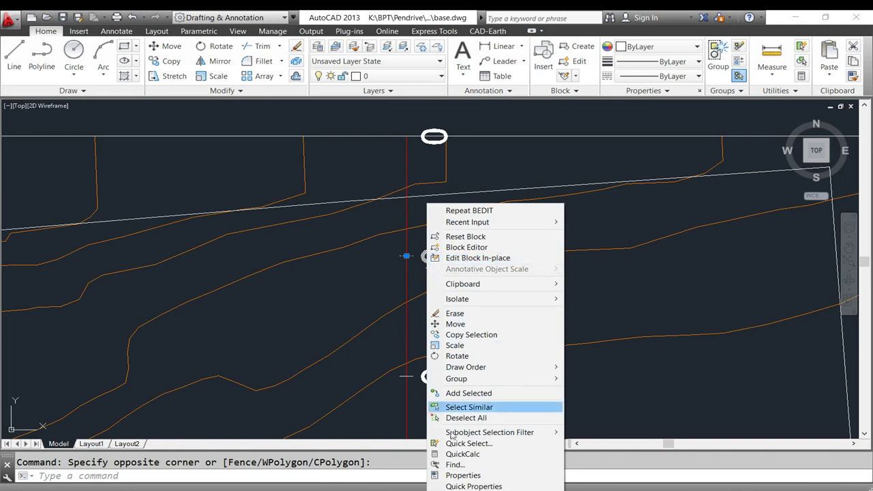
left_click(469, 407)
type("x")
key("Return")
Step: Change the first three markers' 0 labels to 1, 2 and 3
left_click(434, 257)
double_click(423, 256)
type("1")
key("Return")
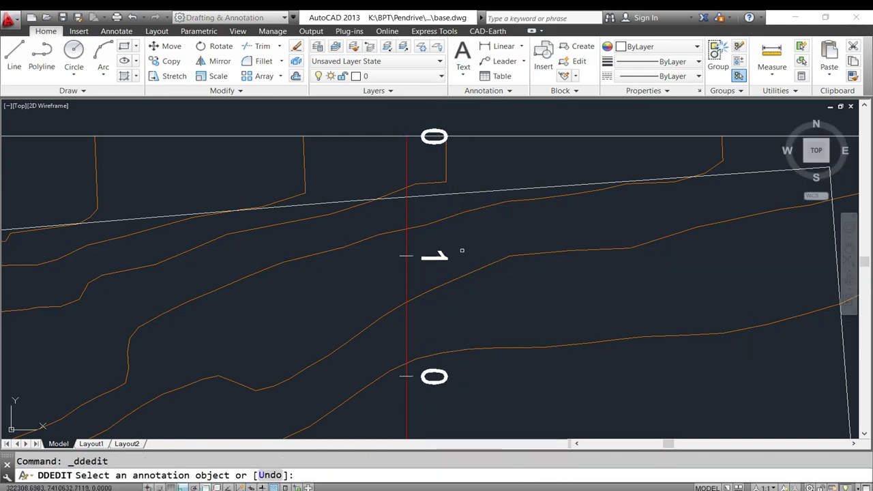
scroll(462, 250, "down", 2)
left_click(449, 317)
type("2")
key("Return")
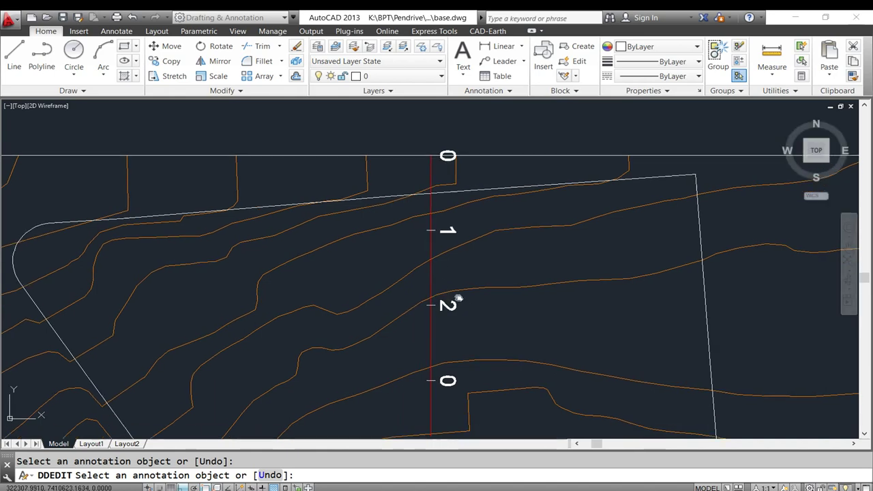
middle_click_drag(450, 405, 457, 288)
left_click(457, 279)
type("3")
key("Return")
Step: Change the remaining markers' 0 labels to 4, 5 and 6
middle_click_drag(455, 312, 460, 247)
left_click(460, 289)
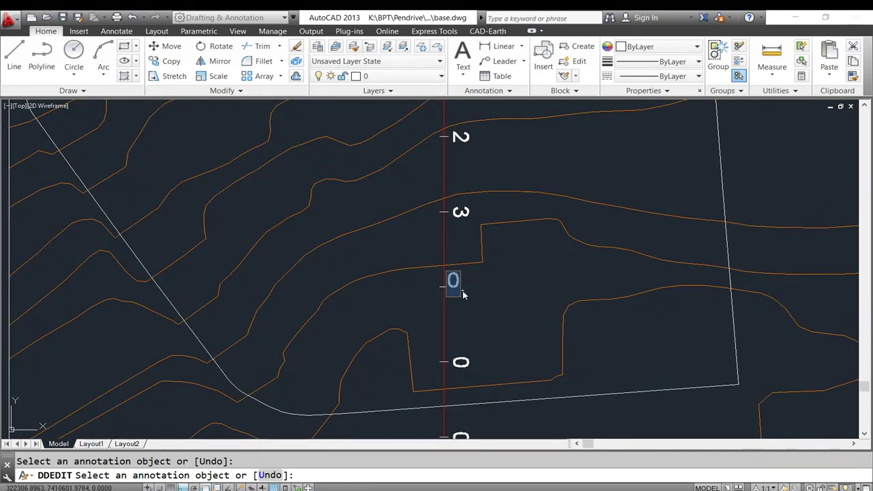
type("4")
key("Return")
left_click(459, 362)
key("Return")
middle_click_drag(487, 341, 497, 245)
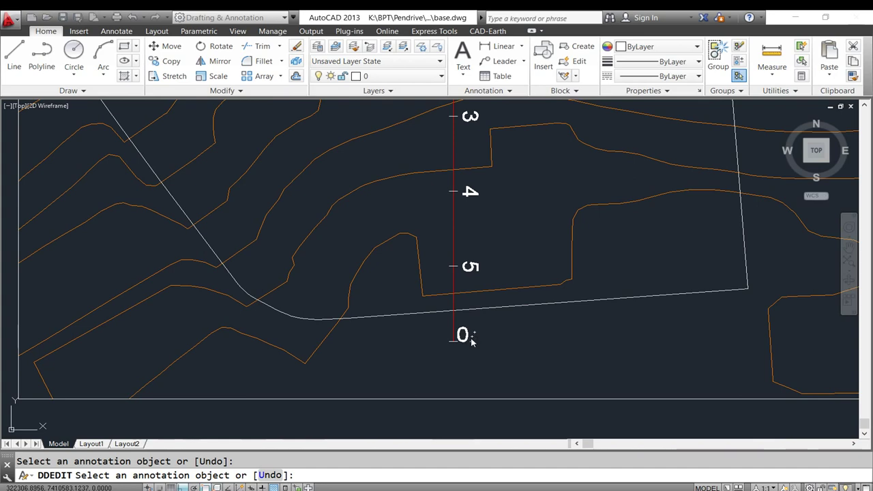
left_click(463, 336)
key("Return")
Step: End label editing and look over the 0–6 station numbers along the red axis
scroll(492, 349, "up", 2)
scroll(486, 269, "up", 2)
scroll(446, 273, "down", 2)
mouse_move(446, 272)
middle_mouse_down()
mouse_move(431, 256)
mouse_move(405, 293)
mouse_move(445, 221)
mouse_move(502, 269)
middle_mouse_up()
scroll(502, 269, "up", 2)
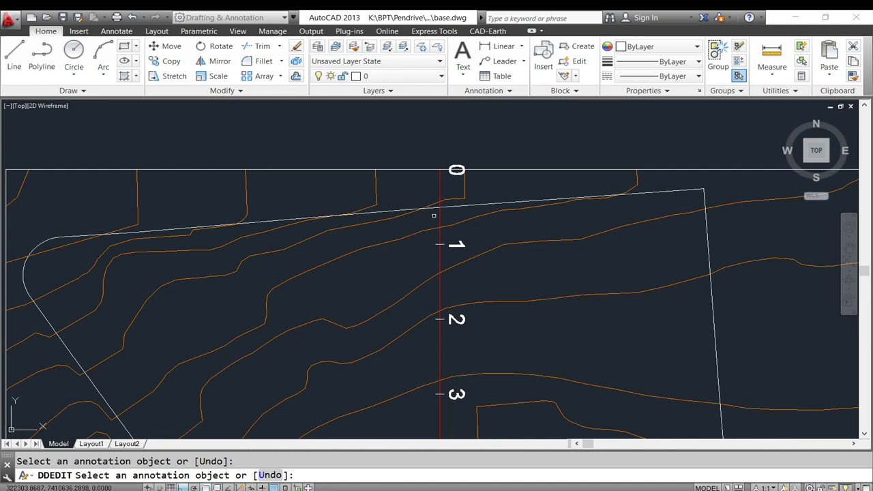
scroll(415, 203, "down", 2)
scroll(416, 231, "down", 3)
scroll(416, 264, "up", 2)
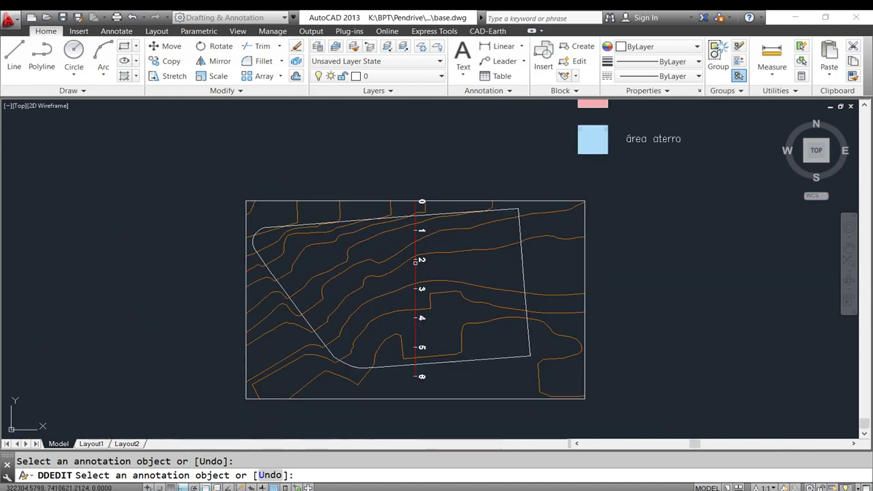
key("Escape")
scroll(416, 263, "up", 2)
middle_click_drag(416, 263, 410, 254)
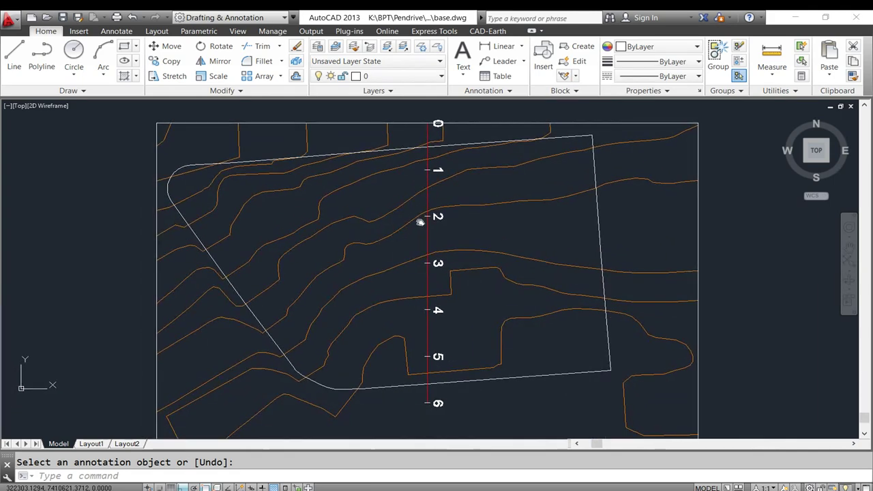
scroll(409, 253, "down", 2)
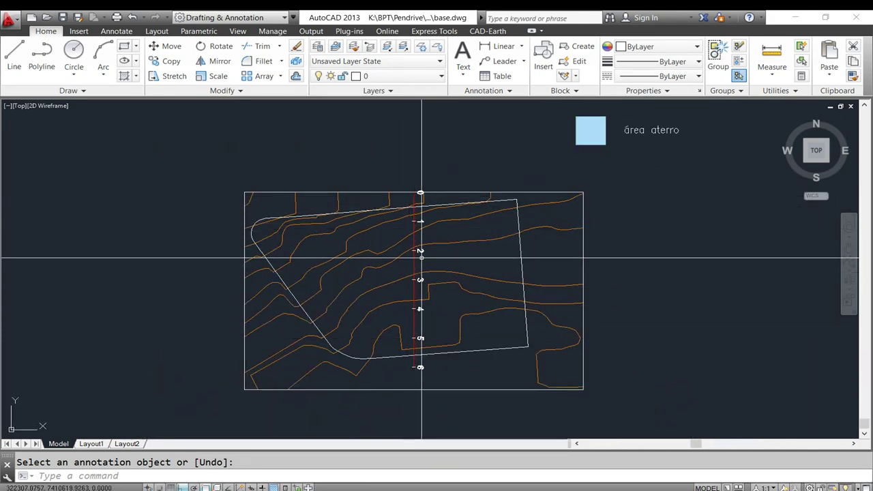
mouse_move(420, 252)
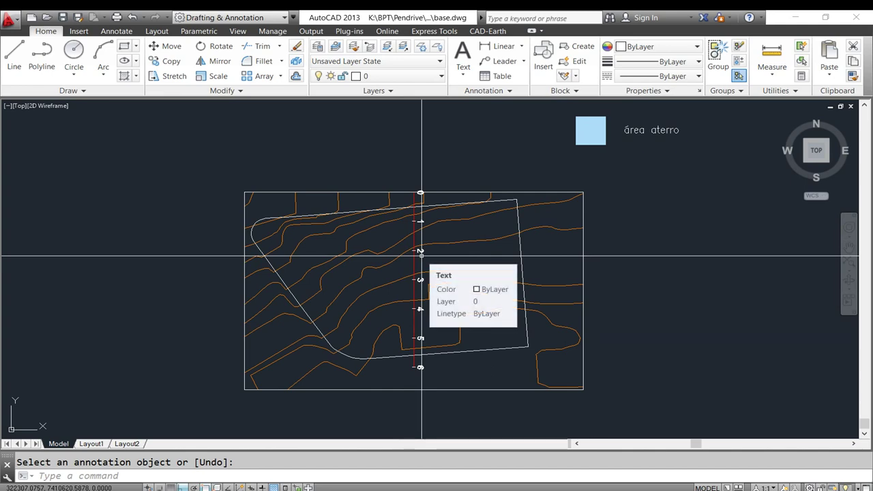
scroll(430, 251, "up", 1)
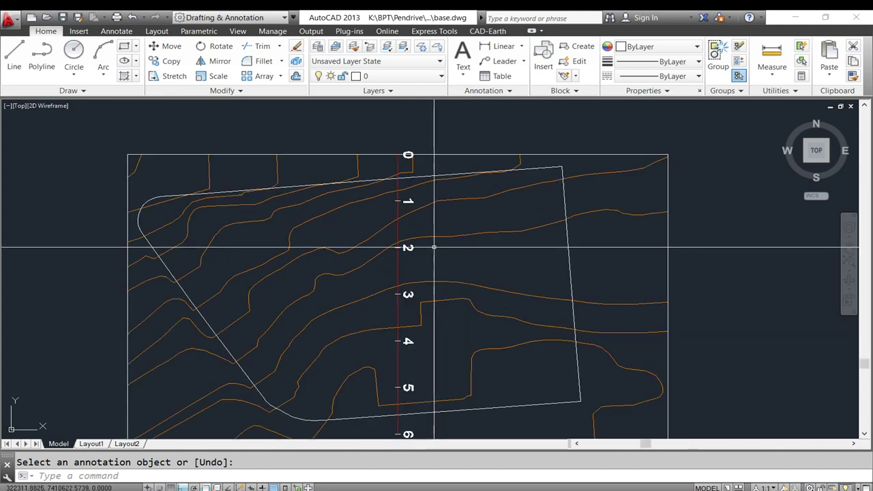
scroll(435, 232, "up", 1)
middle_click_drag(434, 223, 433, 211)
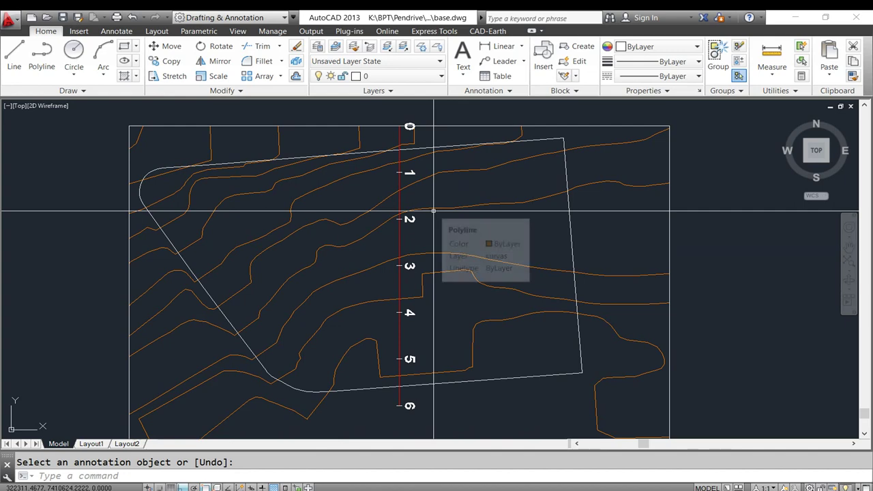
type("ap")
Step: Open the application loader and browse to K:\BPT\Lisps RB Cadi\Lisps
key("Return")
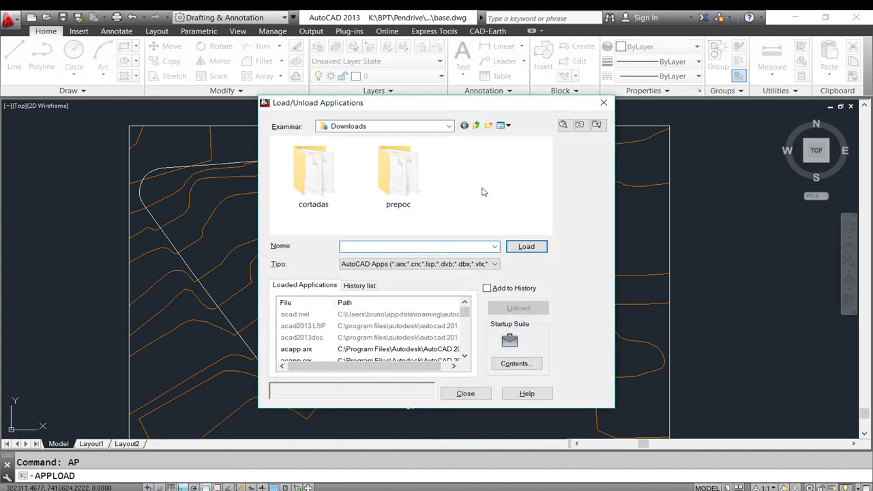
left_click(420, 127)
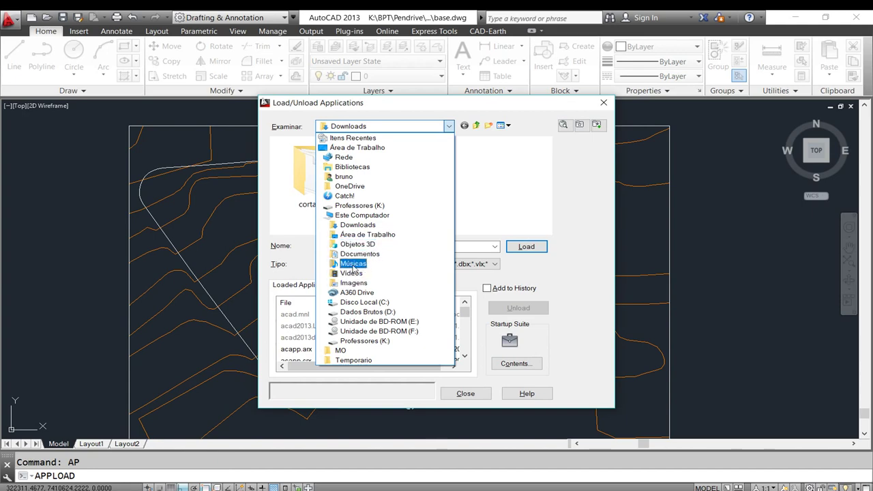
left_click(353, 206)
double_click(323, 168)
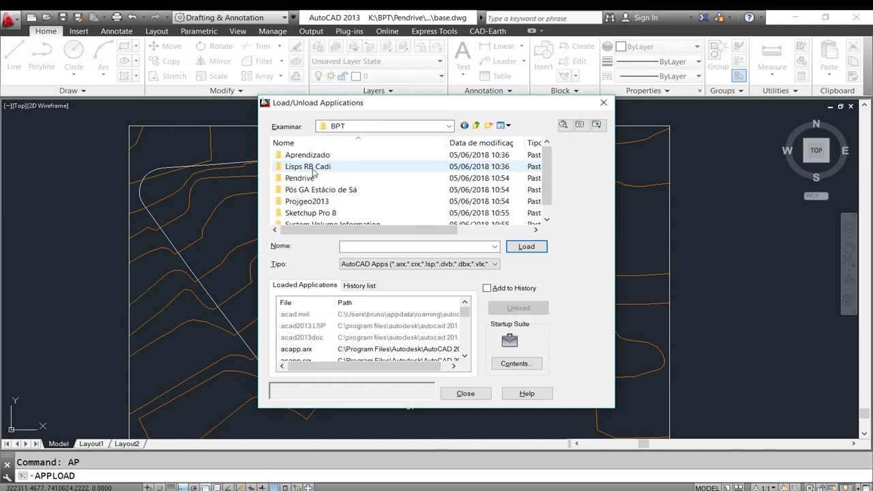
double_click(310, 166)
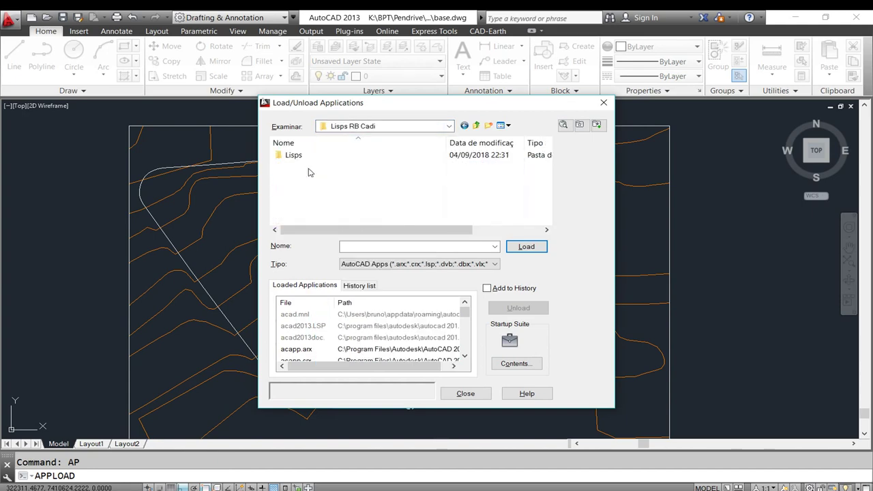
double_click(312, 158)
Step: Load QuickProfile.LSP, close the loader and acknowledge its qp message
left_click(307, 166)
scroll(307, 164, "down", 5)
left_click(304, 157)
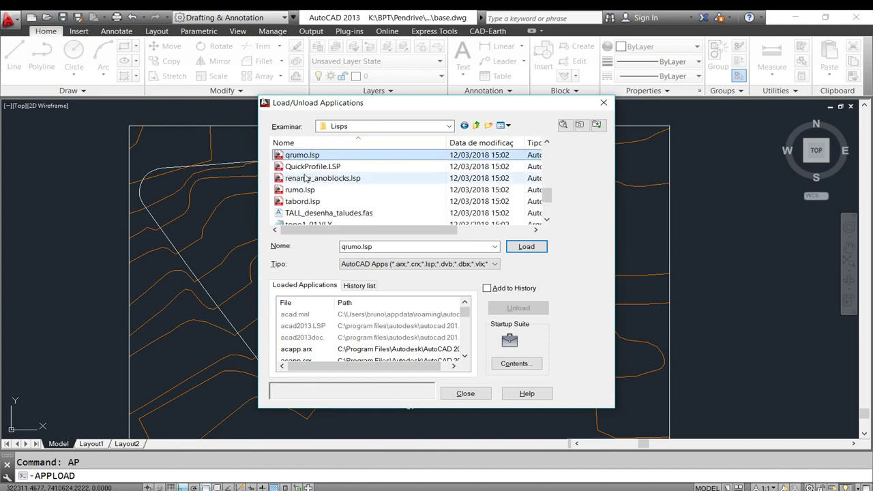
double_click(304, 166)
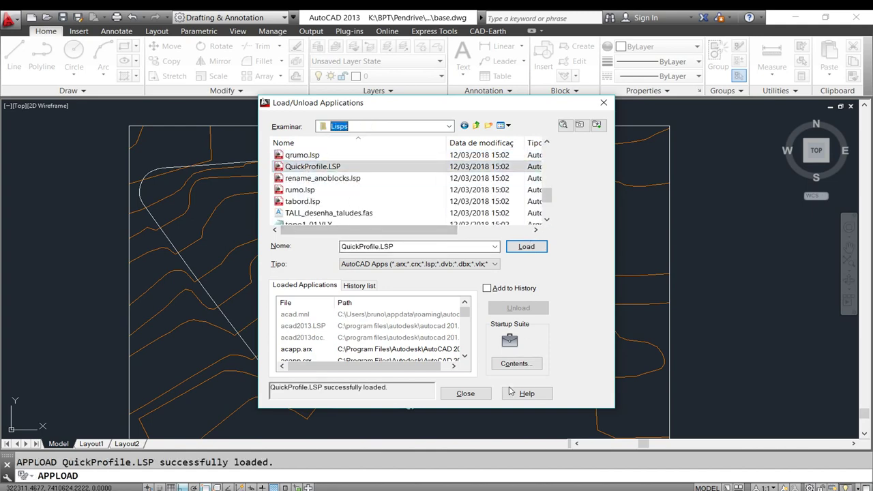
left_click(468, 393)
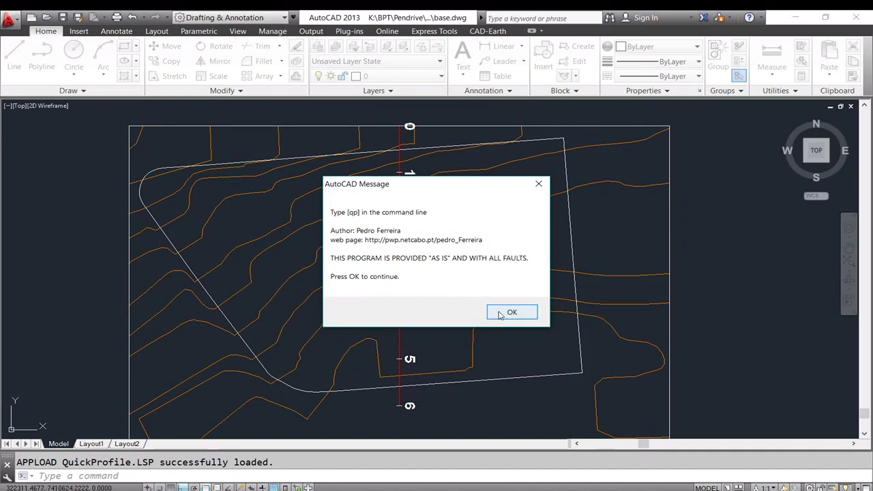
left_click(506, 312)
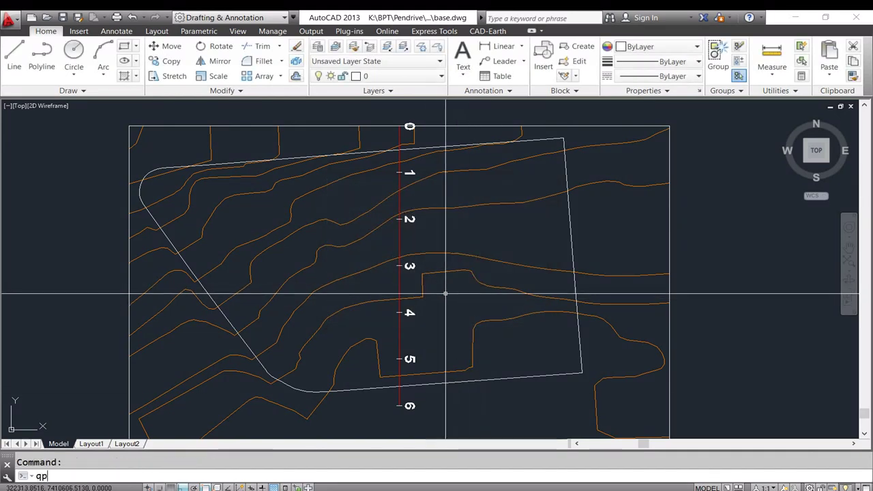
key("Return")
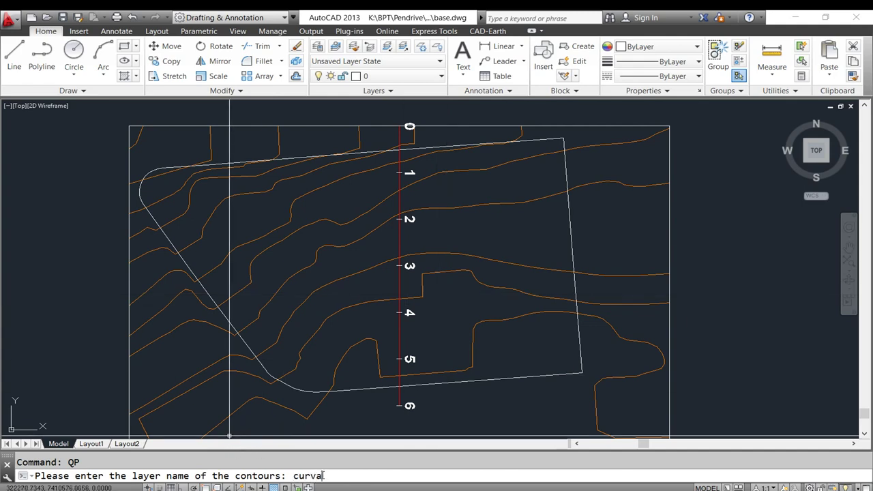
key("Return")
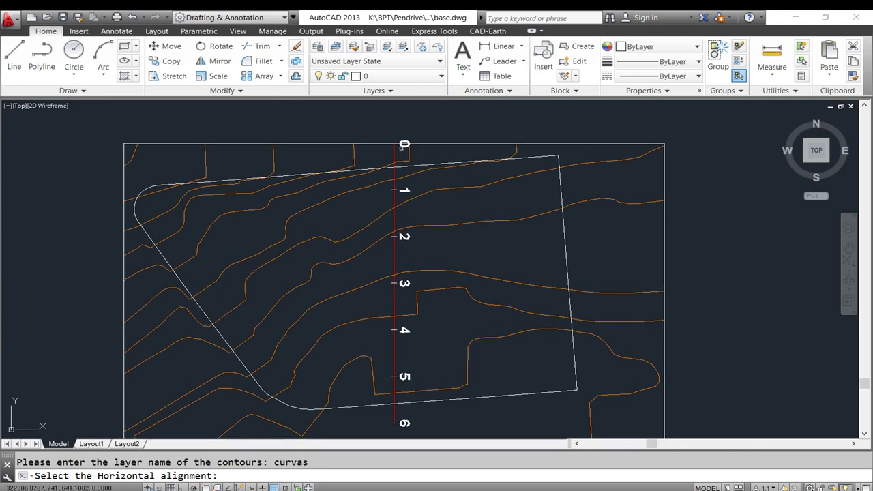
scroll(391, 146, "up", 4)
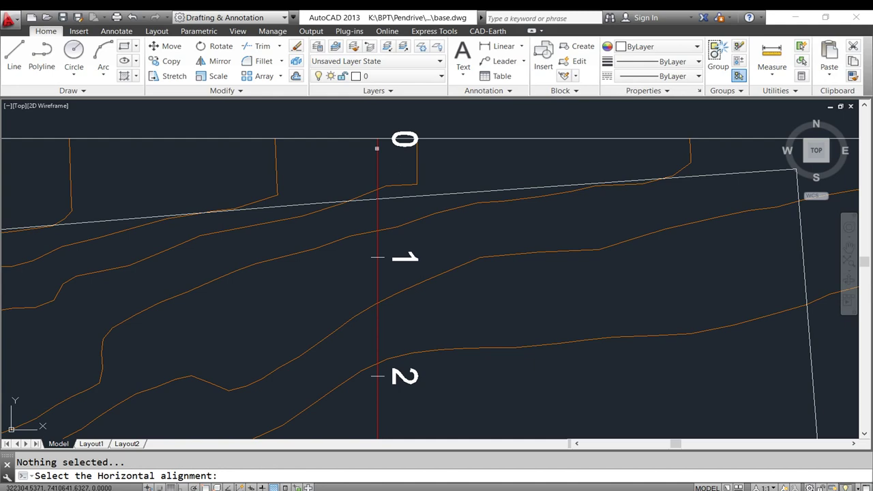
scroll(377, 151, "down", 3)
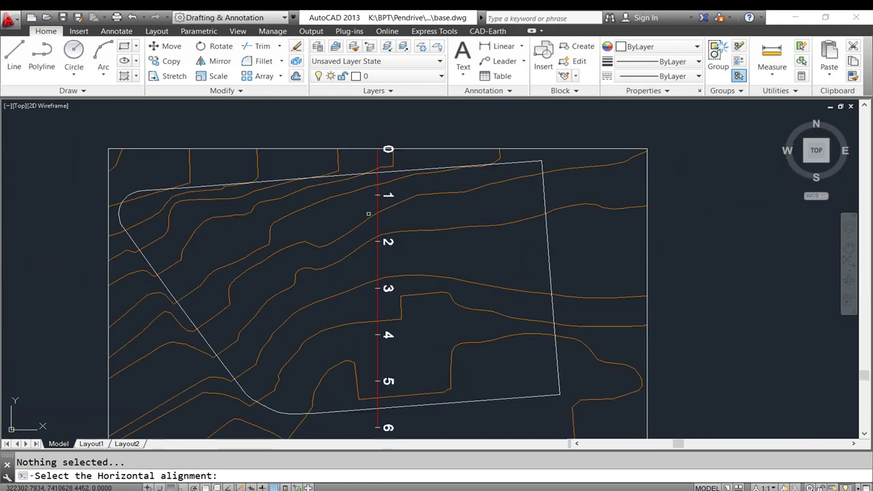
middle_click_drag(349, 270, 364, 251)
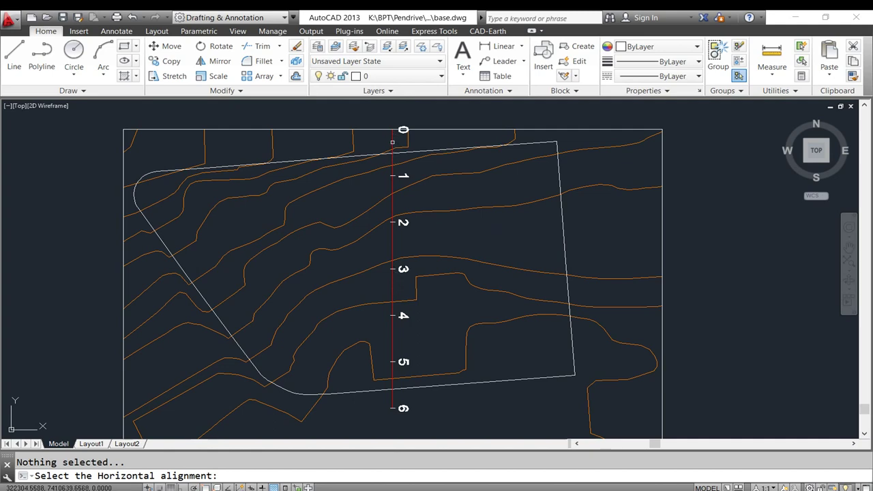
key("Escape")
key("Escape")
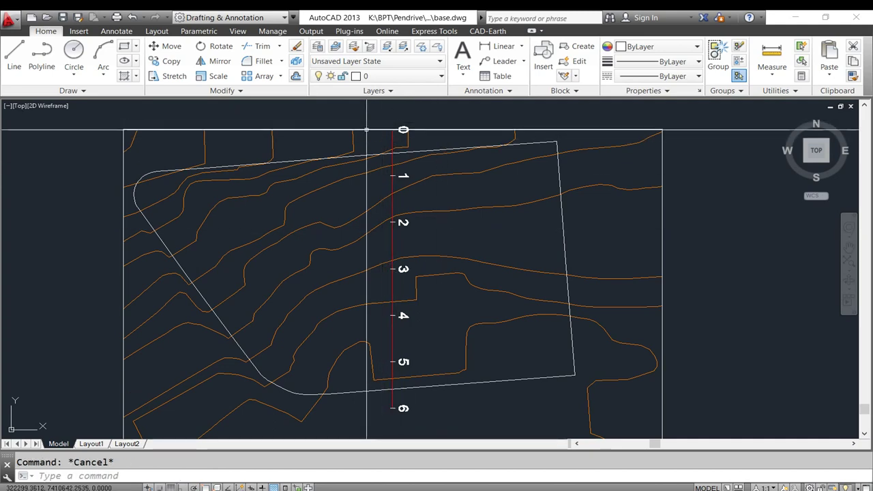
Step: Move the station labels onto the eixo principal layer
left_click(365, 113)
left_click(450, 423)
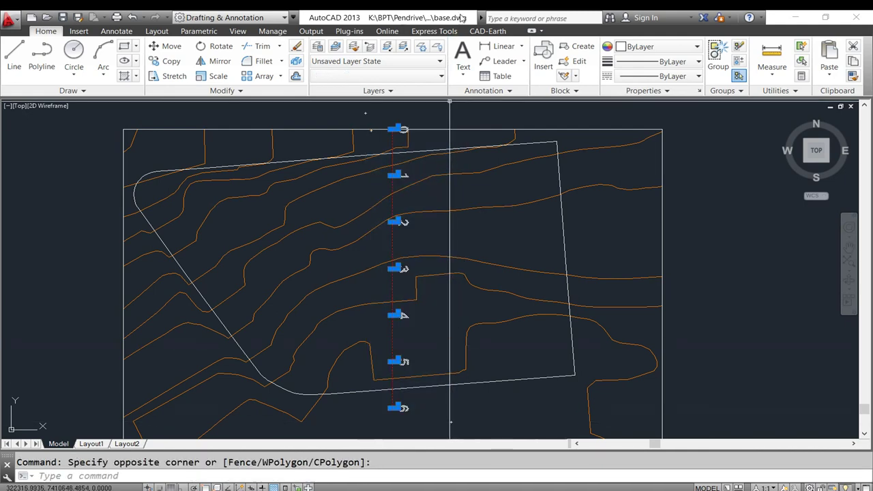
left_click(389, 75)
left_click(389, 117)
key("Escape")
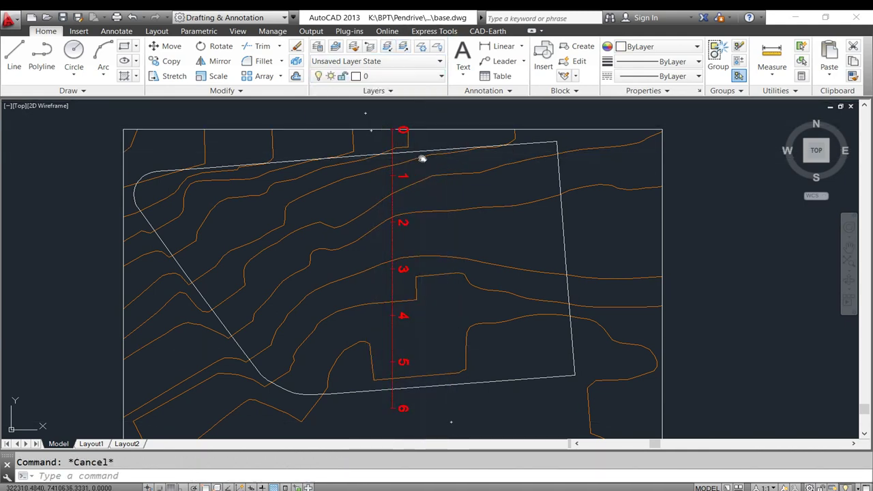
middle_click_drag(422, 158, 434, 153)
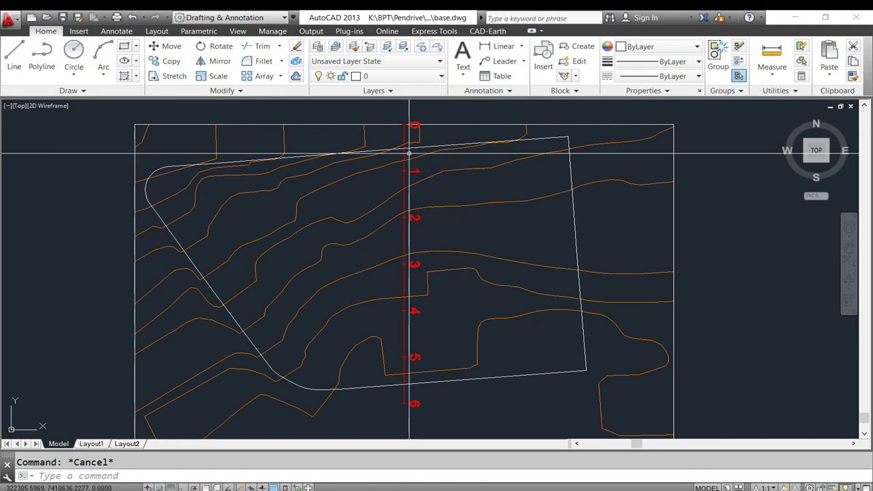
Step: Convert the red axis line into a polyline with PEDIT
type("pe")
key("Return")
left_click(404, 156)
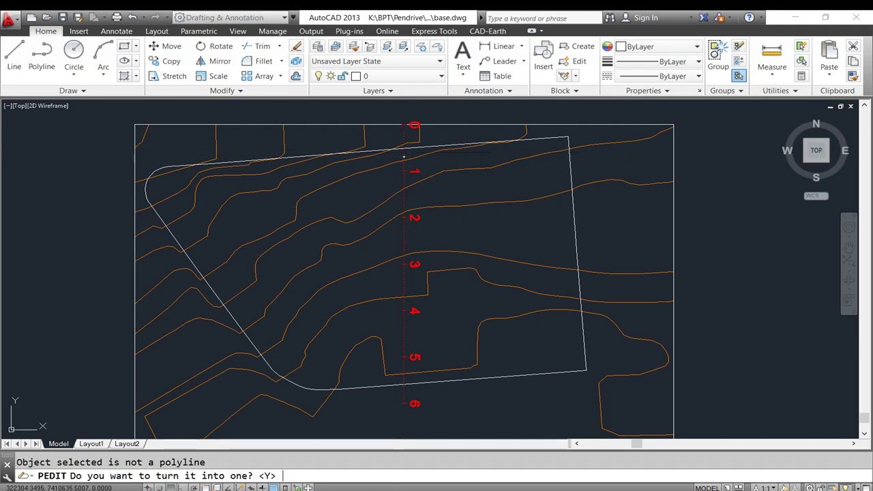
key("Return")
key("Escape")
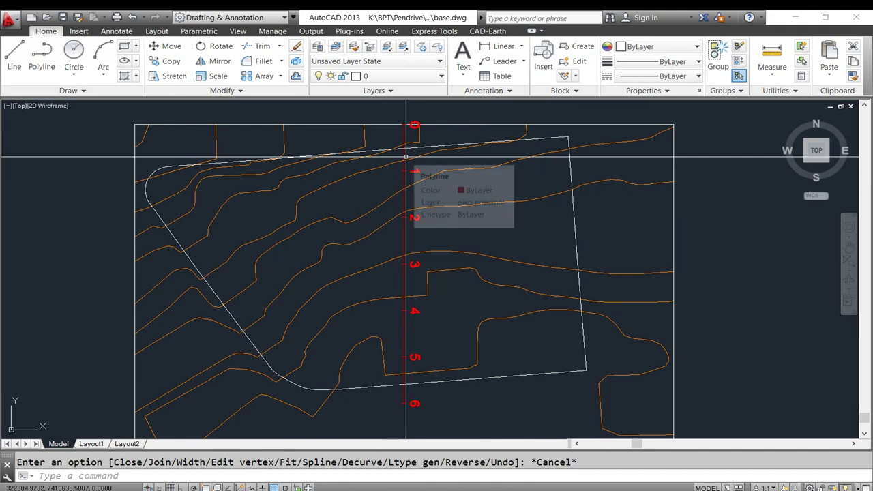
Step: Run QP and enter curvas as the contour layer
type("qp")
key("Return")
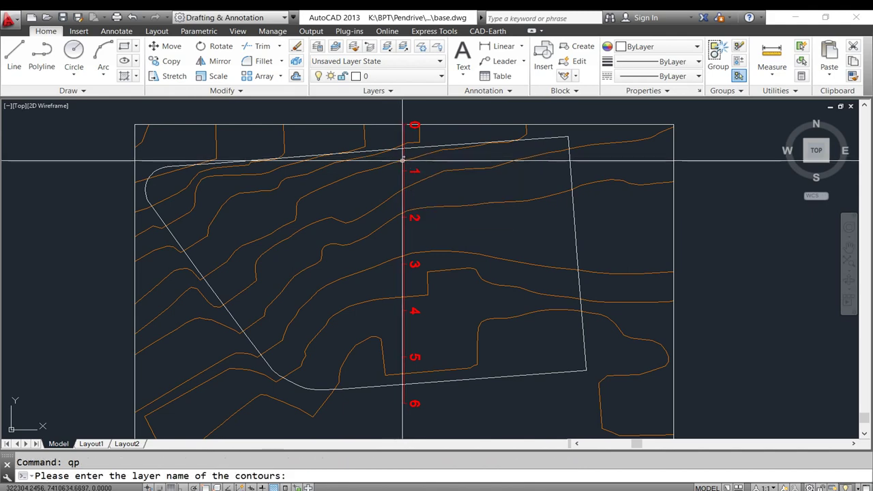
type("curvas")
key("Return")
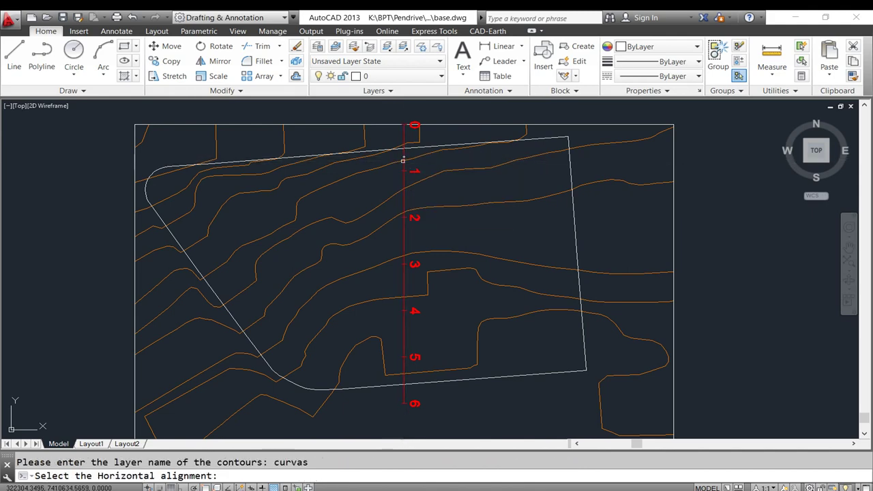
Step: Use the red axis as alignment with exaggeration 1, then pan to view the A–B profile
left_click(404, 134)
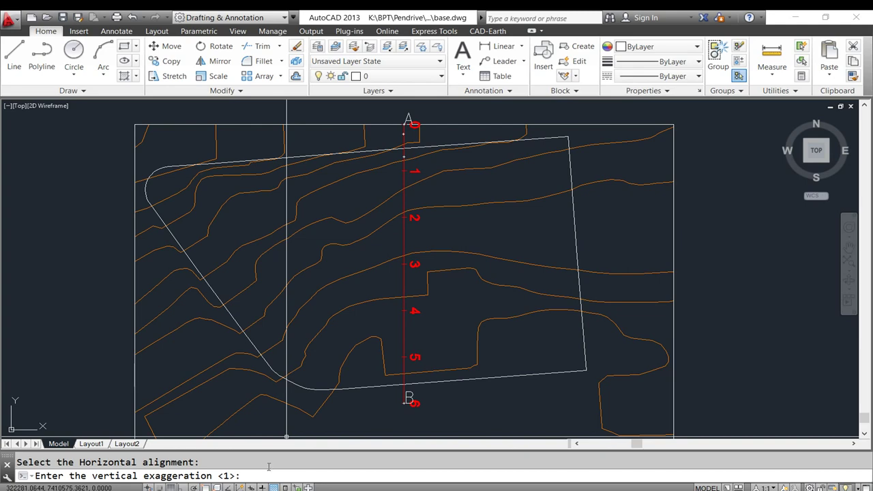
key("Return")
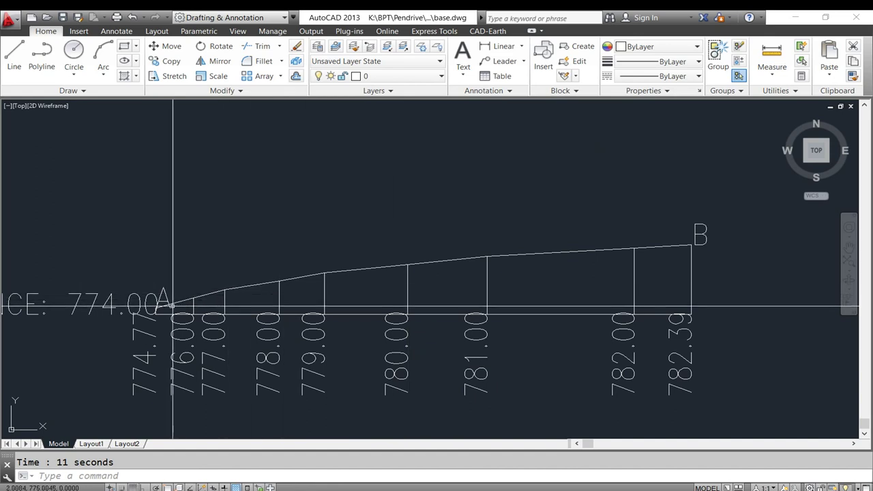
middle_click_drag(379, 271, 446, 274)
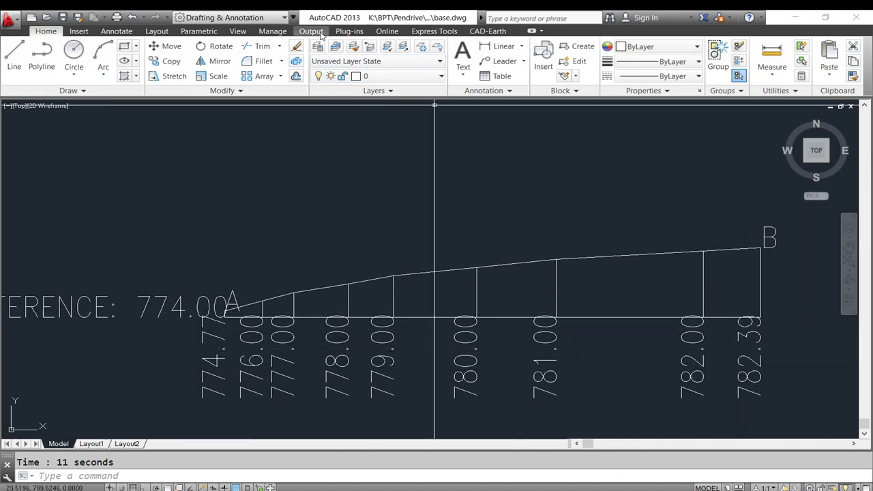
left_click(244, 32)
Step: Switch to Two: Vertical viewports and reposition the profile in the right viewport
left_click(404, 68)
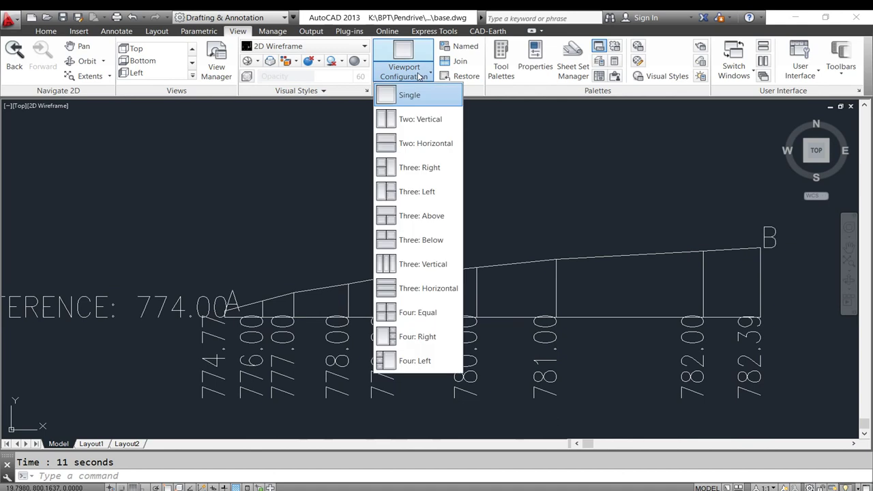
left_click(393, 124)
left_click(553, 304)
key("Escape")
middle_click_drag(563, 302, 582, 260)
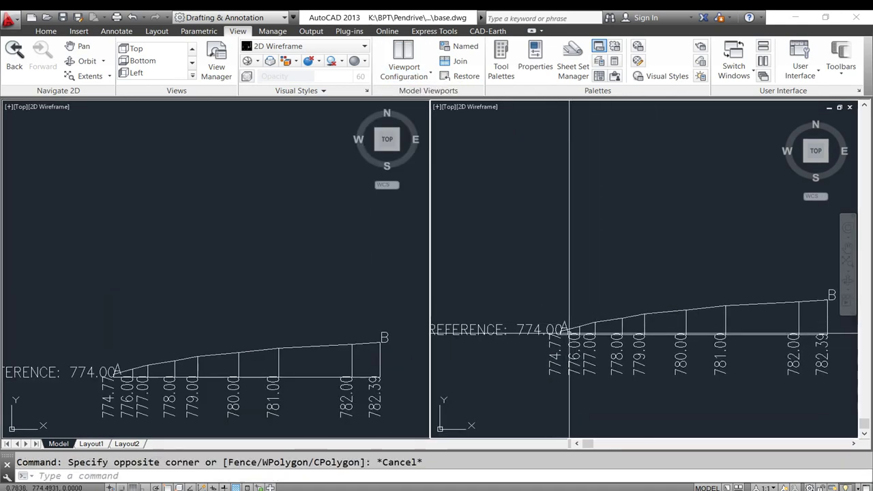
scroll(569, 333, "down", 4)
Step: Fit and frame the contour plan in the left viewport, selecting the contour crossing station 3
left_click(200, 322)
middle_click(208, 318)
middle_click(208, 319)
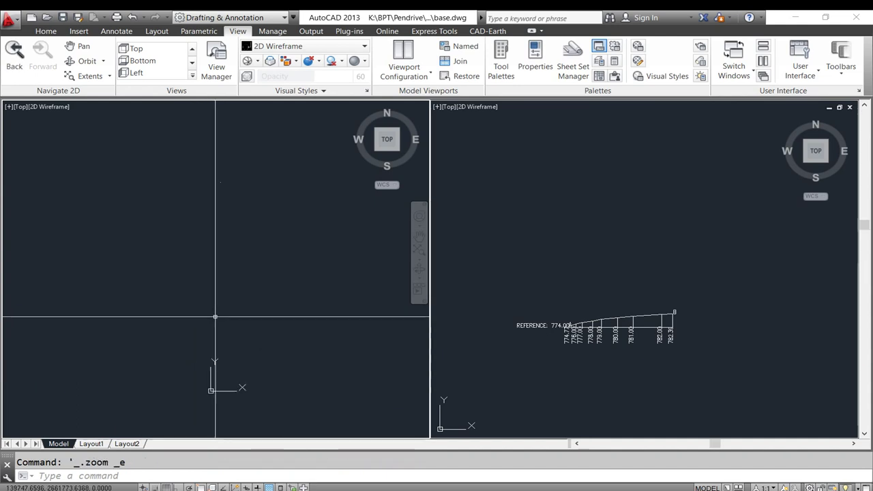
middle_click(211, 361)
middle_click(211, 360)
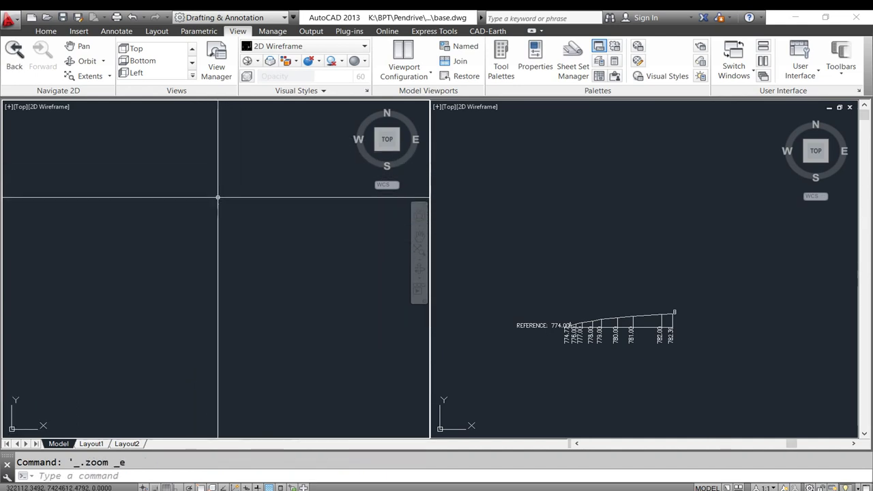
scroll(231, 235, "up", 3)
scroll(232, 235, "up", 5)
scroll(100, 272, "up", 4)
scroll(569, 322, "up", 2)
scroll(566, 324, "up", 2)
left_click(280, 285)
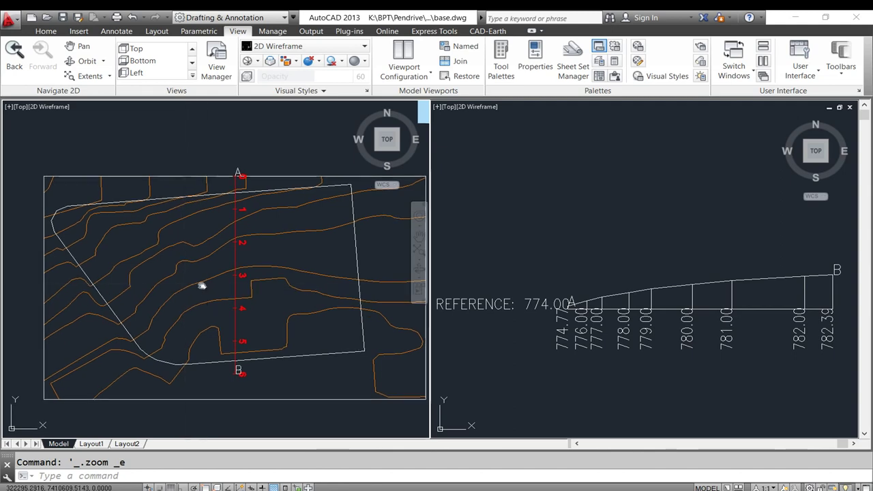
middle_click_drag(206, 297, 188, 274)
left_click(193, 278)
key("Escape")
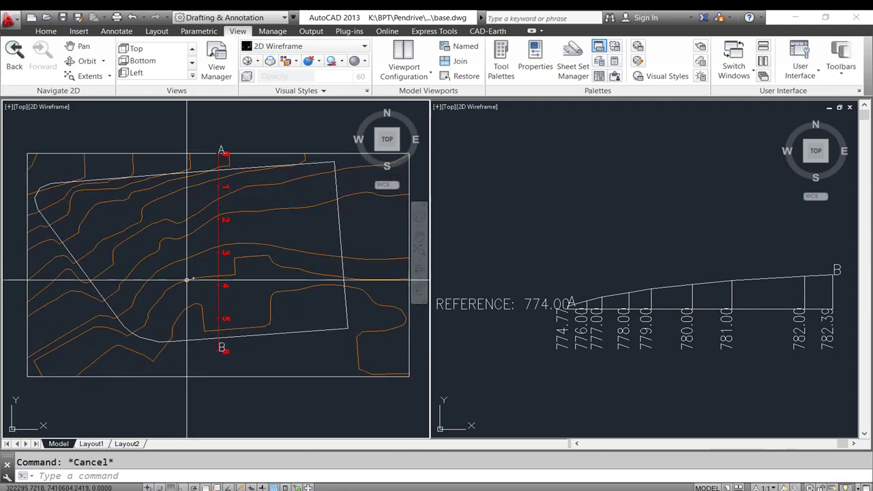
left_click(186, 280)
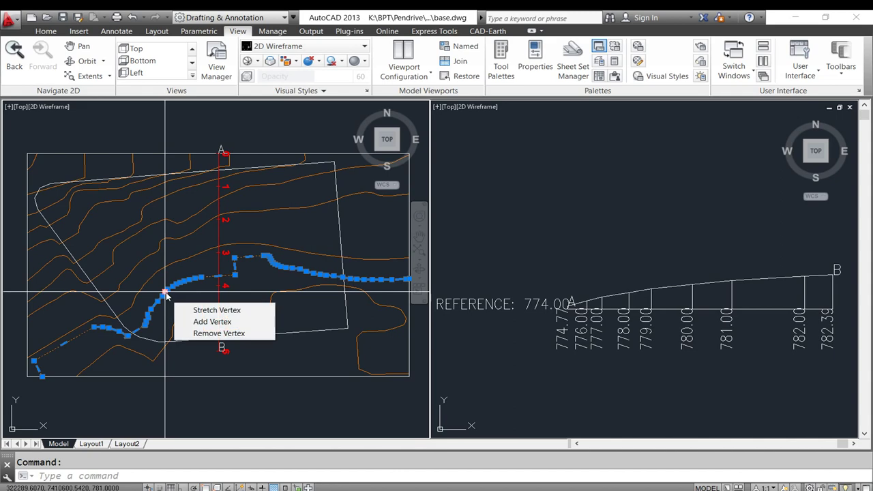
Step: Undo the accidental vertex edit and colour the station-3 contour yellow
key("Escape")
key("ctrl+z")
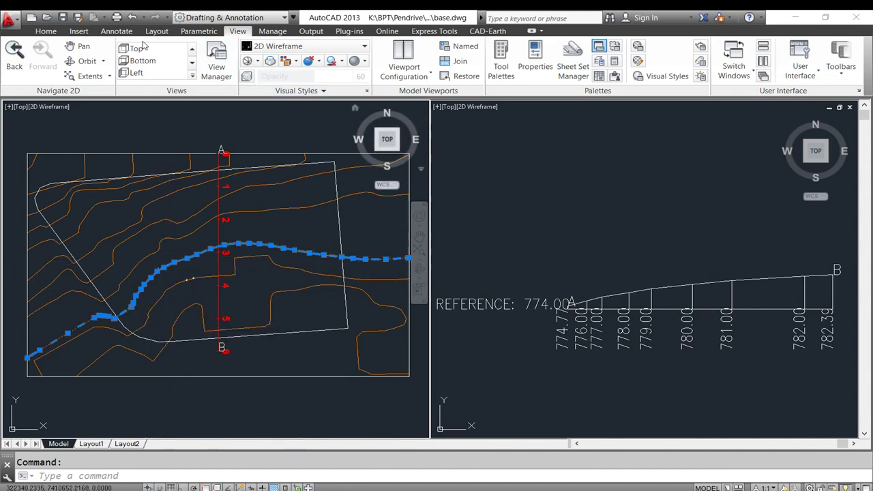
left_click(56, 32)
left_click(375, 76)
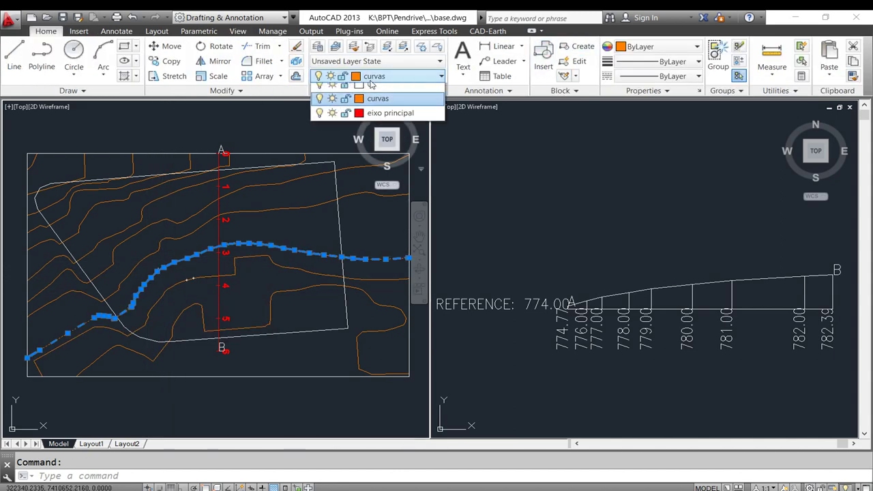
left_click(654, 46)
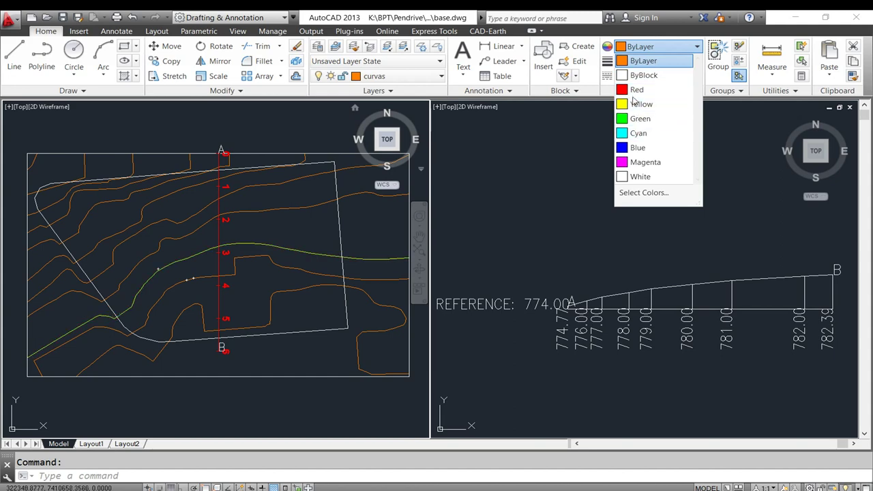
left_click(626, 104)
key("Escape")
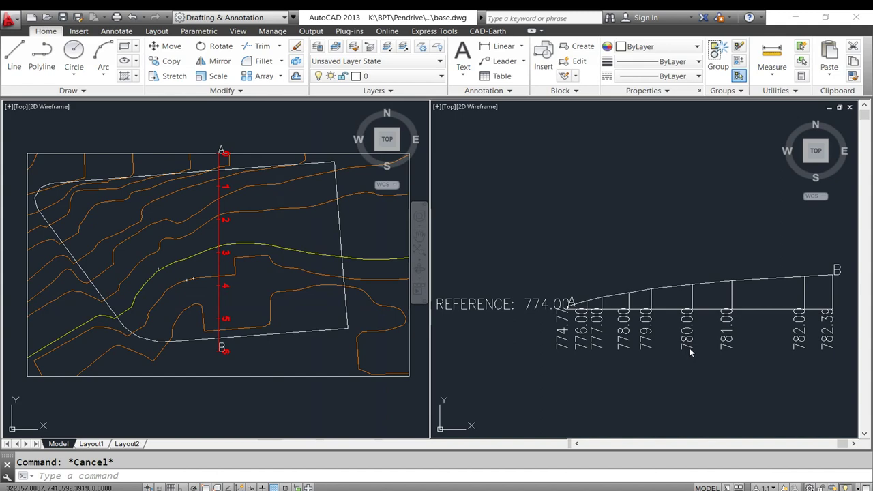
Step: Check the yellow contour in the plan viewport, then nudge the profile view down and left
left_click(675, 334)
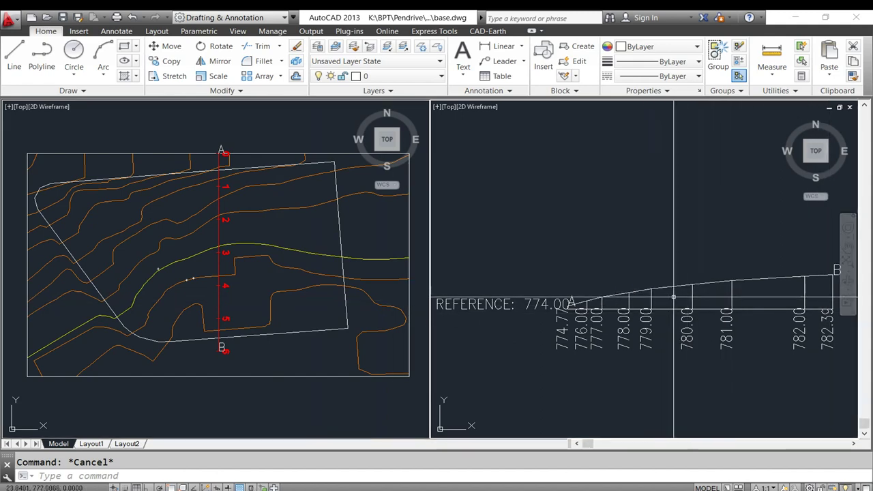
left_click(191, 265)
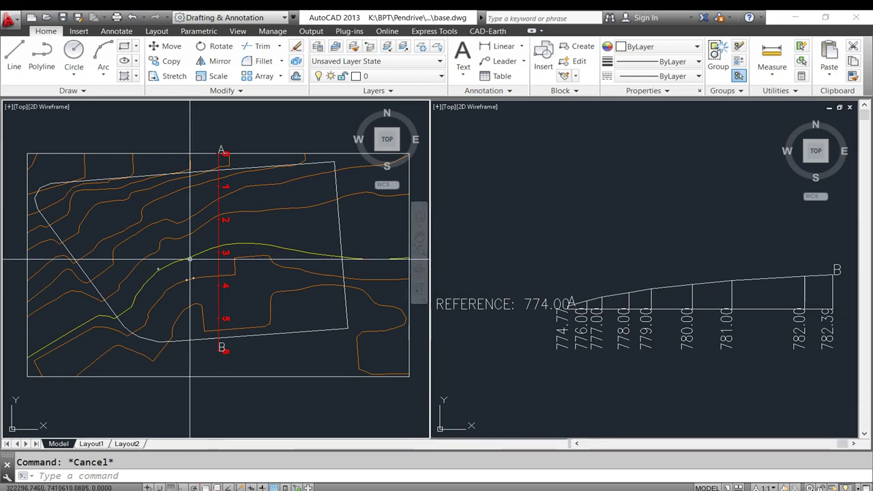
left_click(187, 259)
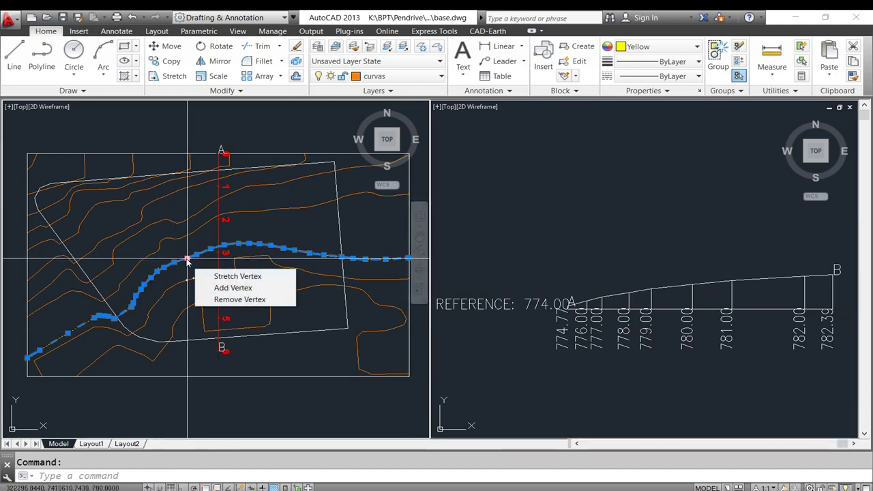
left_click(799, 365)
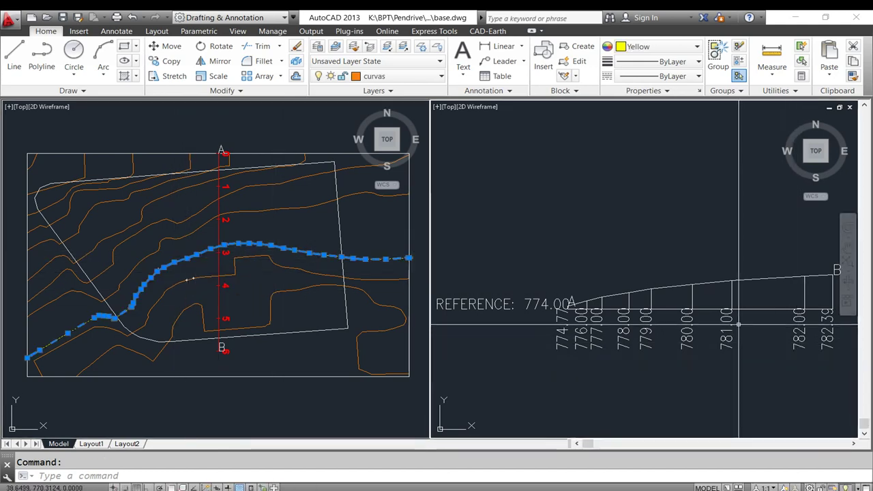
scroll(530, 301, "up", 2)
scroll(530, 300, "down", 2)
middle_click_drag(573, 310, 574, 314)
mouse_move(574, 314)
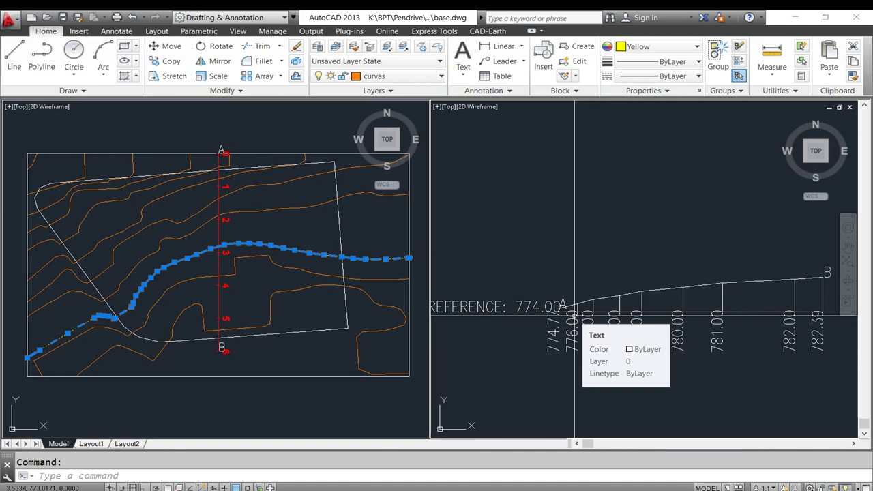
type("o")
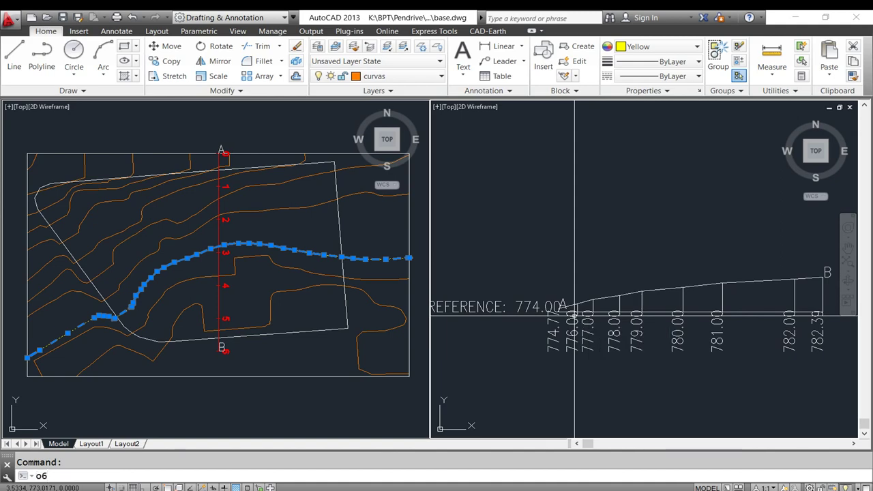
Step: Offset the profile baseline 6 units upward and make the new line yellow
key("Return")
key("Return")
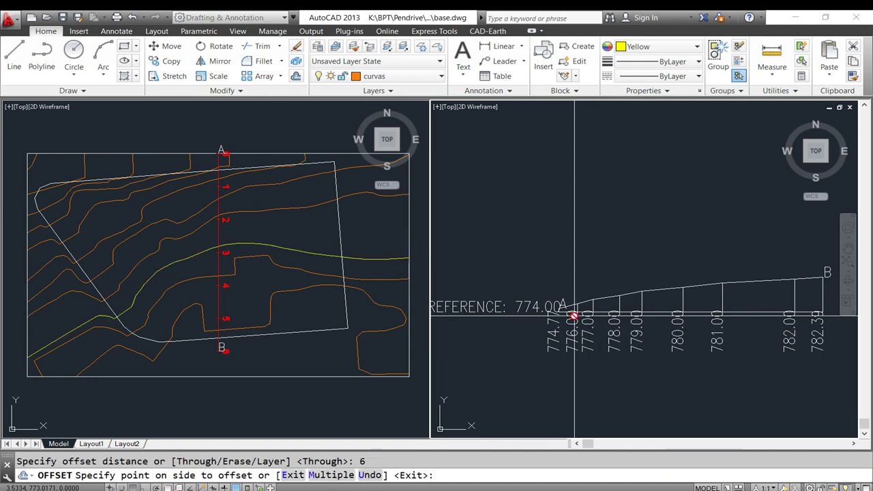
key("Escape")
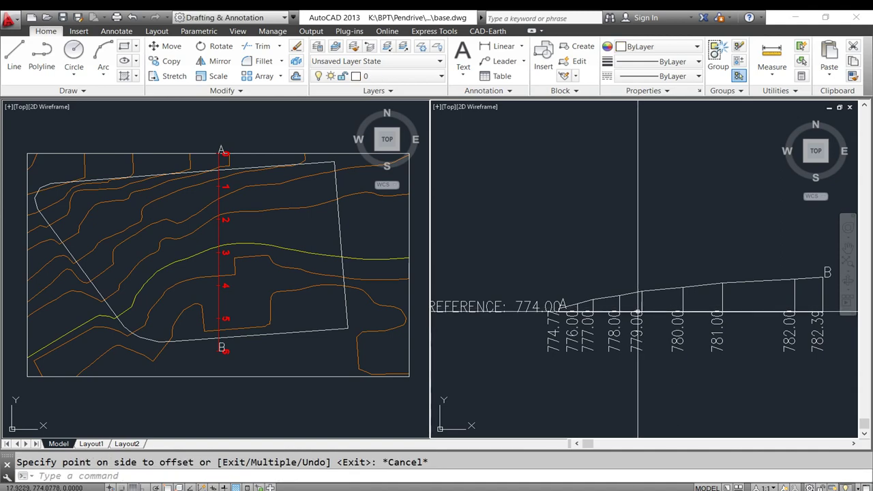
type("o")
key("Return")
key("Return")
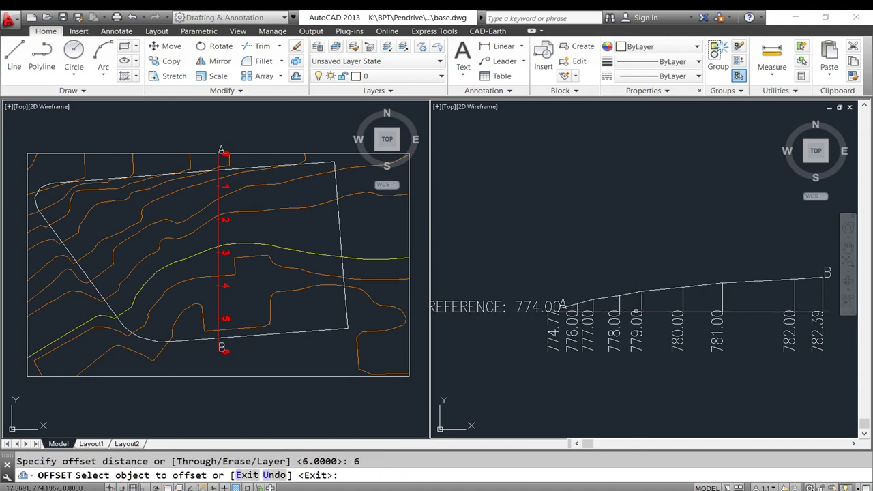
left_click(648, 311)
left_click(648, 270)
key("Escape")
left_click(619, 283)
left_click(658, 46)
left_click(638, 103)
key("Escape")
Step: Zoom and pan the profile and plan viewports to frame the section start
middle_click_drag(617, 281, 600, 276)
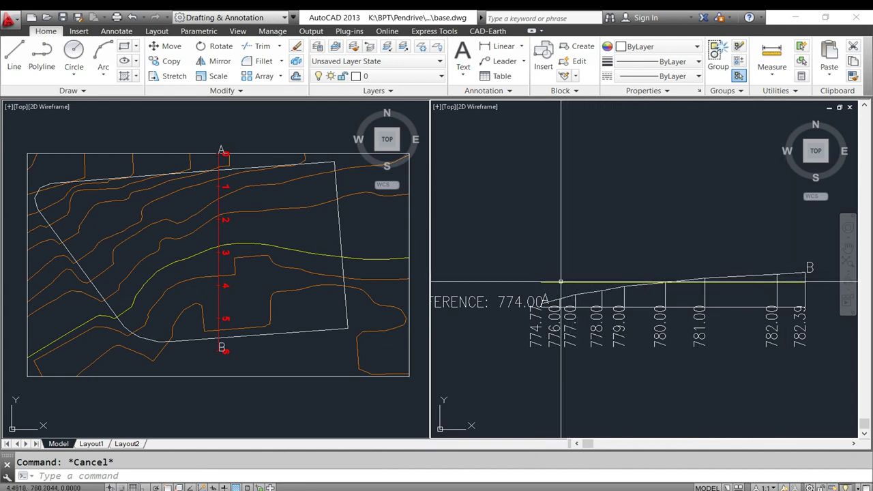
scroll(545, 287, "up", 3)
scroll(545, 283, "up", 2)
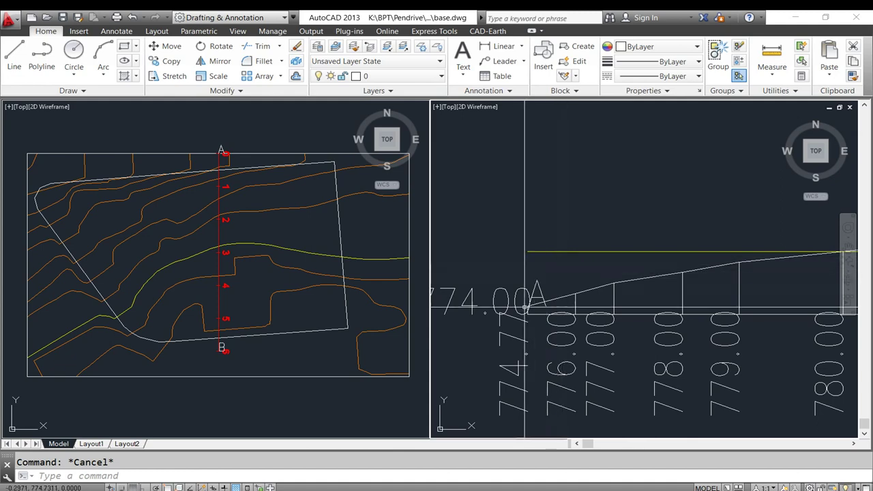
left_click(226, 192)
scroll(226, 192, "up", 4)
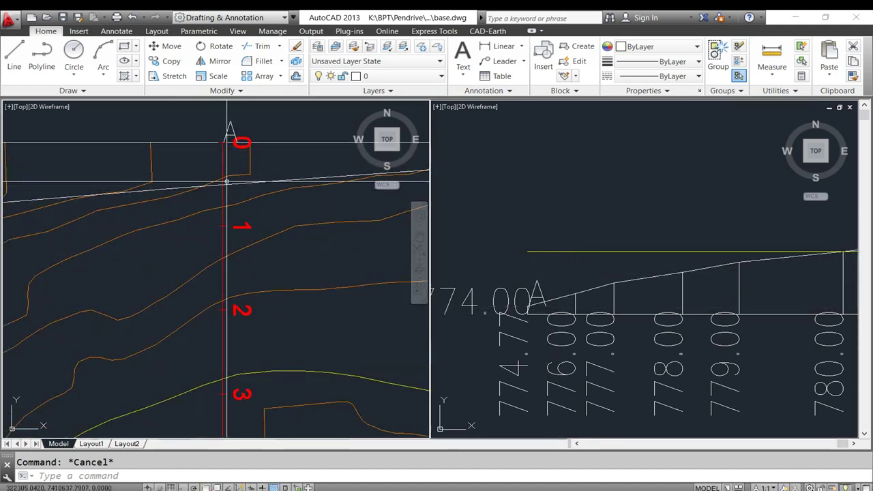
middle_click_drag(229, 184, 231, 203)
Step: Measure a distance with DI and draw a circle at the section's A end
type("DI")
key("Return")
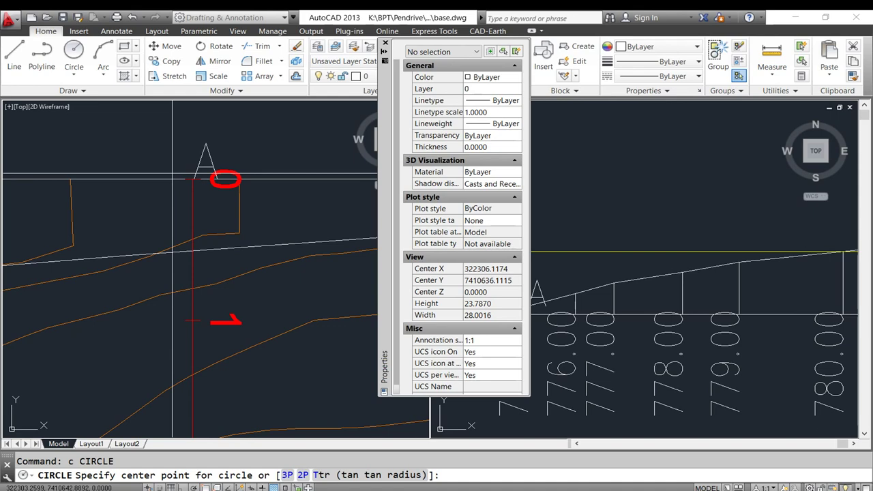
key("Return")
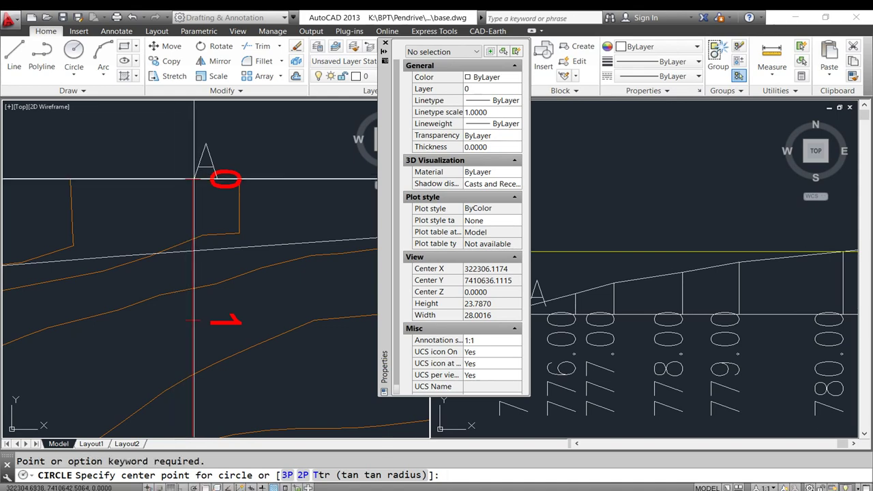
left_click(192, 180)
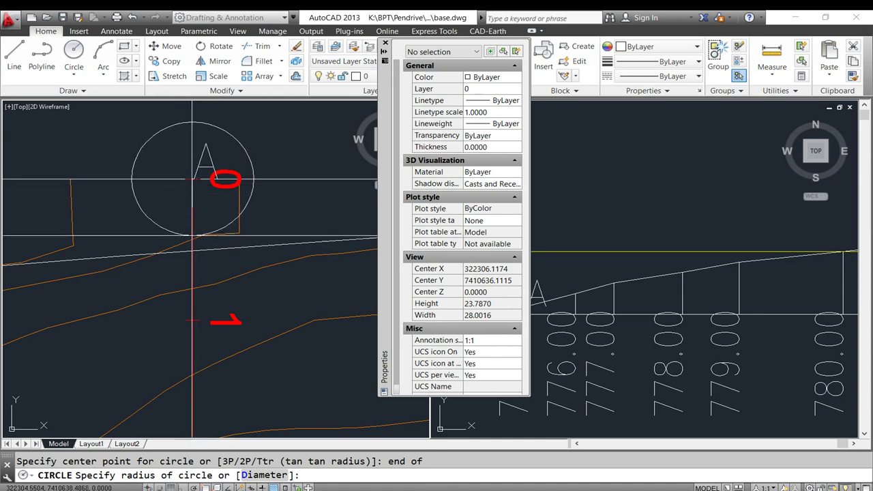
type("int")
key("Return")
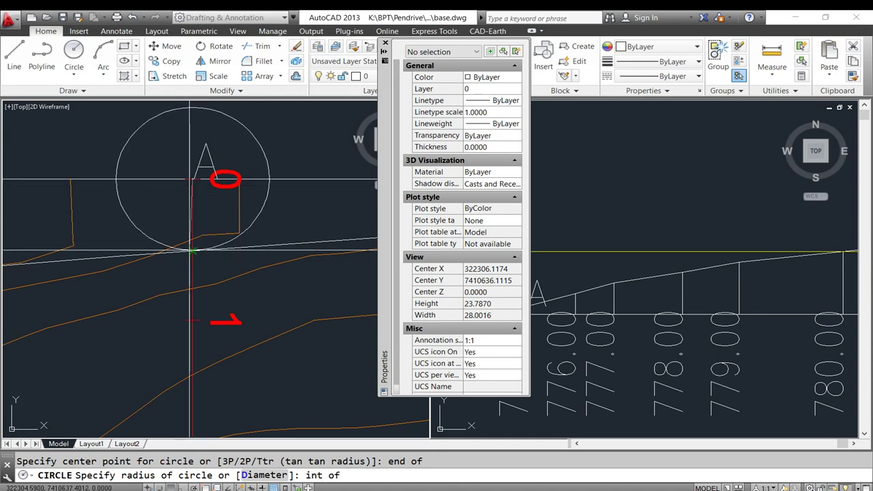
double_click(192, 251)
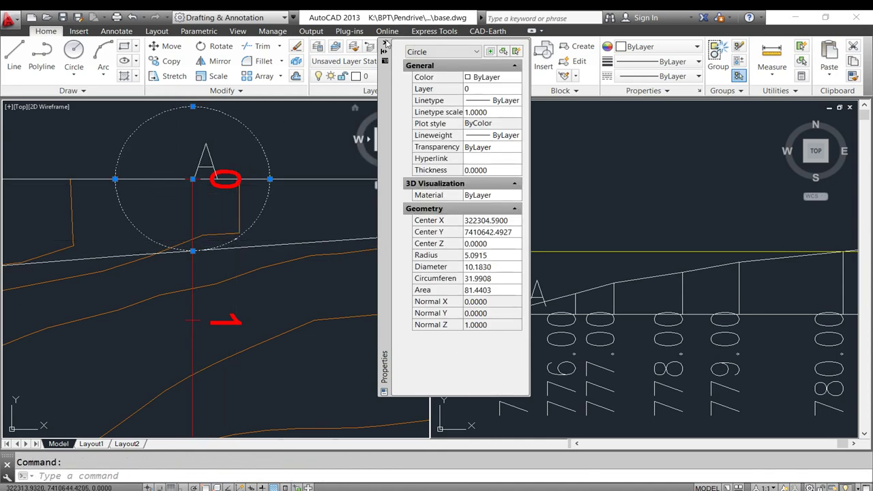
left_click(386, 43)
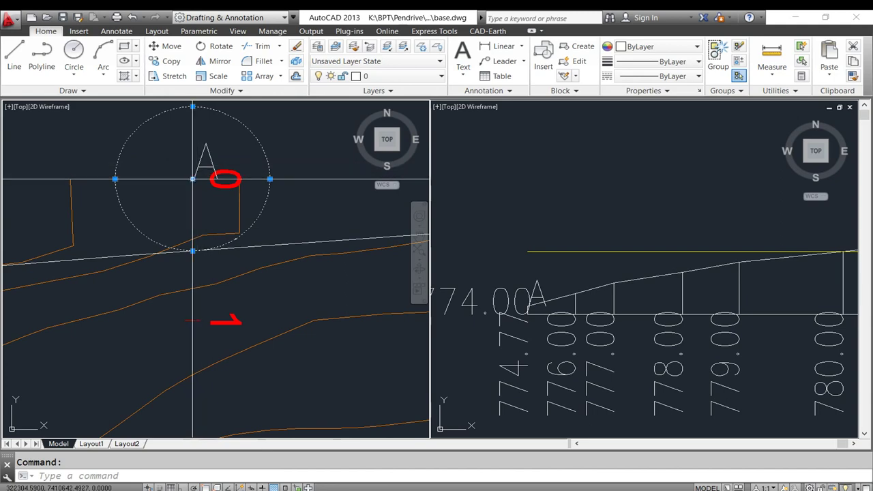
Step: Move the circle onto the profile's start point using an endpoint snap
left_click(193, 179)
scroll(527, 313, "up", 2)
scroll(527, 314, "up", 2)
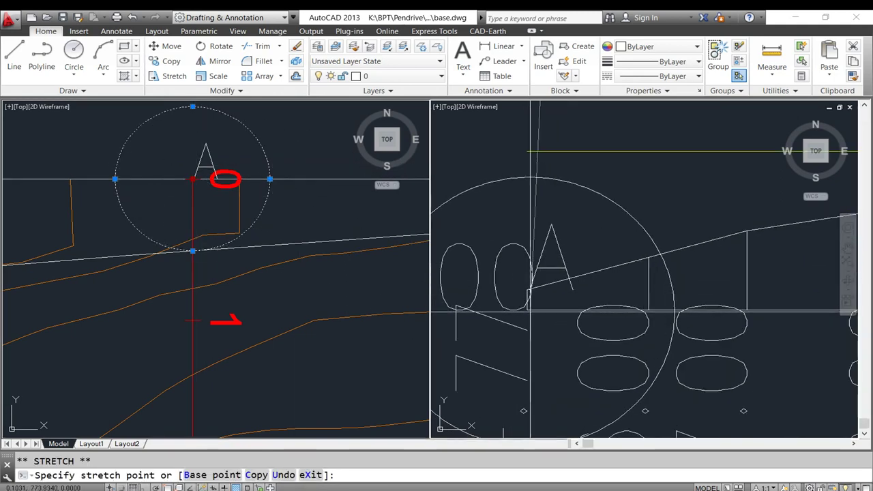
right_click(537, 318, "shift")
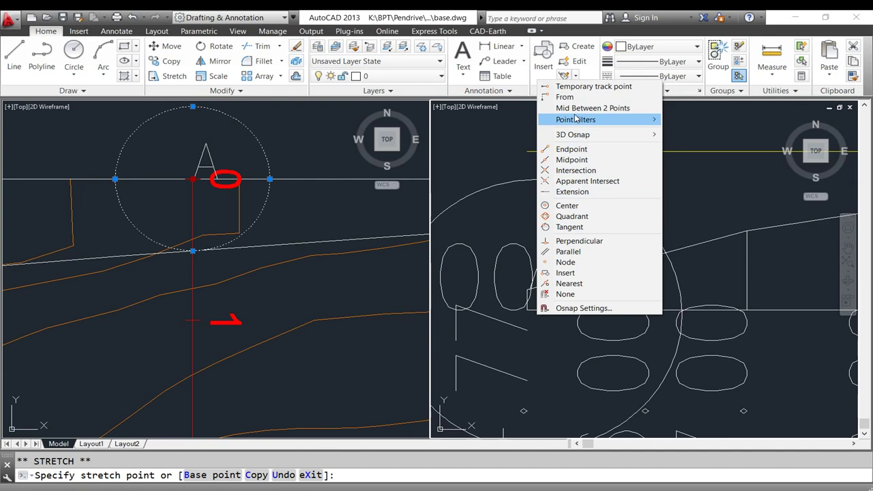
left_click(572, 149)
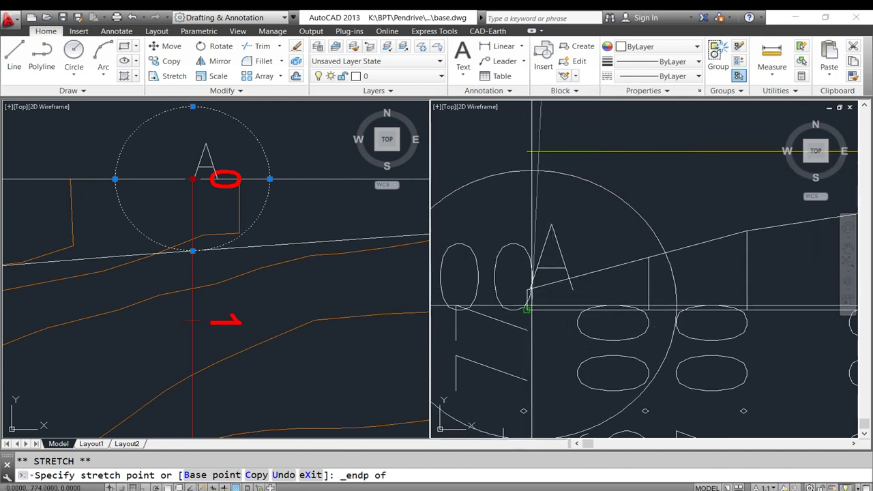
left_click(527, 290)
scroll(527, 289, "down", 2)
scroll(591, 237, "up", 1)
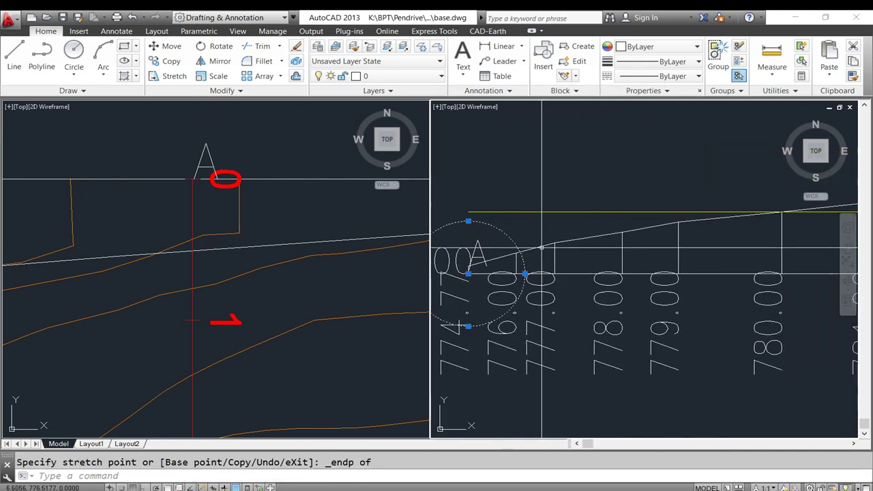
key("Escape")
scroll(522, 272, "up", 2)
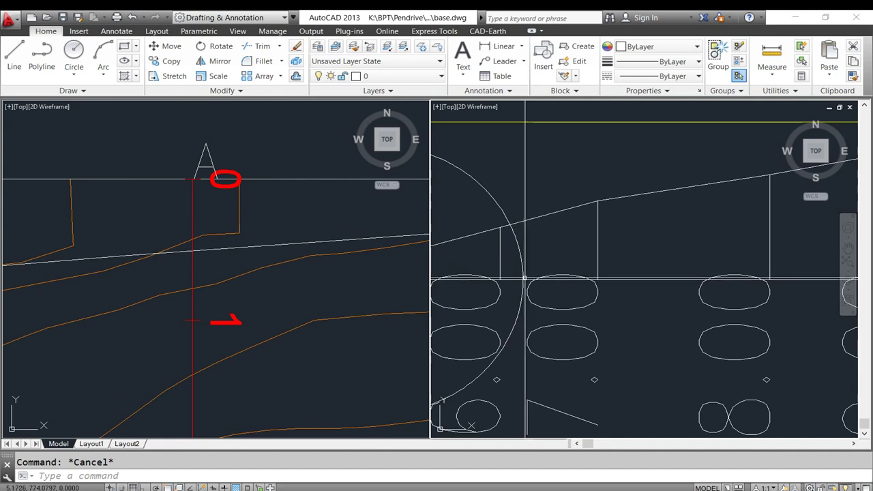
Step: Try a line from where the circle meets the baseline, then cancel it
type("l")
key("Return")
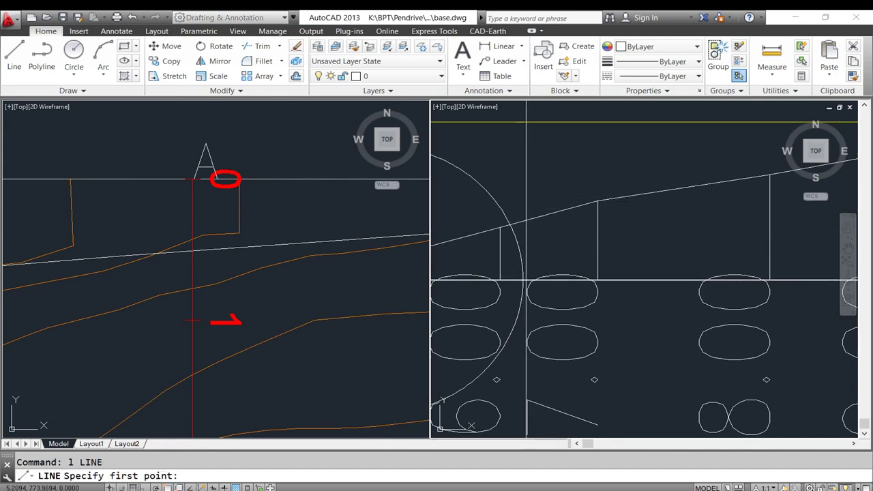
right_click(517, 278, "shift")
left_click(546, 111)
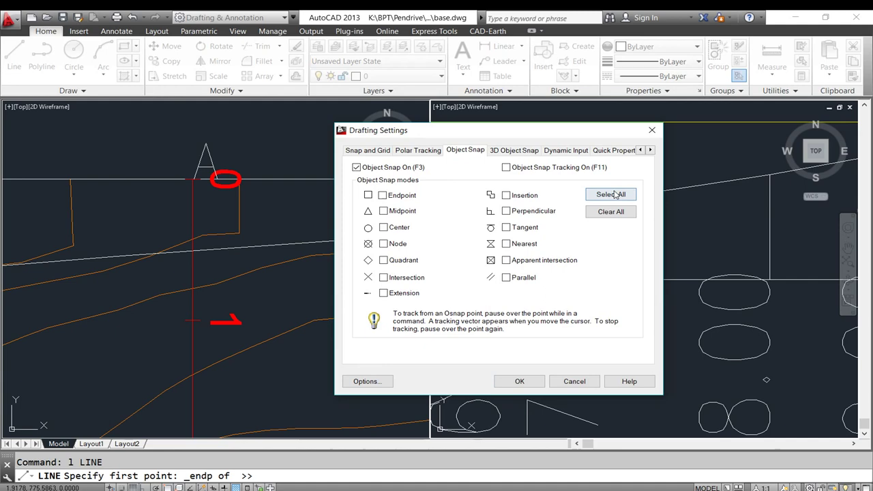
left_click(517, 379)
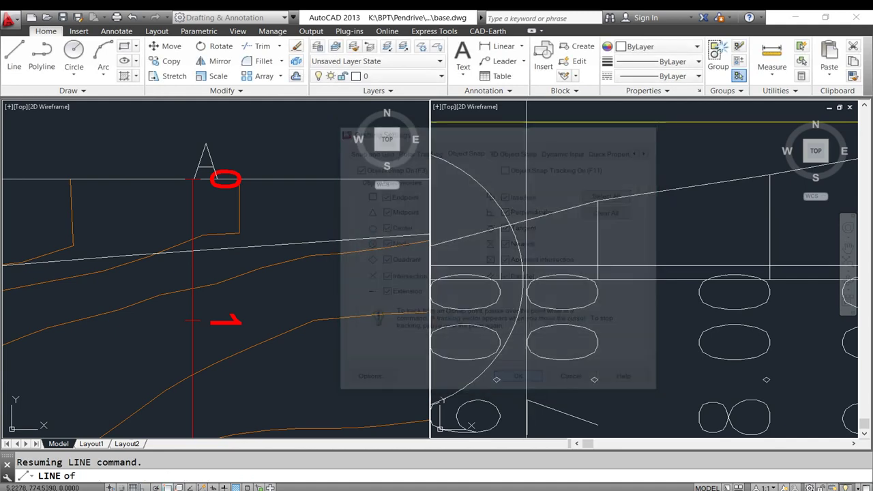
key("Escape")
key("Return")
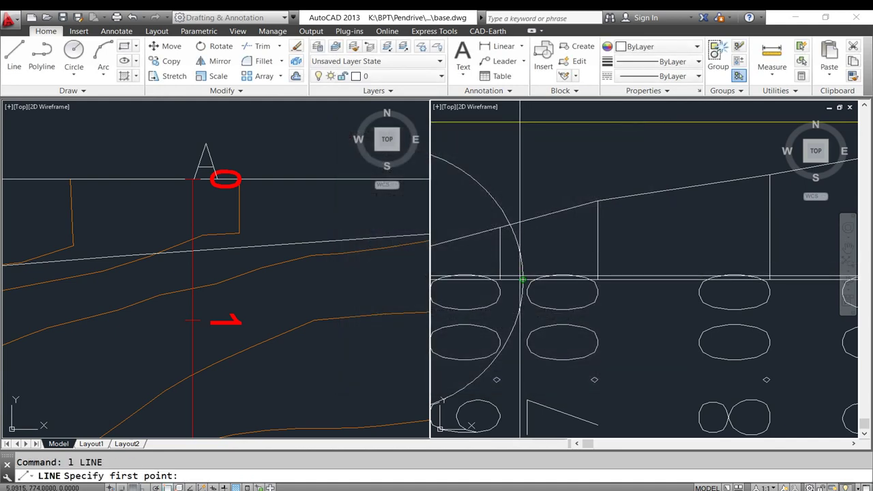
left_click(521, 277)
scroll(521, 137, "down", 2)
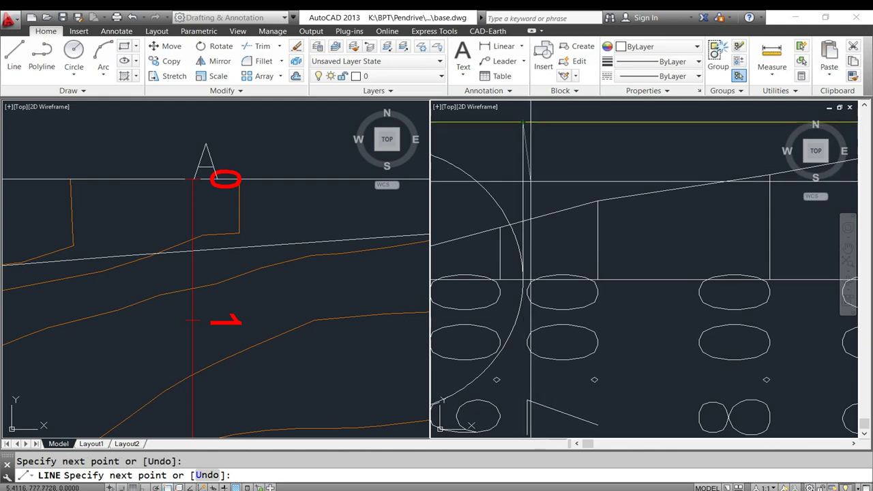
key("Escape")
scroll(518, 178, "down", 2)
scroll(514, 218, "down", 2)
scroll(512, 237, "down", 1)
scroll(513, 236, "up", 3)
scroll(504, 237, "down", 1)
Step: Offset the vertical line 0.5 units to the right
key("Return")
type(".5")
key("Return")
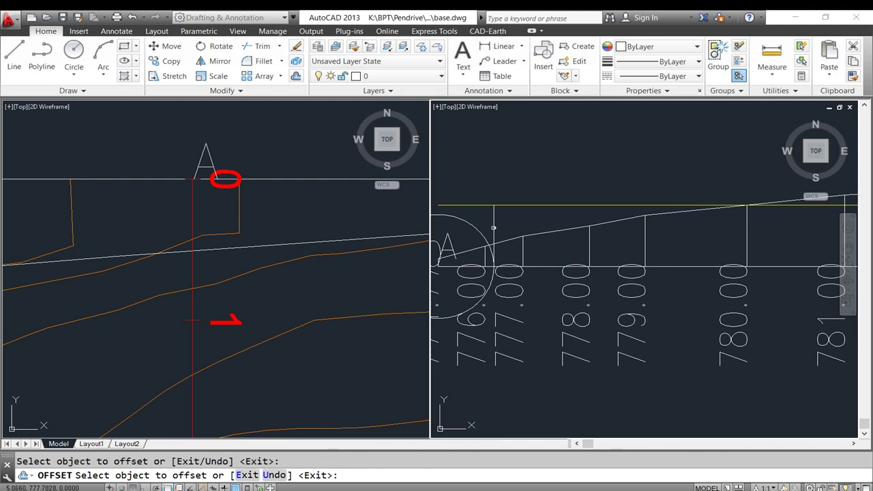
left_click(493, 227)
left_click(501, 217)
middle_click_drag(506, 216, 510, 217)
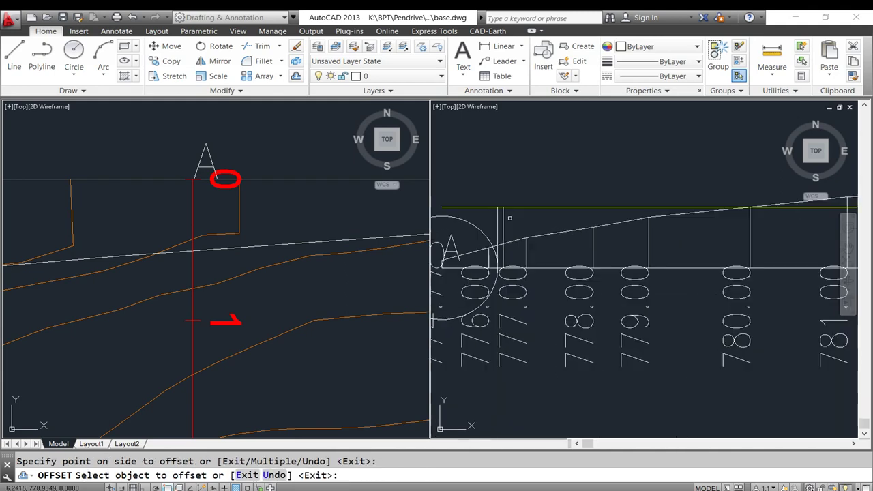
key("Escape")
scroll(510, 217, "down", 2)
Step: Attempt a grip stretch of the yellow level line, then cancel it
left_click_drag(481, 206, 471, 211)
key("Escape")
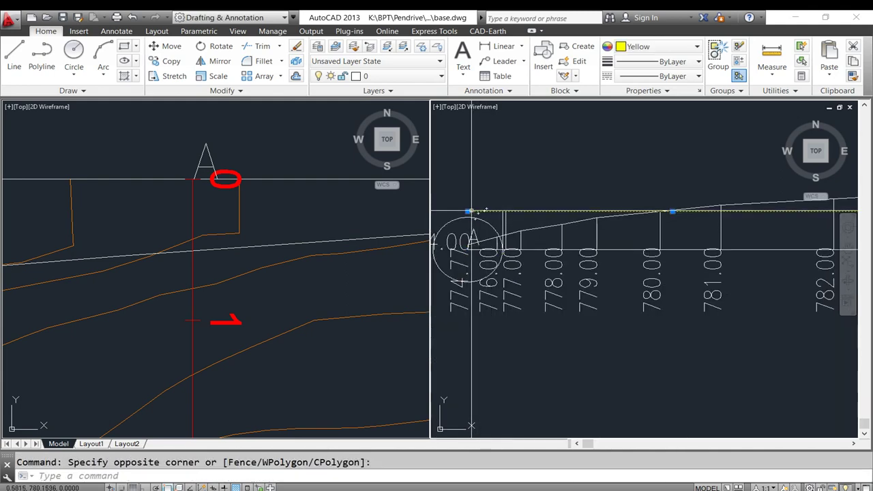
left_click(471, 211)
scroll(489, 211, "up", 3)
scroll(494, 211, "down", 3)
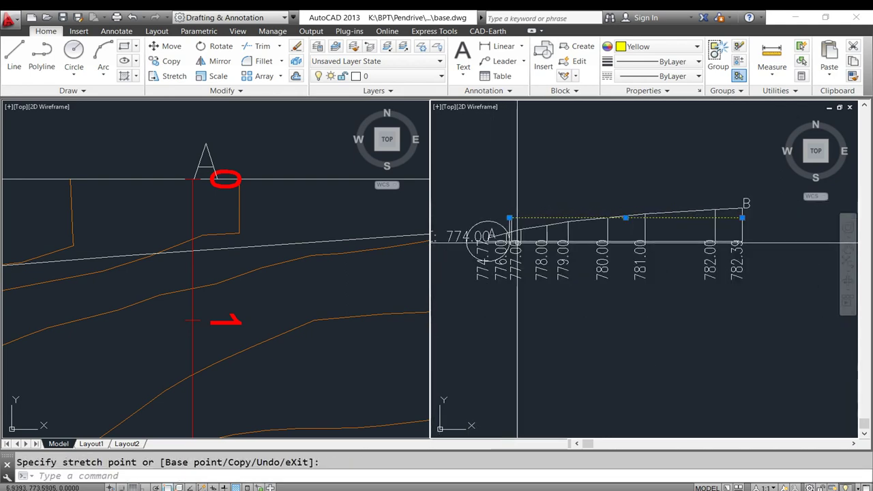
key("Escape")
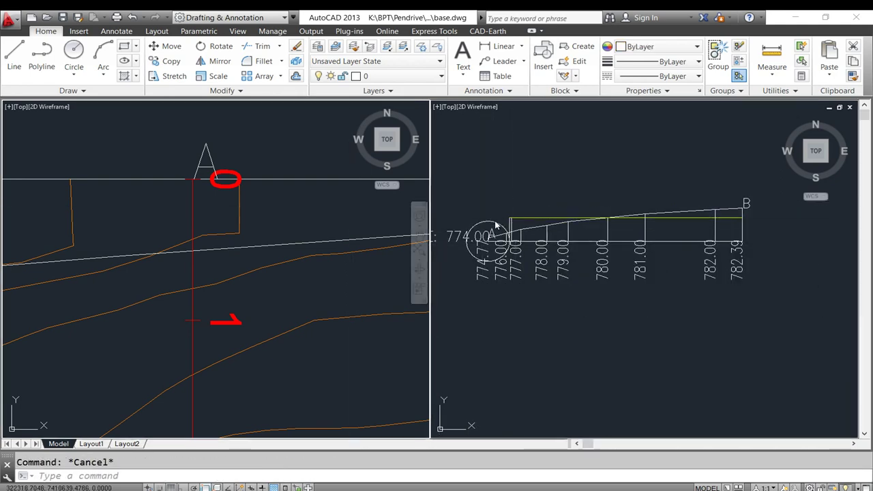
Step: Erase the circle marking the profile start at the 774.00 label
left_click(495, 225)
type("e")
key("Return")
scroll(300, 239, "down", 2)
scroll(244, 270, "down", 2)
scroll(272, 355, "up", 1)
scroll(272, 358, "up", 2)
scroll(270, 371, "up", 2)
Step: Draw a circle at point B near label 6 and move it to the profile's end
type("c")
key("Return")
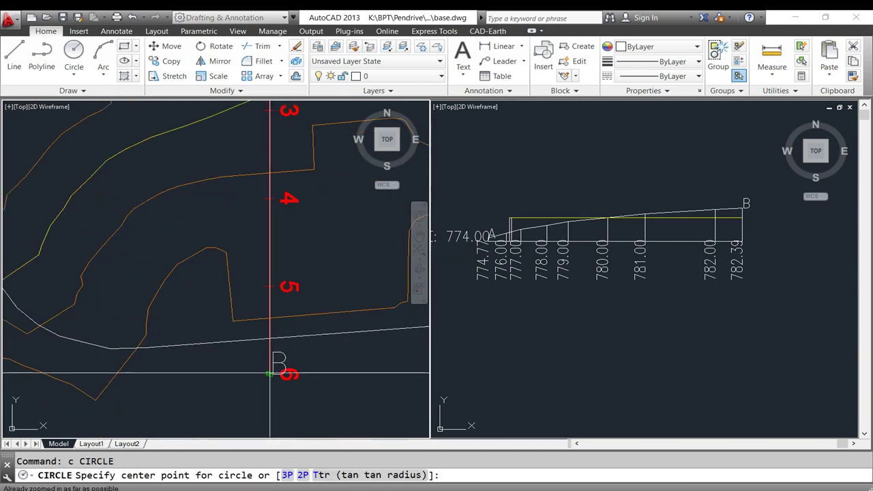
left_click(270, 373)
left_click(269, 339)
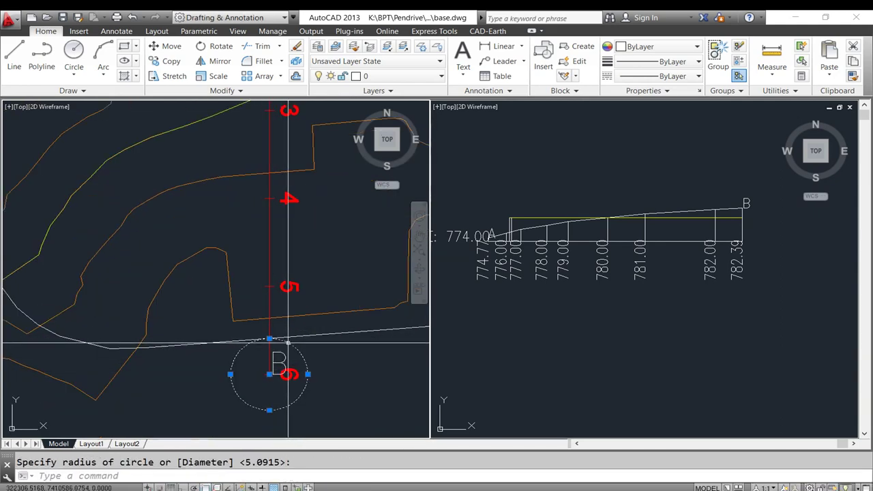
left_click(270, 374)
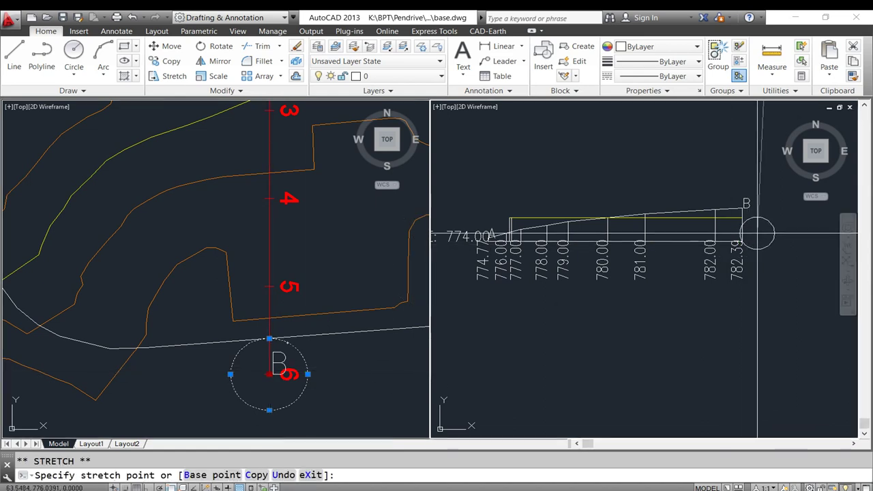
scroll(719, 258, "up", 3)
left_click(720, 265)
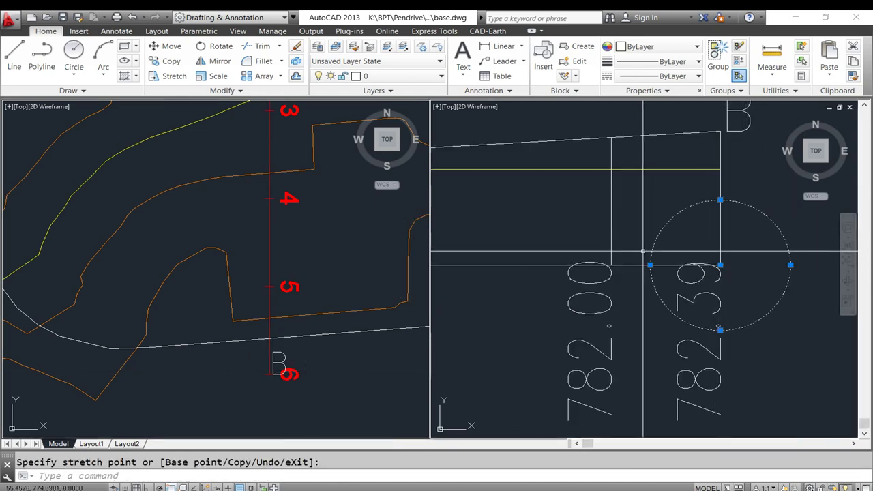
key("Escape")
Step: Draw a vertical line up from the profile end and offset it 0.5 units
type("l")
key("Return")
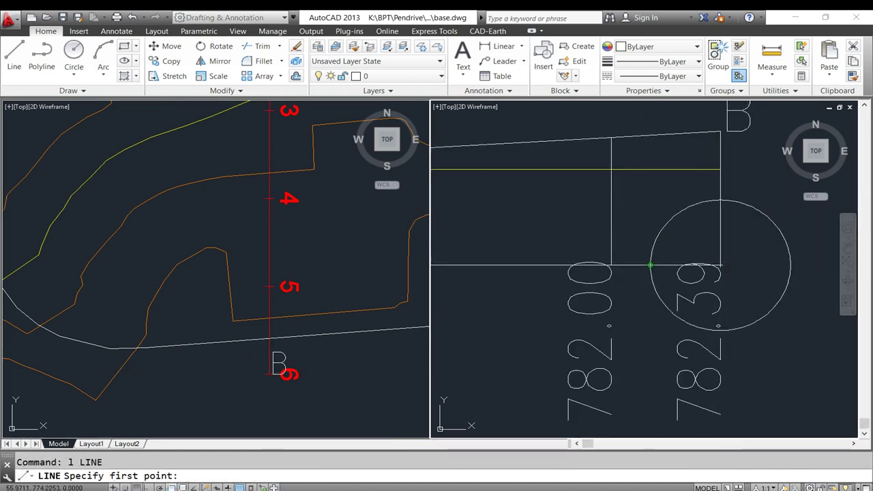
left_click(650, 265)
left_click(652, 172)
key("Escape")
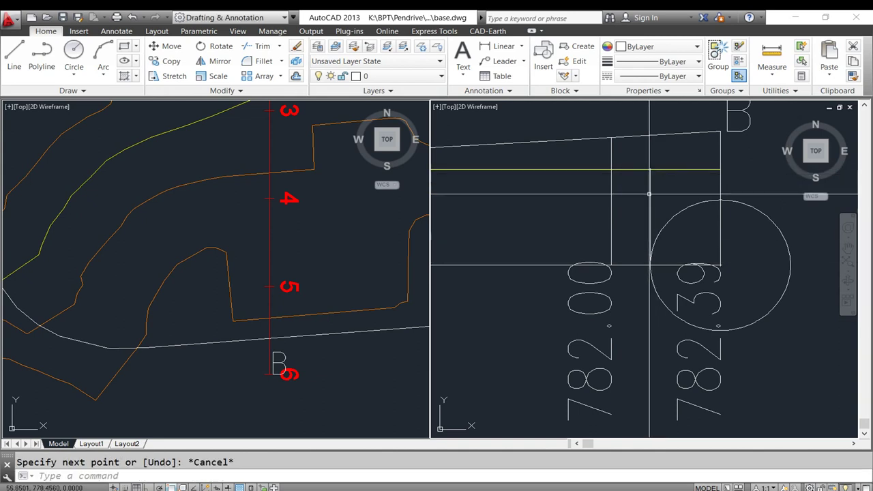
type("o")
key("Return")
type(".5")
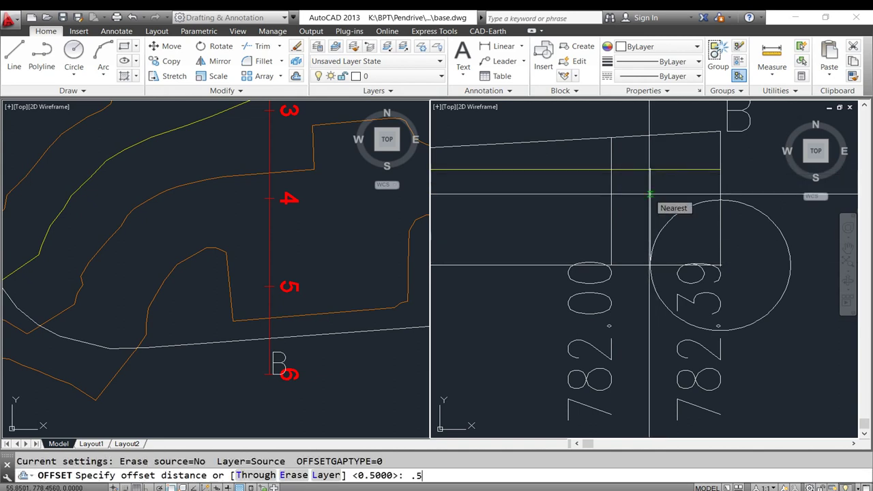
key("Return")
left_click(647, 201)
left_click(639, 202)
key("Escape")
Step: Stretch the yellow level line's end toward the last station line at 782.39
scroll(672, 164, "up", 4)
left_click(627, 182)
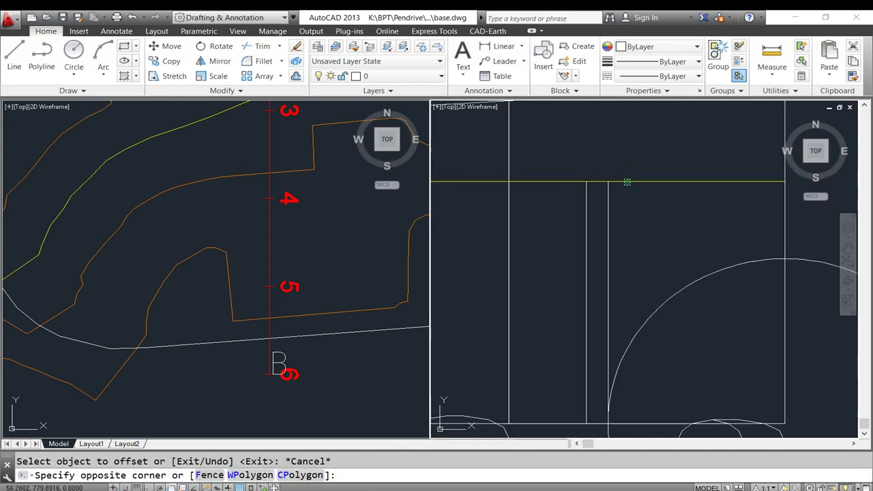
scroll(627, 182, "down", 3)
left_click(725, 181)
left_click(723, 183)
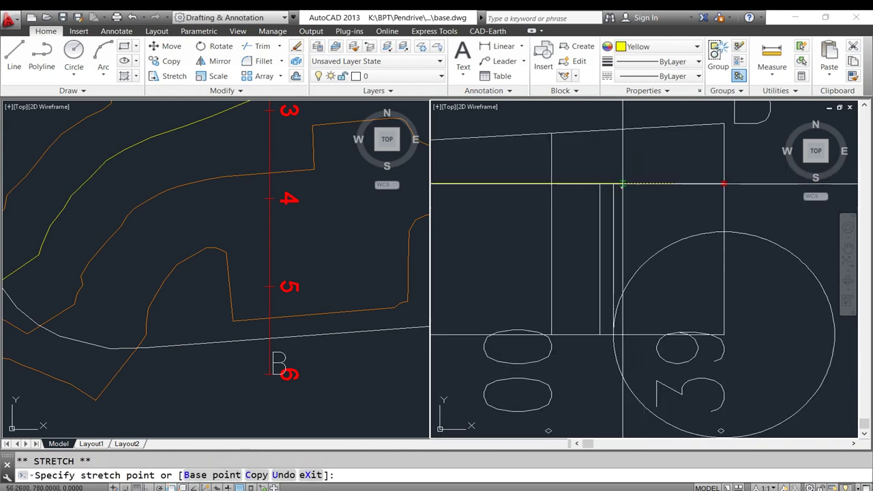
key("Escape")
scroll(655, 193, "down", 3)
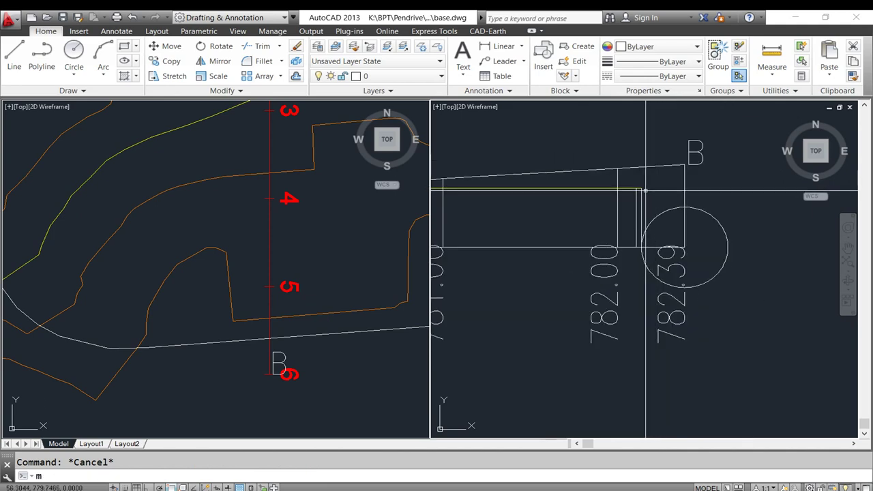
Step: Match the boundary lines' properties to the yellow level line with MATCHPROP
type("ma")
key("Return")
left_click(634, 190)
left_click(633, 200)
scroll(627, 197, "down", 2)
scroll(593, 214, "down", 2)
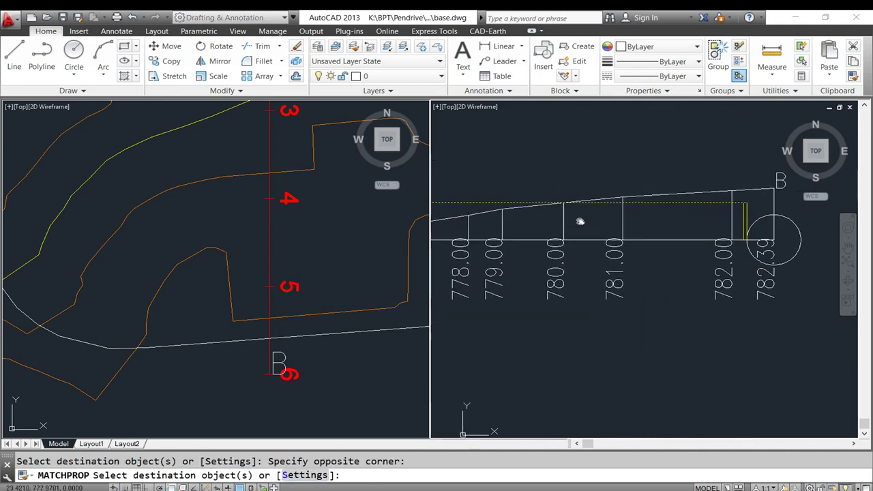
scroll(644, 225, "down", 2)
left_click(648, 225)
key("Return")
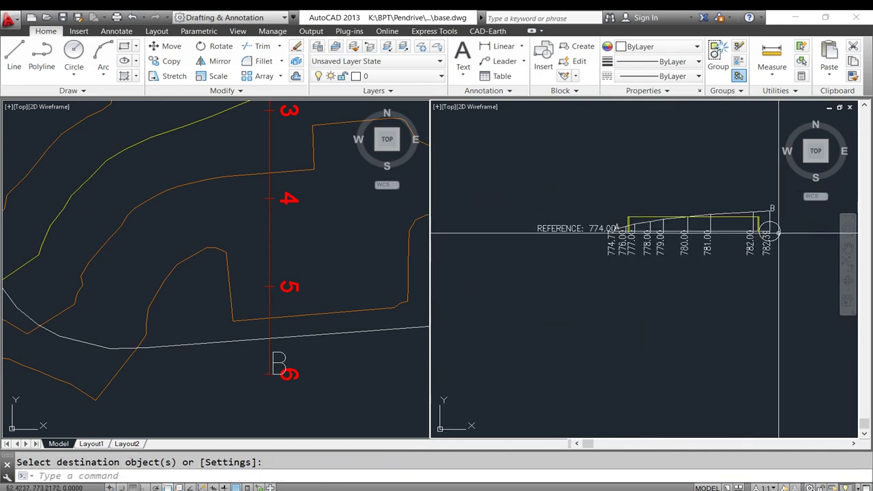
scroll(764, 231, "down", 2)
Step: Erase the circle at the profile's end and reframe the profile view
type("e")
key("Return")
scroll(682, 215, "up", 2)
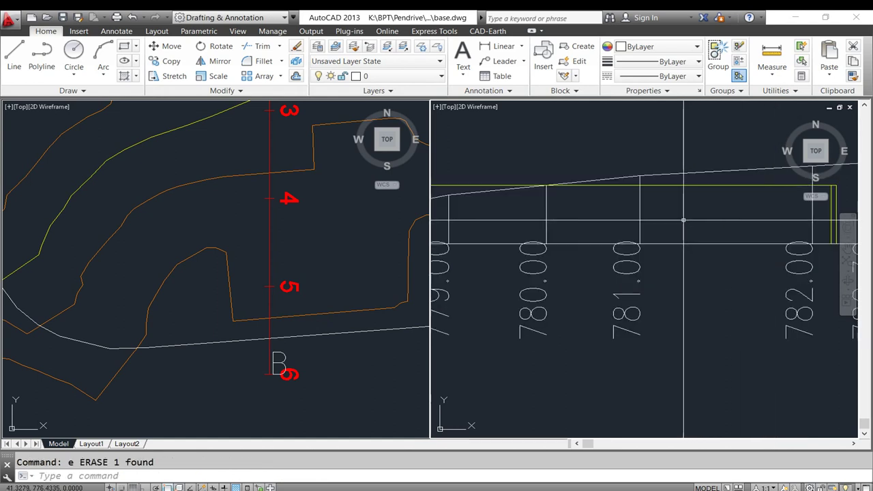
scroll(680, 215, "down", 1)
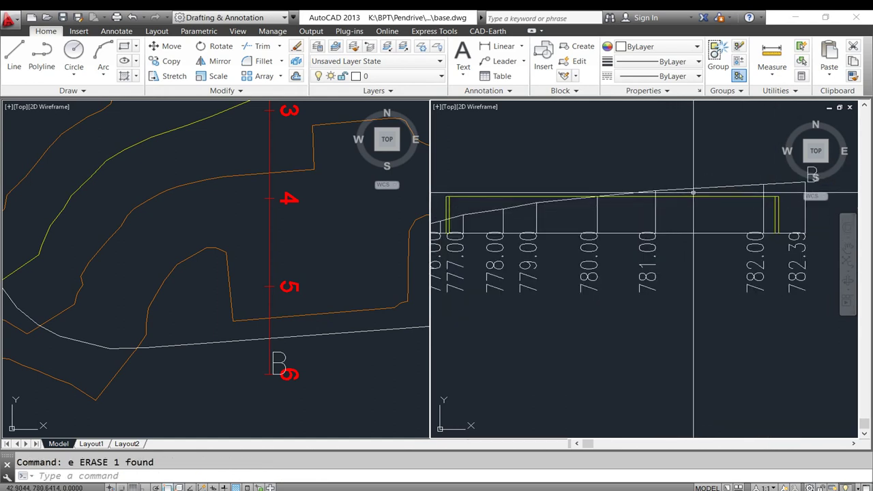
scroll(719, 200, "up", 1)
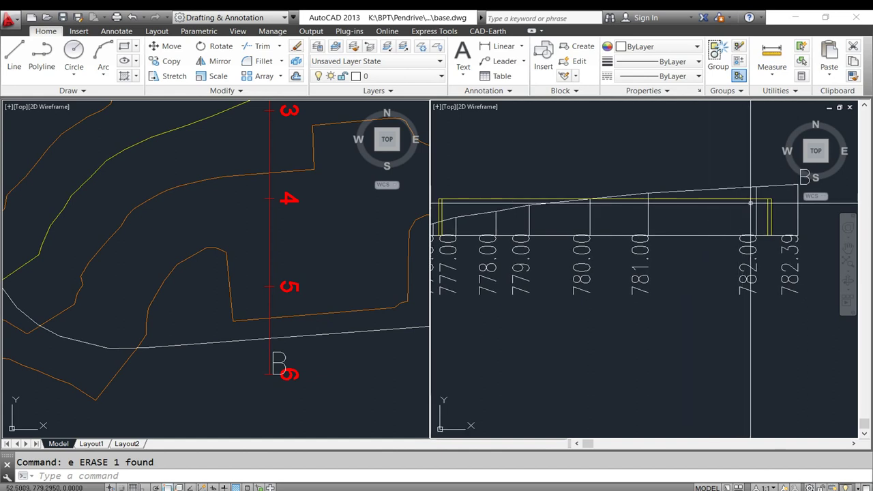
scroll(771, 196, "down", 1)
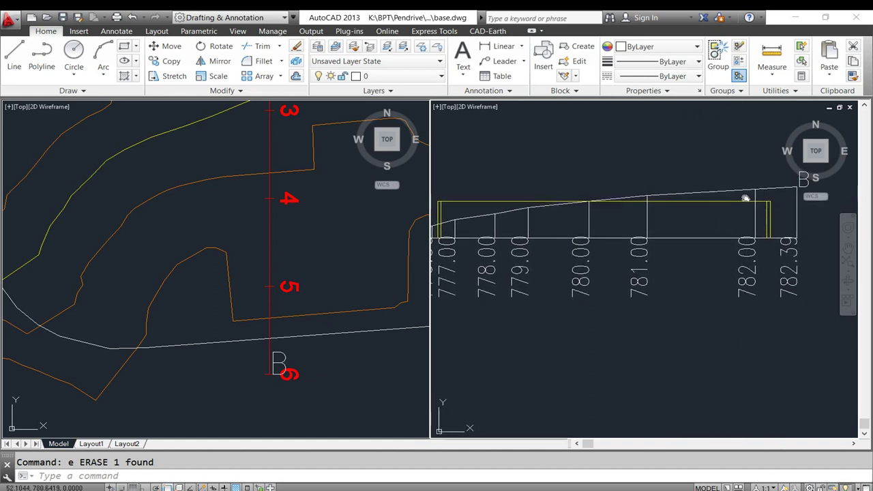
middle_click_drag(745, 195, 749, 215)
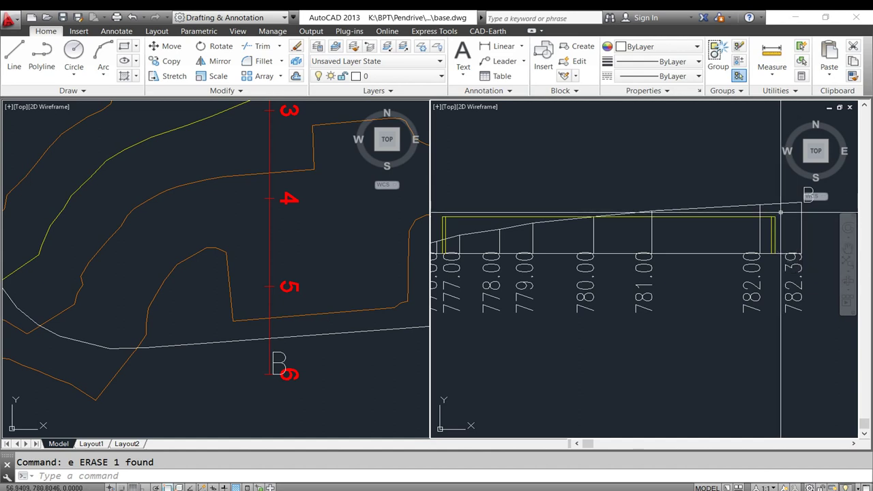
mouse_move(636, 204)
middle_mouse_down()
mouse_move(704, 208)
mouse_move(525, 216)
middle_mouse_up()
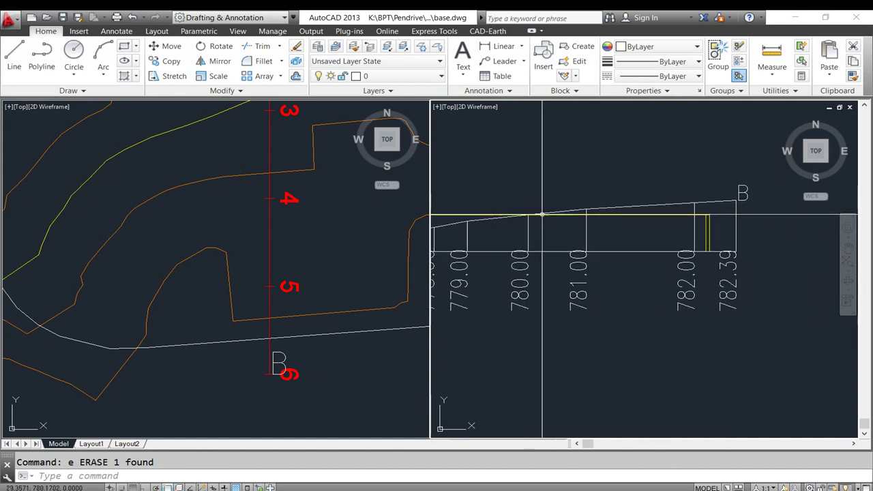
scroll(733, 225, "up", 5)
scroll(724, 217, "down", 1)
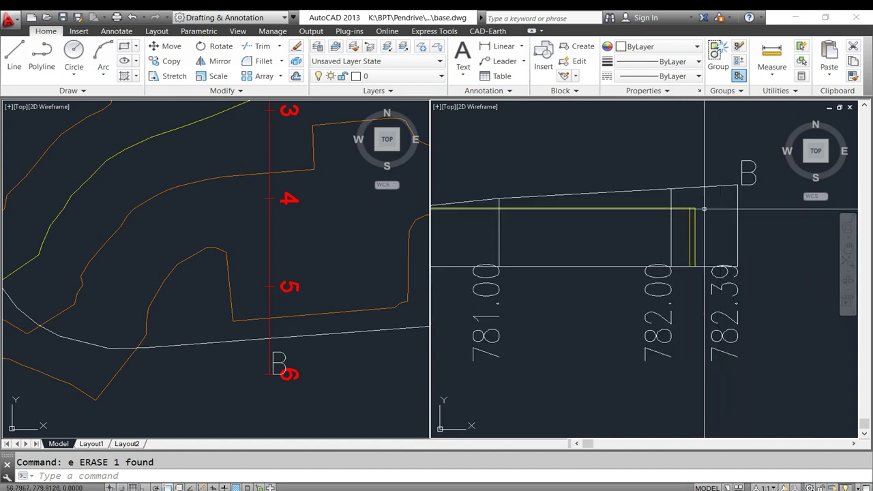
scroll(704, 209, "up", 4)
key("Escape")
Step: Try extending the level line's end, then bring the 774.77–777.00 station labels into view
key("Return")
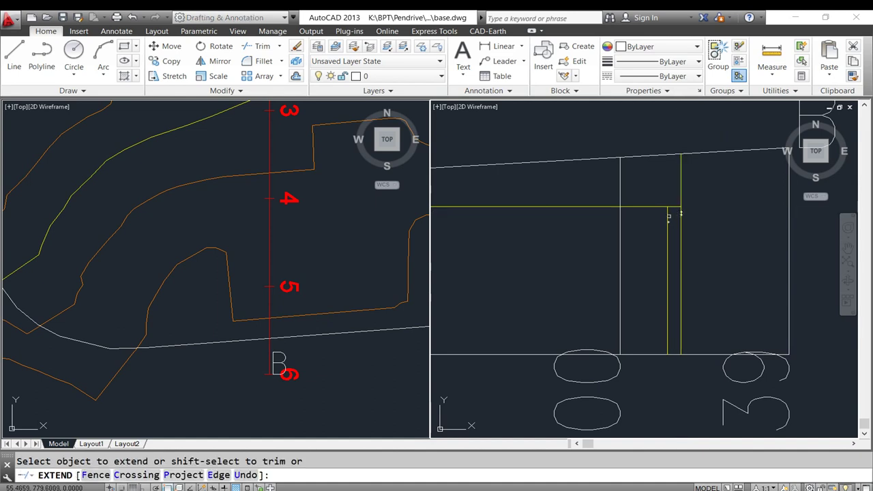
key("Return")
left_click(680, 207)
scroll(678, 201, "down", 4)
key("Escape")
scroll(679, 197, "up", 2)
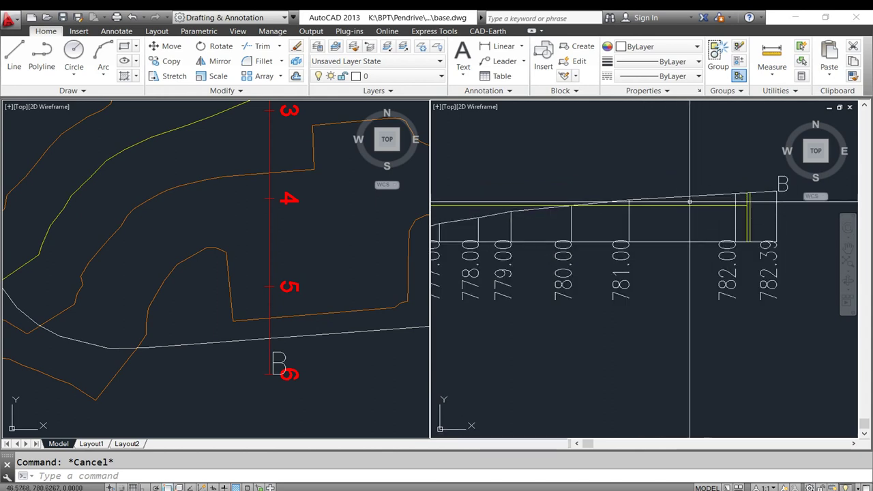
middle_click_drag(689, 202, 730, 207)
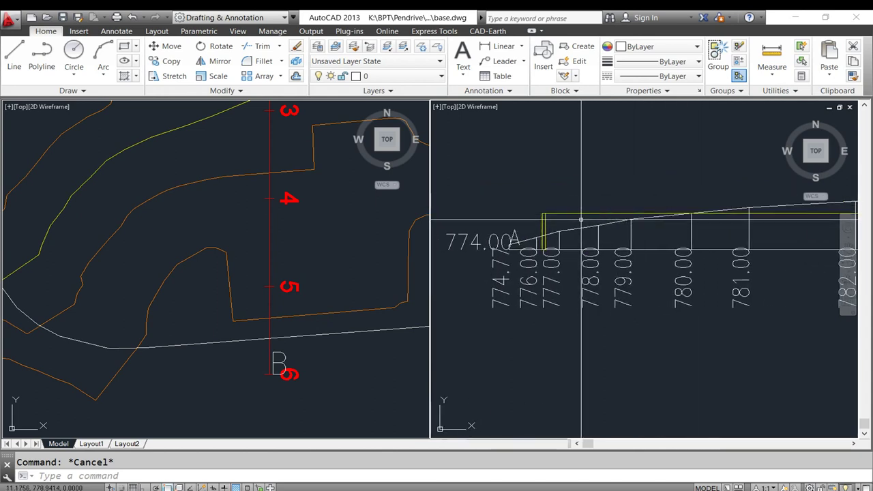
middle_click_drag(575, 220, 557, 223)
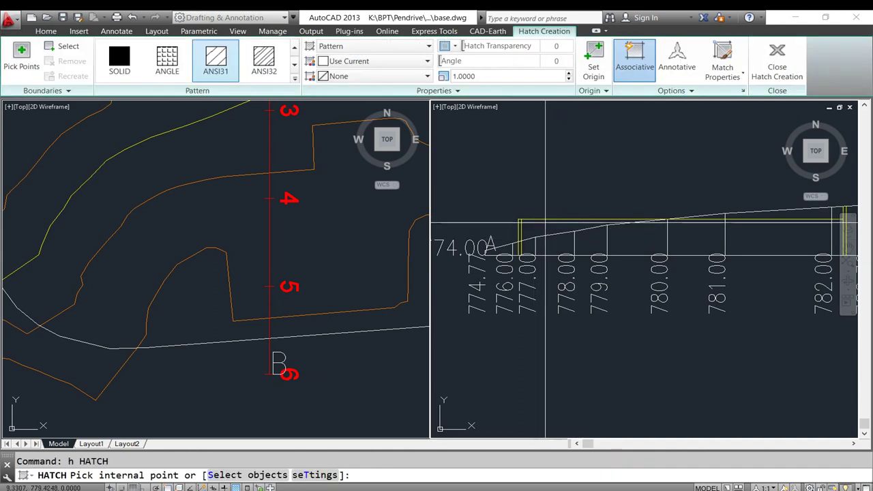
Step: Fill the fill wedge at the profile's left end with a SOLID hatch
left_click(125, 60)
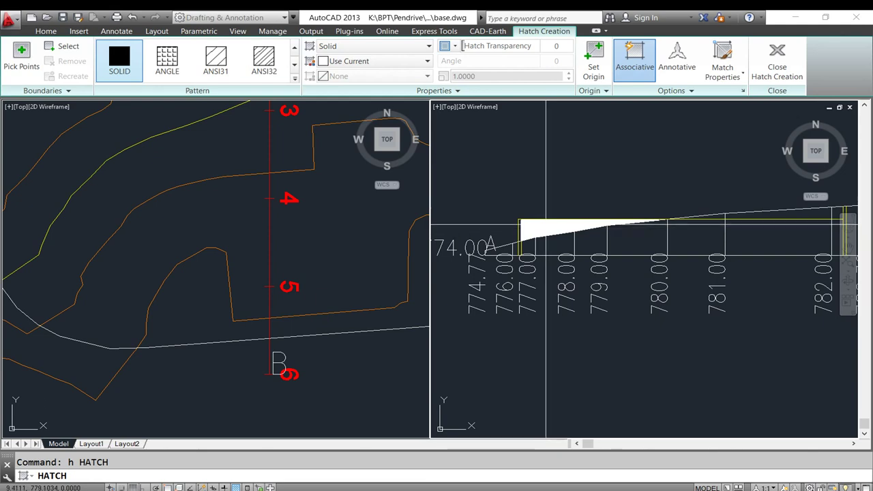
left_click(545, 224)
scroll(546, 223, "up", 2)
scroll(539, 222, "down", 3)
scroll(533, 221, "down", 2)
key("Return")
scroll(627, 230, "down", 2)
scroll(664, 214, "down", 3)
scroll(639, 288, "up", 4)
scroll(619, 265, "down", 6)
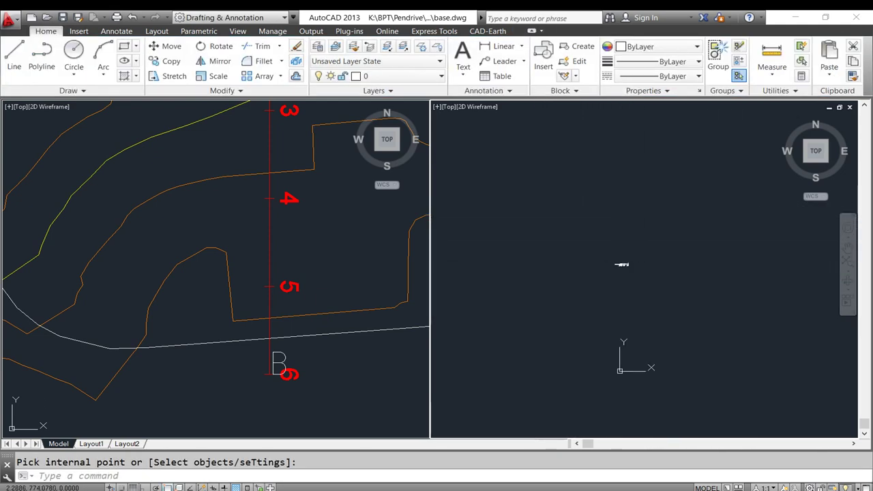
Step: Match the left hatch to the light blue aterro legend square with MATCHPROP
left_click(101, 214)
scroll(159, 185, "down", 5)
scroll(159, 189, "up", 4)
scroll(154, 169, "up", 2)
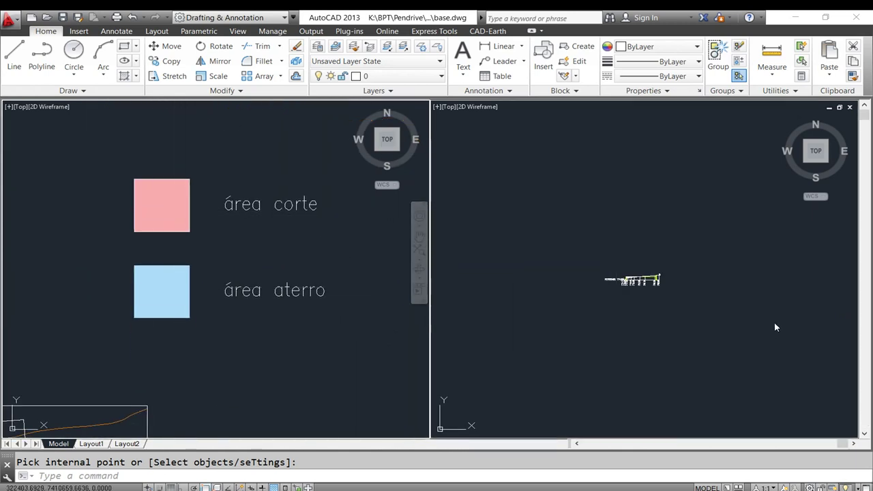
left_click(675, 293)
scroll(640, 288, "up", 5)
left_click(144, 276)
type("ma")
key("Return")
left_click(147, 282)
scroll(580, 260, "up", 2)
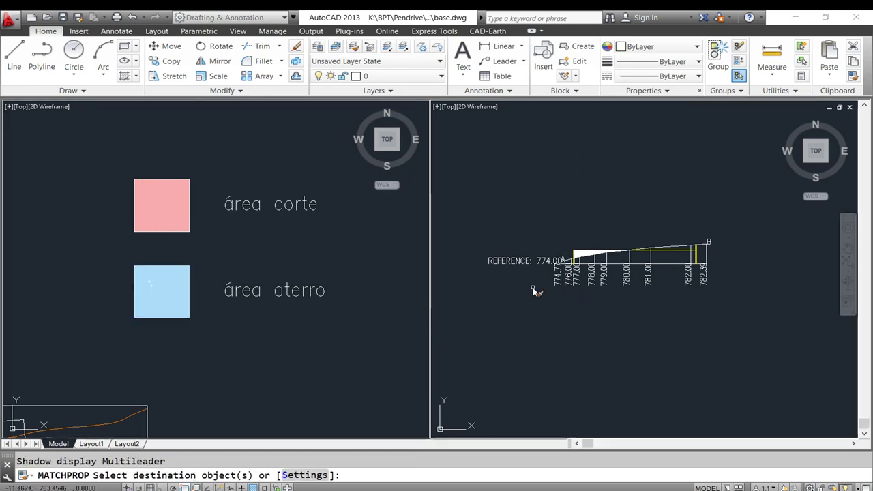
scroll(580, 259, "up", 2)
left_click(564, 255)
key("Return")
scroll(565, 253, "up", 2)
Step: Solid-hatch the cut area on the profile's right side
type("h")
key("Return")
scroll(567, 249, "up", 1)
left_click(566, 250)
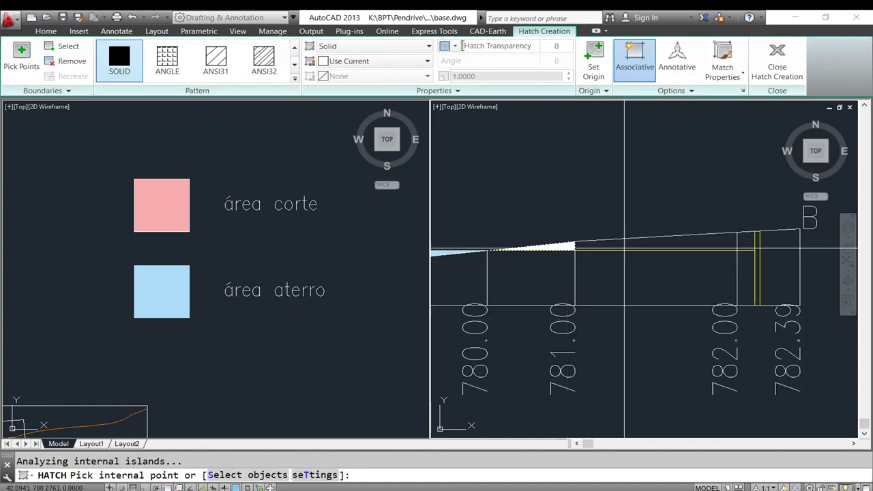
scroll(745, 243, "down", 2)
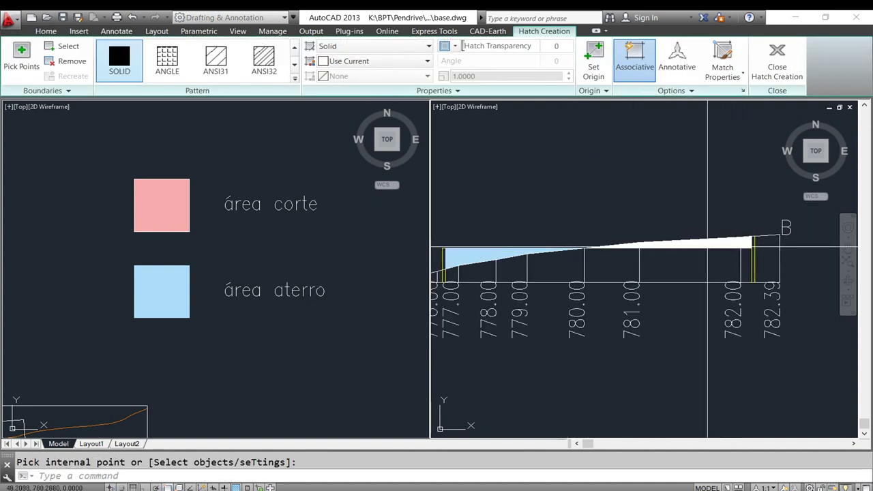
key("Return")
Step: Match the right hatch to the pink corte legend square
type("ma")
key("Return")
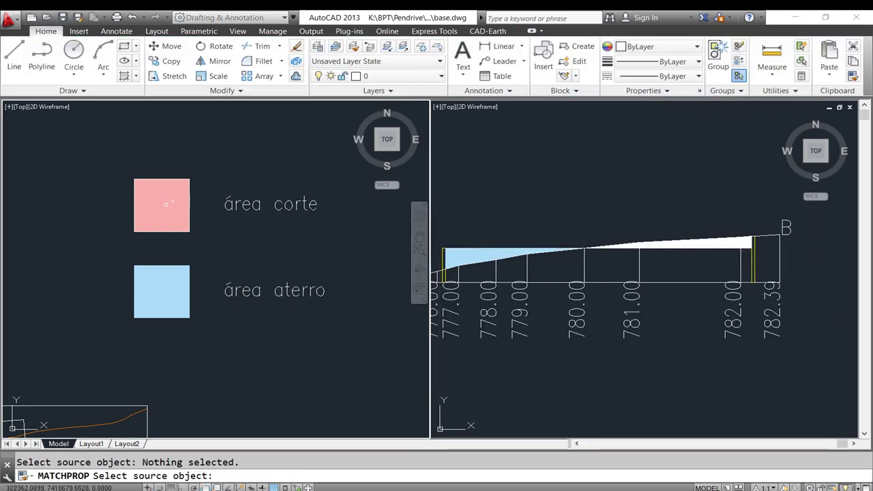
left_click(165, 203)
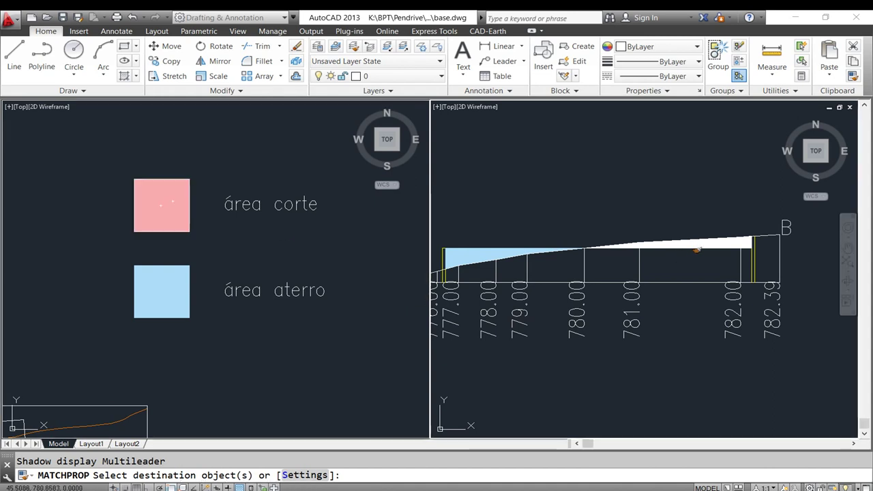
scroll(771, 238, "down", 1)
scroll(770, 239, "down", 1)
scroll(770, 239, "down", 1)
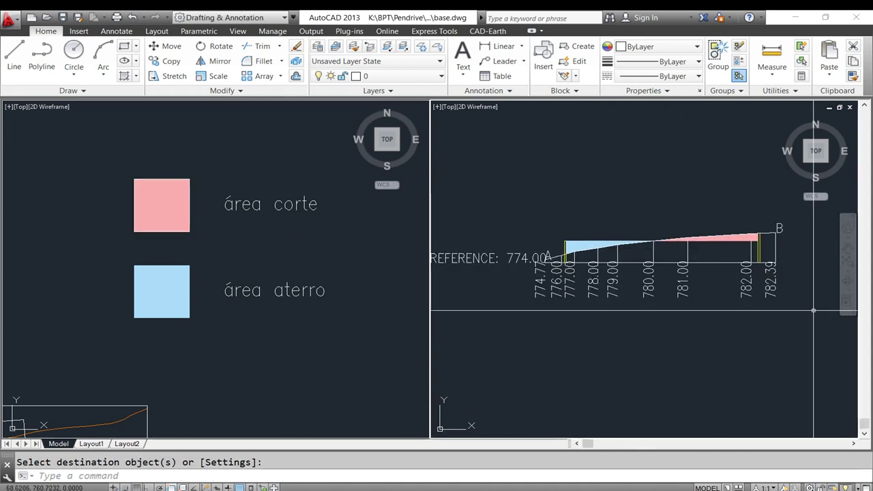
left_click(800, 290)
key("Escape")
Step: Select the REFERENCE label and start copying it
middle_click_drag(619, 245, 672, 252)
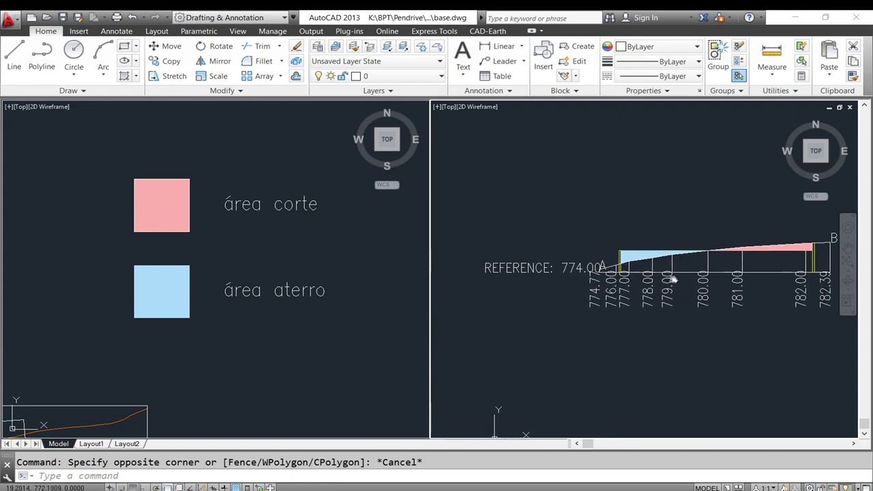
left_click(504, 268)
type("c")
key("Return")
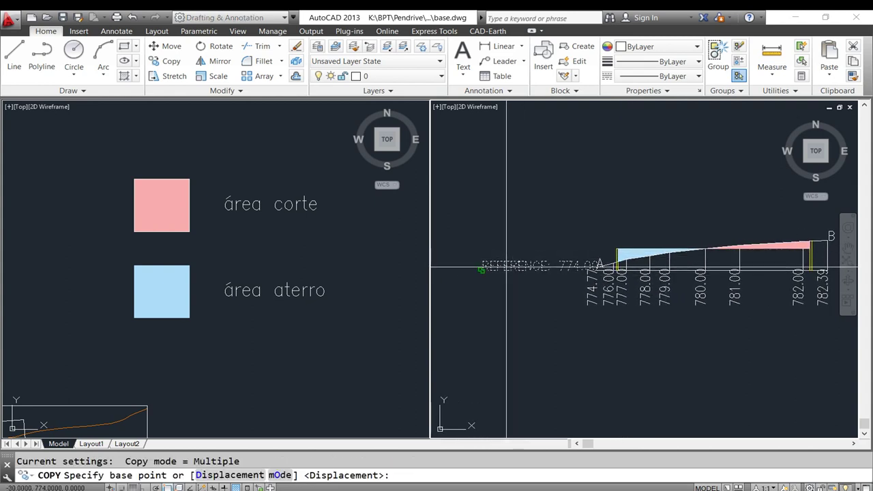
Step: Copy the REFERENCE label straight upward and change its text to 'eixo principal'
left_click(481, 270)
key("F8")
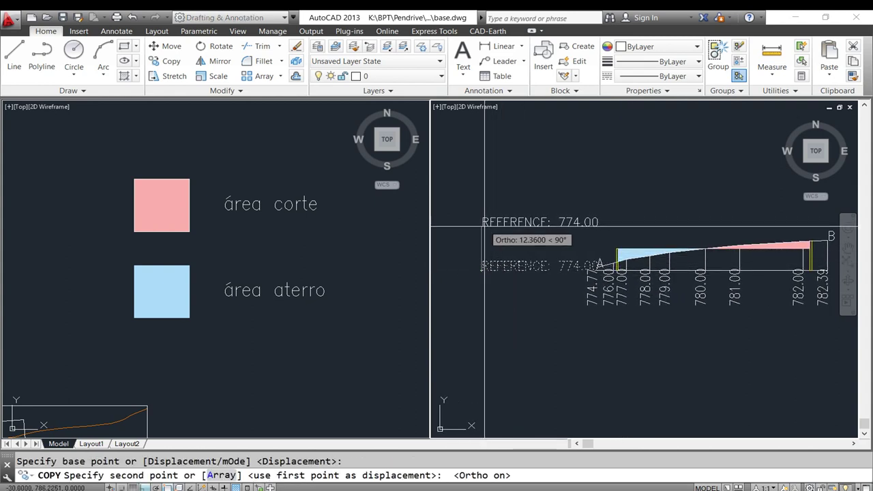
left_click(485, 226)
key("Return")
double_click(495, 227)
type("eixo princip")
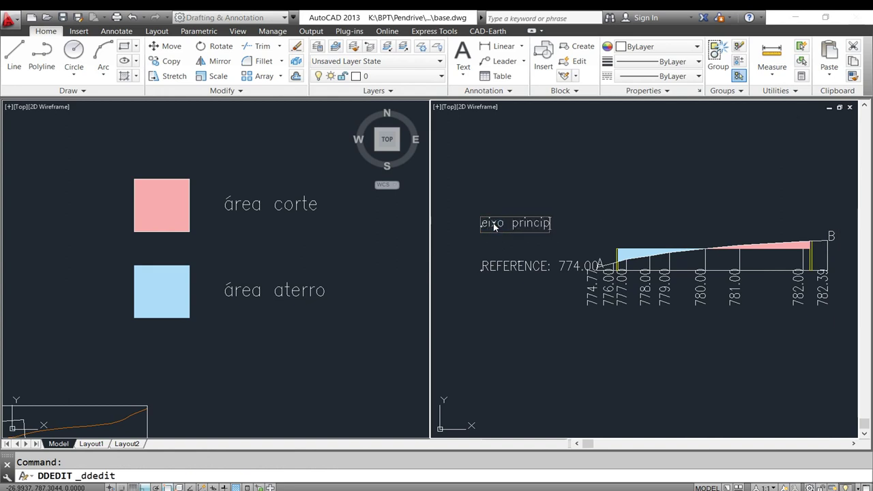
type("al")
key("Return")
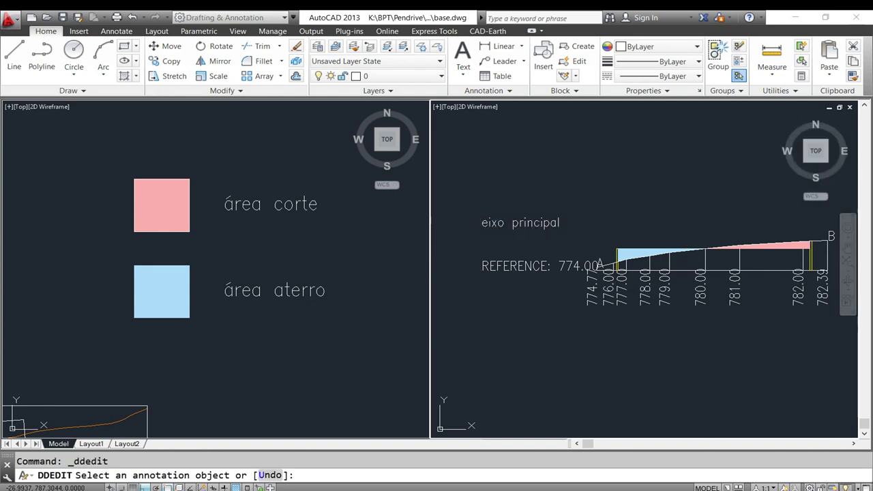
key("Escape")
Step: Move the 'eixo principal' label to sit above the terrain profile
left_click(532, 223)
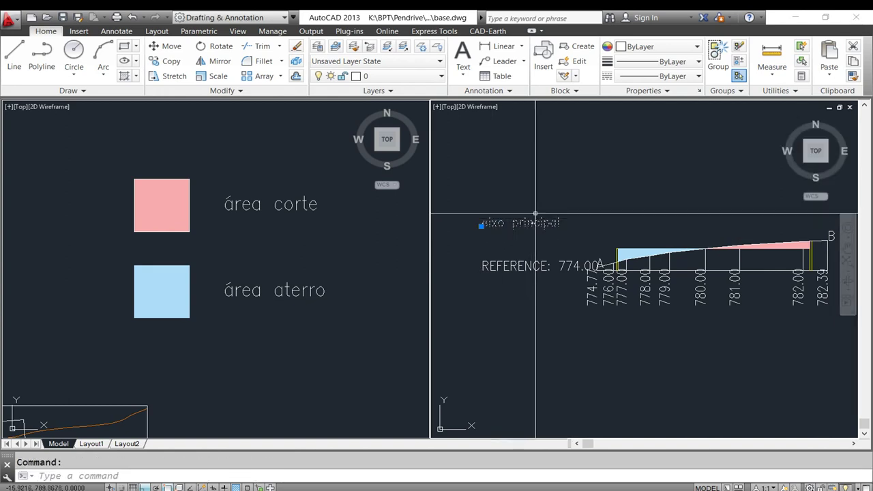
key("m")
key("Return")
left_click(543, 190)
left_click(671, 184)
key("Escape")
Step: Pan the profile view and window-select the blue fill hatch
scroll(600, 205, "up", 3)
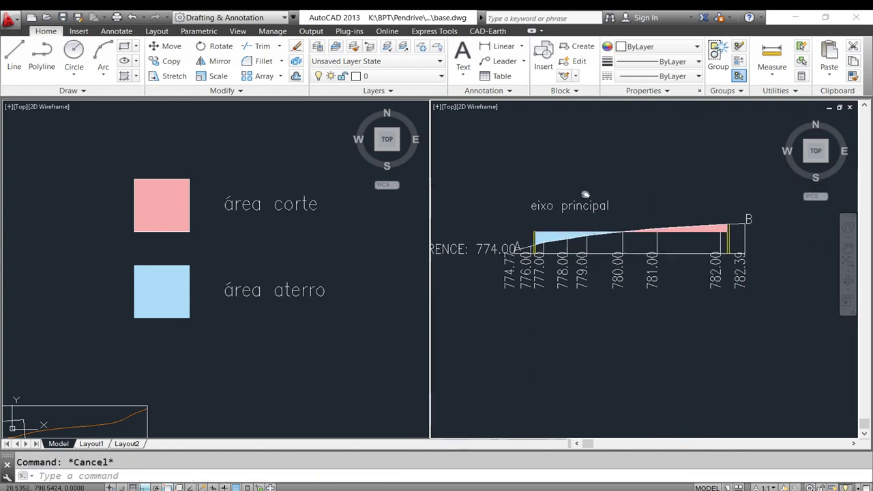
middle_click_drag(583, 218, 634, 238)
left_click(578, 252)
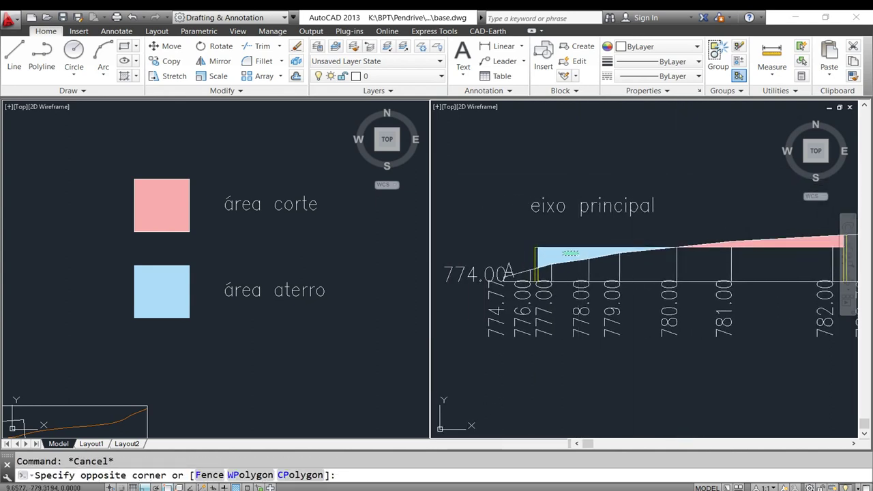
left_click(577, 246)
Step: Read the hatch areas in Properties: blue fill 34.6360, pink cut 32.8581
right_click(563, 251)
left_click(596, 475)
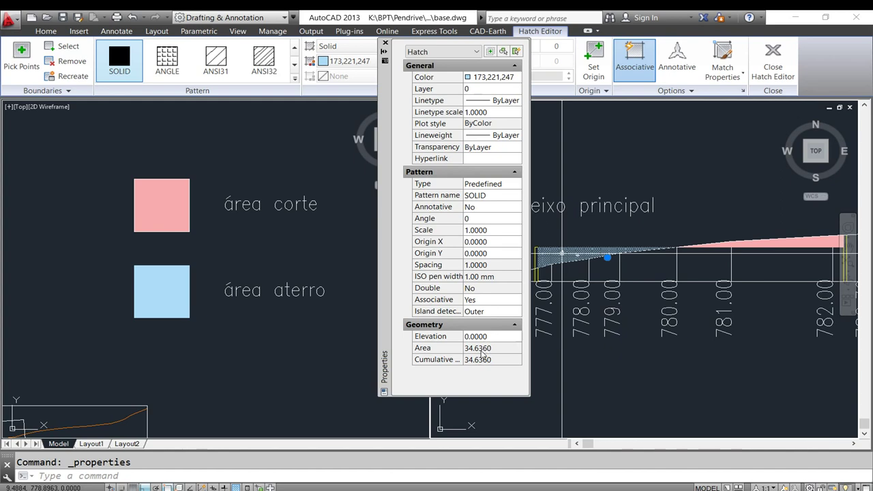
middle_click_drag(763, 243, 692, 248)
key("Escape")
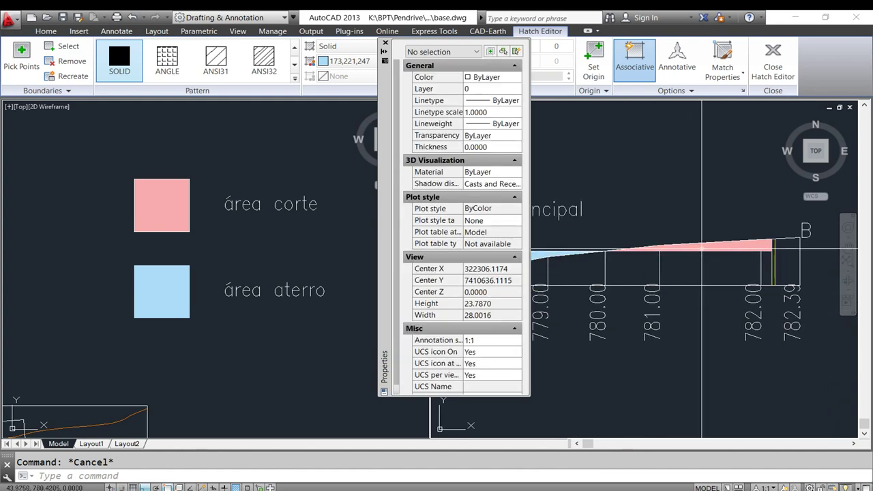
left_click(692, 248)
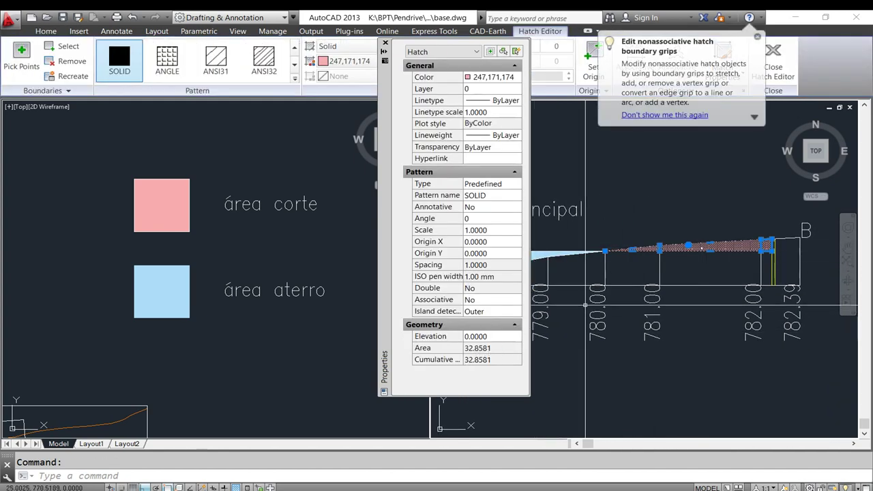
key("Escape")
scroll(636, 266, "down", 5)
scroll(660, 258, "up", 2)
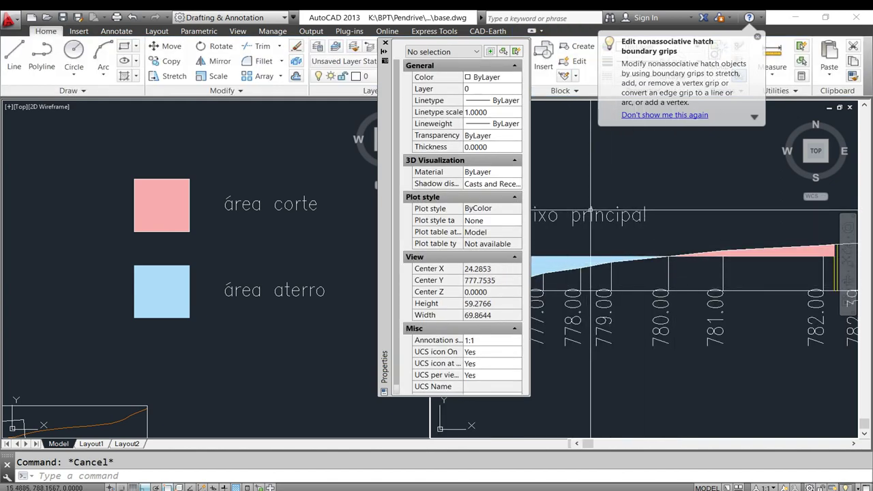
left_click(384, 42)
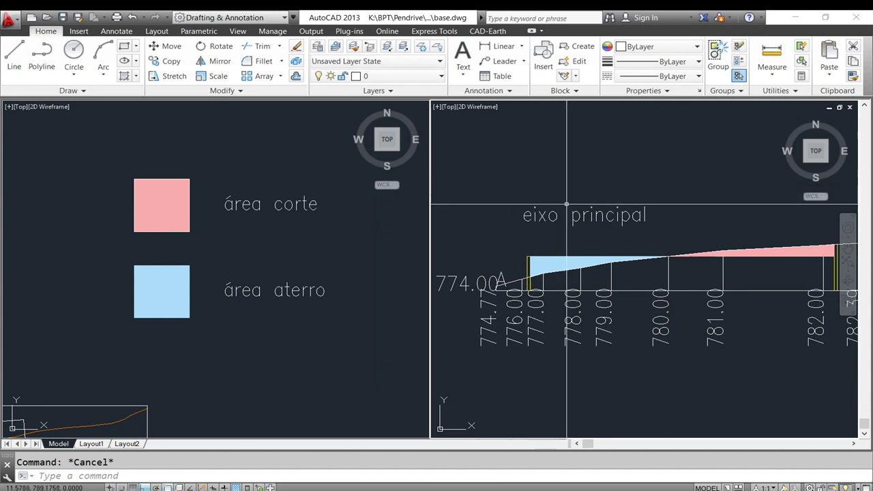
Step: Window-select the whole profile and start moving it from a base point
scroll(566, 205, "down", 2)
scroll(563, 219, "down", 3)
left_click(510, 205)
left_click(703, 294)
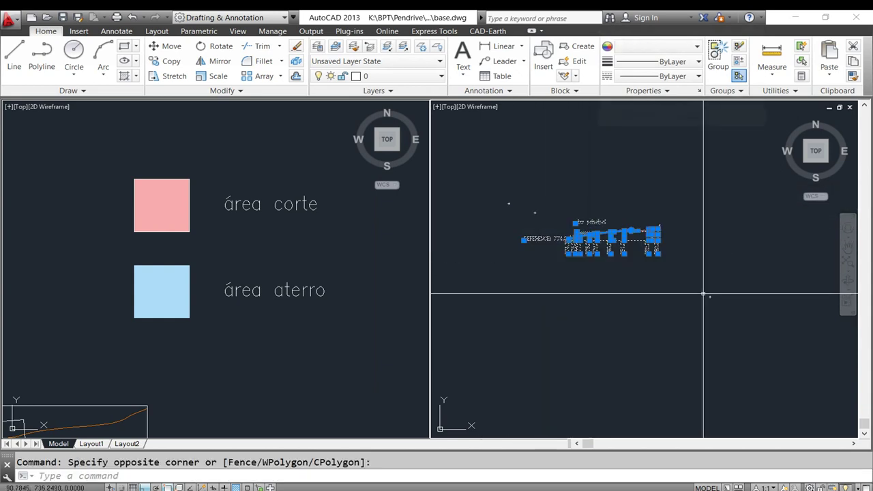
type("m")
key("Return")
left_click(600, 240)
scroll(608, 213, "down", 2)
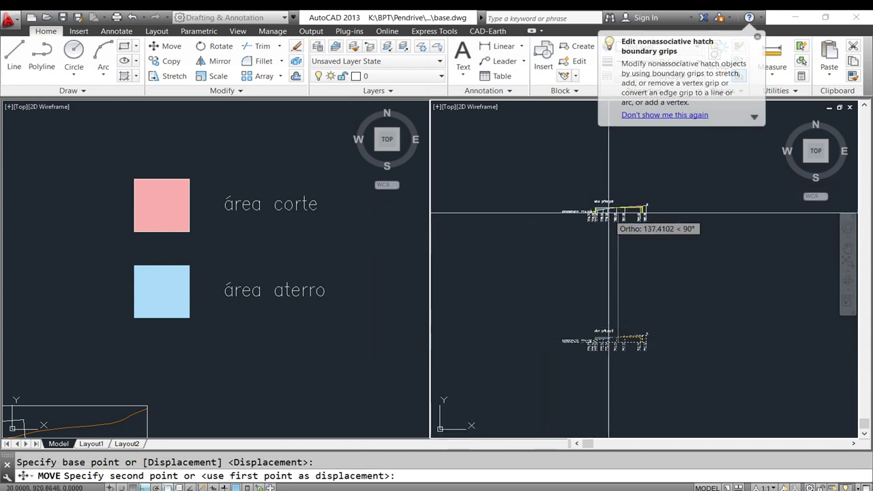
Step: Cancel the profile move and zoom the left viewport onto the contour site plan
scroll(608, 204, "up", 2)
key("Escape")
scroll(606, 200, "up", 2)
scroll(212, 247, "down", 3)
scroll(228, 242, "up", 2)
scroll(231, 244, "up", 1)
scroll(234, 246, "up", 1)
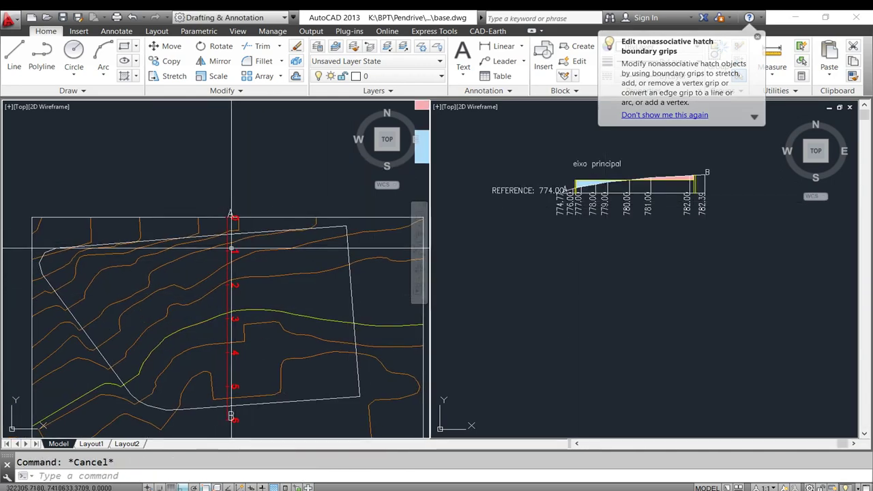
scroll(234, 245, "up", 3)
scroll(236, 186, "down", 3)
middle_click_drag(235, 187, 232, 191)
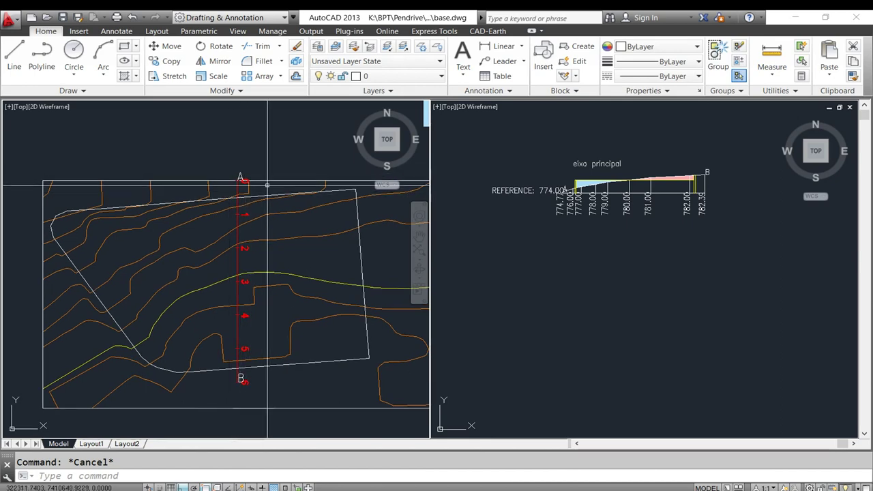
middle_click_drag(259, 186, 243, 189)
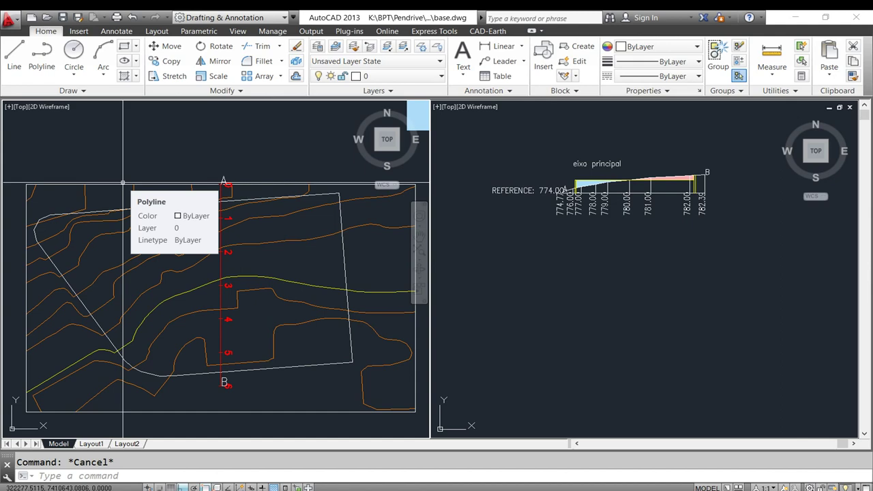
type("l")
key("Return")
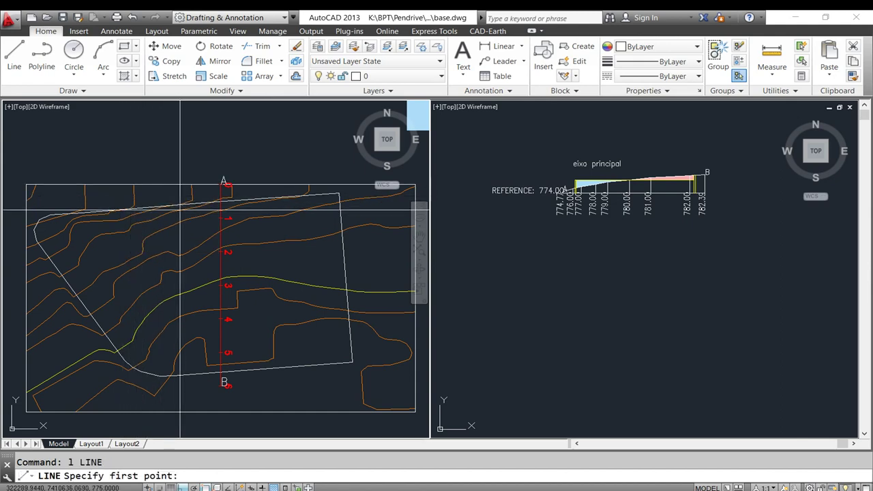
Step: Draw a horizontal section line across the site plan at station 1
scroll(180, 209, "up", 4)
left_click(219, 224)
scroll(218, 223, "down", 5)
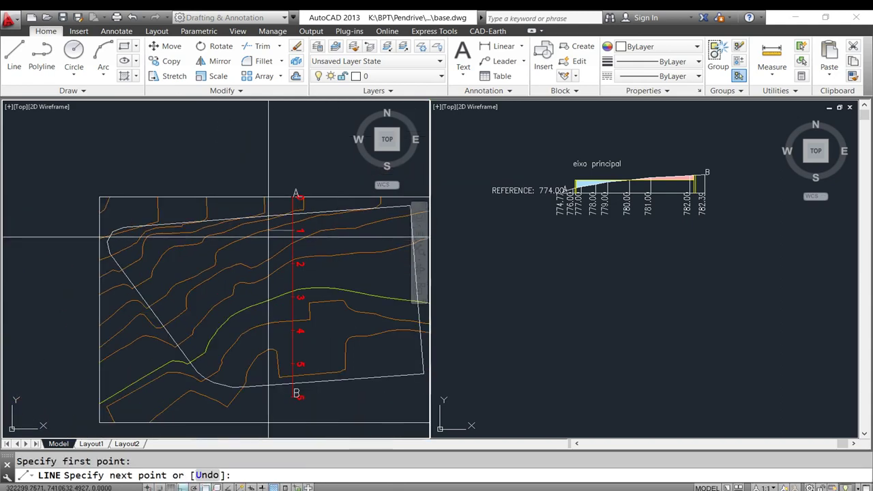
scroll(106, 210, "up", 3)
scroll(96, 209, "up", 2)
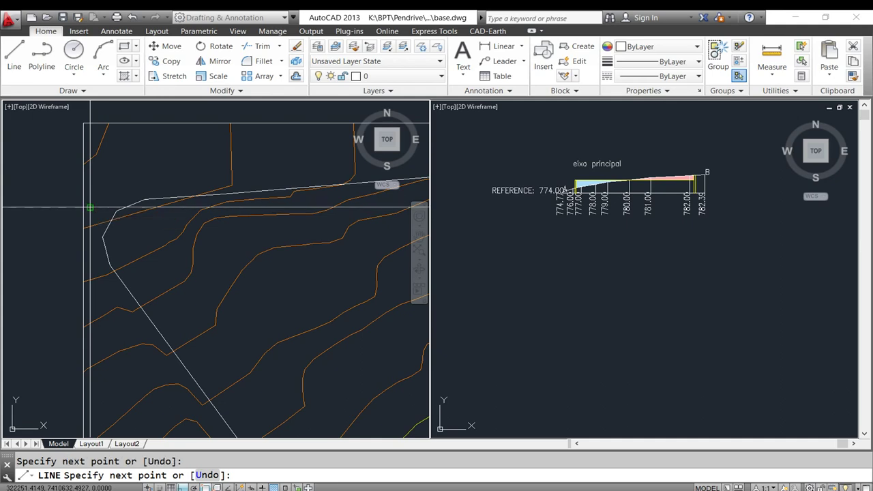
key("Escape")
scroll(90, 207, "down", 5)
scroll(281, 213, "up", 4)
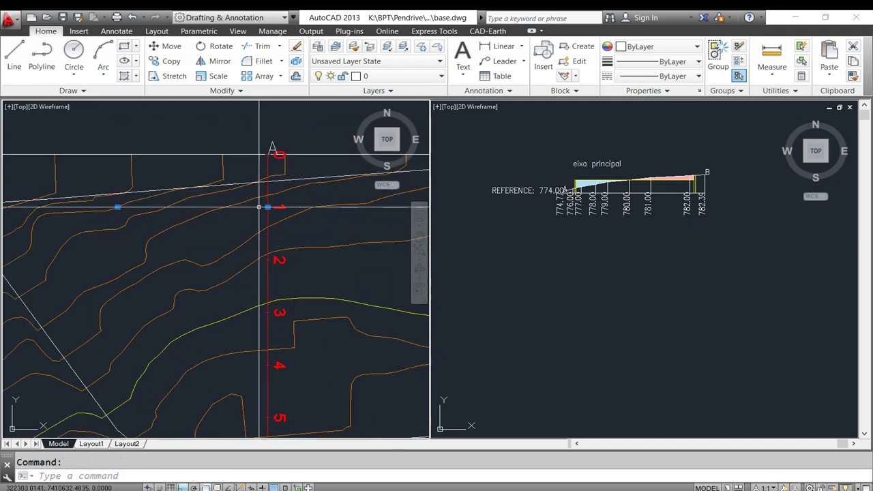
left_click(266, 206)
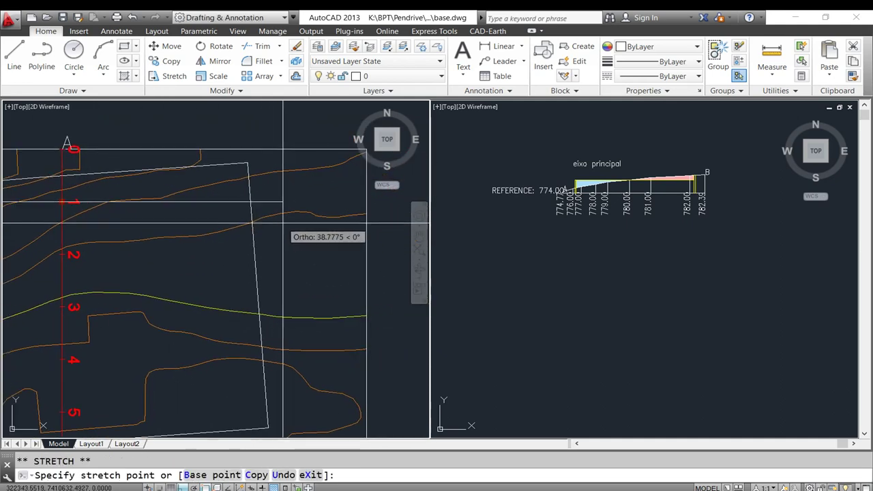
key("Escape")
scroll(310, 201, "down", 5)
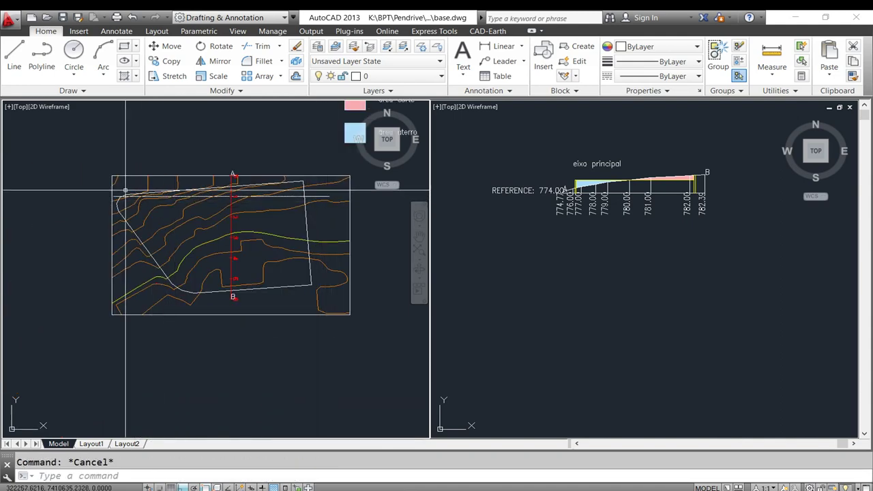
scroll(129, 192, "up", 2)
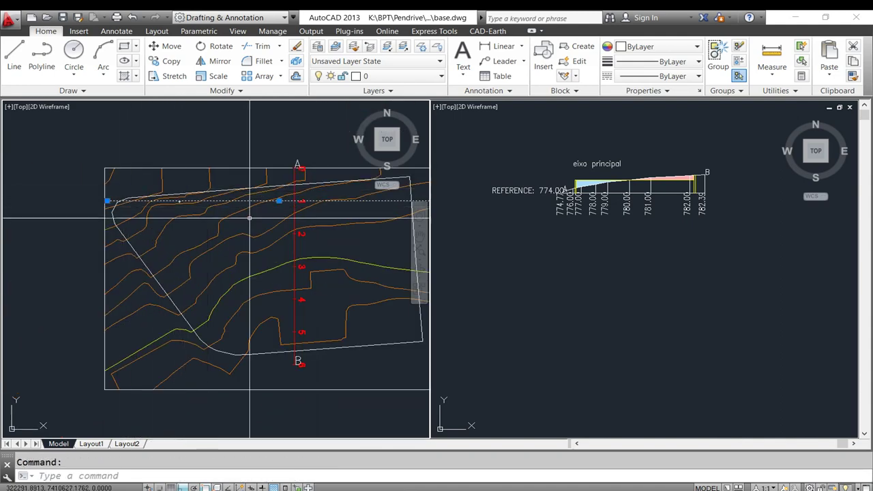
scroll(292, 204, "up", 5)
scroll(259, 199, "down", 5)
scroll(257, 199, "up", 2)
scroll(254, 195, "up", 2)
scroll(254, 194, "down", 2)
key("Escape")
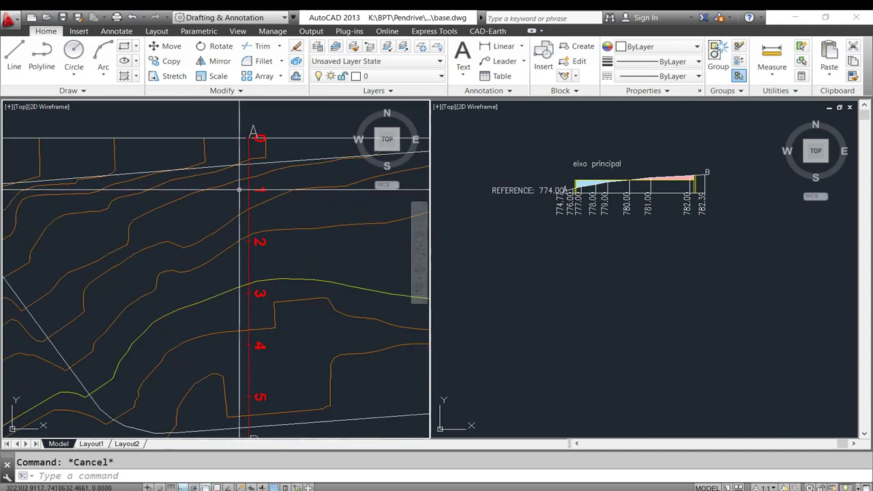
scroll(240, 191, "up", 2)
Step: Copy the station 1 line to stations 0 and 2–6 with COPY
type("co")
key("Return")
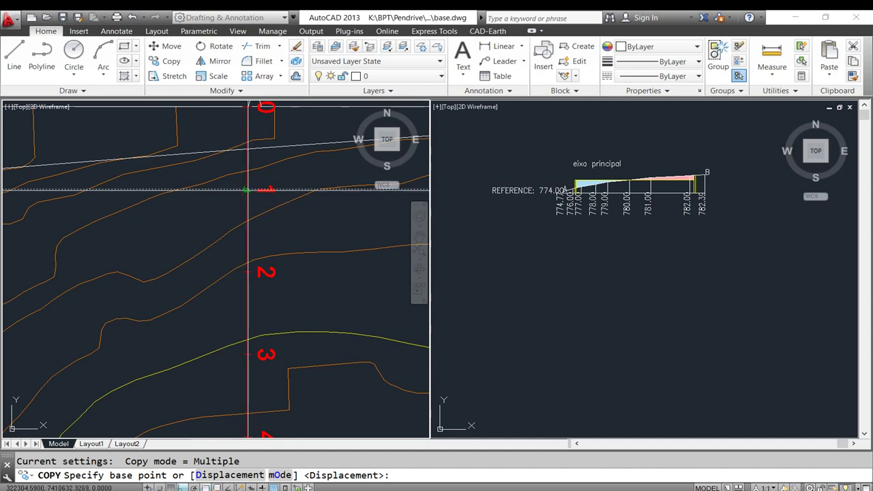
left_click(247, 189)
left_click(261, 263)
middle_click_drag(253, 355, 265, 268)
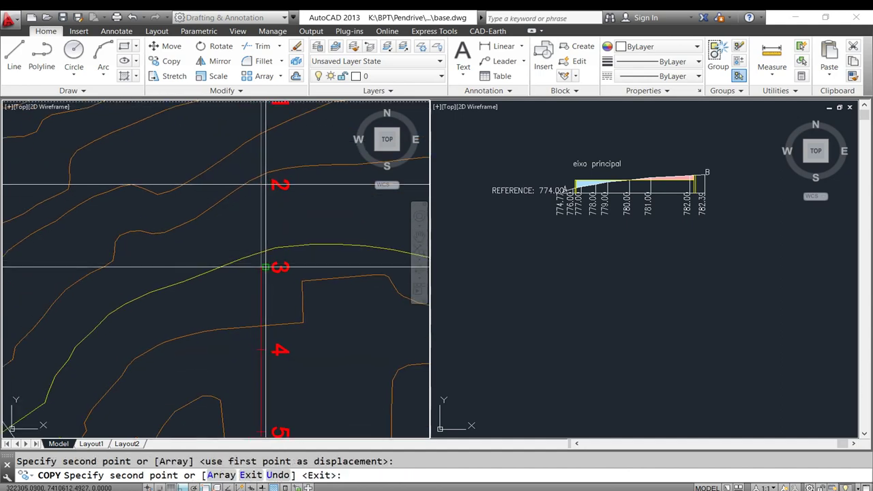
middle_click_drag(261, 345, 270, 268)
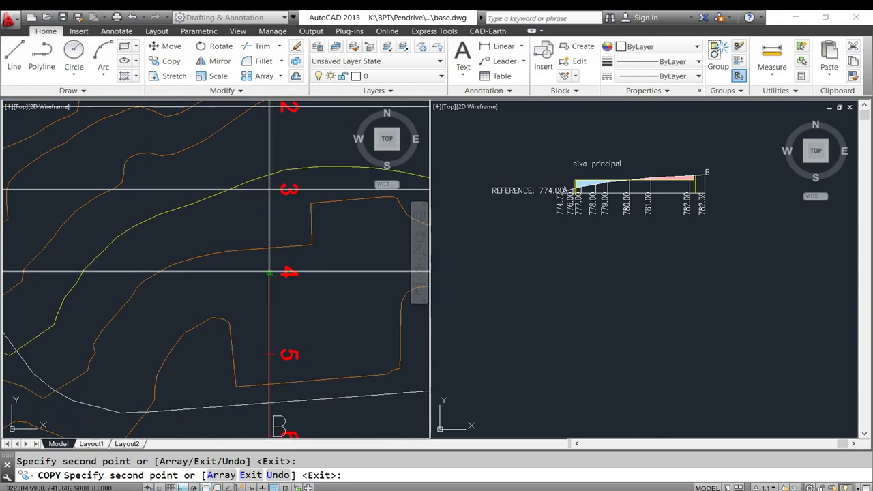
middle_click_drag(269, 339, 271, 244)
left_click(275, 258)
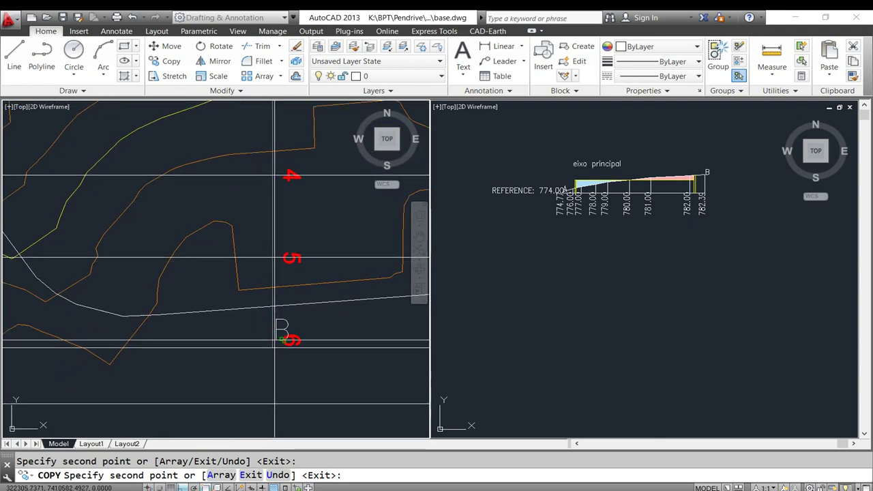
scroll(269, 225, "down", 5)
scroll(271, 204, "up", 5)
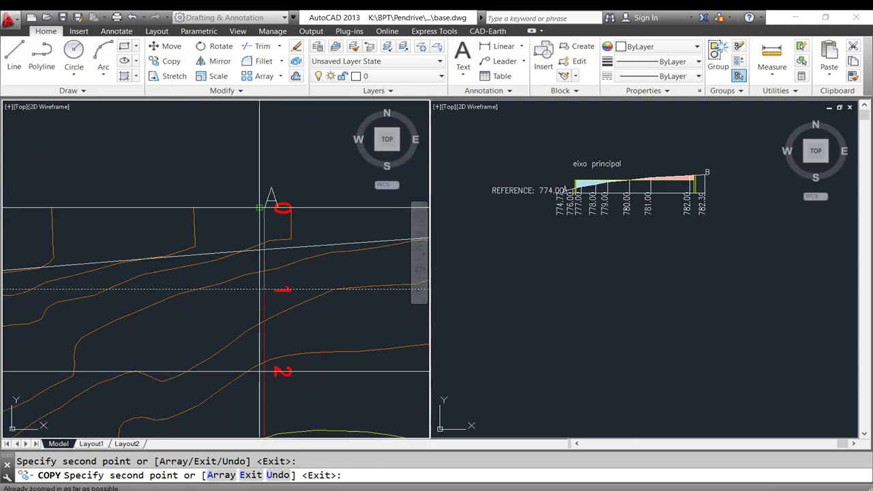
scroll(265, 207, "down", 3)
scroll(273, 191, "down", 3)
key("Escape")
scroll(255, 234, "up", 3)
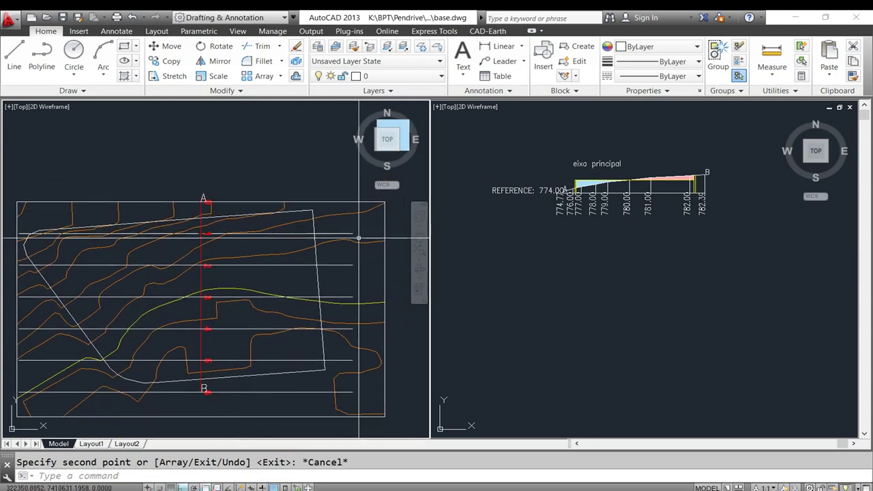
left_click(395, 260)
Step: Erase the outer boundary rectangle of the site plan
left_click(371, 247)
type("e")
key("Return")
scroll(276, 253, "up", 2)
scroll(302, 201, "down", 2)
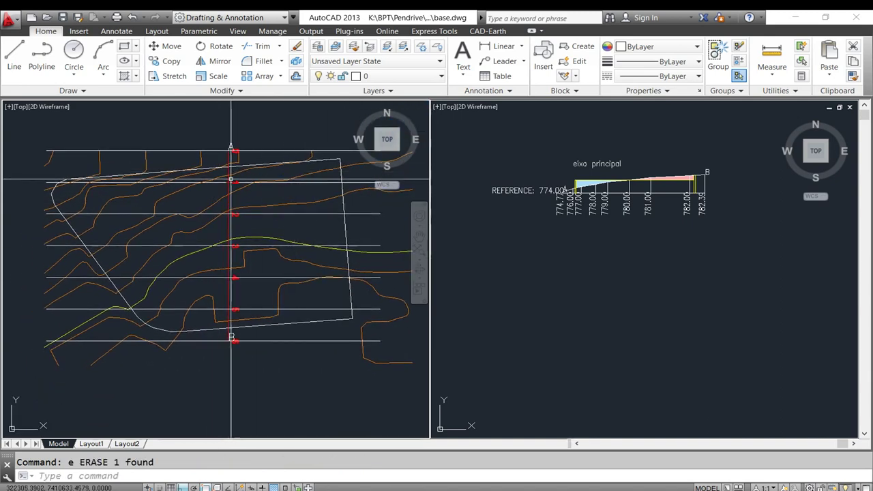
scroll(226, 198, "up", 2)
scroll(208, 152, "down", 2)
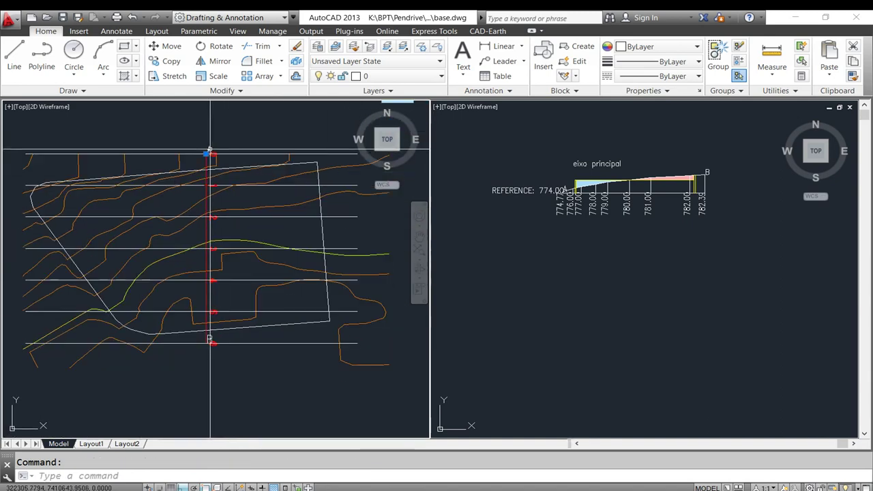
Step: Edit the A label's text so it reads S1
type("m")
key("Return")
left_click(383, 147)
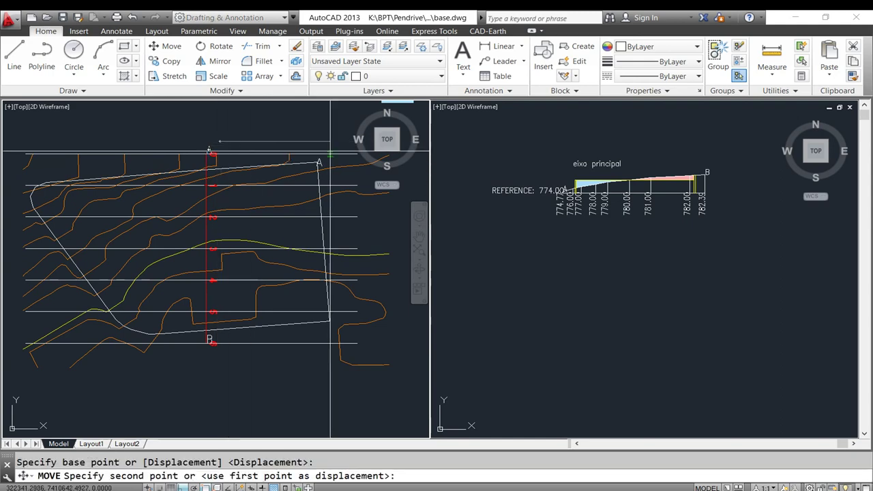
key("Escape")
scroll(232, 150, "up", 4)
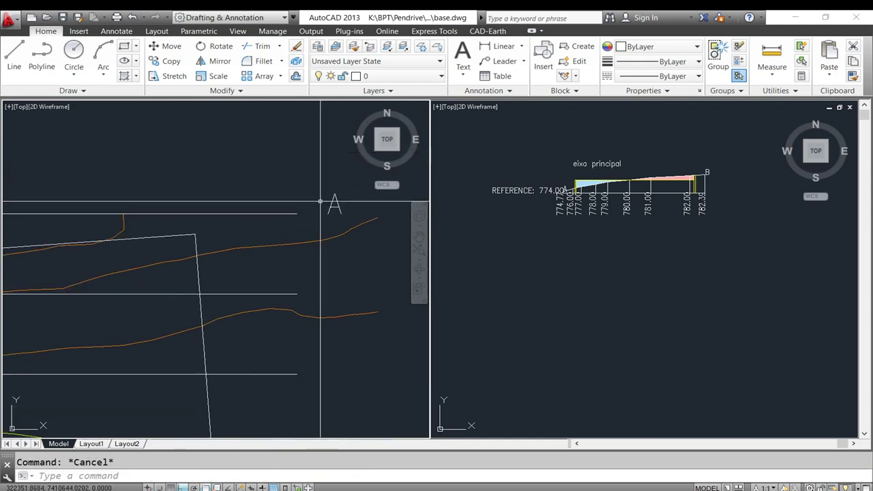
double_click(332, 210)
type("S")
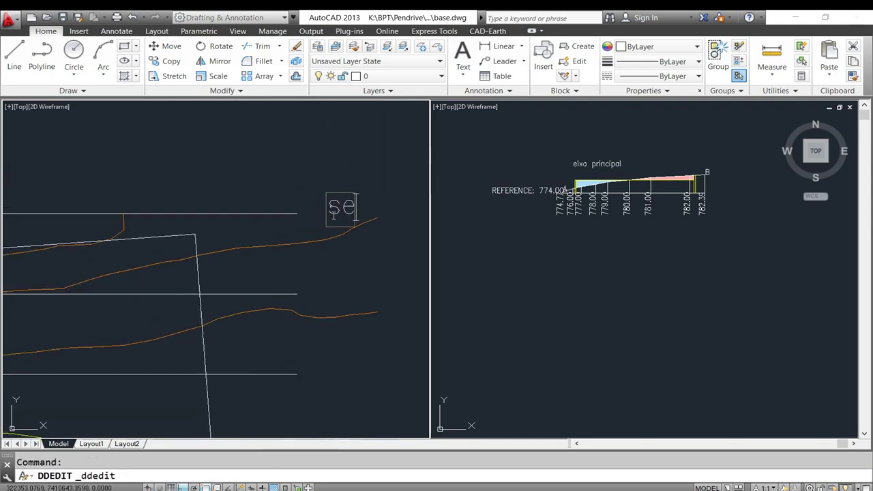
type("1")
key("Return")
key("Escape")
Step: Begin moving the S1 label with ortho turned off, then cancel the move
type("m")
key("Return")
key("Return")
left_click(349, 209)
key("F8")
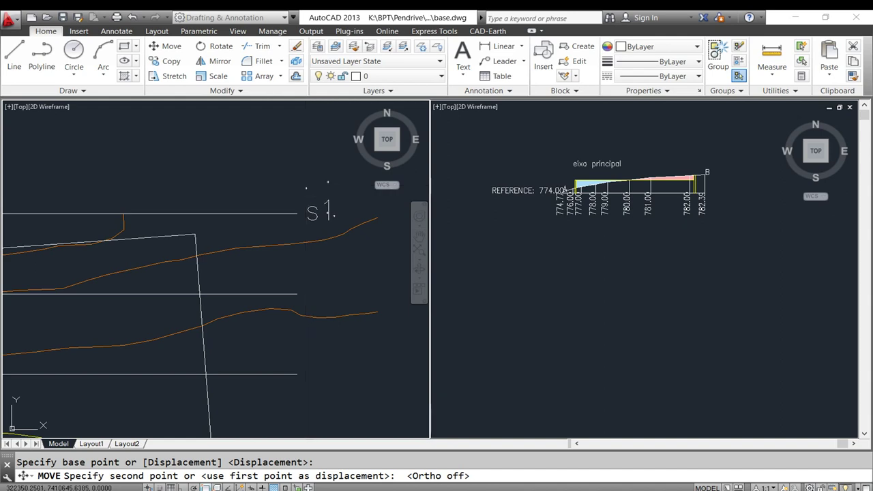
key("Escape")
Step: Copy the S1 label to the right ends of the lower section lines
left_click(308, 208)
type("co")
key("Return")
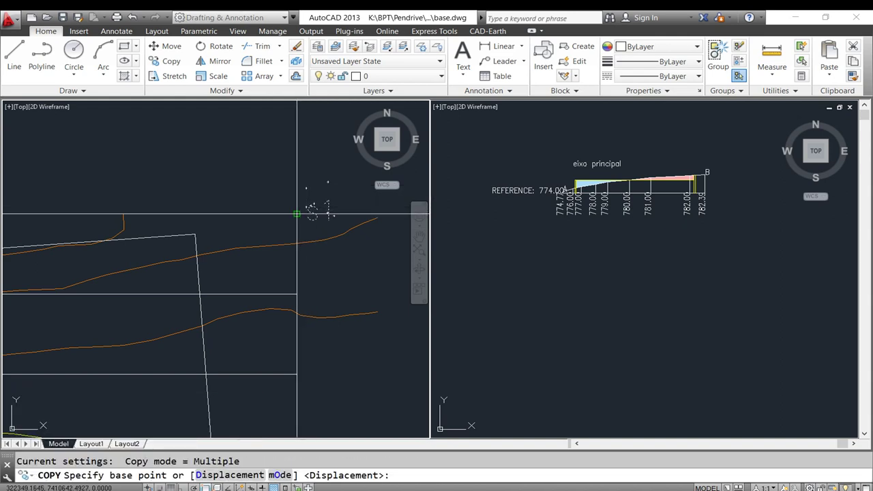
left_click(297, 214)
scroll(296, 294, "down", 3)
left_click(293, 282)
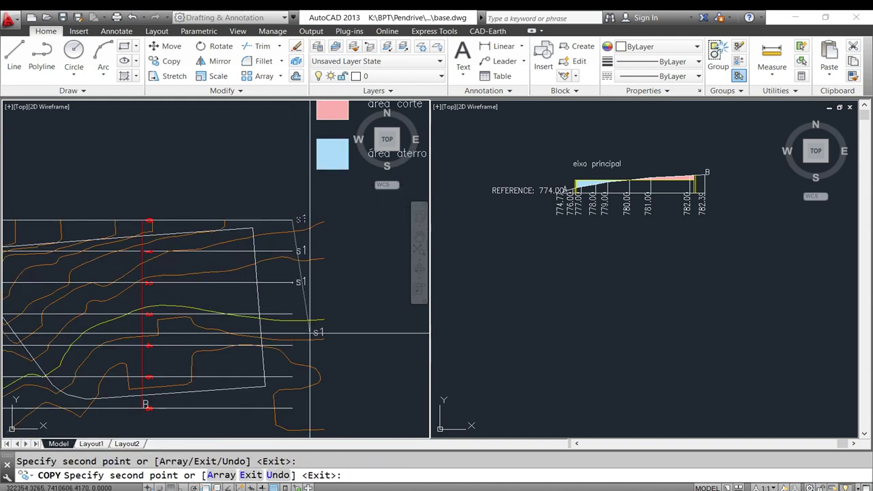
left_click(296, 344)
left_click(295, 376)
key("Escape")
scroll(293, 223, "up", 2)
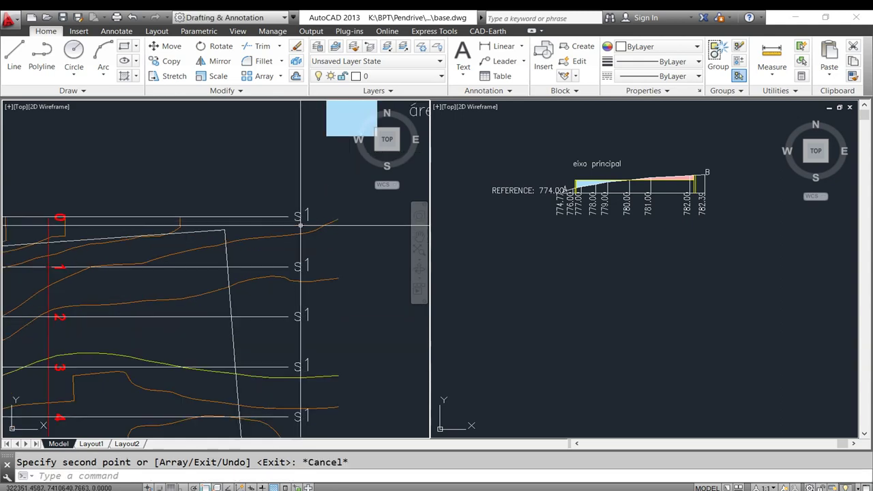
double_click(300, 217)
Step: Rename the top labels to s0, s2 and s3
type("s0")
key("Return")
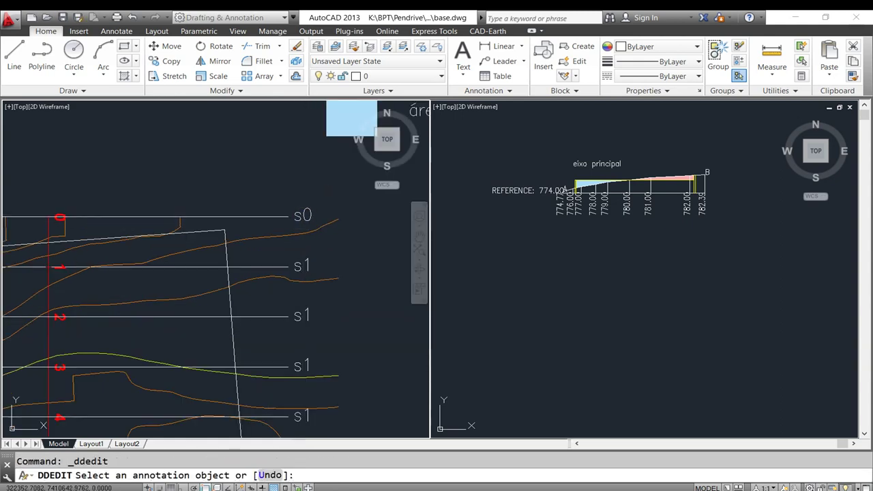
left_click(302, 315)
type("s2")
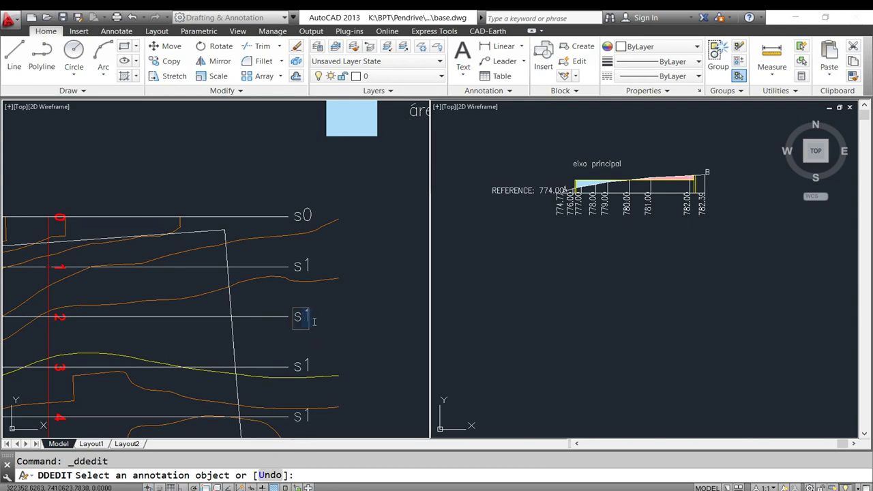
key("Return")
middle_click_drag(326, 324, 325, 231)
left_click(304, 266)
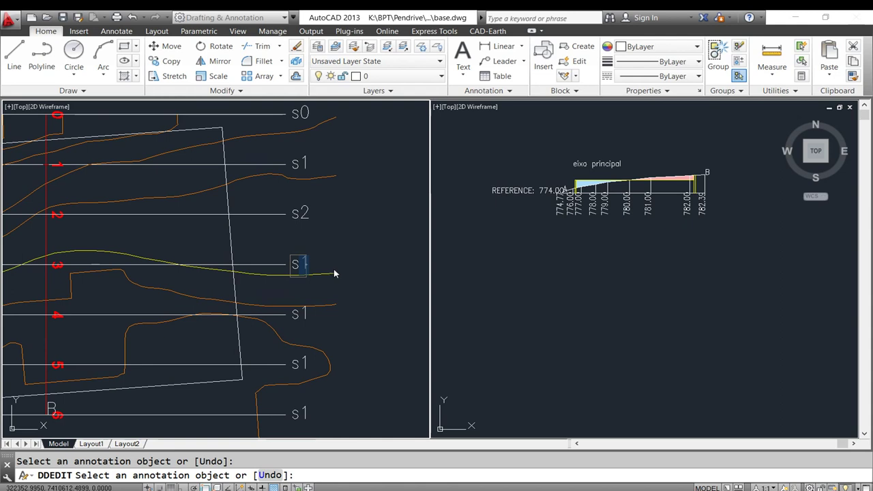
type("s4")
key("Return")
left_click(303, 267)
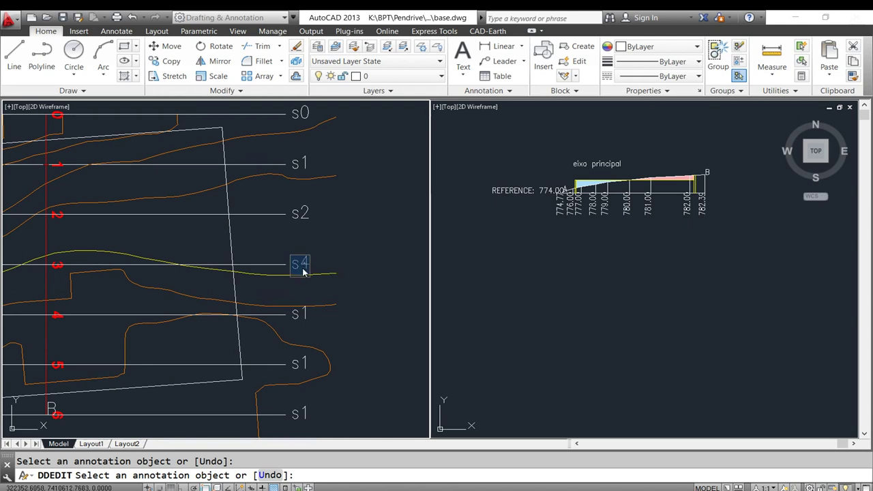
key("Return")
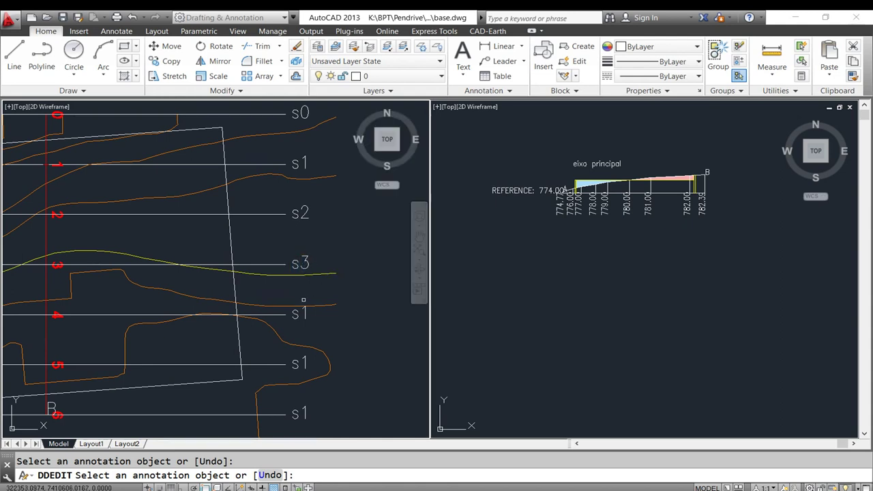
Step: Rename the lower labels to s4, s5 and s6
left_click(305, 314)
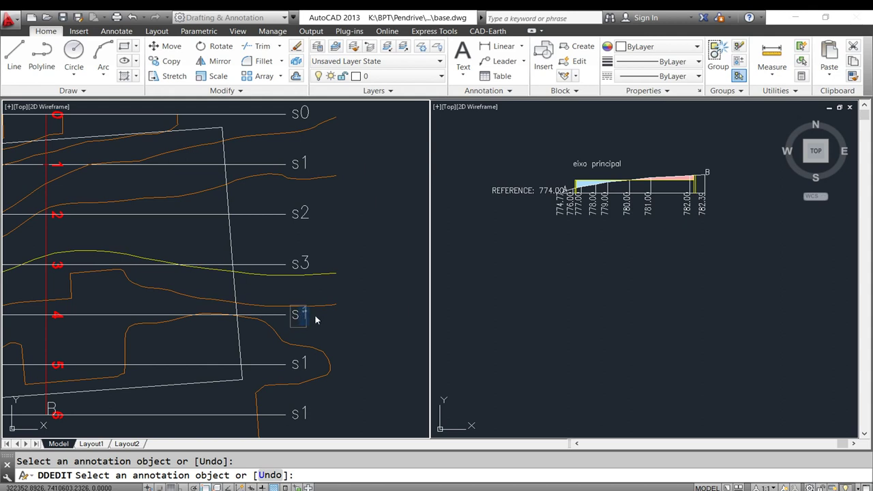
type("s4")
key("Return")
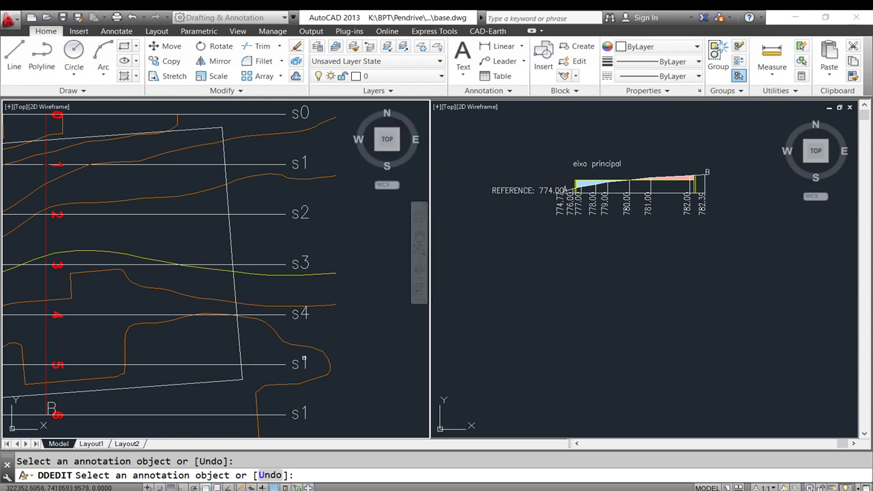
left_click(304, 364)
type("5")
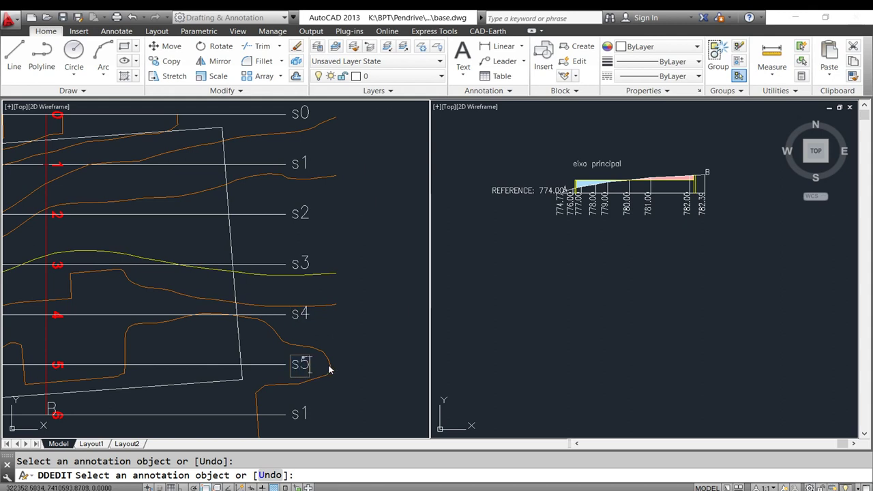
key("Return")
middle_click_drag(305, 417, 314, 363)
left_click(313, 363)
type("7")
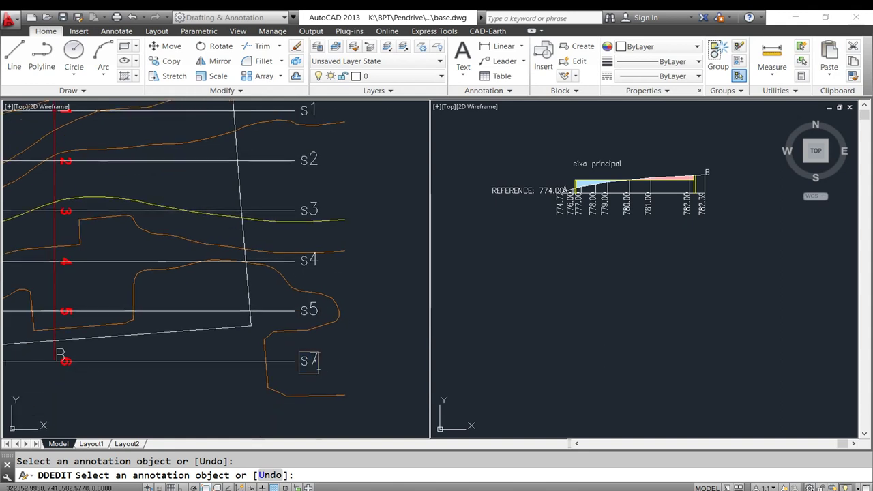
double_click(314, 363)
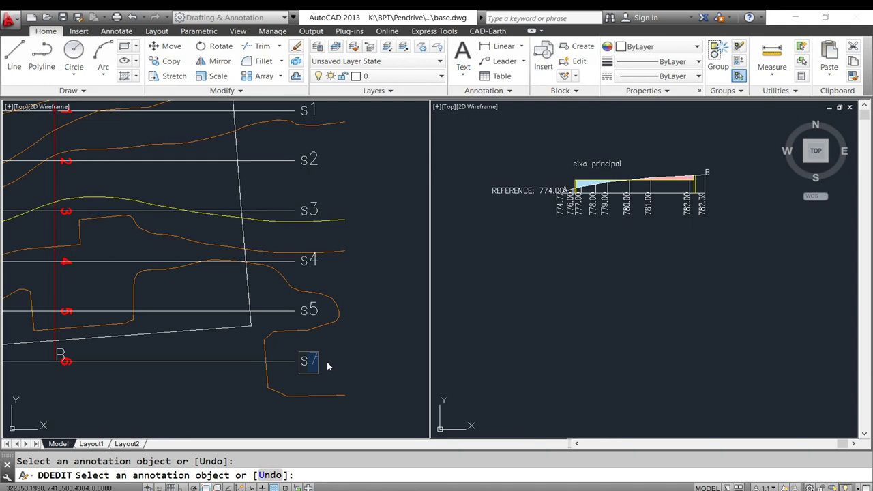
type("6")
key("Return")
Step: Exit label editing and clear the mistyped command
scroll(327, 268, "down", 5)
scroll(288, 232, "up", 3)
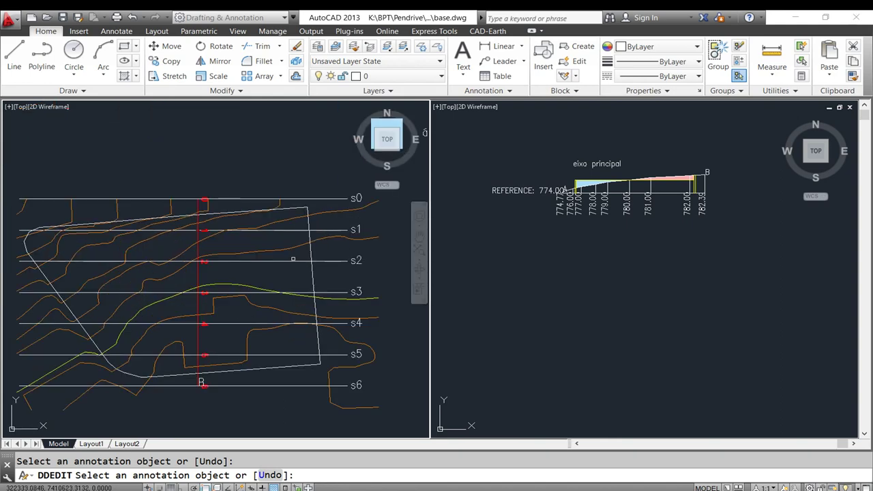
key("Escape")
scroll(290, 260, "down", 2)
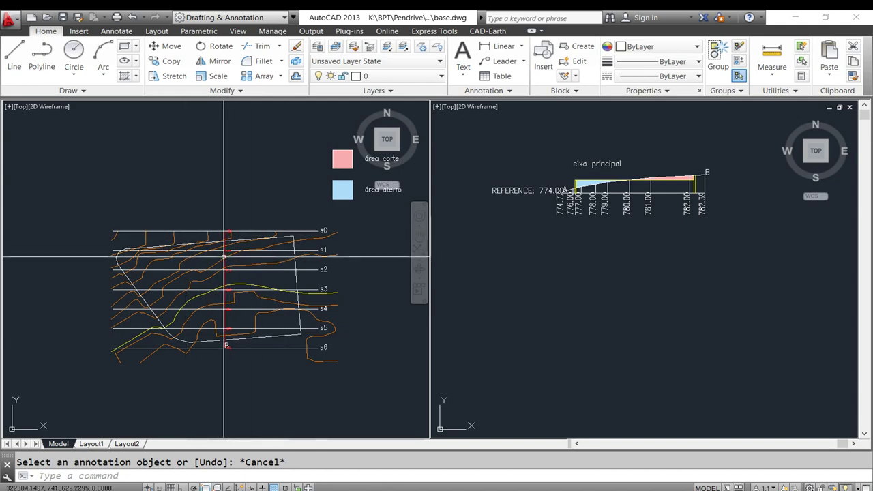
scroll(245, 260, "up", 2)
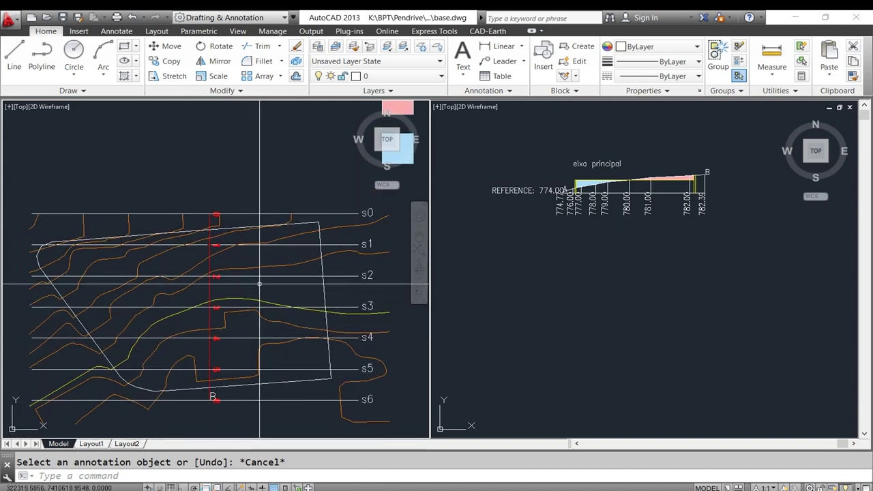
key("Escape")
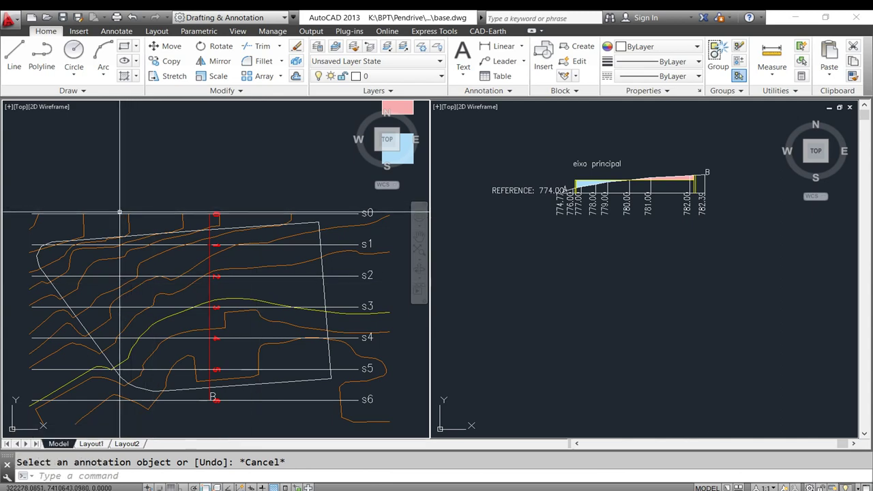
Step: Show the s0 section line's properties with MO and window-select the section lines
left_click(115, 213)
type("mo")
key("Return")
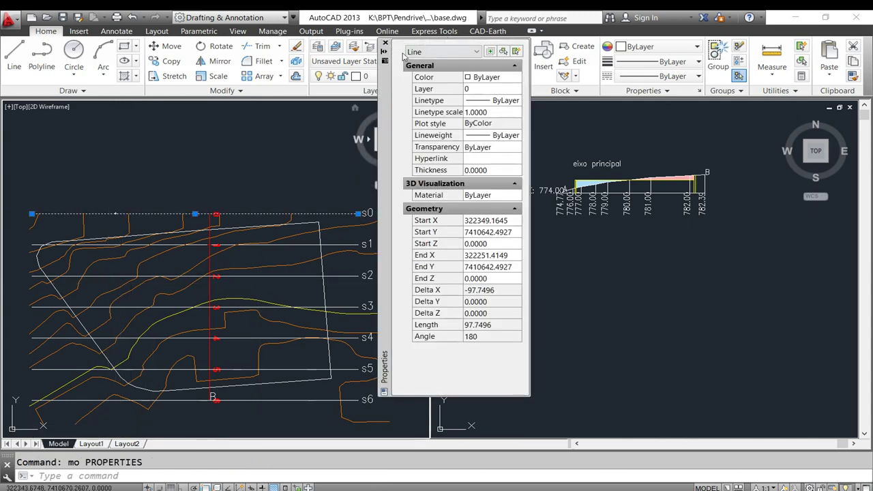
middle_click_drag(32, 244, 200, 186)
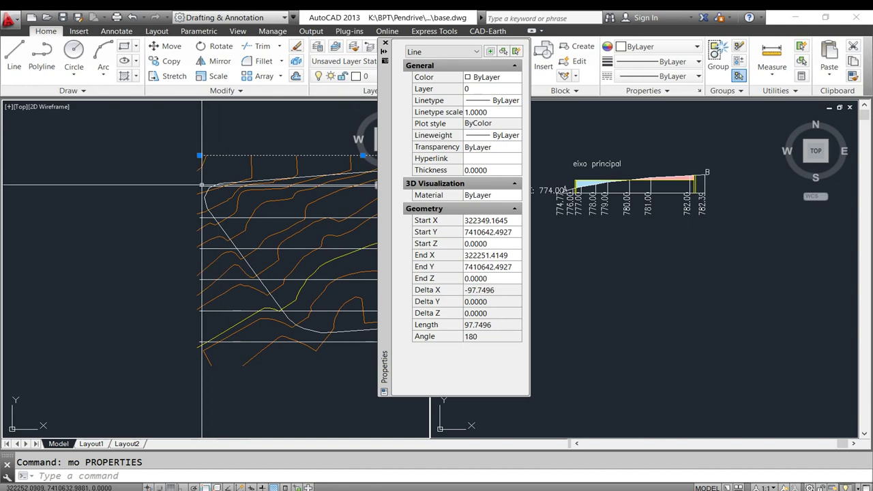
left_click(199, 185)
left_click(188, 351)
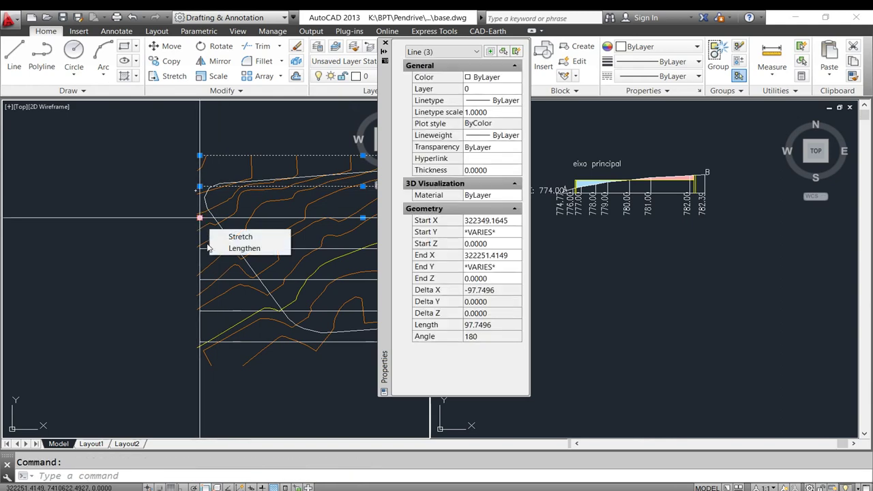
key("Escape")
key("Escape")
Step: Start PEDIT in Multiple mode for the section lines
key("Return")
type("m")
key("Return")
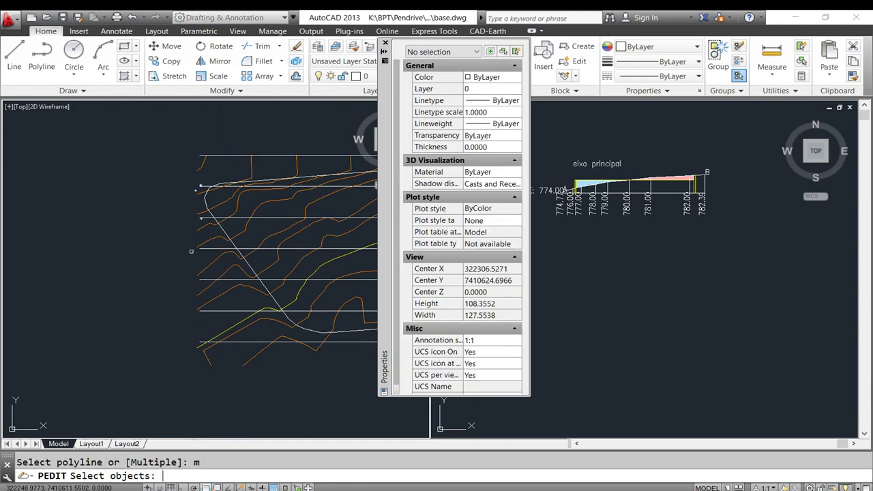
middle_click_drag(191, 251, 35, 224)
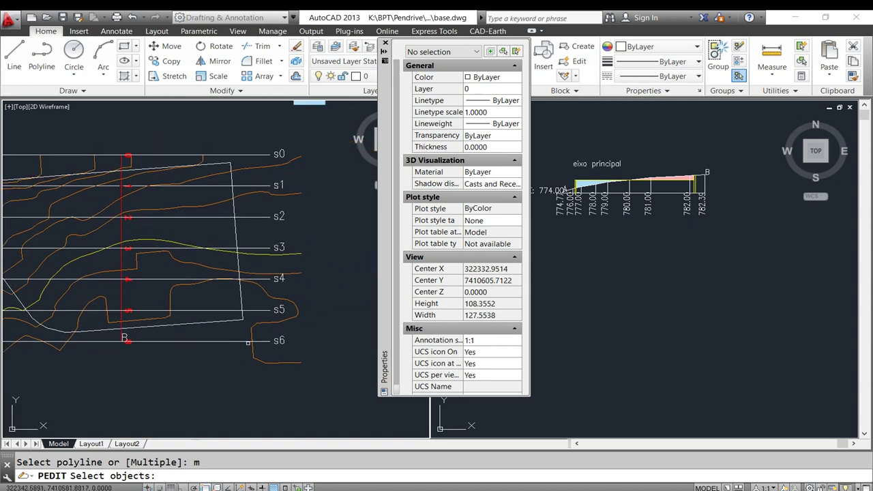
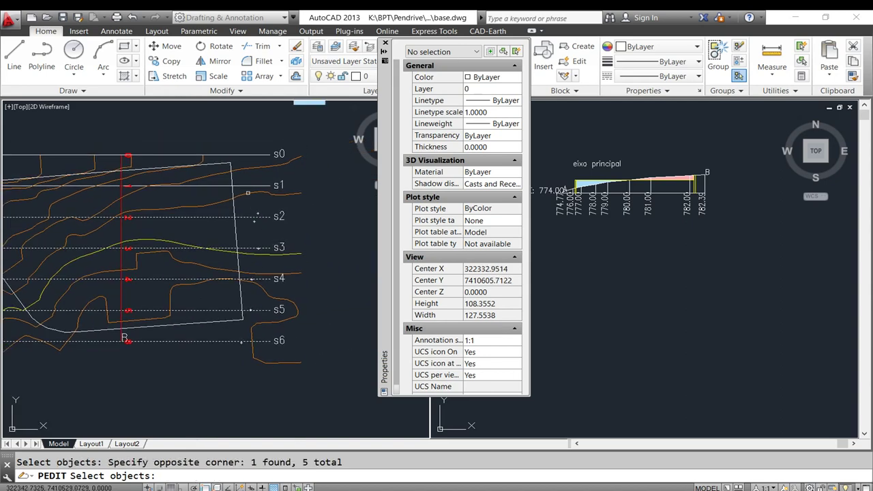
Step: Accept the line-to-polyline prompts, then cancel the polyline edit
key("Return")
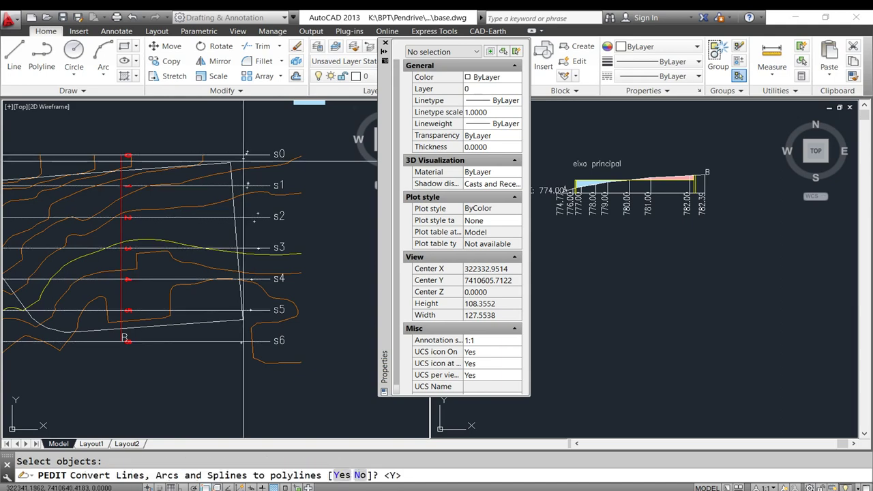
key("Return")
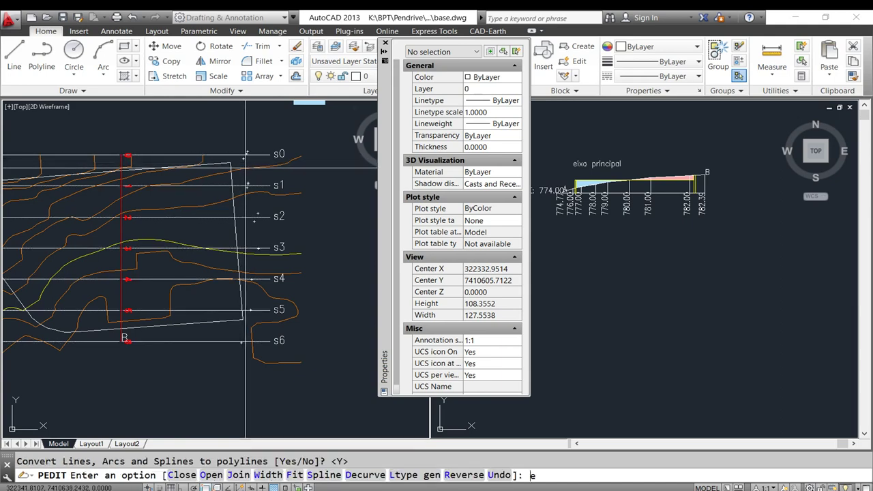
key("Escape")
Step: Close the Properties palette and shift the plan view to the right
middle_click_drag(245, 169, 309, 213)
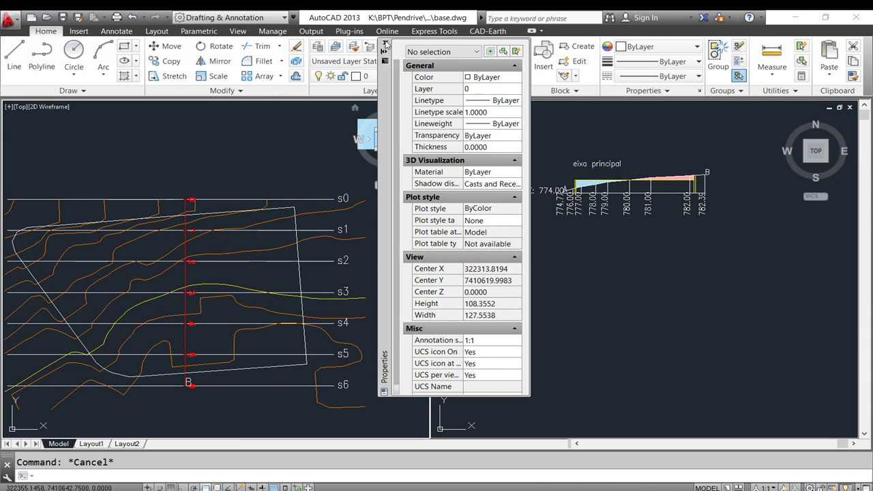
left_click(385, 44)
middle_click_drag(289, 204, 324, 198)
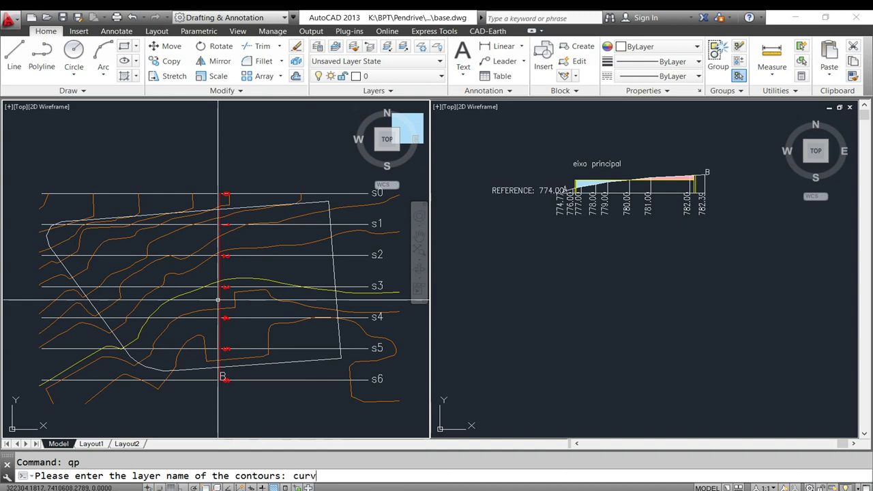
Step: Generate the s0 profile from layer curvas with vertical exaggeration 1
type("as")
key("Return")
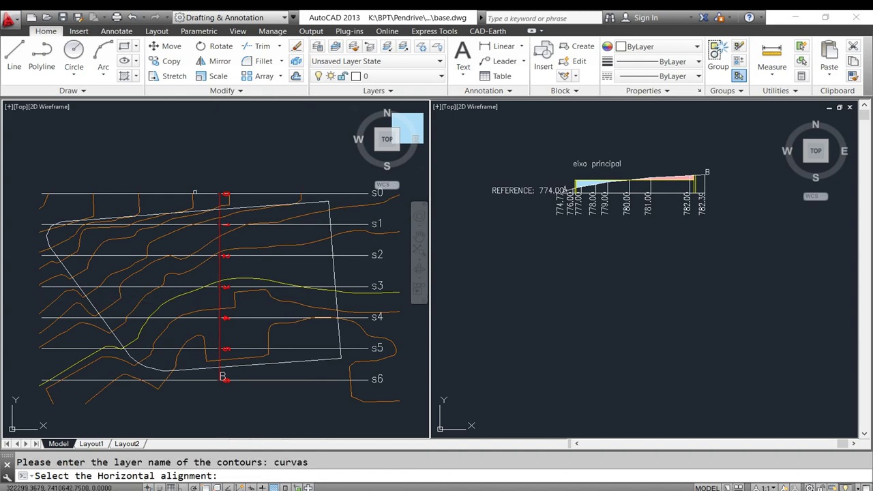
left_click(160, 193)
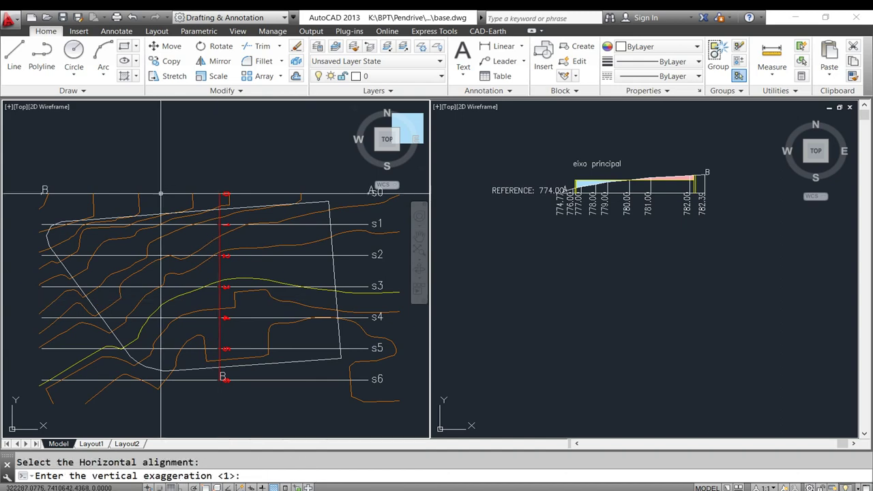
key("Return")
Step: Pan and zoom to inspect the new 777.00–771.85 profile, then recentre on the s0–s6 lines
scroll(582, 256, "down", 2)
scroll(581, 255, "down", 2)
scroll(585, 321, "up", 2)
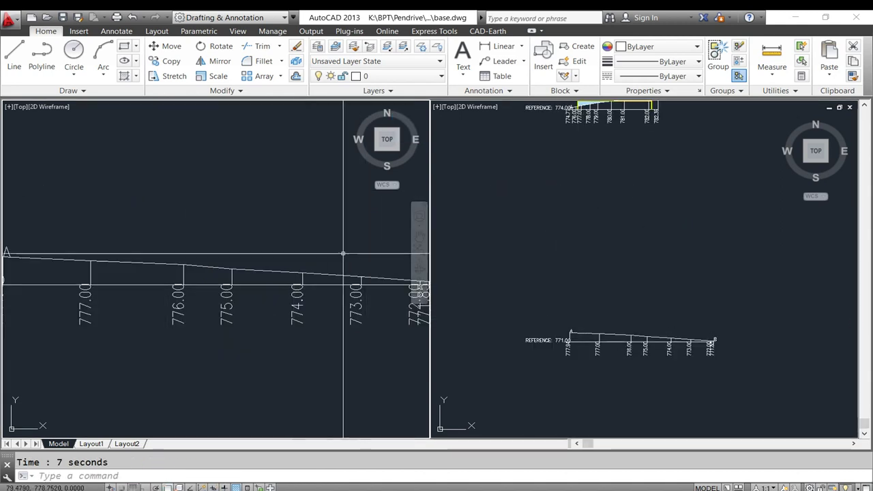
middle_click_drag(282, 250, 279, 280)
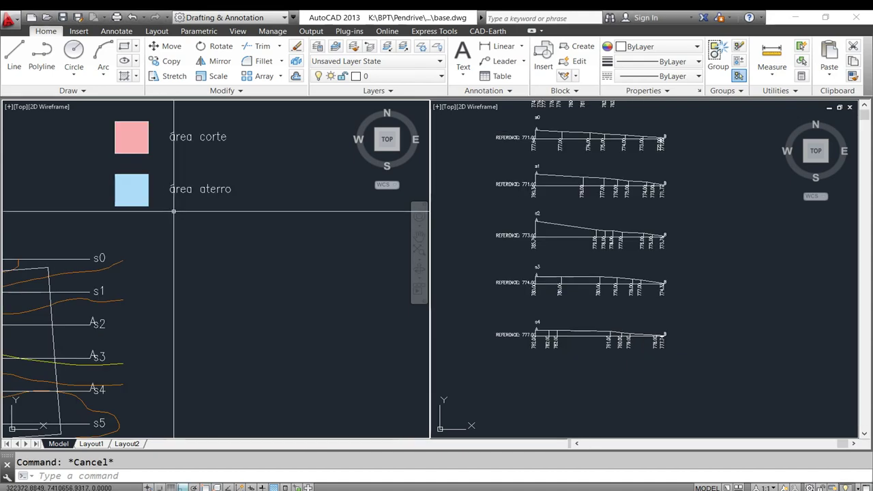
mouse_move(311, 241)
middle_mouse_down()
mouse_move(384, 286)
mouse_move(392, 315)
middle_mouse_up()
scroll(281, 299, "down", 3)
mouse_move(181, 373)
middle_mouse_down()
mouse_move(249, 300)
mouse_move(253, 306)
middle_mouse_up()
scroll(249, 300, "up", 3)
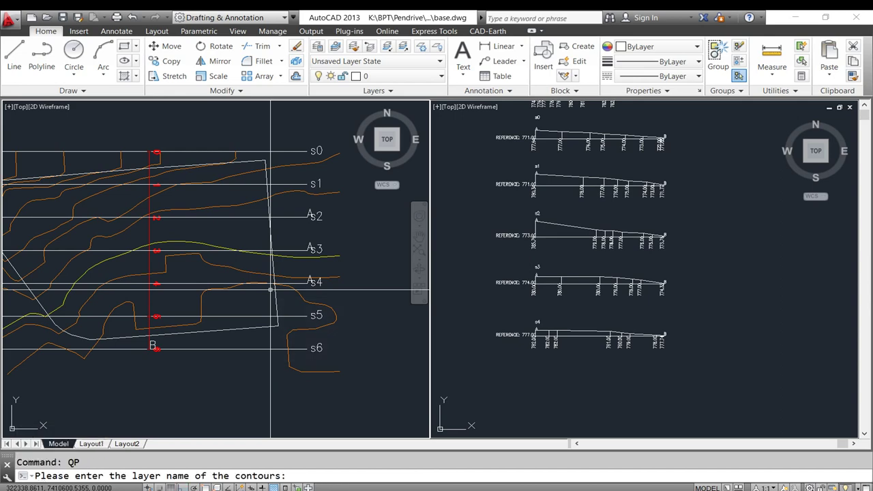
Step: Generate the s5 profile from layer curvas with vertical exaggeration 1
type("vas")
key("Return")
middle_click_drag(270, 289, 327, 282)
left_click(346, 308)
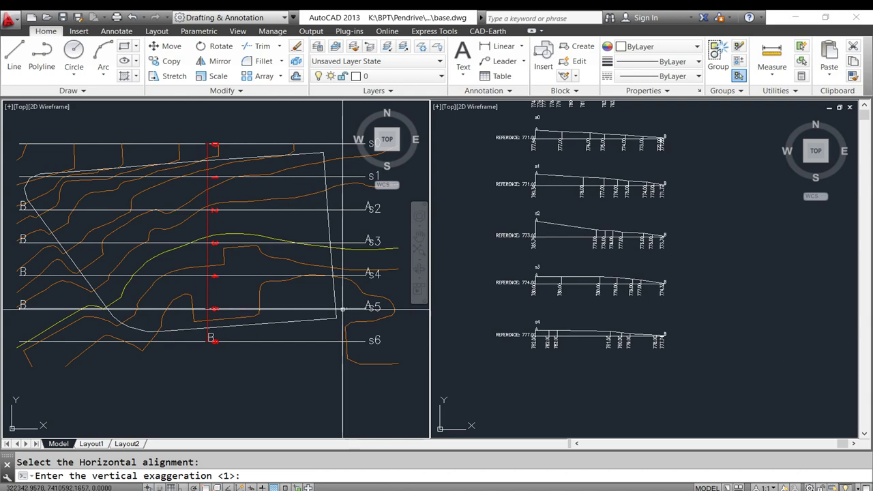
key("Return")
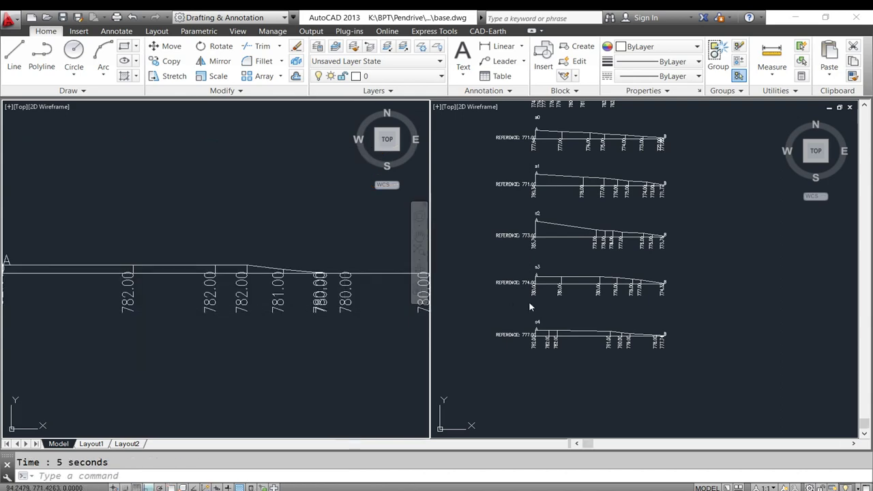
scroll(514, 306, "down", 3)
scroll(532, 314, "down", 2)
Step: Select the new bottom profile and start moving it, then cancel the move
left_click(507, 361)
left_click(601, 395)
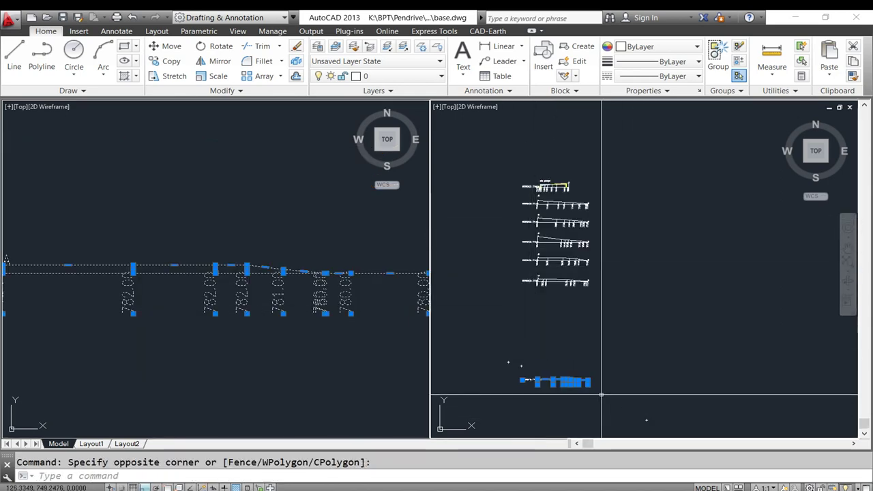
key("m")
key("Return")
left_click(601, 396)
scroll(634, 344, "up", 2)
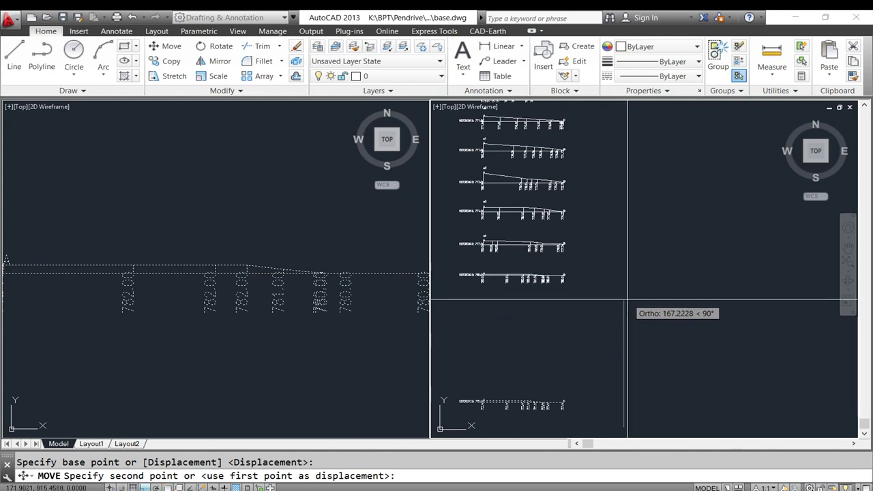
key("Escape")
scroll(520, 243, "up", 5)
Step: Copy the s4 label above the new profile and edit it to read s5
left_click(538, 249)
type("o")
key("Return")
left_click(556, 258)
scroll(563, 270, "up", 3)
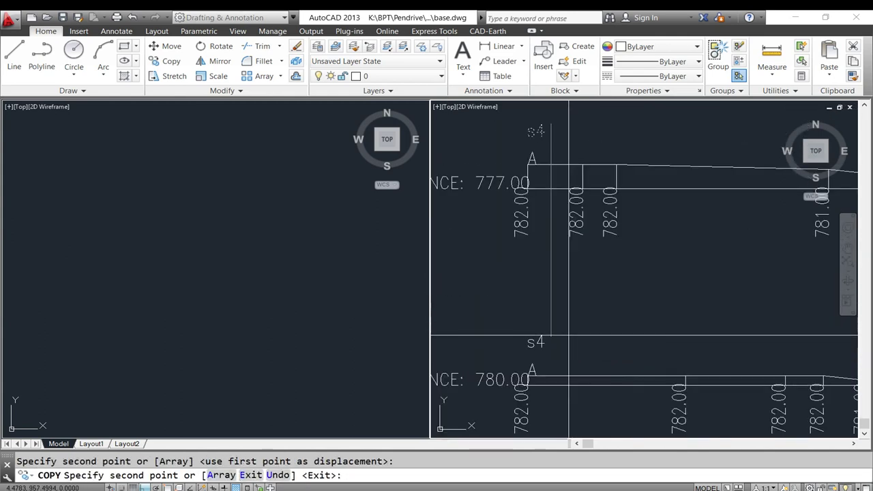
left_click(551, 335)
double_click(538, 343)
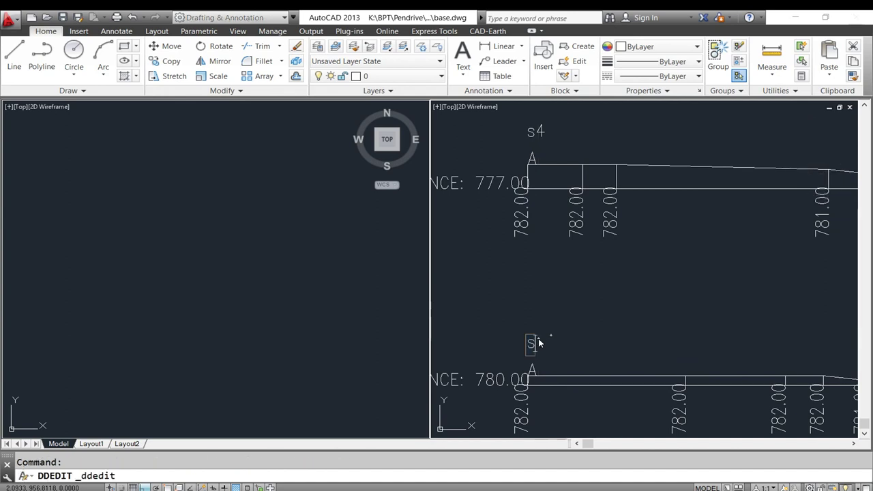
type("5")
key("Return")
key("Escape")
Step: Zoom to the drawing extents
type("z")
key("Return")
type("e")
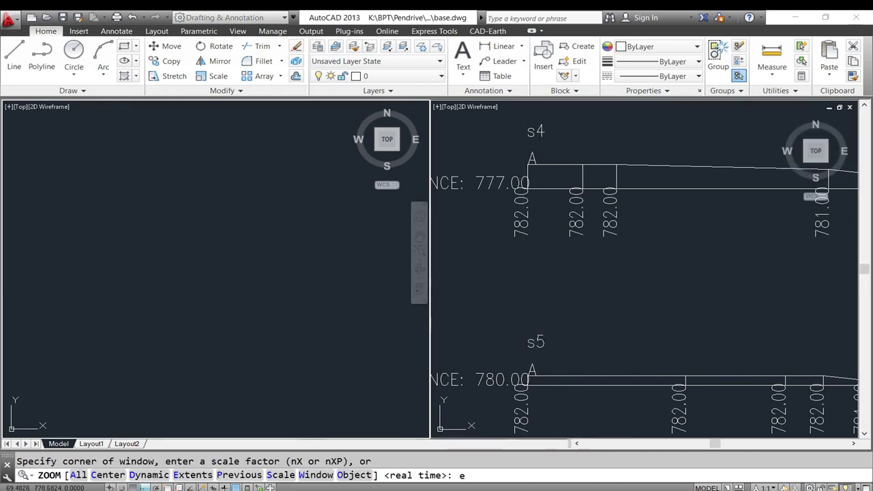
key("Return")
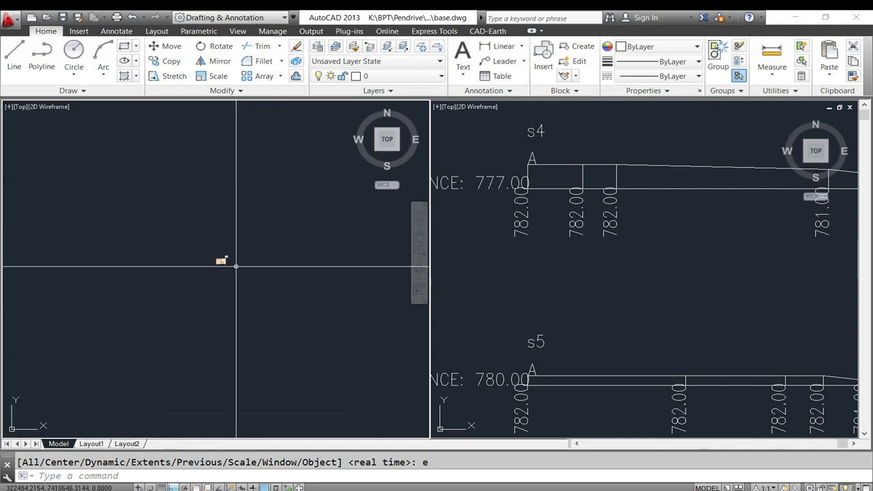
scroll(196, 291, "up", 3)
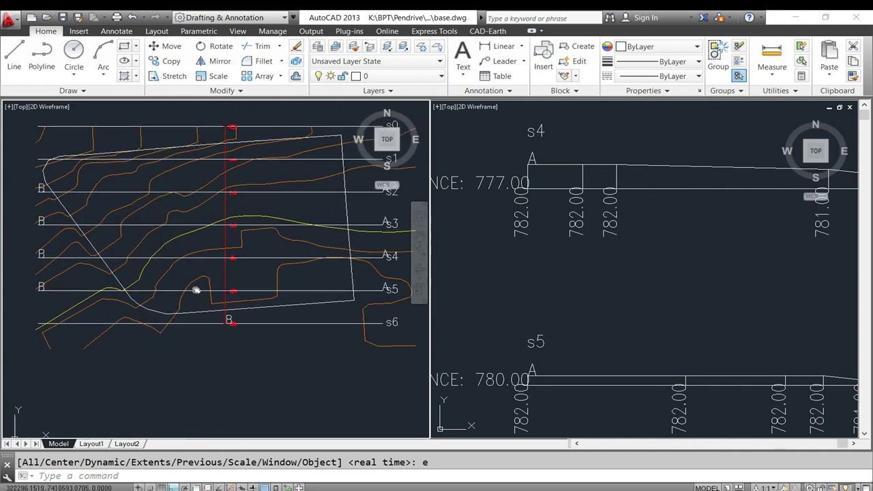
Step: Generate the s6 profile with QP from layer curvas at exaggeration 1
middle_click_drag(195, 290, 177, 317)
type("qp")
key("Return")
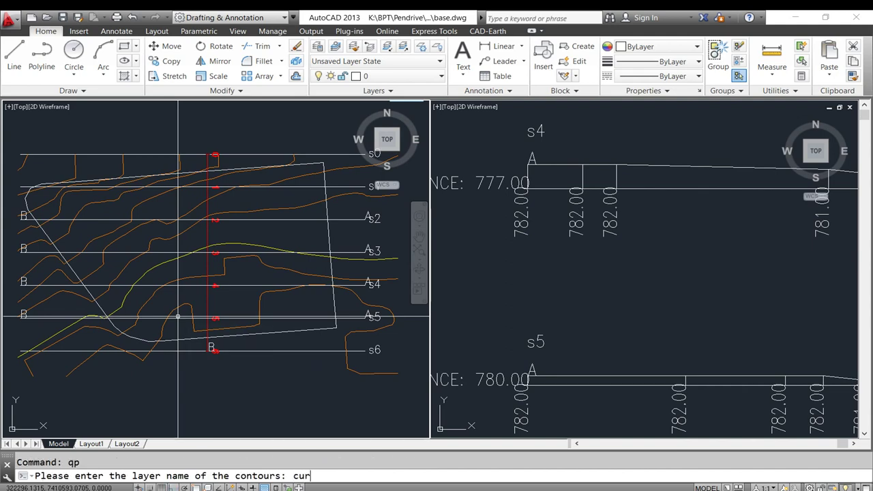
type("vas")
key("Return")
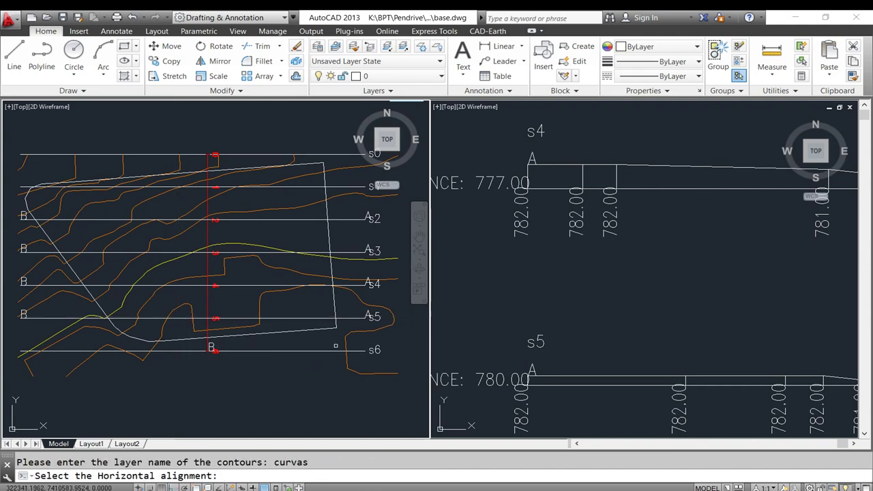
left_click(333, 351)
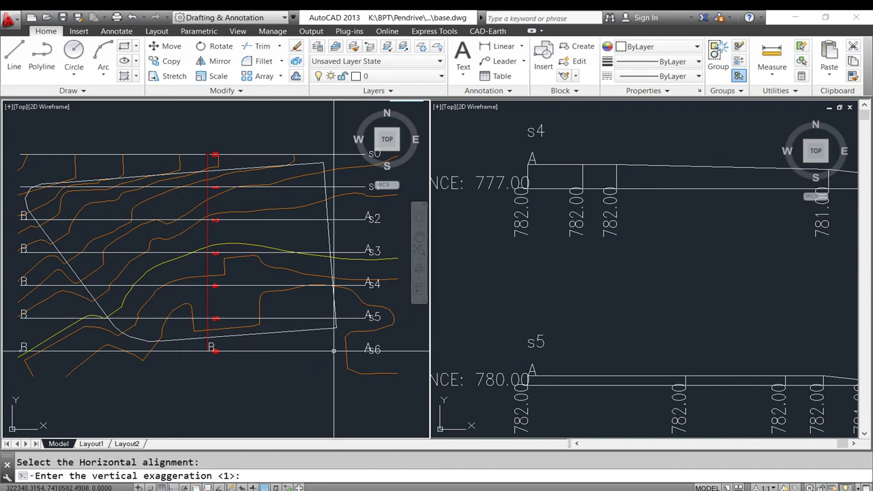
key("Return")
Step: Move the new s6 profile directly below the s5 profile
scroll(526, 289, "down", 4)
scroll(526, 289, "down", 3)
left_click(518, 304)
left_click(656, 382)
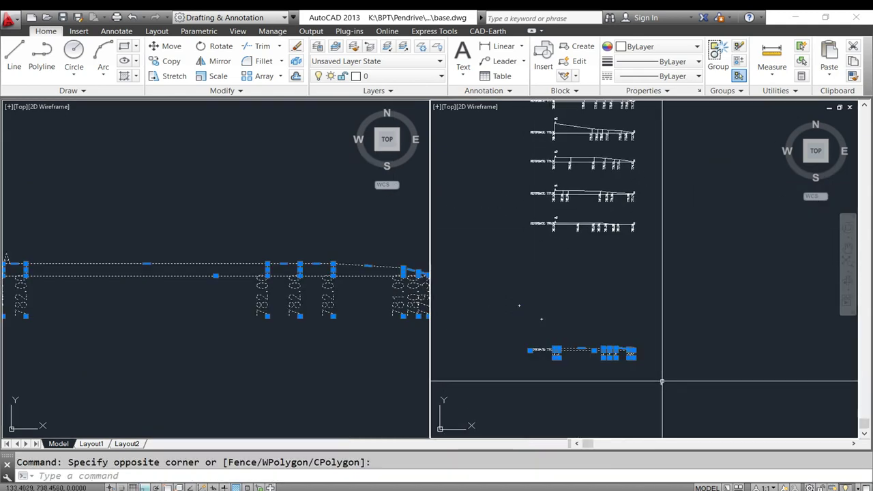
key("Escape")
type("m")
key("Return")
left_click(488, 327)
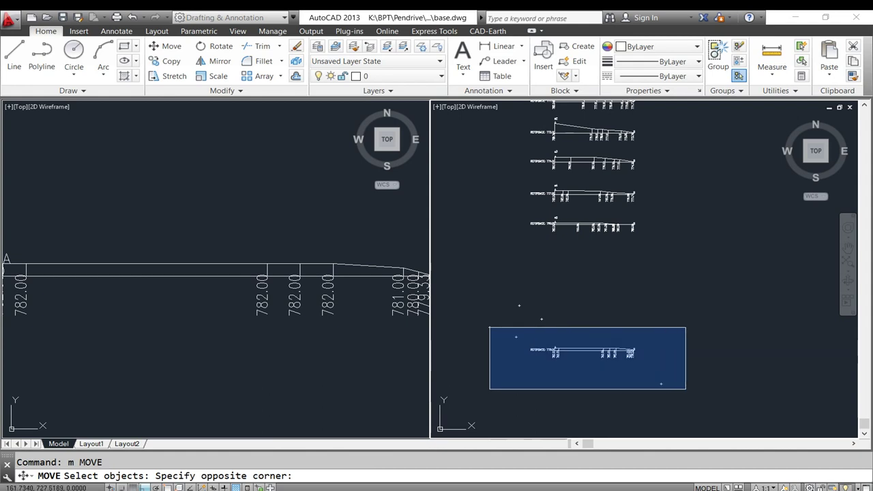
left_click(695, 390)
key("Return")
left_click(707, 388)
left_click(707, 293)
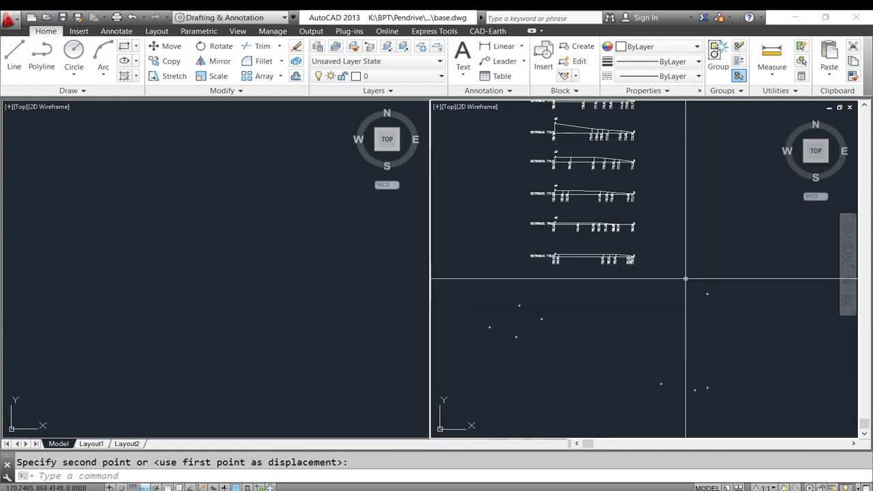
key("Escape")
Step: Copy the s5 label to sit above the s6 profile
scroll(600, 239, "up", 5)
left_click(586, 233)
left_click(567, 225)
type("co")
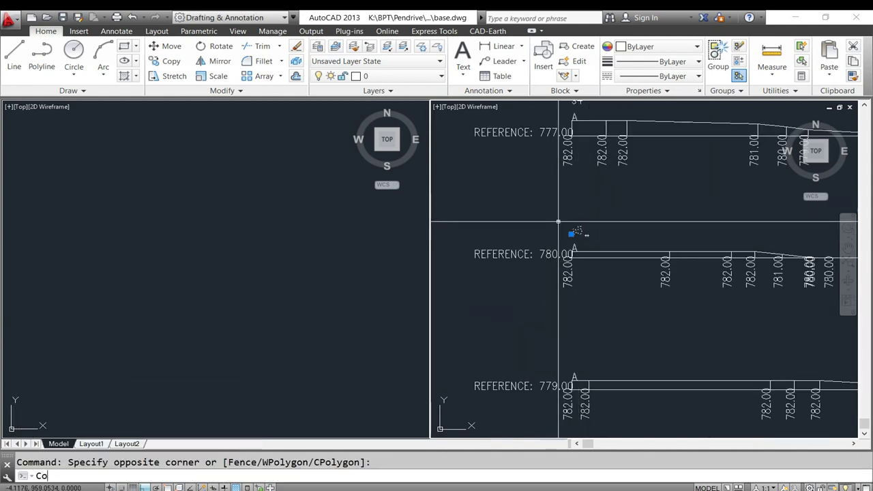
key("Return")
left_click(570, 222)
left_click(569, 351)
key("Return")
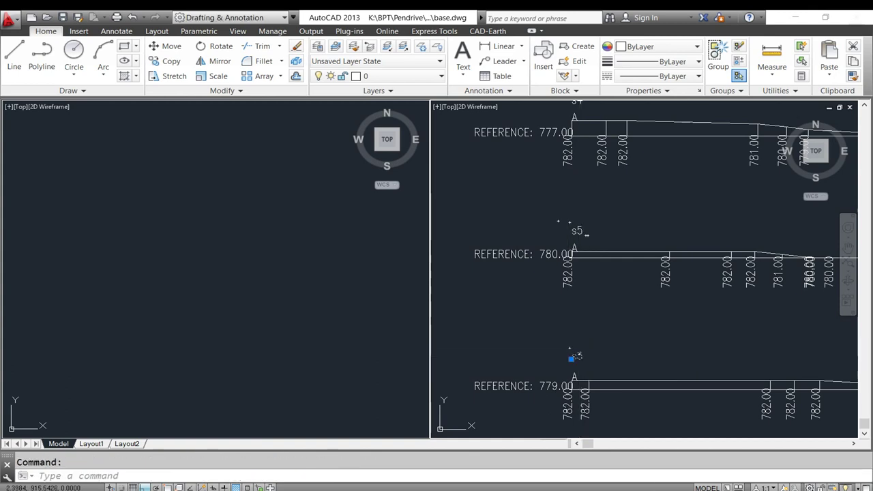
Step: Edit the copied label to read s6
double_click(577, 357)
type("s6")
key("Return")
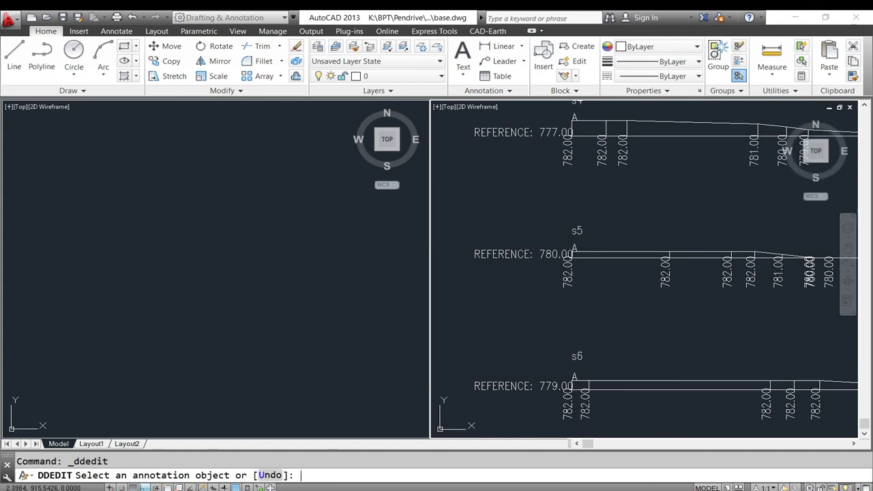
key("Escape")
scroll(597, 261, "down", 5)
scroll(596, 262, "down", 2)
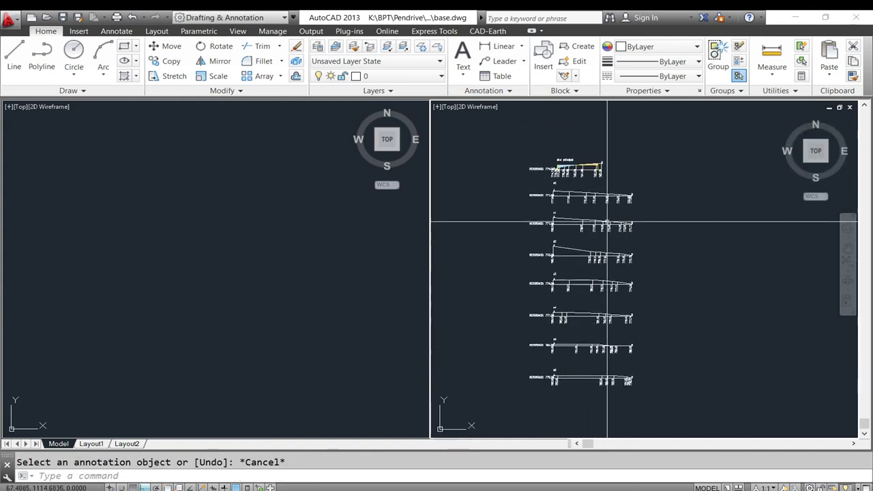
scroll(634, 156, "up", 4)
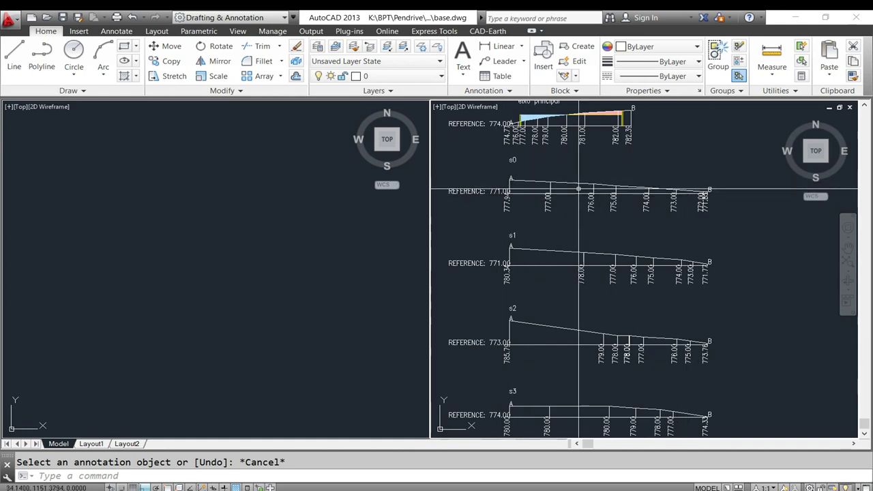
scroll(529, 240, "up", 2)
scroll(532, 236, "down", 4)
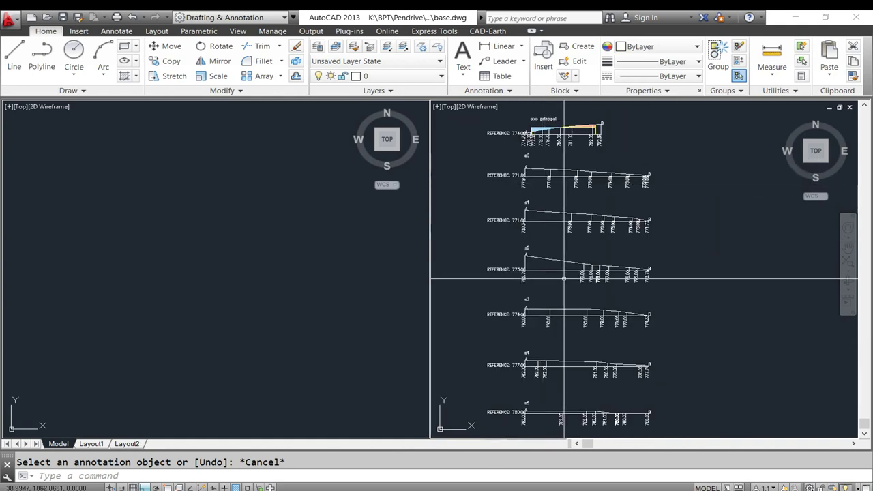
middle_click_drag(551, 220, 542, 262)
scroll(535, 213, "up", 6)
mouse_move(594, 70)
middle_mouse_down()
mouse_move(591, 217)
mouse_move(601, 122)
middle_mouse_up()
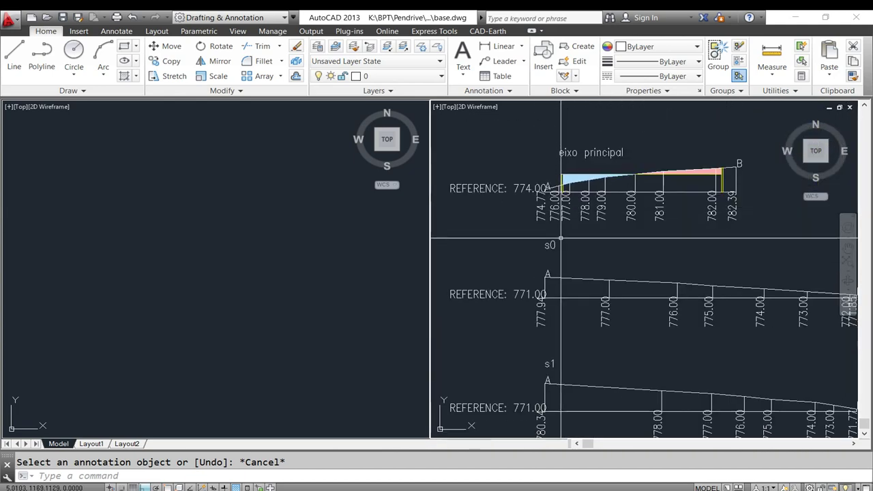
middle_click_drag(500, 235, 517, 240)
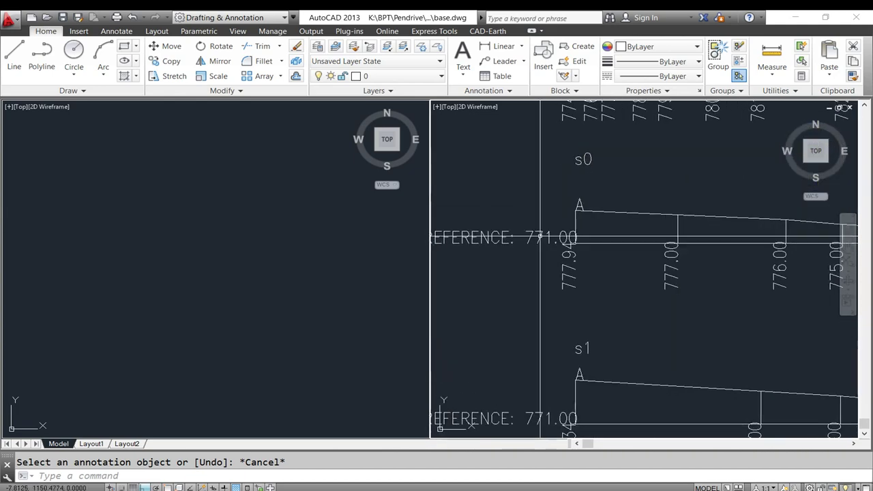
scroll(560, 222, "down", 1)
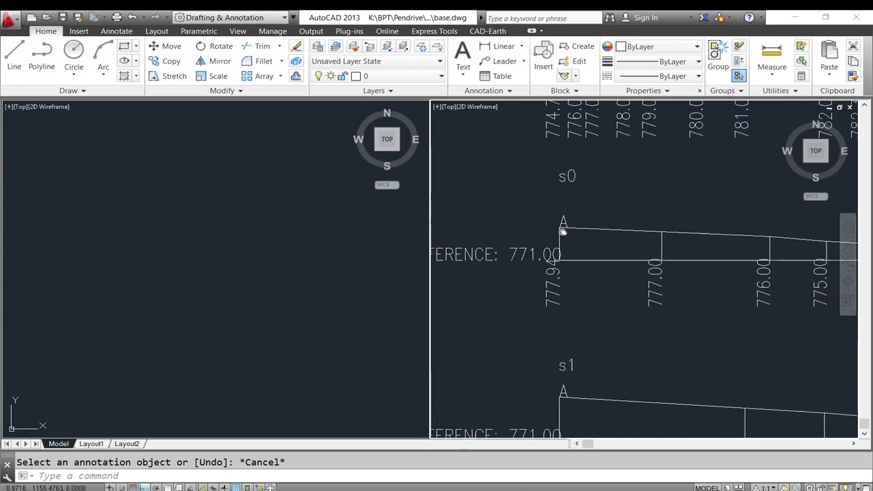
scroll(553, 239, "down", 1)
Step: Offset the s0 reference line upward by 9 and make the new line yellow
type("o")
key("Return")
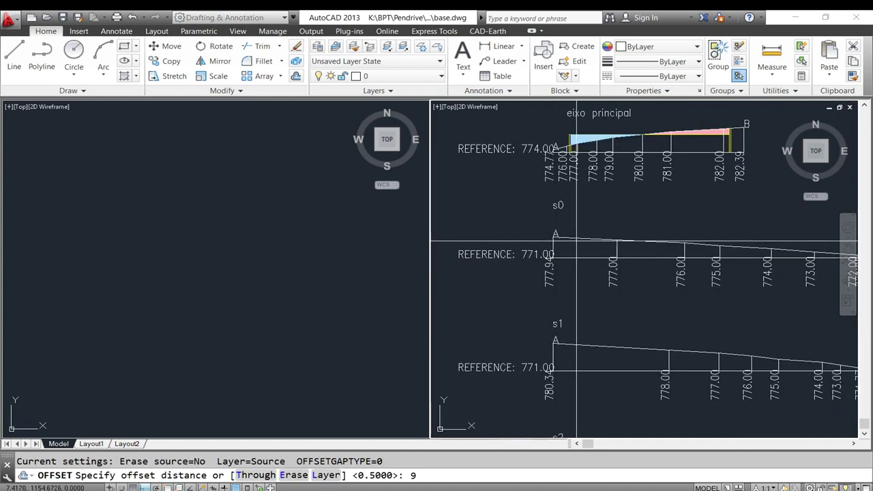
key("Return")
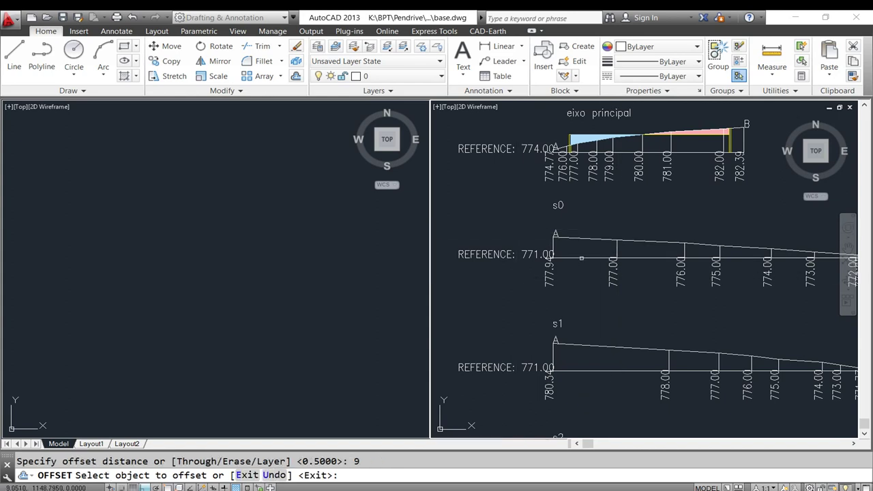
left_click(581, 258)
left_click(645, 233)
middle_click_drag(645, 235, 557, 238)
key("Escape")
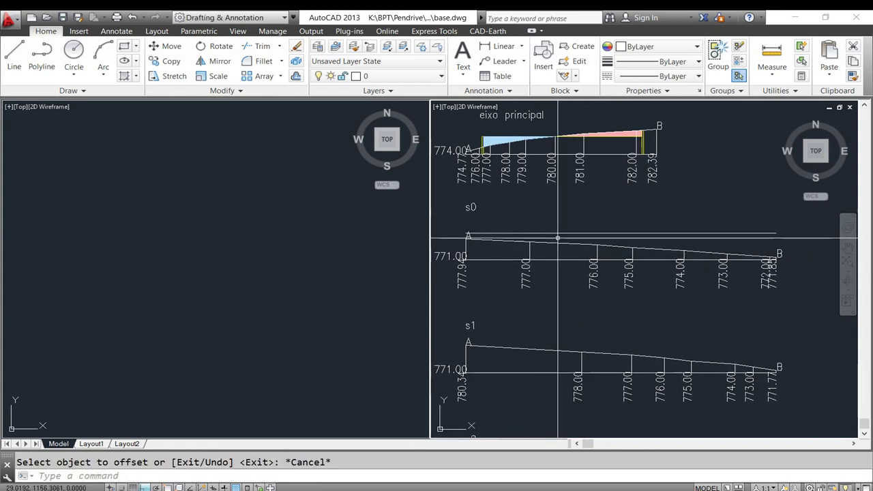
left_click(558, 233)
left_click(644, 46)
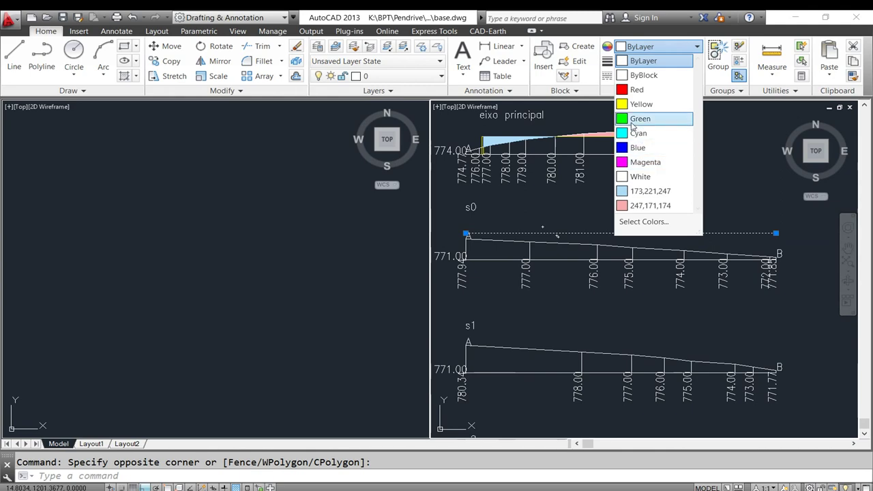
left_click(639, 104)
key("Escape")
Step: Offset the s1 reference line up by 9 and match it to the yellow s0 line
mouse_move(490, 374)
middle_mouse_down()
mouse_move(497, 298)
mouse_move(533, 242)
mouse_move(539, 253)
middle_mouse_up()
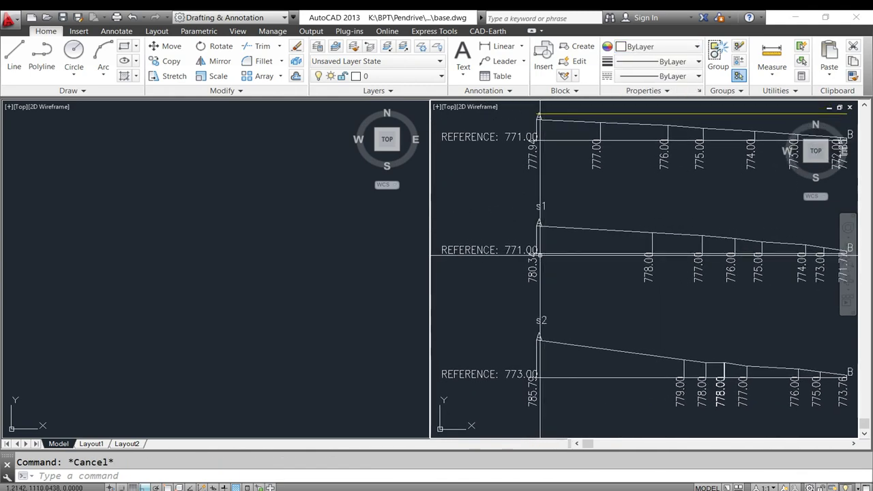
type("o")
key("Return")
key("Return")
left_click(550, 254)
left_click(550, 217)
middle_click_drag(550, 218, 454, 250)
key("Return")
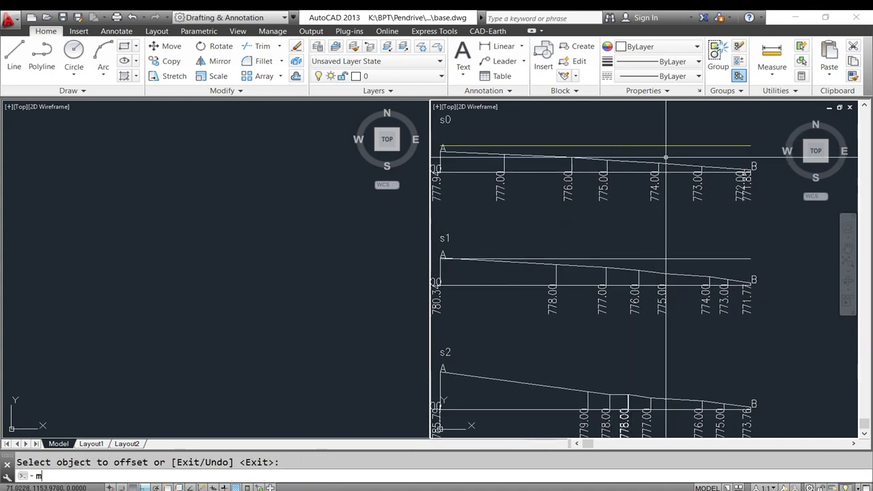
type("a")
key("Return")
left_click(660, 145)
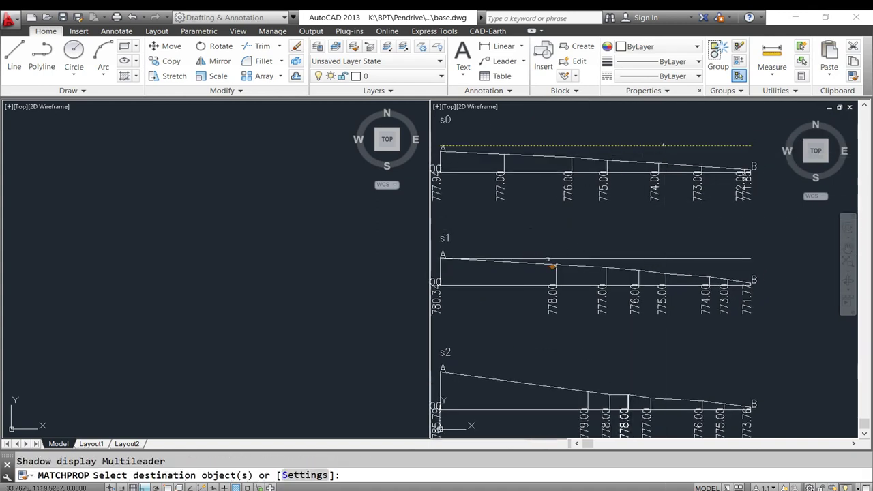
middle_click_drag(550, 260, 592, 193)
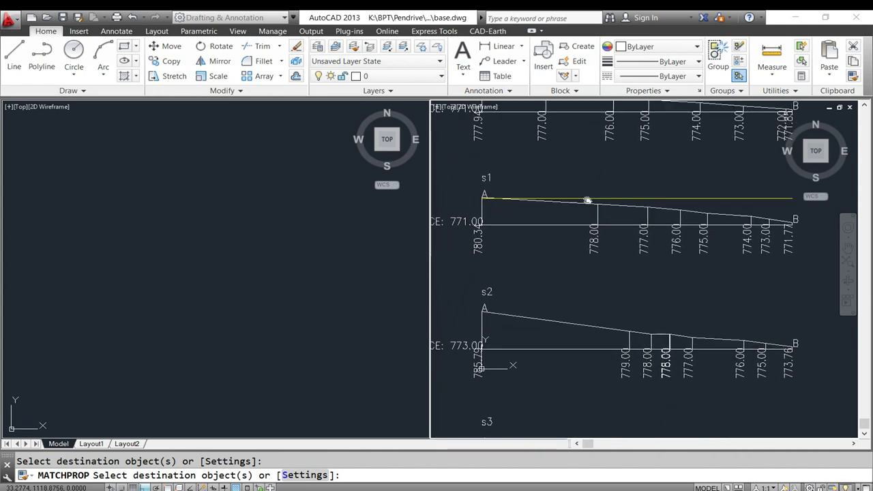
middle_click_drag(518, 280, 569, 287)
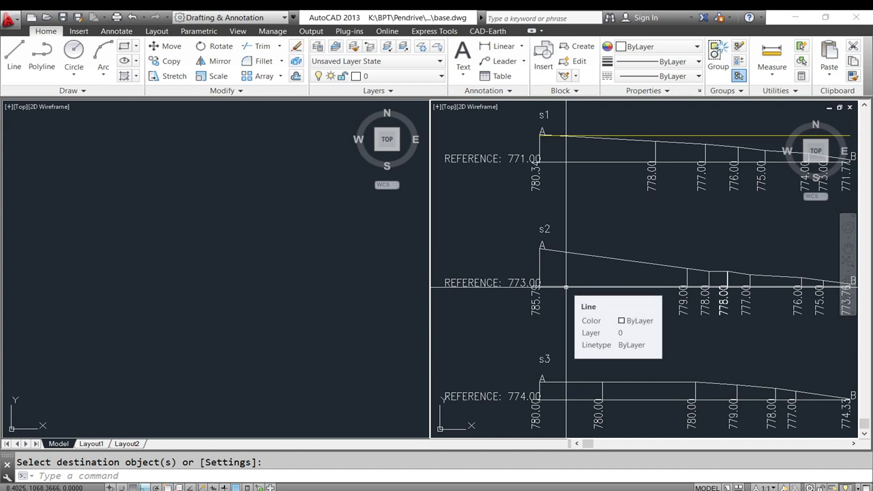
key("Escape")
Step: Offset the s2 reference line up by 7 and match it to the yellow style
type("o")
key("Return")
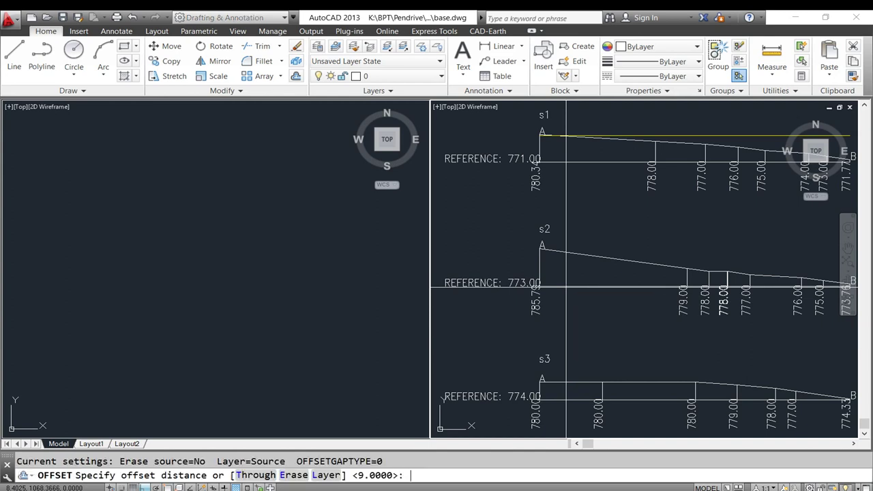
key("Return")
left_click(565, 286)
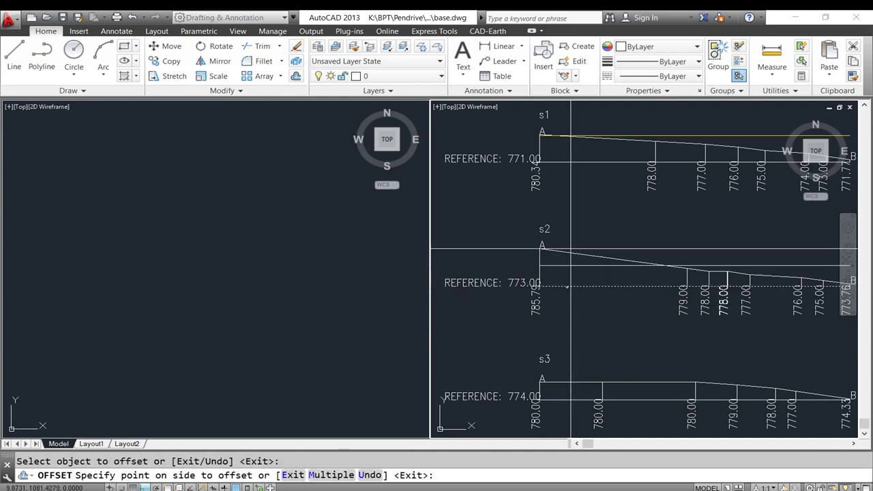
left_click(580, 227)
middle_click_drag(580, 227, 521, 246)
type("ma")
key("Return")
left_click(564, 155)
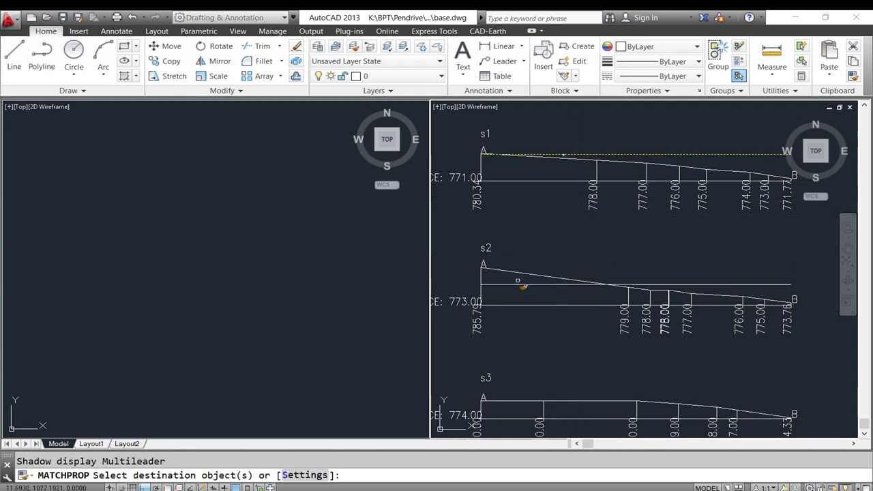
key("Return")
mouse_move(519, 291)
middle_mouse_down()
mouse_move(560, 252)
mouse_move(507, 239)
middle_mouse_up()
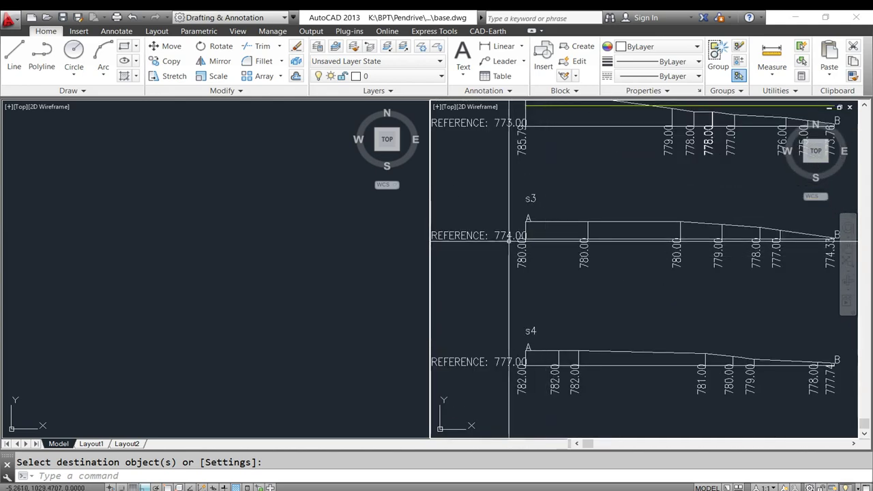
Step: Offset the s3 reference line up by 6 and match it to the yellow style
type("o")
key("Return")
type("6")
key("Return")
left_click(550, 239)
left_click(557, 209)
key("Escape")
middle_click_drag(557, 209, 541, 222)
type("ma")
key("Return")
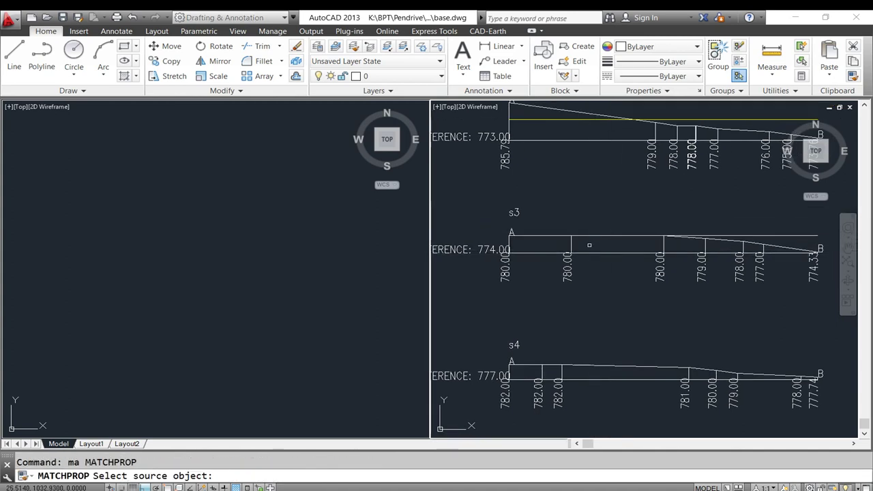
left_click(600, 119)
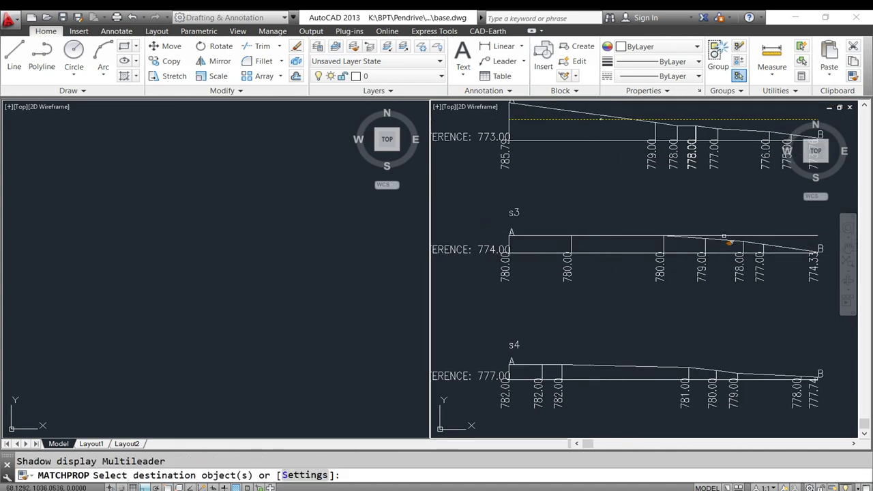
middle_click_drag(589, 281, 604, 239)
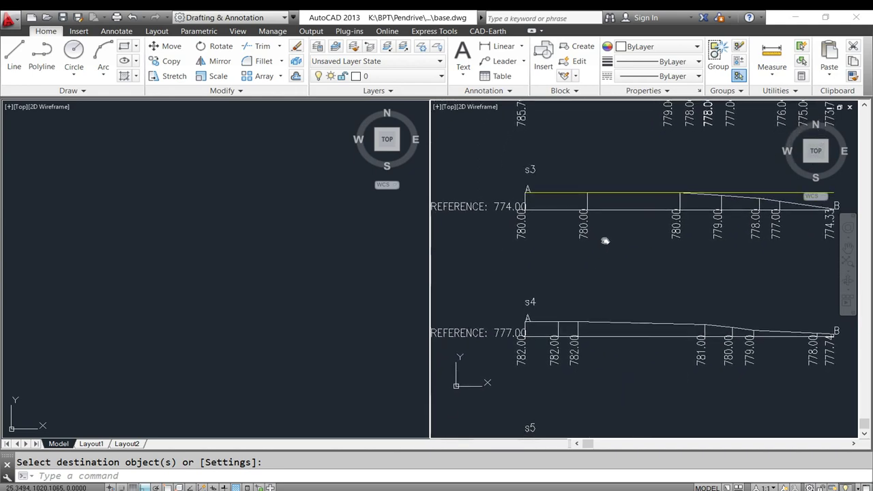
scroll(592, 251, "down", 2)
scroll(569, 304, "up", 2)
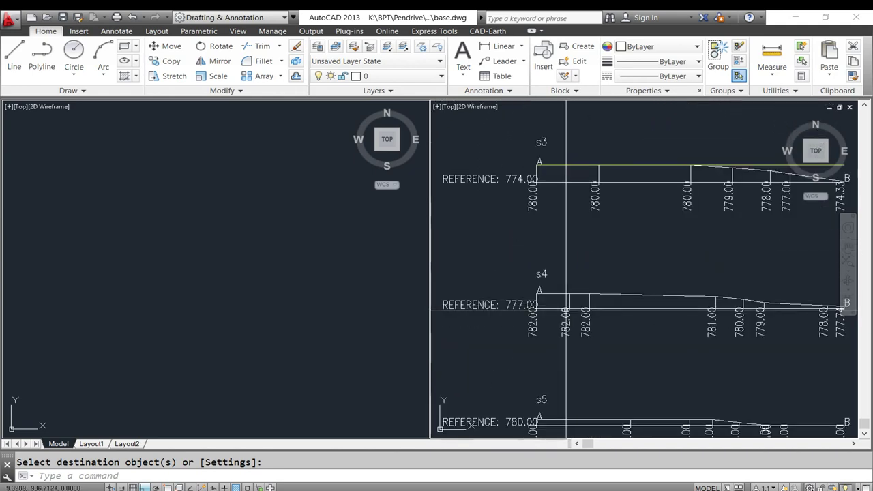
key("Escape")
Step: Offset the s4 reference line up by 3 and match it to the yellow style
type("o")
key("Return")
type("3")
key("Return")
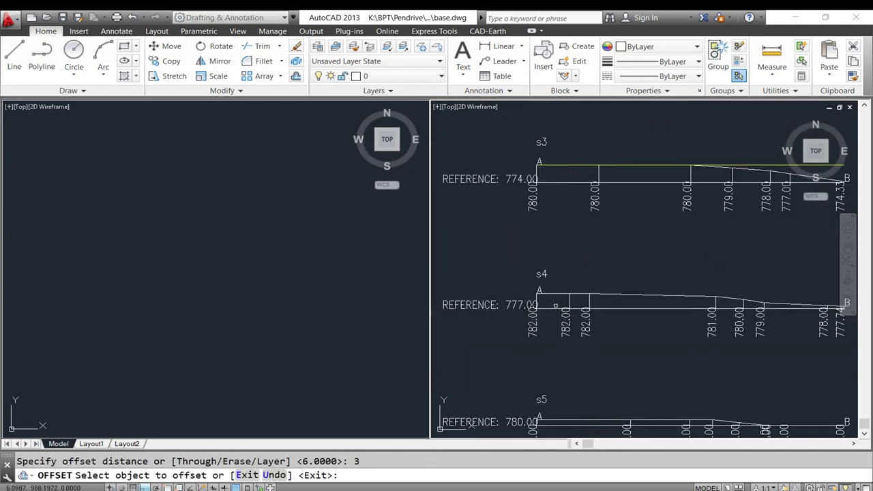
left_click(550, 306)
left_click(556, 286)
key("Return")
type("ma")
key("Return")
left_click(573, 166)
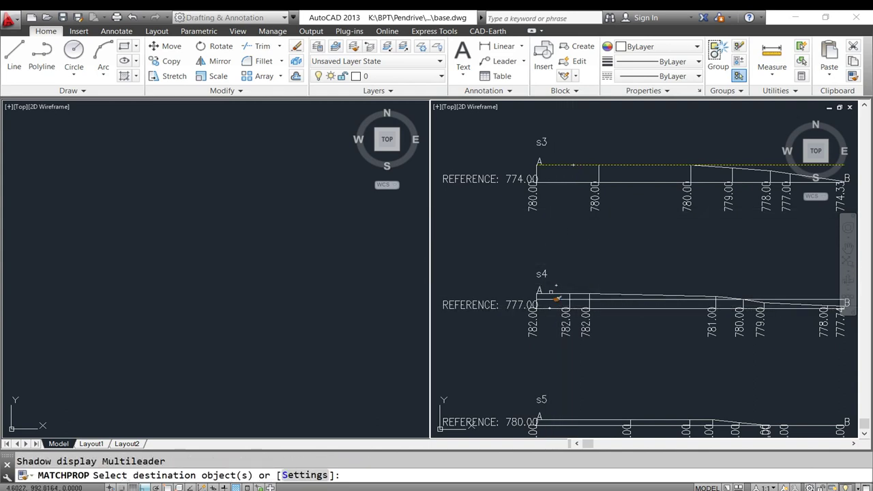
key("Return")
middle_click_drag(554, 301, 547, 283)
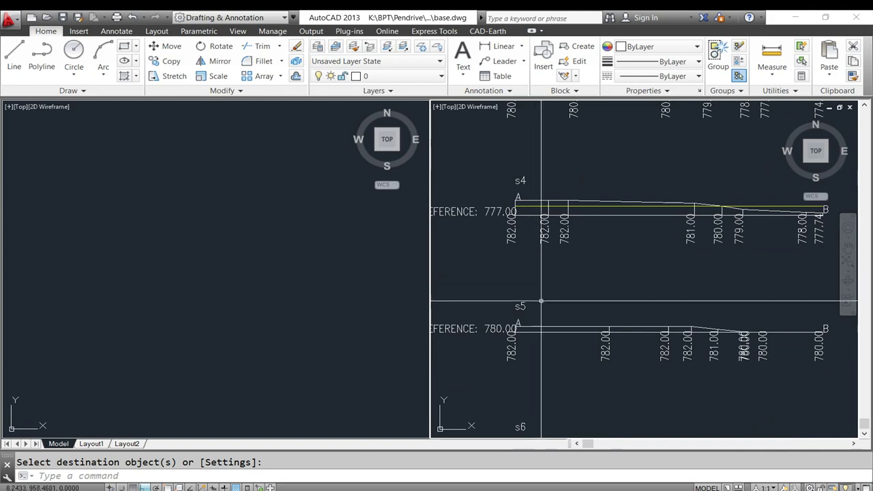
Step: Match the s5 offset line to the yellow s4 line with MATCHPROP
middle_click_drag(546, 283, 534, 237)
scroll(534, 237, "up", 3)
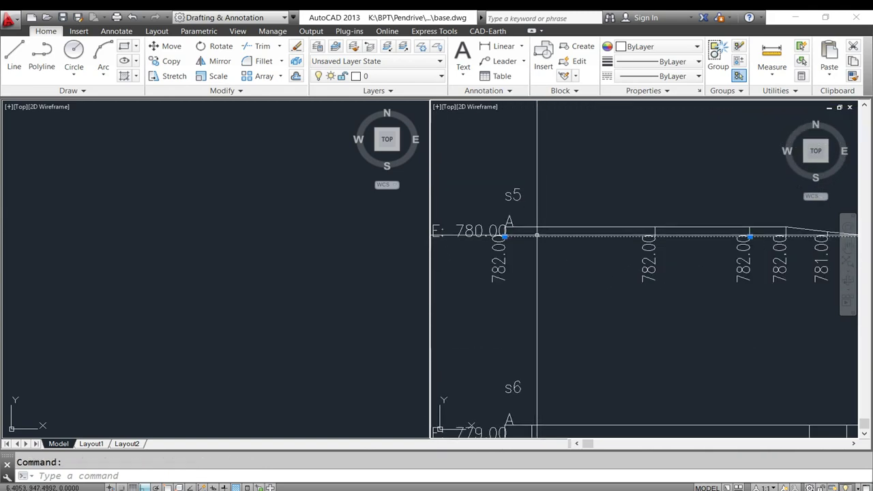
scroll(536, 235, "down", 2)
middle_click_drag(537, 236, 546, 251)
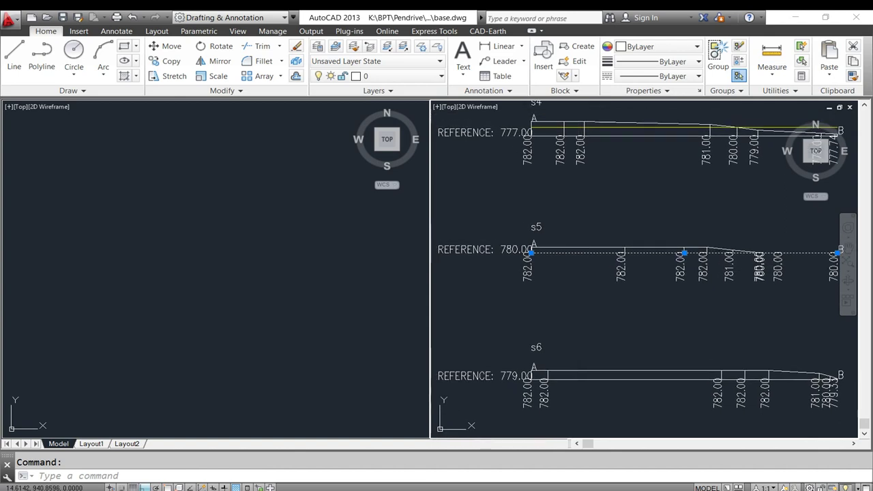
key("Escape")
type("ma")
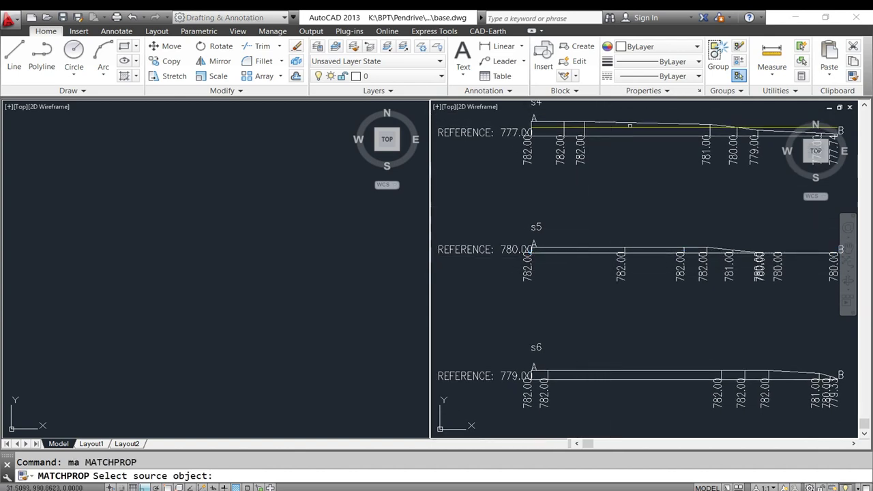
left_click(630, 126)
key("Return")
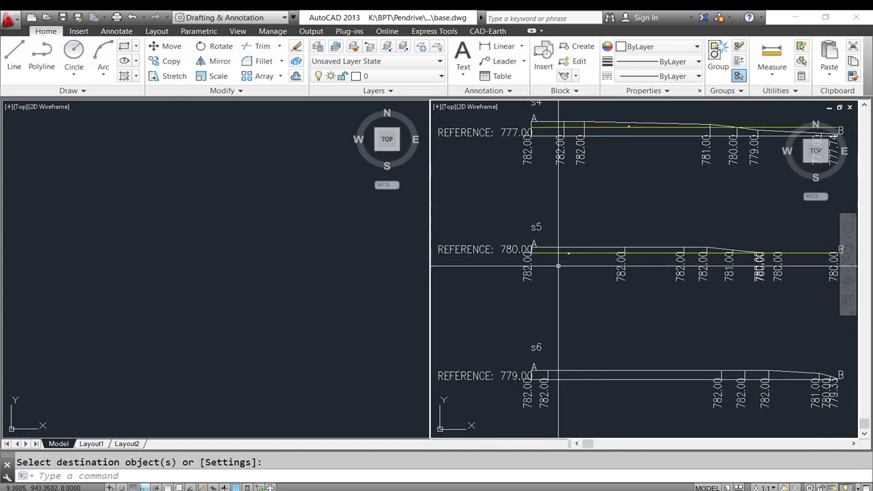
middle_click_drag(543, 258, 551, 271)
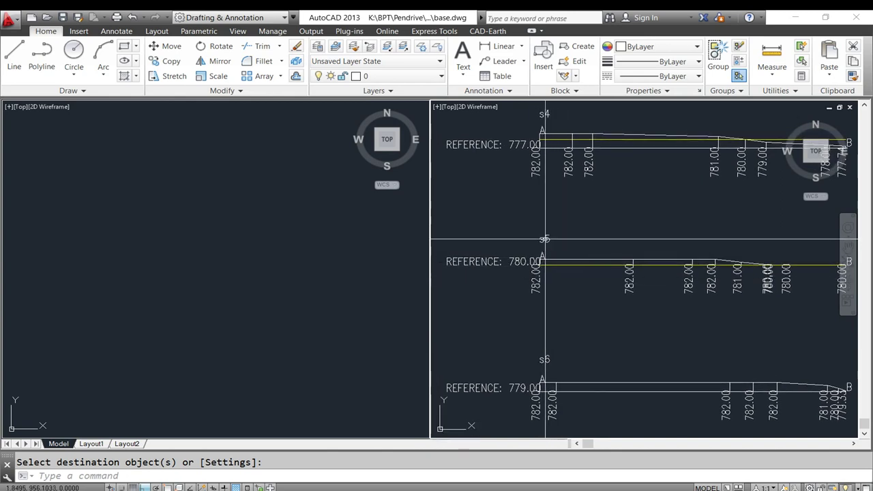
scroll(551, 270, "up", 2)
scroll(555, 259, "down", 2)
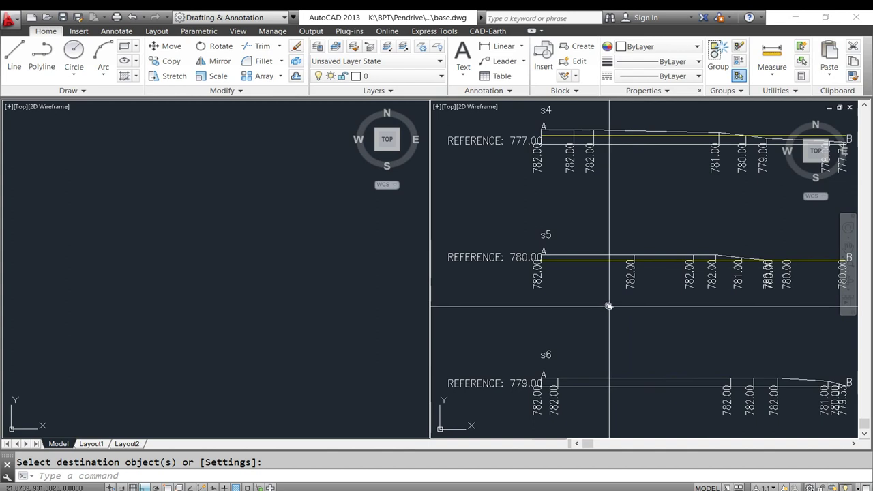
middle_click_drag(610, 306, 610, 275)
scroll(574, 356, "up", 2)
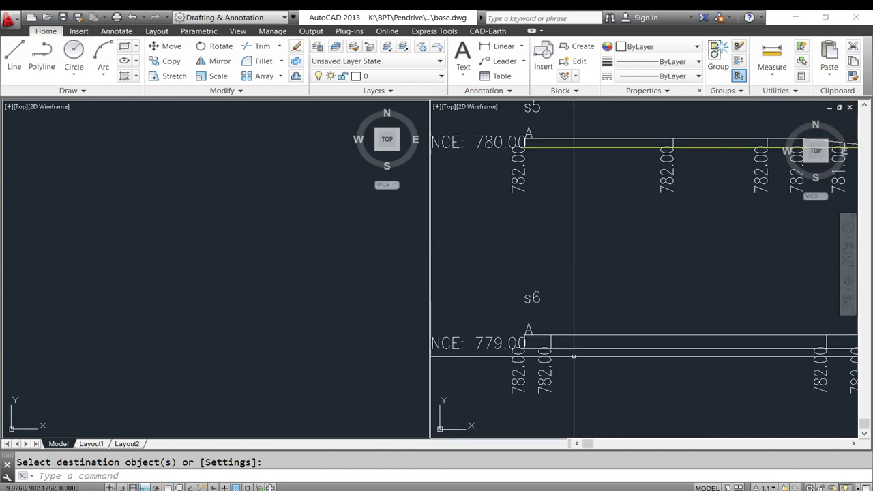
key("Escape")
Step: Offset the s6 reference line up by 1 and match it to the yellow s5 line
type("o")
key("Return")
type("1")
key("Return")
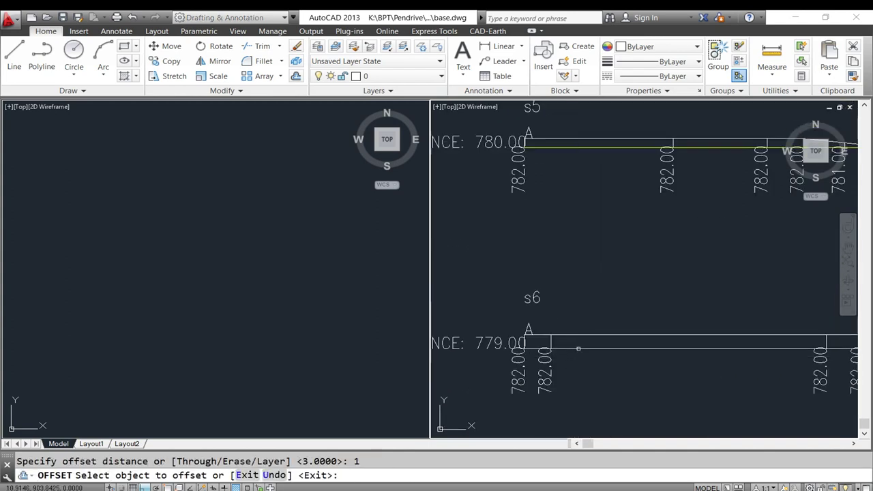
left_click(578, 348)
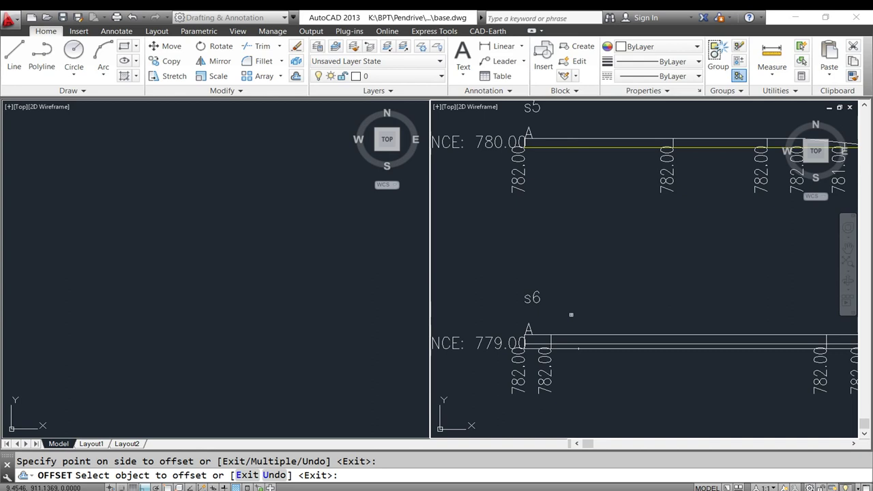
left_click(569, 148)
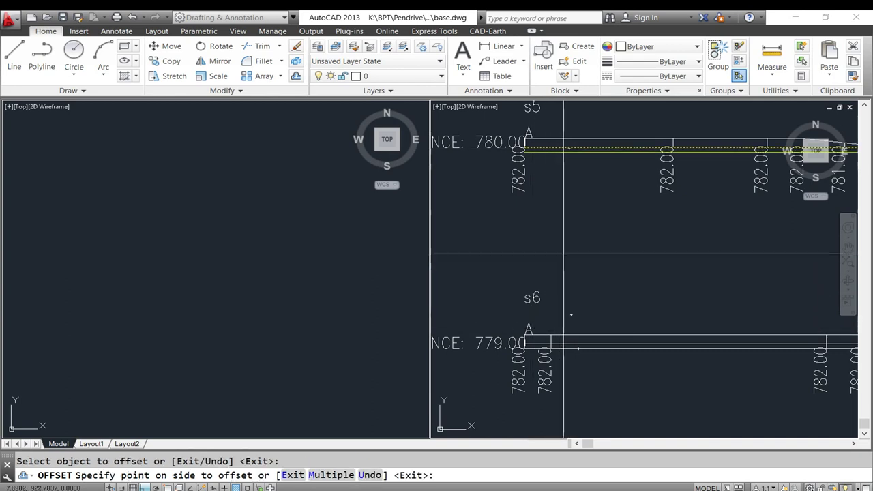
key("Escape")
type("ma")
key("Return")
left_click(580, 147)
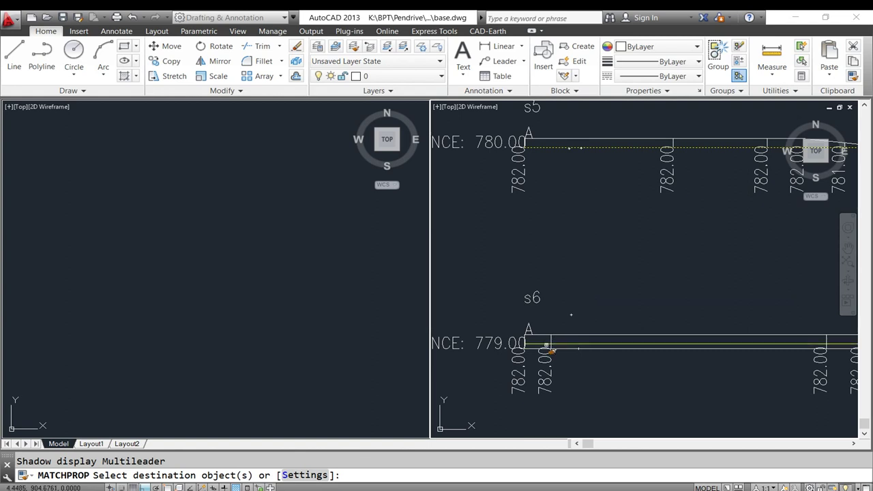
key("Return")
Step: Begin a selection window across the s6 vertical lines
scroll(570, 314, "down", 5)
scroll(575, 326, "up", 3)
scroll(574, 328, "up", 2)
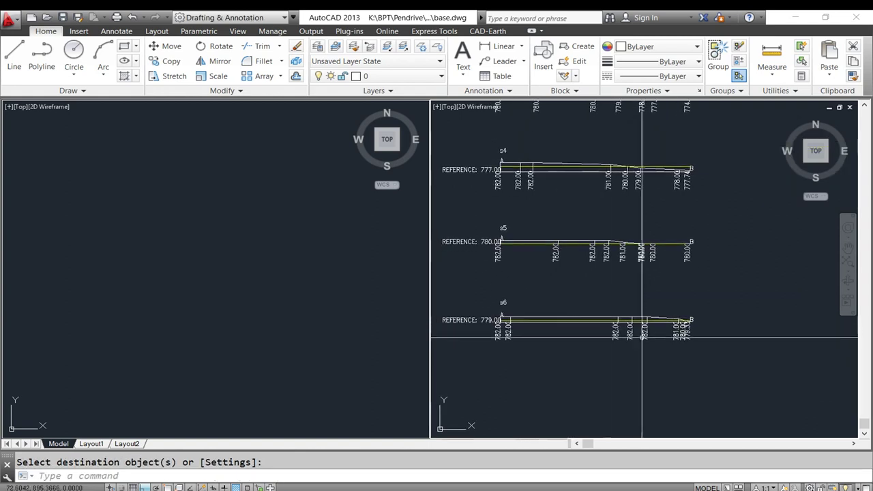
scroll(637, 341, "up", 3)
left_click(652, 275)
Step: Erase the three selected vertical lines and one more stray line
left_click(503, 270)
type("e")
key("Return")
scroll(828, 281, "up", 5)
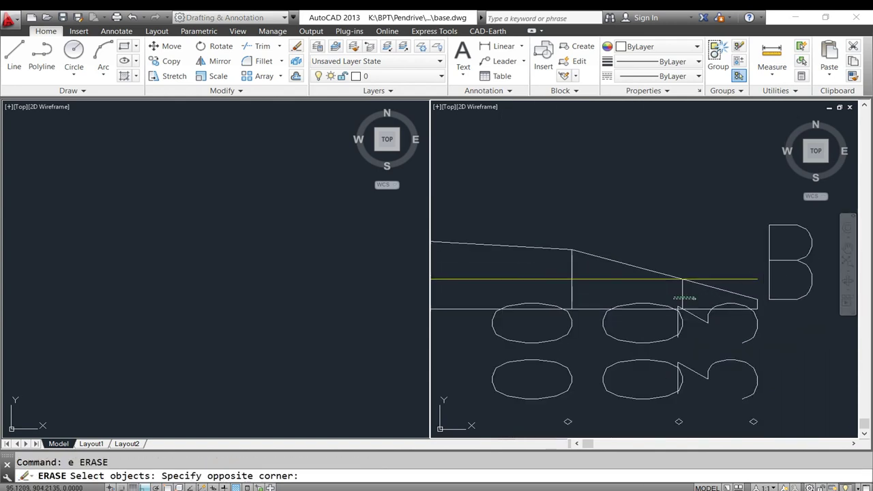
left_click(684, 298)
key("Return")
scroll(658, 275, "up", 5)
scroll(658, 276, "up", 3)
scroll(682, 283, "up", 4)
Step: Erase the A marker at the start of the profile
type("e")
key("Return")
scroll(736, 289, "down", 1)
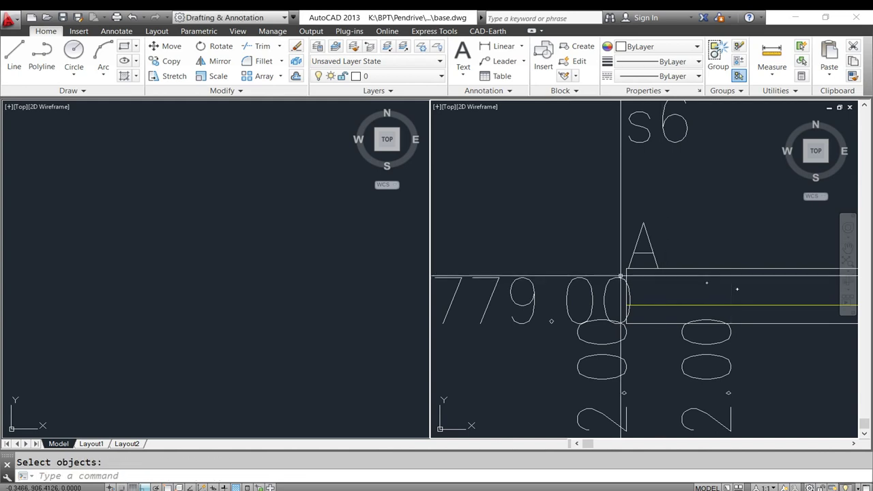
key("Return")
scroll(623, 297, "down", 5)
scroll(634, 272, "down", 2)
scroll(587, 259, "up", 3)
scroll(564, 253, "up", 3)
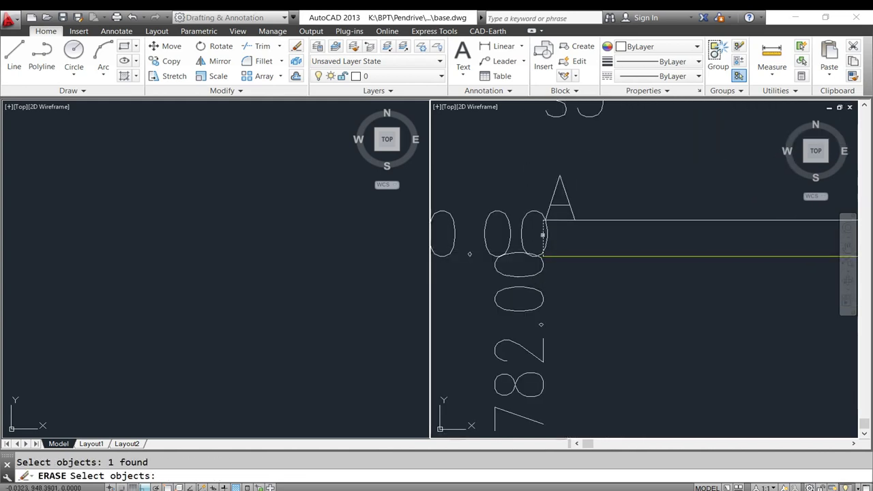
key("Return")
scroll(545, 235, "down", 3)
scroll(681, 243, "up", 3)
Step: Erase two more short stray lines from the sections
left_click(627, 234)
scroll(682, 246, "down", 2)
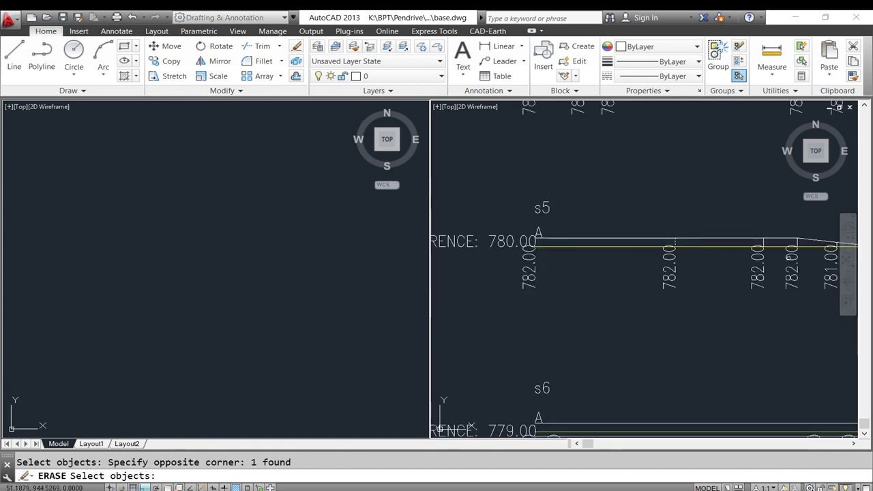
scroll(685, 251, "up", 1)
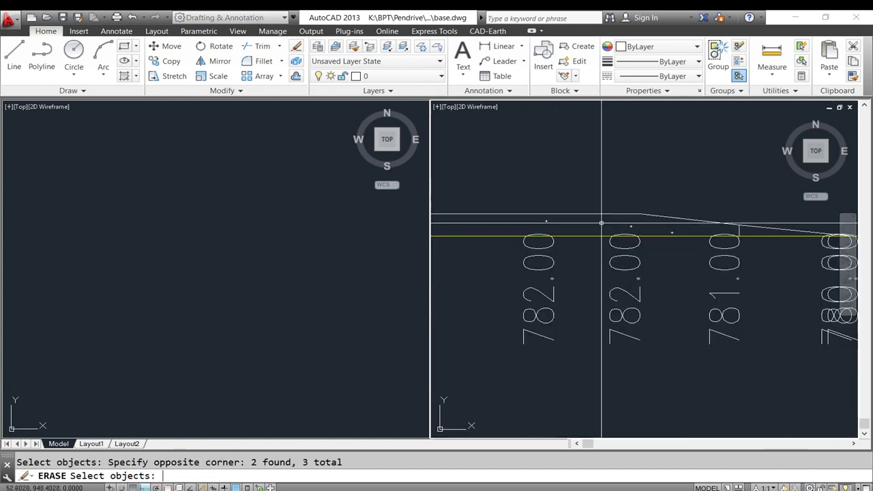
key("Return")
key("Return")
left_click(750, 231)
scroll(750, 232, "down", 1)
key("Return")
scroll(764, 238, "up", 3)
scroll(771, 238, "up", 3)
scroll(773, 240, "up", 2)
scroll(675, 246, "up", 5)
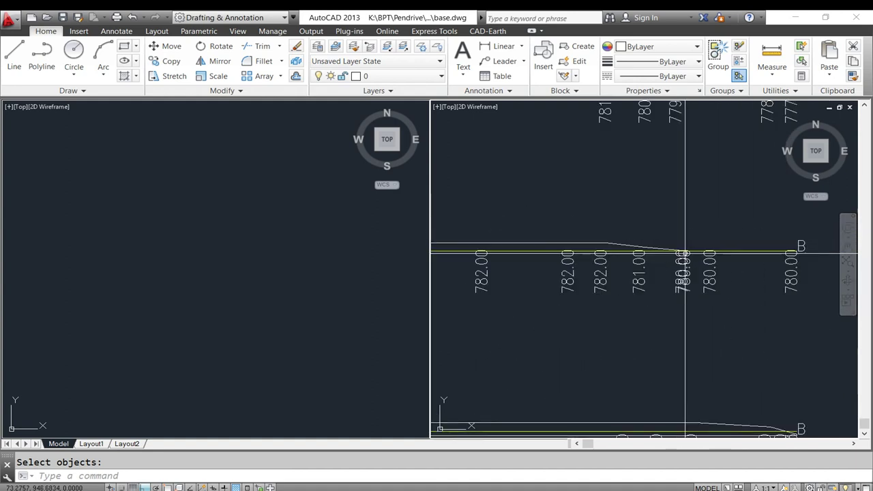
scroll(696, 261, "down", 5)
scroll(750, 300, "up", 3)
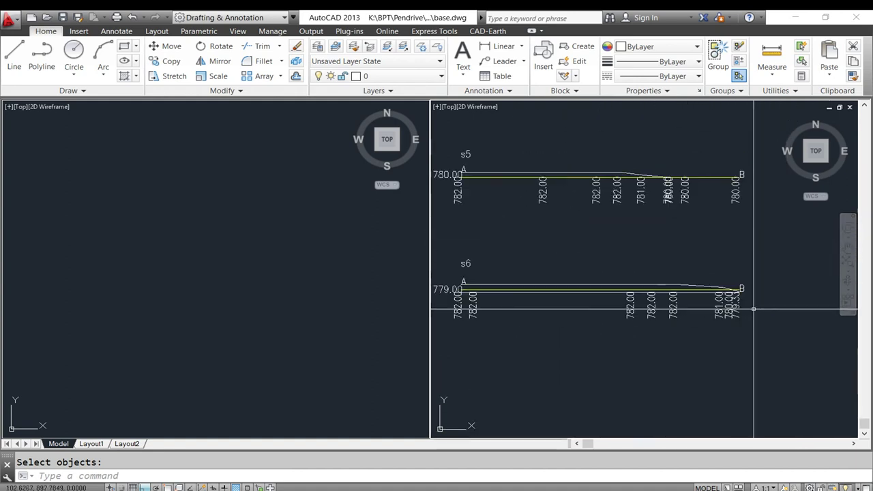
Step: Erase the elevation labels beneath s6, s5 and s4 using crossing windows
left_click(775, 311)
left_click(468, 295)
key("Return")
left_click(775, 218)
left_click(486, 188)
key("Return")
mouse_move(595, 184)
middle_mouse_down()
mouse_move(599, 266)
mouse_move(579, 333)
middle_mouse_up()
left_click(777, 250)
left_click(459, 230)
key("Return")
scroll(713, 215, "up", 4)
left_click(770, 207)
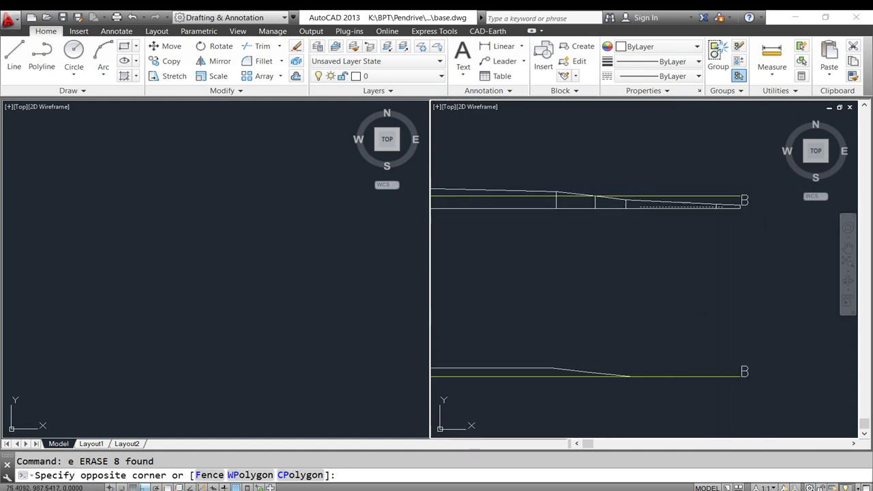
Step: Erase two vertical station lines and a stray line on profile s4
middle_click_drag(609, 195, 664, 233)
left_click(632, 242)
key("Escape")
scroll(818, 236, "down", 2)
scroll(574, 225, "up", 2)
left_click(565, 214)
key("Escape")
left_click(658, 240)
left_click(575, 245)
type("e")
key("Return")
scroll(567, 239, "up", 3)
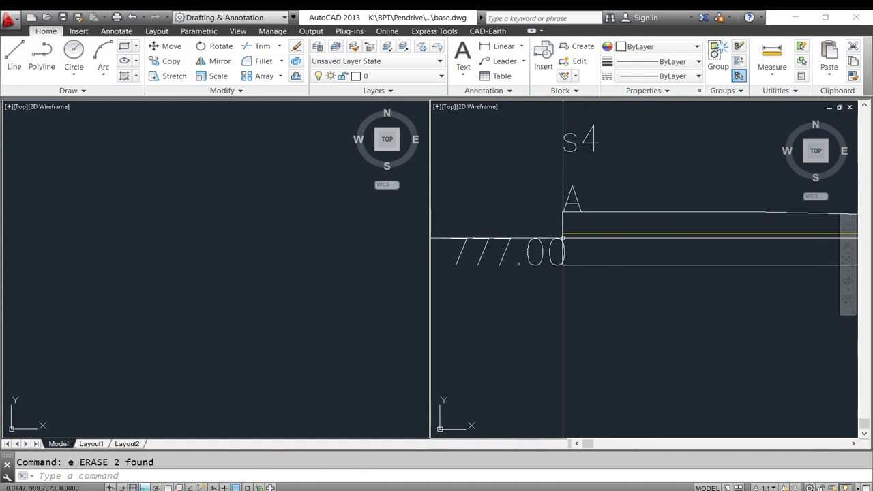
key("Return")
Step: Erase three more vertical station lines on profile s4
scroll(619, 239, "down", 2)
scroll(619, 239, "up", 2)
left_click(757, 244)
left_click(607, 244)
type("e")
key("Return")
scroll(647, 244, "down", 3)
scroll(702, 238, "up", 3)
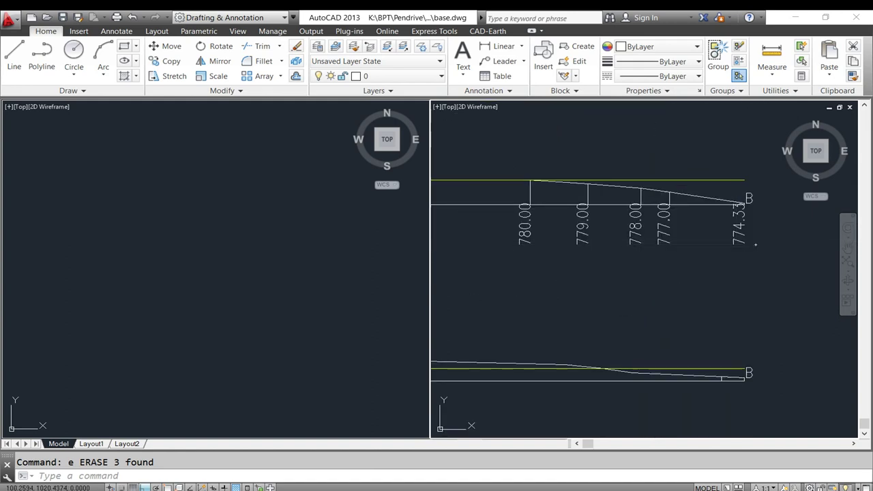
scroll(703, 238, "down", 3)
Step: Erase profile s3's elevation labels and its six vertical line objects
left_click(726, 238)
scroll(695, 242, "up", 1)
left_click(567, 247)
type("e")
key("Return")
scroll(734, 235, "up", 3)
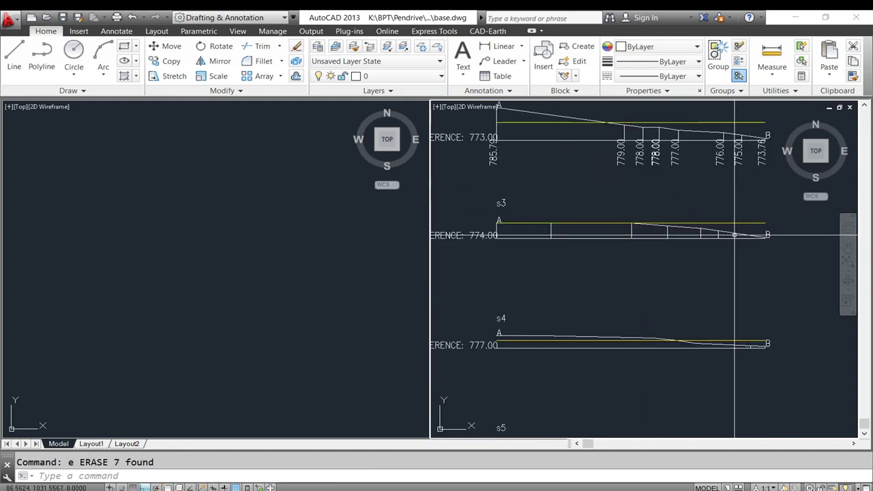
left_click(721, 234)
left_click(511, 233)
type("e")
key("Return")
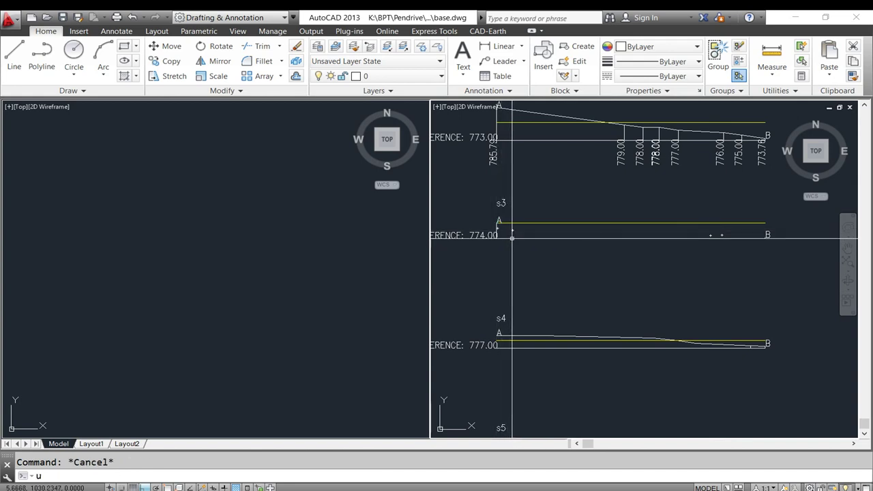
Step: Erase four lines at the profile start and two more leftover lines
scroll(684, 235, "up", 3)
left_click(717, 234)
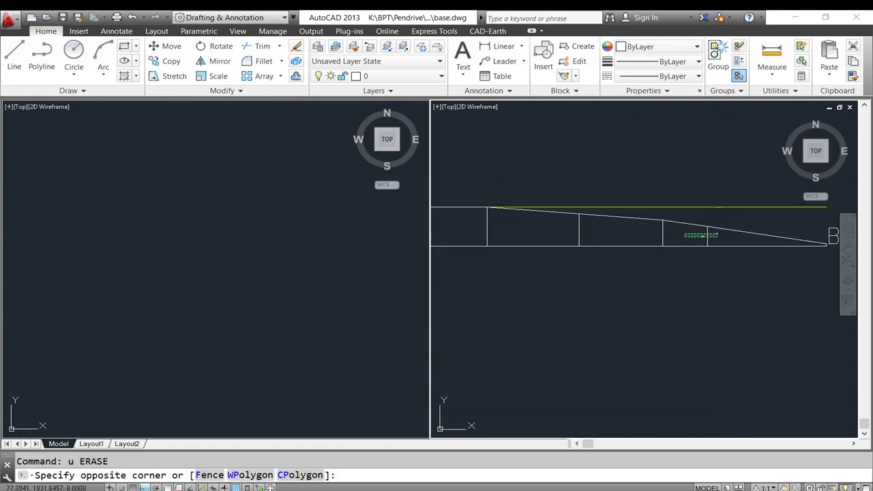
left_click(463, 234)
type("e")
key("Return")
scroll(705, 235, "down", 3)
left_click(641, 252)
left_click(639, 250)
type("e")
key("Return")
scroll(692, 238, "up", 5)
type("e")
key("Return")
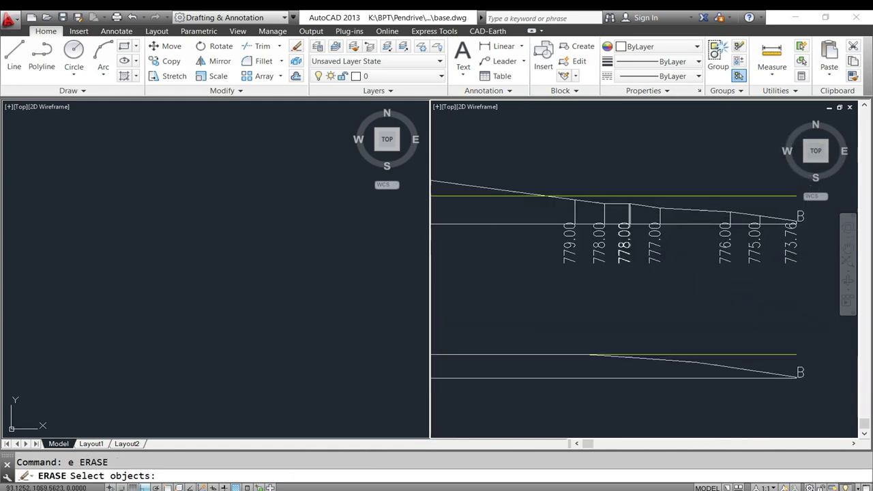
Step: Erase four vertical station lines on profile s2
scroll(768, 220, "up", 2)
left_click(767, 220)
left_click(566, 215)
middle_click_drag(582, 208, 679, 238)
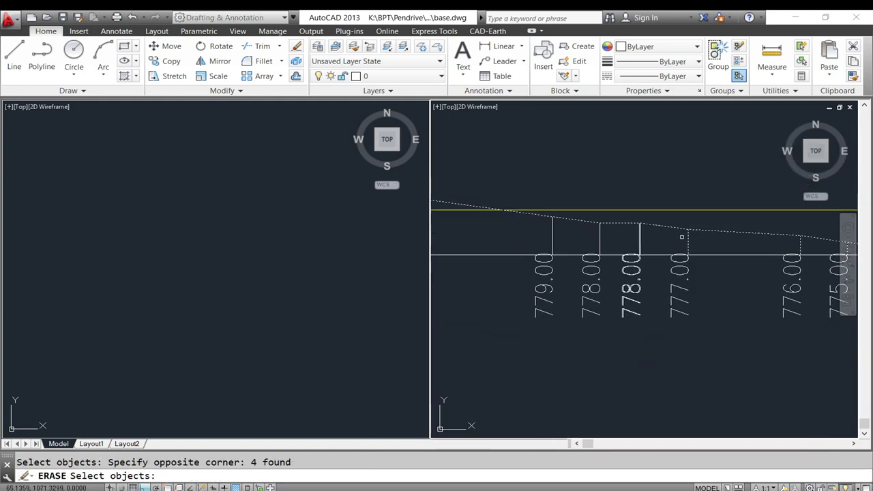
key("Return")
left_click(639, 244)
left_click(545, 225)
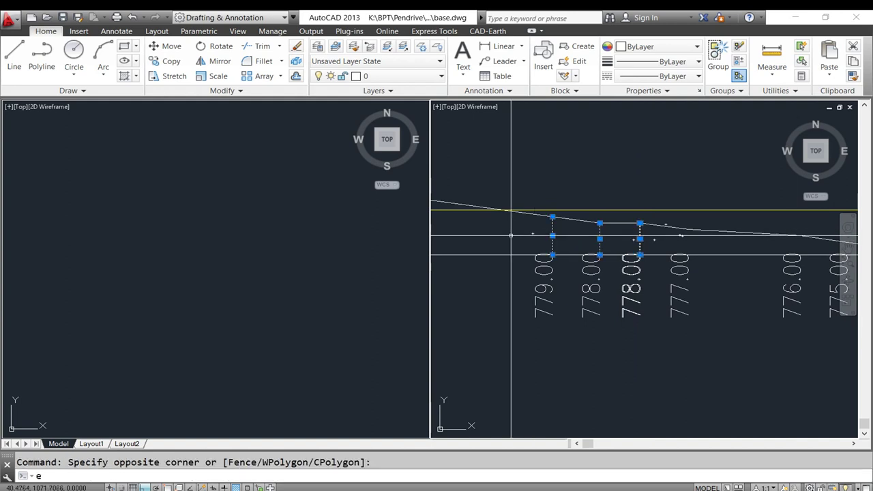
type("e")
key("Return")
Step: Erase the vertical line at profile s2's A end
middle_click_drag(477, 212, 750, 217)
left_click(525, 236)
left_click(491, 273)
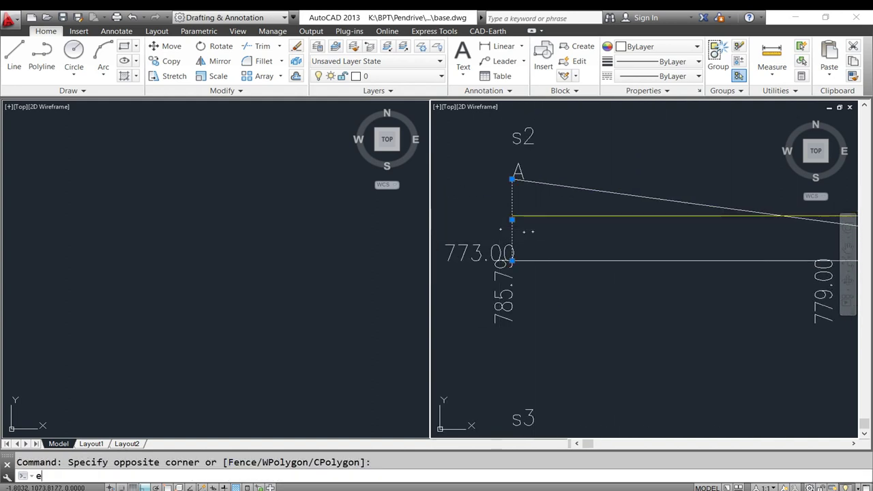
type("e")
key("Return")
scroll(520, 239, "down", 5)
middle_click_drag(495, 274, 543, 251)
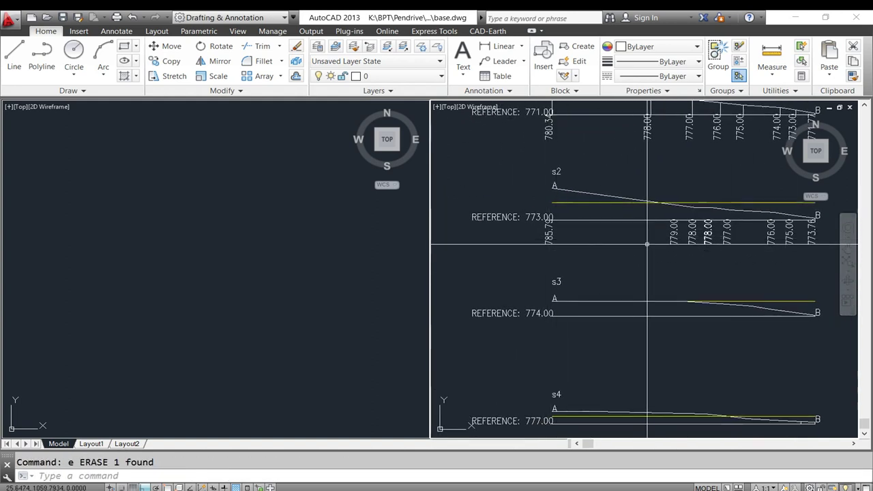
Step: Erase the elevation labels of profiles s2, s1 and s0
left_click(821, 257)
left_click(534, 231)
middle_click_drag(534, 231, 459, 310)
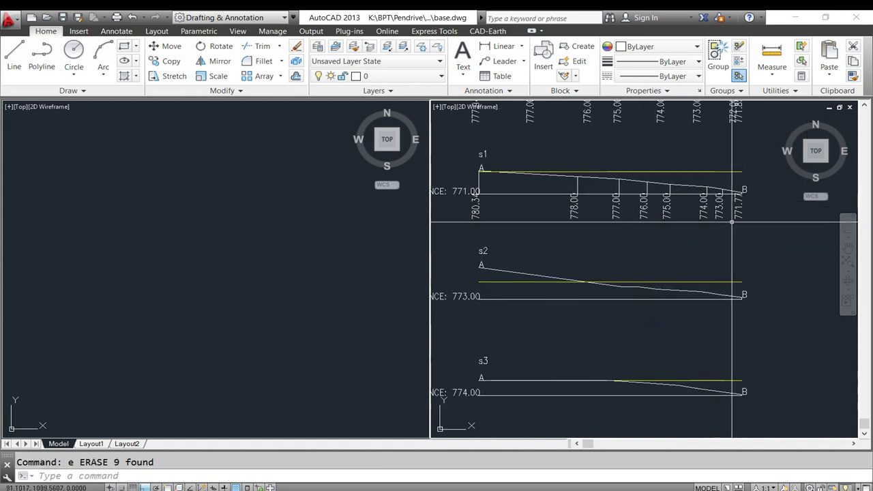
left_click(741, 231)
left_click(565, 208)
middle_click_drag(616, 195, 605, 271)
left_click(735, 211)
left_click(447, 198)
key("Return")
middle_click_drag(617, 111, 672, 214)
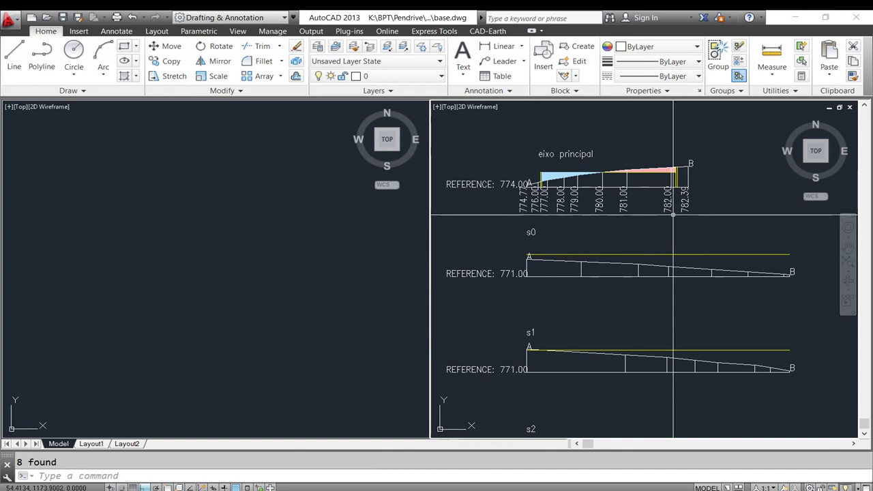
left_click(696, 176)
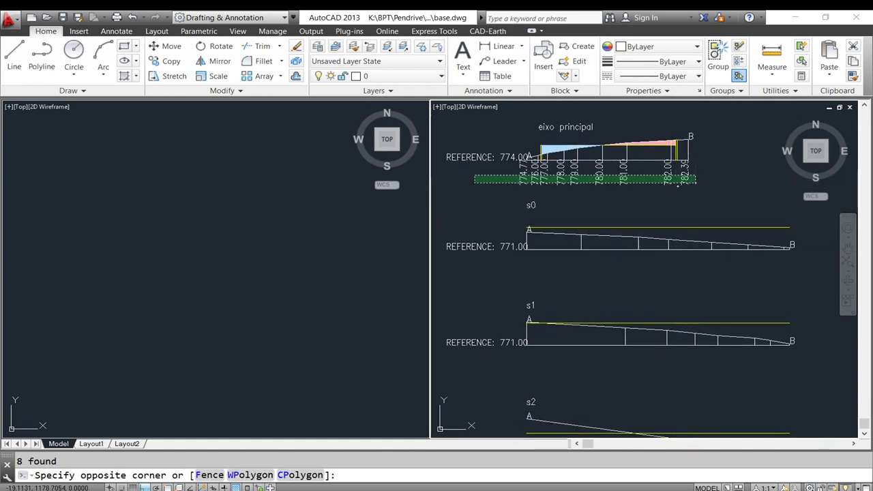
key("Escape")
Step: Erase the vertical station lines on profile s1
middle_click_drag(618, 278, 620, 211)
scroll(777, 273, "up", 3)
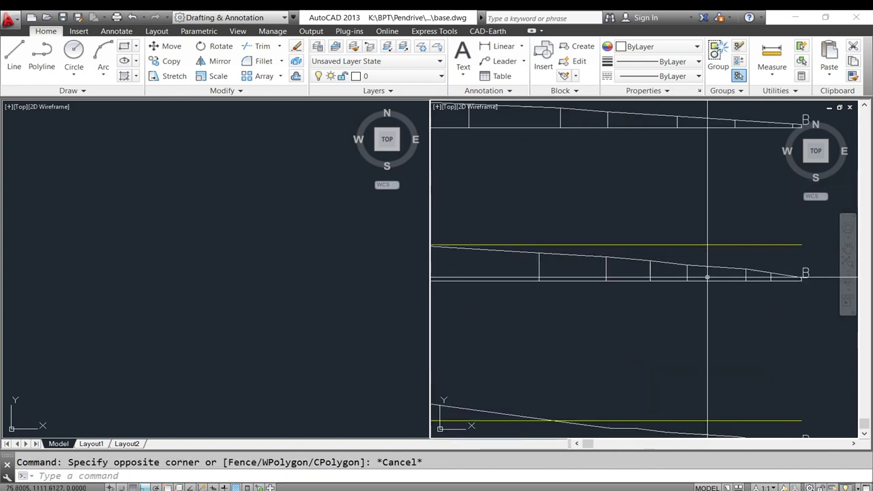
type("e")
key("Return")
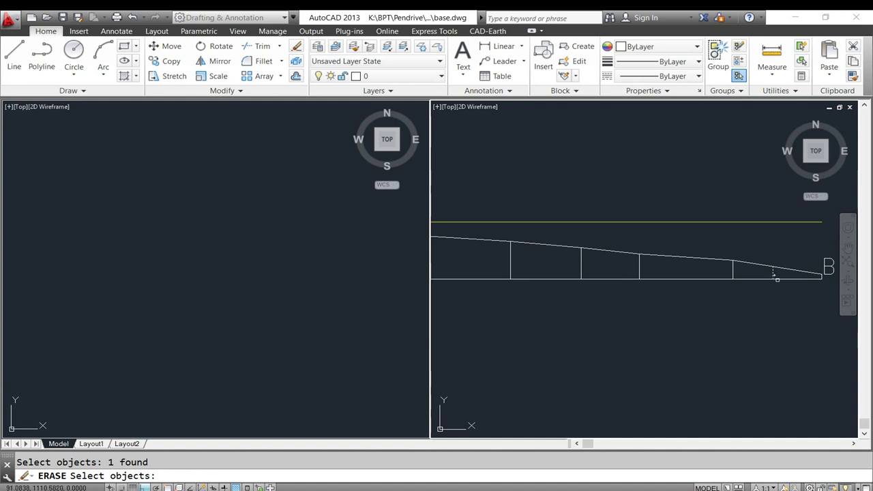
left_click(775, 273)
key("Return")
middle_click_drag(679, 273, 679, 143)
key("Return")
left_click(656, 272)
left_click(569, 260)
key("Return")
scroll(569, 260, "down", 3)
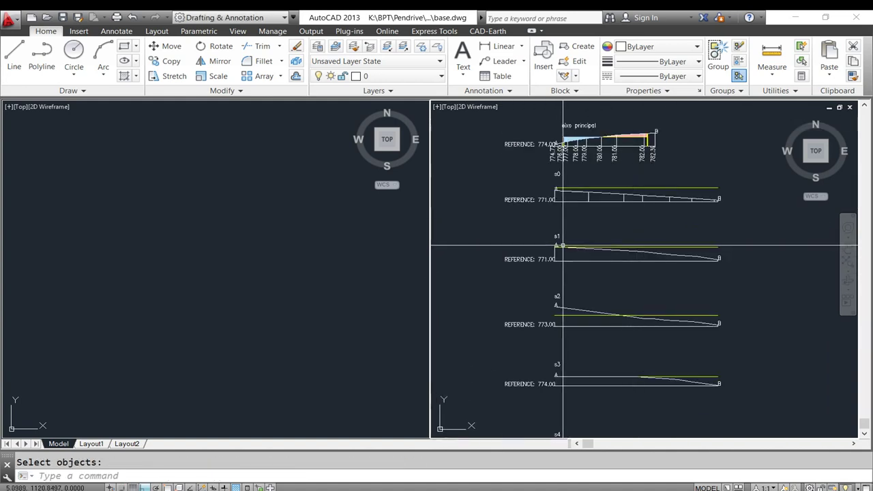
scroll(566, 245, "up", 3)
Step: Select the remaining vertical lines on profile s1 for erasing
type("e")
left_click(570, 254)
left_click(549, 239)
scroll(665, 240, "up", 5)
scroll(665, 240, "down", 1)
scroll(665, 241, "down", 3)
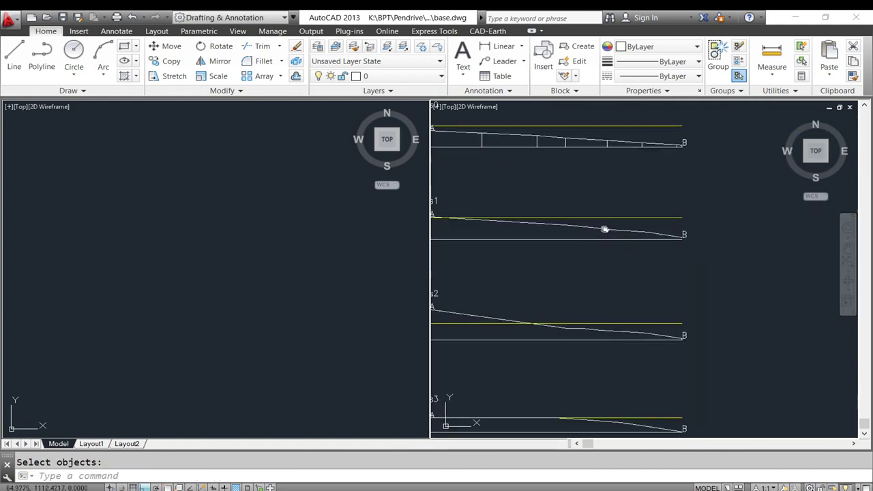
Step: Erase the vertical station lines near profile s0's B end
middle_click_drag(607, 236, 623, 293)
scroll(730, 211, "up", 4)
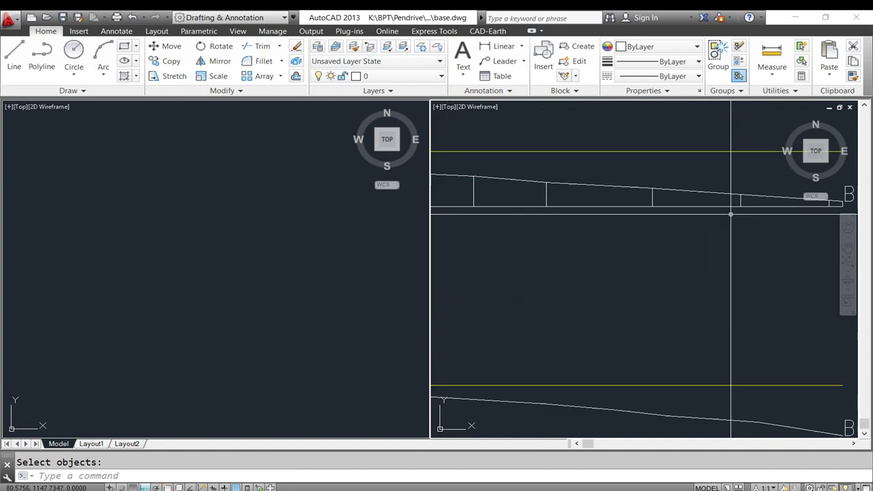
type("e")
key("Return")
scroll(762, 251, "up", 3)
left_click(636, 282)
scroll(719, 278, "down", 3)
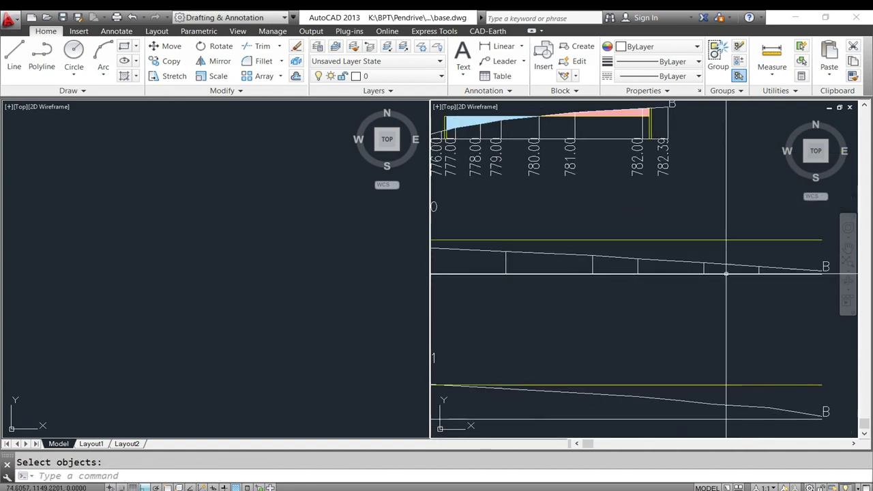
scroll(767, 269, "up", 2)
left_click(754, 270)
left_click(613, 266)
key("Return")
Step: Erase the last remaining vertical line on profile s0
type("e")
key("Return")
scroll(715, 273, "up", 2)
left_click(715, 273)
left_click(594, 275)
scroll(608, 304, "down", 3)
scroll(608, 304, "down", 2)
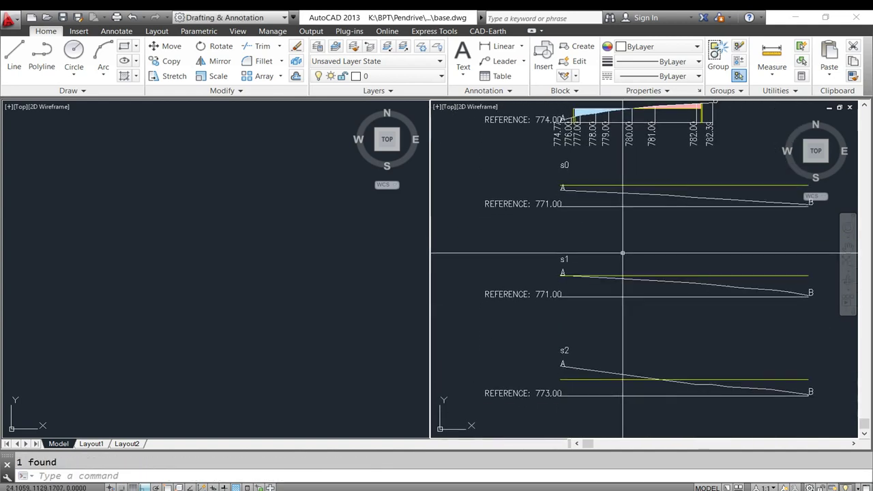
scroll(620, 255, "down", 3)
left_click(220, 214)
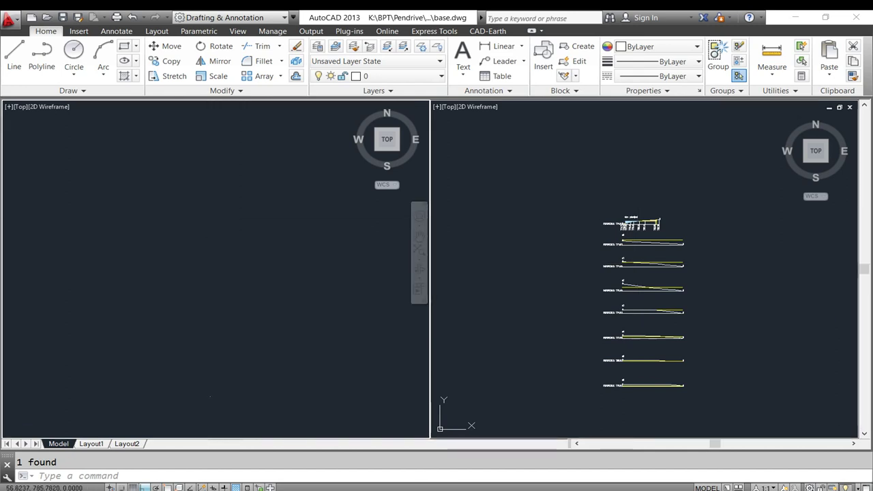
Step: Start MATCHPROP (MA) using a contour line in the left view as source
middle_click(253, 196)
middle_click(253, 196)
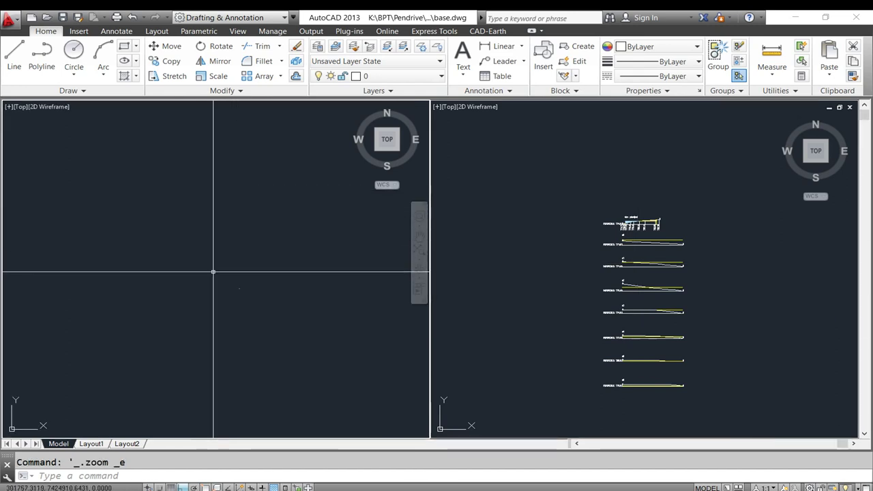
scroll(261, 315, "up", 3)
scroll(307, 347, "up", 3)
scroll(205, 286, "up", 3)
middle_click_drag(186, 266, 132, 200)
type("ma")
key("Return")
left_click(221, 206)
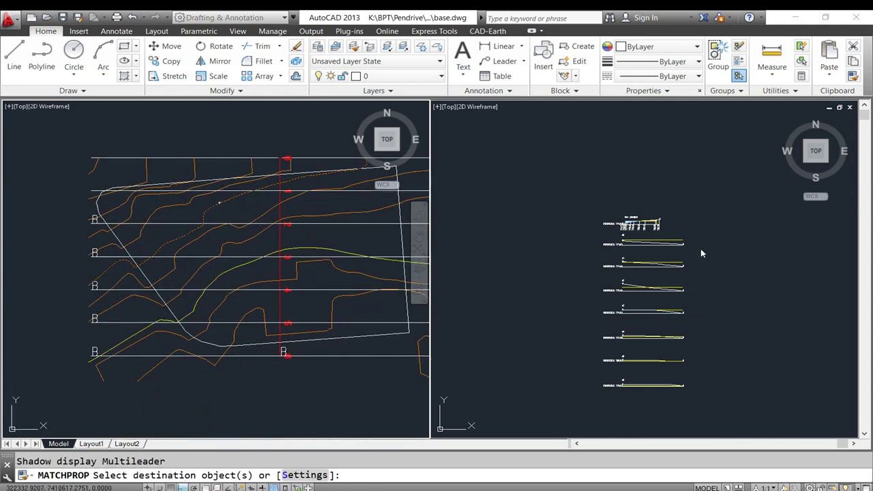
Step: Apply the source line's properties to the s4–s6 profile lines in the right view
scroll(661, 249, "up", 4)
middle_click_drag(636, 244, 635, 218)
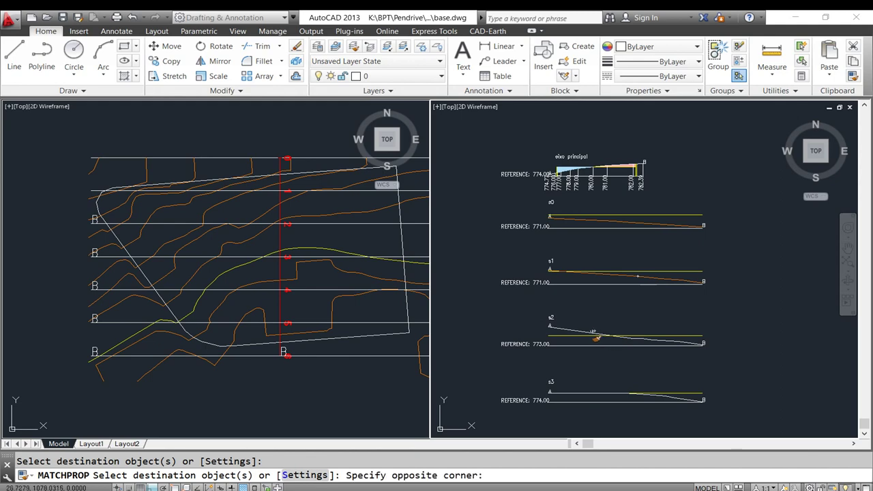
middle_click_drag(579, 292, 575, 255)
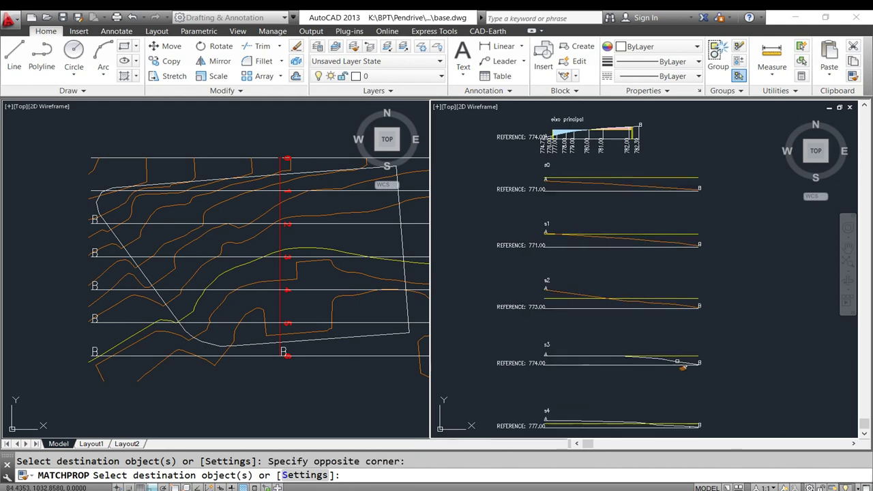
scroll(677, 368, "up", 3)
scroll(665, 355, "down", 3)
scroll(613, 335, "up", 3)
scroll(651, 263, "up", 2)
scroll(644, 260, "down", 3)
scroll(620, 351, "up", 3)
scroll(614, 340, "down", 3)
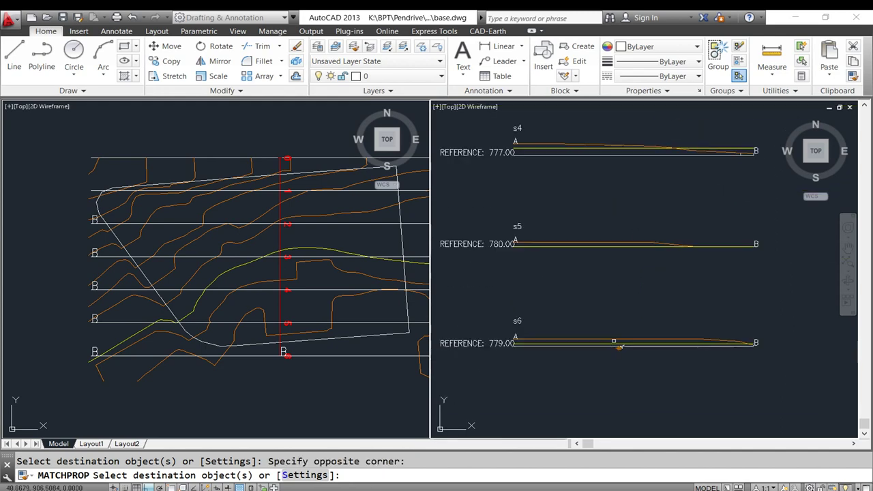
key("Return")
scroll(617, 321, "down", 2)
scroll(611, 288, "up", 2)
scroll(617, 279, "down", 2)
scroll(624, 272, "up", 2)
scroll(624, 272, "down", 3)
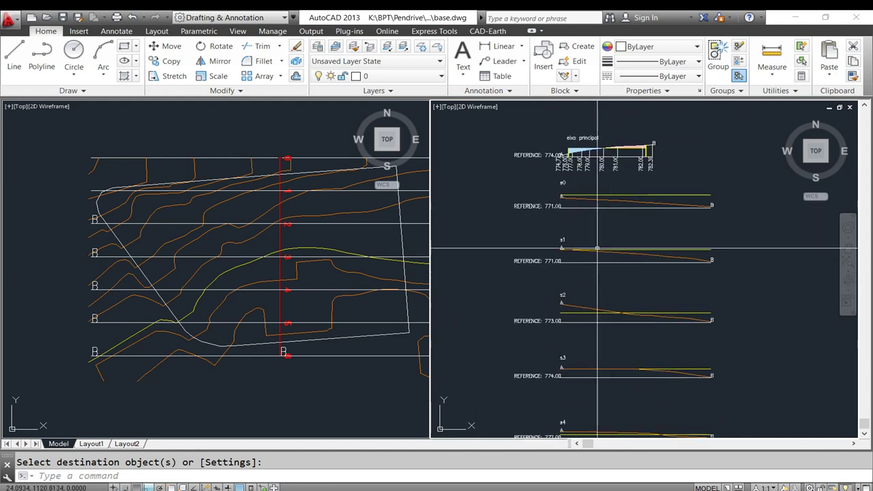
scroll(570, 232, "up", 1)
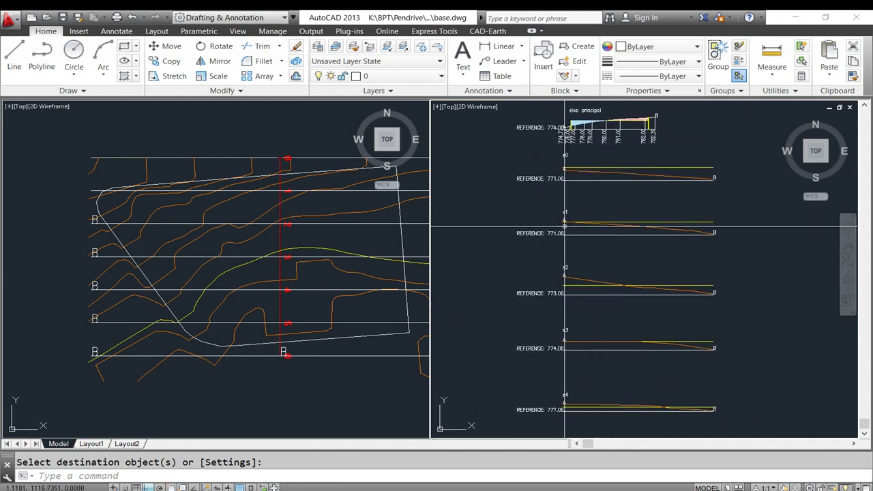
scroll(562, 226, "up", 4)
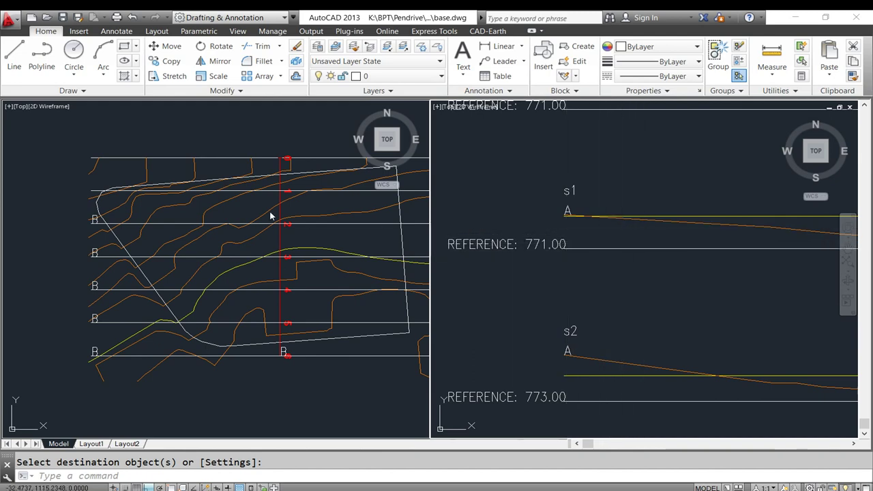
Step: Copy the B end label with endpoint snaps onto the s1 and s0 section lines in the plan
mouse_move(179, 199)
middle_mouse_down()
mouse_move(111, 214)
mouse_move(120, 230)
middle_mouse_up()
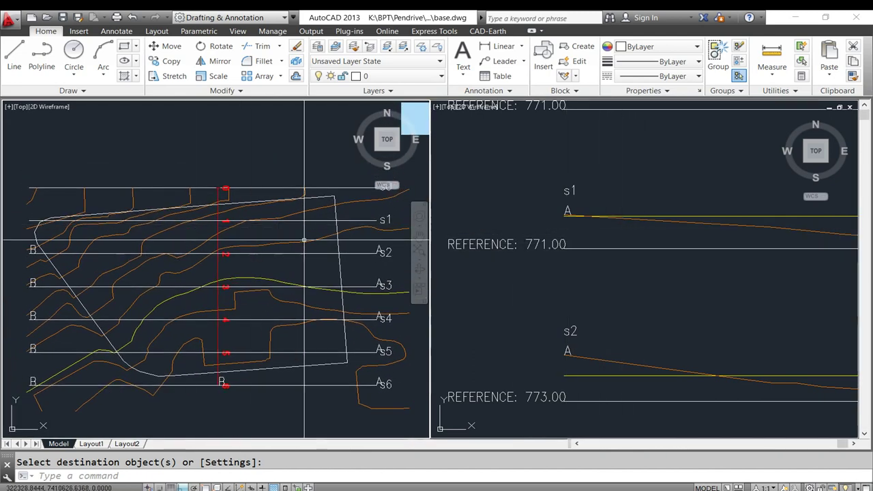
left_click(377, 250)
key("Return")
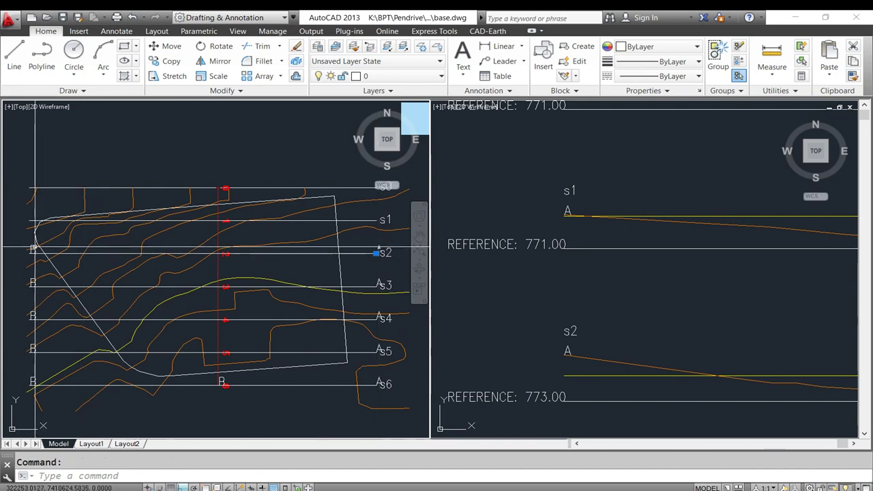
type("co")
key("Return")
scroll(71, 257, "up", 4)
type("end")
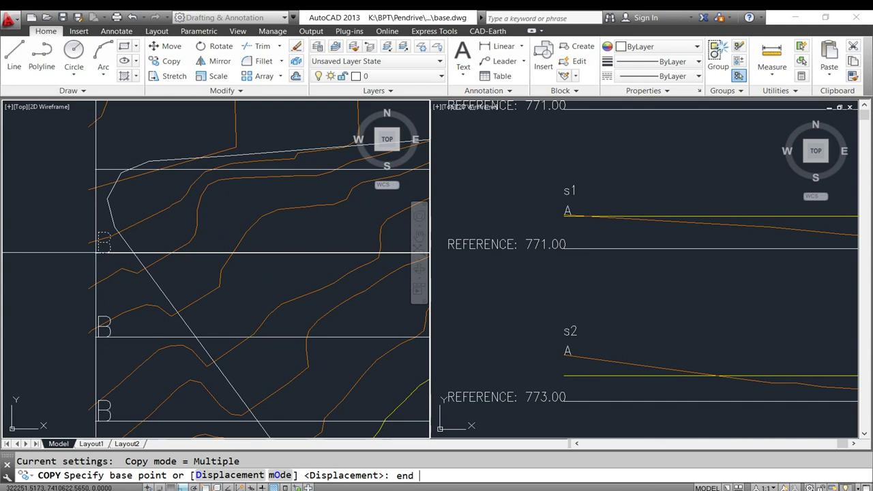
key("Return")
left_click(96, 252)
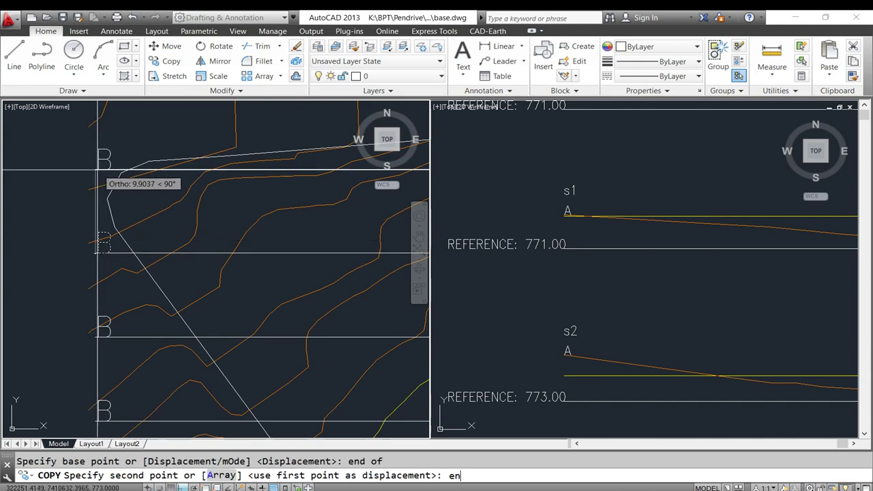
left_click(95, 169)
type("end")
key("Return")
left_click(124, 182)
scroll(177, 208, "down", 7)
key("Escape")
Step: Pan and zoom to bring the eixo principal profile and the plan sections into view
scroll(179, 212, "up", 2)
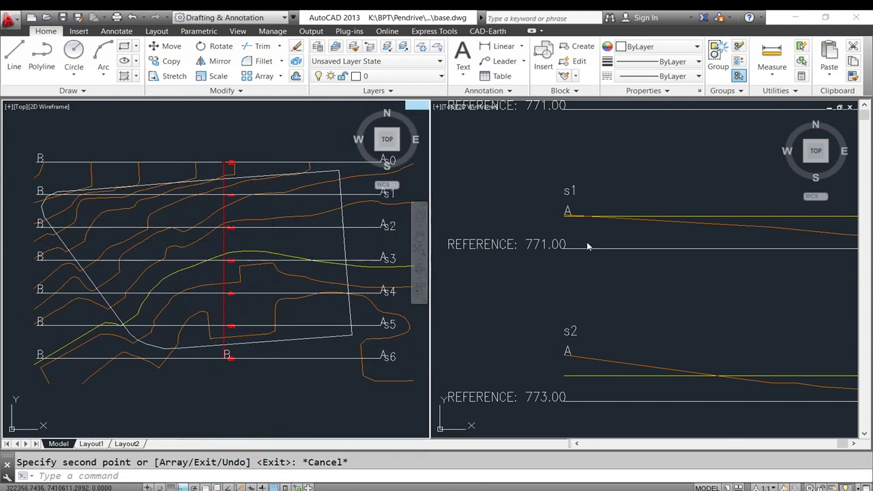
scroll(550, 257, "down", 3)
mouse_move(559, 212)
middle_mouse_down()
mouse_move(545, 251)
mouse_move(547, 227)
middle_mouse_up()
scroll(552, 263, "up", 2)
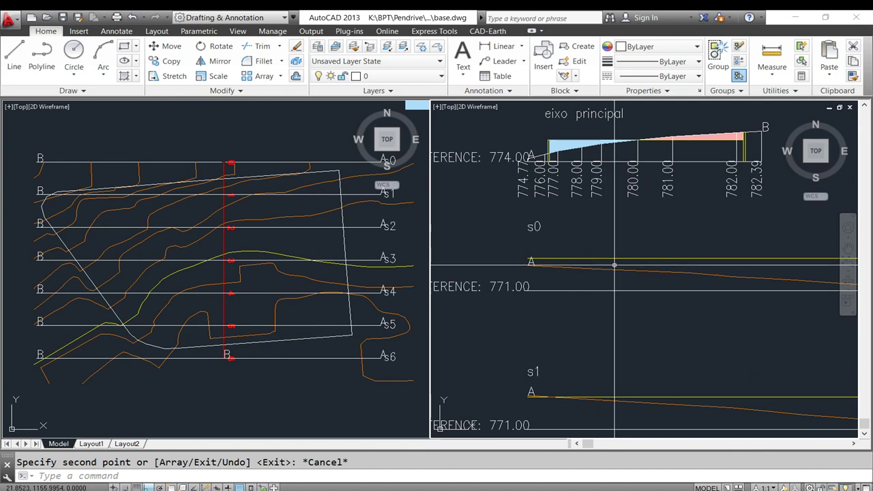
scroll(232, 164, "up", 2)
scroll(204, 185, "up", 1)
scroll(183, 198, "up", 1)
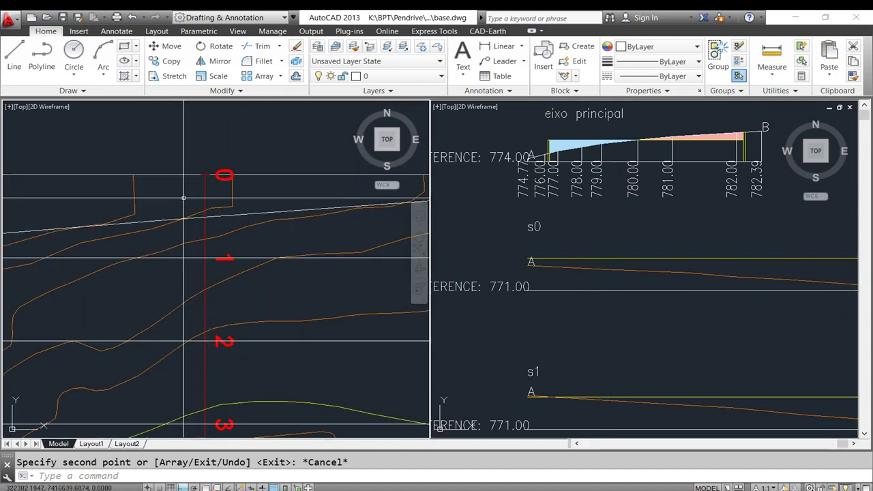
scroll(204, 199, "down", 1)
scroll(259, 203, "down", 1)
scroll(612, 267, "down", 1)
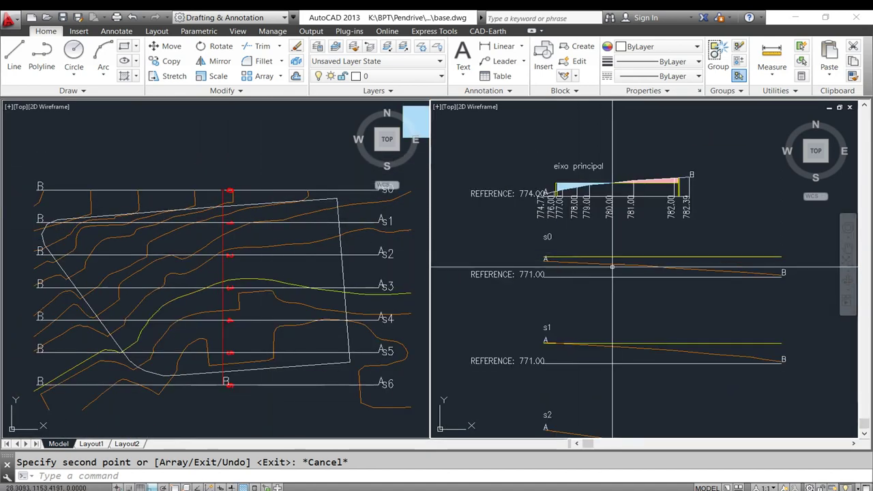
middle_click_drag(609, 270, 603, 215)
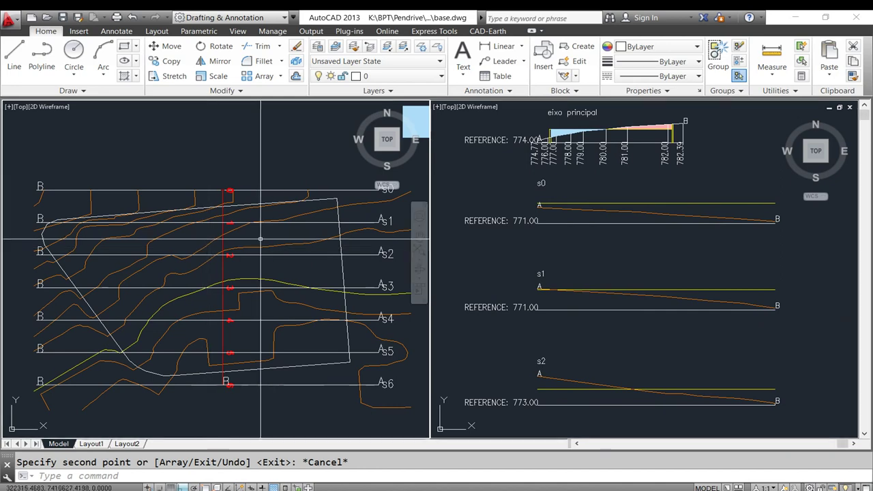
middle_click_drag(251, 240, 258, 243)
scroll(102, 238, "up", 1)
scroll(95, 245, "up", 1)
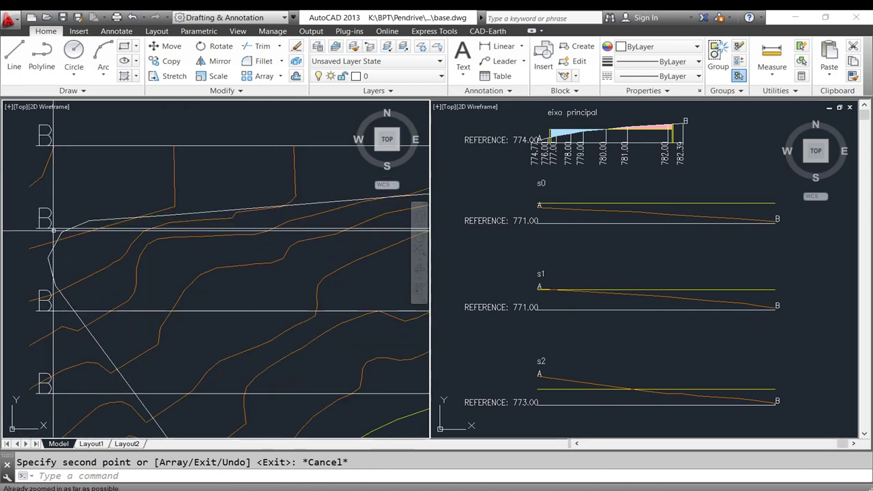
scroll(94, 248, "up", 1)
Step: Draw a helper circle around the s1 B label and move it onto the s1 profile's B end
type("c")
key("Return")
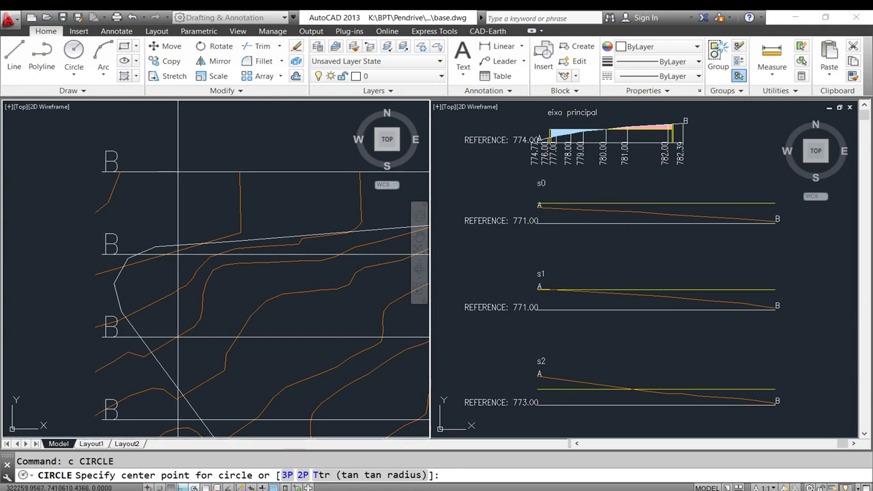
right_click(217, 487)
left_click(235, 470)
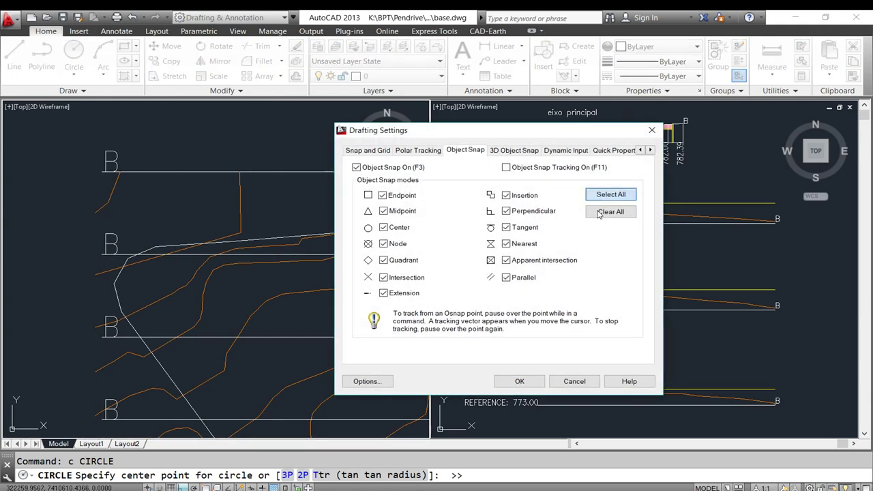
left_click(518, 381)
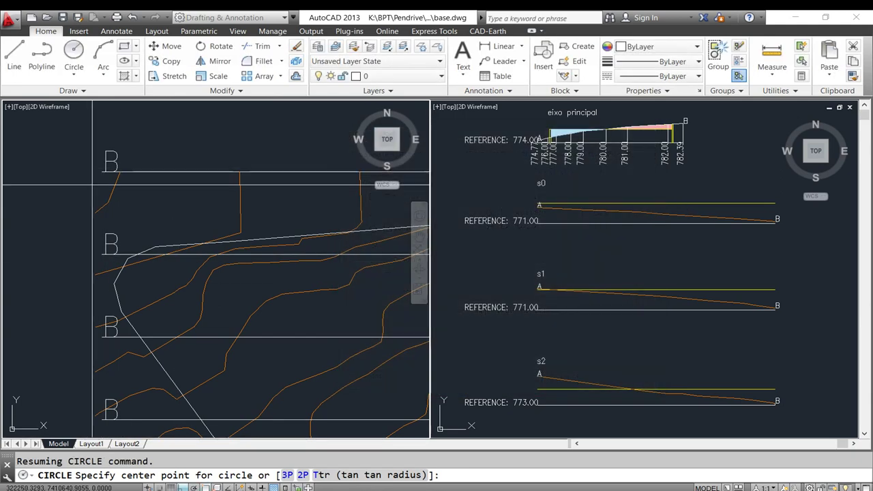
left_click(102, 253)
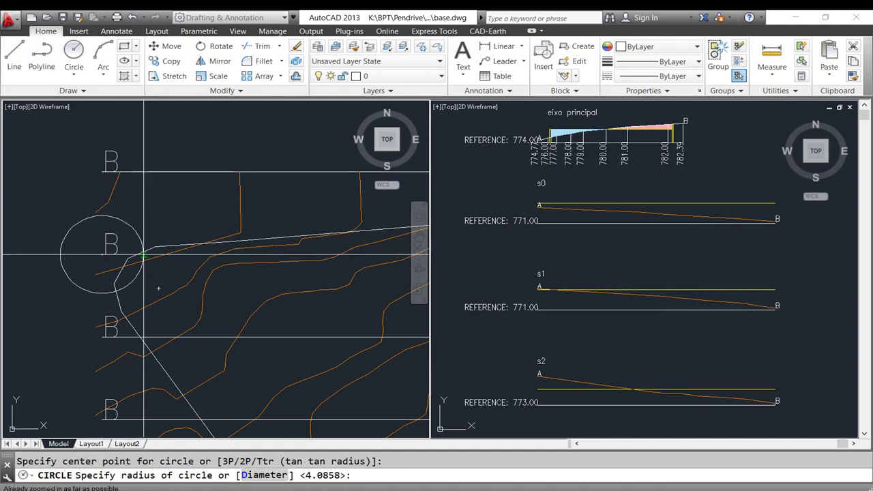
left_click(132, 254)
left_click(131, 253)
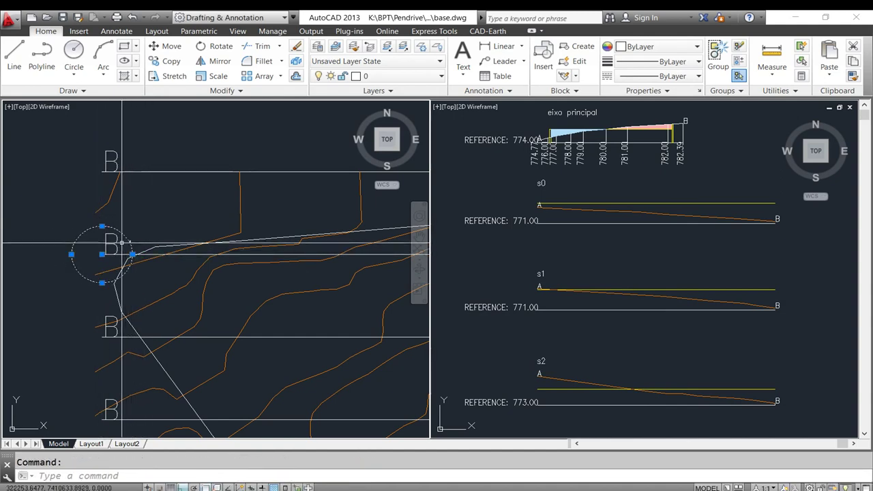
left_click(101, 254)
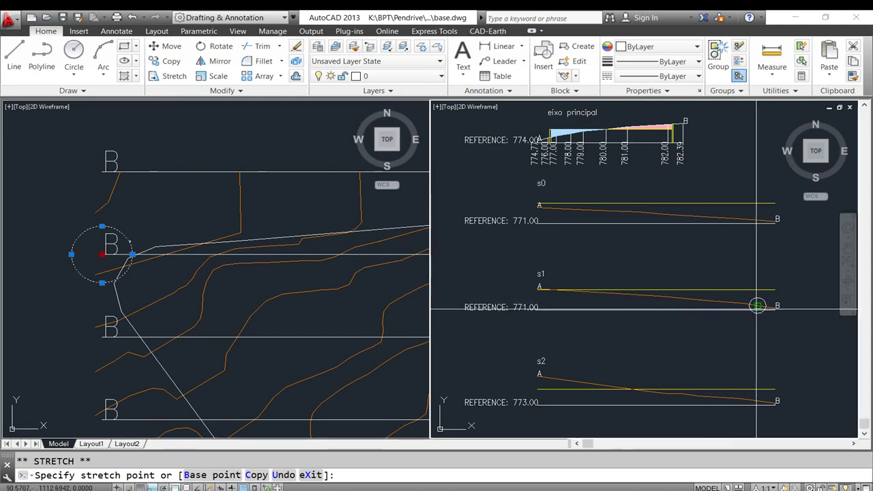
scroll(708, 293, "up", 5)
scroll(709, 293, "down", 2)
left_click(708, 293)
key("Escape")
scroll(712, 294, "up", 3)
Step: Draw a vertical line from the profile's B end up to the design line
type("l")
key("Return")
left_click(717, 295)
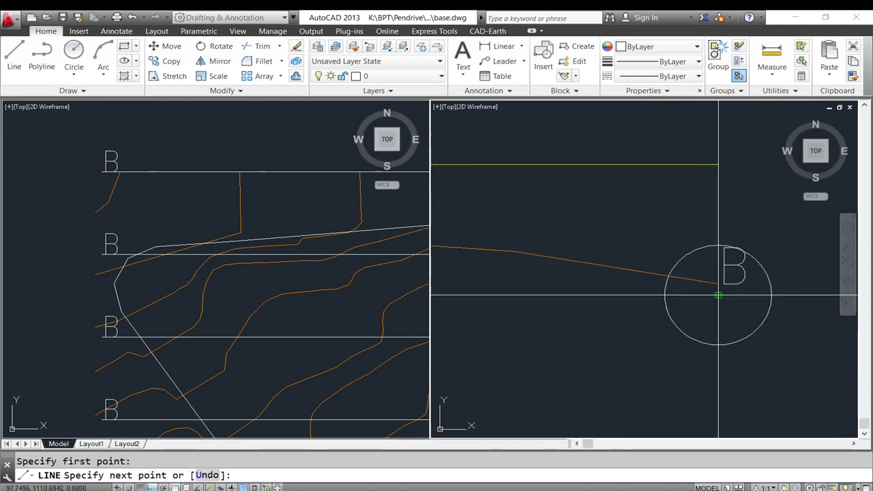
scroll(716, 293, "down", 3)
scroll(717, 244, "down", 2)
scroll(716, 238, "up", 5)
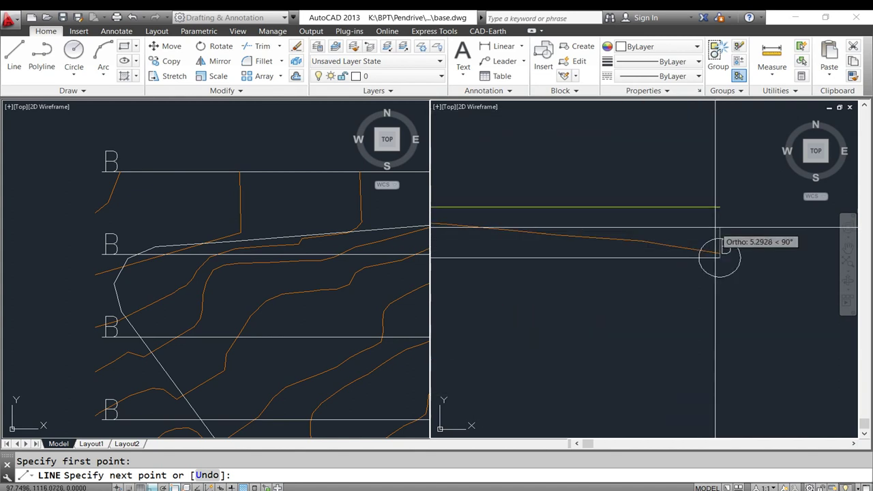
left_click(720, 208)
key("Escape")
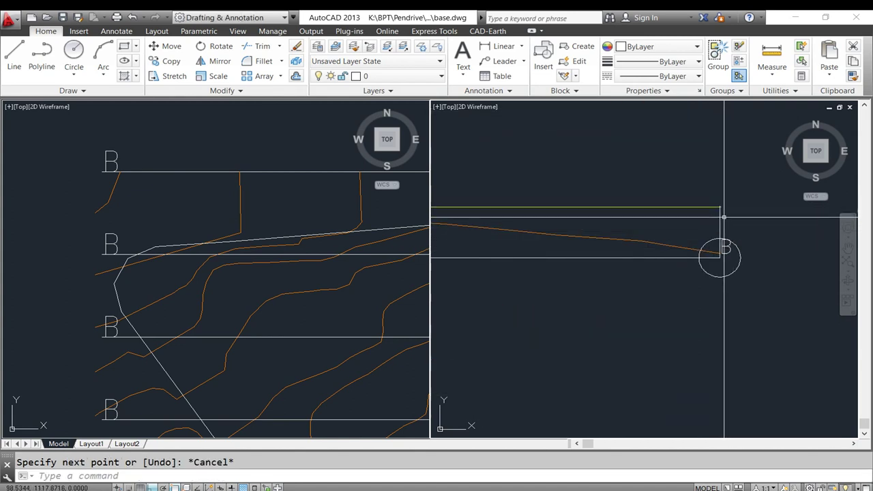
Step: Offset the vertical end line 0.5 to the outer side
type("o")
key("Return")
type(".")
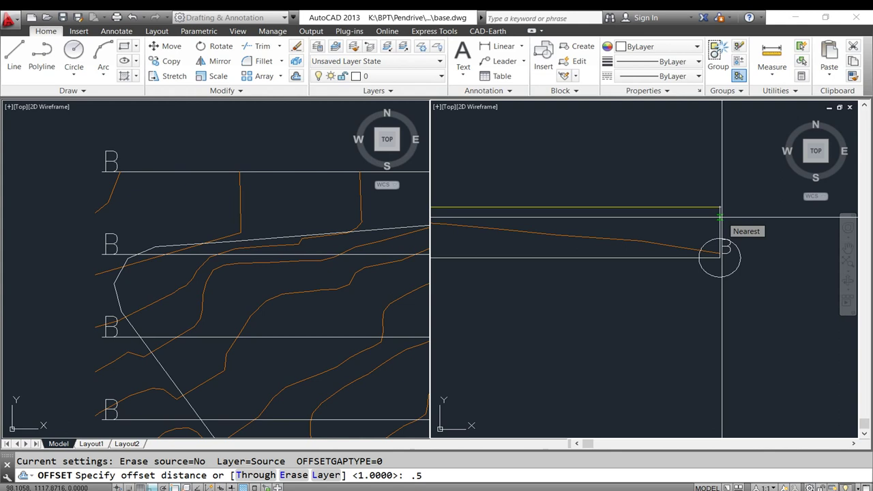
key("Return")
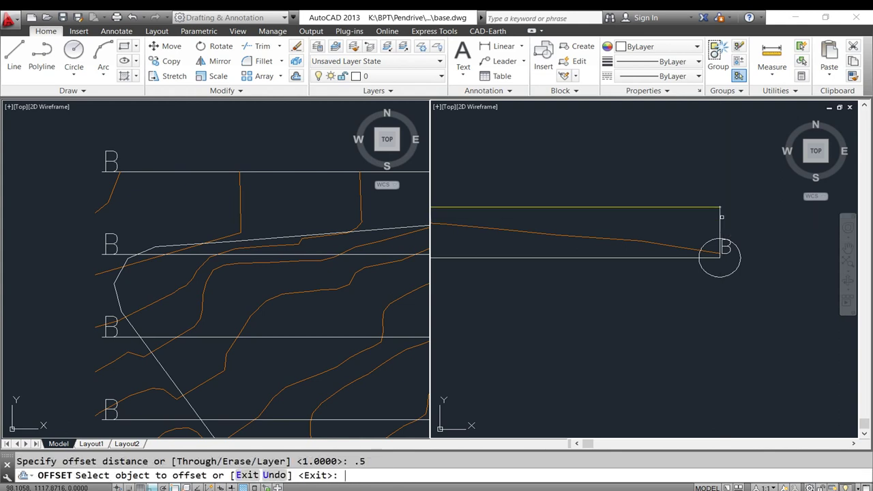
left_click(720, 217)
scroll(719, 216, "up", 2)
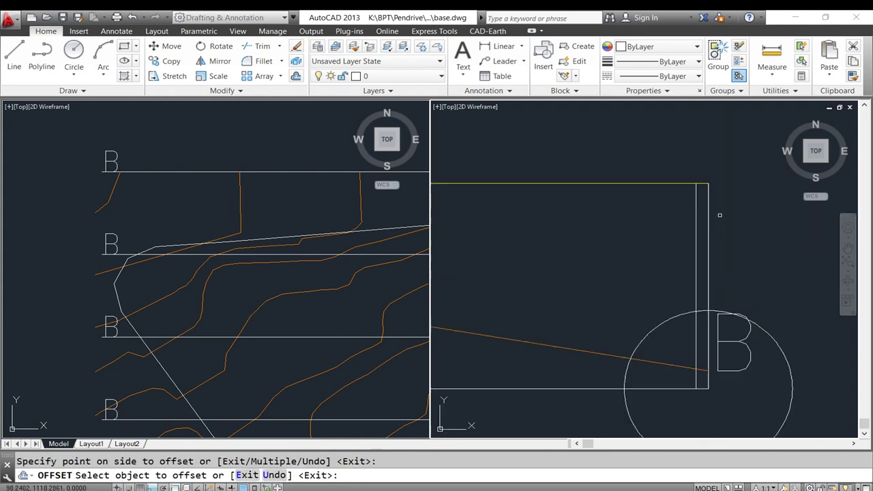
left_click(702, 218)
key("Escape")
Step: Match the offset line's properties to the yellow design line with MATCHPROP
type("ma")
key("Return")
left_click(702, 195)
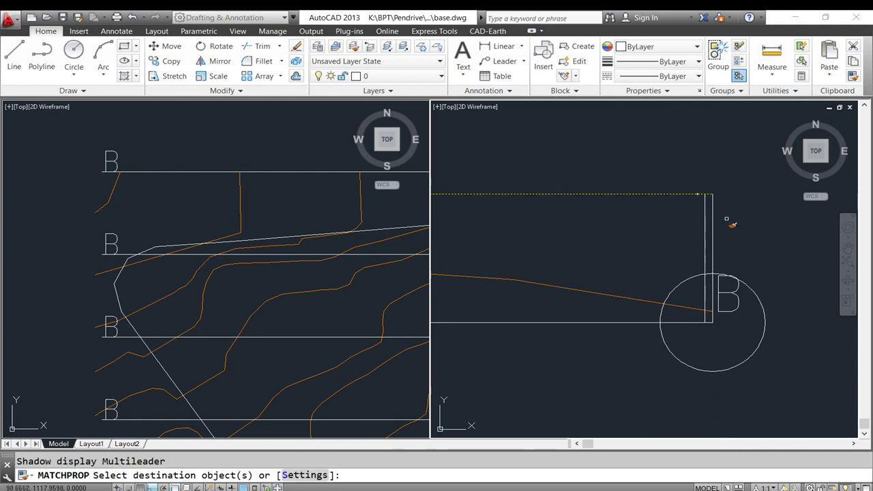
scroll(679, 220, "down", 2)
key("Return")
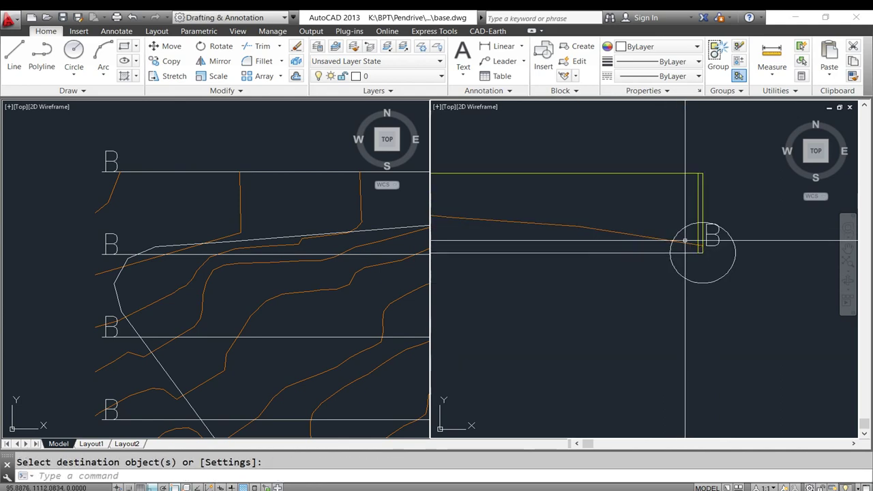
key("Escape")
Step: Erase the helper circle at the B end
left_click(675, 240)
type("e")
key("Return")
left_click(184, 195)
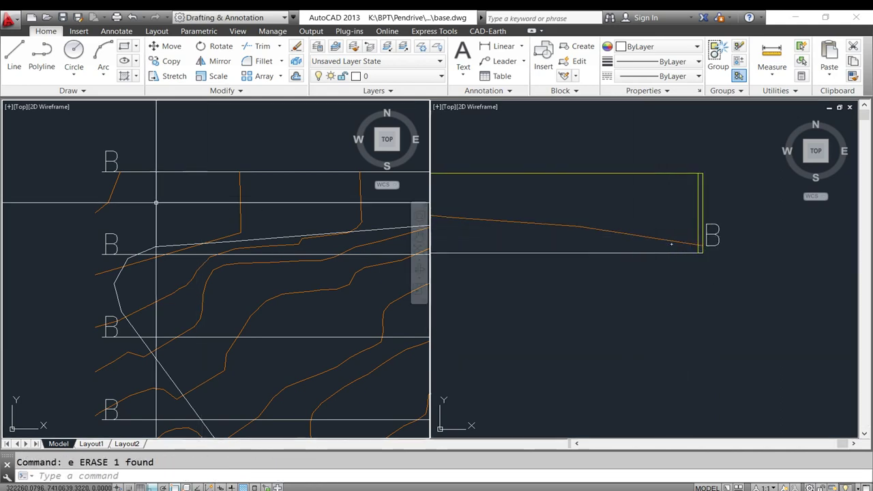
scroll(171, 239, "down", 5)
scroll(326, 237, "up", 6)
type("c")
key("Return")
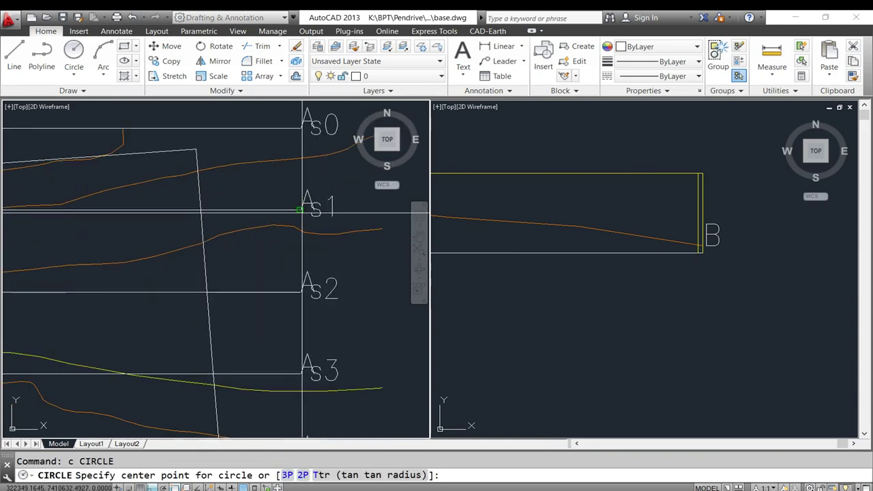
Step: Draw a helper circle at the s1 section end and move it to the s1 reference line start
left_click(299, 209)
left_click(200, 210)
left_click(209, 195)
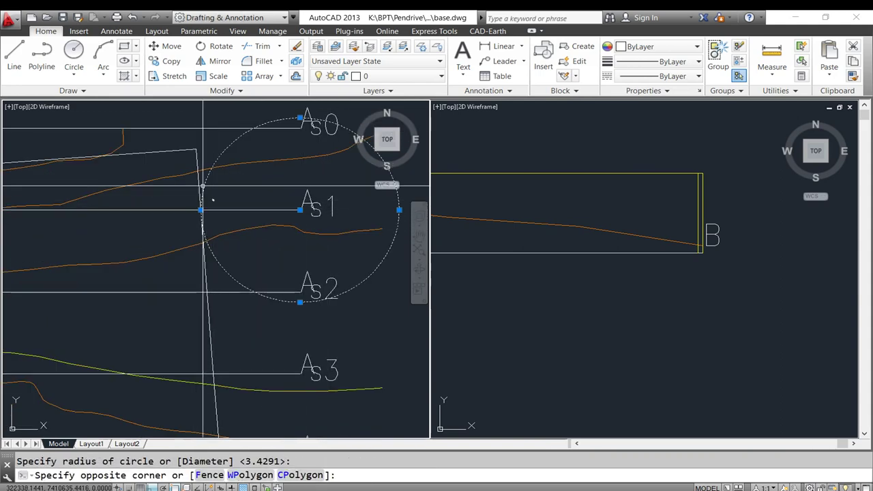
left_click(300, 209)
scroll(675, 245, "up", 3)
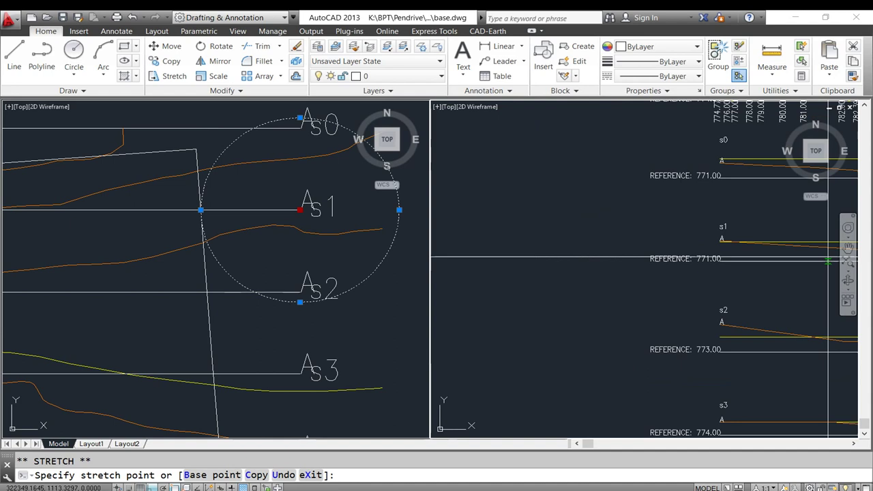
scroll(716, 255, "up", 3)
scroll(614, 266, "up", 2)
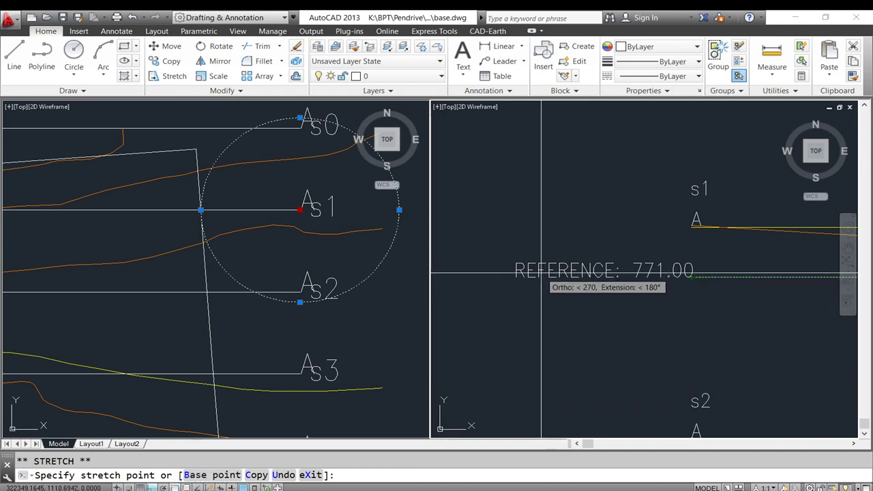
key("F8")
left_click(691, 275)
scroll(682, 258, "up", 1)
scroll(600, 293, "up", 3)
key("Escape")
Step: Draw a vertical end line from the reference line up to the ground line under A
type("l")
key("Return")
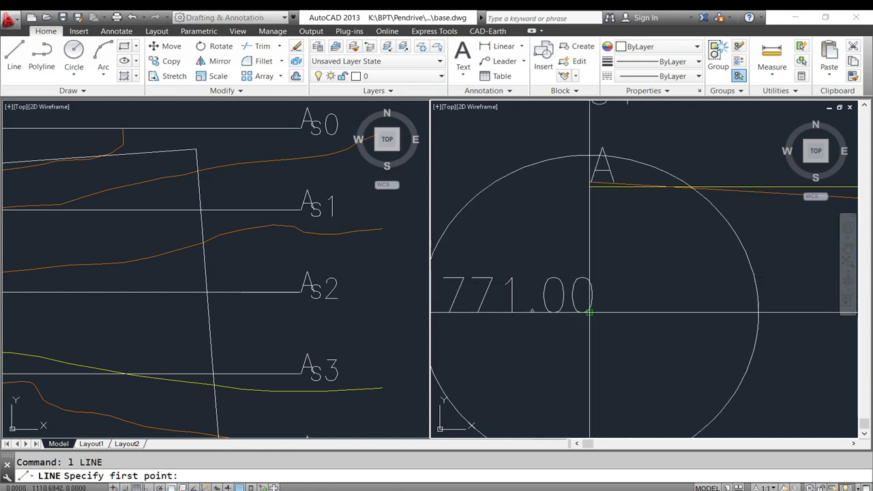
left_click(589, 311)
scroll(573, 163, "up", 2)
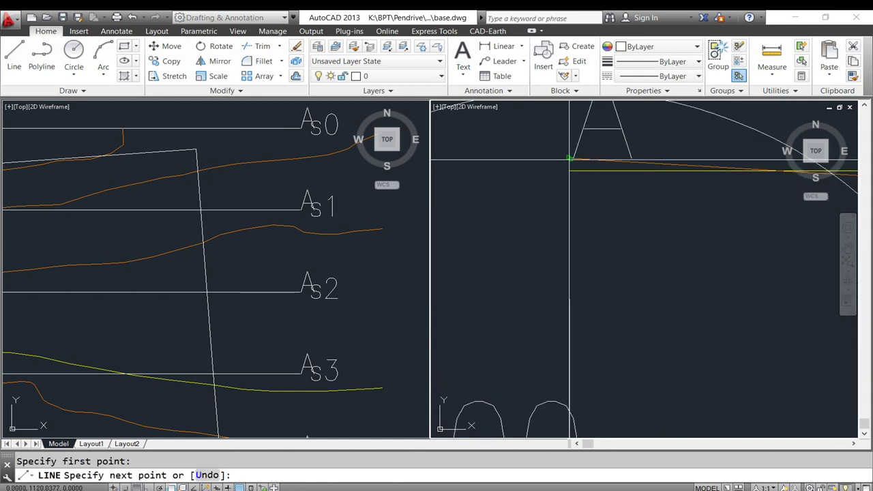
left_click(569, 171)
key("Escape")
left_click(563, 181)
left_click(566, 176)
left_click(569, 171)
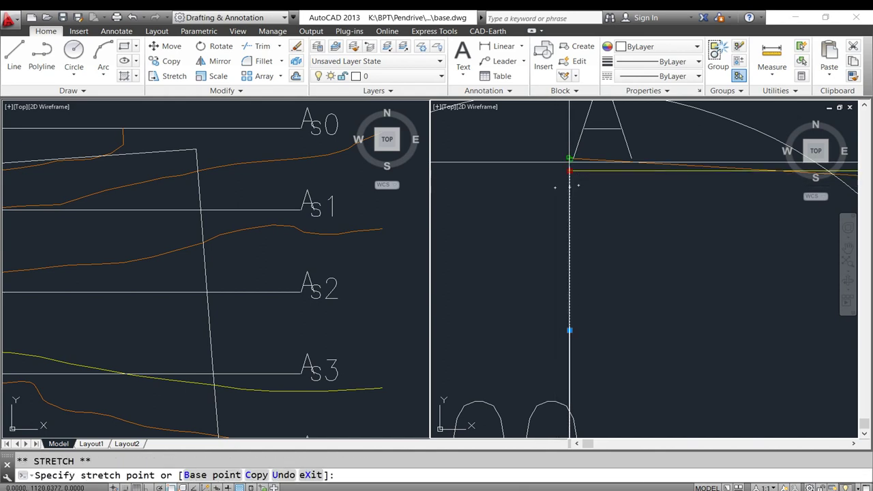
key("Escape")
scroll(565, 184, "down", 4)
Step: Offset the A end line 0.5 to the right
type("o")
key("Return")
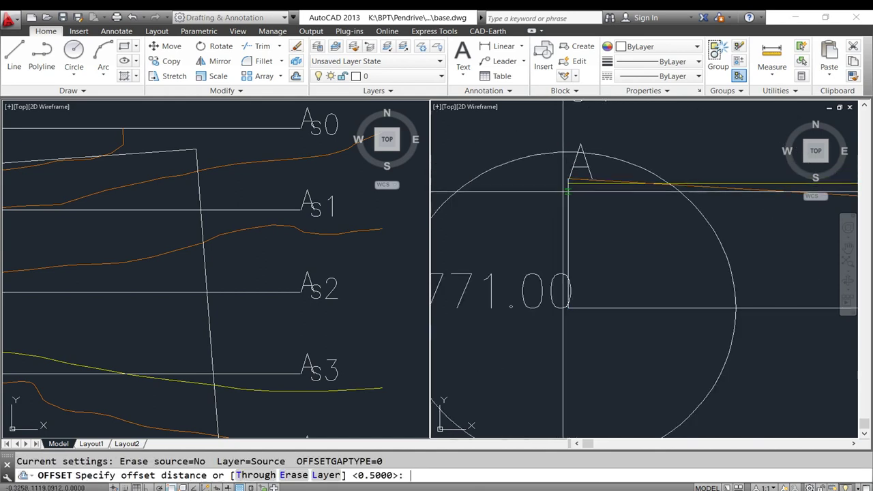
key("Return")
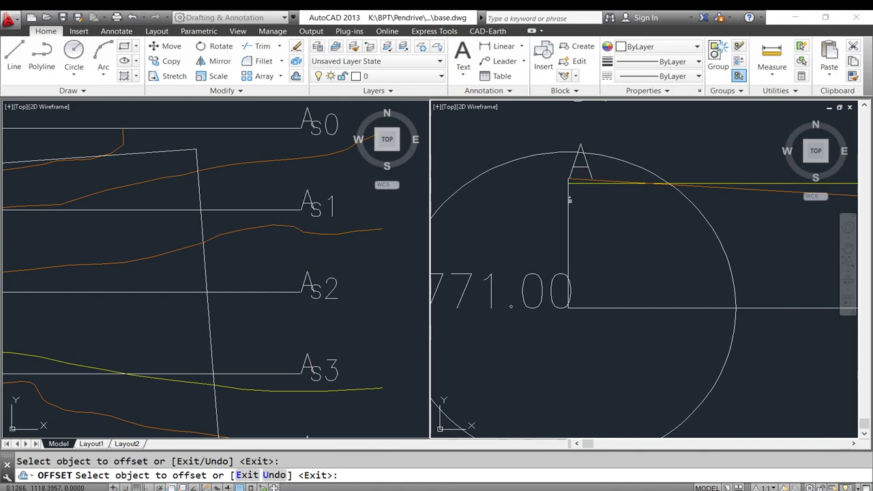
left_click(569, 198)
left_click(581, 204)
key("Return")
Step: Give the A end lines the yellow line's properties with MATCHPROP
type("ma")
key("Return")
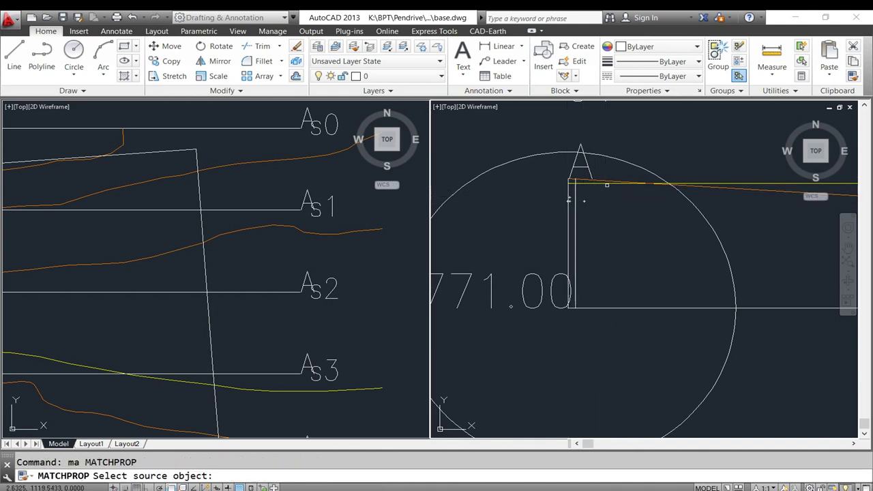
left_click(605, 184)
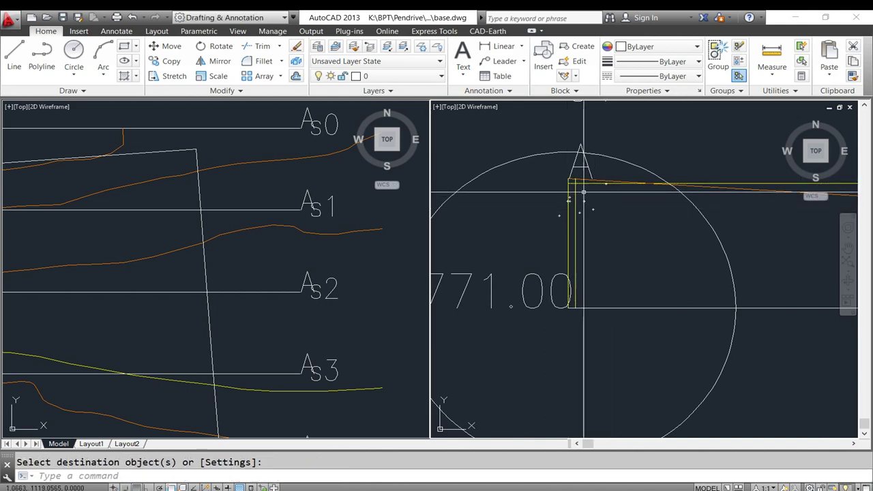
scroll(596, 178, "up", 4)
left_click(531, 195)
left_click(526, 196)
scroll(526, 196, "down", 3)
key("Escape")
scroll(463, 230, "up", 3)
scroll(464, 231, "down", 3)
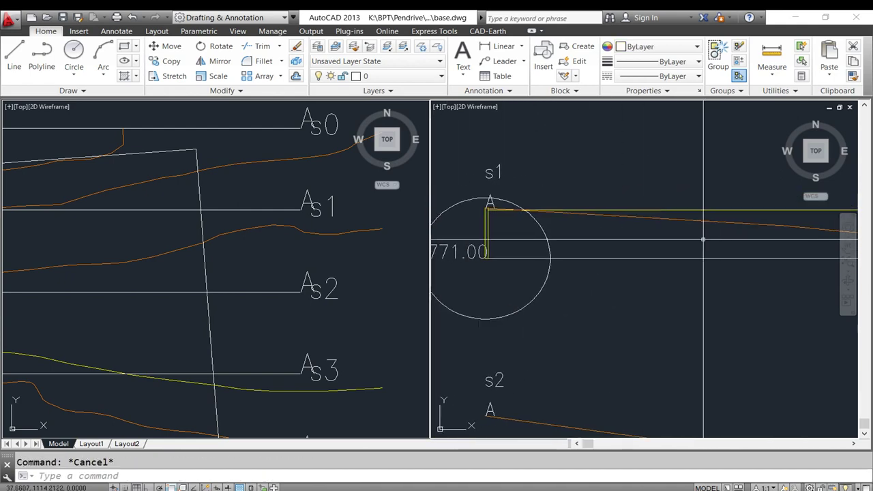
scroll(545, 246, "down", 2)
Step: Erase the helper circle at the A end
left_click(603, 245)
type("e")
key("Return")
mouse_move(648, 253)
middle_mouse_down()
mouse_move(613, 276)
mouse_move(607, 197)
middle_mouse_up()
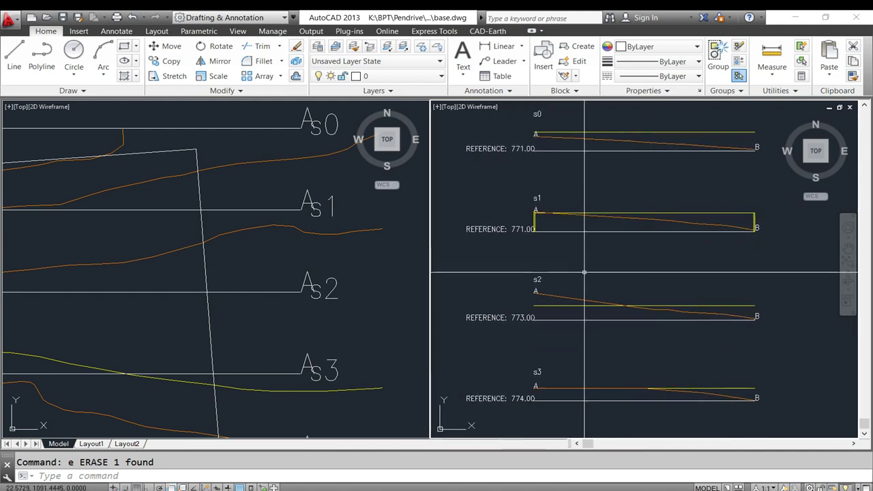
Step: Shift the plan view to show all sections, abandoning a first helper circle and undoing a view change
middle_click_drag(531, 305, 540, 283)
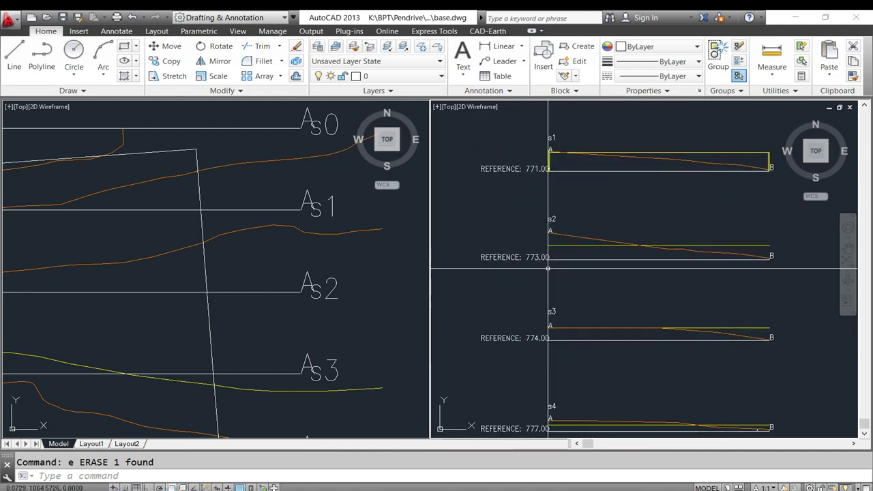
scroll(550, 259, "up", 2)
left_click(300, 251)
scroll(303, 247, "down", 4)
scroll(314, 241, "up", 2)
middle_click_drag(314, 241, 366, 240)
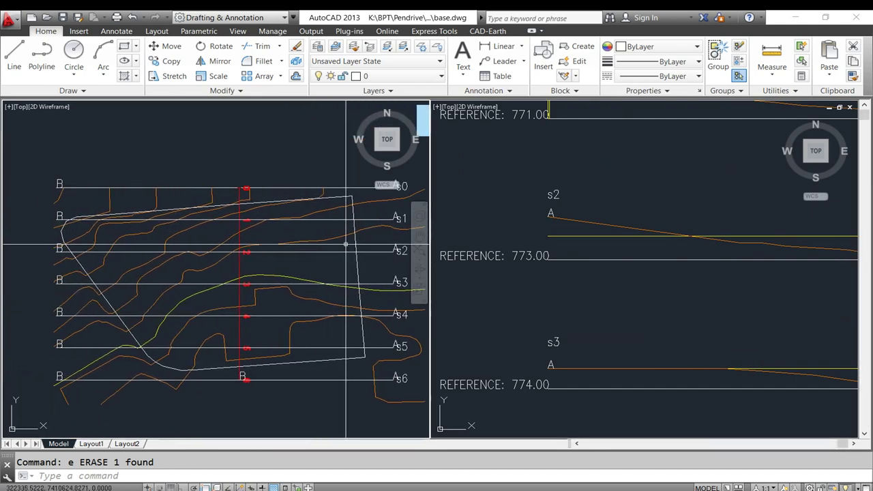
scroll(344, 247, "up", 1)
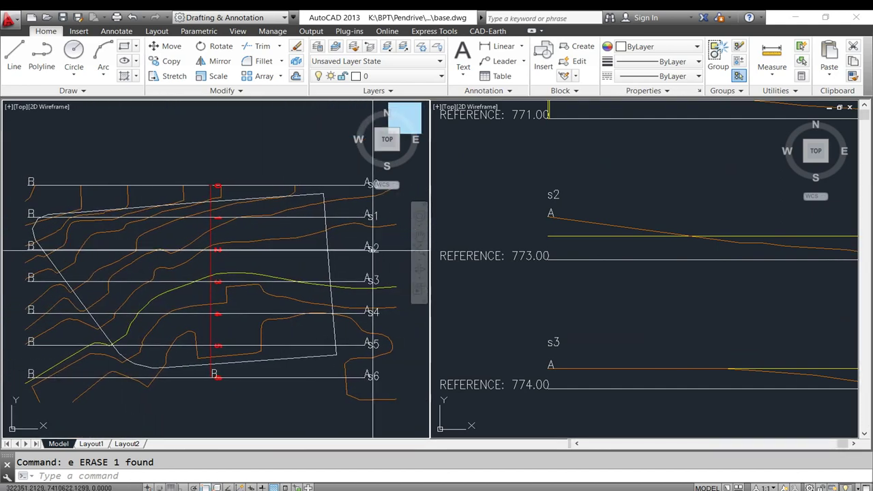
scroll(344, 247, "up", 3)
type("c")
key("Return")
left_click(344, 247)
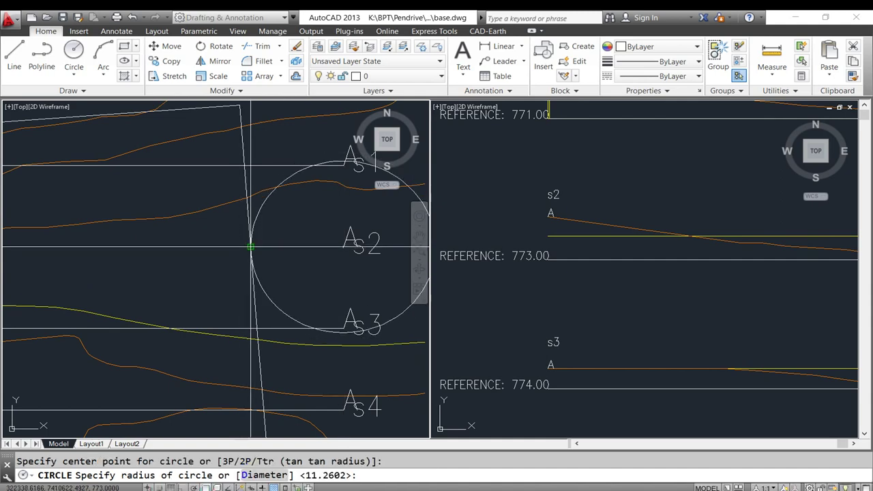
key("Escape")
scroll(249, 239, "down", 5)
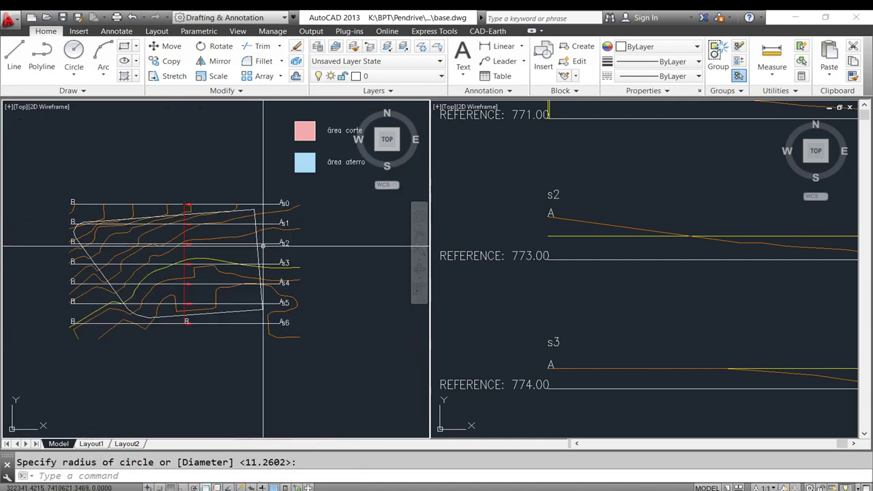
key("Escape")
type("u")
key("Return")
Step: Draw a helper circle centred on the s1 section end in the plan view
scroll(230, 153, "down", 10)
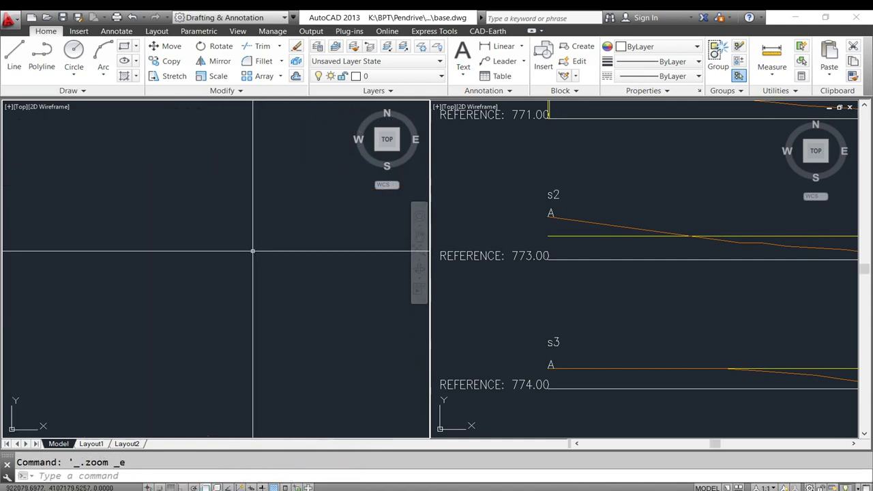
scroll(286, 266, "up", 5)
scroll(312, 282, "up", 2)
type("c")
key("Return")
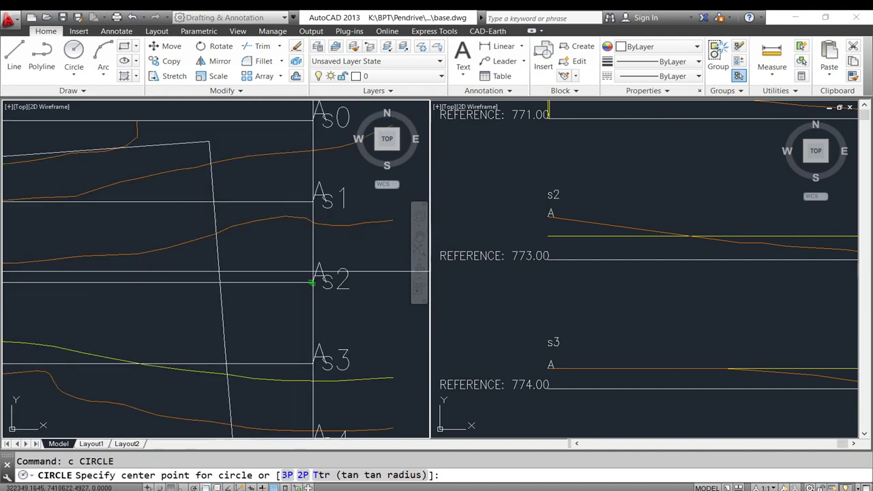
middle_click_drag(311, 281, 317, 294)
left_click(315, 214)
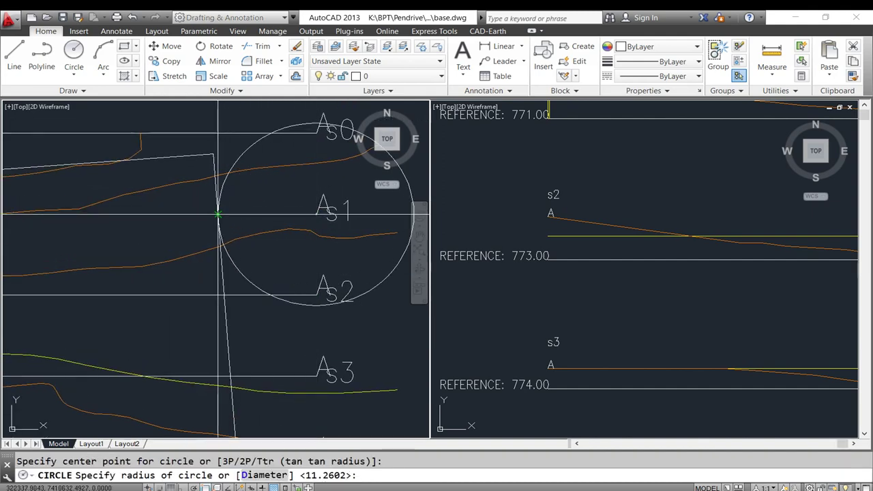
double_click(229, 191)
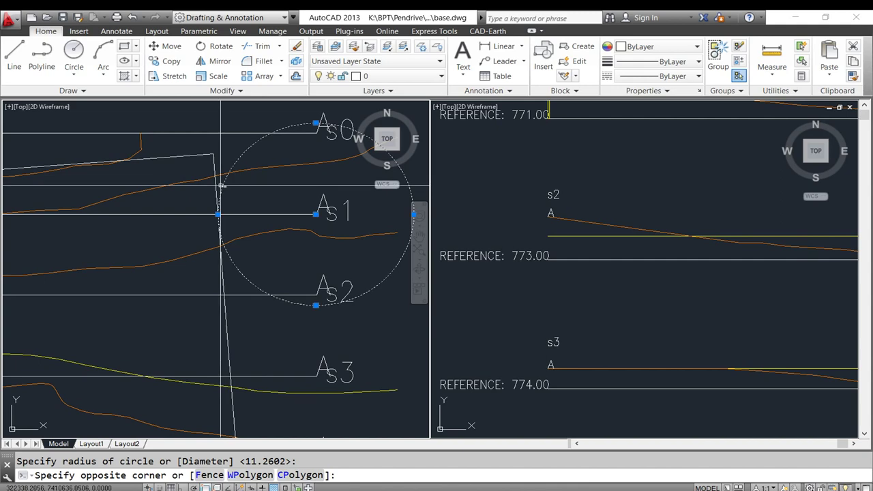
left_click(315, 214)
scroll(517, 269, "down", 1)
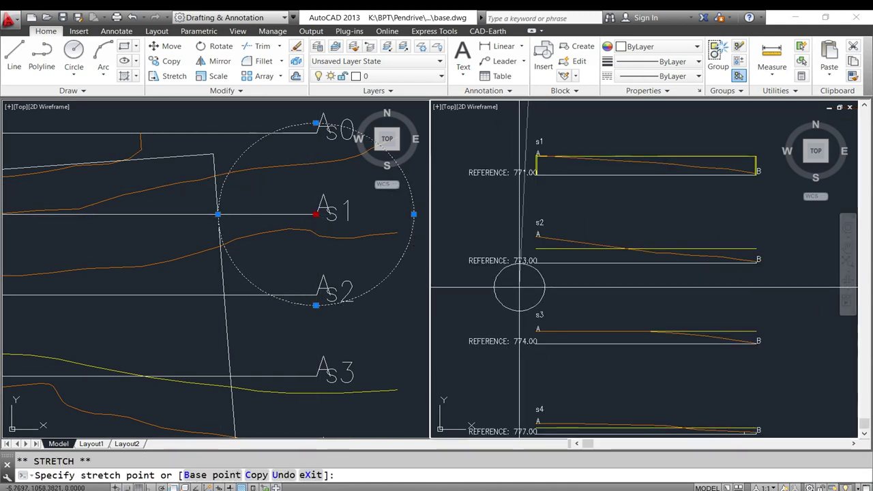
scroll(508, 304, "up", 1)
scroll(539, 225, "up", 2)
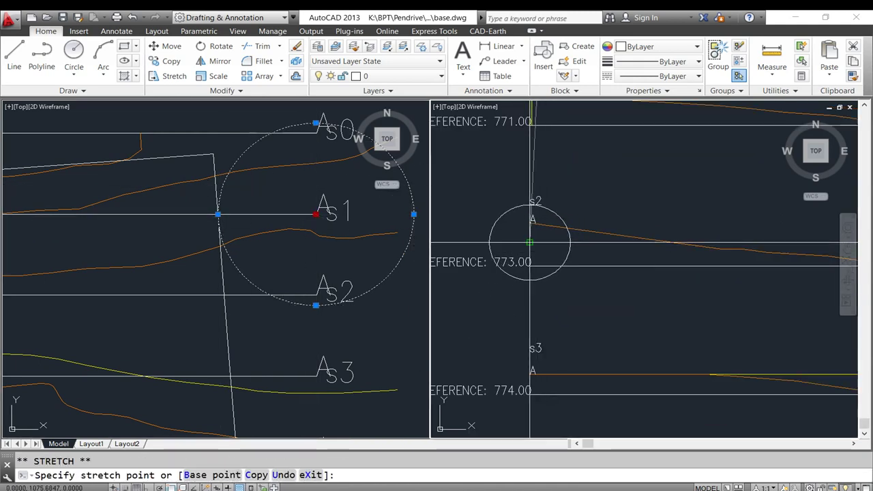
scroll(540, 236, "up", 2)
key("Escape")
Step: Draw a vertical end line from s2's A end down to the ground line
type("l")
key("Return")
left_click(512, 251)
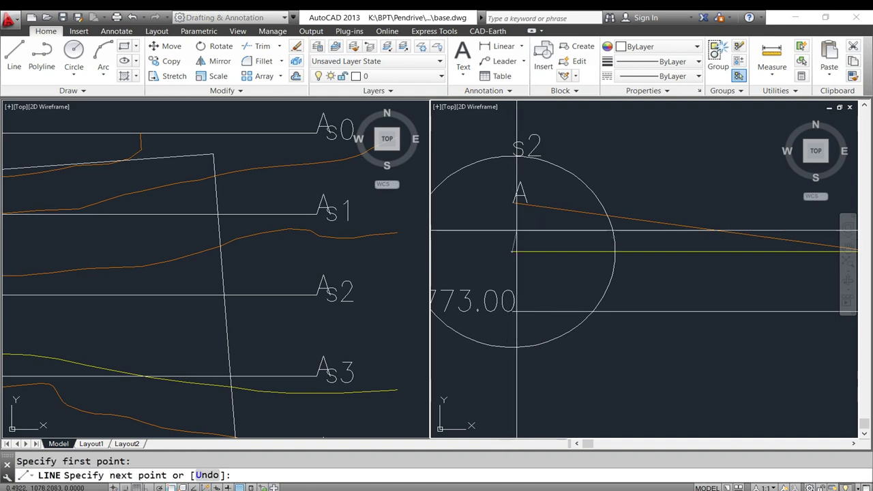
scroll(511, 204, "up", 5)
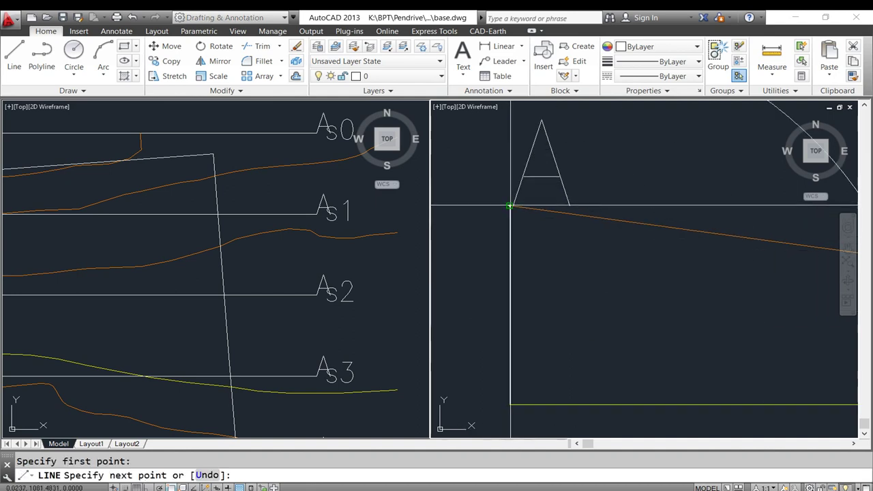
left_click(509, 205)
key("Escape")
Step: Offset the end line 0.5 to the right and match it to the yellow line style
key("Return")
key("Return")
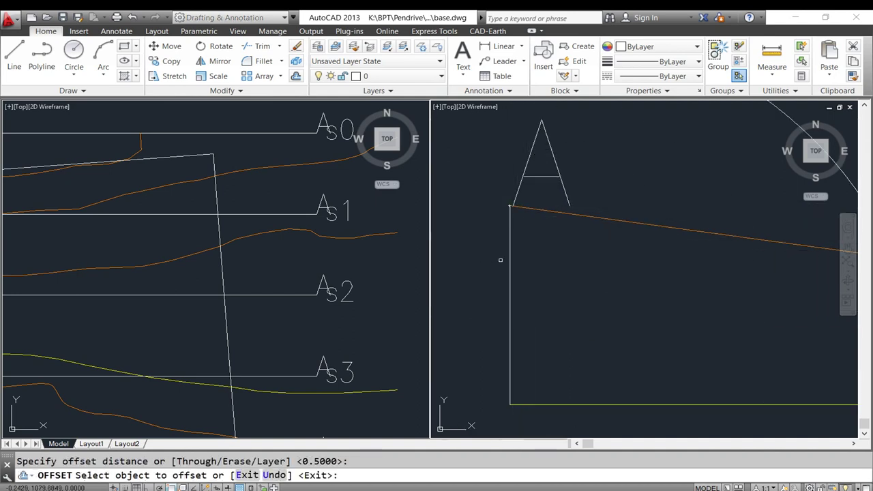
left_click(510, 259)
left_click(546, 260)
type("ma")
key("Return")
left_click(539, 405)
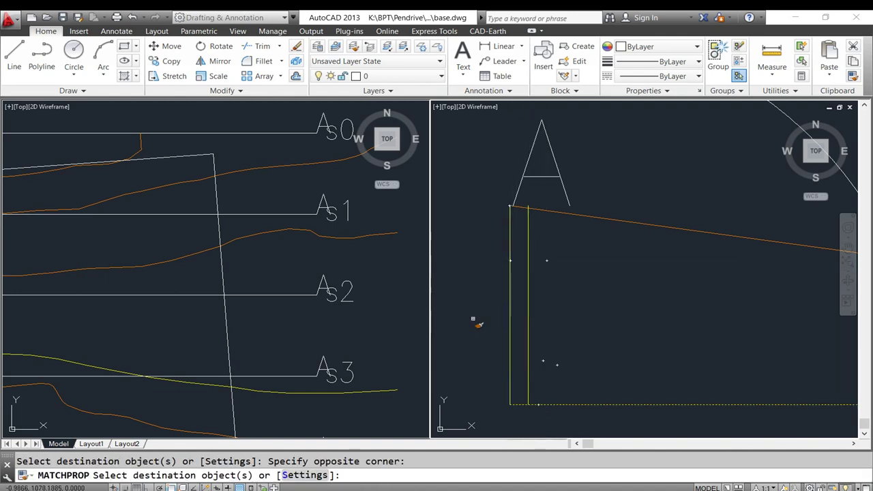
key("Return")
Step: Trim the offset line at the ground line and erase the helper circle
scroll(529, 210, "up", 2)
scroll(529, 210, "up", 2)
type("tr")
key("Return")
key("Return")
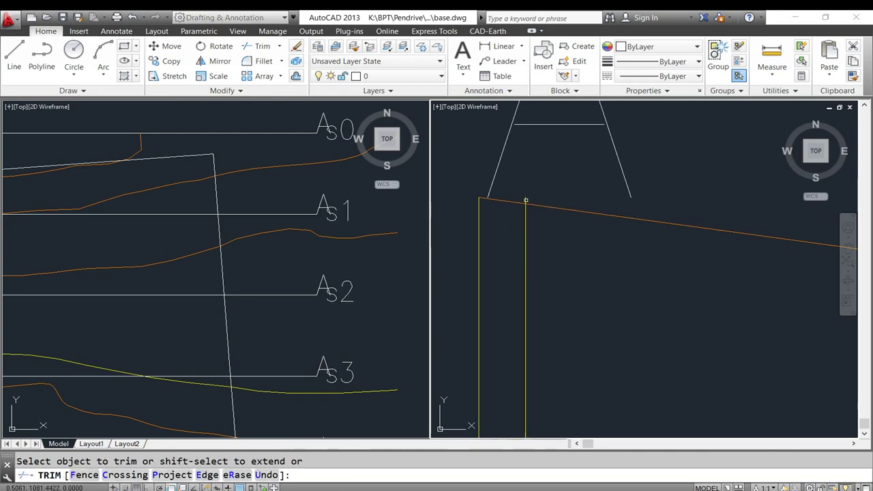
left_click(523, 201)
scroll(522, 209, "up", 2)
key("Escape")
left_click(589, 251)
type("e")
key("Return")
scroll(184, 225, "down", 5)
scroll(185, 225, "up", 3)
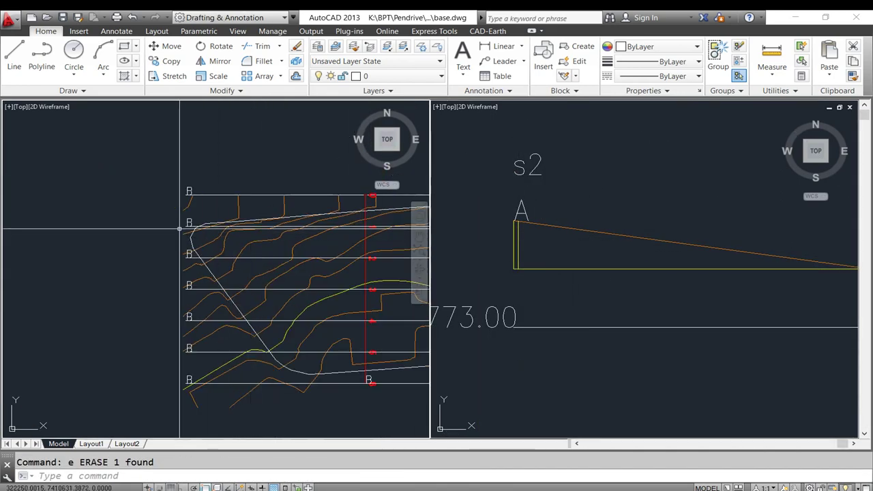
Step: Draw a helper circle at a section's B end and move it onto the lower section line's end
scroll(185, 224, "up", 3)
type("c")
key("Return")
left_click(190, 226)
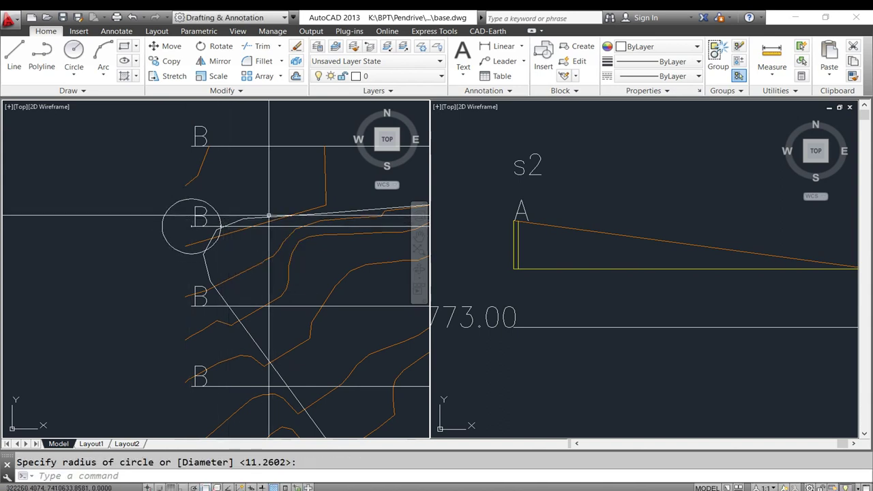
key("Return")
left_click(209, 215)
left_click(191, 226)
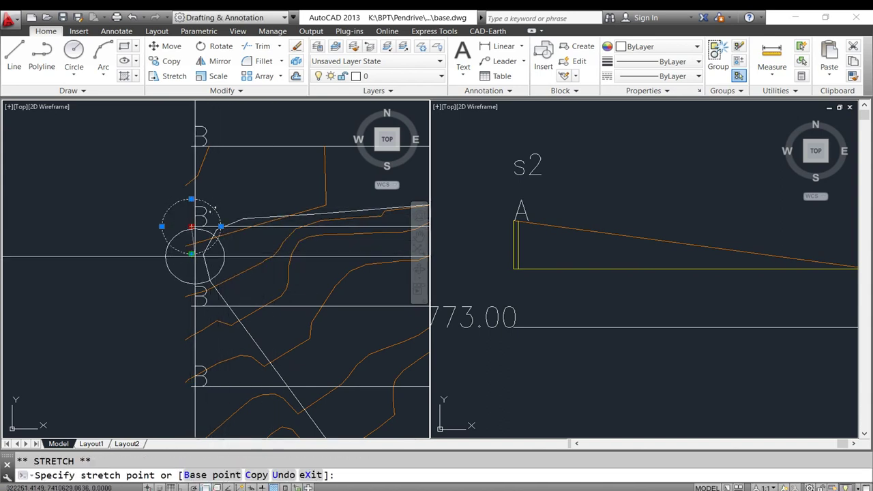
scroll(185, 259, "down", 3)
scroll(178, 265, "up", 3)
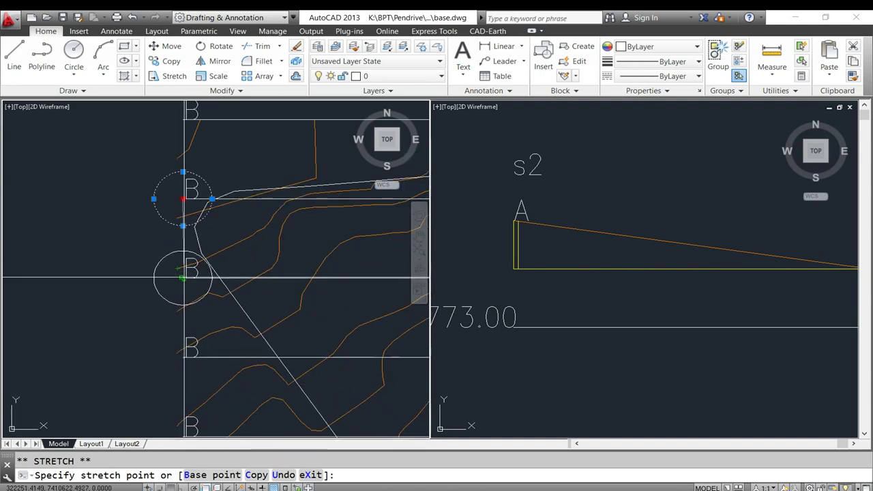
scroll(181, 274, "up", 1)
left_click(183, 278)
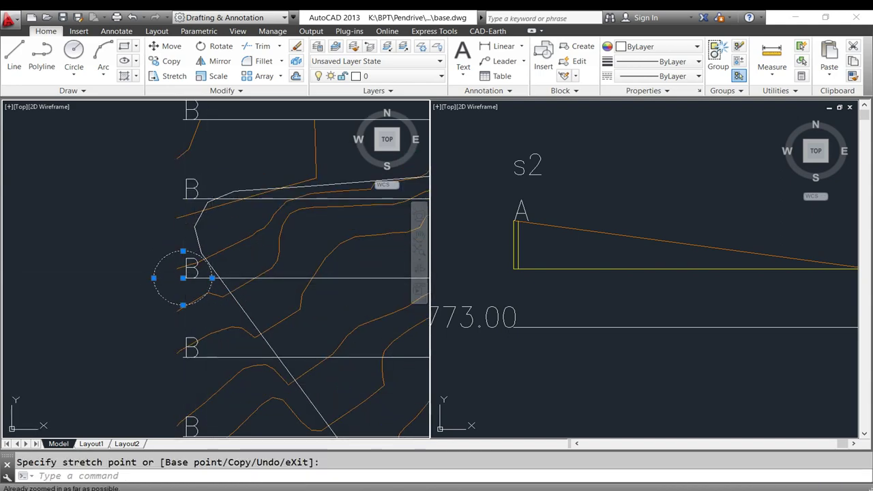
left_click(182, 278)
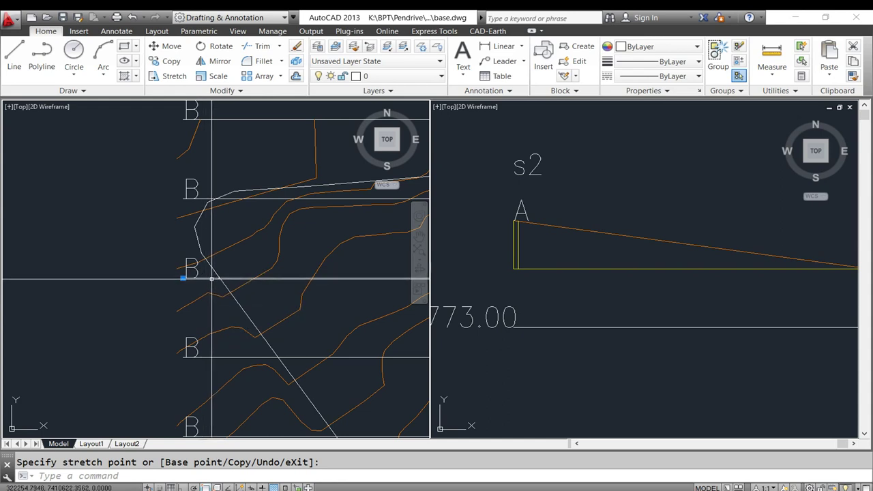
Step: Drop two unfinished circles, then show Properties of the curved polyline: area 3734.7040, length 249.0462
type("ec")
key("Return")
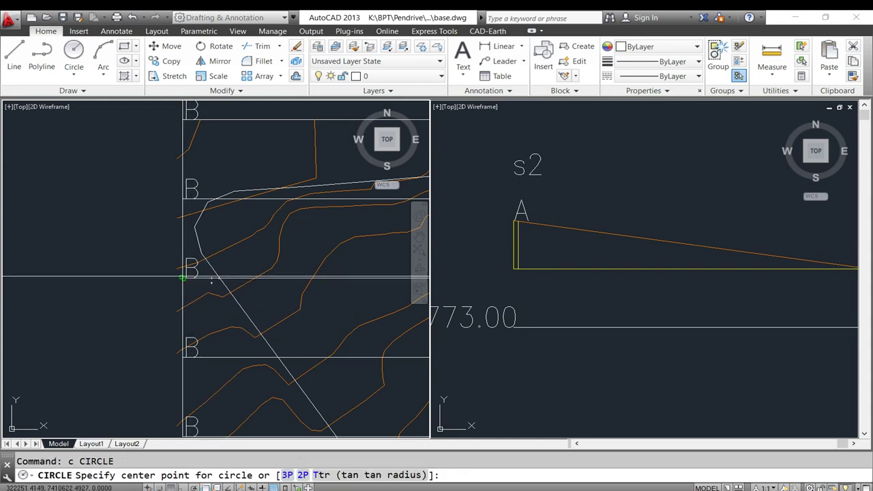
left_click(183, 278)
key("Escape")
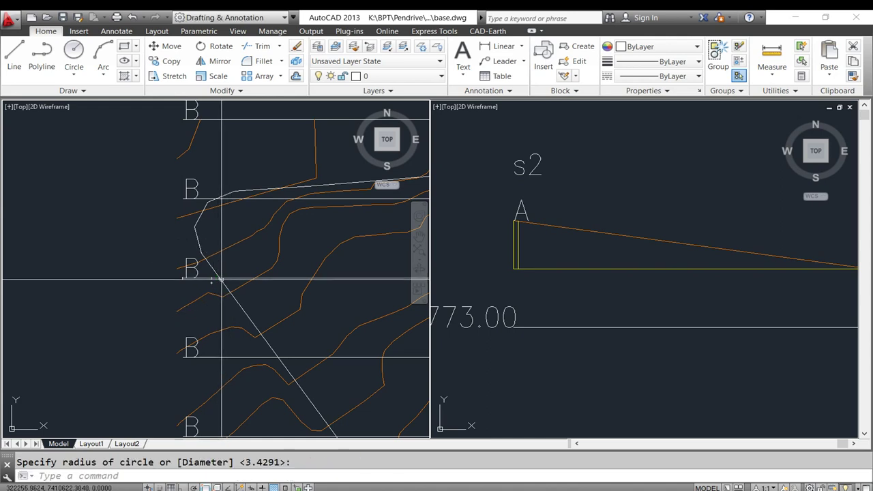
type("uc")
key("Return")
left_click(183, 278)
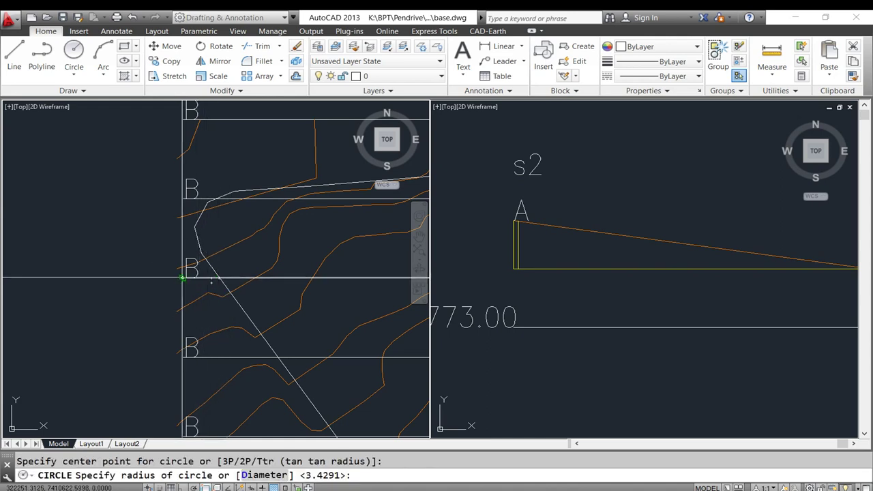
key("Escape")
left_click(219, 279)
type("mo")
key("Return")
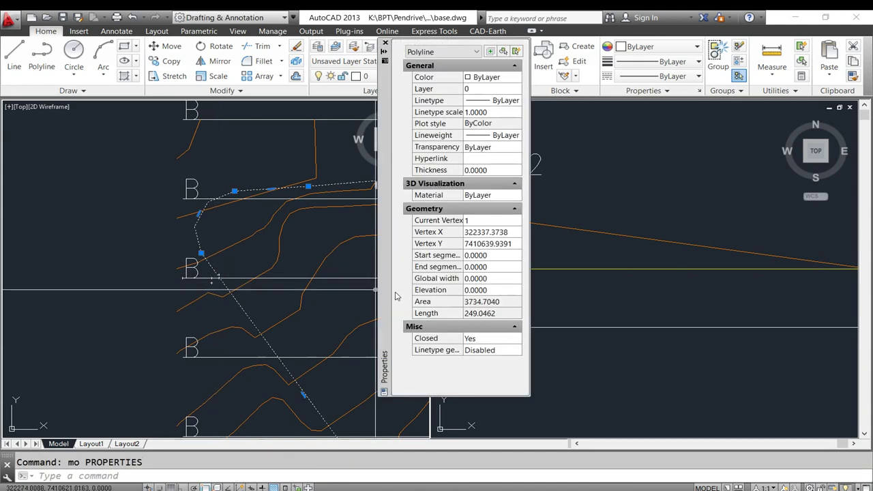
Step: Select all similar section polylines via a horizontal section line, then clear the selection
key("Escape")
left_click(213, 278)
right_click(226, 277)
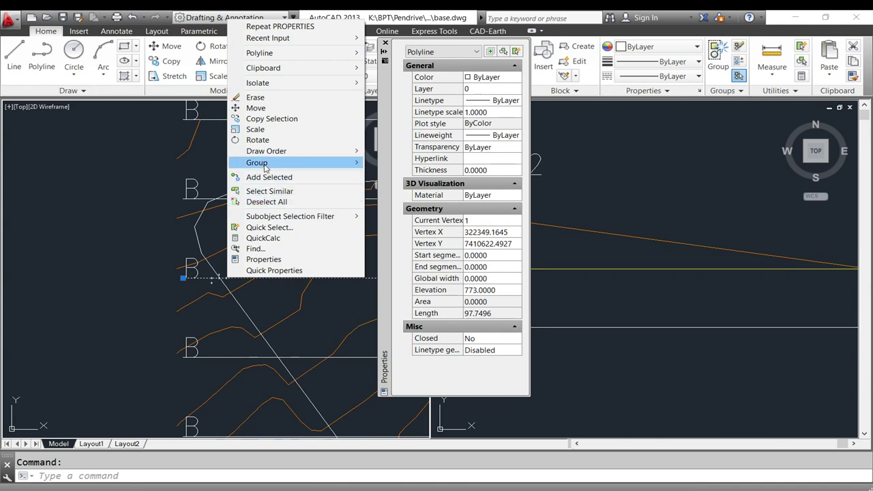
left_click(268, 193)
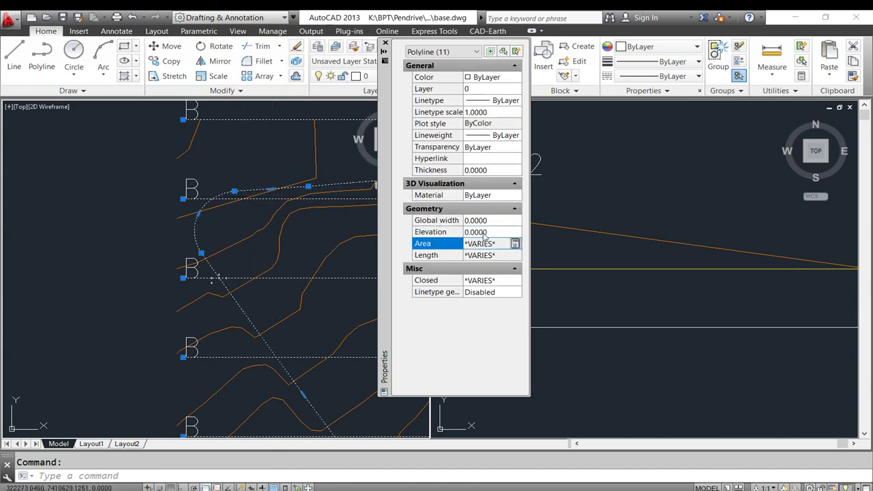
key("Escape")
Step: Draw a circle centred on the section line's B end reaching the diagonal, and close Properties
type("c")
key("Return")
left_click(182, 277)
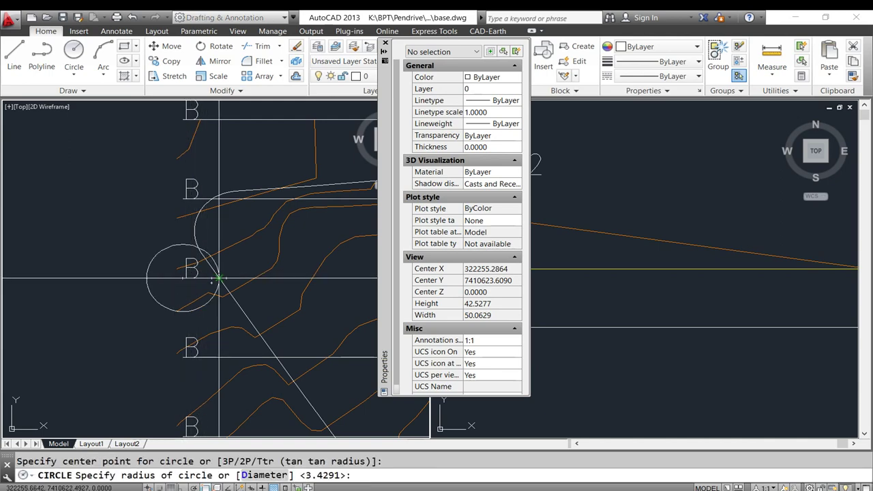
left_click(218, 277)
left_click(384, 43)
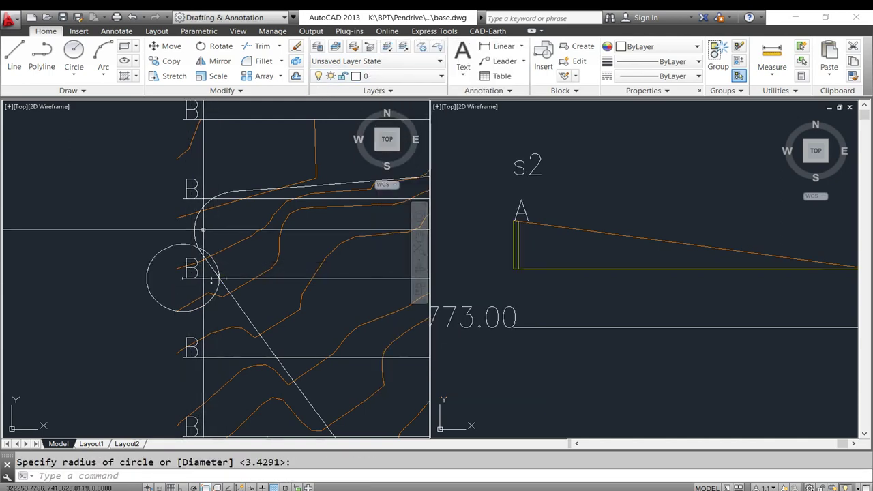
Step: Move the measuring circle by its centre grip onto the profile's B end
left_click(191, 245)
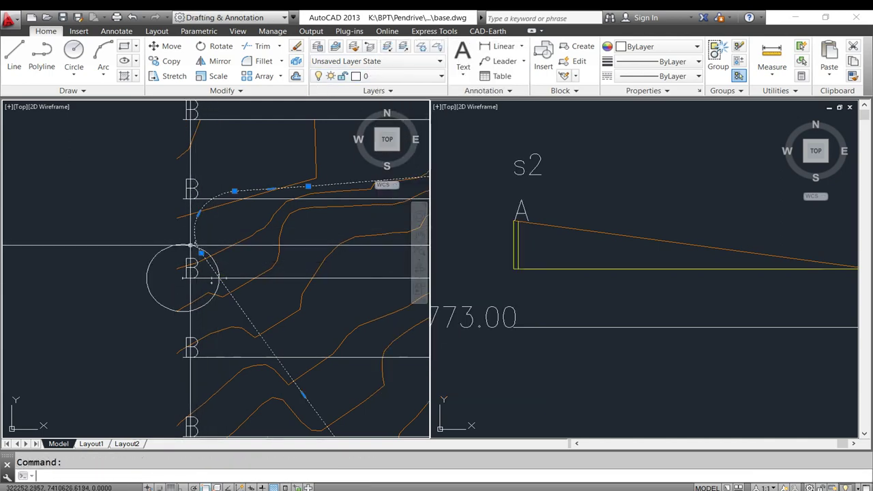
left_click(182, 278)
scroll(604, 261, "down", 3)
scroll(720, 277, "down", 3)
scroll(658, 258, "up", 6)
scroll(658, 258, "up", 5)
left_click(696, 234)
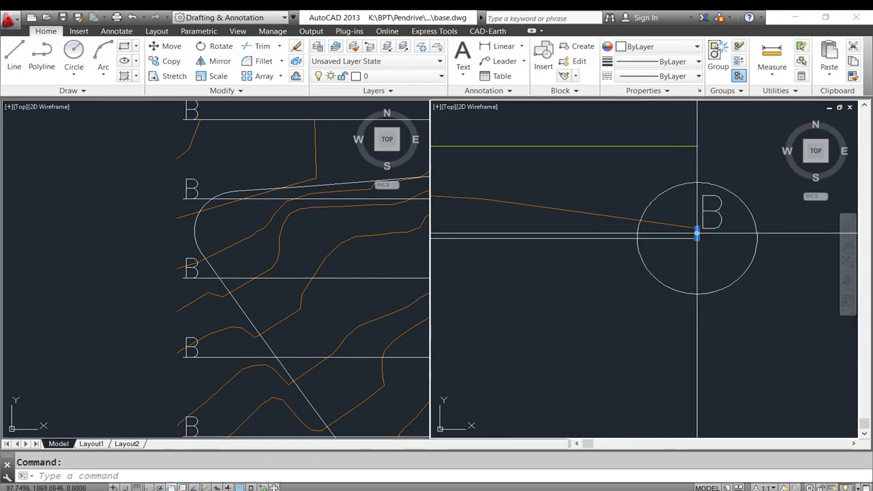
left_click(696, 234)
key("Escape")
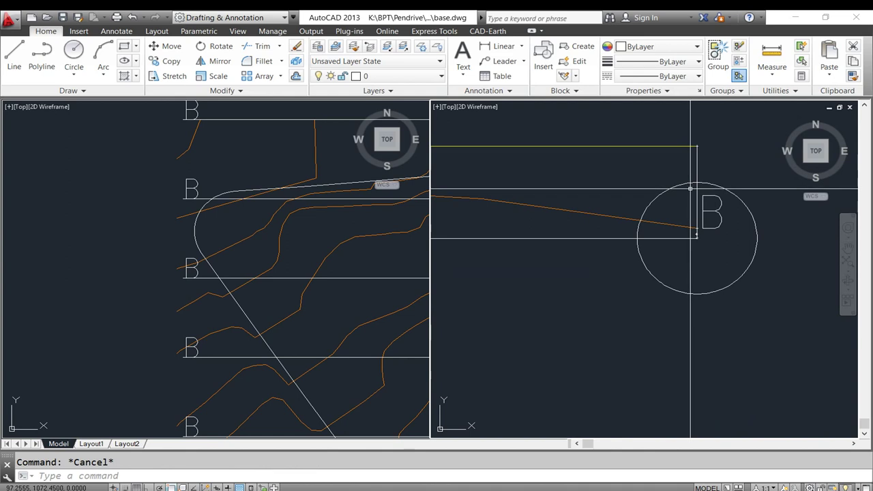
Step: Offset the vertical end line to the circle to close the profile's B end
type("o")
key("Return")
key("Return")
left_click(696, 170)
left_click(634, 185)
mouse_move(621, 191)
middle_mouse_down()
mouse_move(646, 223)
mouse_move(697, 244)
middle_mouse_up()
scroll(647, 223, "down", 5)
scroll(646, 222, "down", 2)
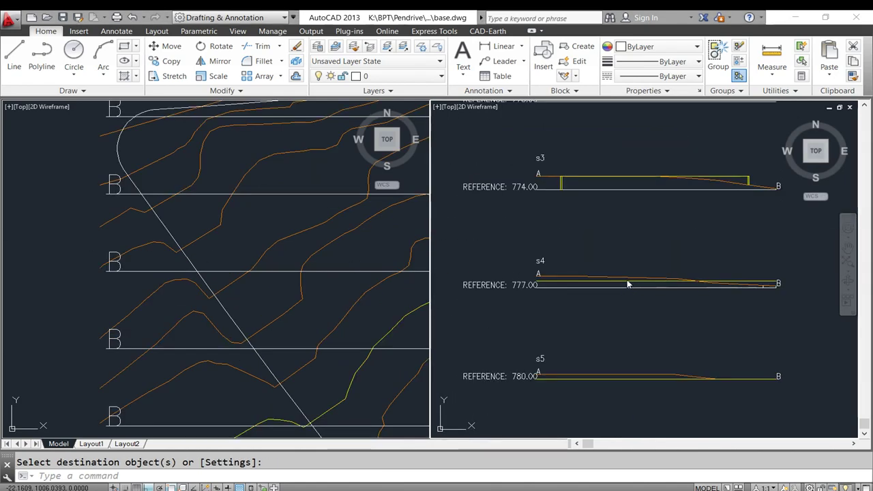
scroll(691, 282, "up", 1)
scroll(754, 264, "up", 5)
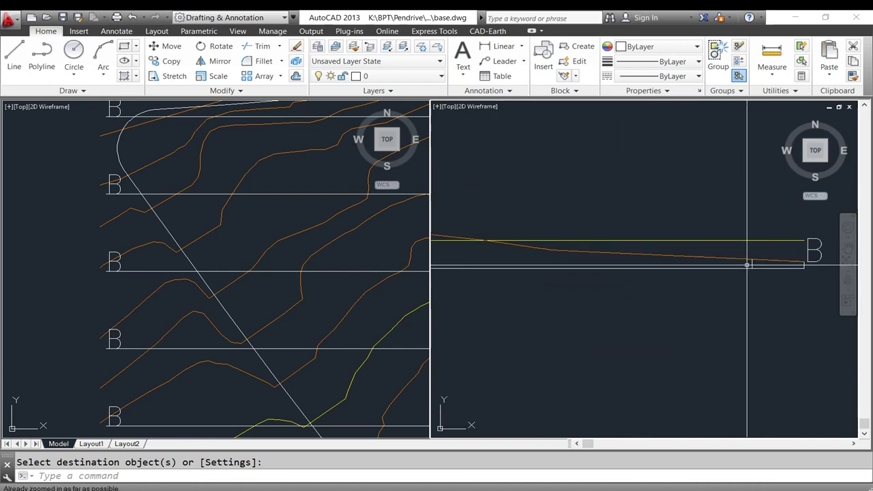
Step: Window-select and erase the two leftover construction objects beside the profile
left_click(742, 251)
left_click(807, 293)
type("e")
key("Return")
scroll(760, 274, "down", 3)
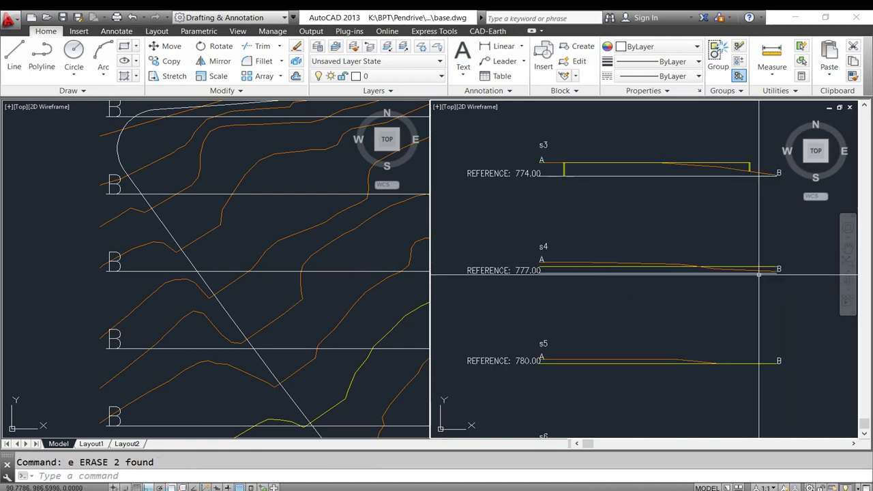
scroll(640, 271, "down", 2)
scroll(587, 272, "down", 2)
scroll(587, 272, "up", 2)
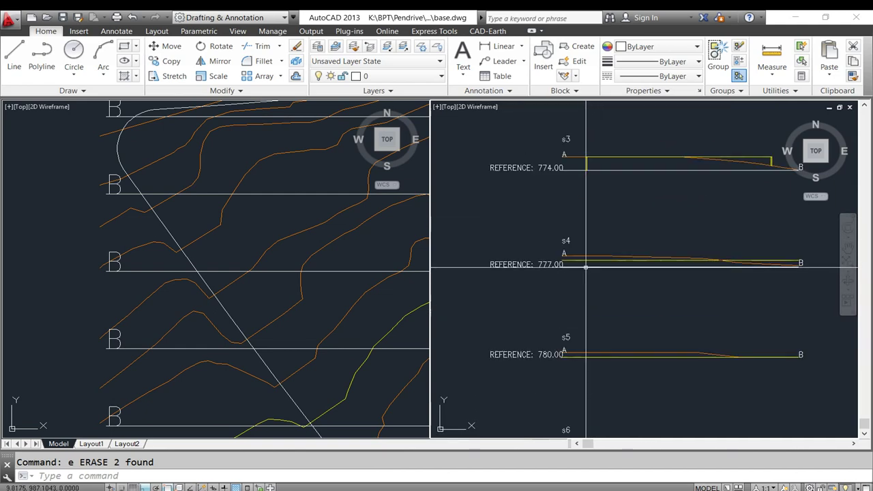
left_click(199, 268)
scroll(132, 294, "down", 4)
scroll(366, 293, "up", 4)
type("c")
key("Return")
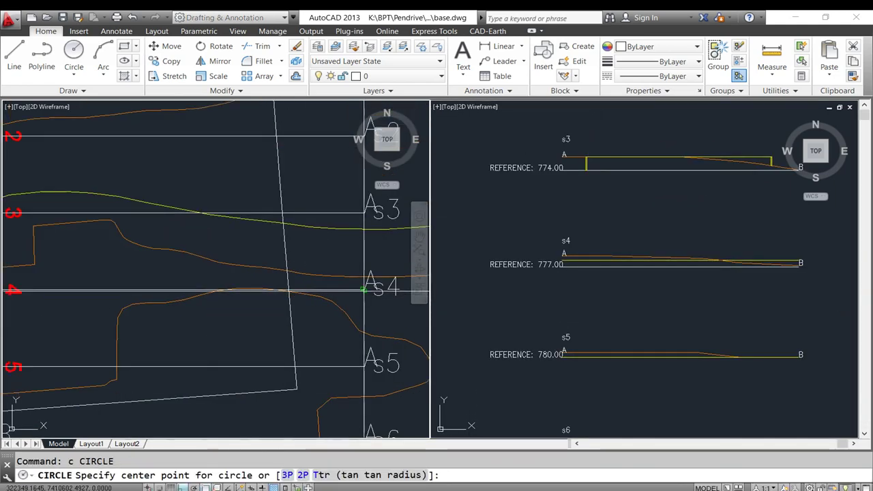
Step: Draw a helper circle at s4's A end sized to reach the boundary line
left_click(364, 290)
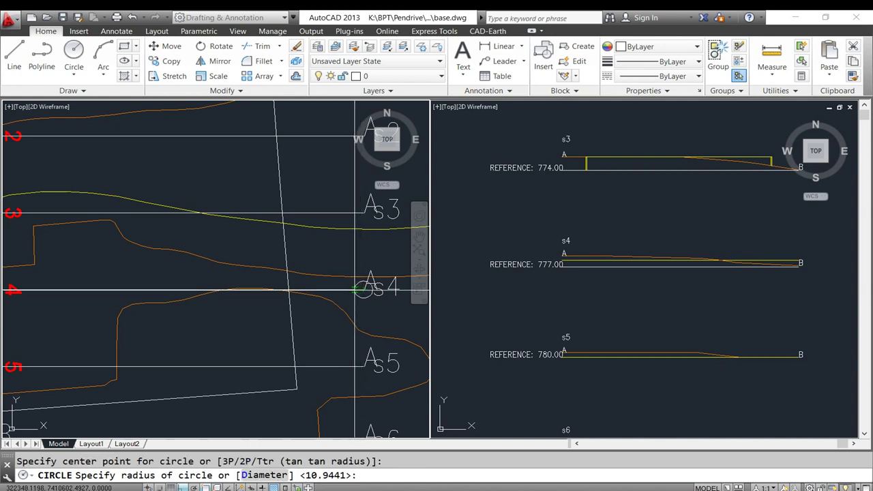
left_click(288, 289)
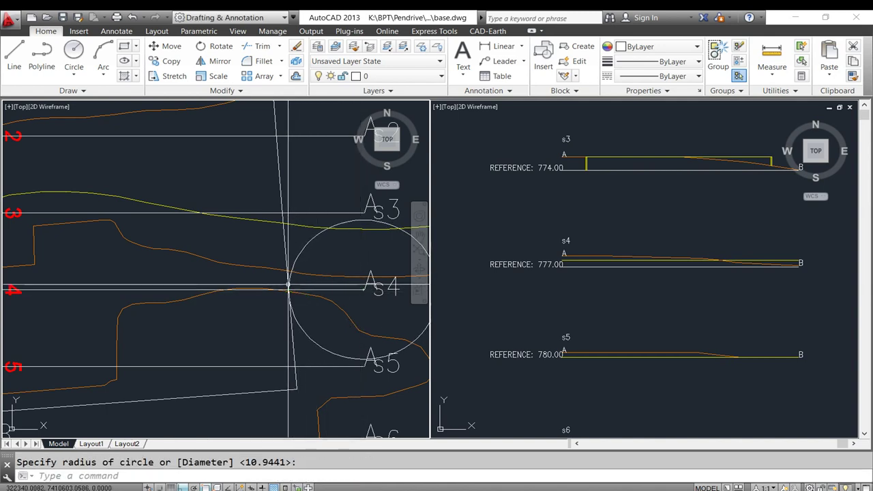
key("Escape")
left_click(302, 256)
left_click(288, 251)
left_click(364, 290)
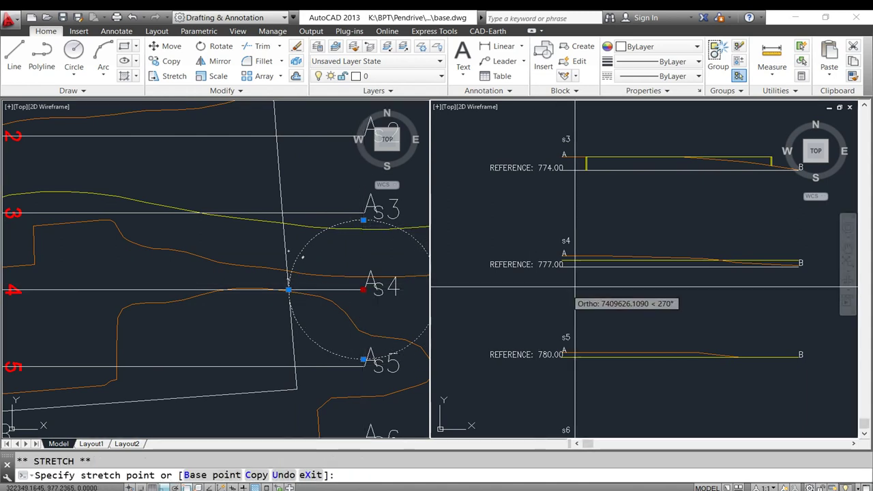
scroll(557, 283, "up", 3)
scroll(557, 283, "up", 2)
key("Escape")
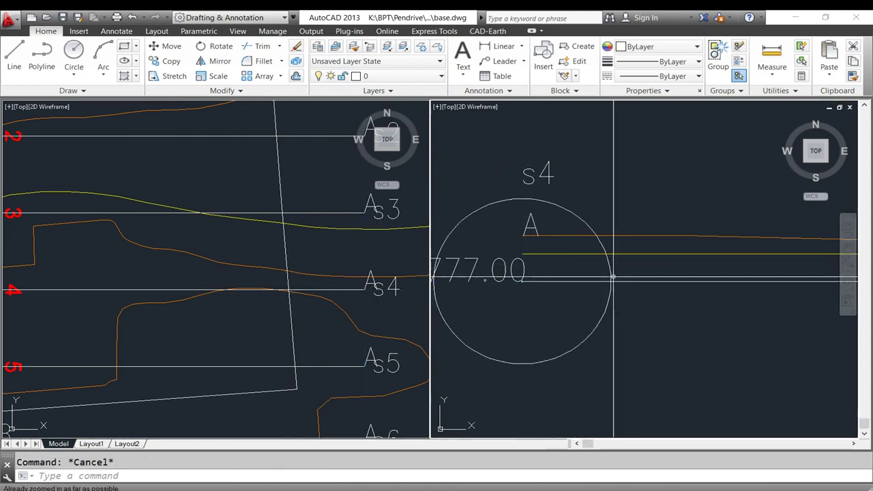
Step: Offset the vertical end line 0.5 to its right and delete the construction circle
type("l")
key("Return")
left_click(600, 273)
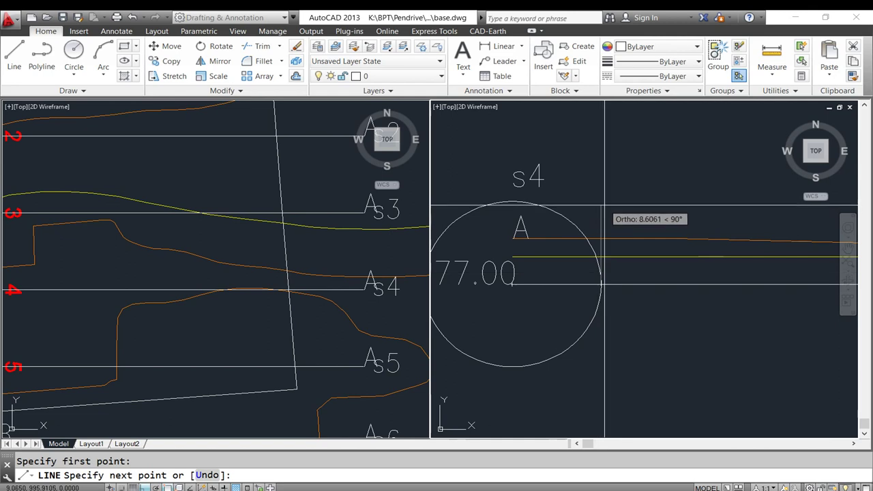
key("Escape")
type("o")
key("Return")
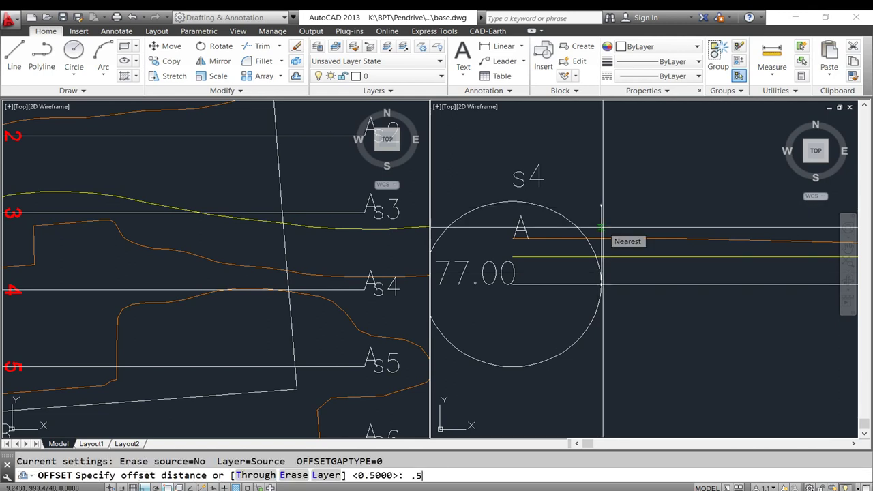
key("Return")
left_click(601, 227)
left_click(633, 228)
key("Return")
left_click_drag(560, 382, 518, 340)
key("Delete")
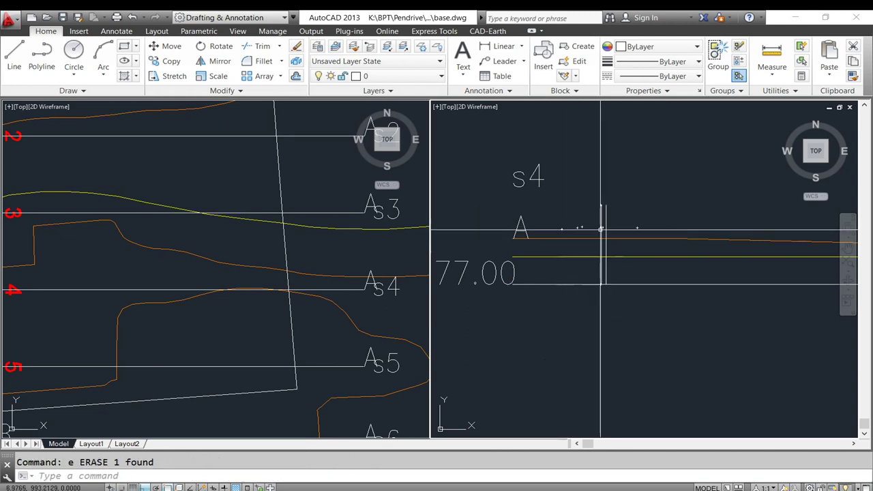
middle_click_drag(608, 238, 561, 245)
Step: Begin a trim, then pan and zoom to inspect profiles s1 and s2
type("tr")
key("Return")
key("Return")
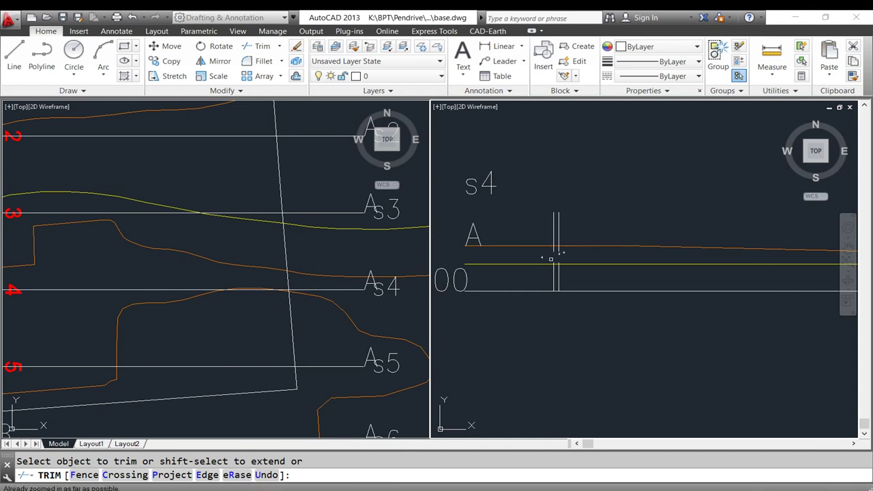
key("Escape")
scroll(515, 259, "down", 5)
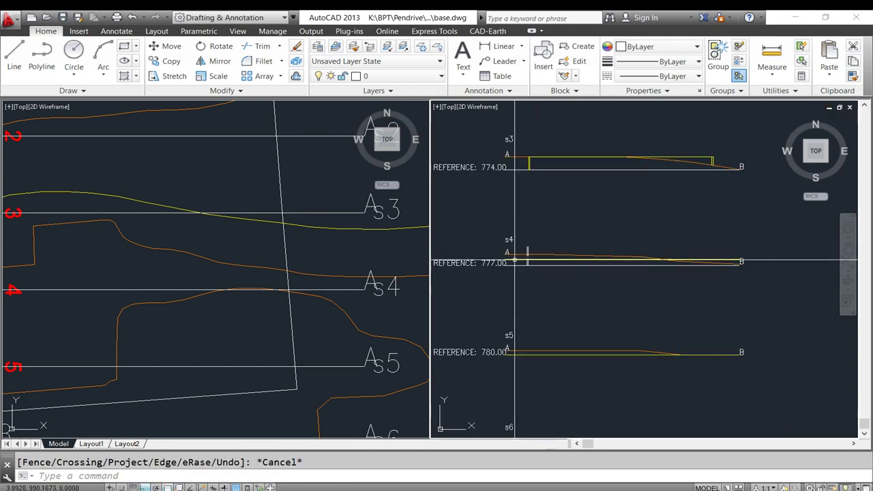
middle_click_drag(529, 278, 540, 299)
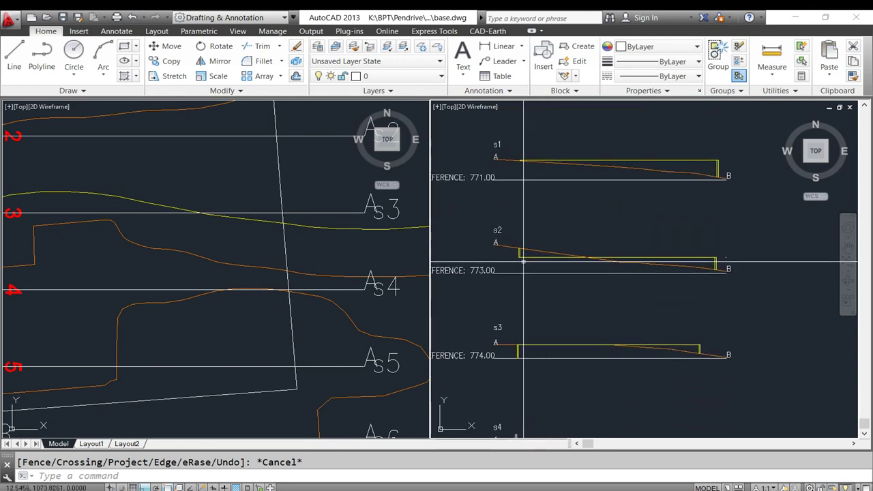
scroll(525, 263, "up", 4)
left_click(515, 239)
scroll(515, 239, "down", 2)
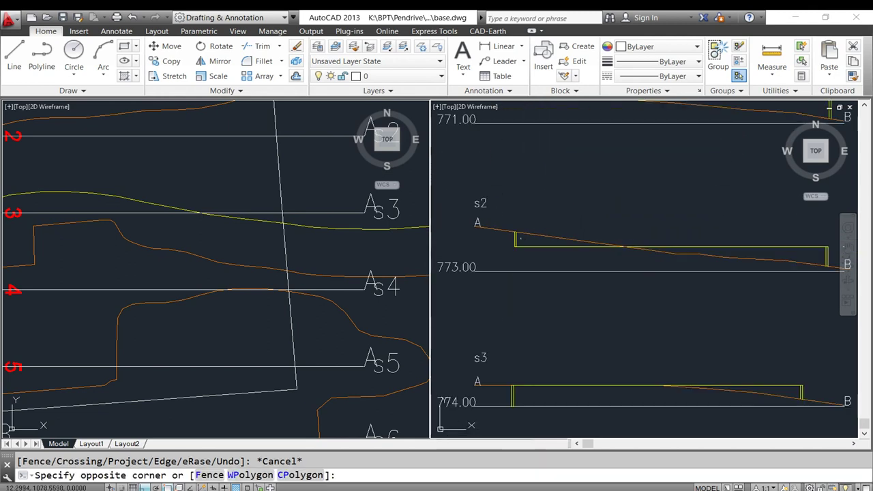
key("Escape")
scroll(538, 293, "down", 2)
scroll(538, 293, "up", 2)
scroll(538, 349, "up", 3)
scroll(537, 349, "up", 2)
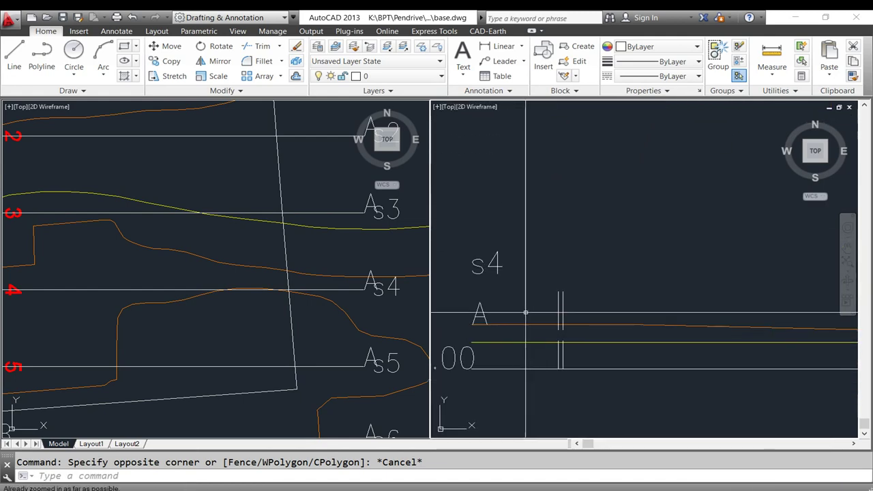
scroll(519, 299, "down", 2)
scroll(519, 299, "down", 2)
scroll(519, 299, "up", 2)
scroll(525, 293, "up", 2)
Step: Erase the duplicate upper vertical line
key("Escape")
left_click(523, 255)
type("e")
key("Return")
Step: Extend and trim the closing lines, then erase the long vertical construction line
type("ex")
key("Return")
key("Return")
key("Return")
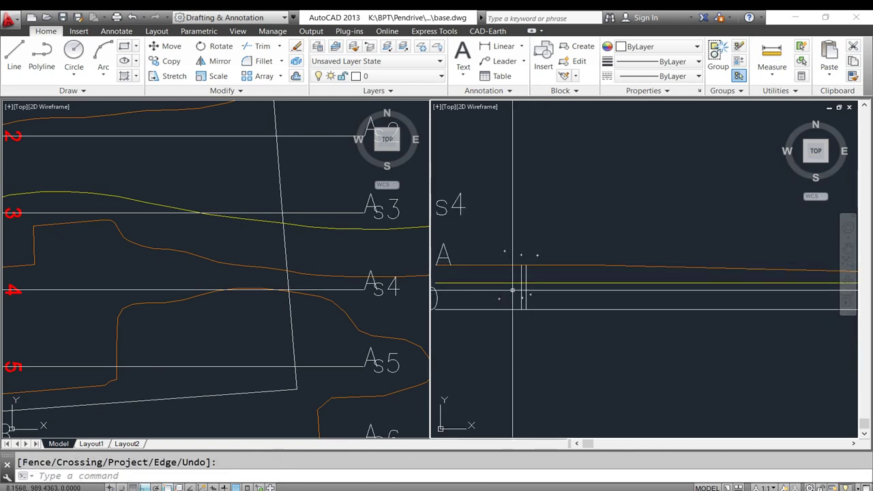
key("Return")
scroll(522, 283, "up", 1)
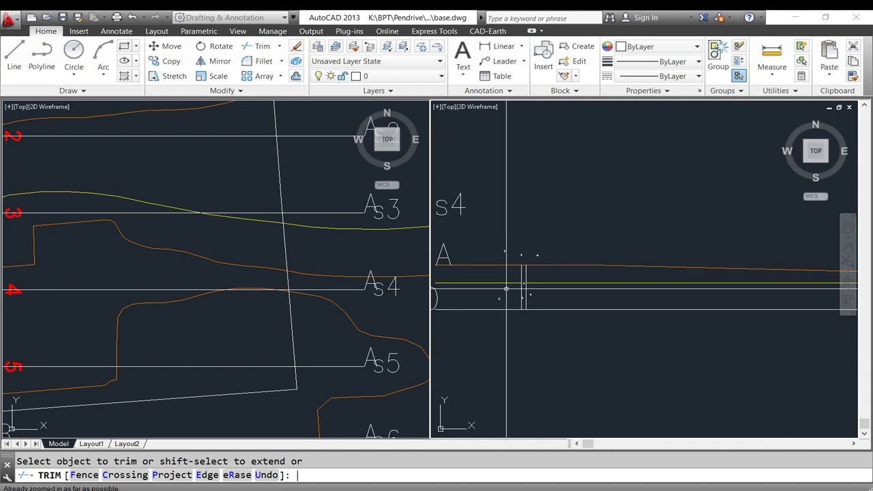
key("Escape")
left_click_drag(501, 299, 512, 303)
key("e")
key("Return")
Step: Match the yellow line's properties onto the new closing lines with MA
key("m")
key("a")
key("Return")
left_click(526, 282)
left_click(529, 300)
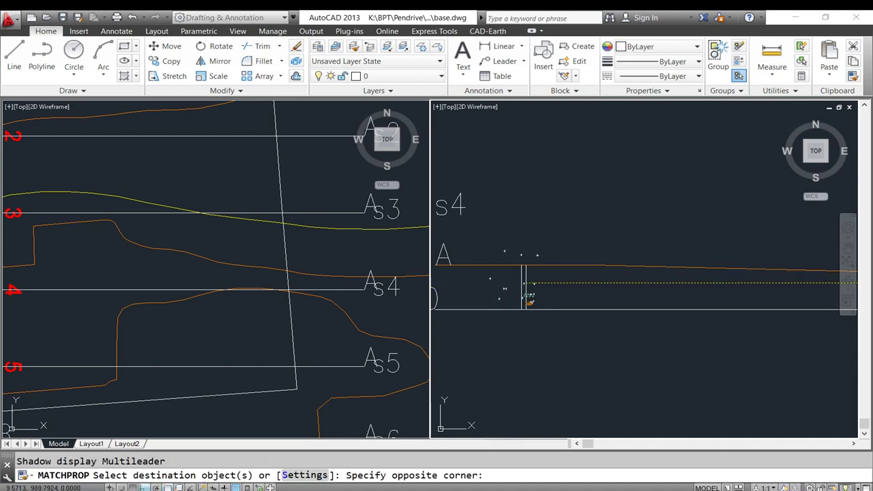
scroll(510, 298, "down", 3)
scroll(652, 296, "up", 4)
scroll(619, 306, "down", 1)
scroll(619, 306, "up", 1)
left_click(350, 259)
scroll(266, 267, "down", 3)
scroll(287, 274, "up", 2)
Step: Draw a helper circle at s4's B end reaching the boundary crossing and move it to the profile
scroll(286, 273, "up", 2)
key("Escape")
type("c")
key("Return")
left_click(186, 300)
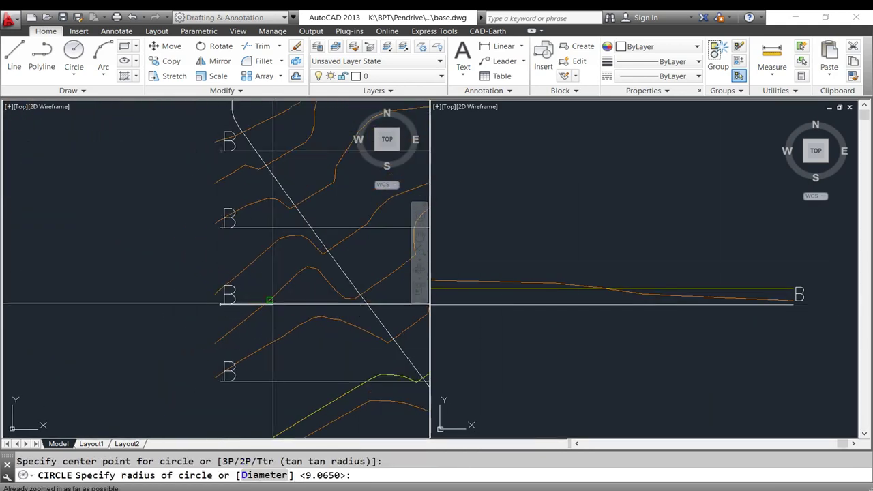
left_click(332, 298)
left_click(331, 288)
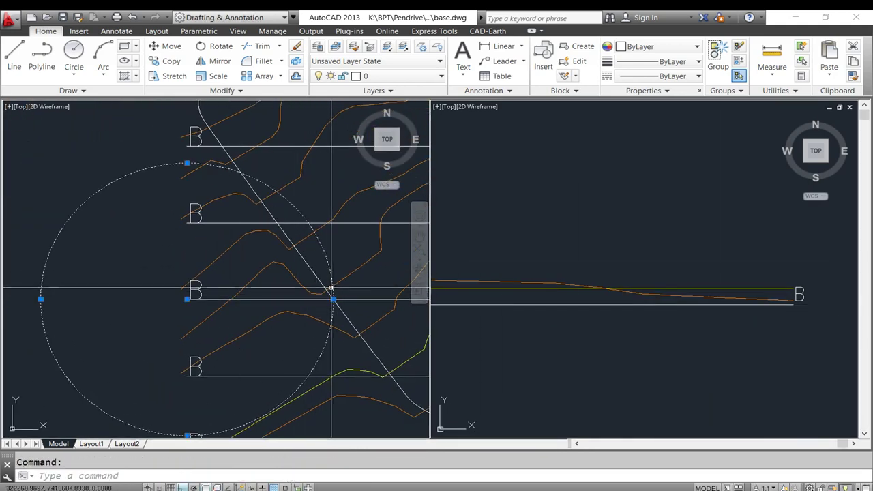
left_click(186, 299)
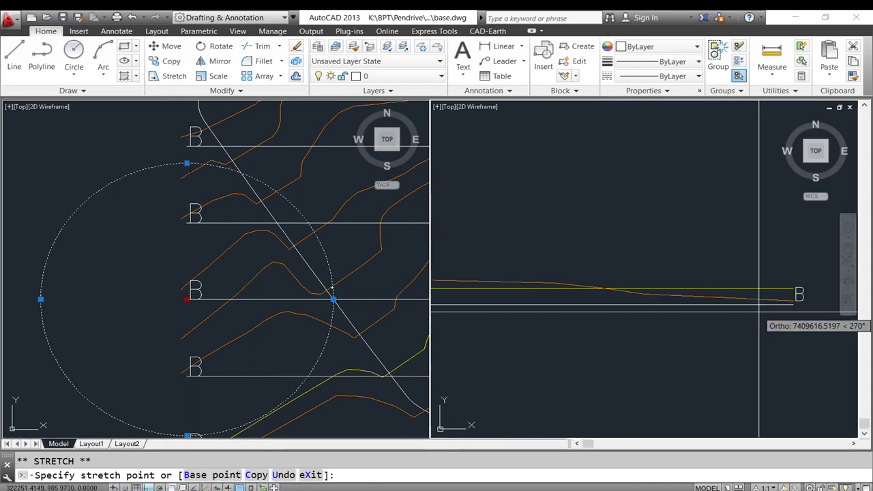
key("Escape")
Step: Draw the vertical closing line at s4's B end up to the ground line and erase the helper circle
type("l")
key("Return")
left_click(644, 298)
key("Escape")
left_click(644, 282)
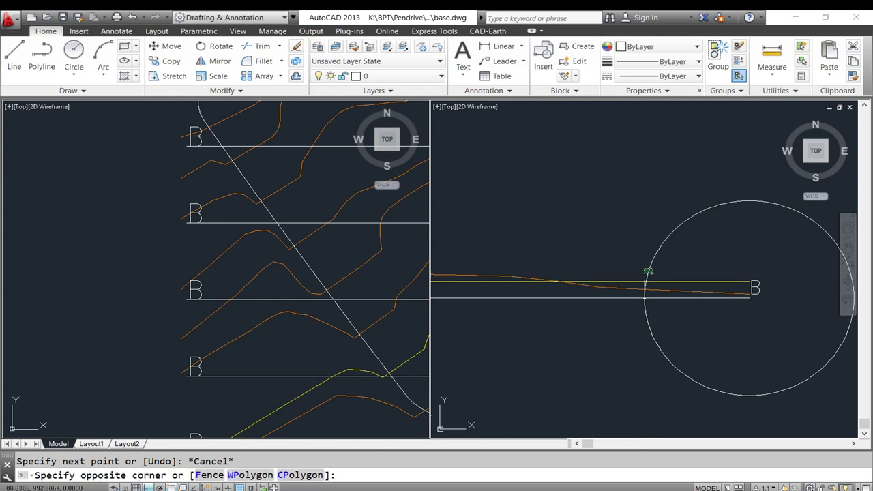
left_click(639, 272)
type("e")
key("Return")
Step: Offset the closing line by the default distance beside it
type("o")
key("Return")
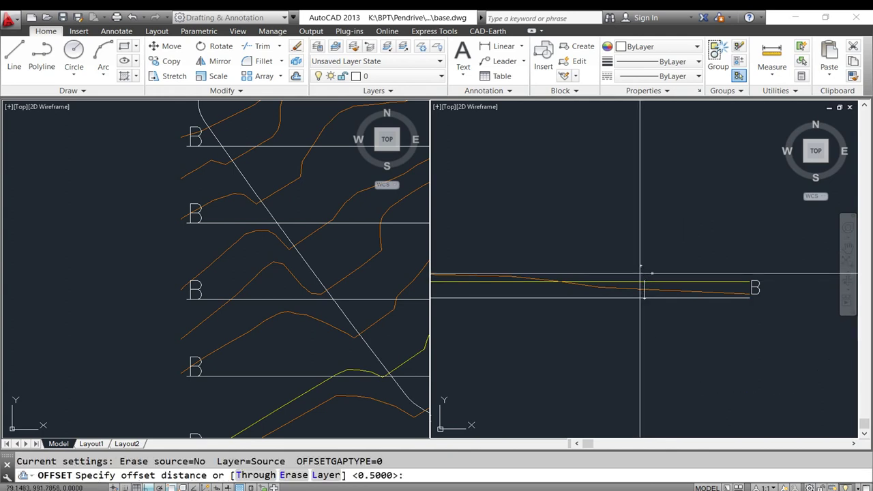
key("Return")
scroll(637, 278, "up", 1)
left_click(643, 308)
left_click(624, 317)
key("Return")
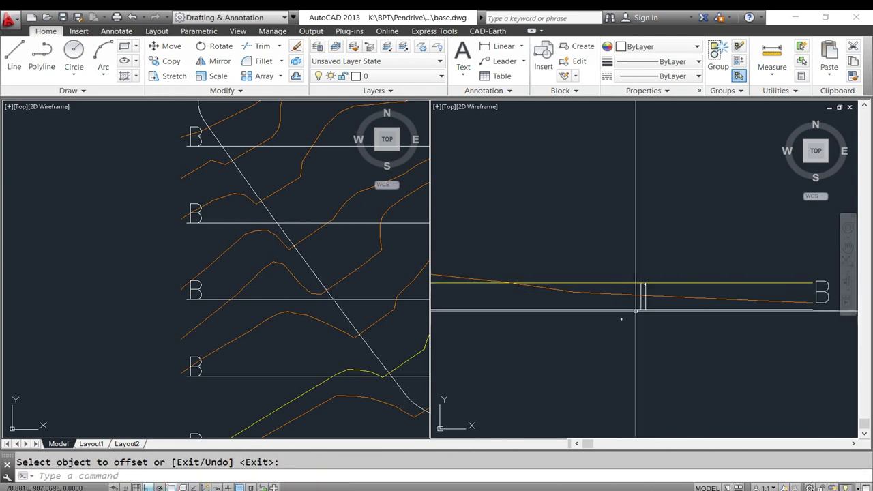
key("Escape")
Step: Trim the yellow line and match its properties onto the new closing lines
type("tr")
key("Return")
key("Return")
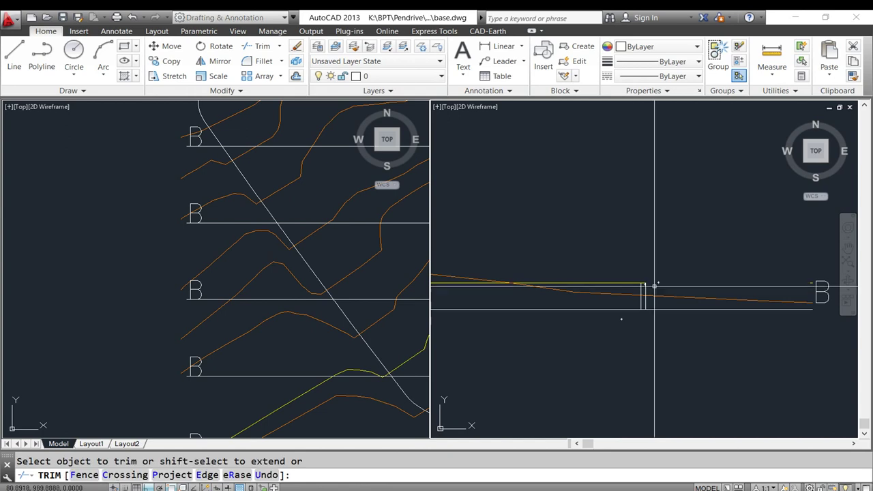
key("Return")
type("ma")
key("Return")
left_click(645, 287)
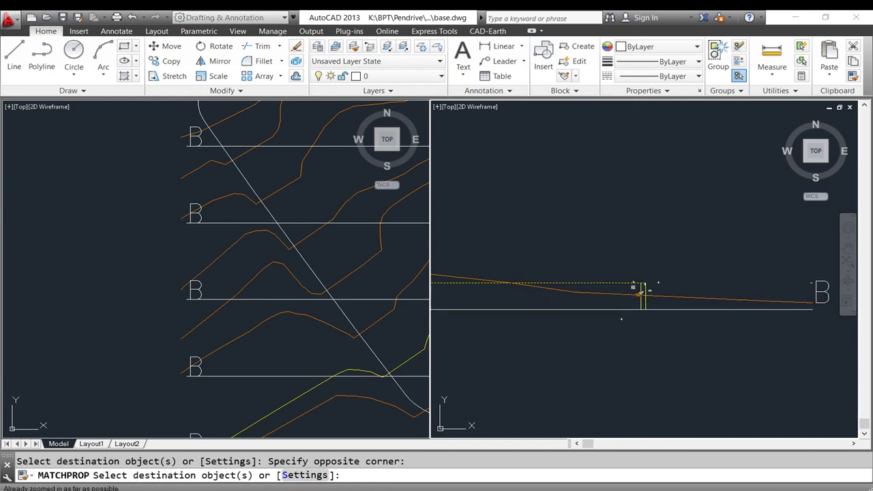
key("Return")
Step: Bring profiles s4, s5 and s6 into view and start a helper circle in the plan drawing
scroll(647, 303, "down", 5)
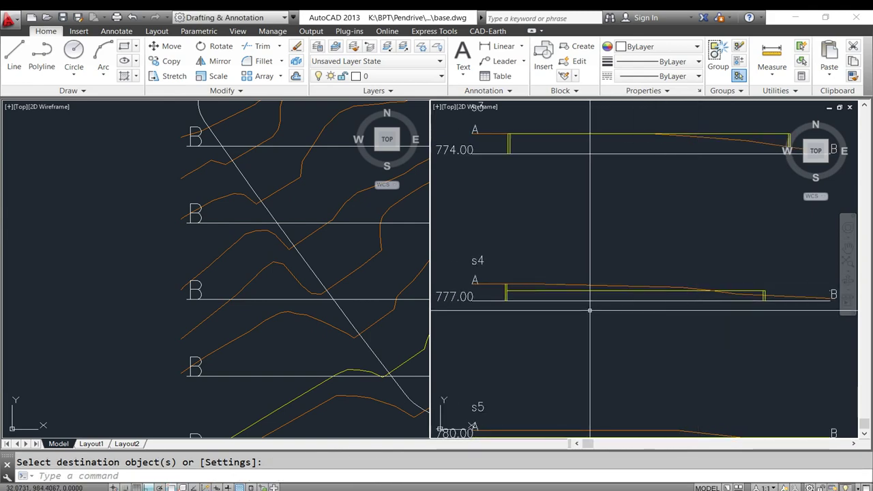
scroll(587, 307, "down", 3)
middle_click_drag(590, 263, 571, 246)
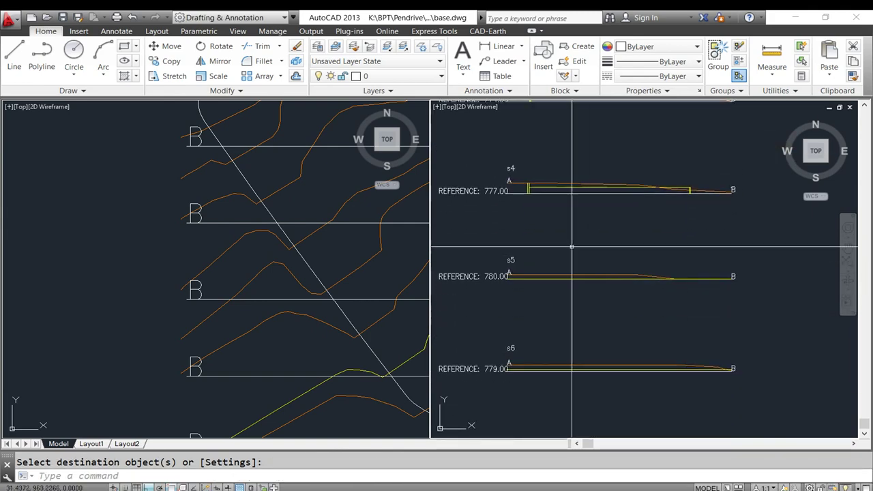
left_click(273, 273)
scroll(255, 270, "up", 3)
type("c")
key("Return")
scroll(81, 277, "up", 3)
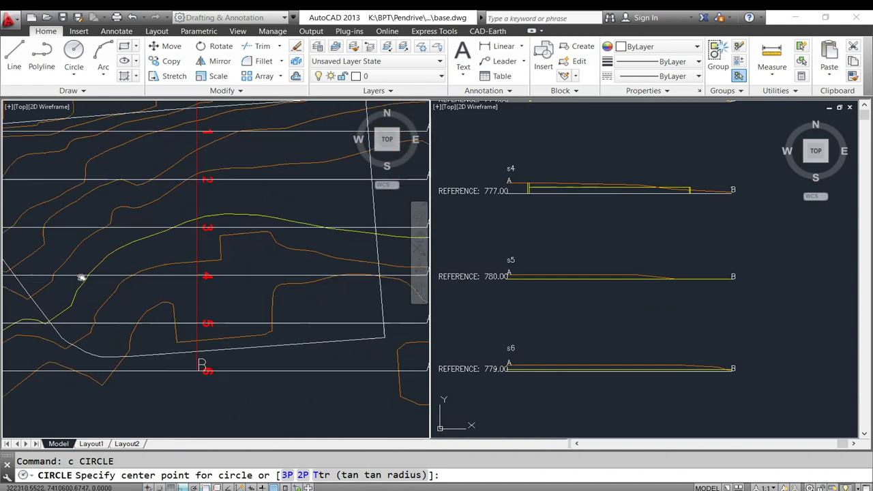
Step: Draw a helper circle at station s5 in plan and move it to profile s5's A end
scroll(313, 275, "up", 5)
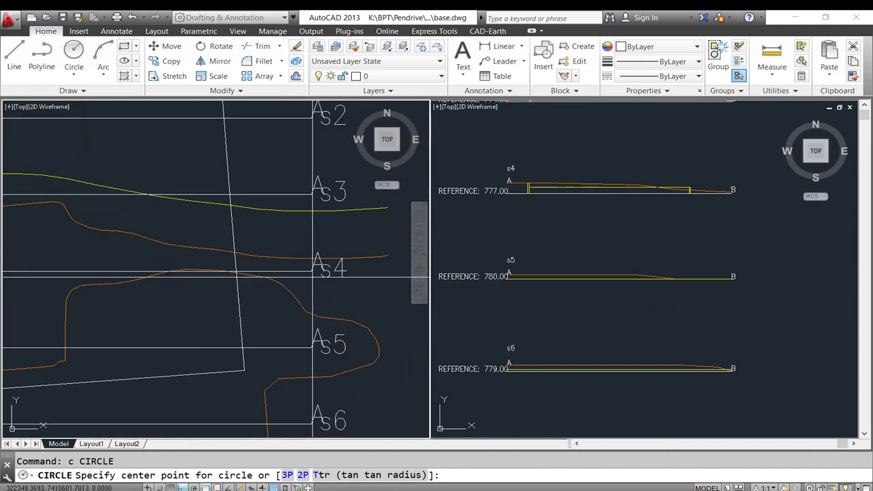
middle_click_drag(313, 276, 322, 216)
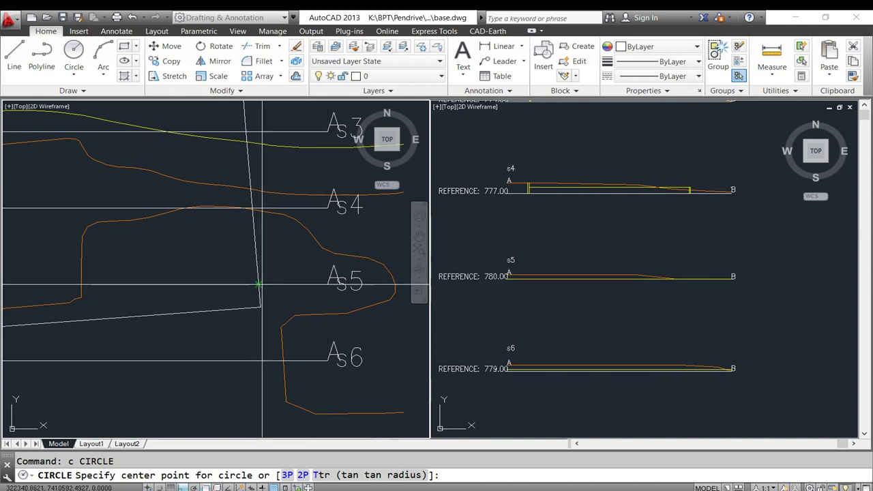
left_click(327, 284)
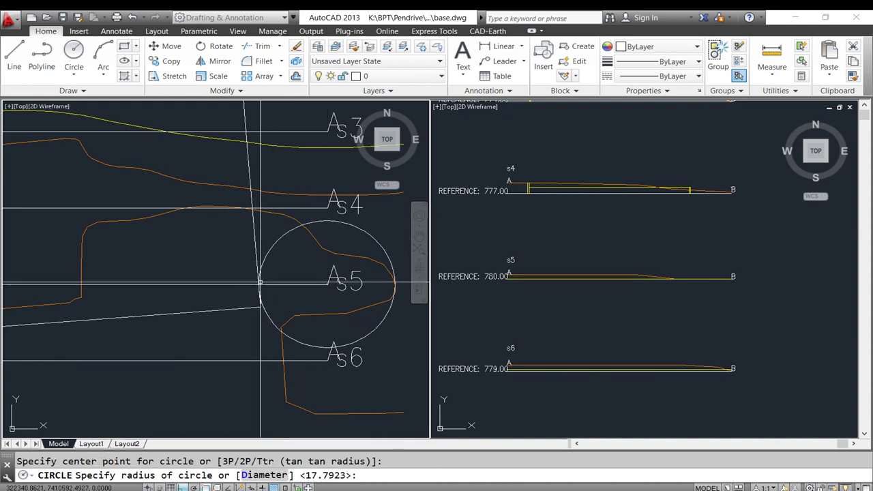
left_click(275, 244)
key("Escape")
left_click(275, 243)
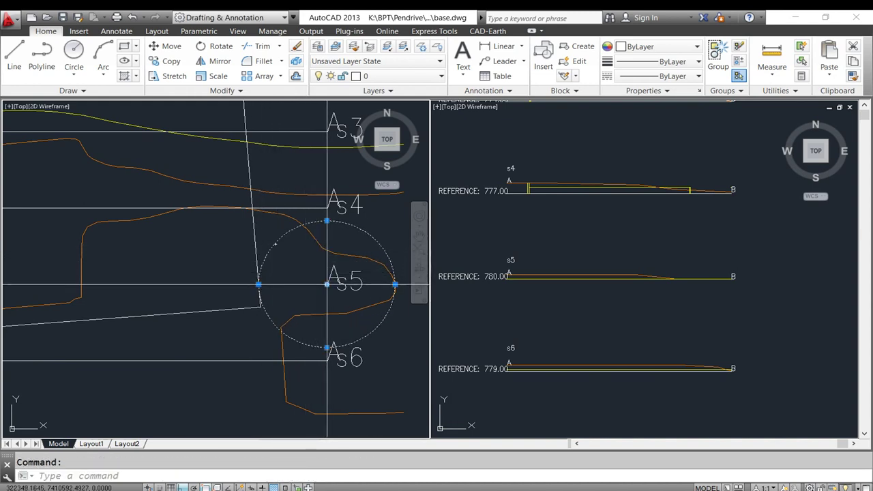
left_click(326, 284)
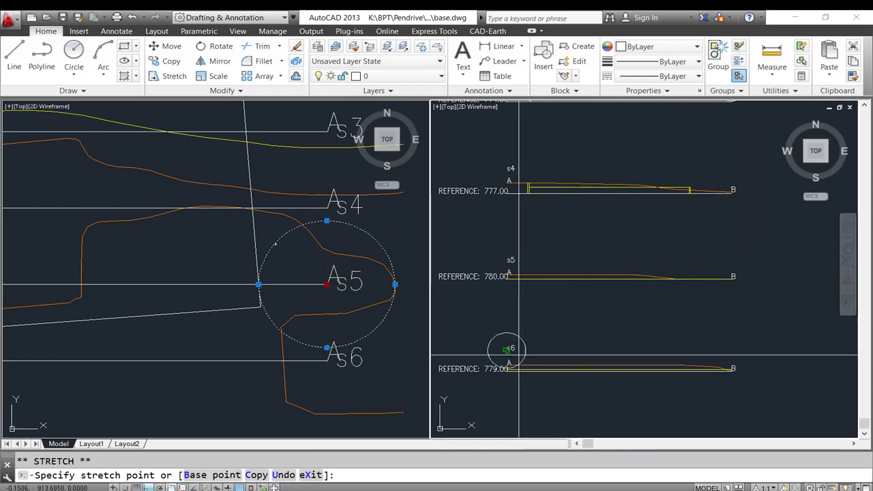
middle_click_drag(510, 350, 510, 266)
scroll(513, 186, "up", 4)
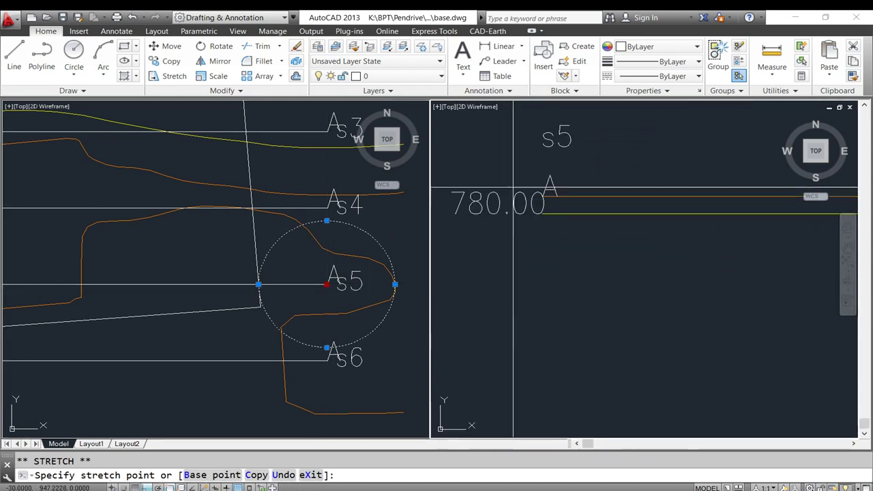
left_click(540, 216)
scroll(531, 241, "down", 3)
scroll(559, 242, "down", 3)
scroll(569, 241, "up", 6)
key("Escape")
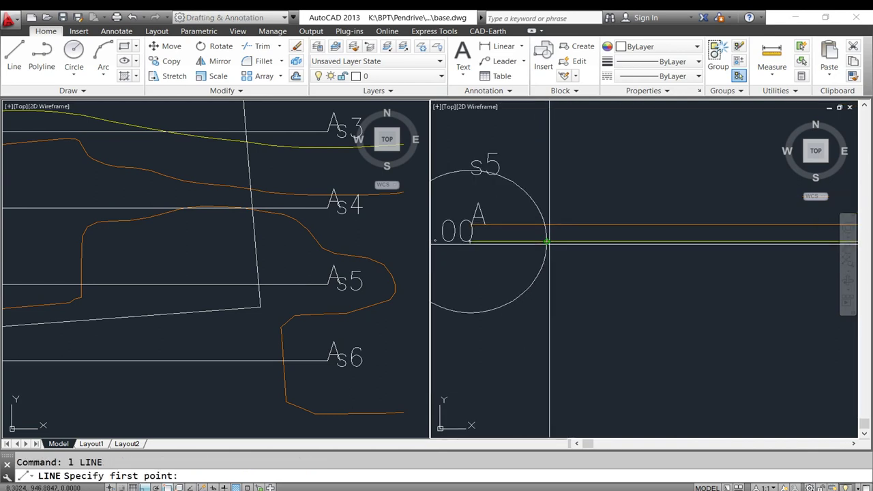
Step: Draw the closing line at s5's A end, offset it 0.5, and erase the helper circle
left_click(547, 241)
key("Escape")
type("o")
key("Return")
key("Return")
left_click(548, 232)
left_click(560, 231)
left_click(528, 208)
left_click(504, 225)
type("e")
key("Return")
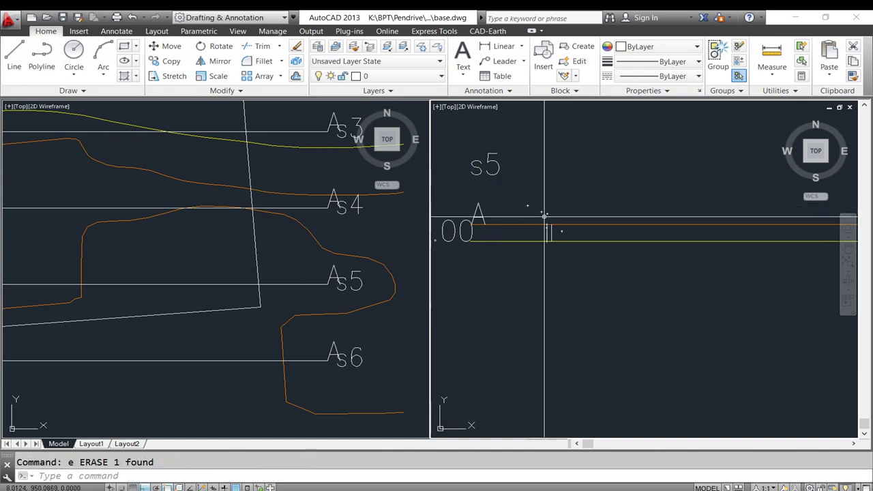
Step: Shorten the yellow line to the closing line and match its style onto the new lines
left_click(526, 241)
left_click(471, 240)
left_click(557, 243)
key("Escape")
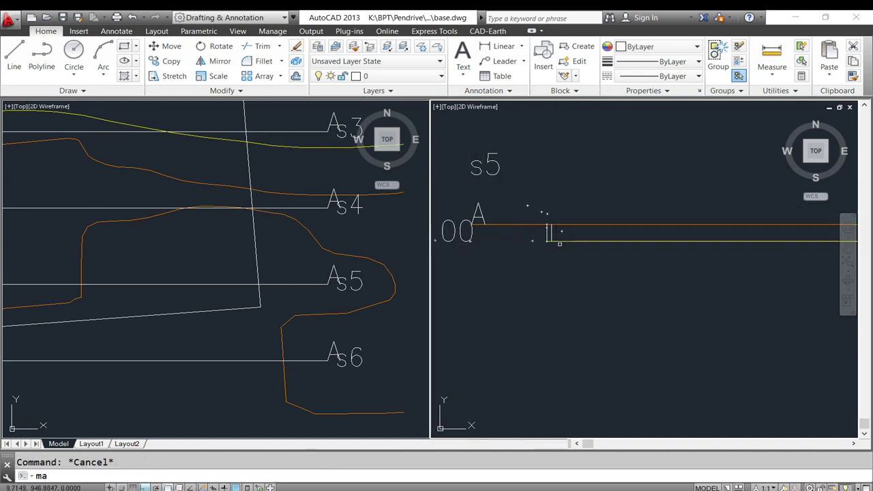
left_click(559, 240)
left_click(551, 232)
left_click(555, 236)
scroll(554, 236, "down", 5)
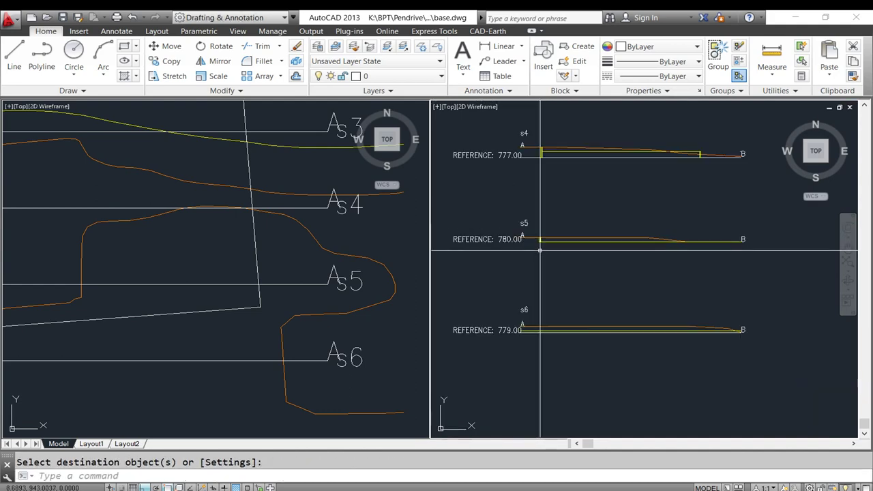
Step: In the plan, draw a helper circle centred on the station line's B end, sized to the boundary crossing
left_click(285, 245)
scroll(285, 245, "up", 10)
key("Return")
type("c CIRCLE")
key("Return")
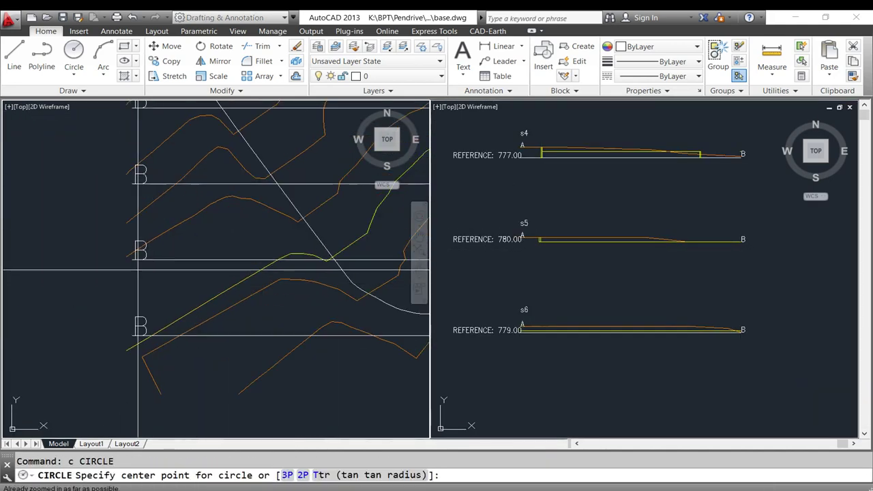
left_click(132, 259)
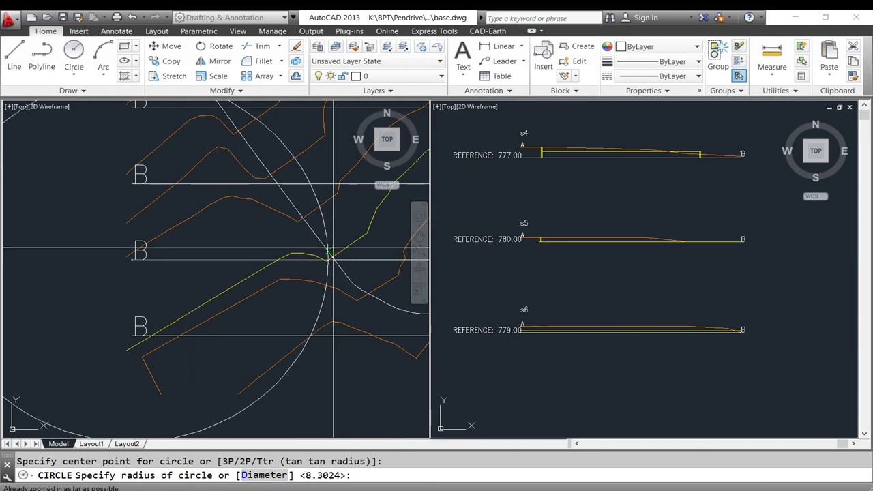
left_click(328, 252)
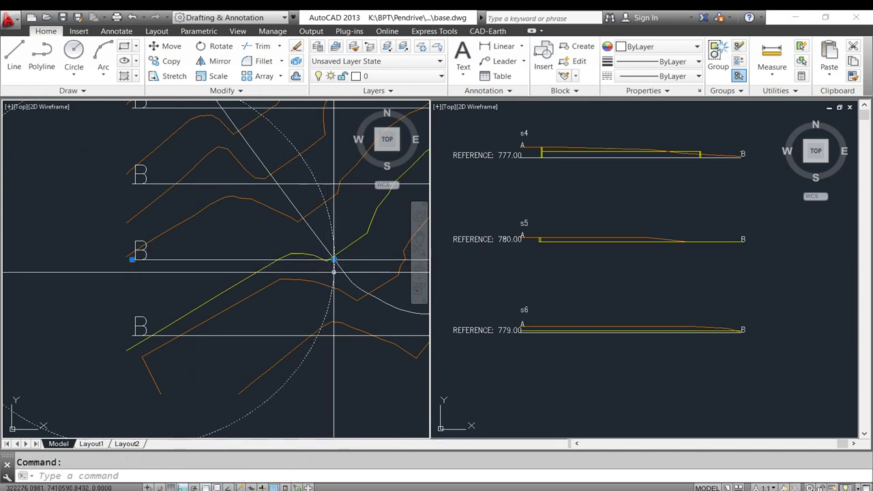
Step: Move the helper circle onto profile s5's B end
left_click(452, 271)
key("Escape")
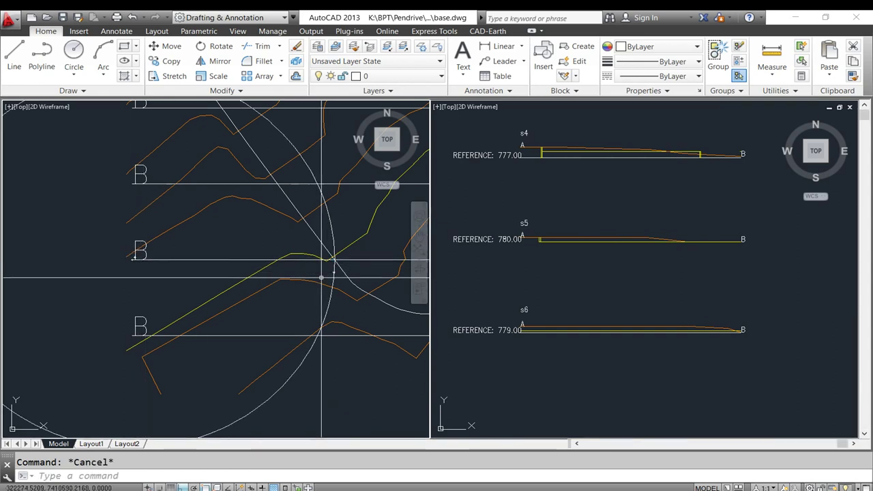
left_click(334, 285)
left_click(134, 257)
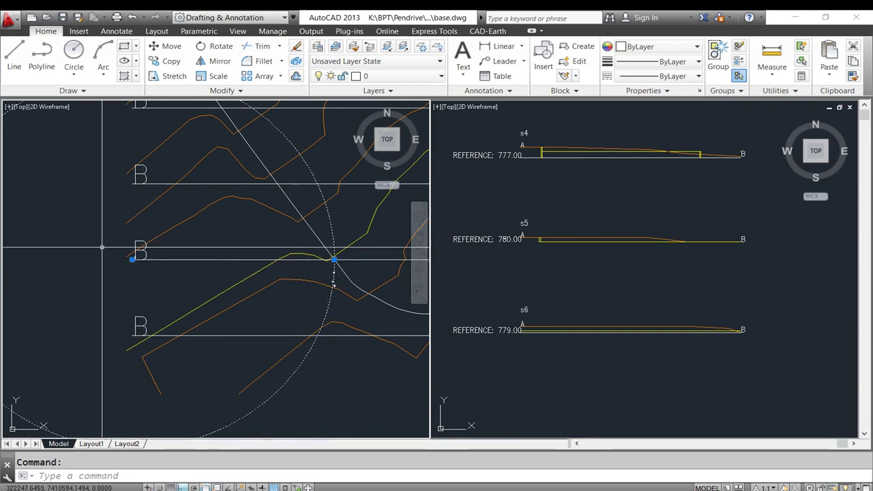
left_click(133, 257)
left_click(743, 240)
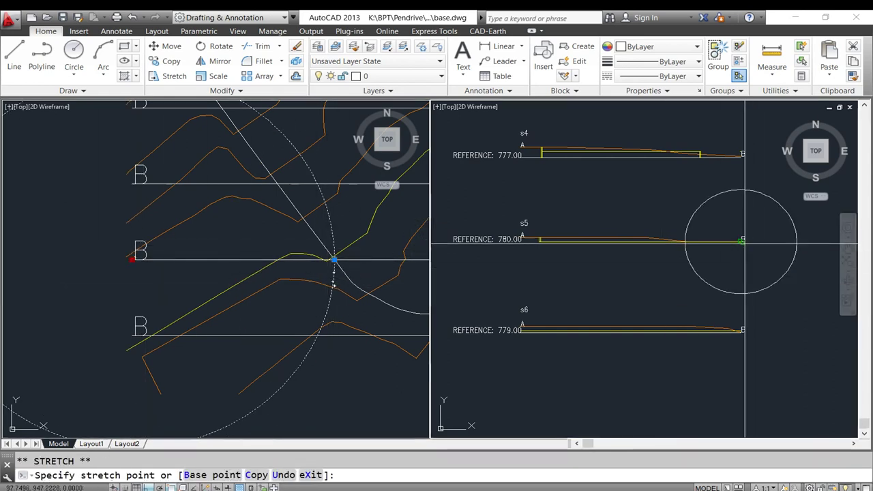
key("Escape")
Step: Zoom to where the circle meets profile s5 and begin a closing line there, then abandon it
scroll(723, 246, "up", 5)
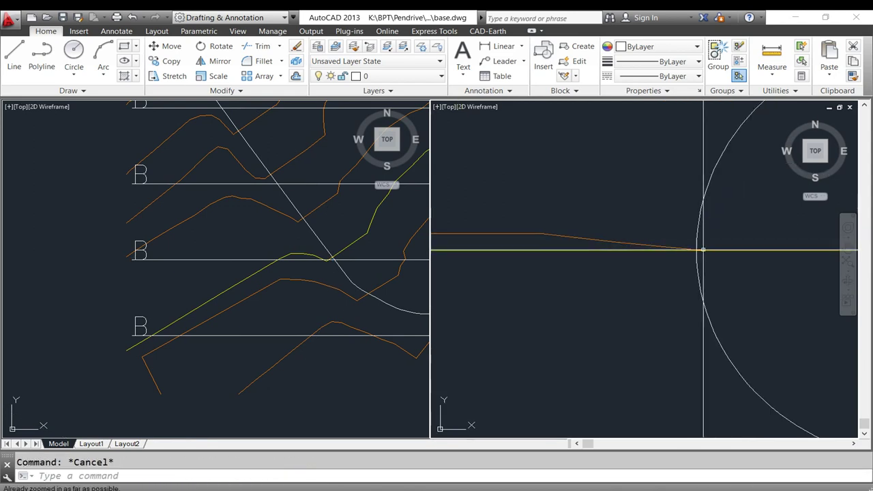
scroll(591, 279, "down", 1)
scroll(590, 283, "down", 3)
scroll(593, 264, "up", 3)
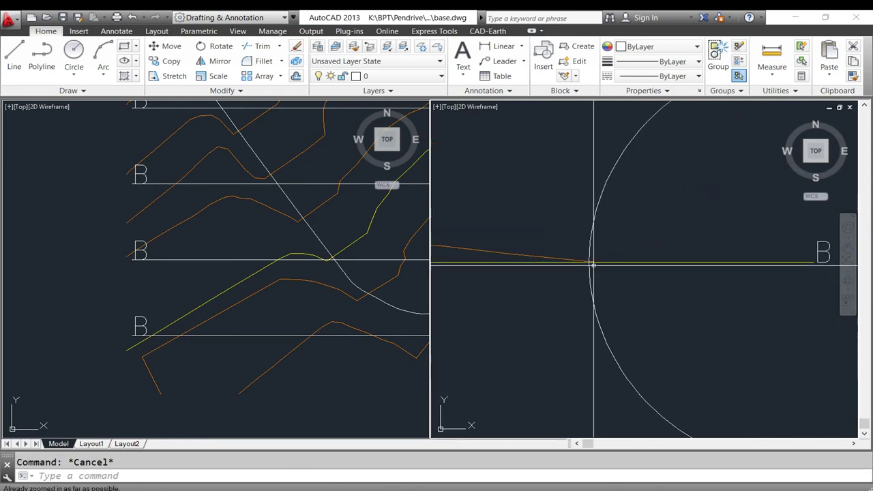
scroll(591, 265, "down", 3)
key("z")
key("Return")
left_click(569, 235)
left_click(600, 273)
key("Escape")
scroll(577, 255, "up", 2)
type("l")
key("Return")
left_click(579, 237)
scroll(578, 236, "up", 2)
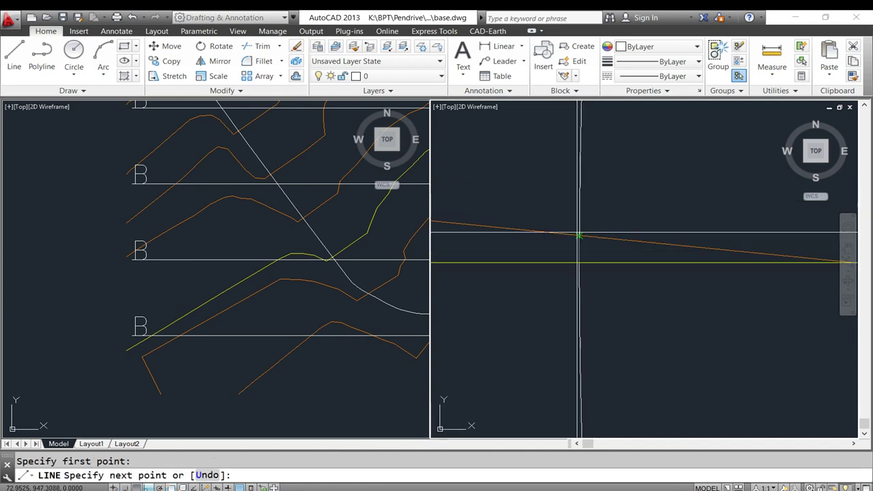
scroll(578, 205, "down", 1)
key("Escape")
Step: Erase the helper circle
scroll(587, 225, "down", 2)
scroll(594, 260, "down", 1)
left_click(617, 278)
left_click(600, 279)
type("e")
key("Return")
Step: Offset profile s5's vertical end line beside the original and trim it between the profile lines
middle_click_drag(524, 185, 578, 273)
type("o")
key("Return")
key("Return")
scroll(583, 276, "up", 2)
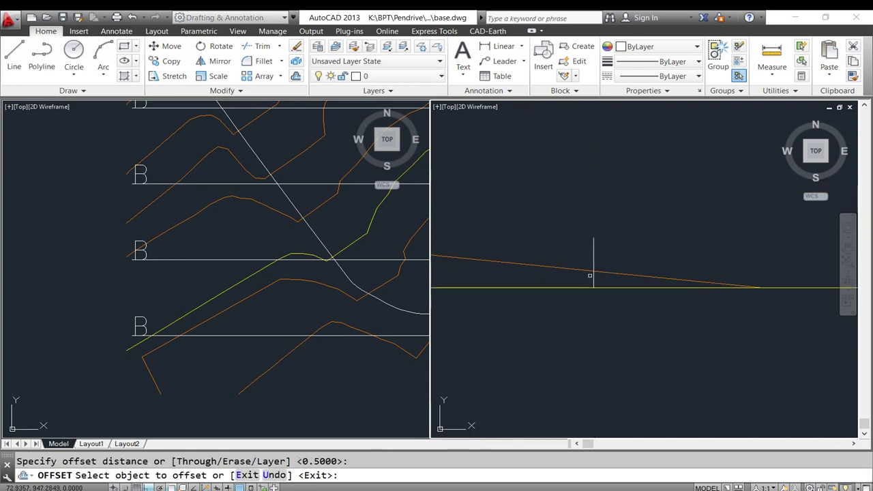
left_click(593, 275)
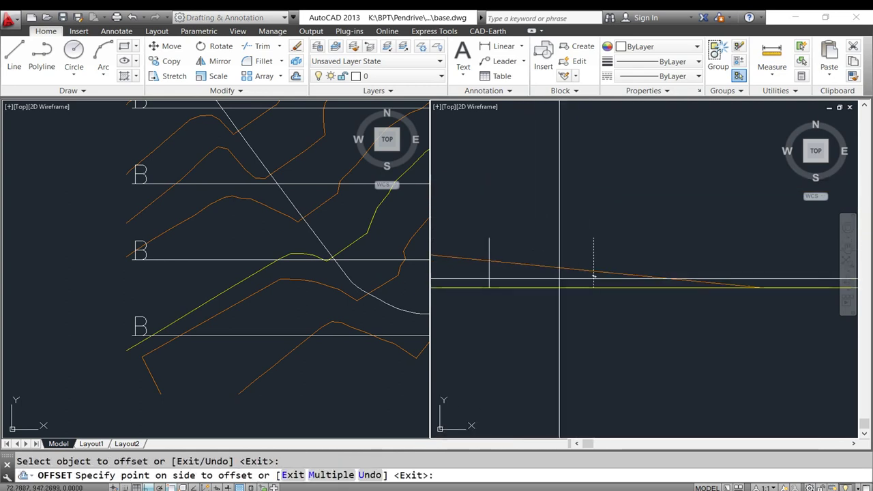
left_click(559, 279)
scroll(573, 282, "down", 2)
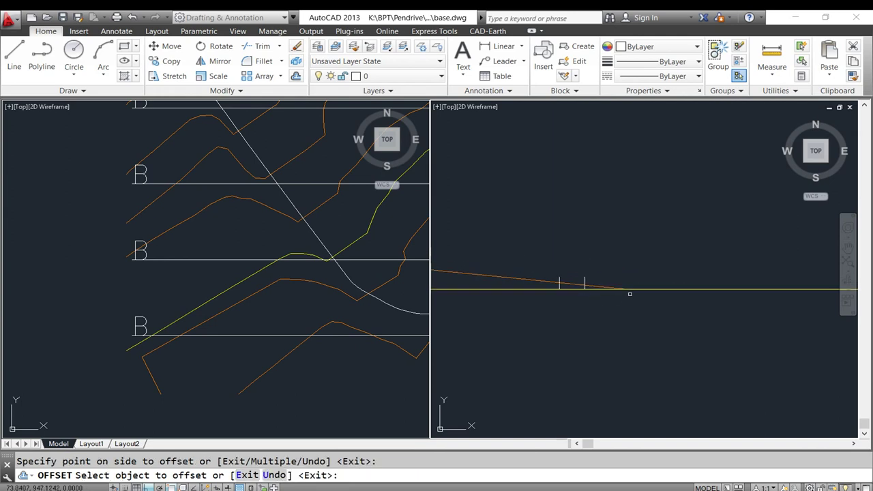
key("Return")
scroll(573, 280, "up", 2)
type("tr")
key("Return")
key("Return")
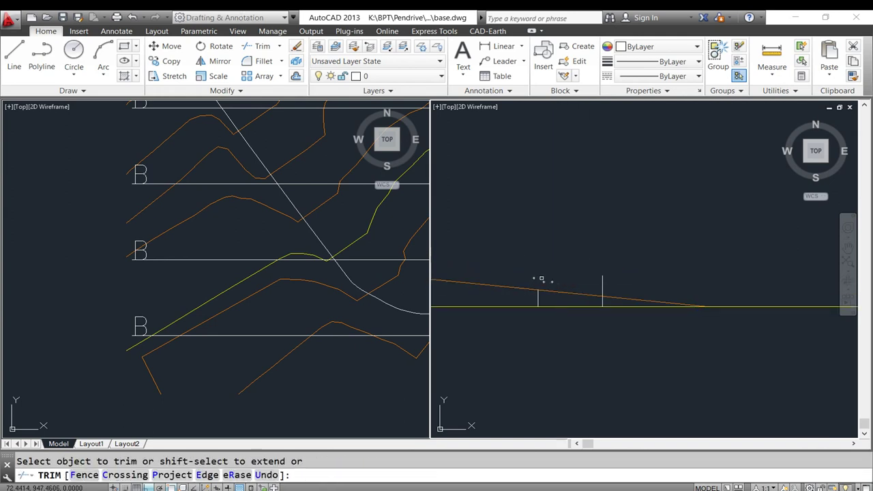
key("Return")
Step: Match the yellow design line's properties onto the new and remaining white end lines
type("ma")
key("Return")
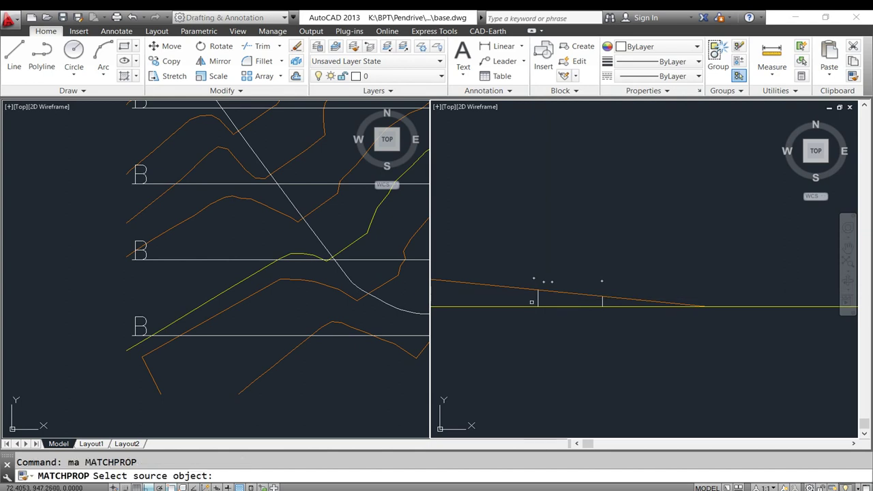
left_click(531, 306)
left_click_drag(537, 297, 581, 264)
key("Return")
scroll(630, 333, "up", 3)
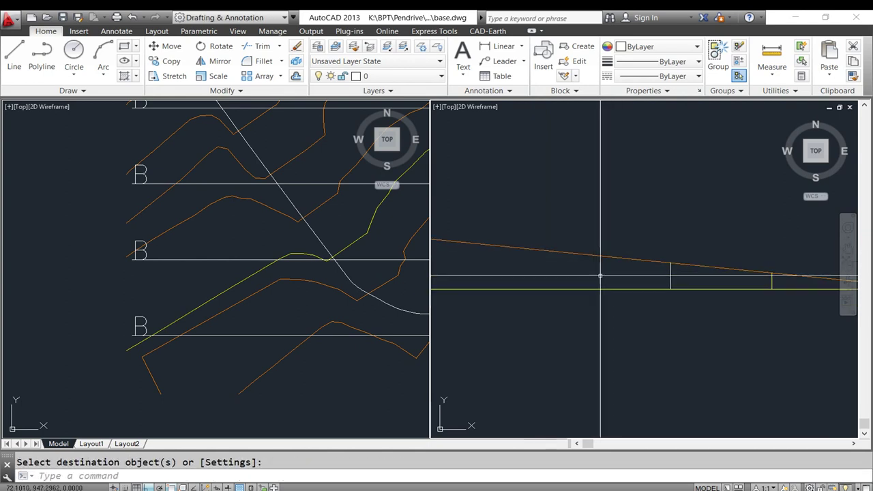
key("Return")
left_click(663, 288)
left_click(670, 229)
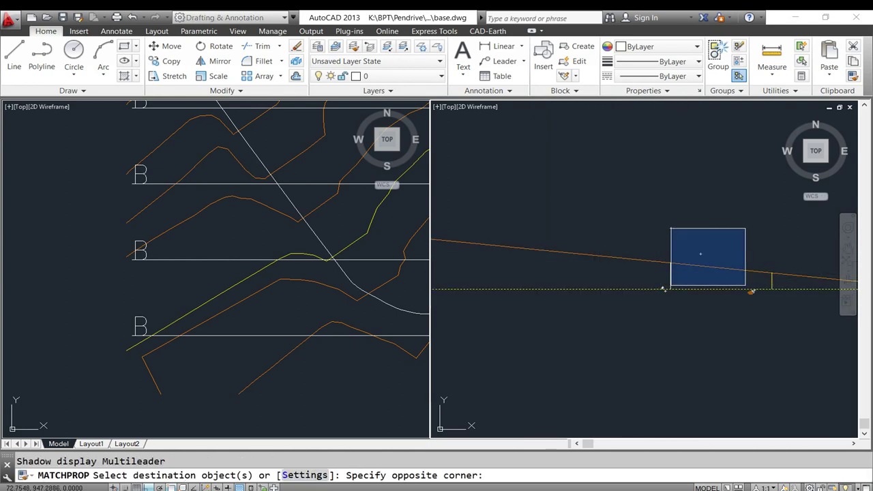
left_click(788, 324)
key("Return")
scroll(658, 257, "down", 2)
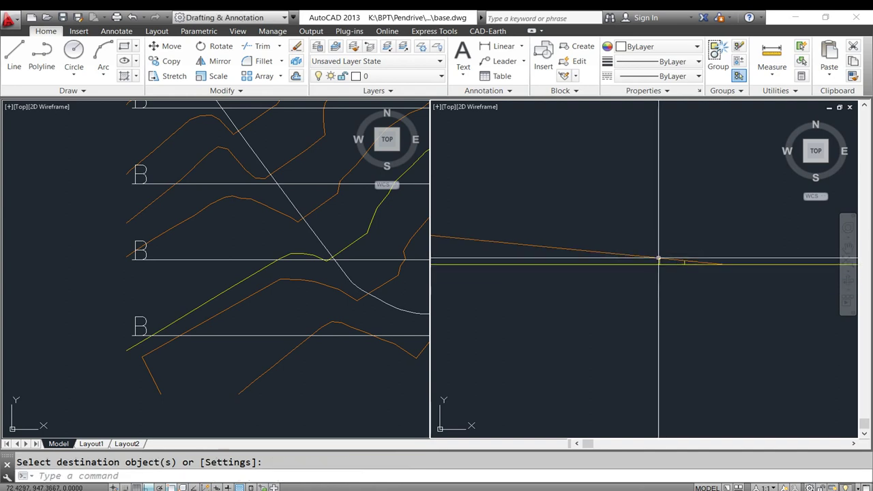
scroll(634, 273, "down", 3)
middle_click_drag(612, 284, 589, 253)
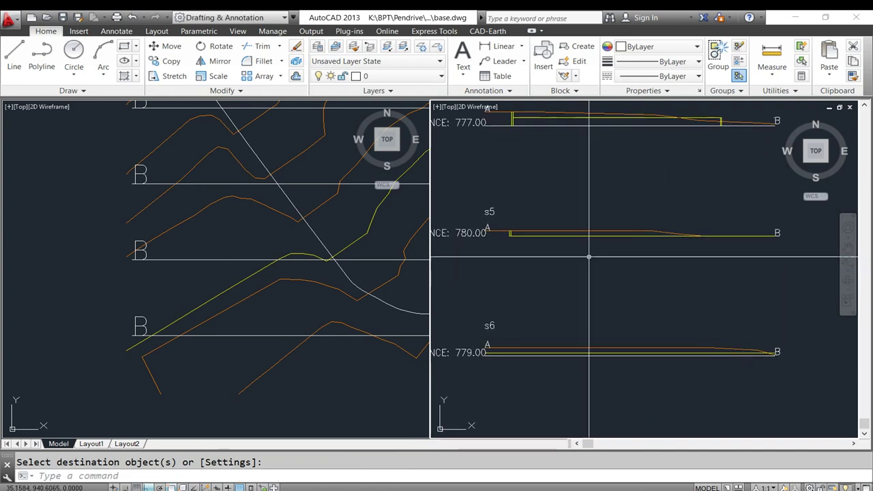
Step: Zoom the right viewport onto profiles s0, s1 and s2, then start HATCH with the SOLID pattern
scroll(588, 298, "down", 2)
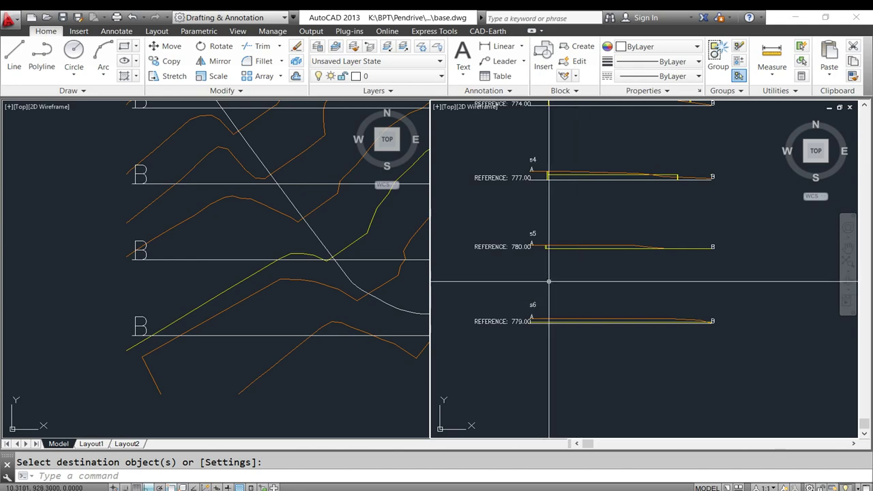
scroll(286, 306, "down", 2)
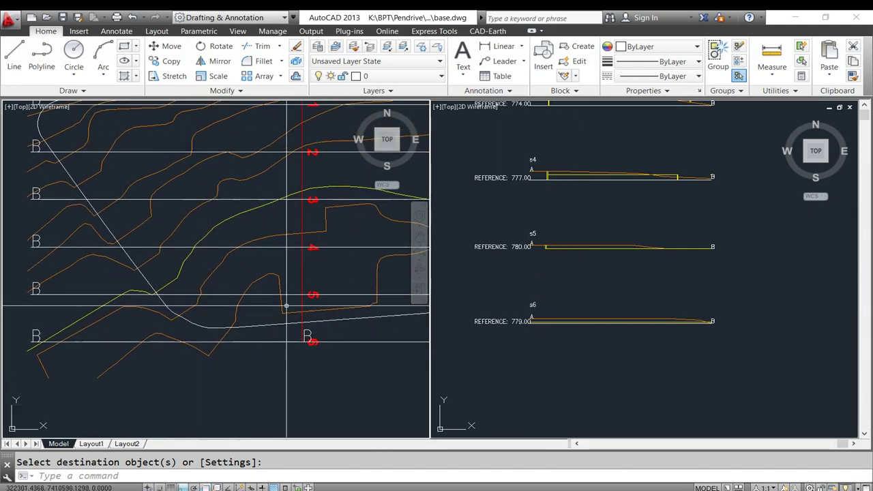
scroll(283, 308, "down", 1)
scroll(287, 329, "down", 1)
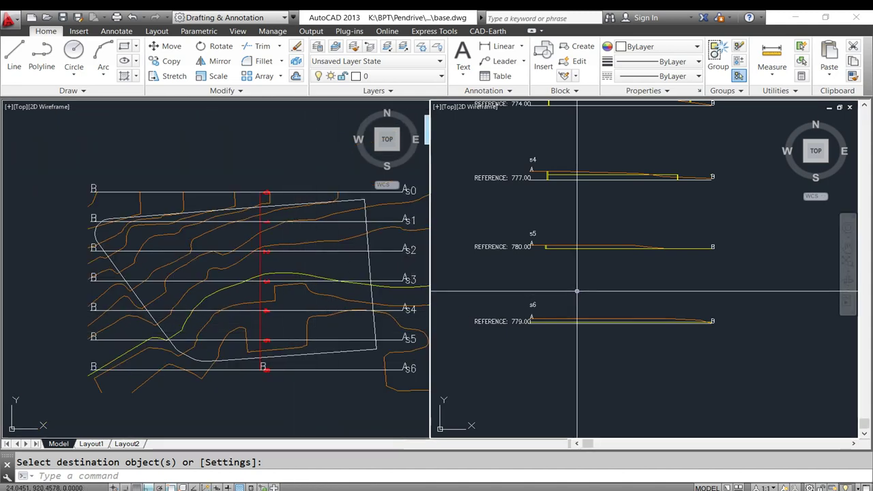
scroll(564, 294, "down", 2)
scroll(568, 278, "up", 1)
scroll(570, 240, "up", 1)
scroll(570, 242, "down", 1)
scroll(580, 249, "up", 1)
scroll(593, 248, "up", 1)
scroll(601, 255, "up", 1)
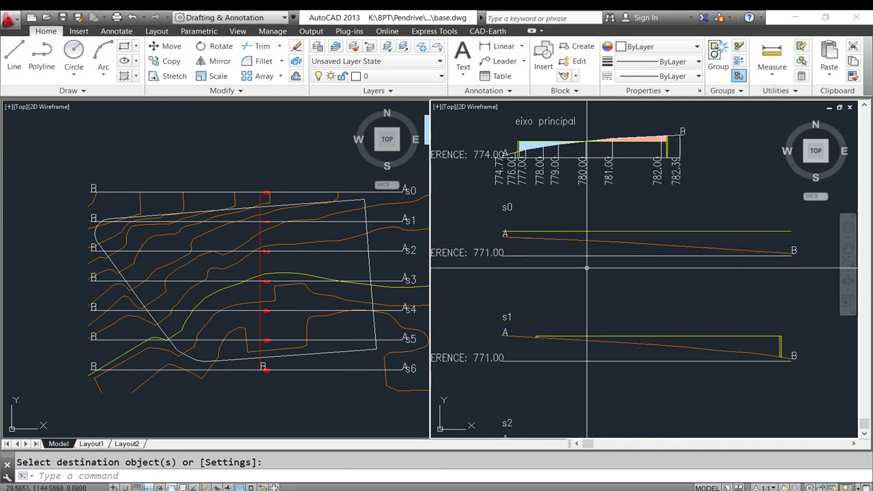
scroll(586, 268, "down", 1)
scroll(581, 290, "up", 1)
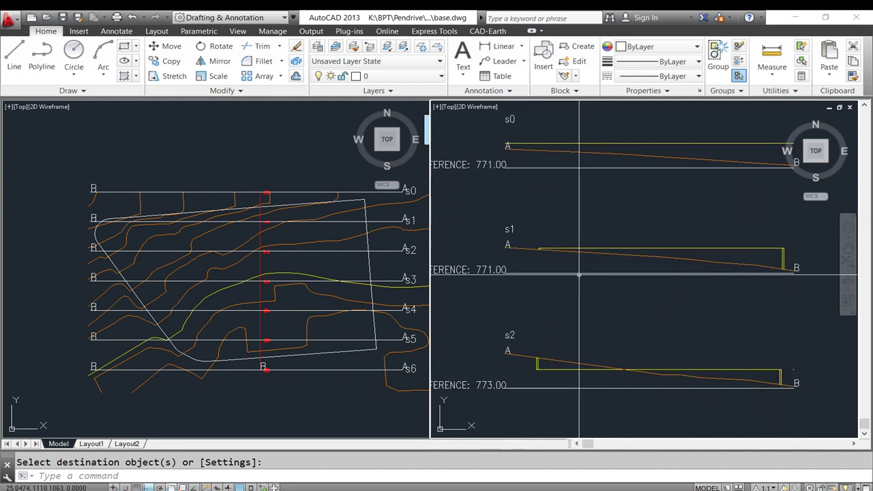
scroll(566, 300, "down", 2)
scroll(565, 298, "up", 1)
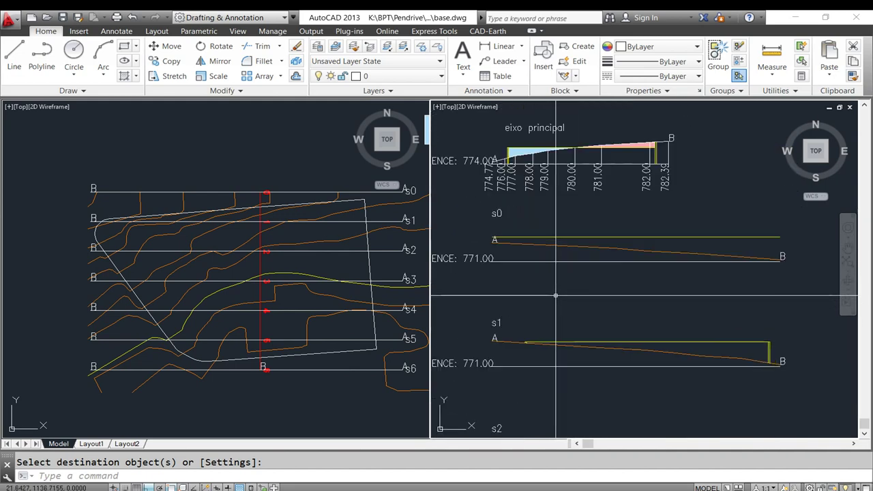
scroll(555, 286, "up", 1)
scroll(553, 266, "down", 1)
scroll(557, 286, "up", 1)
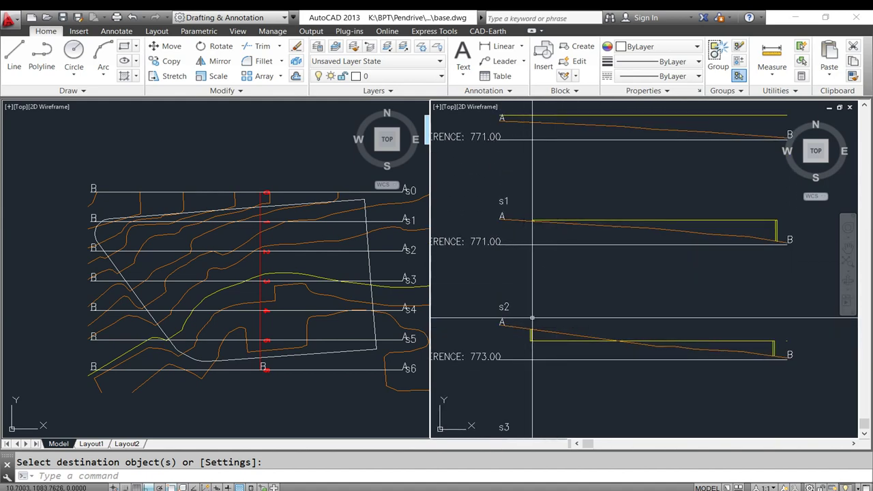
scroll(563, 289, "down", 1)
scroll(585, 257, "up", 1)
scroll(586, 256, "down", 1)
scroll(655, 250, "up", 1)
scroll(614, 273, "down", 1)
scroll(571, 301, "up", 1)
type("h")
key("Return")
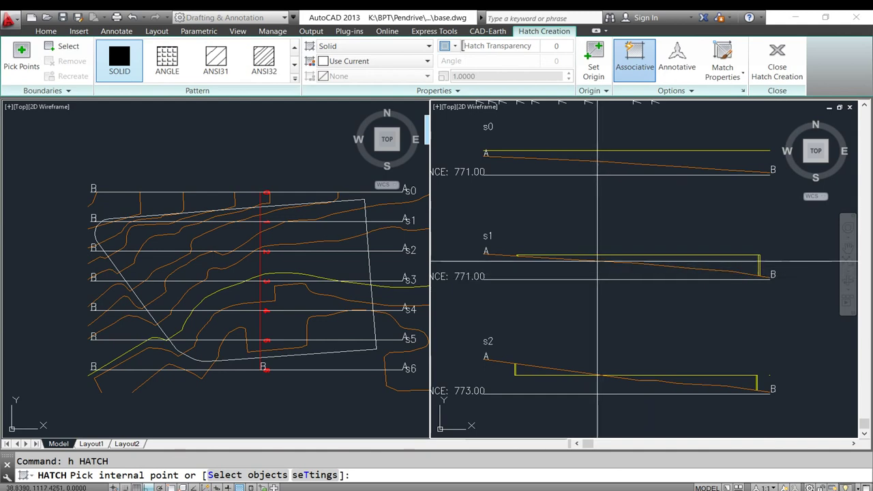
Step: Fill the area inside profile s1 with a solid hatch
left_click(680, 261)
key("Return")
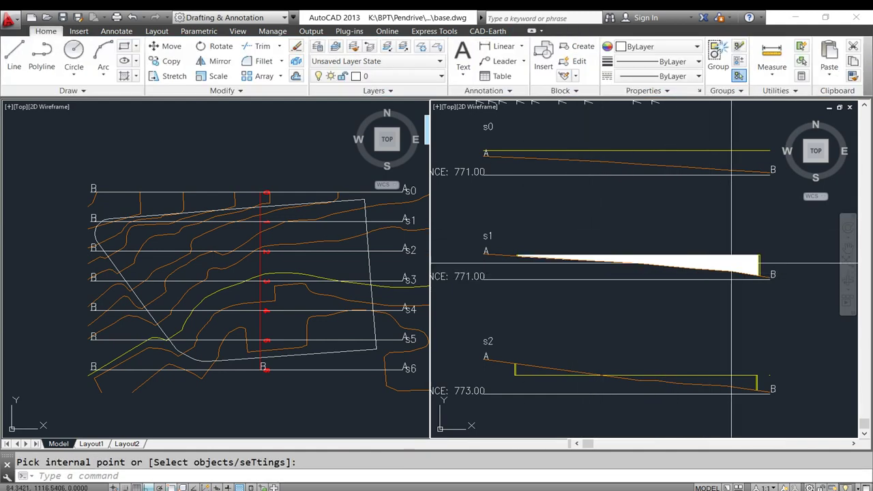
scroll(545, 245, "down", 2)
scroll(546, 205, "up", 2)
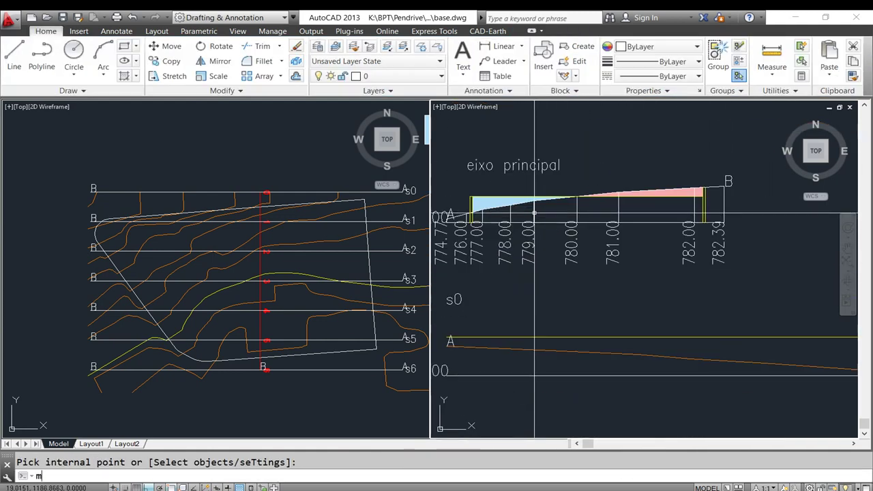
scroll(546, 205, "down", 1)
Step: Turn the s1 fill light blue by matching properties from the eixo principal fill
key("Return")
type("ma")
key("Return")
scroll(512, 210, "up", 2)
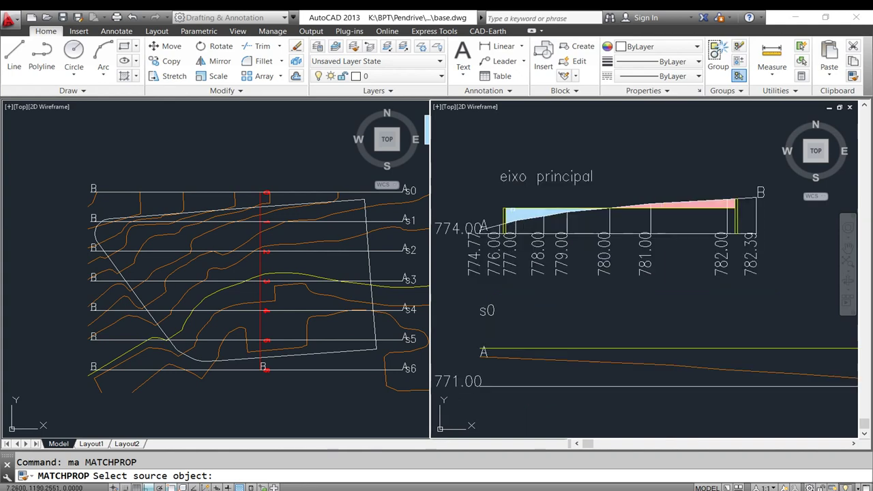
left_click(514, 212)
scroll(514, 212, "down", 3)
scroll(675, 301, "up", 3)
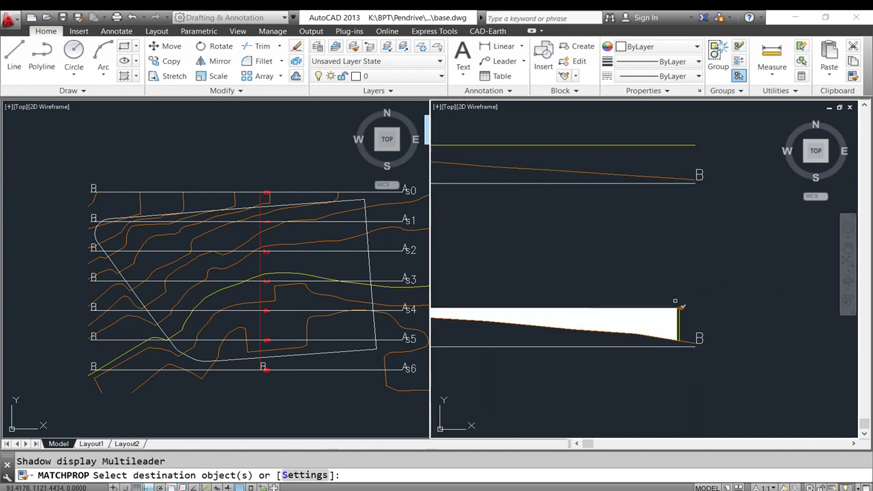
left_click(656, 321)
left_click(638, 328)
Step: Erase the stray object near profile s2
scroll(636, 325, "down", 4)
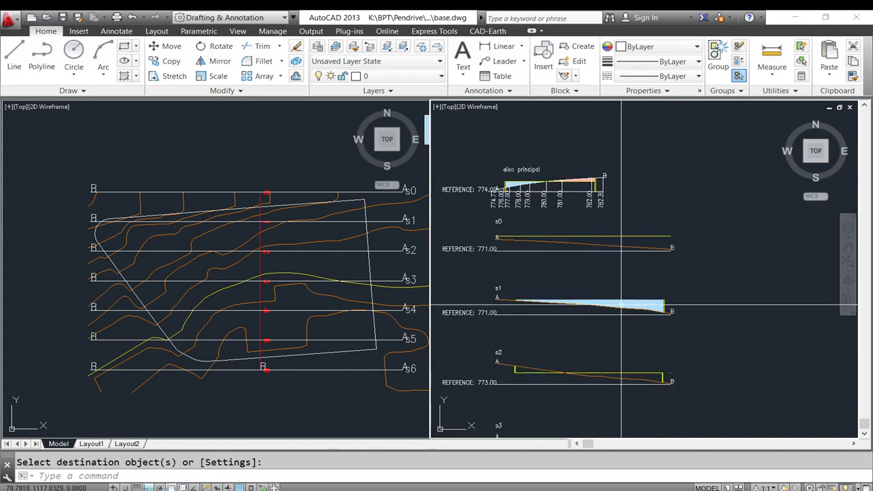
scroll(542, 326, "up", 2)
scroll(624, 324, "up", 1)
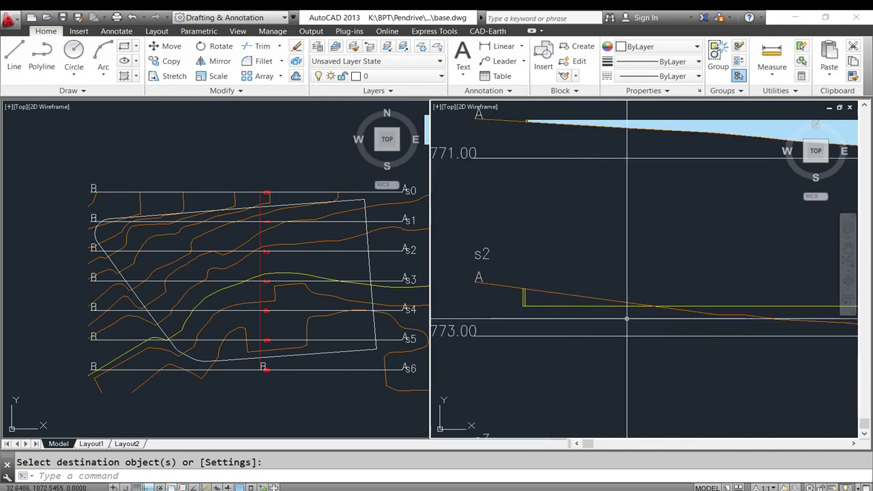
scroll(627, 322, "up", 1)
scroll(629, 321, "down", 2)
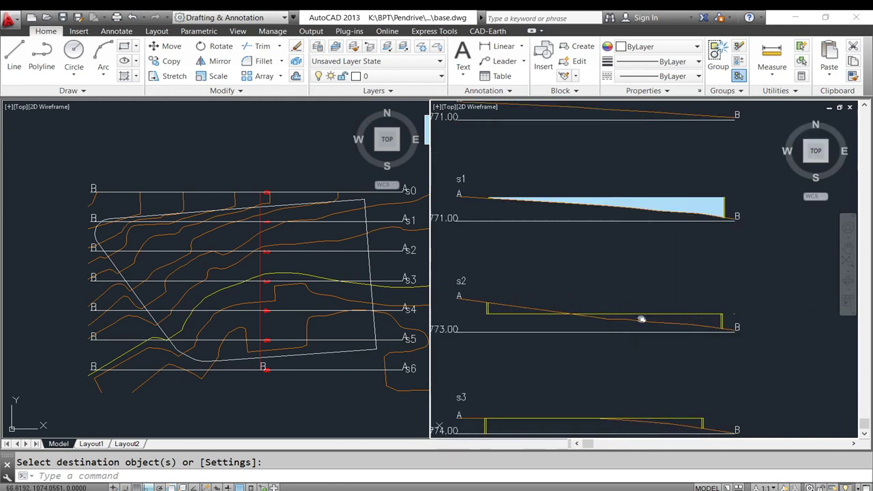
scroll(648, 317, "up", 2)
left_click(740, 290)
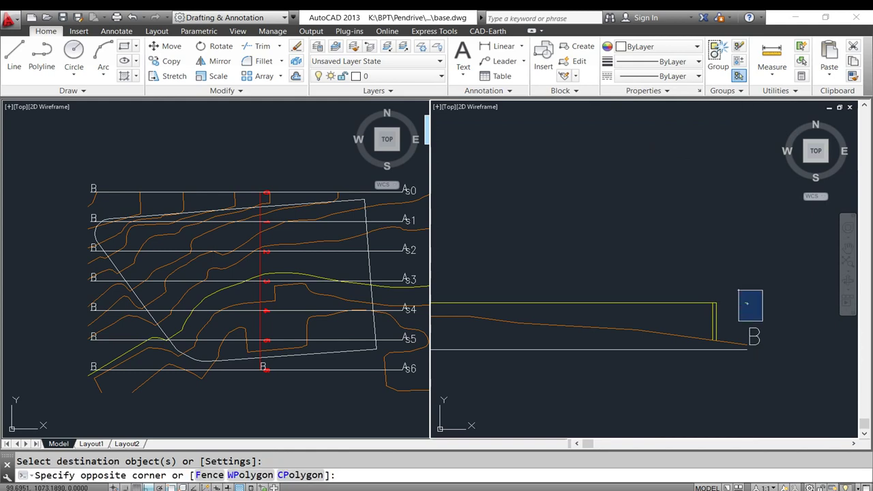
left_click(763, 317)
key("Return")
type("e")
Step: Solid-hatch the area inside profile s2 and match it to s1's light-blue fill
key("Return")
scroll(742, 309, "up", 1)
type("h")
key("Return")
scroll(682, 313, "down", 2)
scroll(668, 317, "down", 1)
left_click(667, 318)
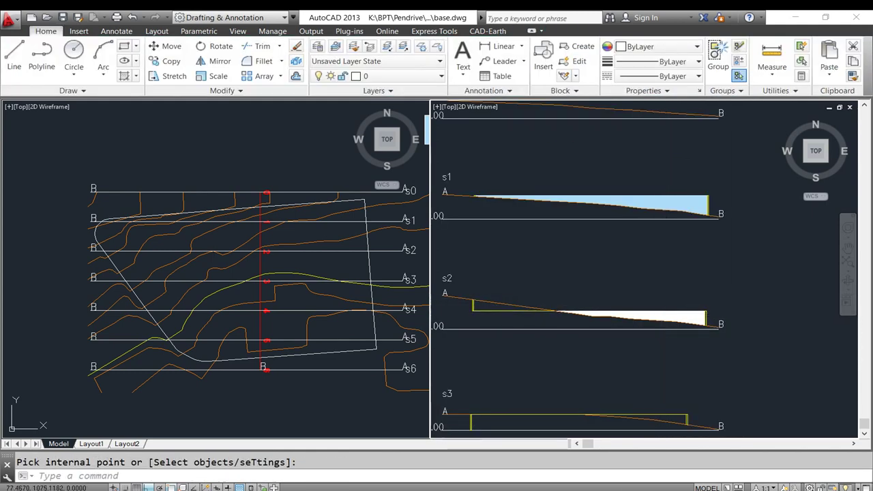
scroll(661, 313, "up", 2)
key("Return")
type("ma")
key("Return")
left_click(667, 320)
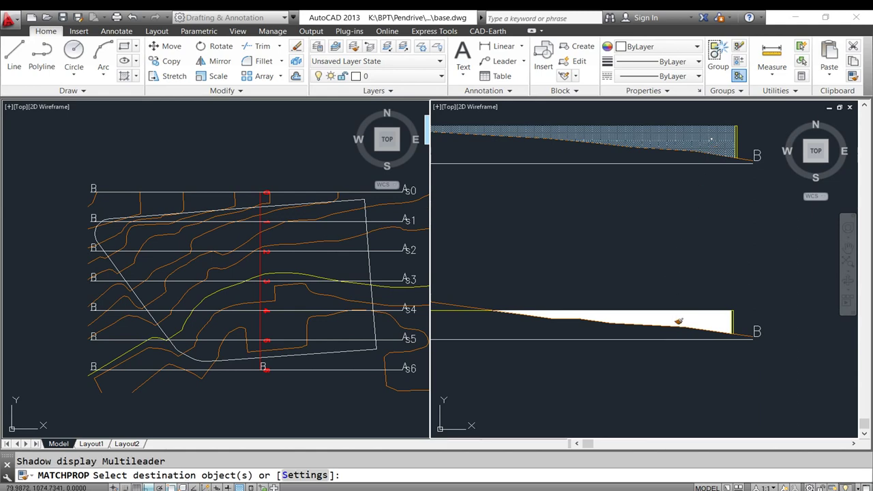
key("Return")
scroll(676, 204, "down", 2)
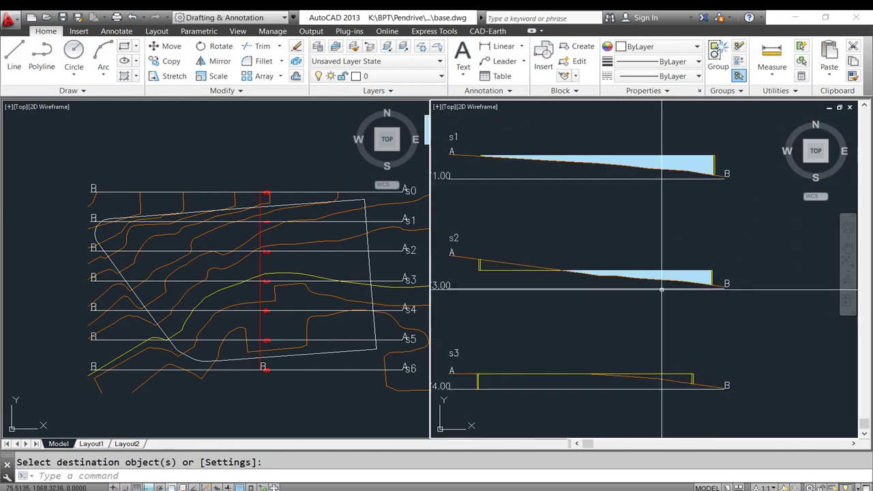
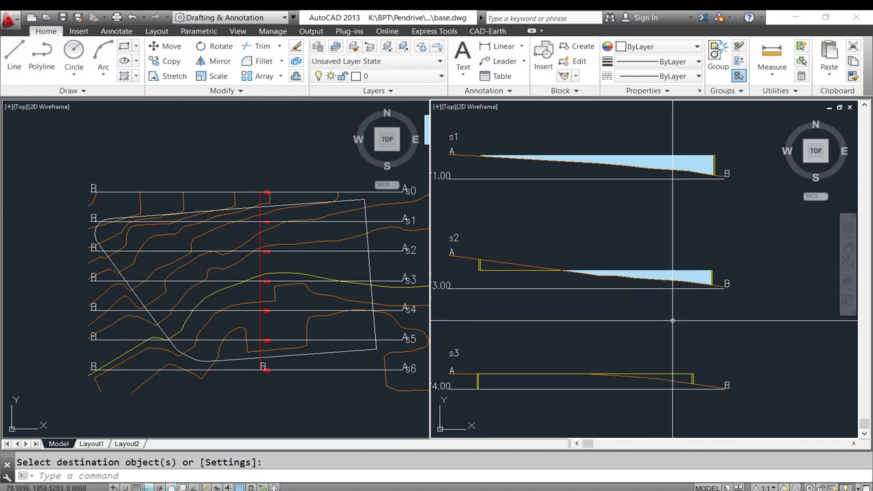
Step: Hatch the s3 cut area and match it to the light-blue hatch
middle_click_drag(673, 320, 681, 286)
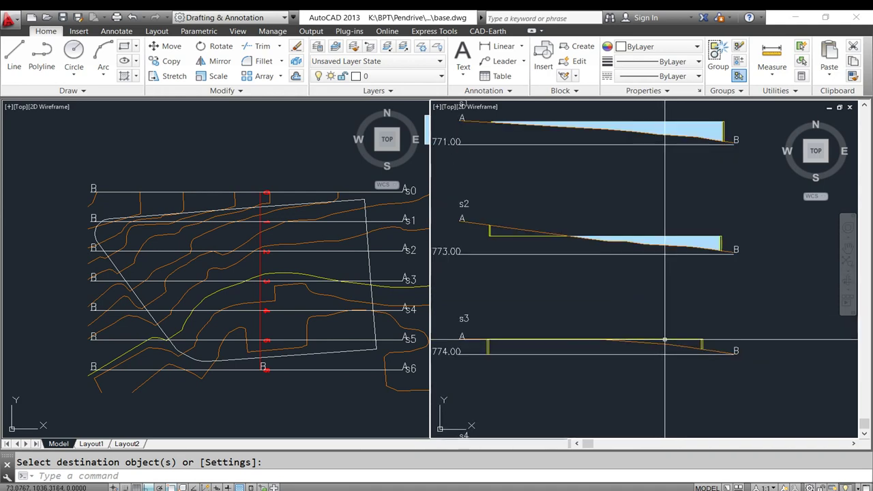
scroll(684, 317, "down", 1)
scroll(684, 339, "up", 2)
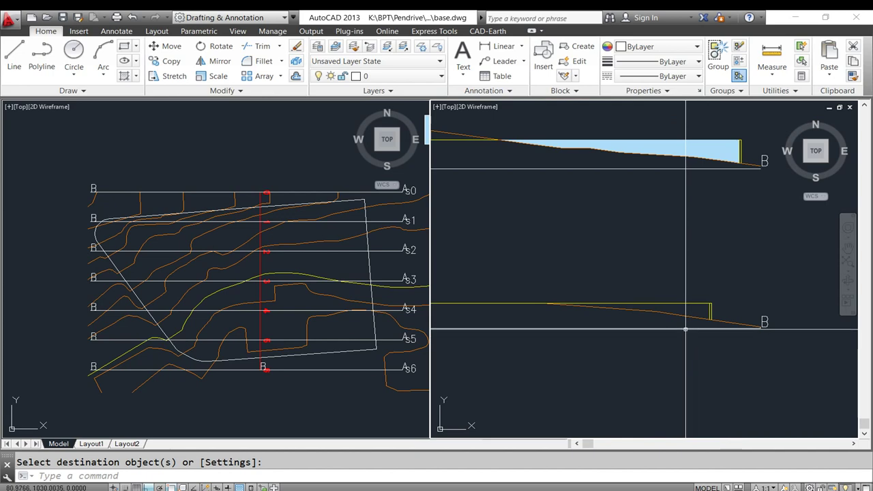
left_click(682, 313)
type("ma")
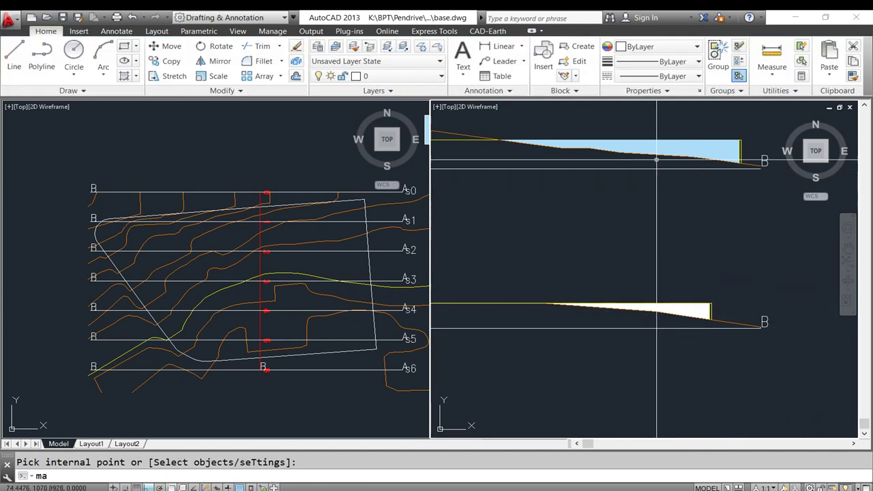
key("Return")
left_click(675, 147)
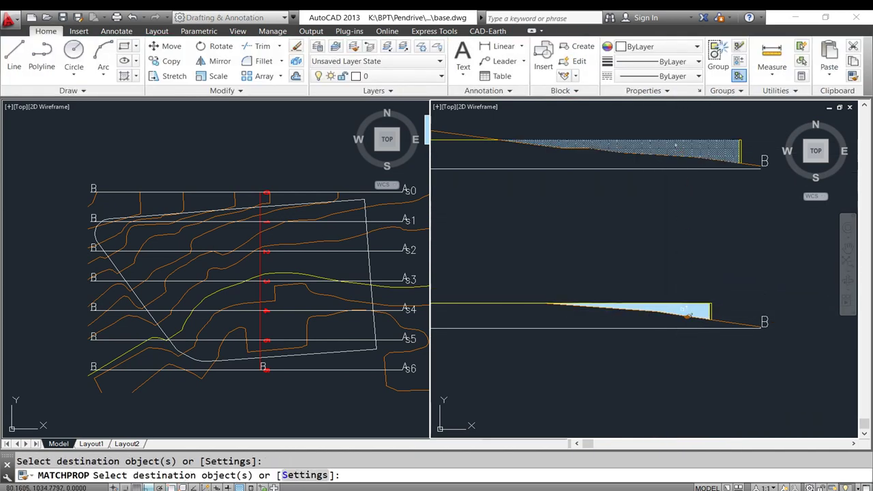
left_click(687, 315)
key("Return")
Step: Hatch the s4 cut area and restyle it to the light-blue hatch with MATCHPROP
scroll(523, 303, "up", 3)
middle_click_drag(750, 287, 713, 310)
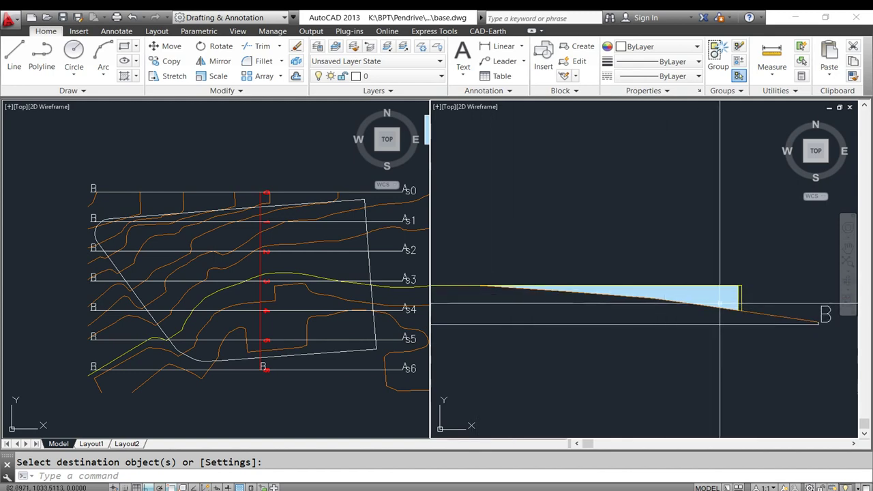
scroll(696, 300, "down", 3)
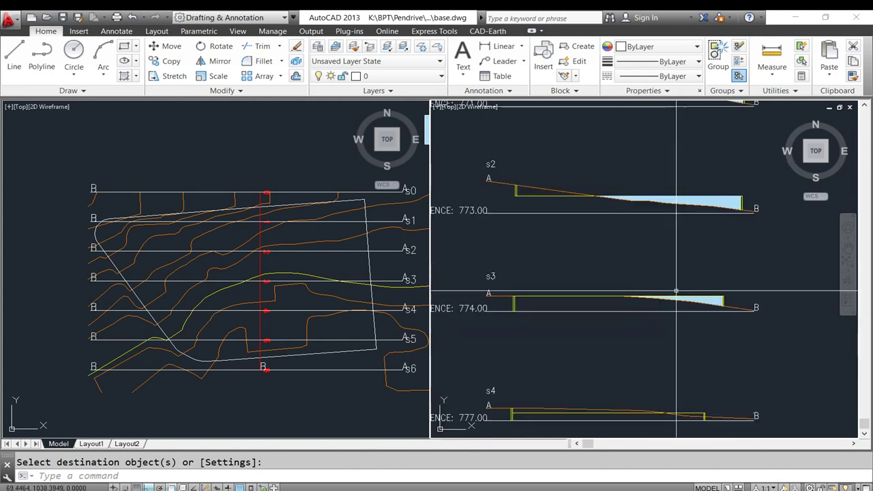
middle_click_drag(677, 315, 653, 237)
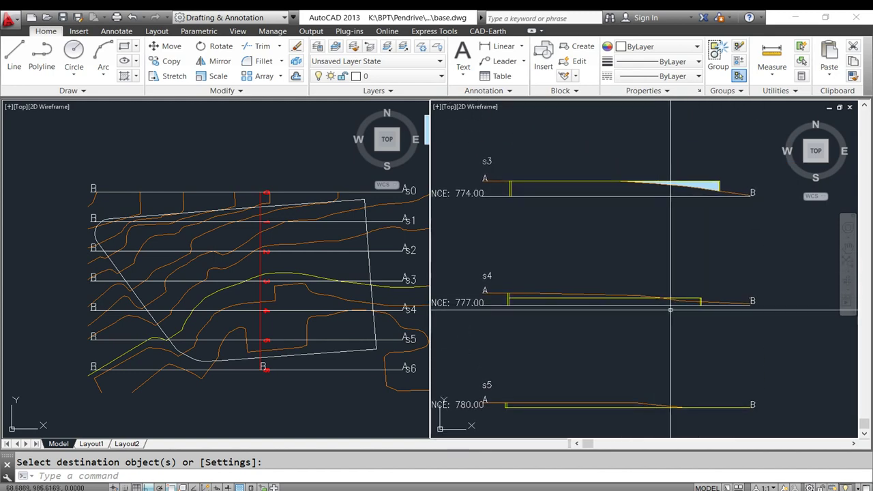
scroll(687, 308, "up", 2)
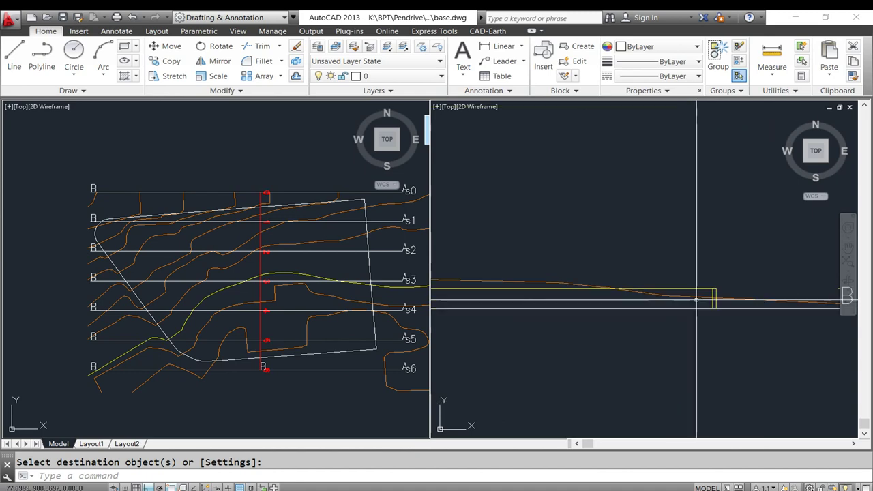
type("h")
key("Return")
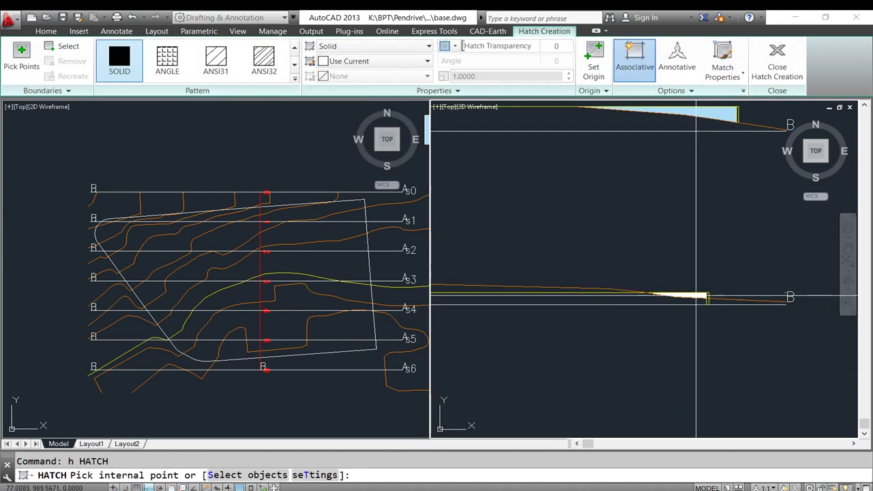
key("Return")
type("ma")
key("Return")
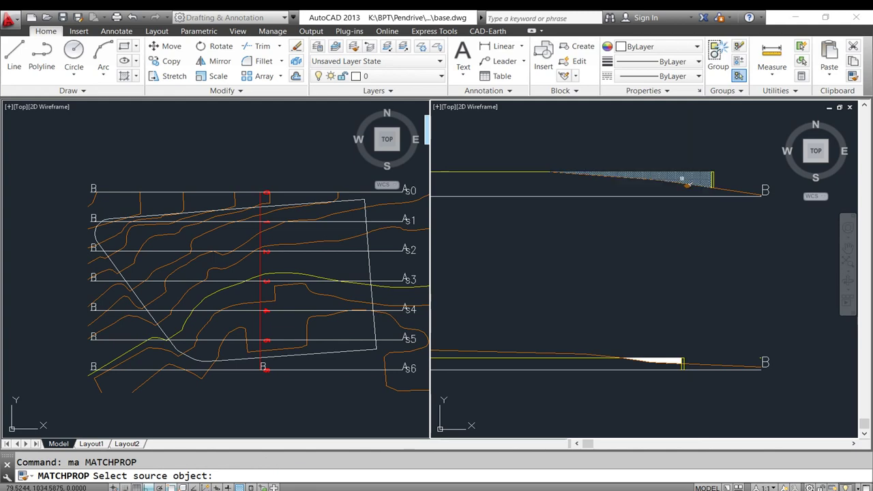
left_click(685, 183)
middle_click_drag(685, 182, 681, 339)
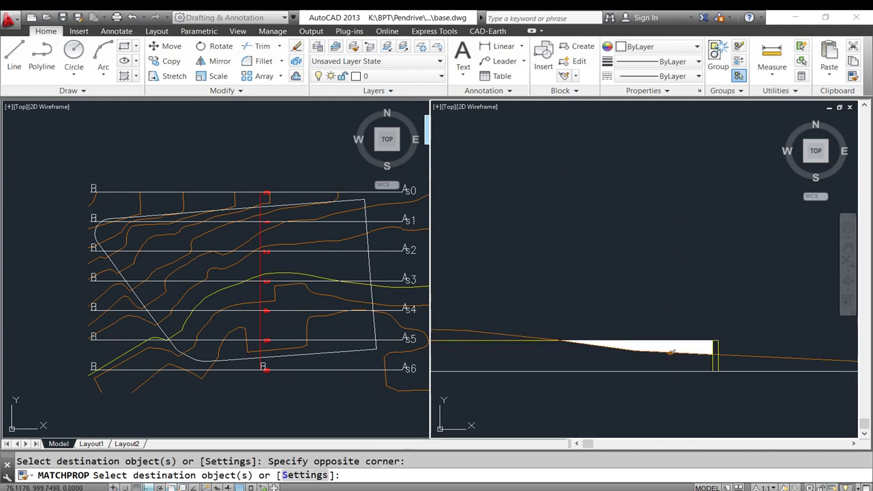
key("Return")
Step: Pan and zoom over sections s4 and s5 to check the new hatches
scroll(670, 327, "down", 2)
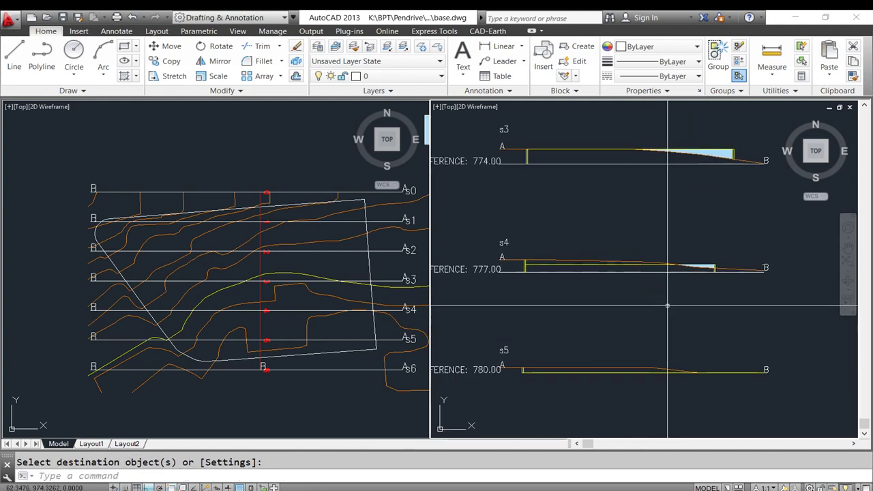
middle_click_drag(661, 335, 653, 277)
scroll(639, 317, "up", 2)
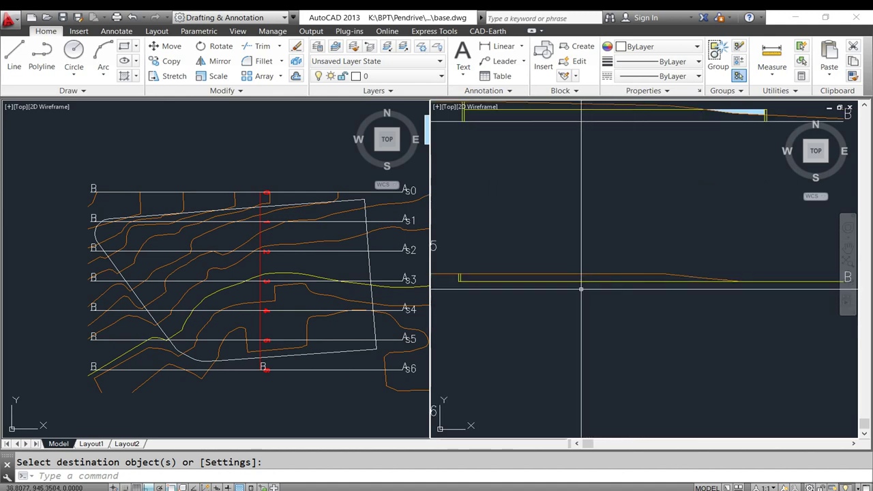
scroll(580, 290, "down", 2)
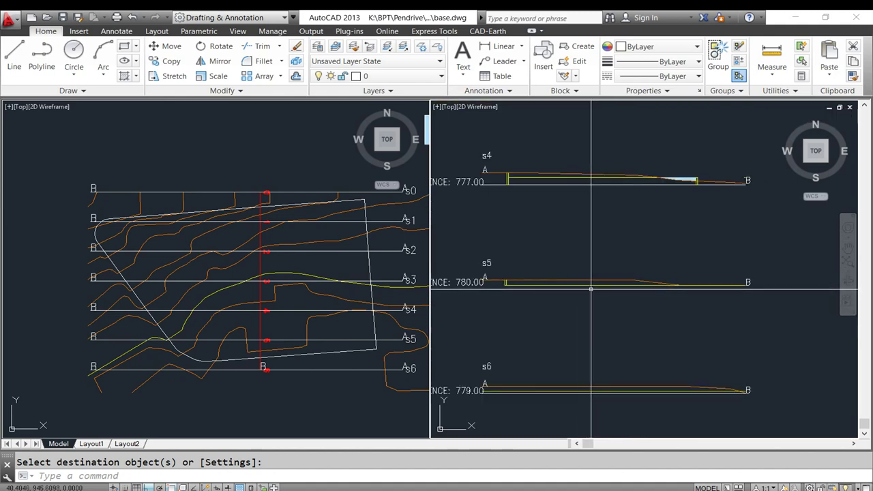
scroll(586, 282, "up", 1)
scroll(568, 295, "up", 1)
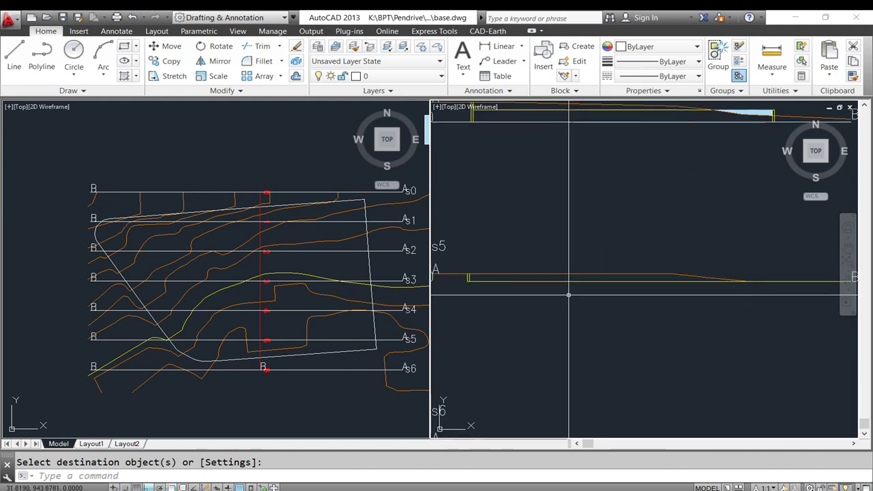
scroll(615, 282, "up", 2)
scroll(654, 290, "up", 1)
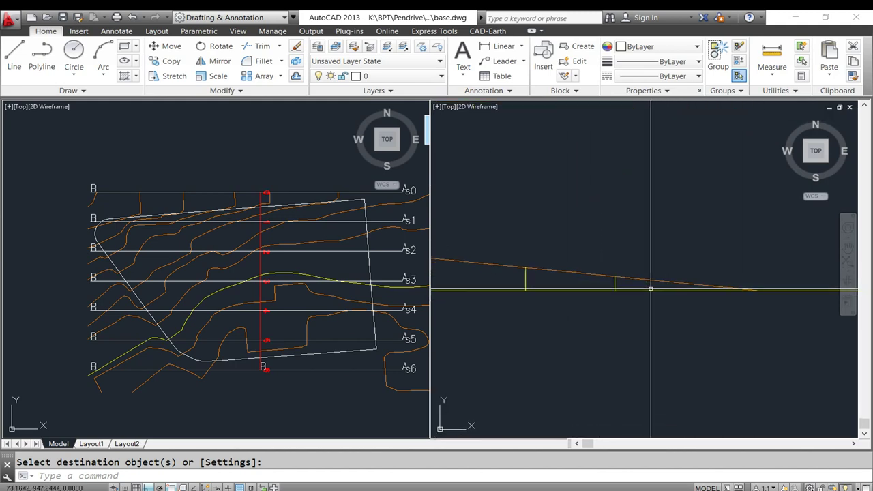
Step: Trim and erase the stray vertical line in section s5
scroll(654, 278, "down", 3)
scroll(640, 276, "up", 3)
scroll(642, 273, "down", 3)
scroll(656, 269, "up", 3)
scroll(657, 267, "up", 2)
key("Escape")
type("tr")
key("Return")
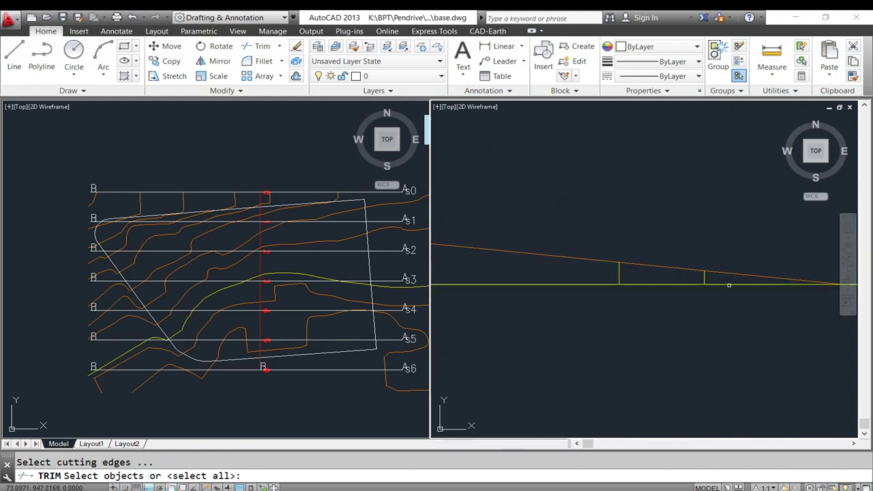
key("Return")
key("Escape")
type("e")
key("Return")
Step: Zoom along the section profiles and start a new hatch
scroll(721, 292, "down", 2)
scroll(723, 292, "up", 2)
scroll(752, 291, "down", 2)
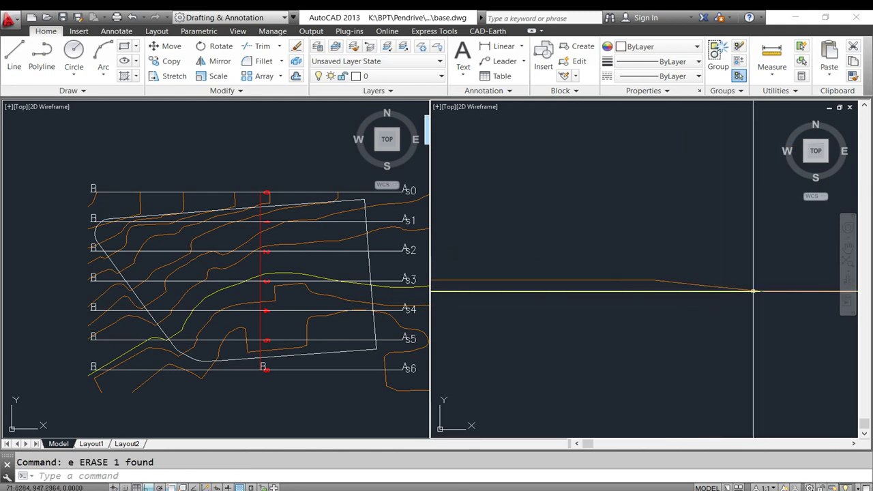
scroll(669, 295, "down", 3)
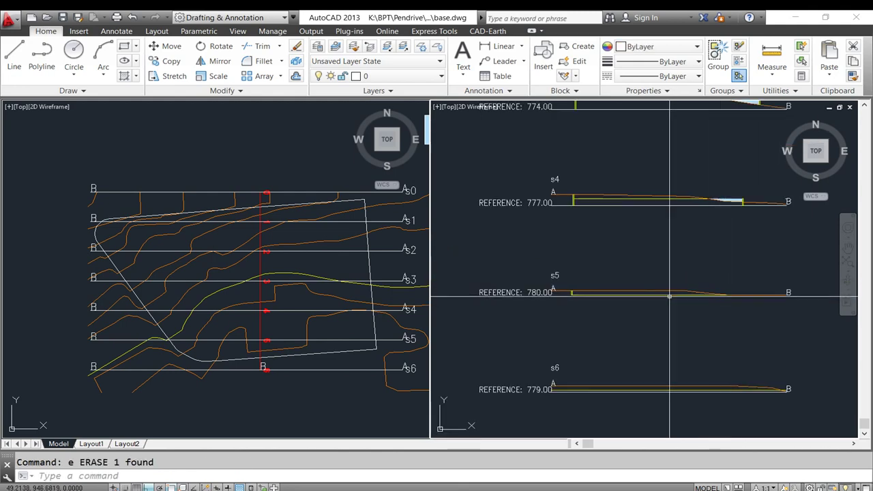
scroll(643, 295, "up", 1)
scroll(641, 295, "down", 3)
scroll(637, 272, "down", 1)
scroll(635, 258, "down", 1)
scroll(636, 258, "up", 10)
scroll(594, 279, "down", 2)
type("h")
key("Return")
Step: Begin matching properties from the multileader label, then cancel the command
scroll(610, 203, "down", 5)
type("ma")
key("Return")
scroll(611, 204, "up", 3)
scroll(610, 203, "up", 5)
left_click(610, 203)
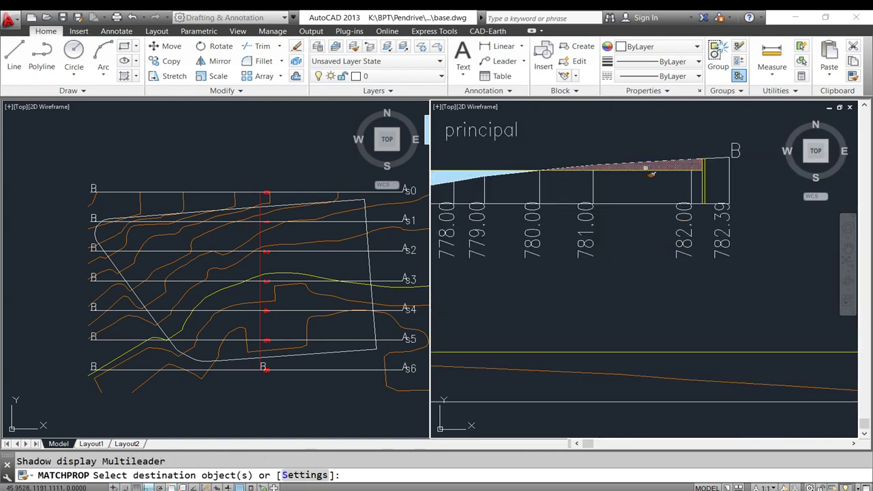
scroll(589, 259, "down", 7)
scroll(588, 258, "up", 5)
scroll(597, 266, "down", 4)
scroll(613, 338, "up", 5)
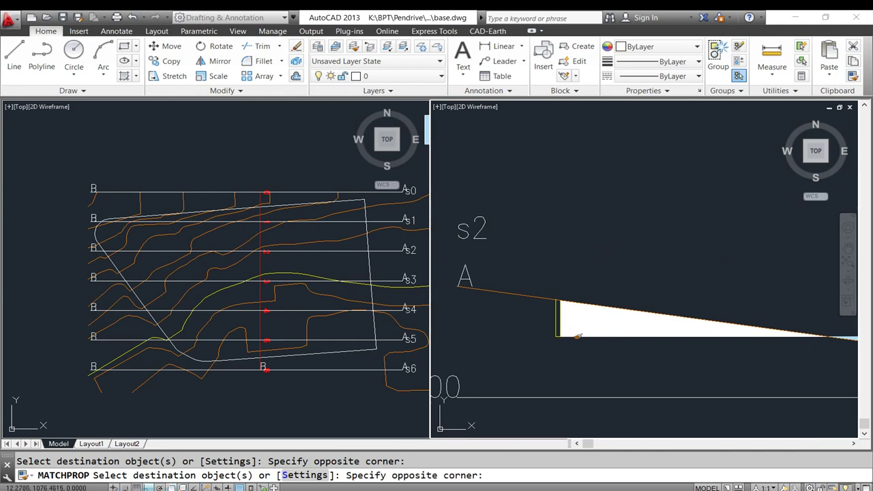
key("Escape")
Step: Erase objects in section s2, then undo the deletion with U to restore them
left_click(582, 322)
type("e")
key("Escape")
type("e")
key("Return")
left_click(578, 322)
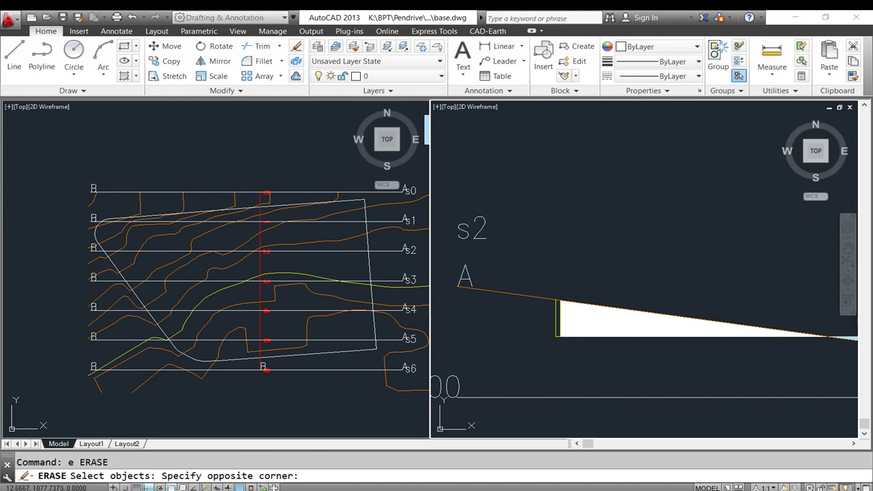
type("u")
key("Return")
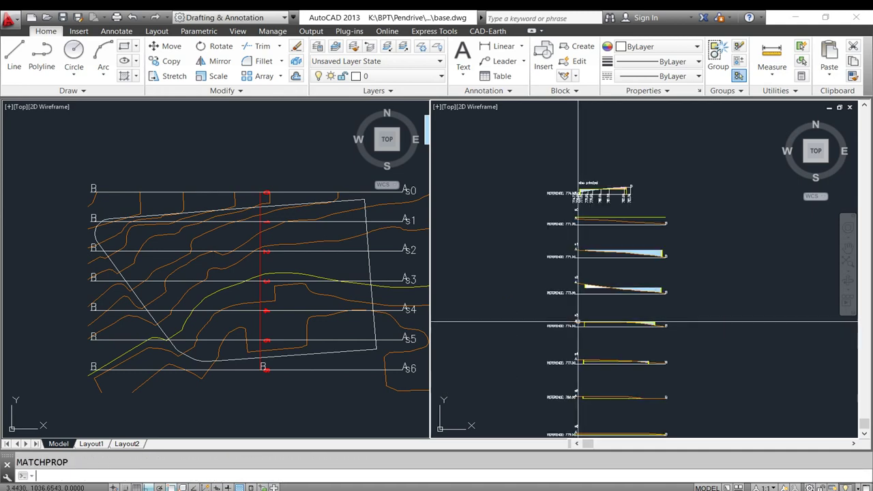
scroll(583, 323, "up", 5)
type("h")
key("Return")
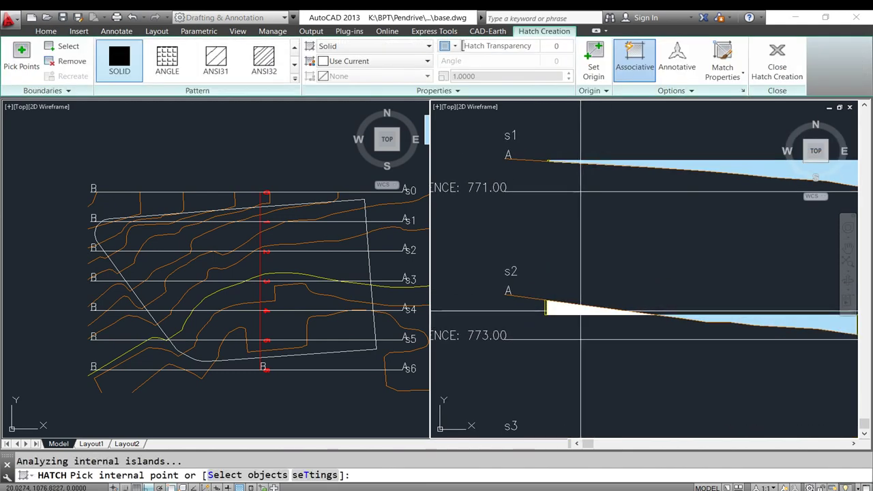
Step: Place the new hatch in the white wedge at the left of section s2
key("Return")
left_click(600, 286)
left_click(564, 311)
left_click(547, 308)
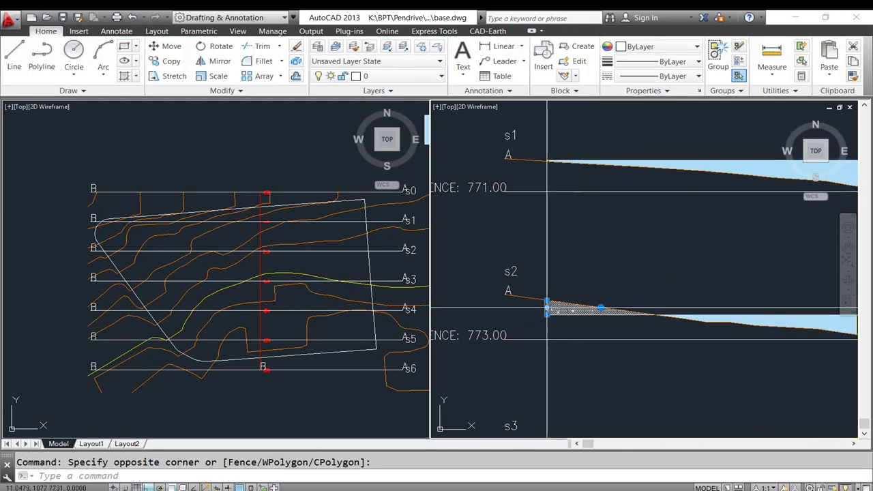
key("Escape")
left_click(561, 314)
key("Escape")
scroll(562, 314, "up", 5)
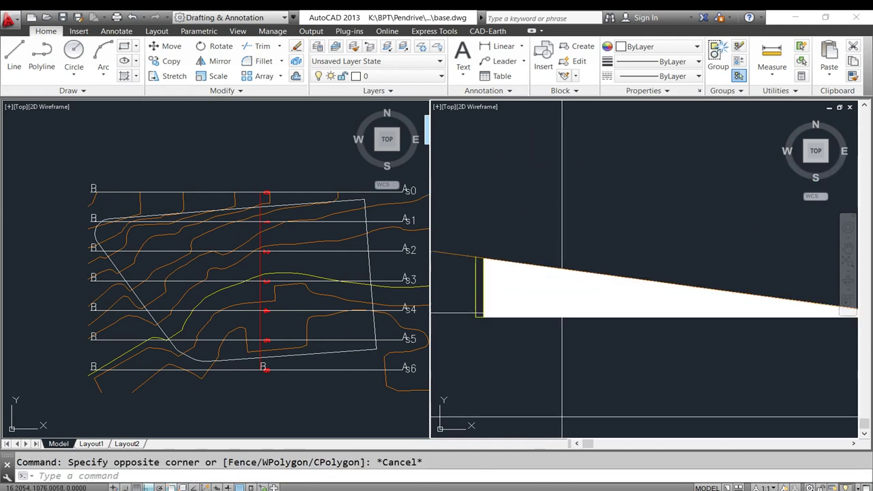
Step: Send the yellow line at the wedge corner to the back with DRAWORDER
left_click(490, 325)
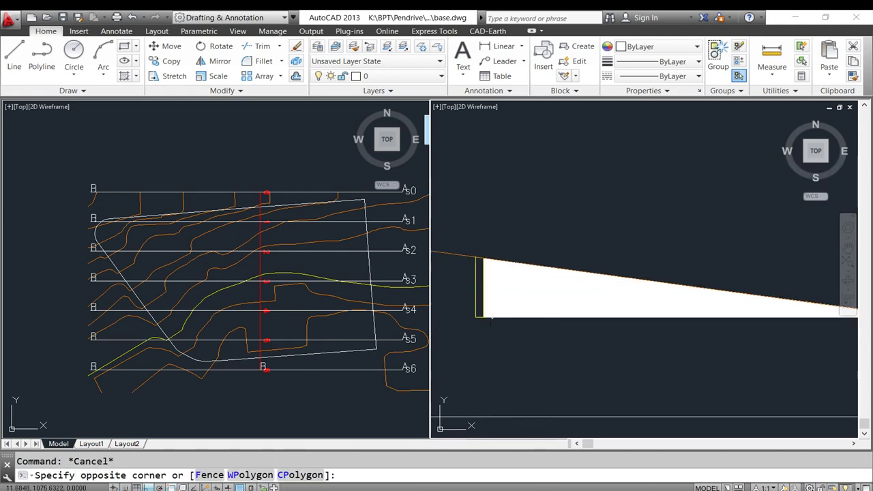
left_click(501, 316)
type("dr")
key("Return")
type("b")
key("Return")
left_click(502, 254)
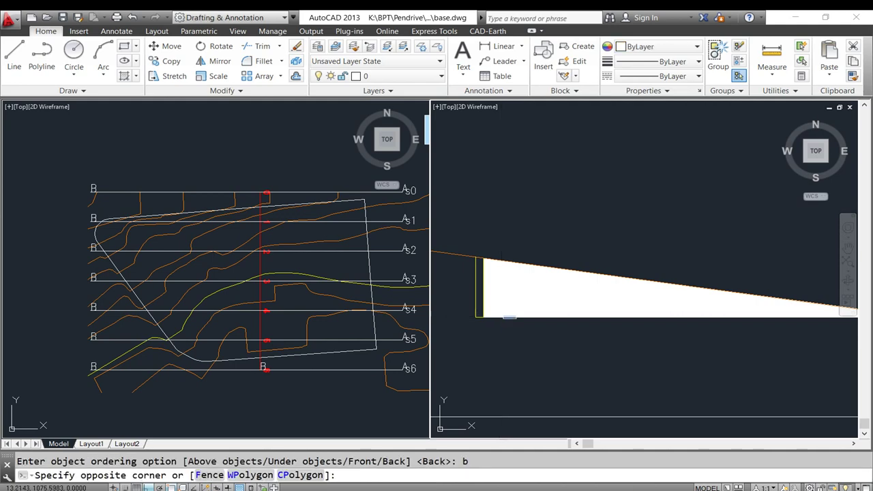
left_click(511, 316)
scroll(545, 300, "down", 4)
key("Escape")
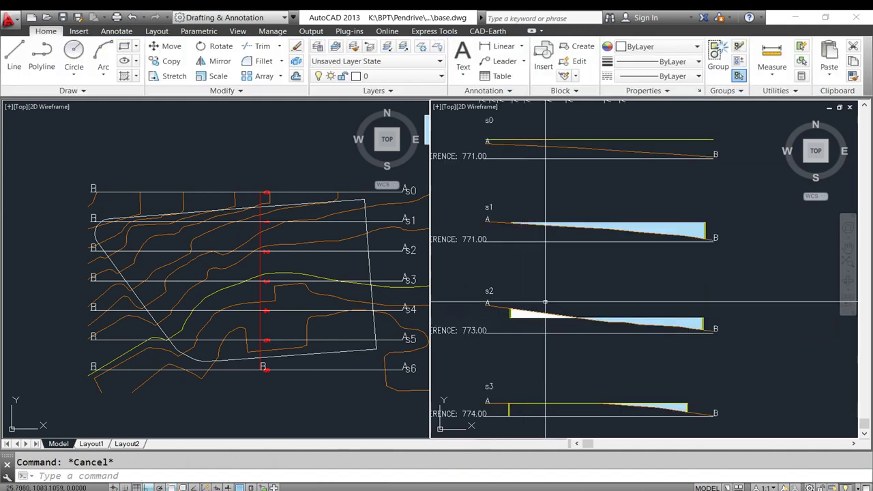
Step: Match the s2 wedge hatch to the pink main-axis hatch
type("ma")
key("Return")
scroll(565, 156, "down", 2)
scroll(580, 198, "up", 3)
scroll(580, 198, "up", 2)
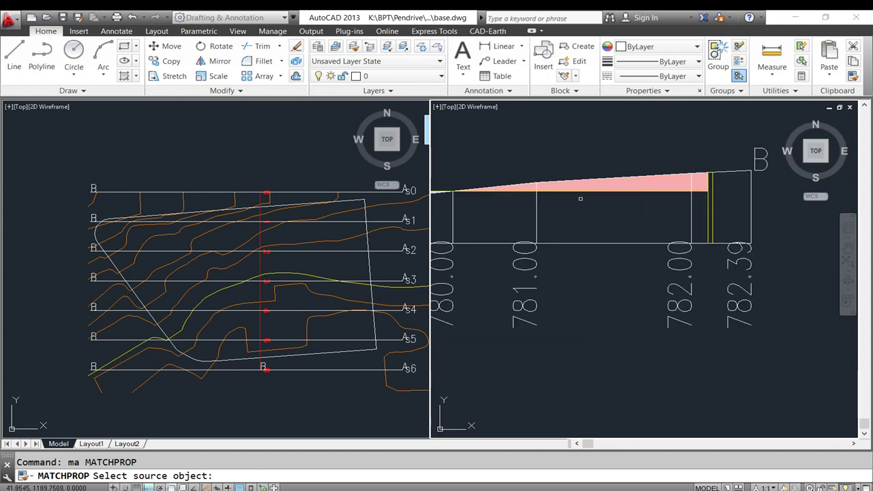
left_click(580, 198)
scroll(593, 193, "down", 3)
scroll(556, 337, "up", 1)
scroll(613, 339, "up", 3)
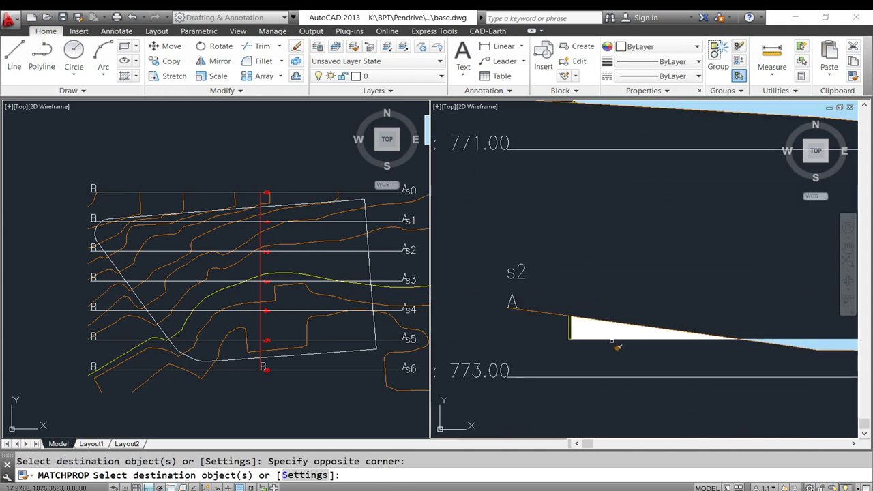
left_click(600, 334)
key("Escape")
Step: Select the recoloured s2 hatch to verify it, then zoom across the sections
left_click(601, 335)
key("Escape")
left_click(589, 337)
scroll(628, 347, "down", 4)
key("Escape")
scroll(556, 309, "up", 4)
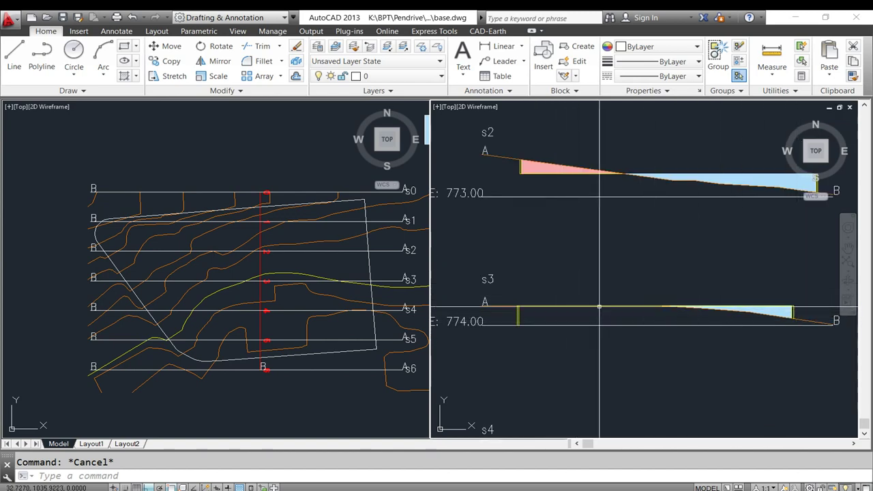
scroll(598, 307, "up", 2)
scroll(555, 312, "down", 4)
scroll(510, 311, "up", 3)
scroll(538, 315, "up", 2)
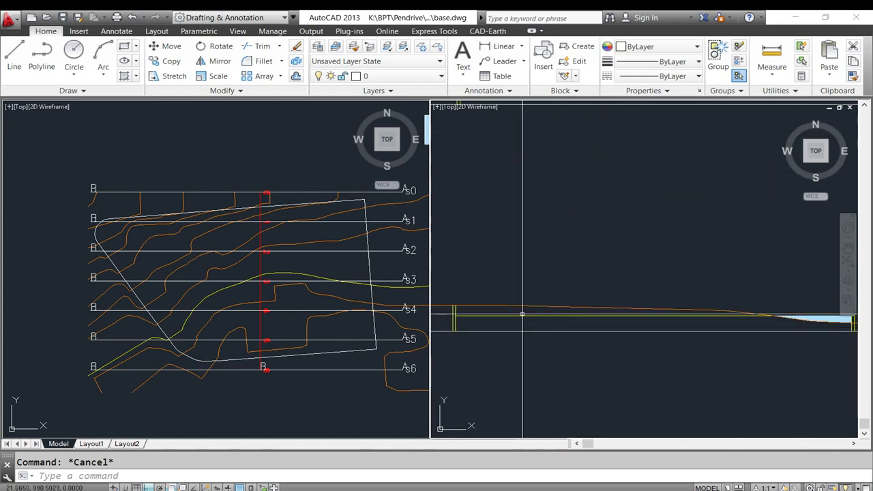
scroll(529, 317, "up", 2)
Step: Create a new solid hatch in the fill area of section s4
type("h")
key("Return")
key("Return")
scroll(543, 344, "down", 3)
type("ma")
key("Return")
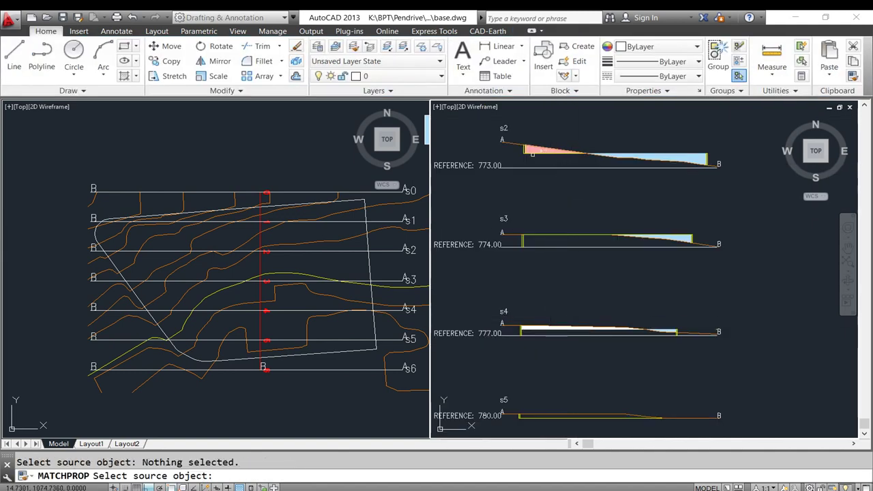
Step: Copy the pink hatch properties onto the s4 cut area with MATCHPROP
key("Escape")
left_click(532, 152)
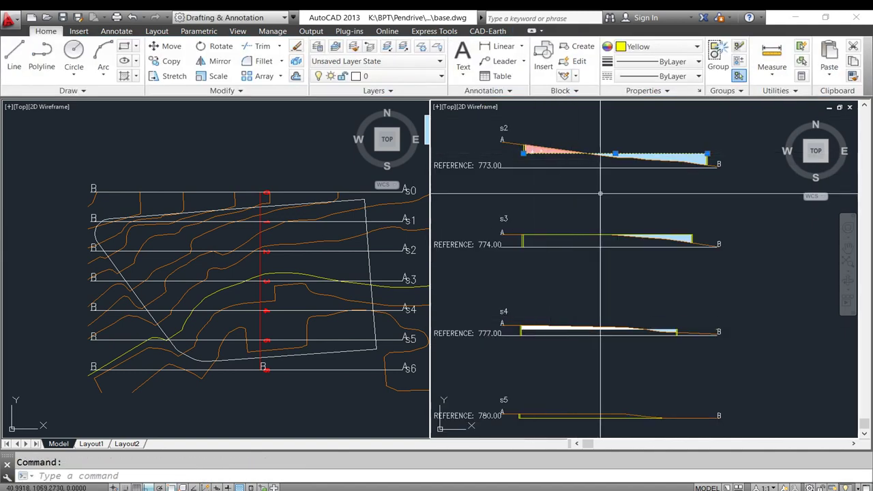
scroll(606, 193, "down", 3)
key("Escape")
scroll(606, 193, "up", 2)
type("ma")
key("Return")
scroll(614, 171, "up", 4)
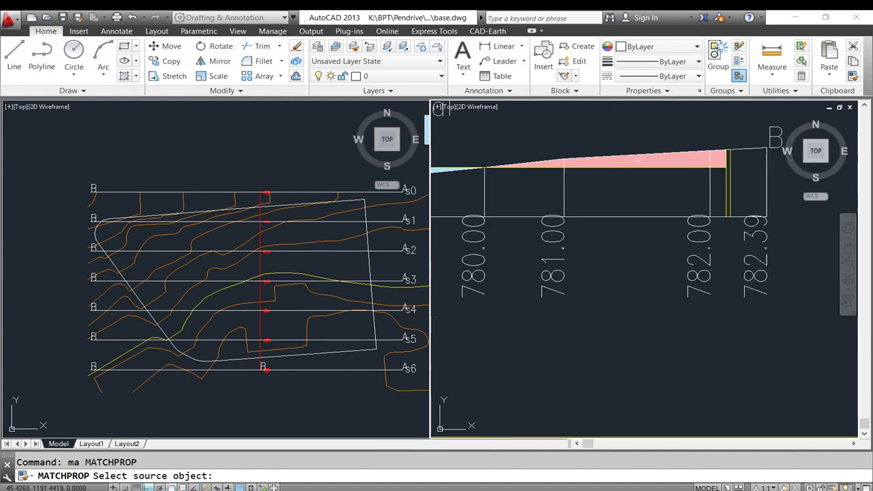
left_click(625, 161)
scroll(626, 162, "down", 3)
scroll(603, 228, "down", 2)
scroll(600, 327, "up", 5)
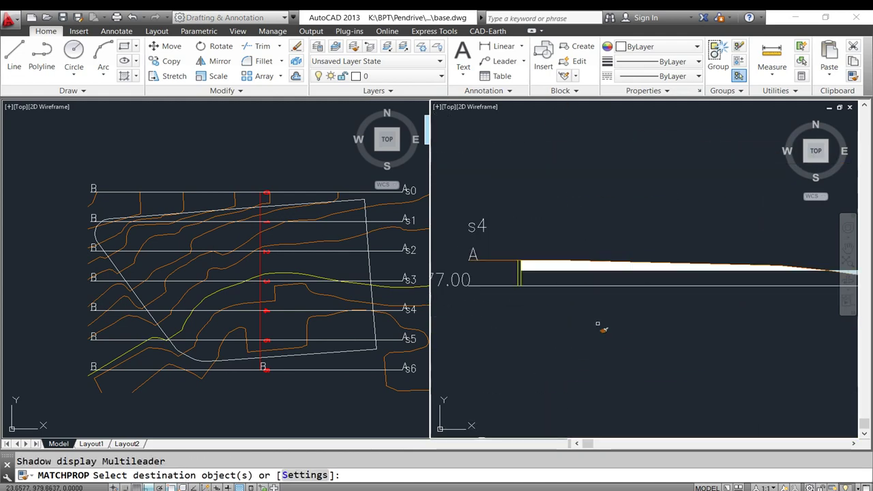
left_click(564, 269)
key("Return")
scroll(573, 266, "down", 4)
scroll(578, 264, "up", 2)
scroll(577, 286, "up", 4)
Step: Hatch the enclosed s4 cut region with H
type("h")
key("Return")
left_click(587, 253)
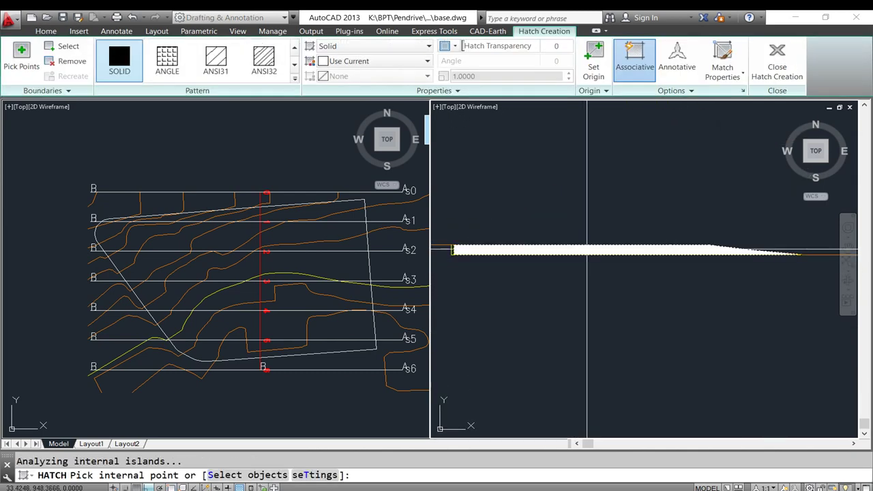
key("Return")
scroll(586, 253, "down", 5)
scroll(586, 256, "up", 3)
Step: Turn the new hatch pink by matching it to the existing pink fill
type("ma")
key("Return")
scroll(586, 255, "up", 5)
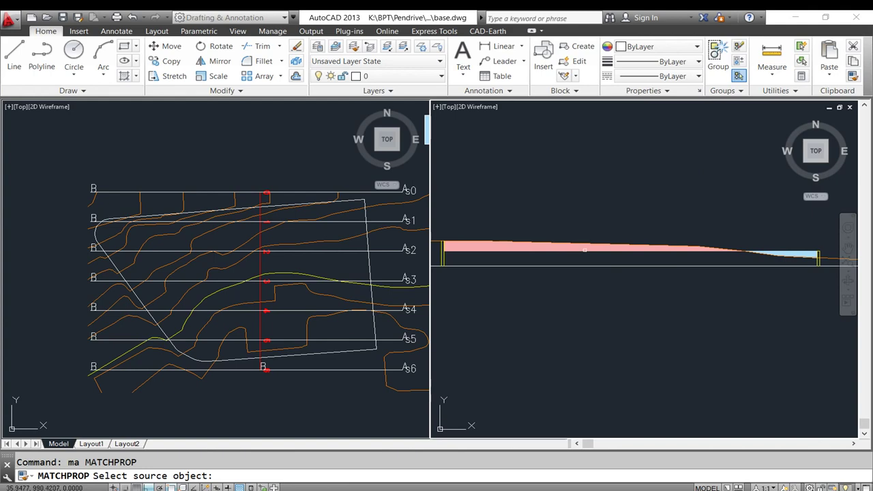
left_click(587, 251)
scroll(588, 251, "down", 5)
scroll(587, 305, "up", 8)
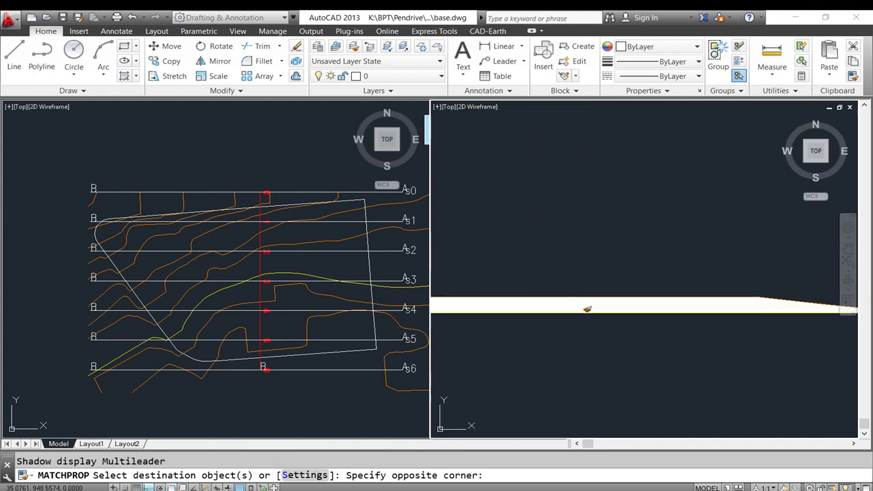
left_click(587, 309)
scroll(576, 309, "down", 5)
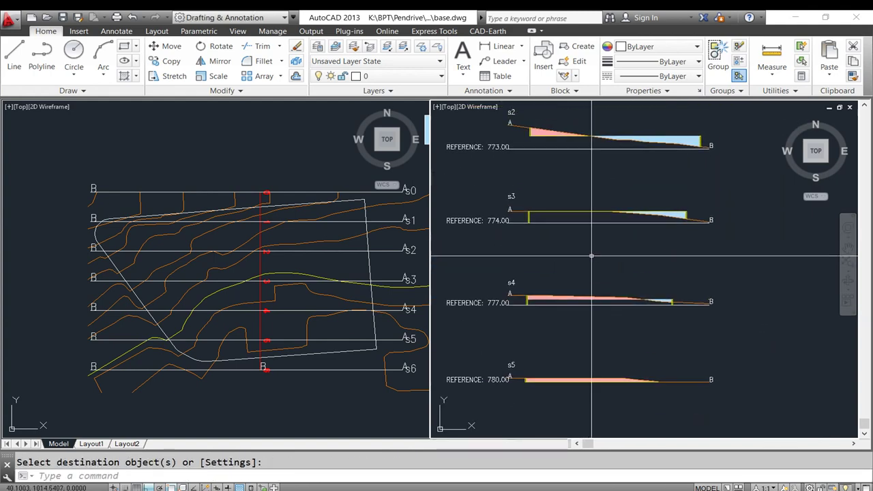
scroll(591, 256, "down", 5)
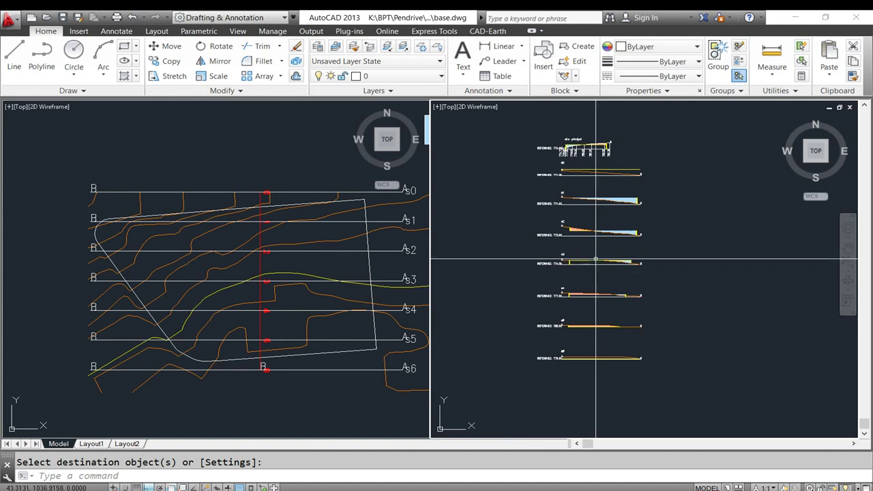
middle_click_drag(594, 248, 593, 266)
scroll(595, 327, "up", 2)
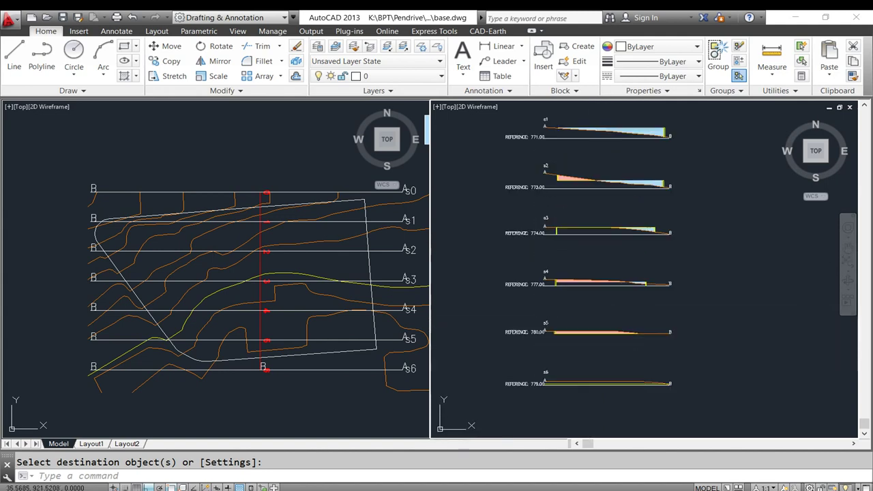
scroll(597, 329, "up", 2)
scroll(599, 331, "up", 3)
scroll(599, 331, "down", 2)
scroll(597, 338, "down", 1)
scroll(596, 347, "up", 1)
scroll(586, 229, "down", 2)
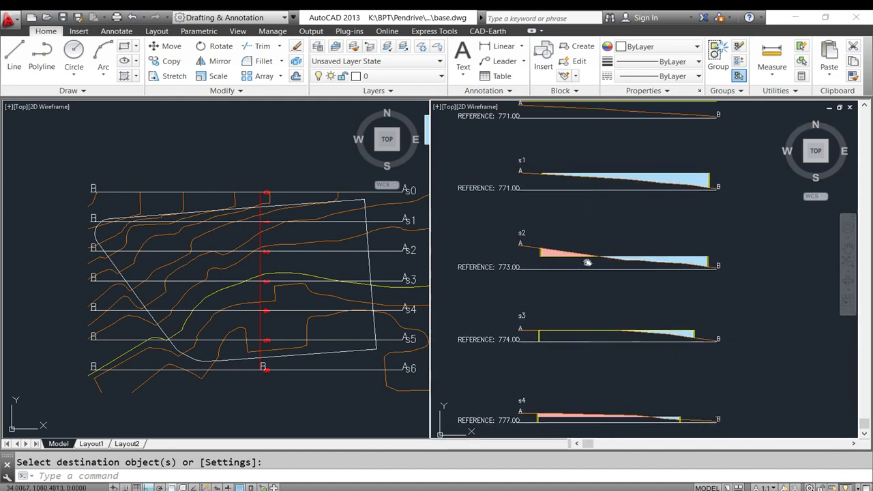
scroll(604, 282, "up", 2)
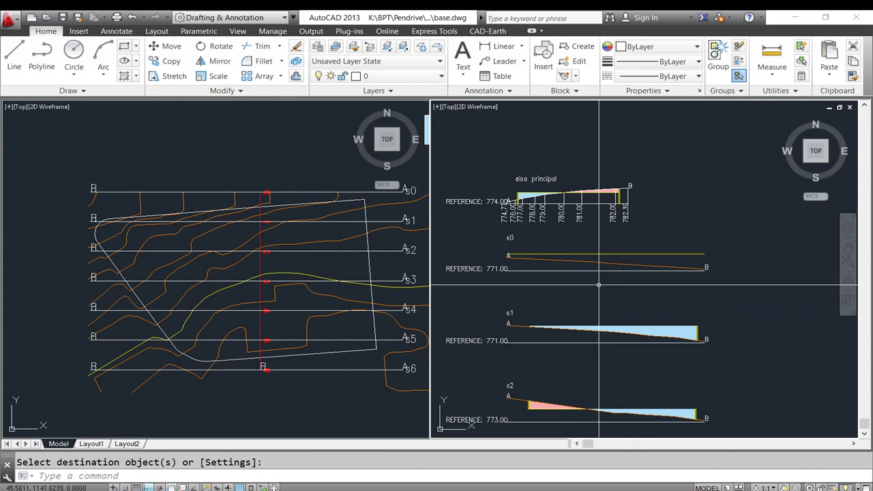
middle_click_drag(599, 284, 637, 230)
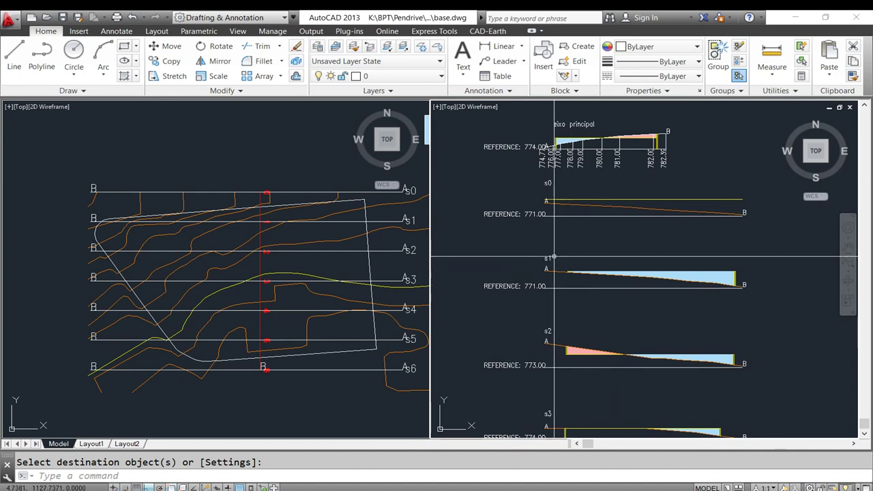
key("Return")
type("o")
key("Return")
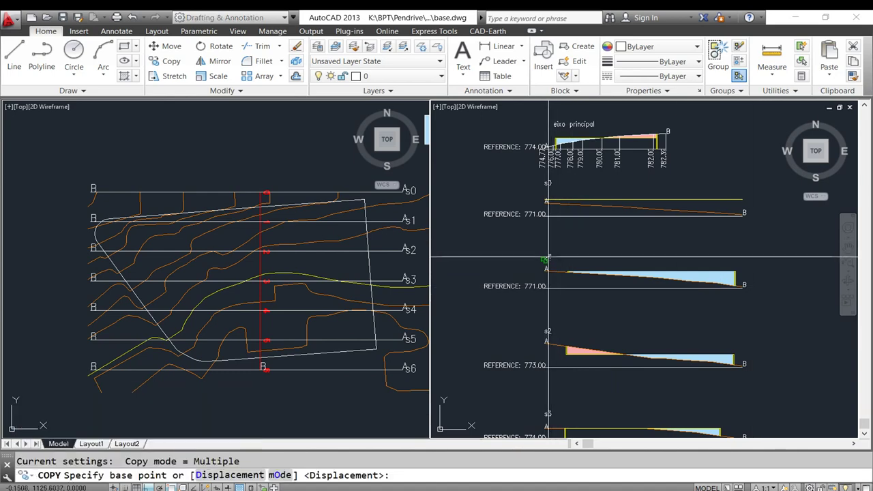
Step: Place a copy of the area label above the s1 hatch
left_click(545, 260)
scroll(559, 260, "up", 6)
key("F8")
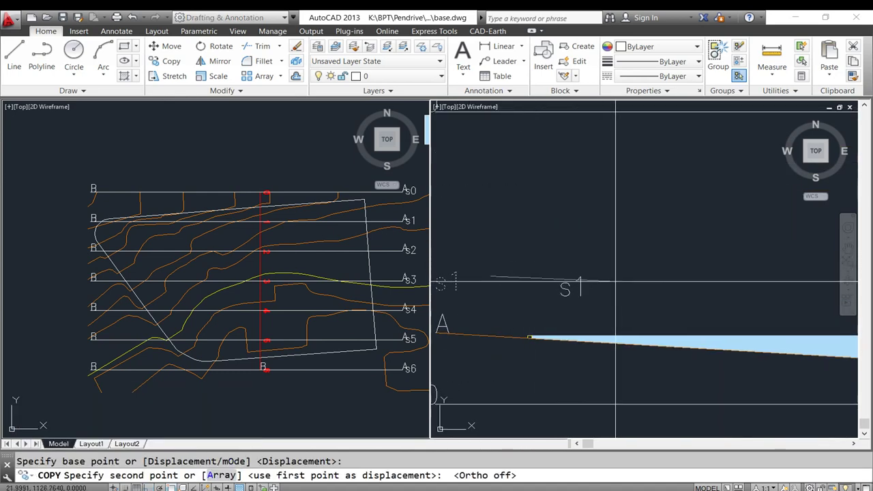
scroll(585, 261, "down", 5)
scroll(655, 266, "up", 5)
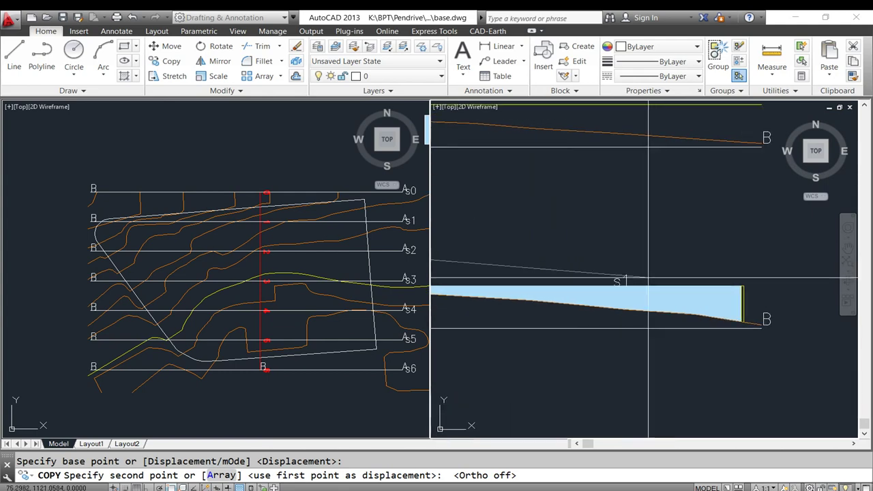
left_click(636, 270)
key("Escape")
Step: Read the s1 hatch area in Properties and edit the copied label
left_click(640, 299)
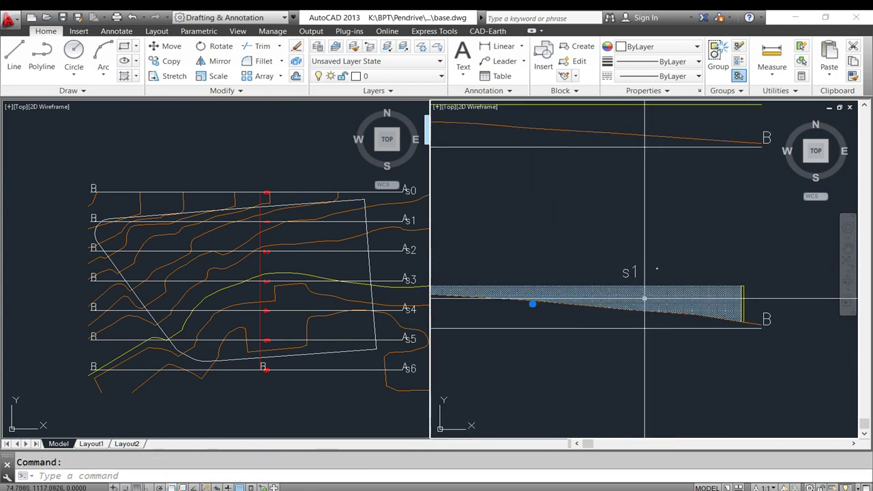
scroll(662, 285, "down", 3)
scroll(662, 285, "up", 3)
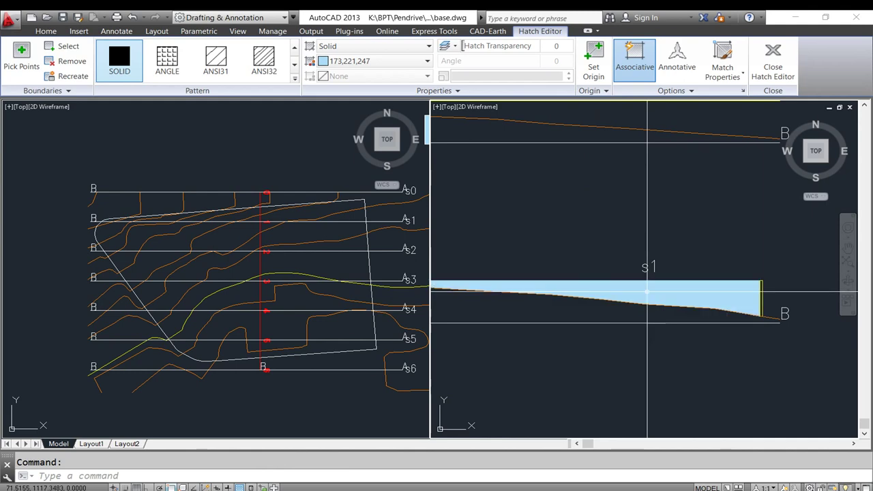
right_click(629, 290)
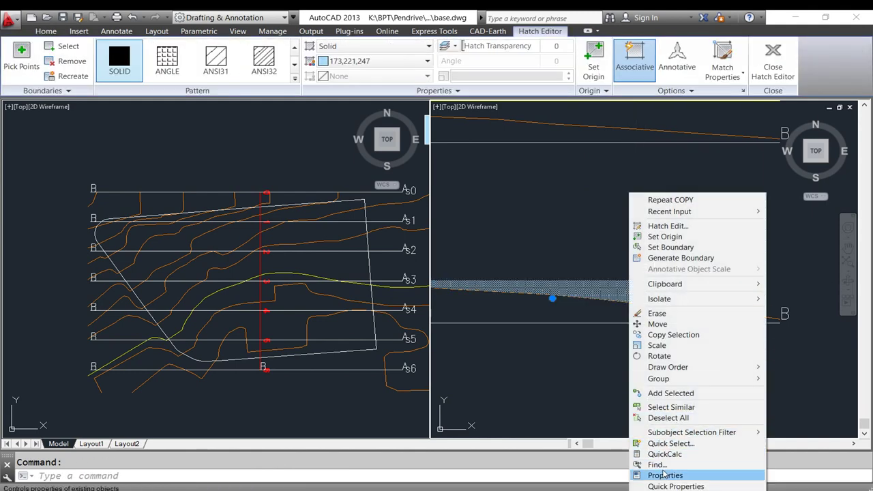
left_click(658, 476)
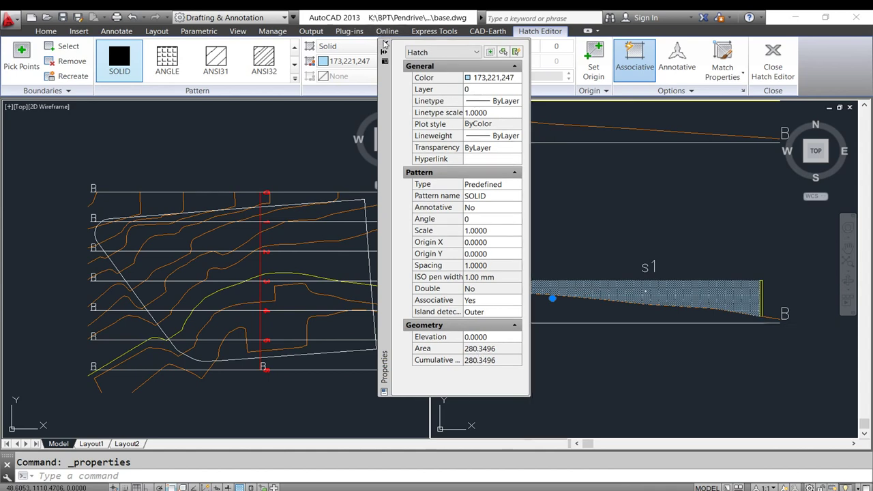
left_click(384, 42)
key("Escape")
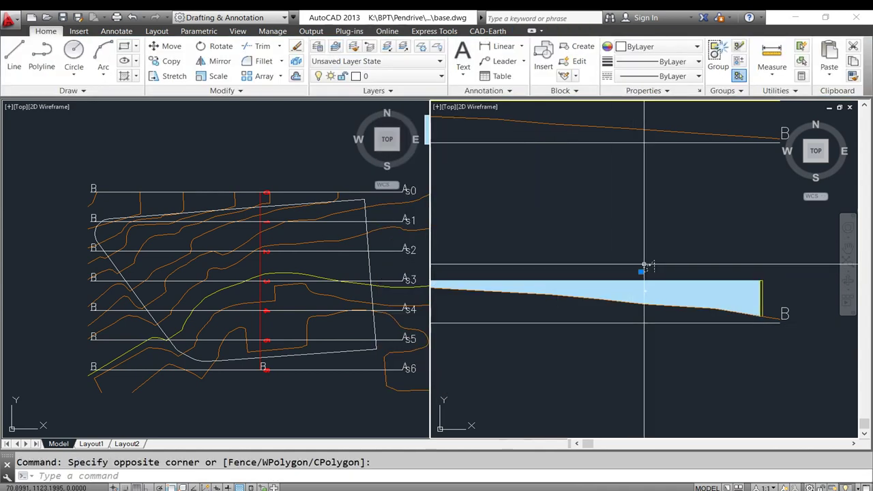
double_click(647, 267)
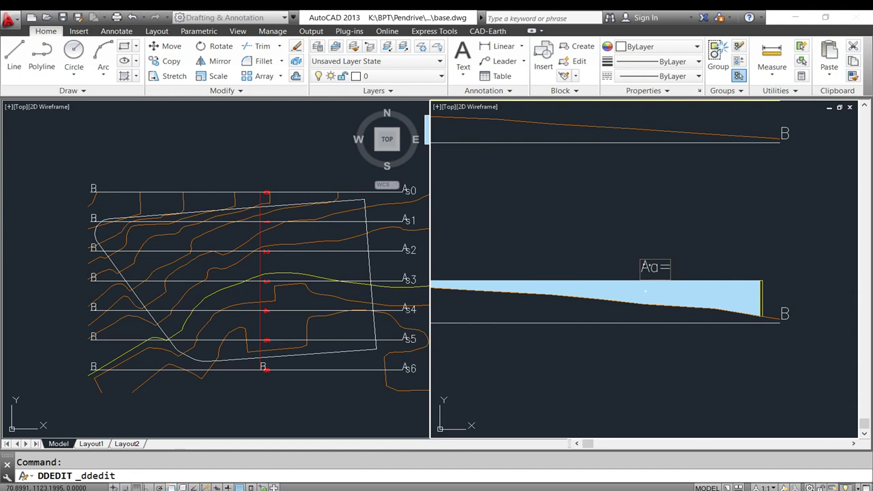
left_click(655, 276)
key("Escape")
Step: Recheck the s1 hatch area of 280.3496 and set the label to Aa=280,35
scroll(646, 307, "up", 2)
scroll(646, 313, "up", 2)
left_click(646, 319)
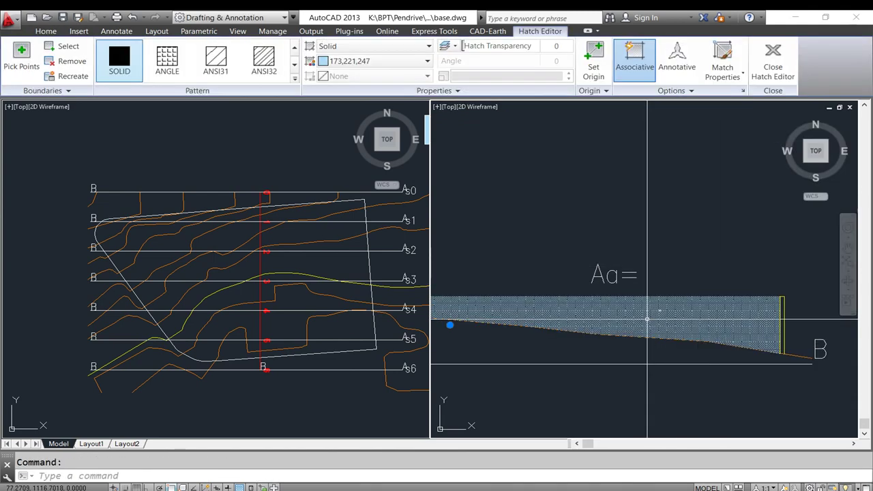
right_click(647, 319)
left_click(686, 304)
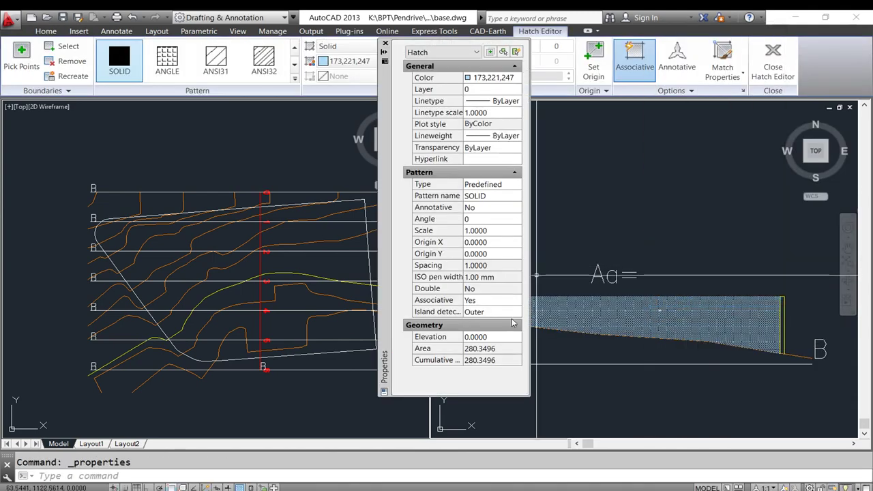
right_click(487, 352)
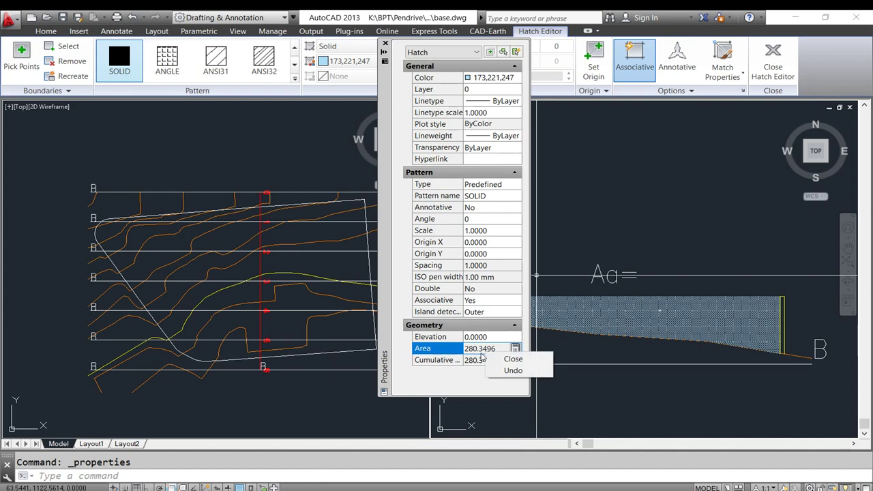
left_click(385, 45)
key("Escape")
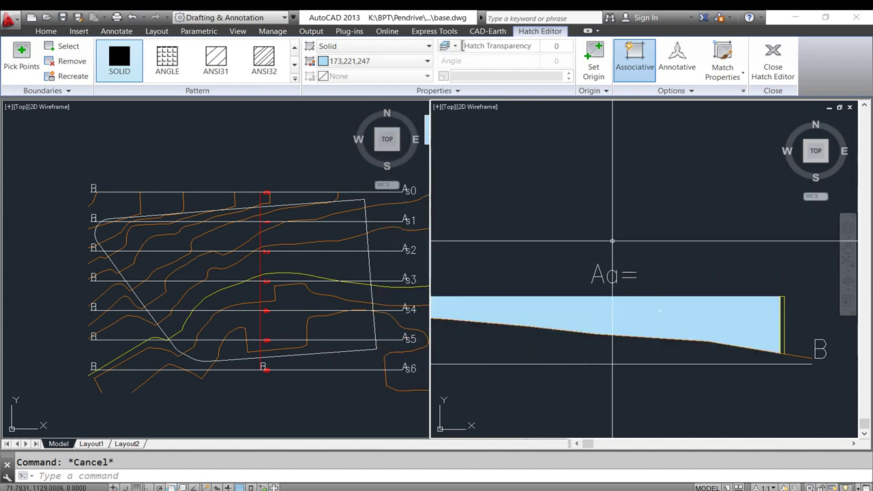
double_click(631, 274)
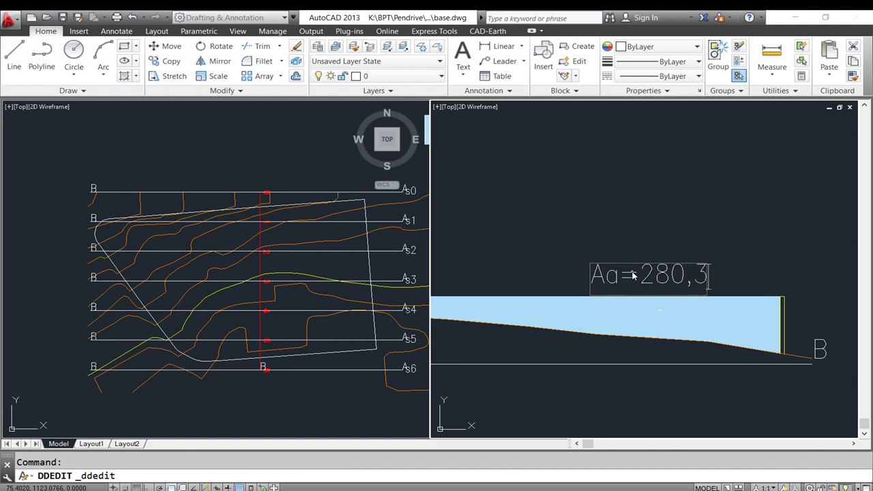
type("5")
key("Return")
key("Escape")
Step: Copy the Aa=280,35 label onto the second section
scroll(668, 273, "down", 2)
scroll(681, 259, "down", 2)
scroll(727, 244, "up", 4)
left_click(726, 244)
type("c")
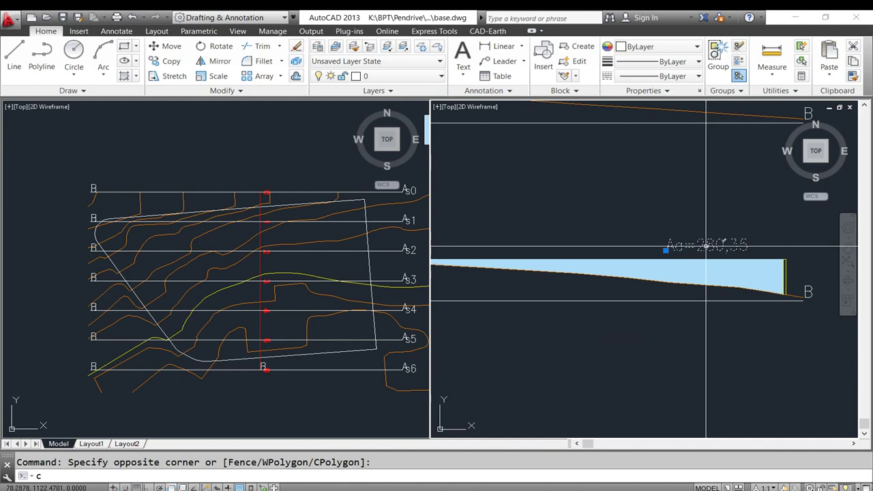
key("Return")
left_click(705, 245)
scroll(665, 260, "down", 3)
scroll(664, 259, "up", 3)
scroll(669, 258, "up", 1)
left_click(670, 258)
key("Escape")
scroll(669, 257, "down", 1)
left_click(523, 283)
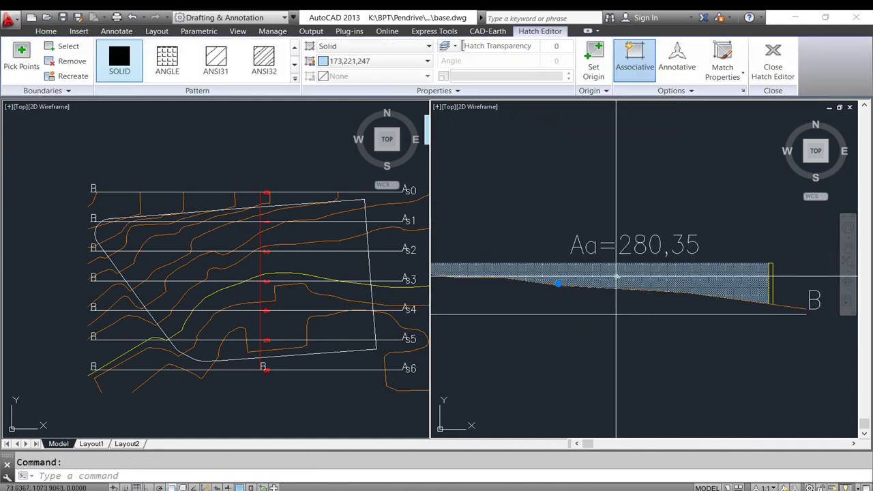
Step: Set the drawing's length precision to 0.00 in Drawing Units
key("Escape")
key("Return")
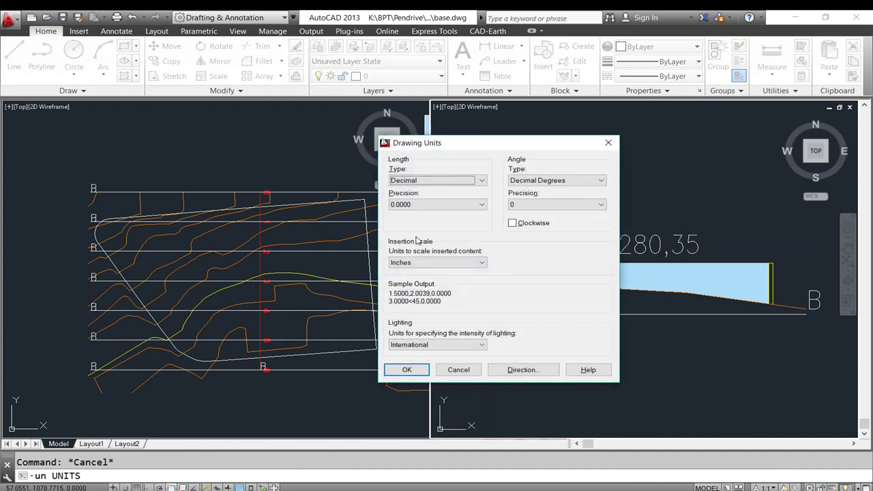
left_click(434, 204)
left_click(407, 233)
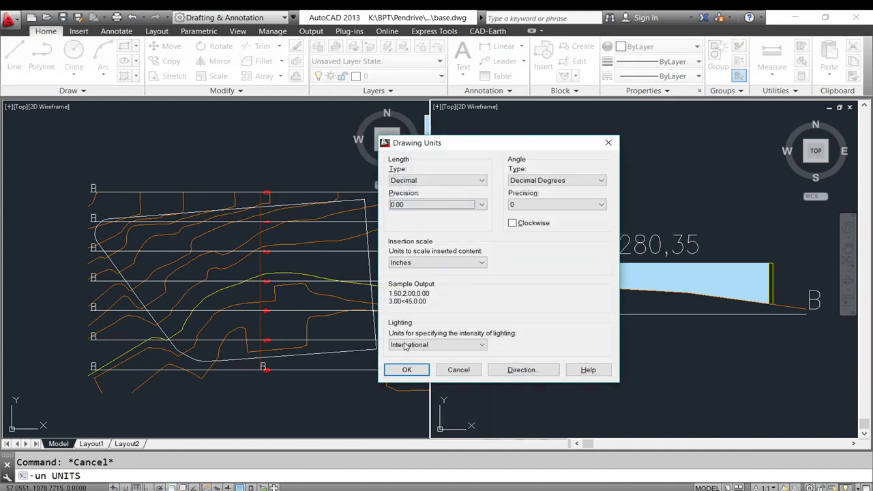
left_click(406, 369)
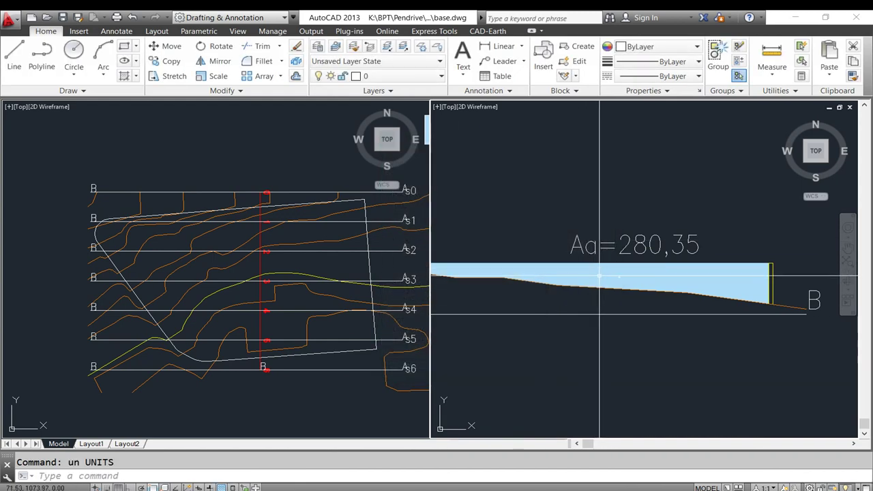
Step: Read the s2 hatch area of 149.94 and relabel it Aa=149,94
left_click(600, 277)
right_click(590, 273)
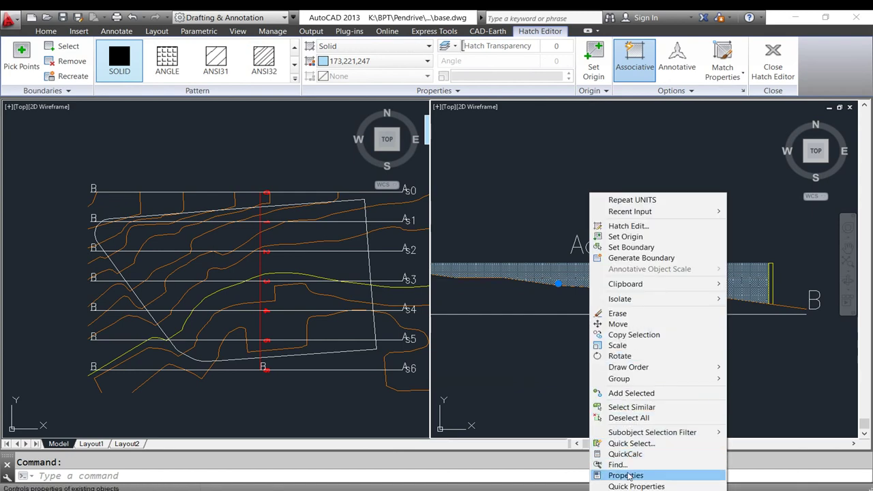
left_click(625, 476)
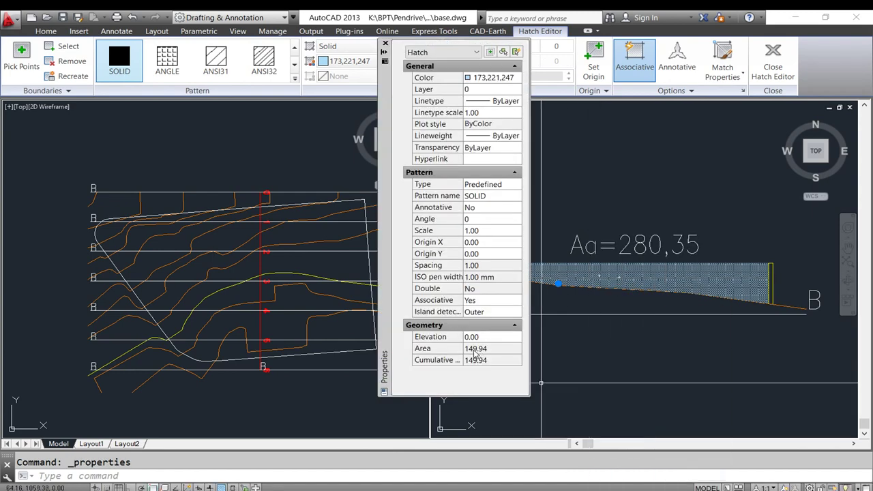
left_click(385, 45)
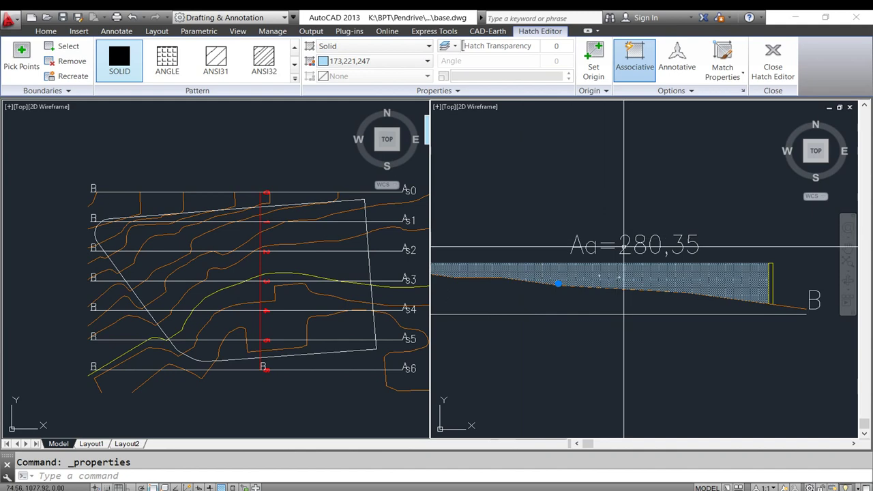
key("Escape")
double_click(621, 249)
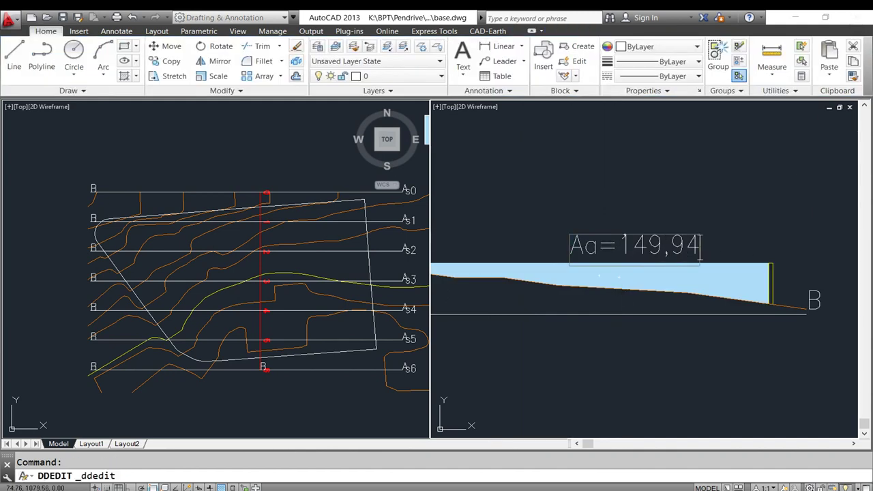
key("Return")
key("Escape")
scroll(706, 258, "down", 2)
scroll(706, 257, "down", 1)
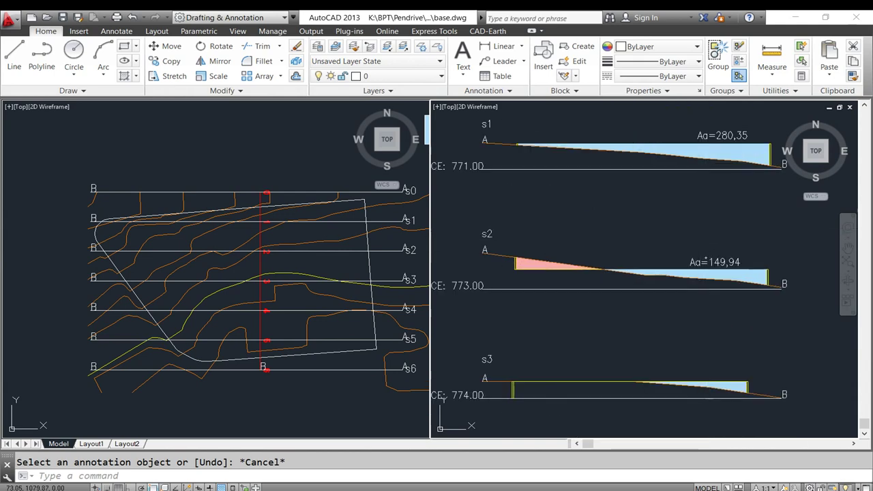
left_click(687, 263)
Step: Copy the Aa=149,94 label onto section s3
type("o")
key("Return")
left_click(694, 263)
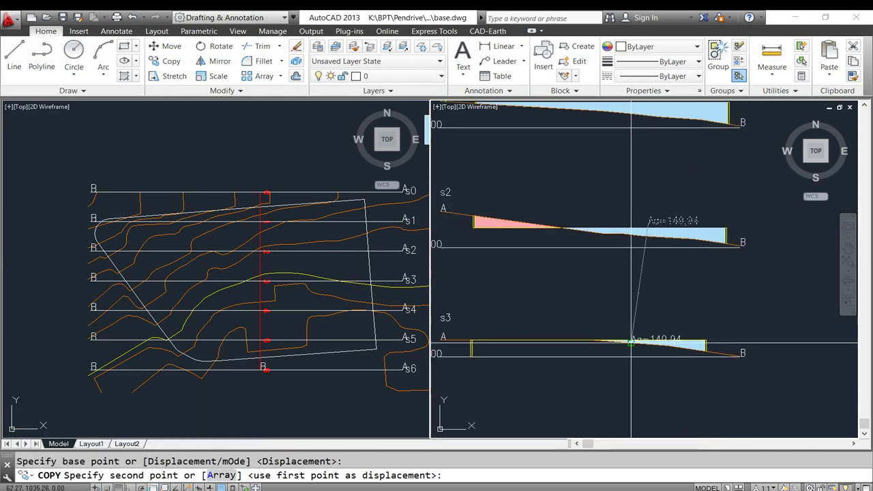
scroll(643, 304, "up", 3)
scroll(645, 314, "up", 1)
left_click(634, 315)
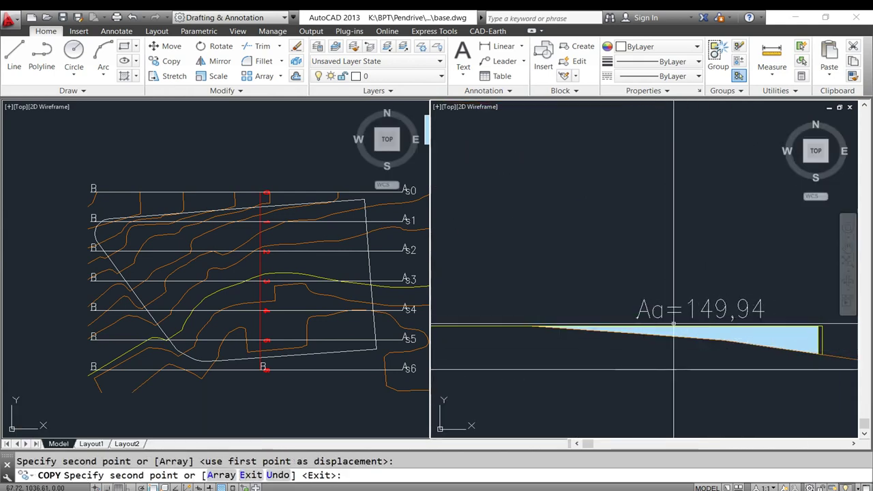
key("Return")
Step: Check the s3 hatch area in Properties and set its label to 60,00
middle_click_drag(633, 315, 553, 266)
left_click(628, 278)
right_click(628, 279)
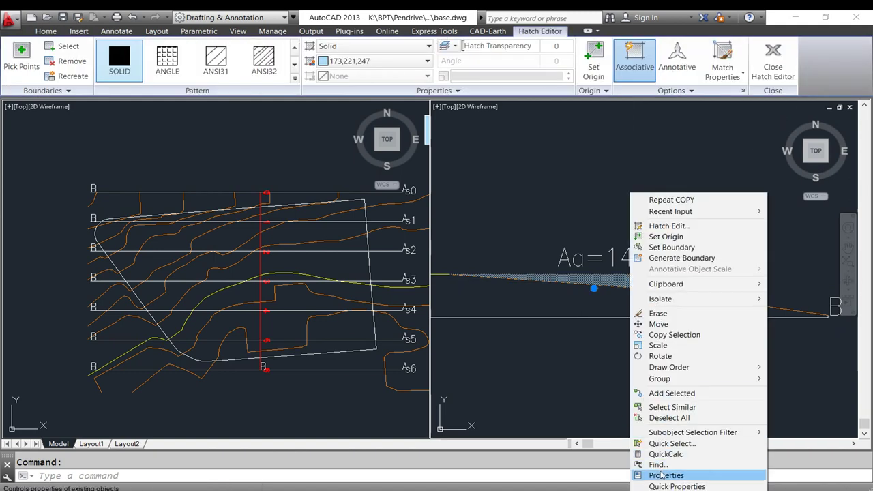
left_click(654, 475)
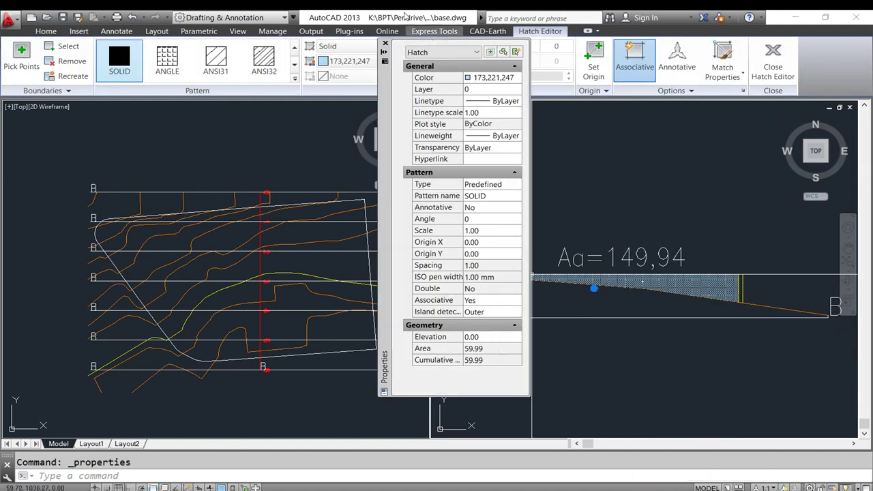
left_click(385, 45)
key("Escape")
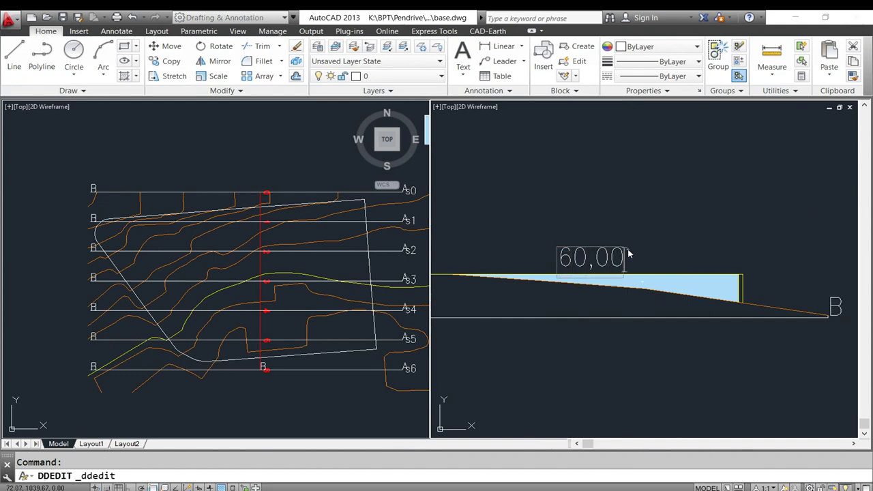
key("Return")
key("Escape")
Step: Copy the 60,00 label onto section s4
scroll(600, 259, "down", 5)
scroll(593, 267, "up", 2)
scroll(593, 266, "up", 2)
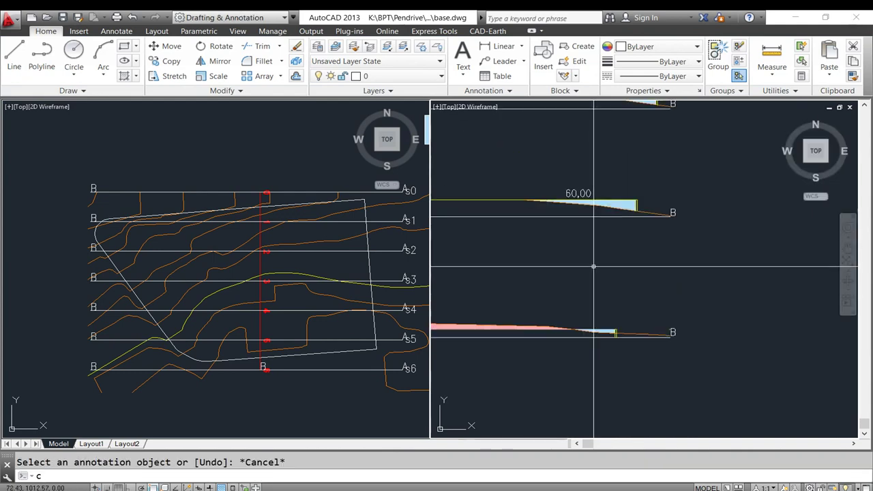
type("o")
key("Return")
key("Return")
left_click(566, 195)
scroll(552, 334, "up", 5)
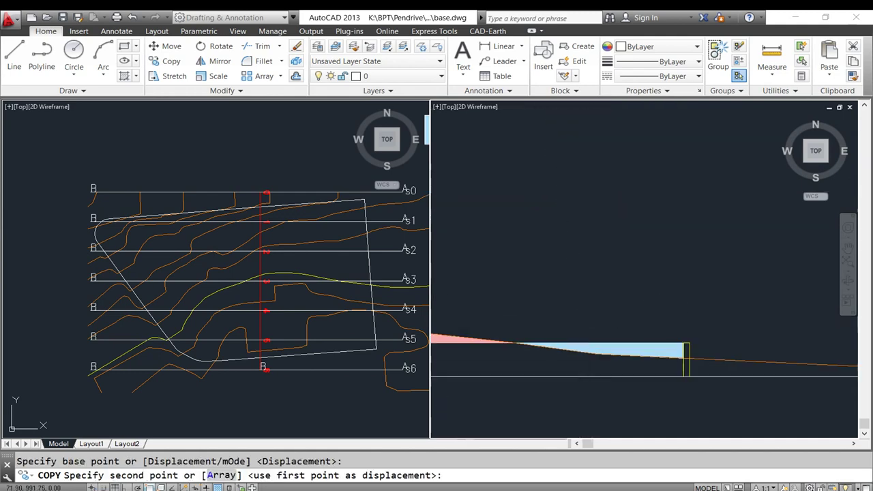
key("Escape")
Step: Read the s4 hatch area of 11.69 and change its label to 11,70
left_click(594, 349)
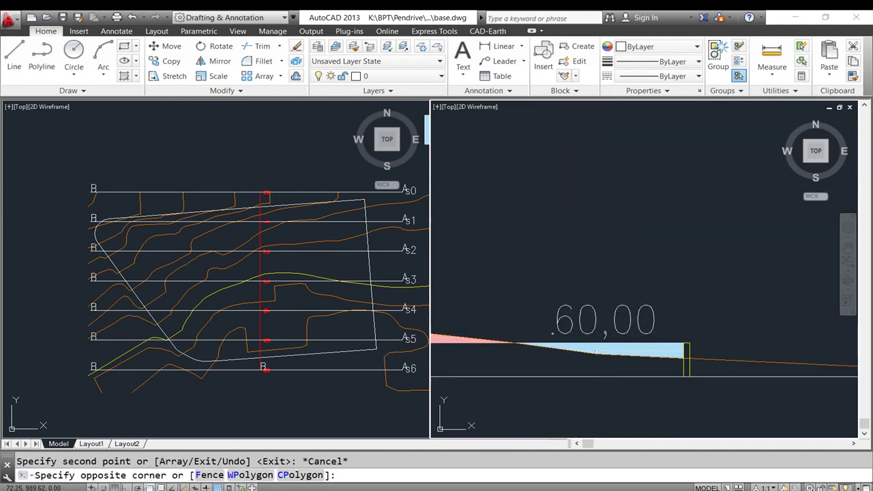
left_click(595, 350)
right_click(595, 350)
left_click(617, 329)
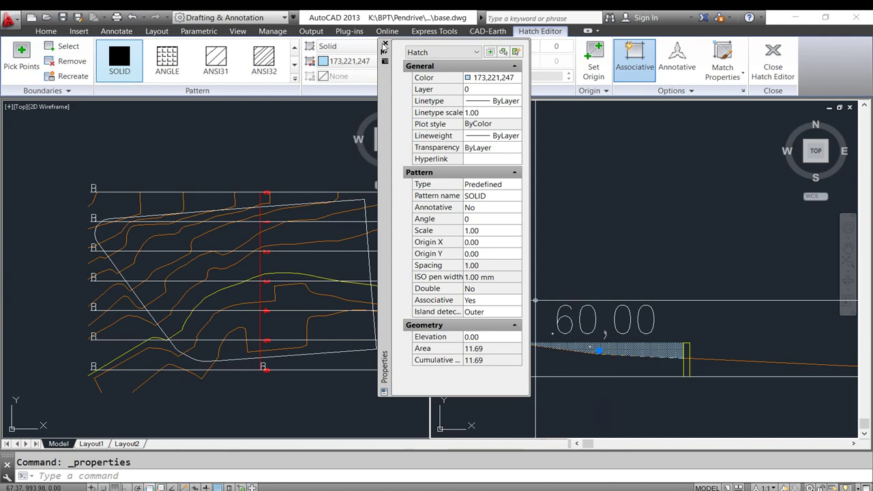
left_click(384, 45)
key("Escape")
double_click(585, 311)
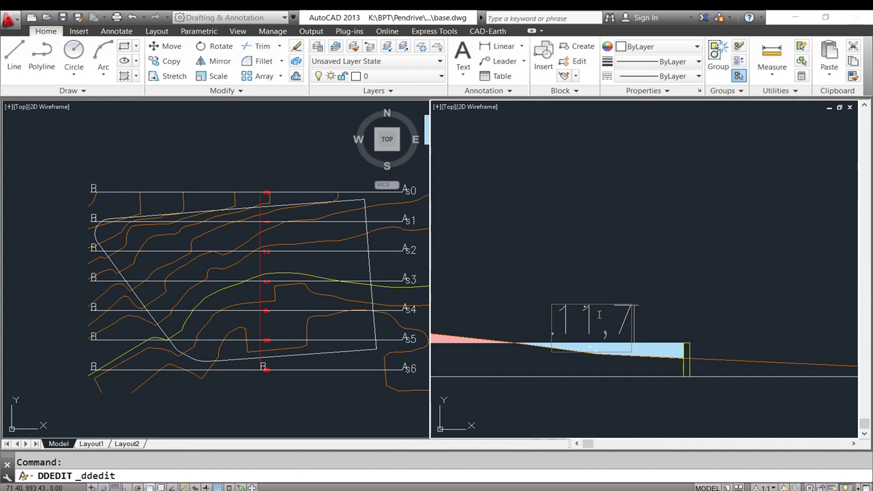
type("0")
key("Return")
scroll(661, 233, "down", 5)
key("Escape")
scroll(632, 243, "down", 2)
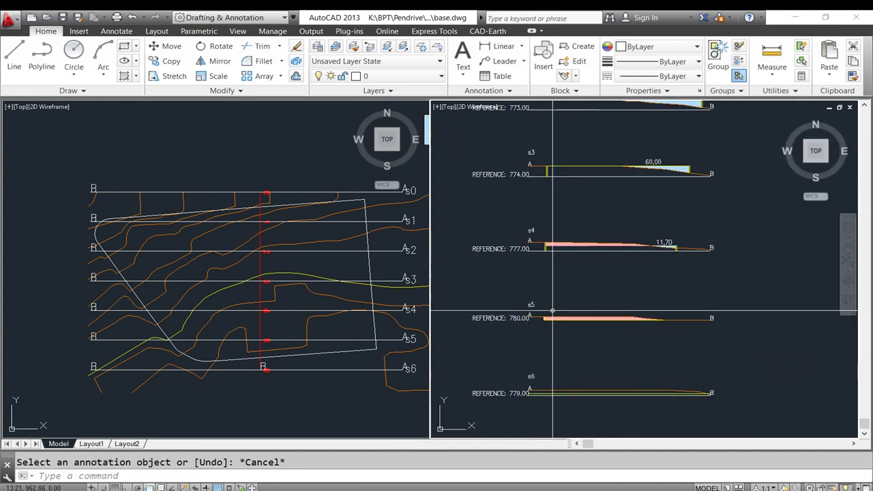
Step: Copy the 11,70 area label onto the pink cut area of a lower cross-section
scroll(682, 232, "up", 2)
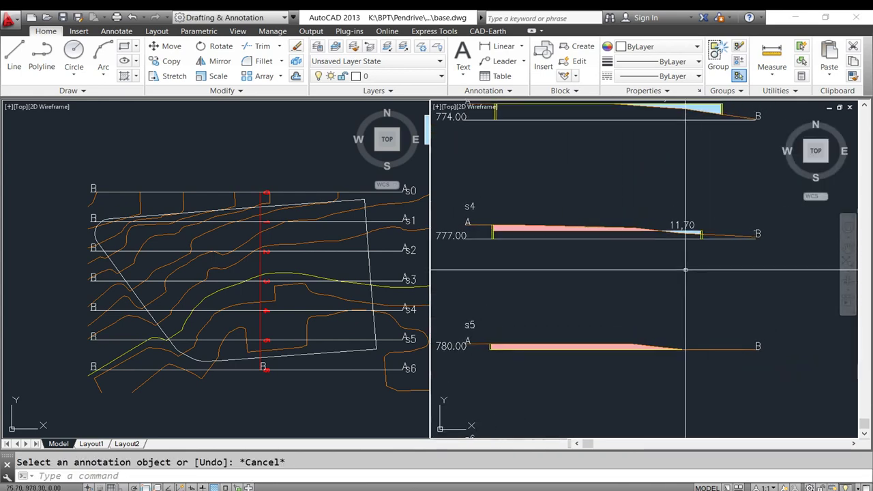
scroll(723, 221, "up", 3)
left_click(668, 212)
key("Return")
left_click(668, 213)
scroll(668, 231, "down", 4)
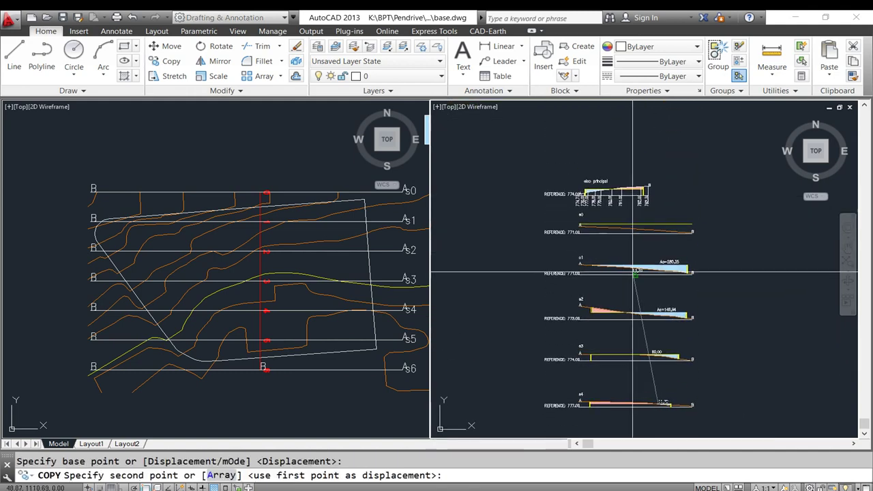
scroll(593, 266, "up", 5)
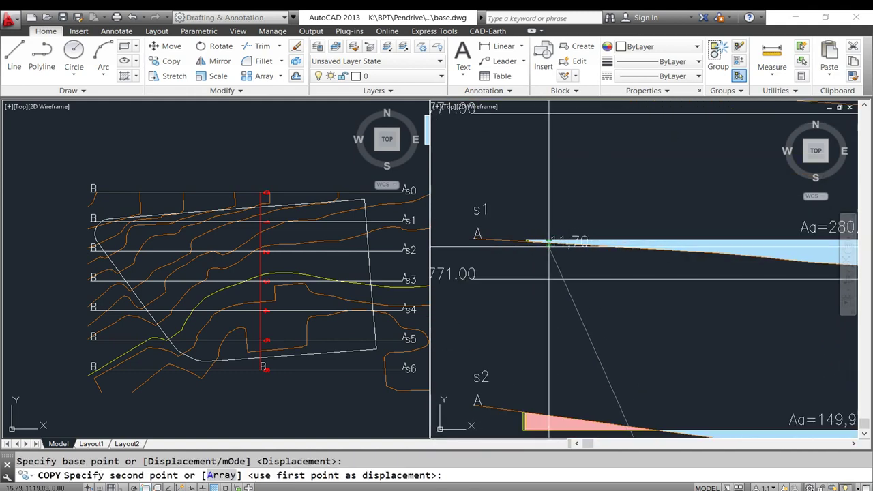
scroll(542, 242, "down", 4)
scroll(559, 273, "up", 3)
scroll(559, 273, "up", 1)
scroll(556, 272, "down", 3)
middle_click_drag(556, 273, 555, 262)
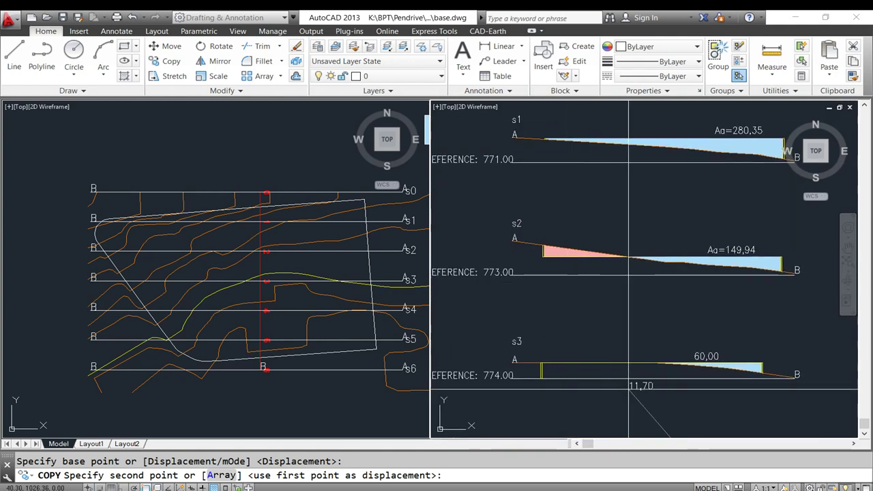
scroll(628, 390, "up", 3)
scroll(626, 389, "down", 3)
scroll(662, 372, "up", 4)
scroll(669, 366, "down", 1)
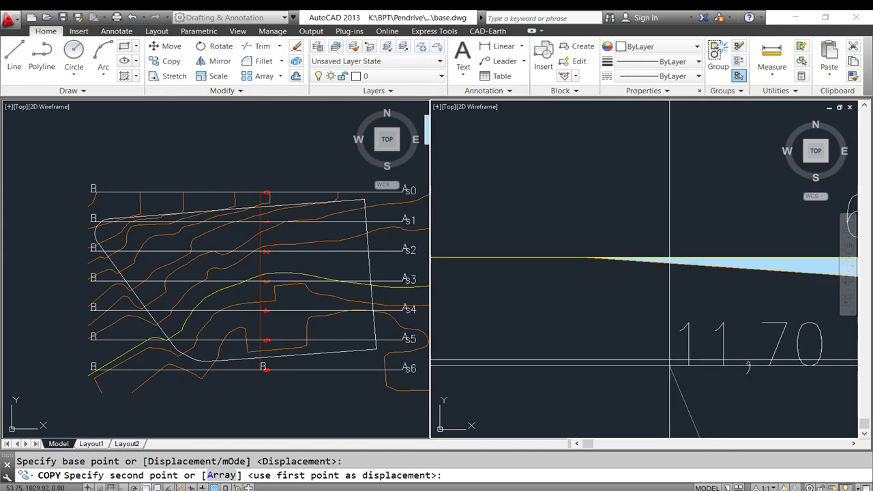
scroll(669, 366, "down", 4)
scroll(494, 263, "up", 4)
left_click(491, 262)
key("Escape")
Step: Send the pink section's hatch behind the other objects with DRAWORDER's Back option
left_click(483, 217)
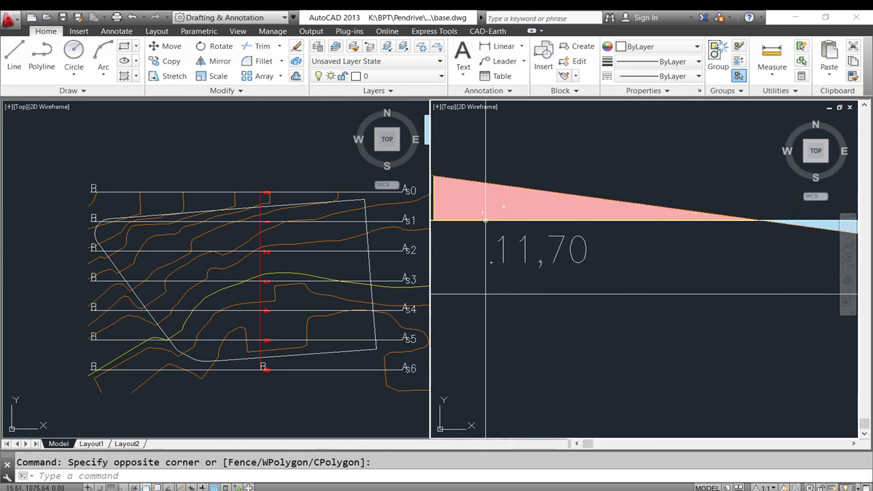
type("dr")
key("Return")
type("b")
key("Return")
left_click(485, 219)
left_click(492, 218)
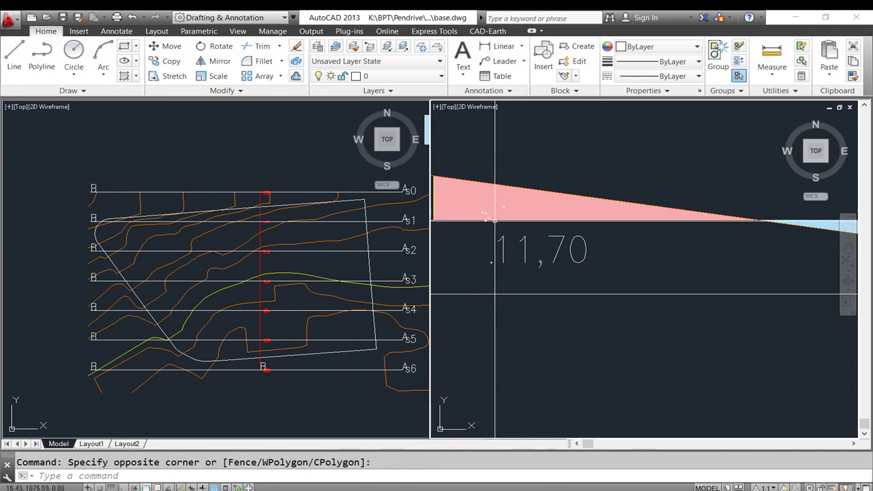
Step: Check the pink cut hatch's area in Properties, which reads 59.72
left_click(501, 201)
right_click(498, 190)
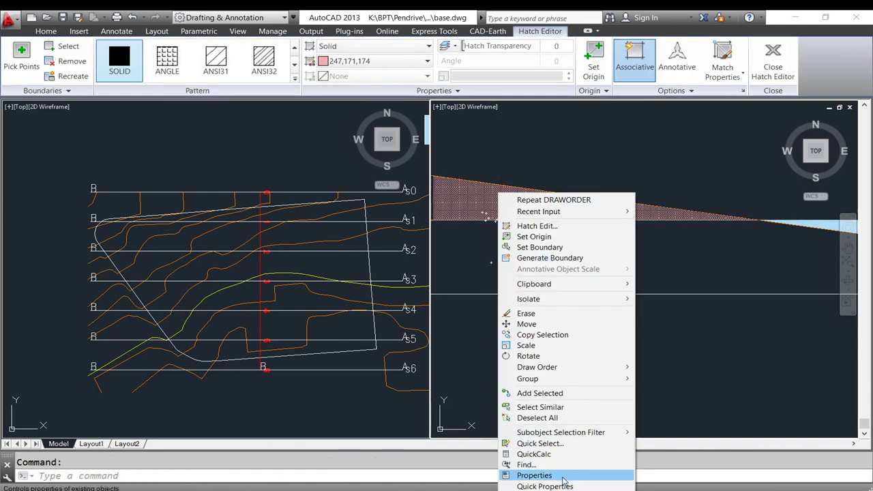
left_click(565, 469)
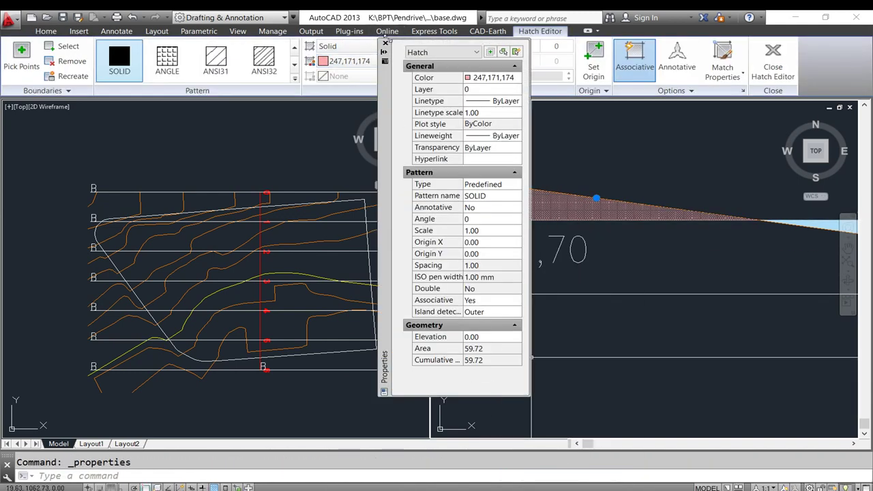
left_click(385, 43)
key("Escape")
Step: Change the 11,70 label to Ac=59,72, then begin editing the 60,00 fill label
scroll(520, 256, "down", 5)
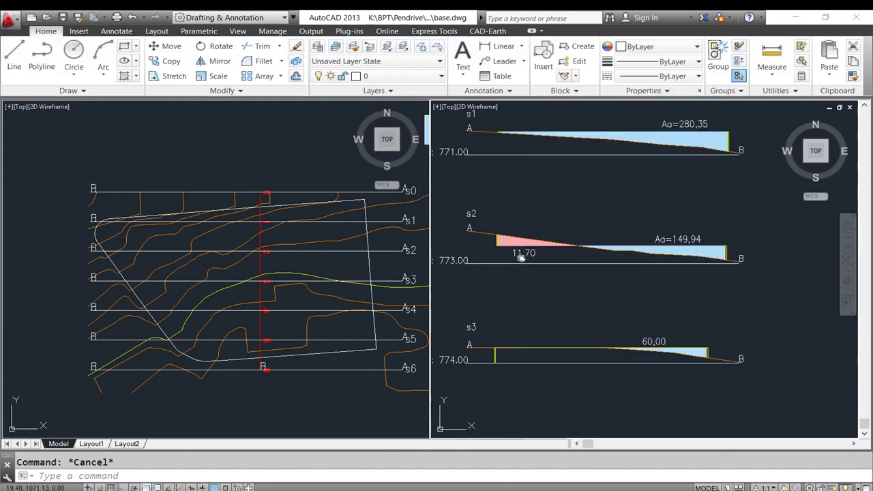
scroll(520, 257, "up", 3)
scroll(520, 254, "up", 2)
left_click(519, 248)
key("Escape")
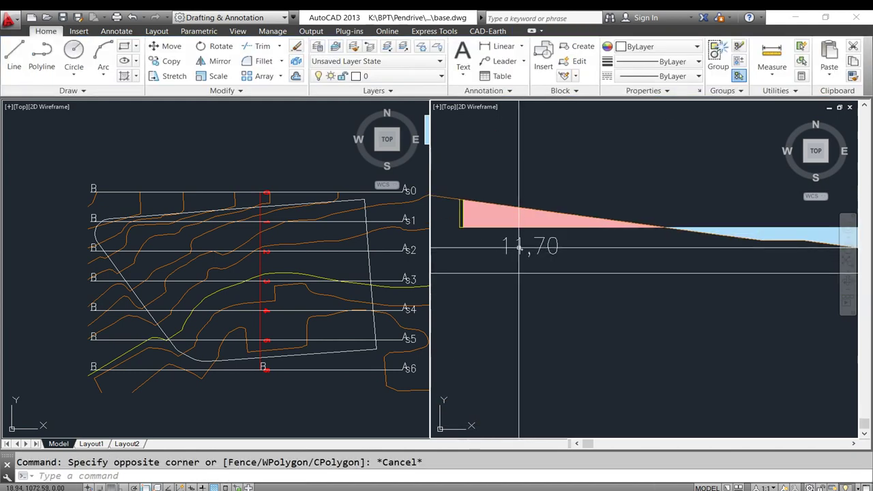
double_click(520, 249)
type("Ac=59,72")
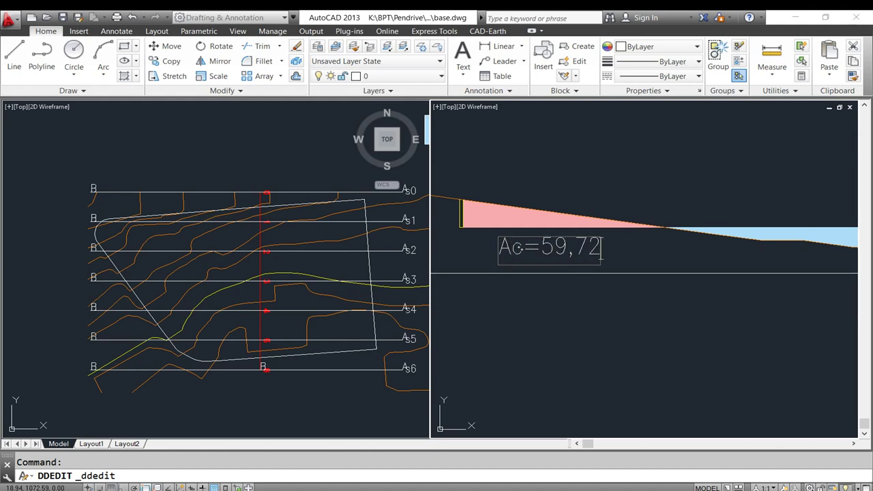
key("Return")
key("Escape")
scroll(546, 252, "down", 5)
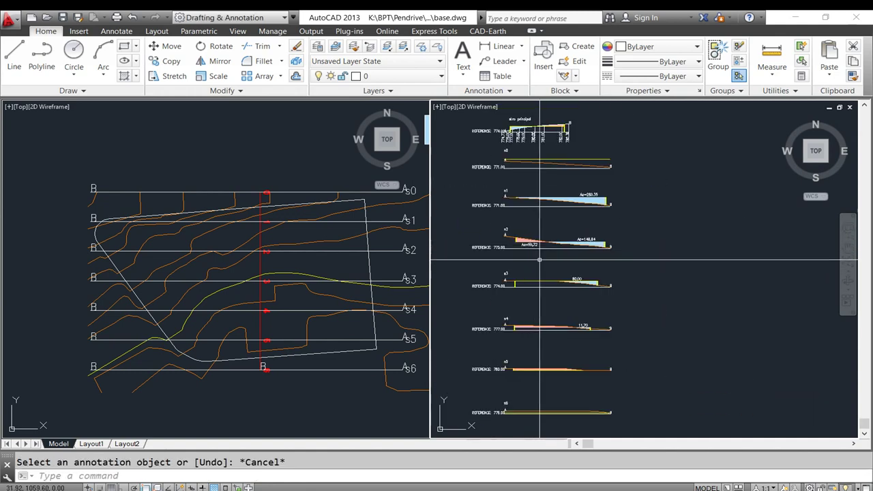
scroll(572, 273, "up", 2)
double_click(573, 277)
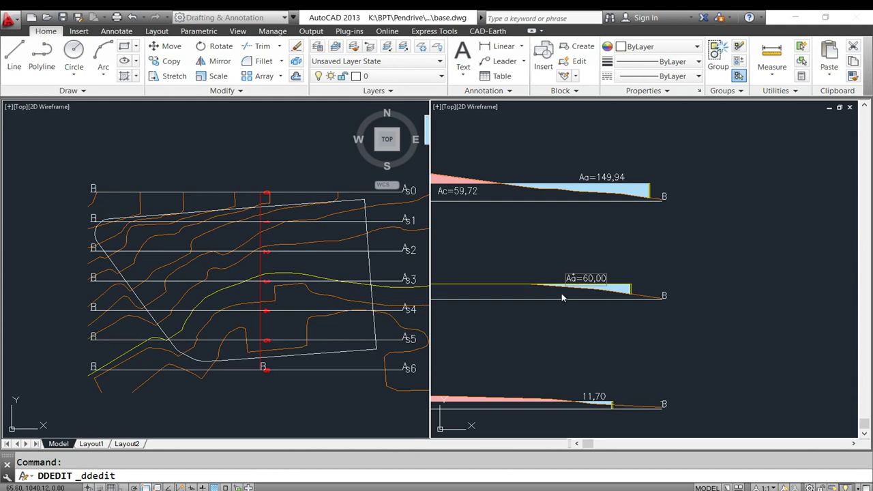
Step: Relabel the fill areas as Aa=60,00 on s3 and Aa=11,70 on s4
key("Return")
middle_click_drag(572, 367, 629, 236)
left_click(647, 269)
type("Aq=")
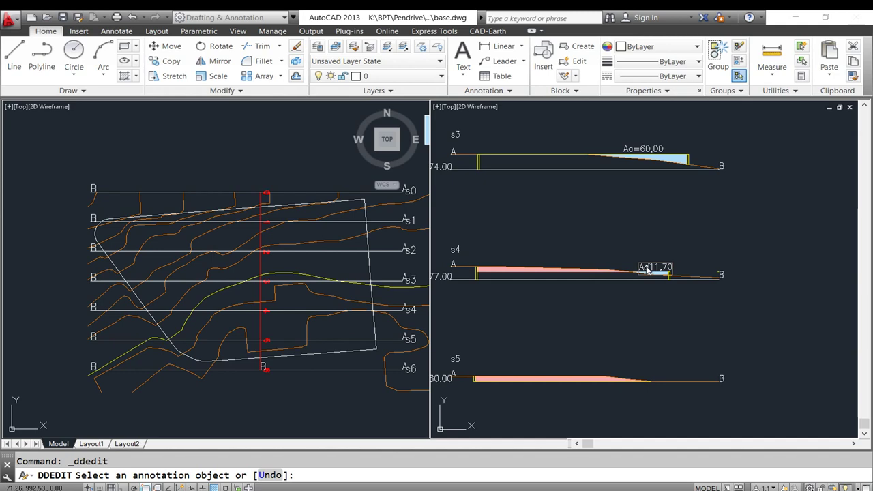
key("Return")
Step: Select the Ac=59,72 label and start copying it toward section s4
scroll(639, 297, "down", 3)
middle_click_drag(639, 297, 614, 259)
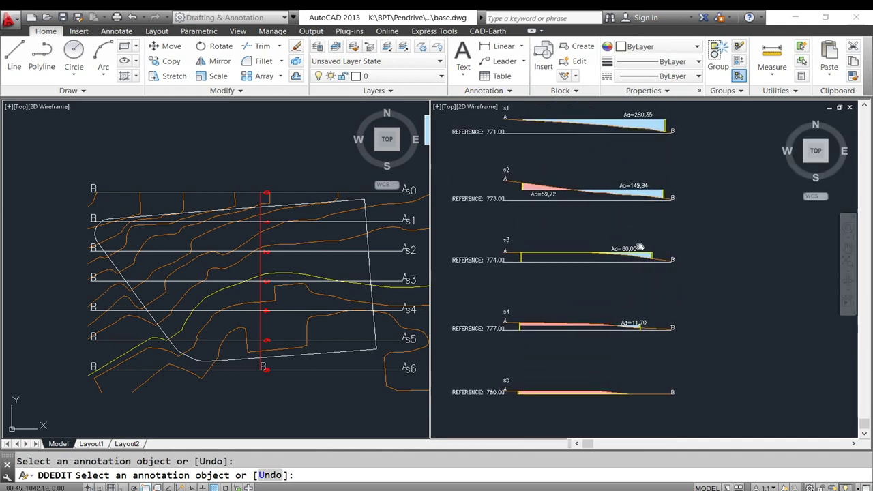
scroll(538, 217, "up", 4)
left_click(542, 212)
left_click(480, 227)
type("co")
key("Return")
left_click(489, 224)
scroll(525, 198, "up", 2)
scroll(600, 273, "up", 2)
scroll(644, 273, "up", 2)
scroll(722, 238, "up", 2)
scroll(722, 239, "down", 3)
scroll(606, 223, "down", 3)
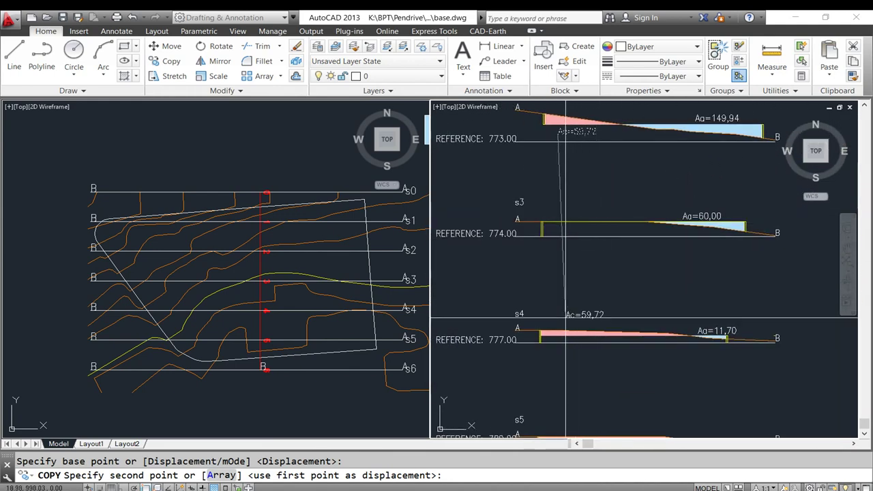
Step: Place the copied label above the s4 cut hatch and read the hatch area, 79.13
scroll(547, 335, "up", 3)
middle_click_drag(548, 334, 545, 285)
left_click(559, 219)
key("Escape")
left_click(573, 266)
left_click(583, 242)
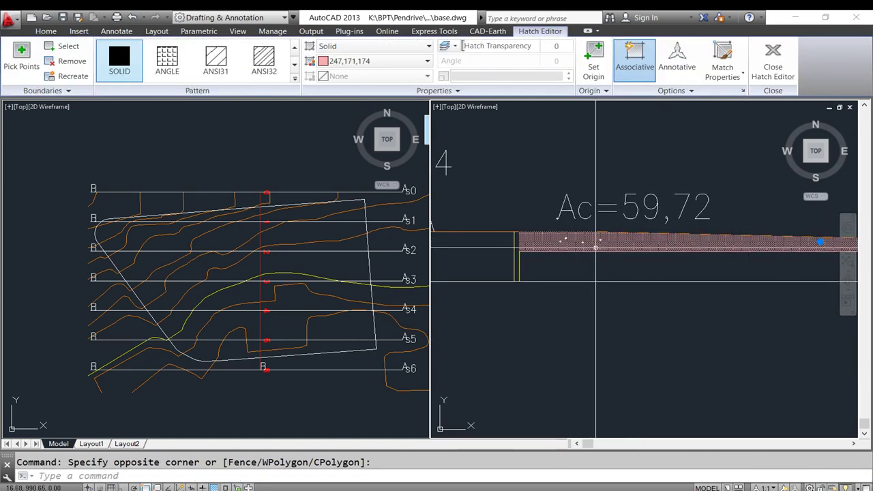
type("mo")
key("Return")
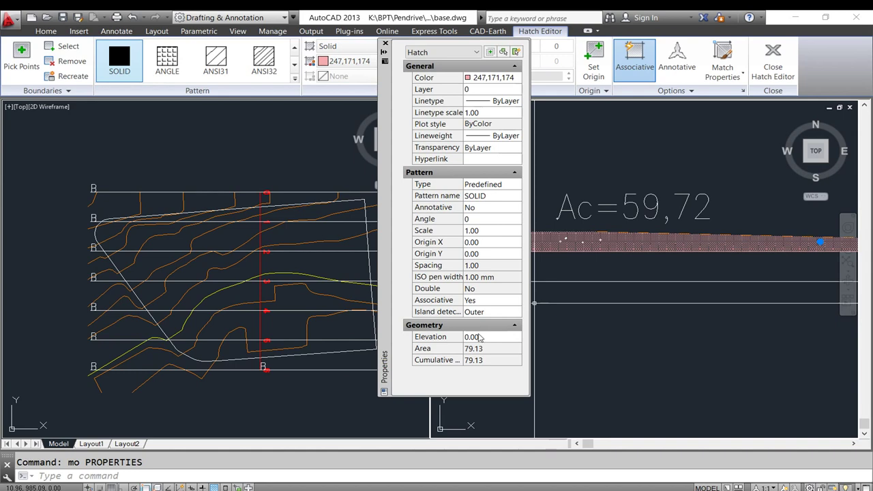
left_click(385, 45)
key("Escape")
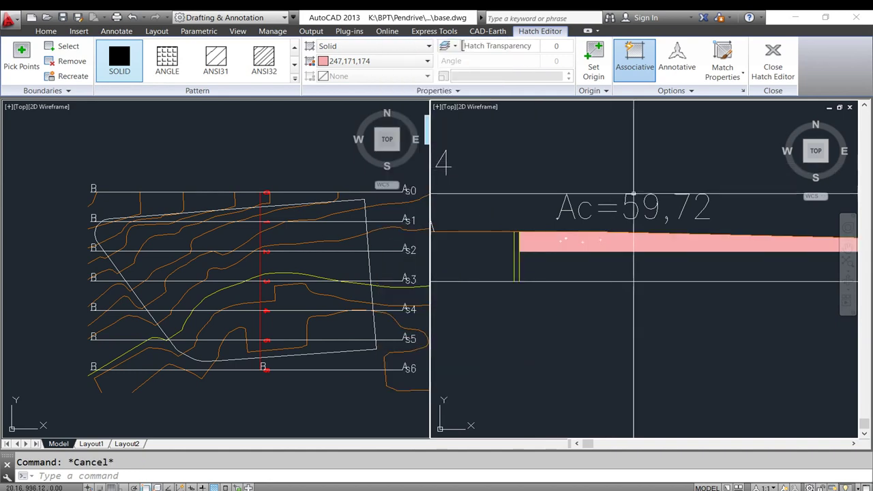
Step: Change the copied label's value from 59,72 to Ac=79,13
left_click(722, 225)
left_click(628, 194)
double_click(627, 194)
left_click_drag(628, 205, 757, 214)
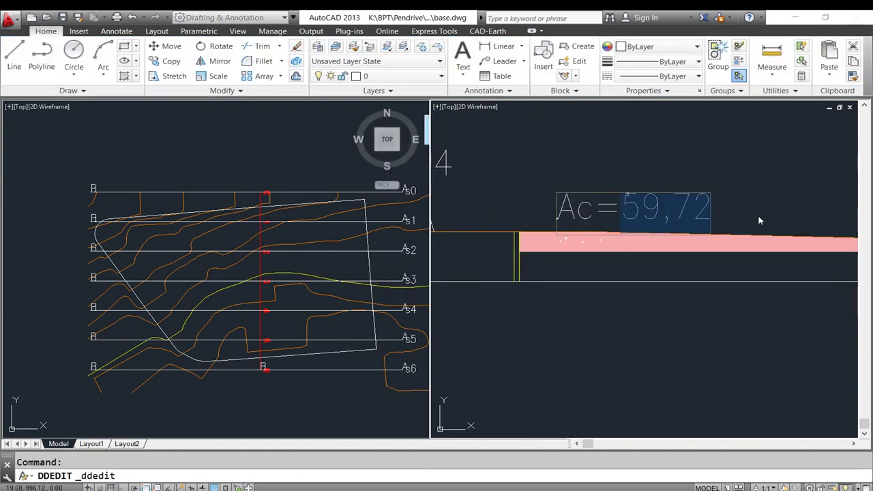
type("79,13")
key("Return")
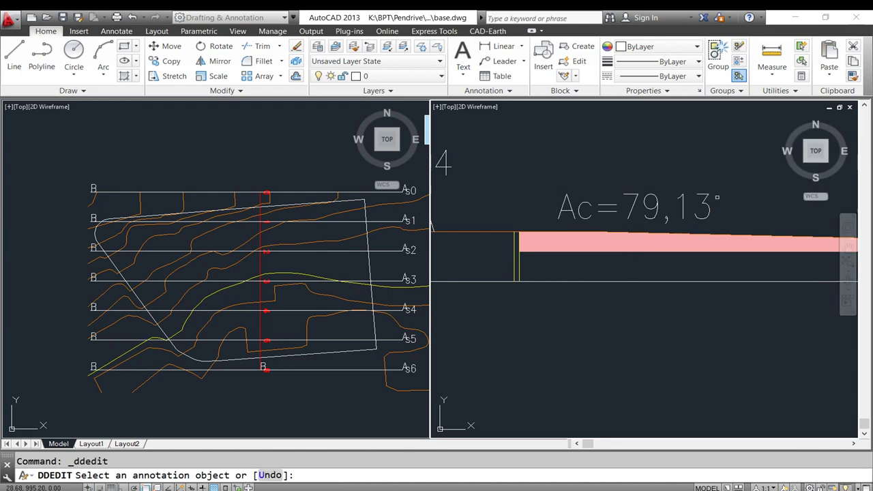
scroll(585, 231, "down", 5)
key("Escape")
middle_click_drag(585, 231, 566, 192)
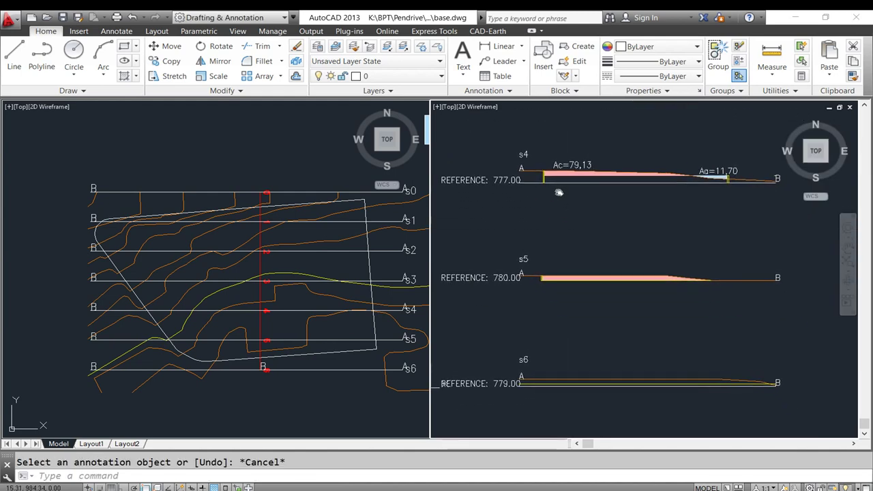
Step: Copy the Ac=79,13 label to above the s5 pink hatch
type("co")
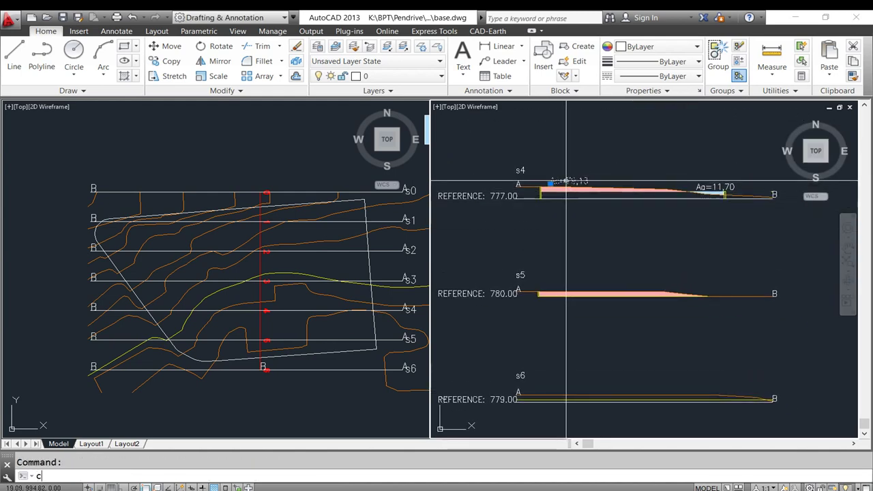
key("Return")
left_click(604, 271)
scroll(604, 270, "up", 2)
scroll(549, 320, "up", 3)
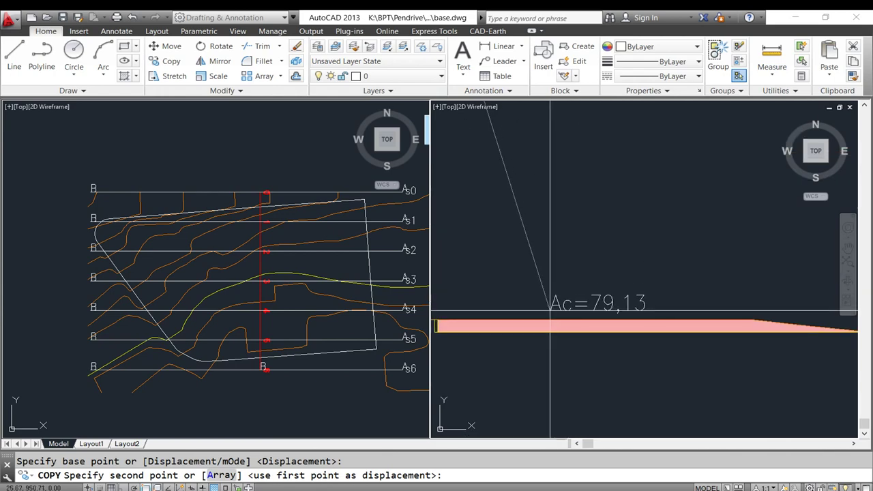
left_click(554, 323)
key("Return")
Step: Check the s5 hatch's area in Properties, which reads 111.55
left_click(557, 325)
right_click(558, 325)
left_click(584, 306)
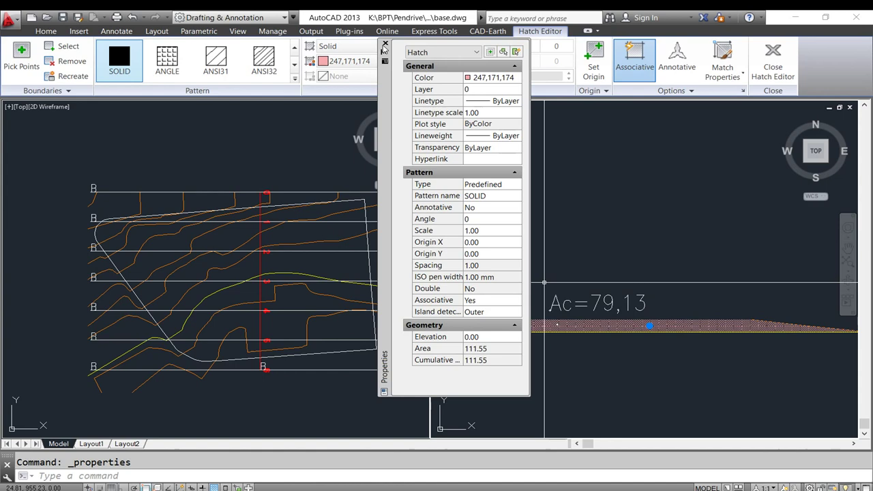
left_click(384, 45)
key("Escape")
Step: Change the copied label's value from 79,13 to Ac=111,55
double_click(567, 305)
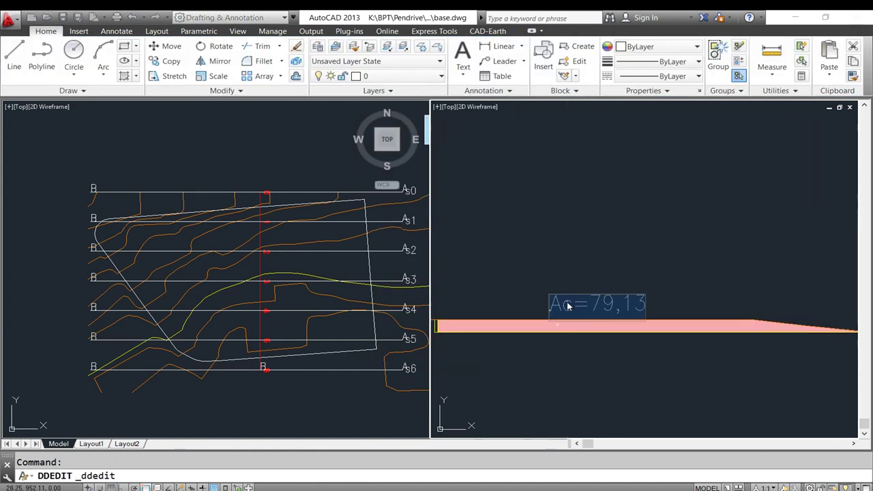
left_click_drag(587, 305, 679, 300)
type("11")
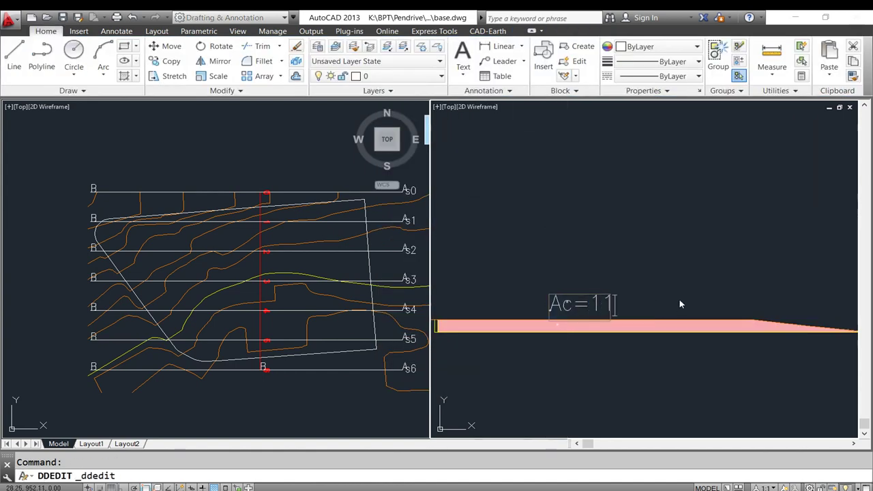
type("1,55")
key("Return")
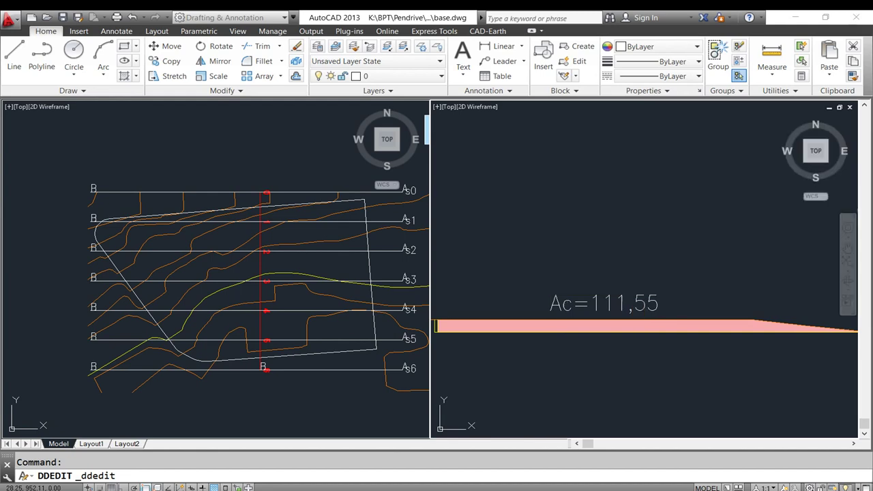
key("Escape")
scroll(576, 361, "down", 5)
scroll(591, 244, "down", 2)
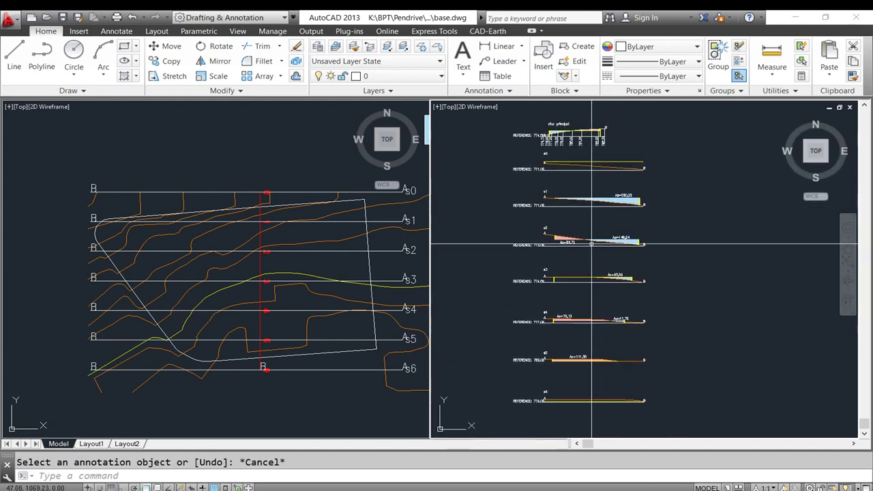
Step: Zoom and pan across the labelled section profiles, then switch to the Excel workbook Pasta1
scroll(545, 204, "up", 2)
scroll(534, 219, "up", 5)
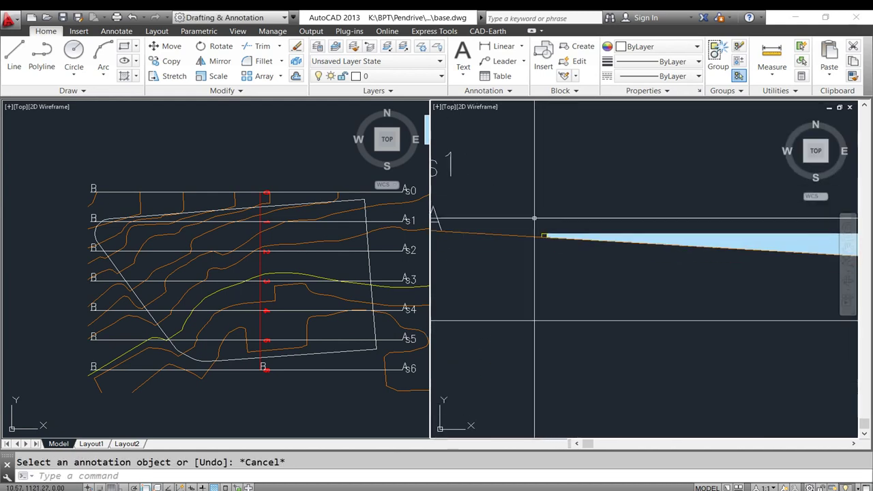
scroll(534, 218, "down", 3)
scroll(534, 219, "down", 2)
middle_click_drag(600, 272, 615, 264)
scroll(610, 293, "up", 1)
scroll(610, 293, "up", 4)
scroll(609, 293, "down", 3)
scroll(593, 299, "down", 1)
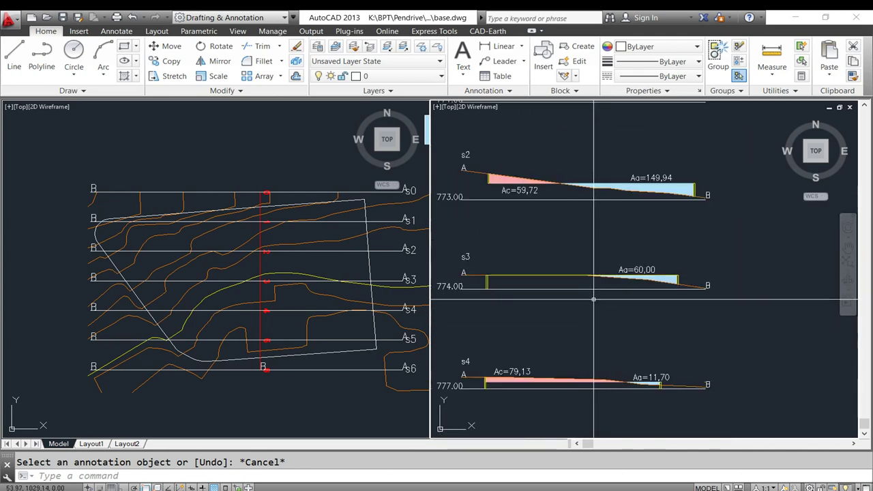
scroll(593, 298, "down", 1)
scroll(586, 317, "down", 3)
scroll(602, 219, "up", 1)
scroll(602, 219, "down", 1)
scroll(602, 219, "down", 2)
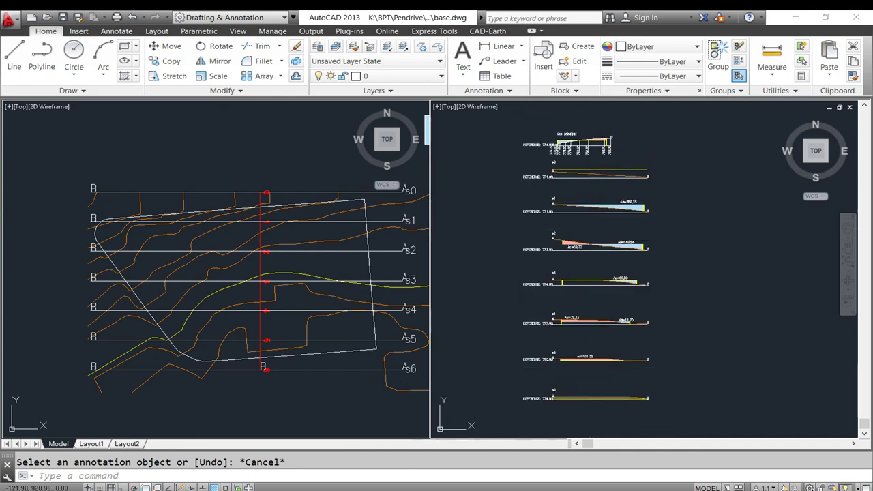
left_click(399, 446)
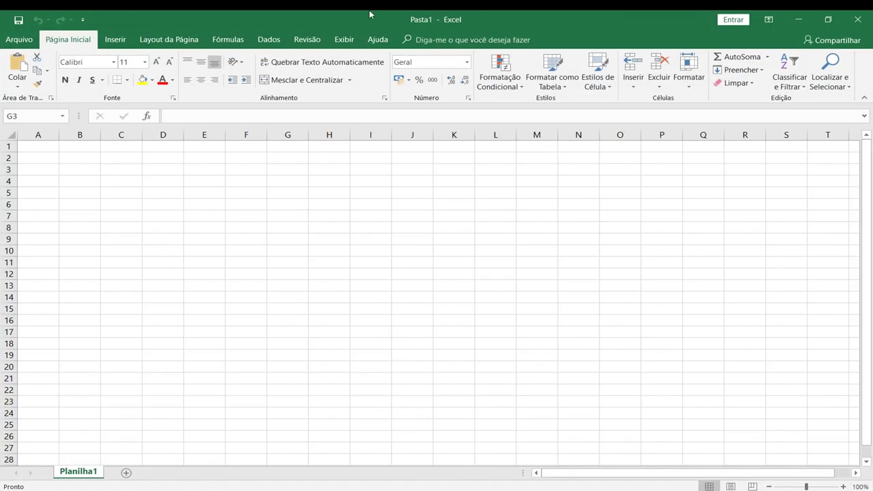
Step: Enter the title 'Tabela de Volume' in A1 and the header 'Seção' below it
left_click(212, 192)
left_click(43, 148)
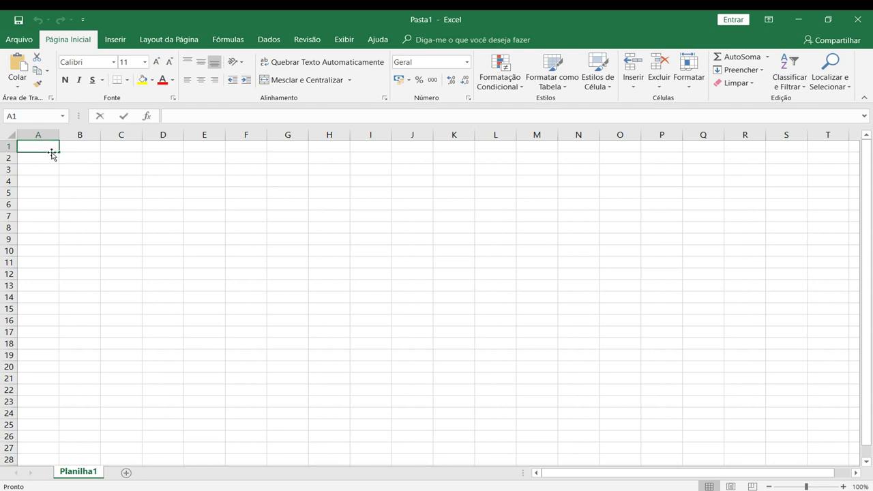
type("Tabela de Volum")
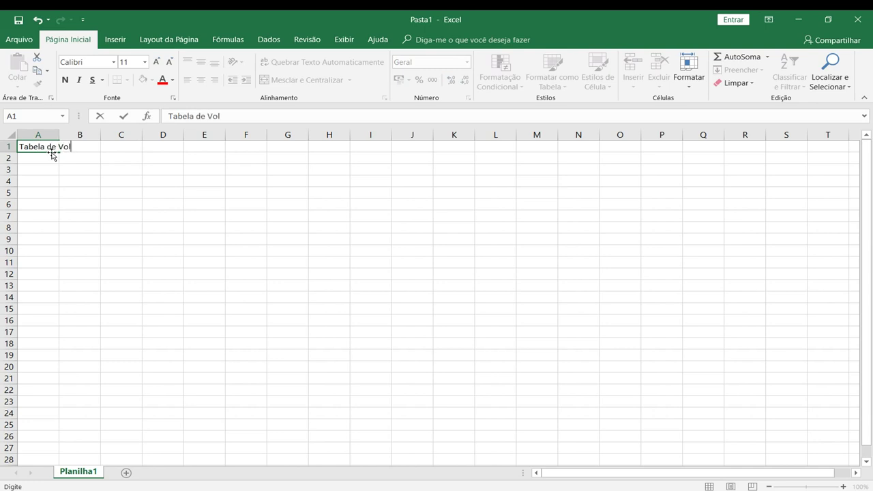
type("e")
key("Return")
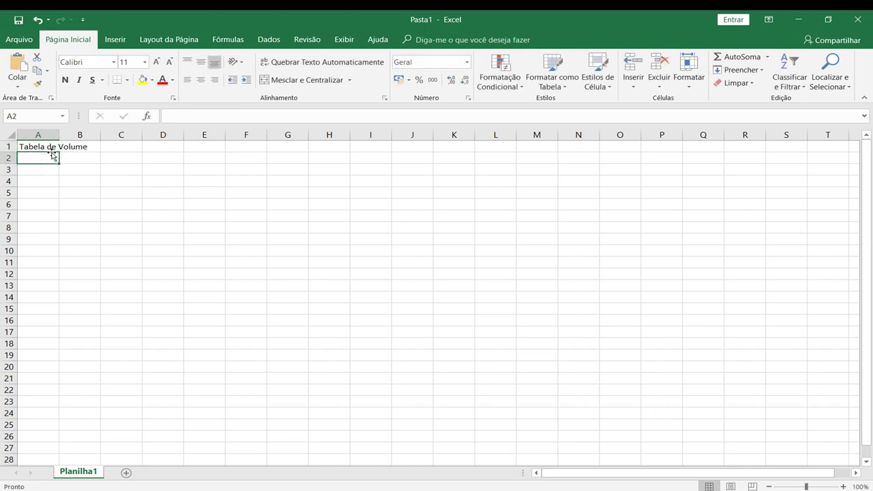
type("Eão")
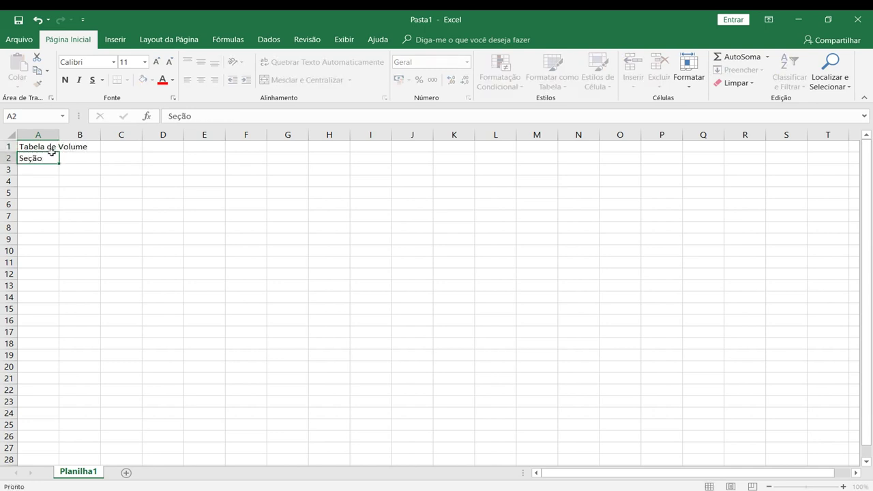
key("Return")
Step: Fill section numbers 0 to 6 down to row 9 and start the 'Área Corte' header beside Seção
type("0")
key("Return")
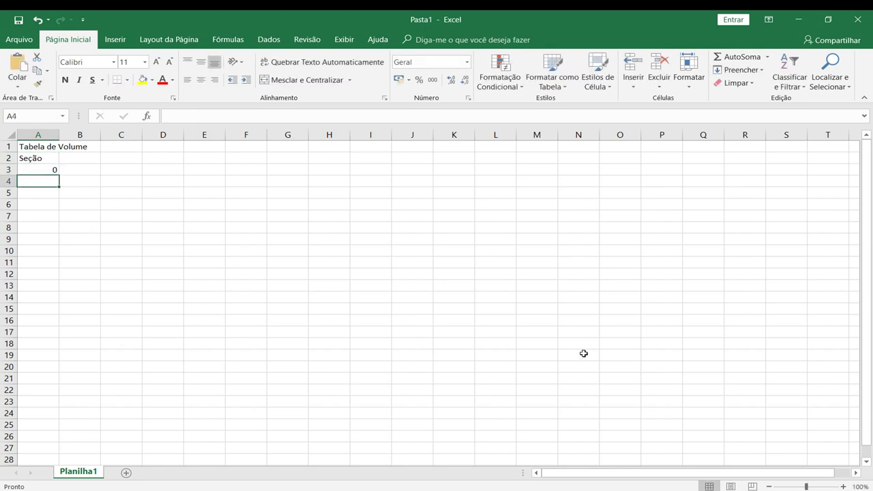
left_click(57, 171)
left_click_drag(59, 174, 54, 244)
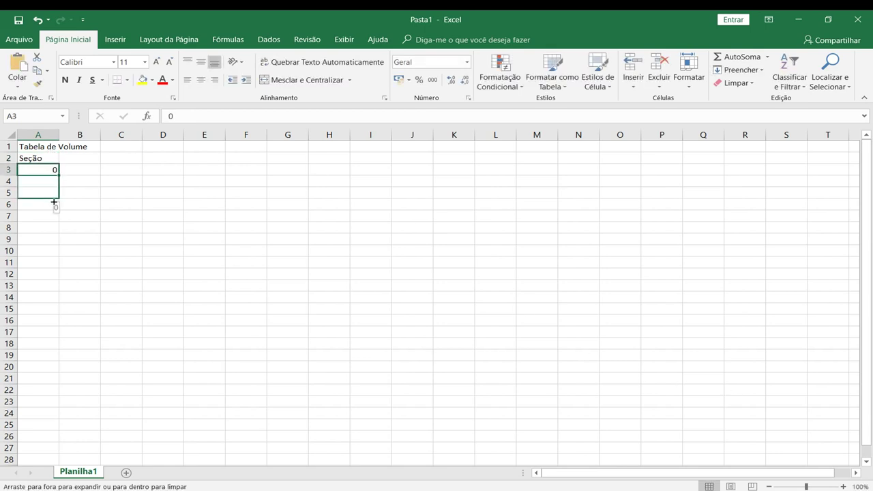
left_click(67, 155)
type("Á")
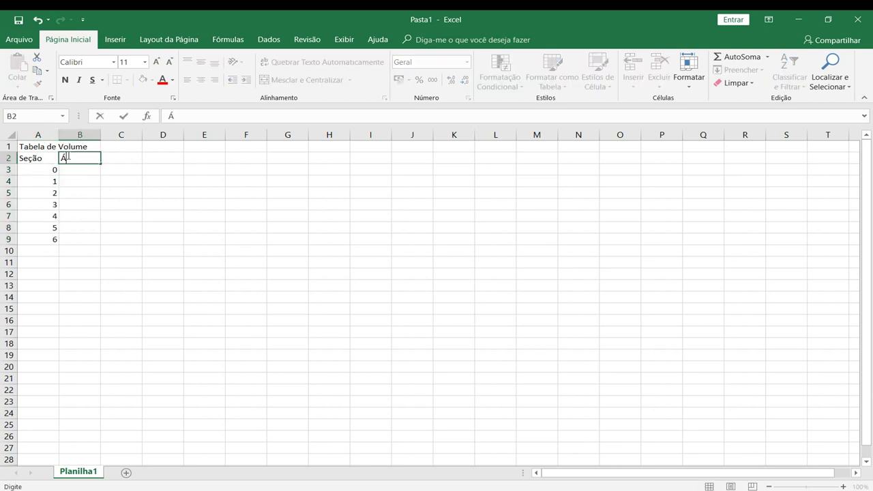
type("rea Corte")
Step: Enter the Área Corte (m2) and Área Aterro (m2) headers in B2 and C2, fitting both columns
key("Return")
left_click(68, 156)
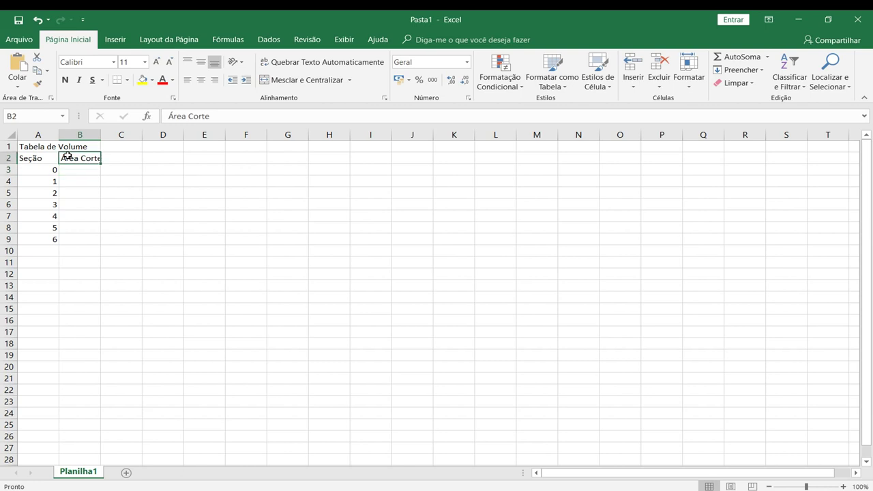
left_click(254, 119)
type("m2")
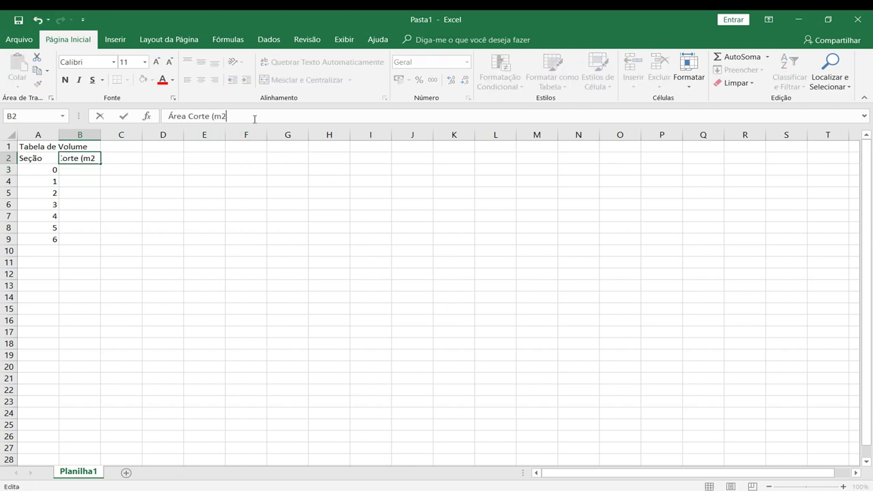
key("Return")
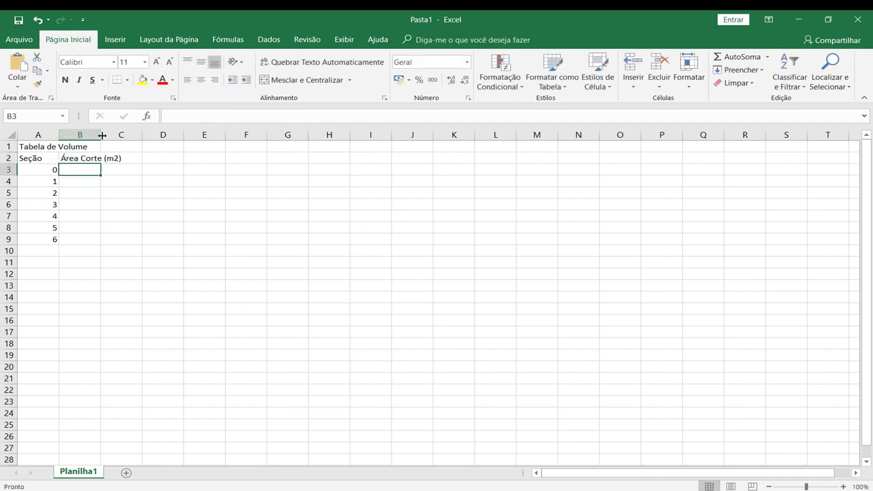
double_click(101, 136)
left_click(161, 157)
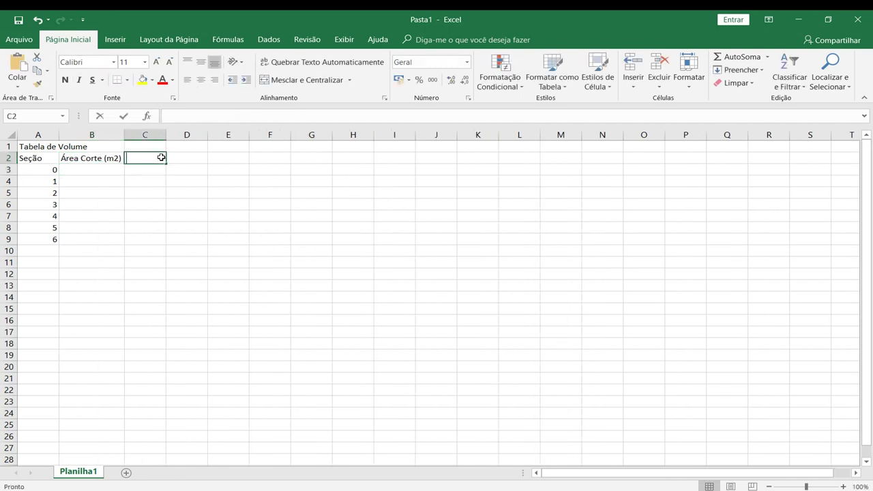
type("Área Aterro (m2")
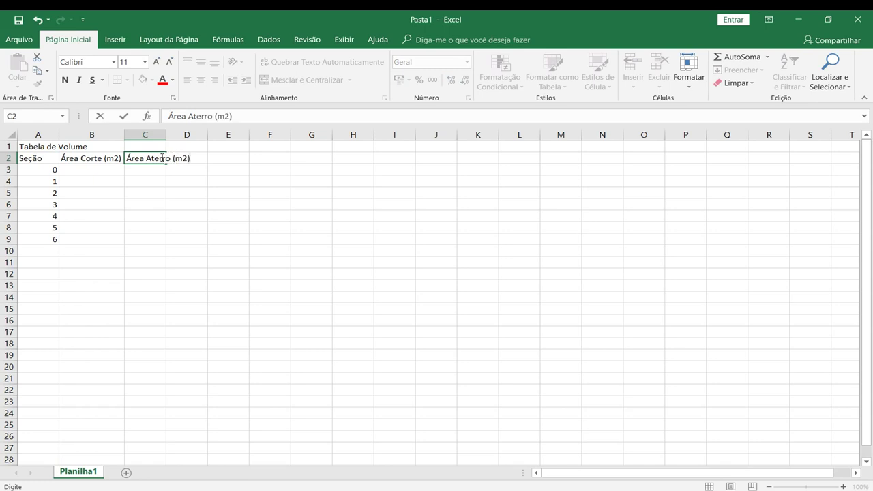
key("Return")
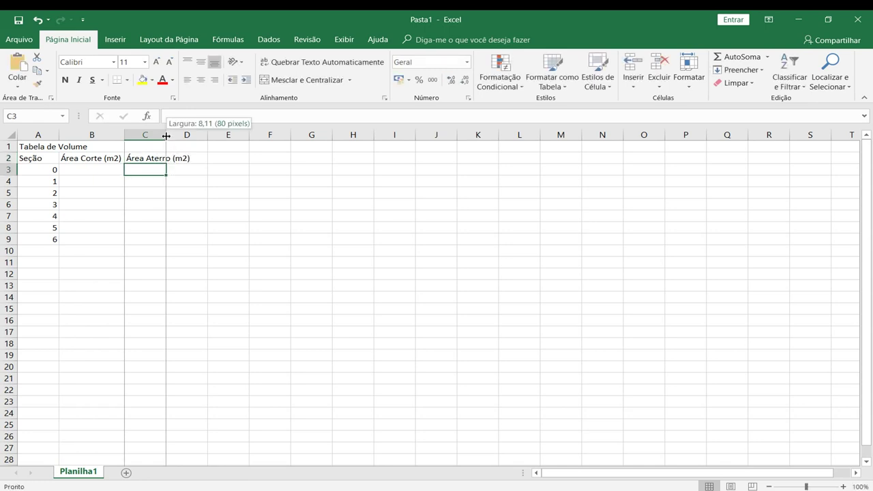
double_click(165, 134)
Step: Enter the Distância (m) and Volume Corte (m3) headers in D2 and E2, fitting both columns
left_click(216, 156)
type("Distância (m")
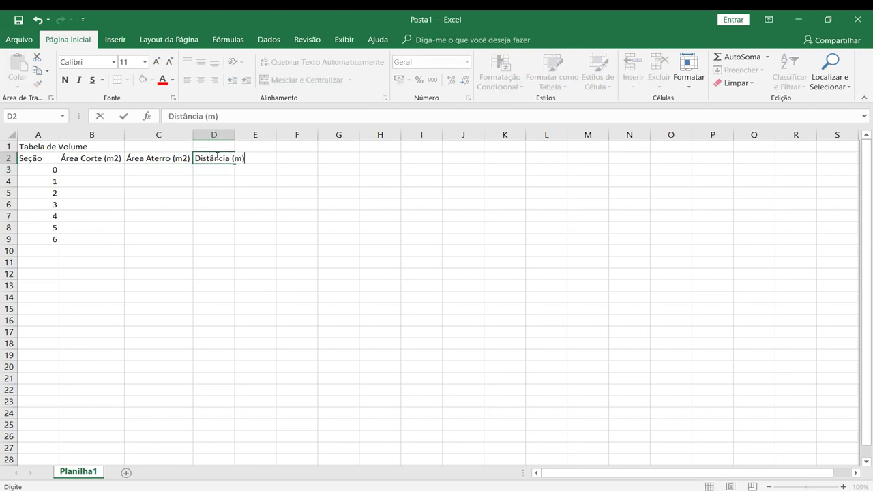
key("Return")
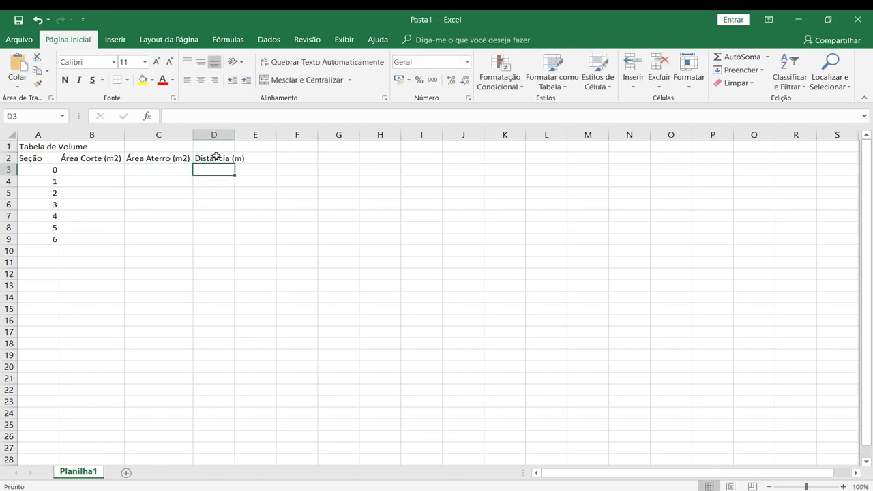
double_click(234, 136)
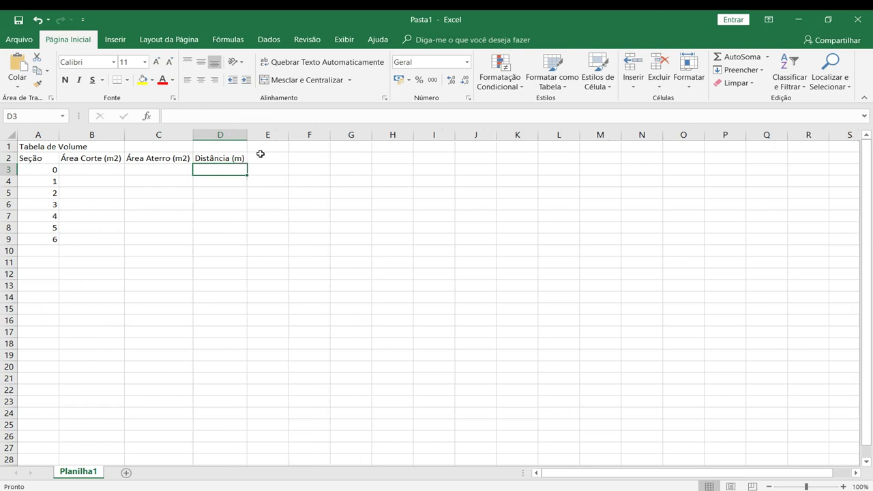
left_click(261, 157)
type("Vol")
type("me Corte (m3")
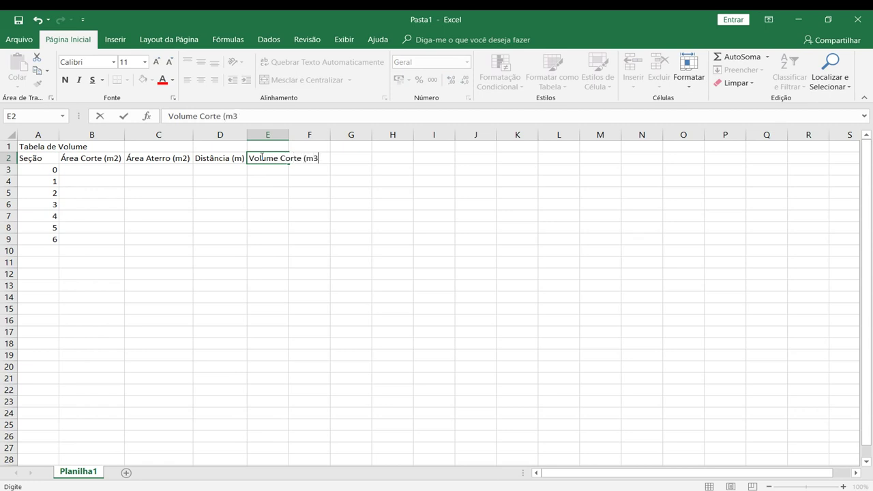
type(")")
key("Return")
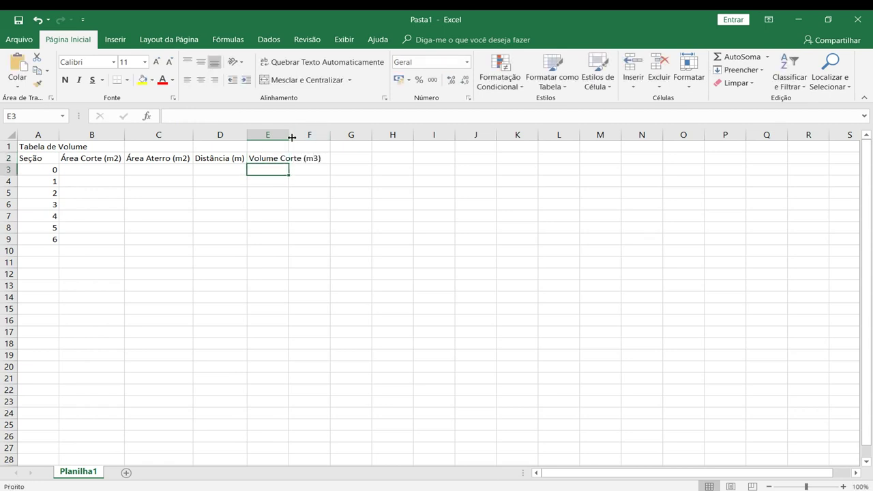
double_click(291, 137)
Step: Enter the Volume Aterro (m3) header in F2, fit column F, and make row 2 taller
left_click(341, 158)
type("Voli,")
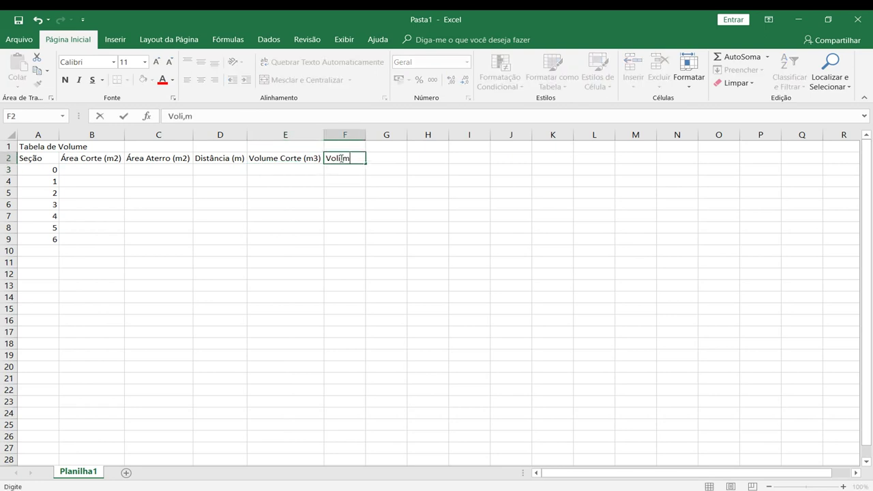
type("me Aterro (m3")
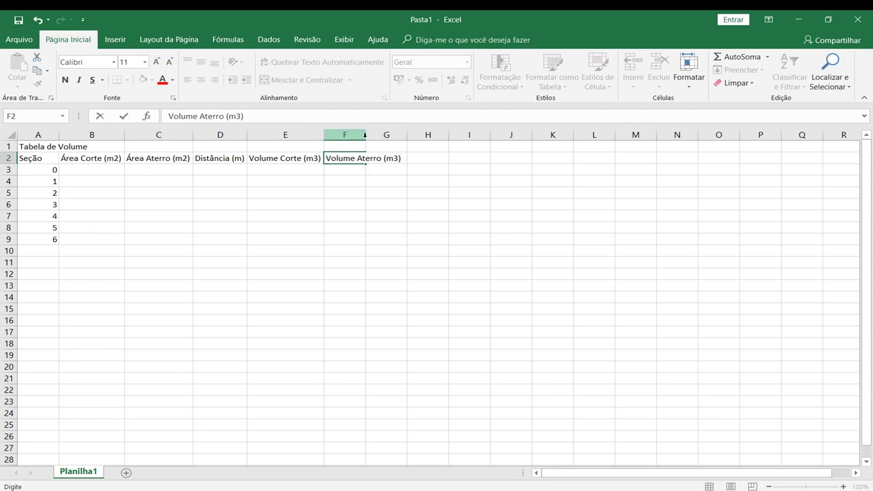
double_click(366, 135)
left_click(27, 193)
mouse_move(15, 165)
left_mouse_down()
mouse_move(15, 176)
mouse_move(378, 164)
left_mouse_up()
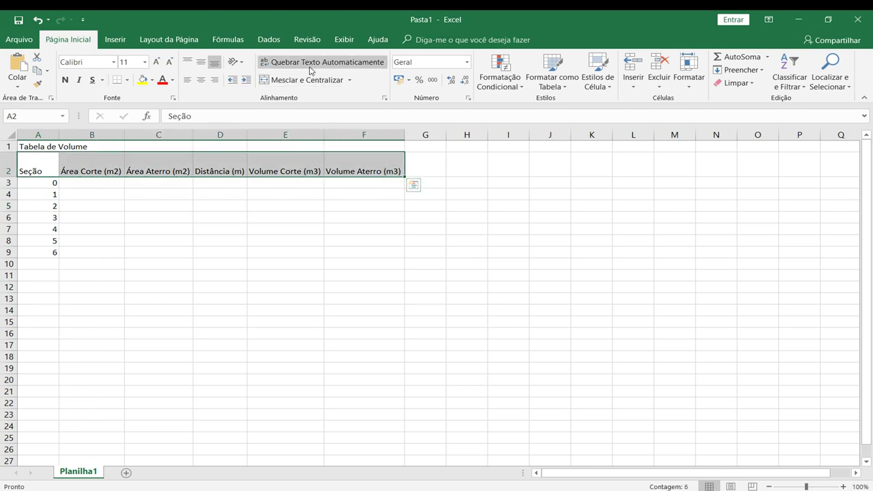
Step: Wrap the header row text and centre it vertically and horizontally
left_click(321, 62)
left_click(201, 62)
left_click(201, 79)
Step: Set columns B through F to a column width of 10
left_click(238, 182)
left_click_drag(91, 134, 339, 128)
right_click(334, 135)
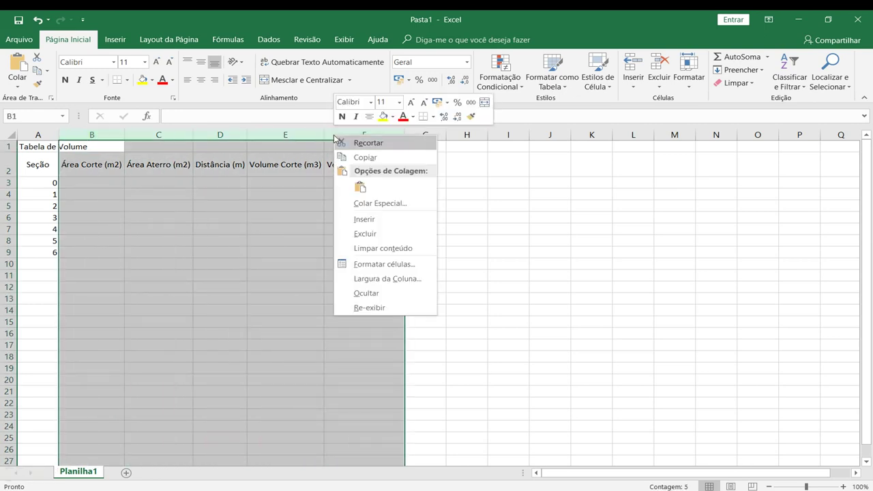
left_click(366, 278)
type("10")
key("Return")
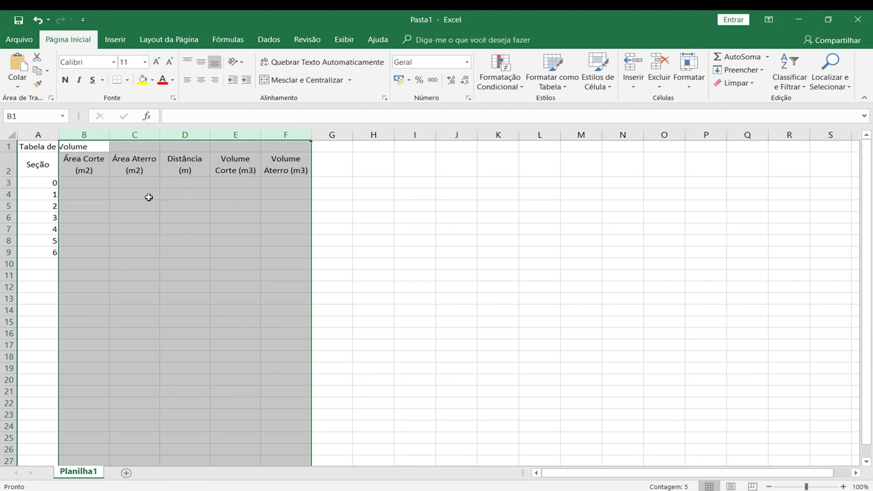
Step: Merge and centre the title across A1:F1
left_click(146, 195)
left_click_drag(43, 148, 297, 148)
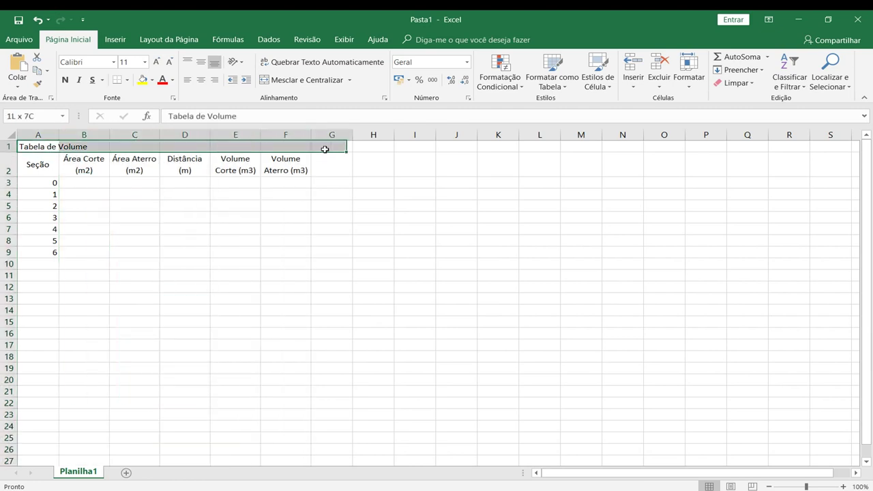
left_click(307, 80)
left_click(84, 236)
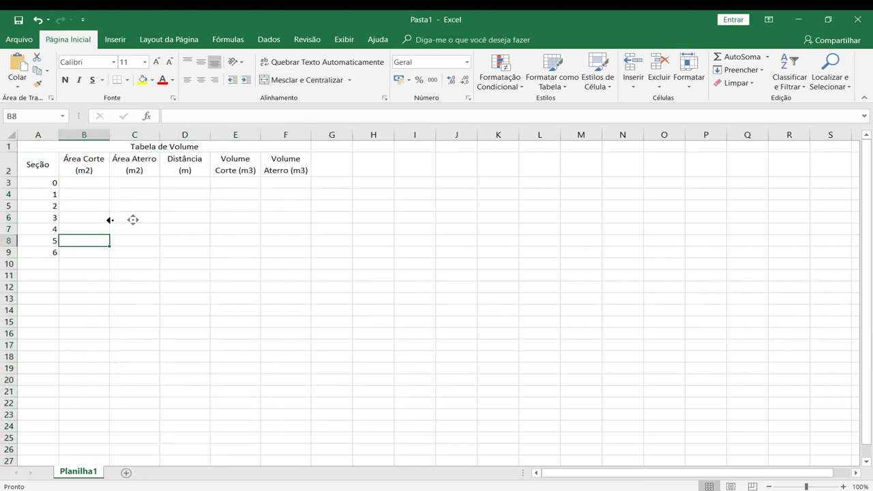
Step: Select the cut-area cells for sections 0–6, then the whole table A1:F9
left_click(67, 202)
left_click(76, 185)
left_click(77, 194)
left_click(76, 203)
left_click(77, 216)
left_click(77, 229)
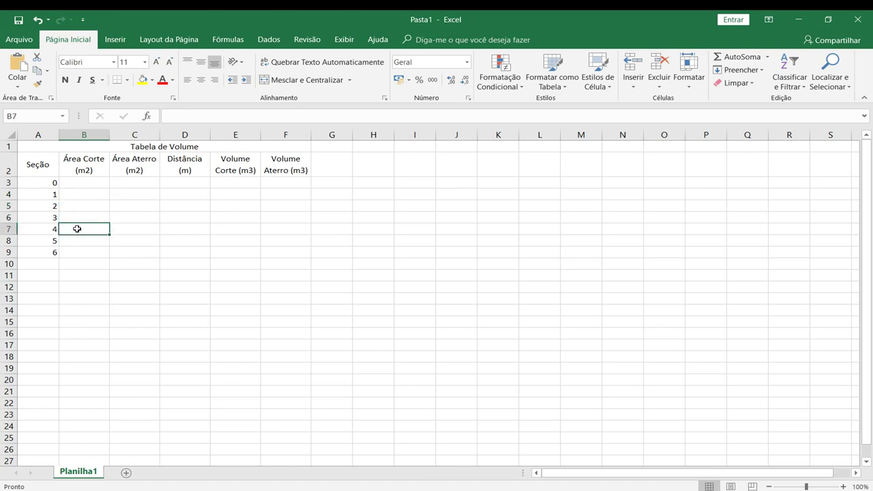
left_click(78, 243)
left_click(78, 249)
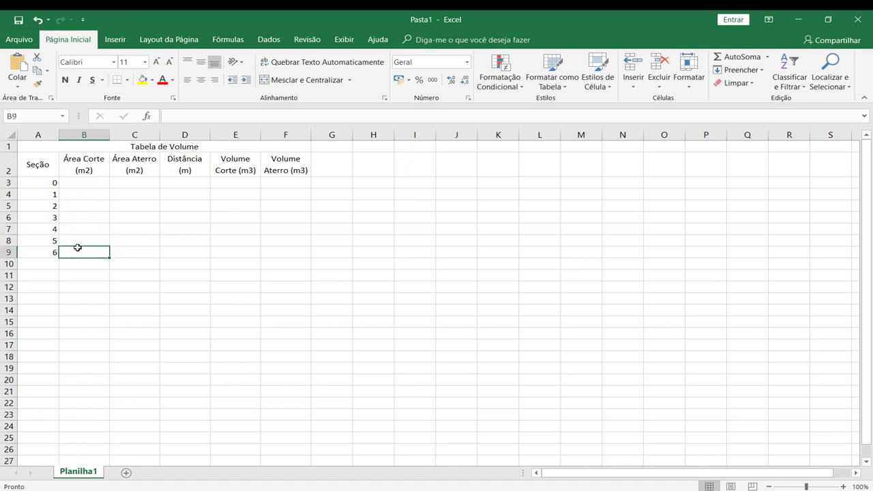
left_click(78, 262)
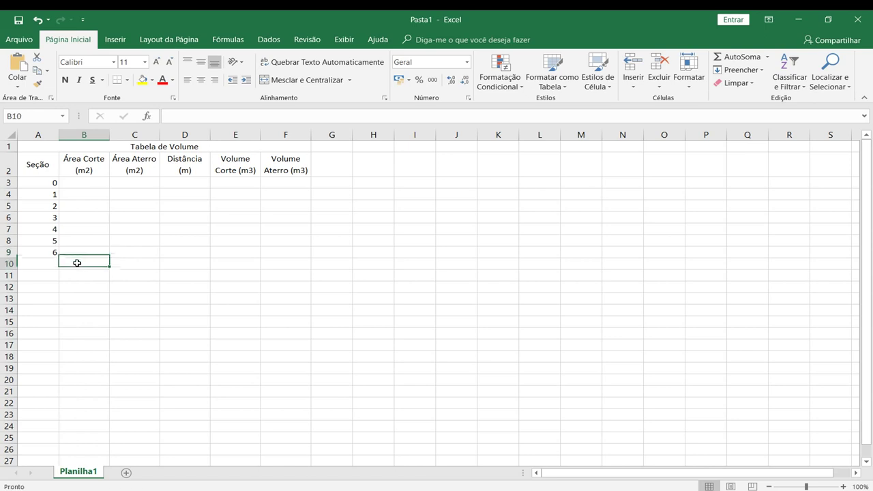
left_click_drag(62, 149, 253, 250)
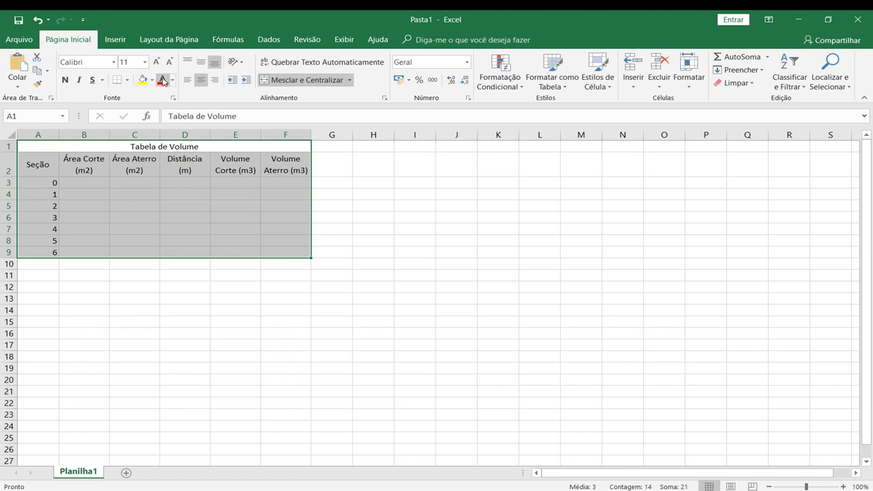
Step: Apply borders to every cell of the volume table
left_click(127, 81)
left_click(116, 180)
left_click(84, 286)
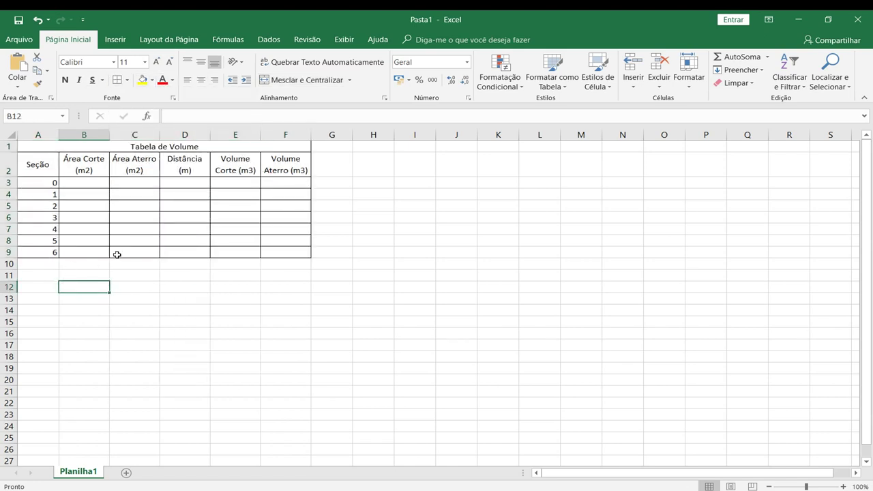
Step: Zoom the sheet to the selected table and place the Excel window over the drawing
mouse_move(236, 145)
left_mouse_down()
mouse_move(229, 257)
mouse_move(325, 294)
mouse_move(326, 275)
left_mouse_up()
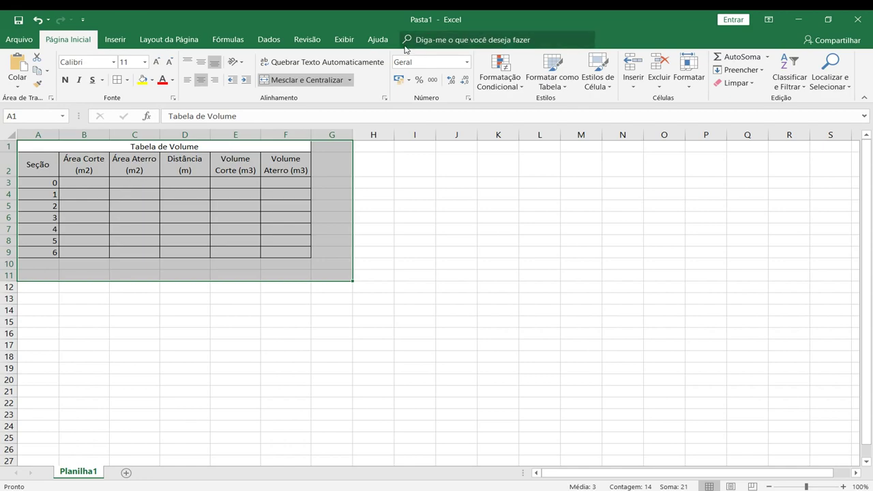
left_click(343, 39)
left_click(427, 71)
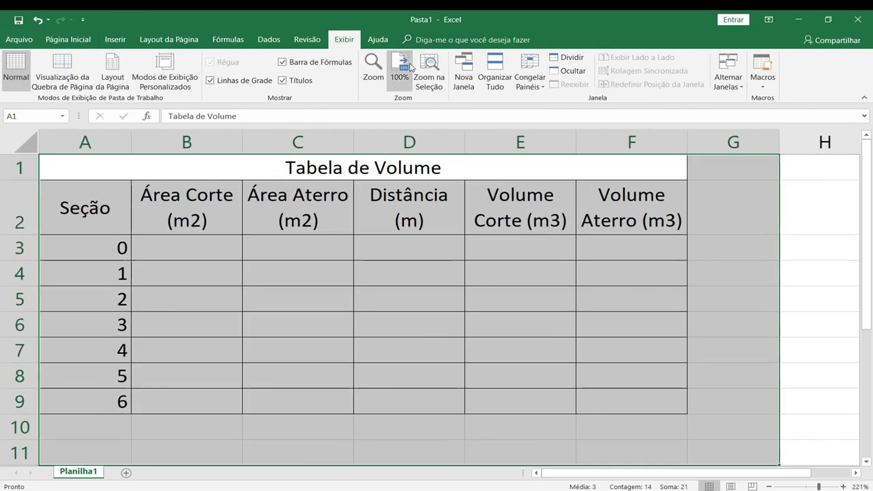
left_click(414, 191)
double_click(461, 19)
mouse_move(461, 16)
left_mouse_down()
mouse_move(466, 52)
mouse_move(359, 242)
left_mouse_up()
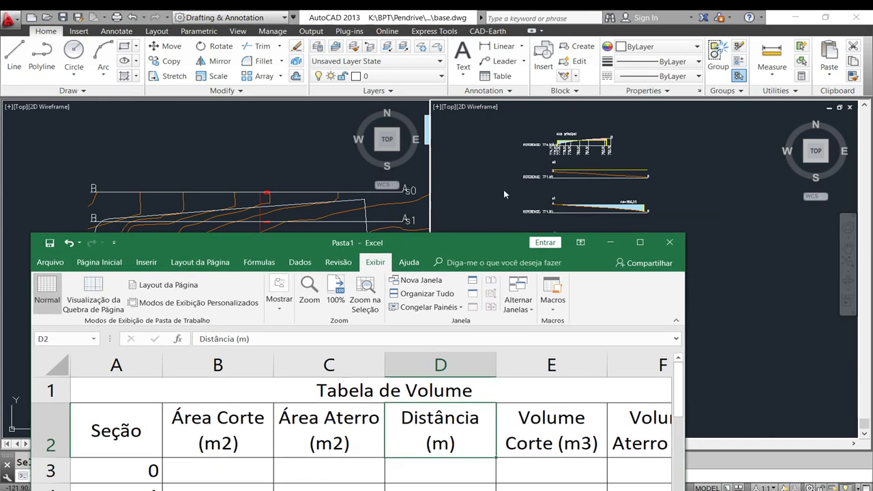
Step: Zoom in on the AutoCAD drawing and move the Excel window higher on screen
left_click(548, 184)
scroll(549, 181, "up", 2)
scroll(549, 182, "up", 4)
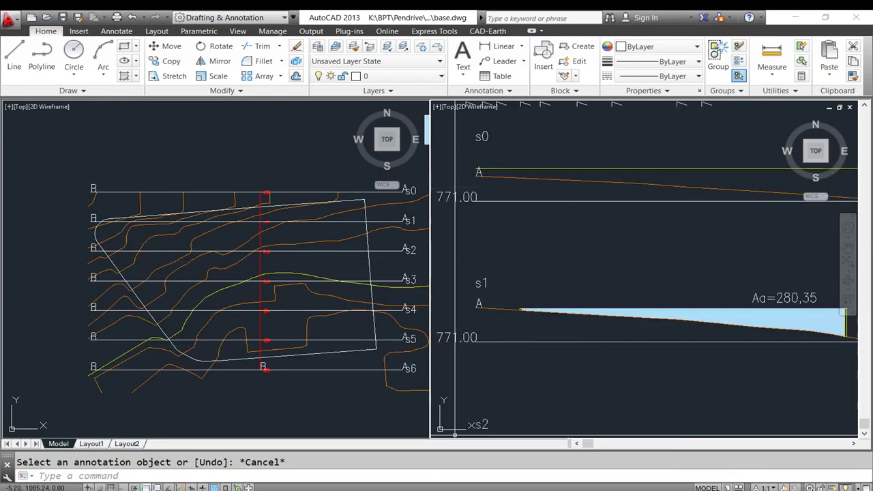
left_click(392, 490)
mouse_move(262, 247)
left_mouse_down()
mouse_move(335, 163)
mouse_move(335, 75)
left_mouse_up()
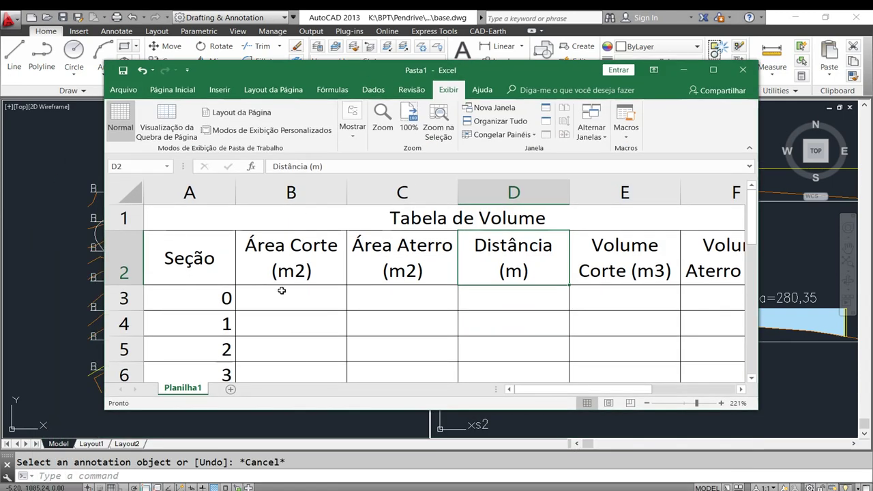
Step: Enter 0 for section 0's cut area, fill area and distance in B3, C3 and D3
left_click(278, 309)
type("0")
key("Return")
key("Up")
key("Right")
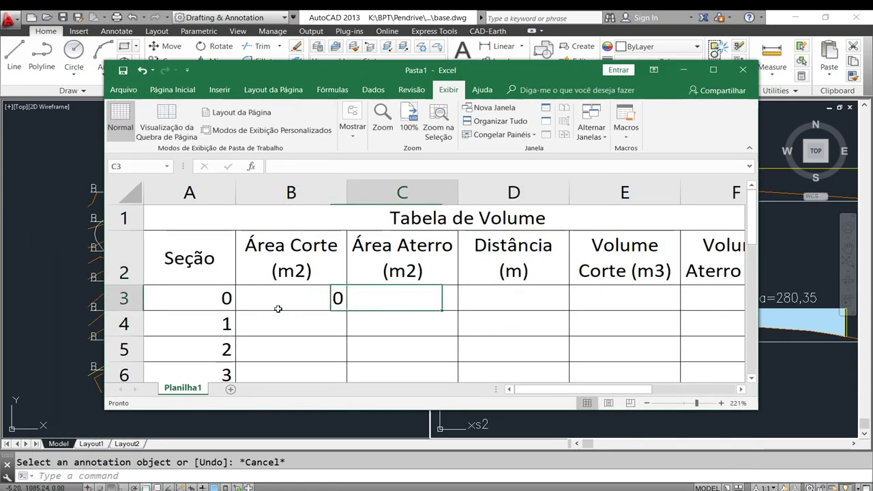
type("0")
key("Return")
key("Up")
key("Right")
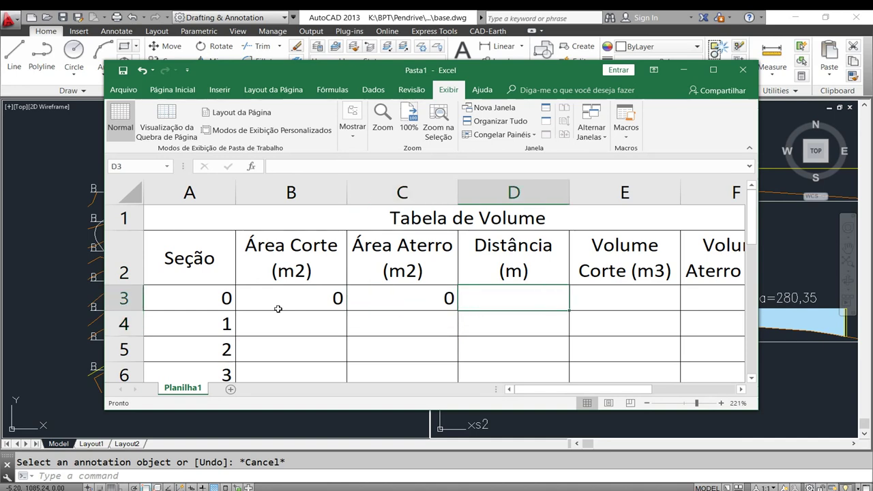
type("0")
key("Return")
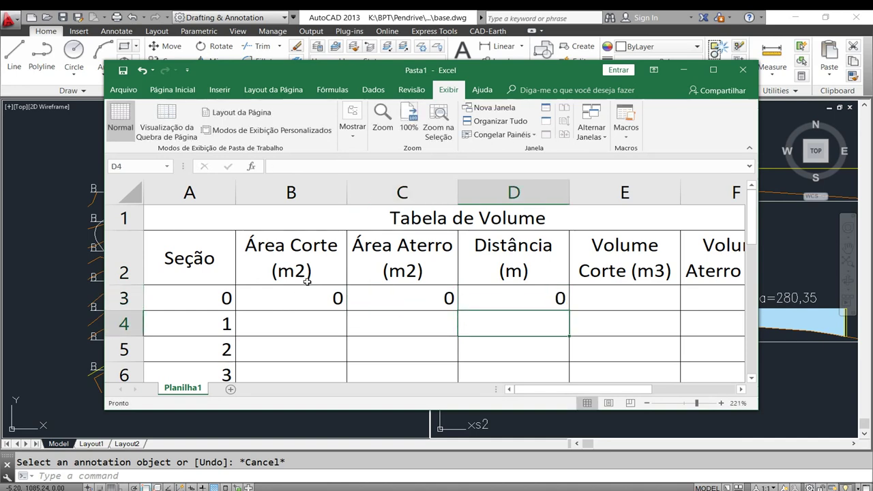
Step: Check the drawing and enter 0 as section 1's cut area in B4
left_click(793, 306)
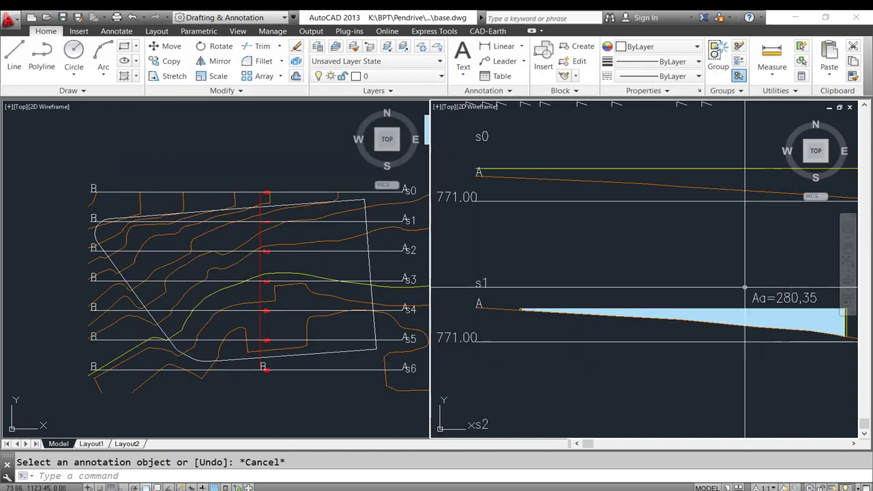
scroll(522, 218, "down", 3)
scroll(522, 219, "down", 1)
scroll(522, 218, "up", 3)
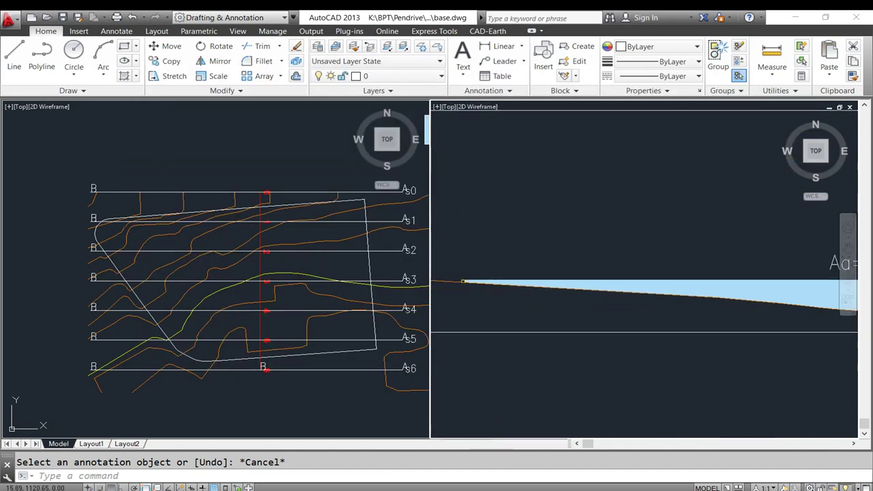
scroll(487, 259, "down", 2)
key("alt+Tab")
left_click(318, 321)
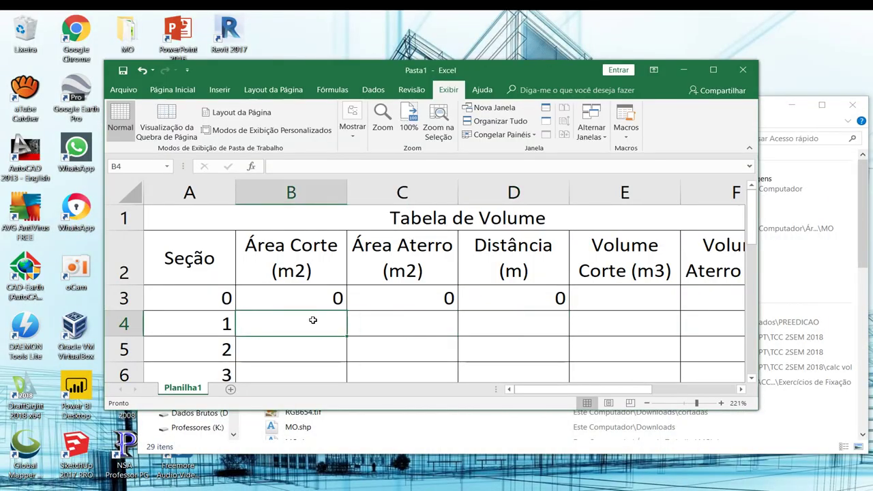
type("0")
key("Return")
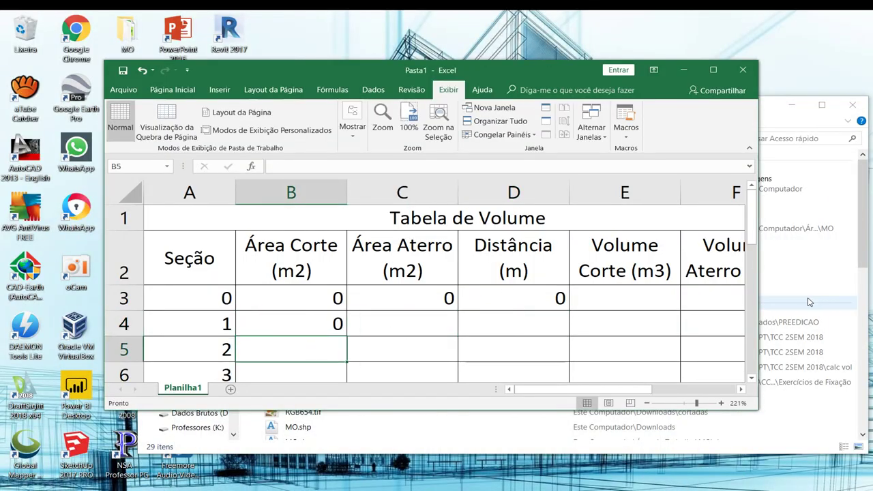
Step: Read section 1's fill area from the drawing and enter 280,35 in C4
key("alt+Tab")
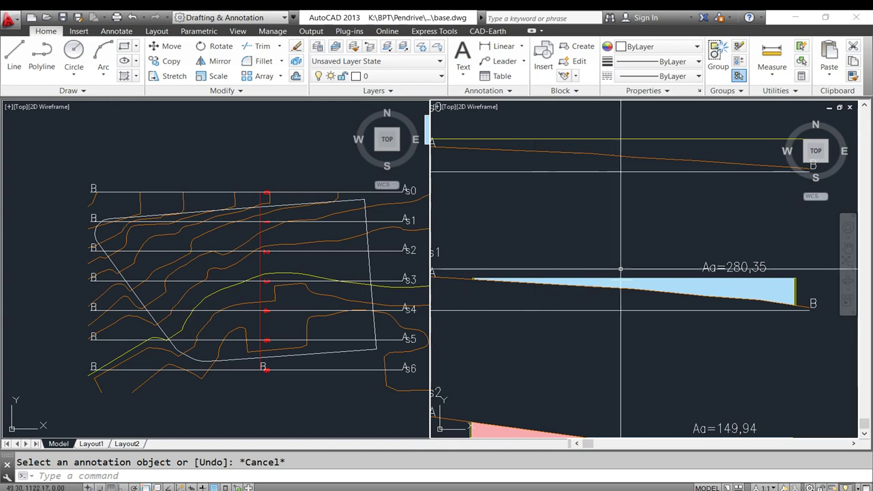
scroll(713, 267, "up", 2)
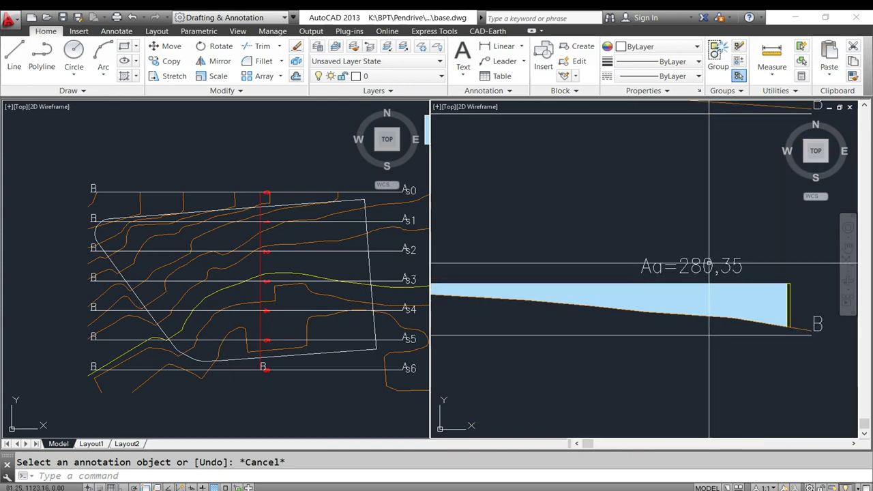
key("alt+Tab")
left_click(395, 312)
type("280,35")
key("Return")
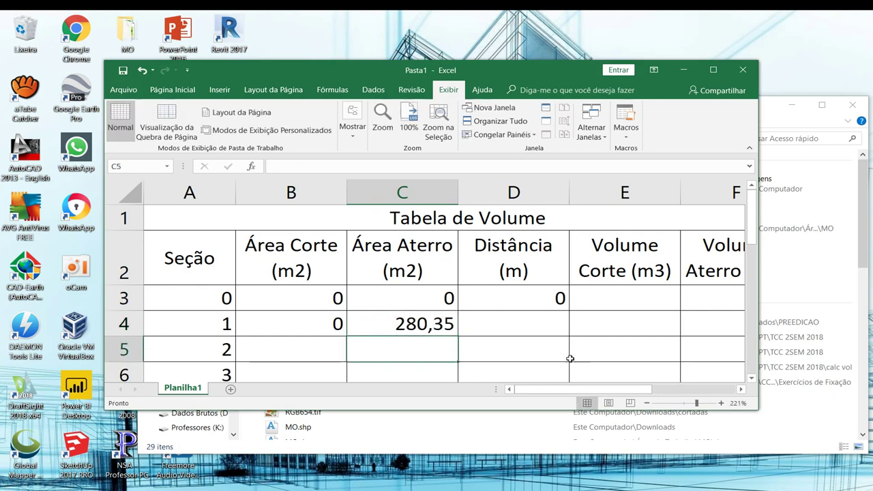
Step: Enter section 2's cut area 59,72 in B5 and dock Excel on the right half
left_click(683, 69)
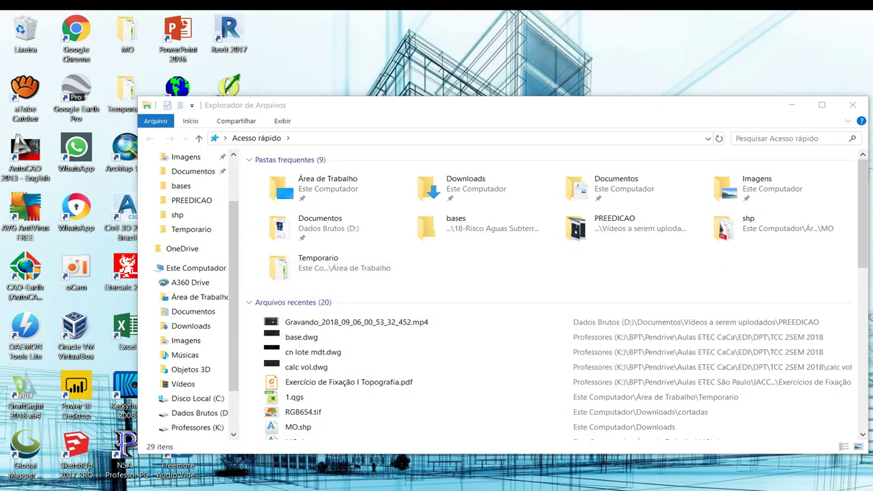
key("alt+Tab")
scroll(555, 281, "down", 3)
scroll(556, 281, "up", 2)
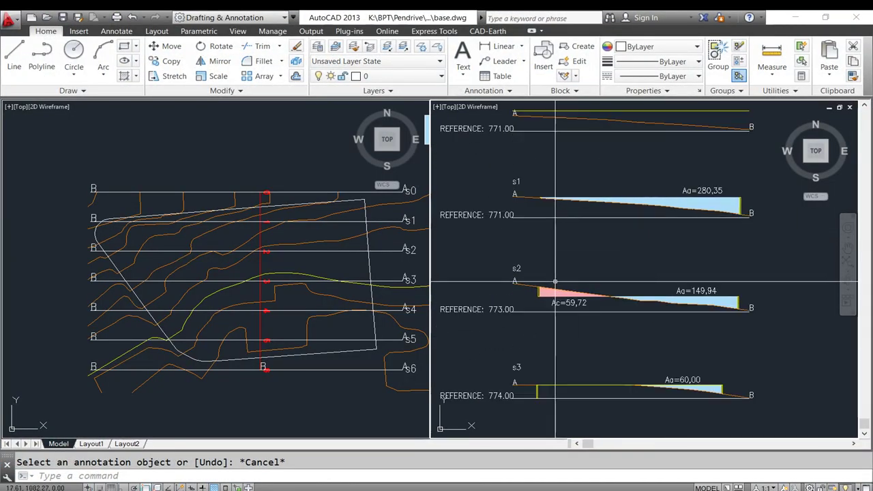
scroll(556, 281, "up", 2)
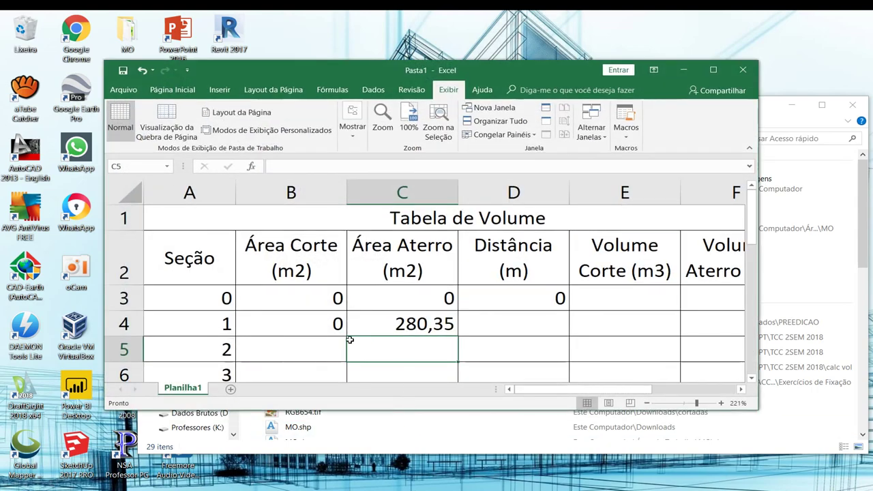
left_click(328, 341)
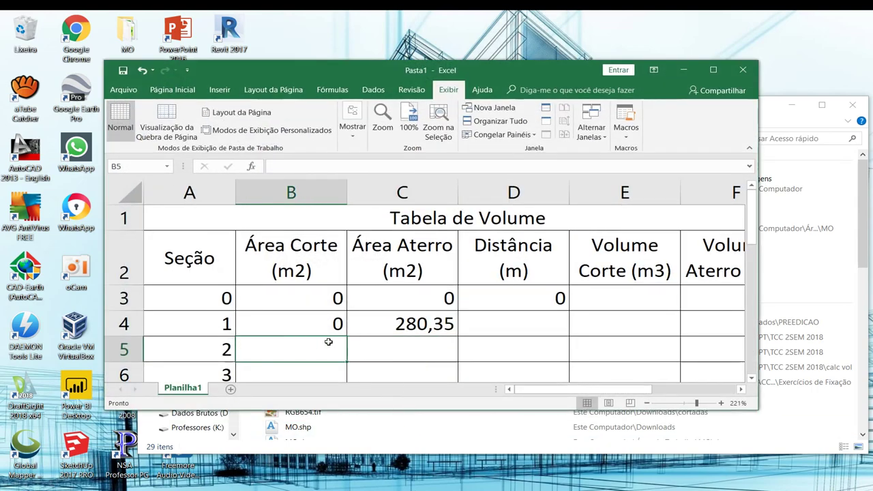
type("59,72")
key("Return")
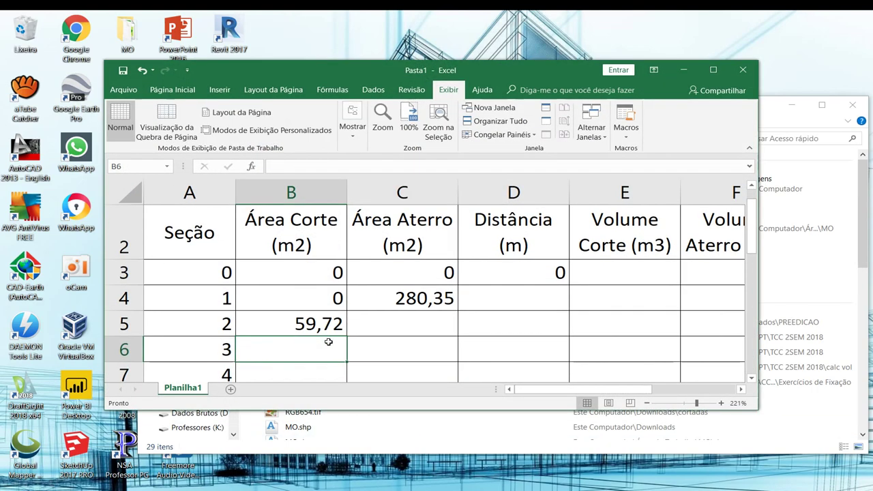
left_click_drag(480, 69, 872, 205)
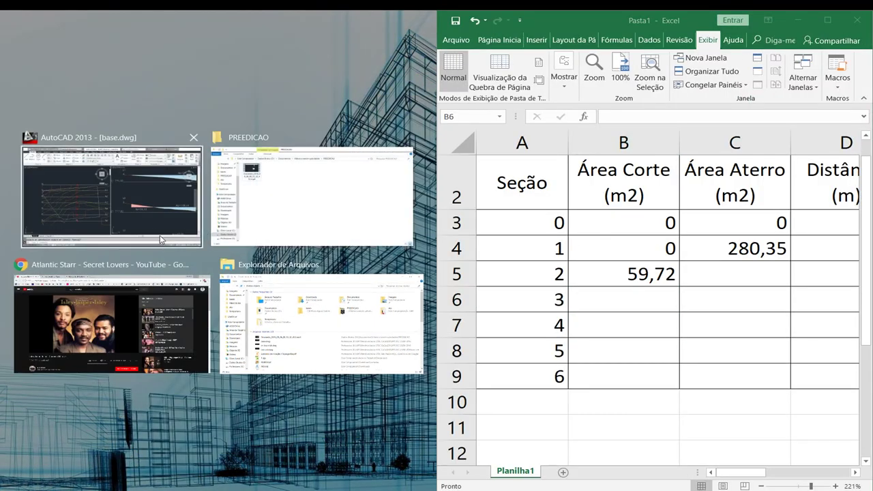
Step: Read section 2's fill area from the drawing and enter 149,94 in C5
left_click(197, 232)
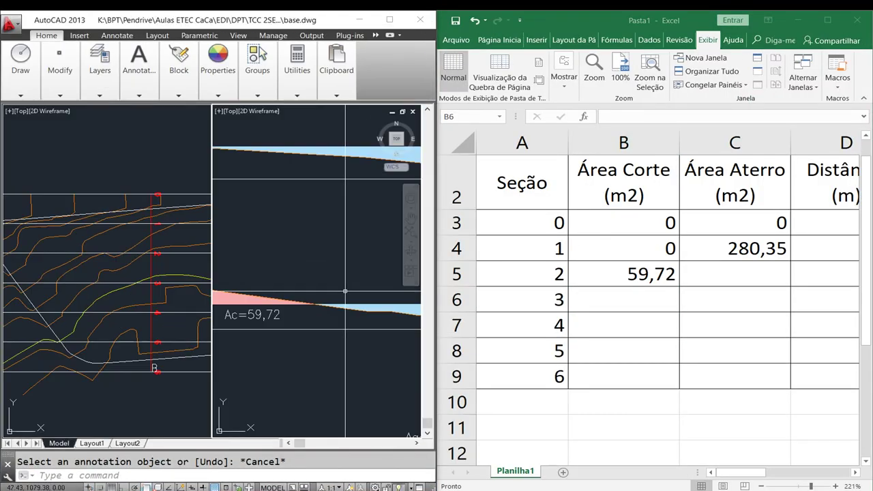
scroll(321, 266, "down", 3)
scroll(319, 264, "down", 2)
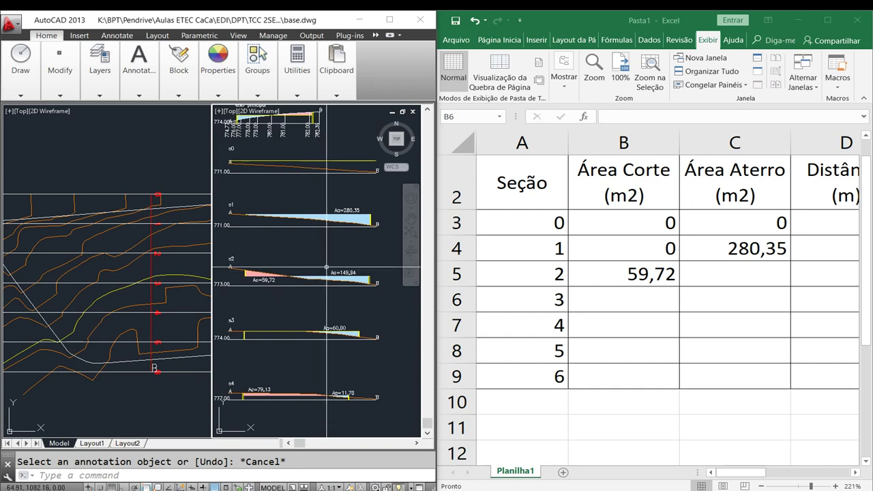
scroll(326, 271, "up", 2)
scroll(327, 272, "down", 1)
scroll(334, 272, "down", 2)
scroll(361, 274, "up", 2)
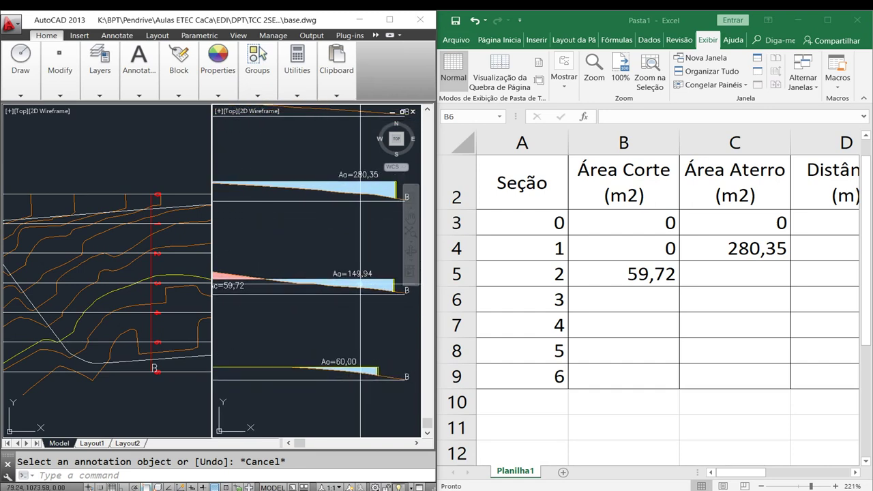
scroll(381, 277, "up", 2)
left_click(727, 274)
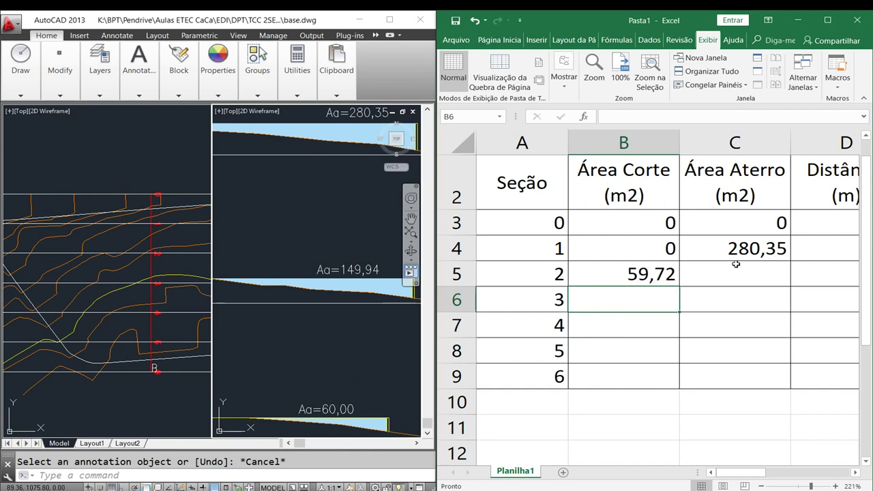
left_click(734, 265)
type("149,94")
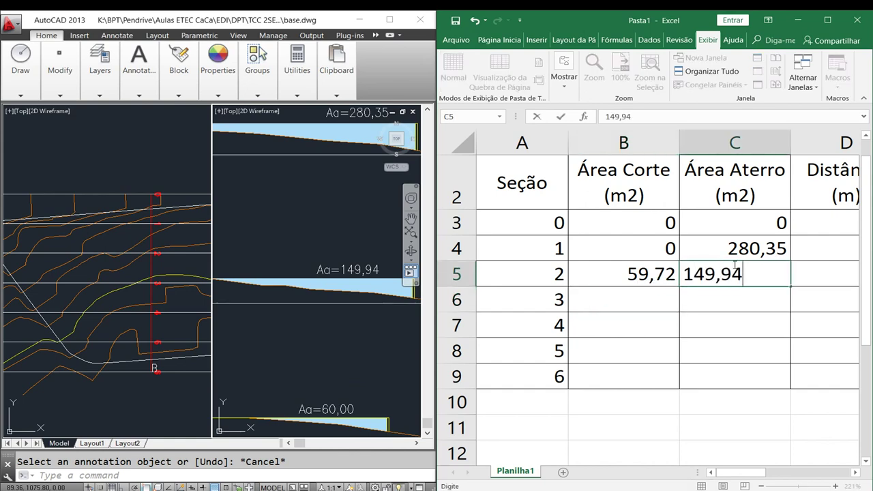
key("Return")
Step: Enter section 3's areas: cut 0 and fill 60,00
left_click(346, 310)
scroll(346, 311, "down", 2)
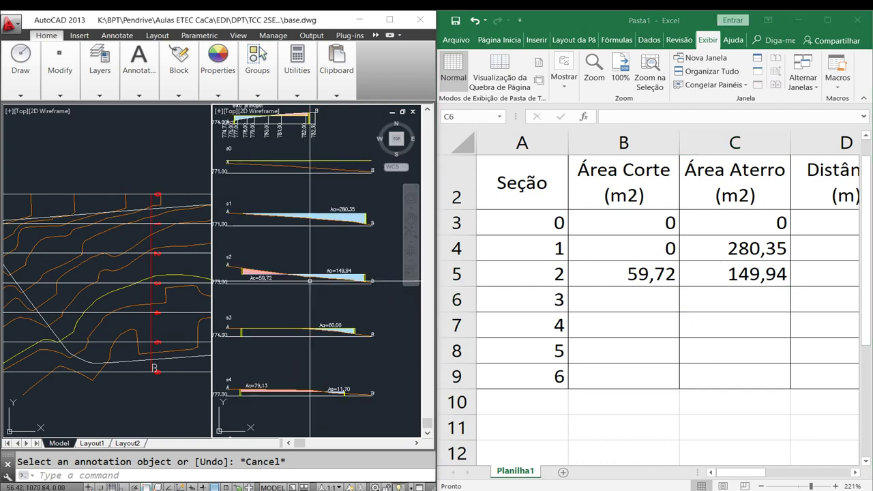
scroll(327, 310, "up", 2)
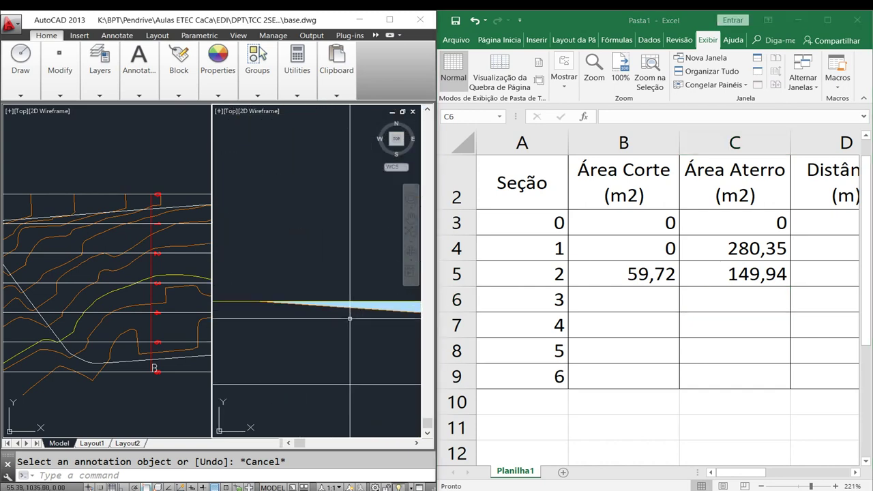
scroll(273, 307, "down", 2)
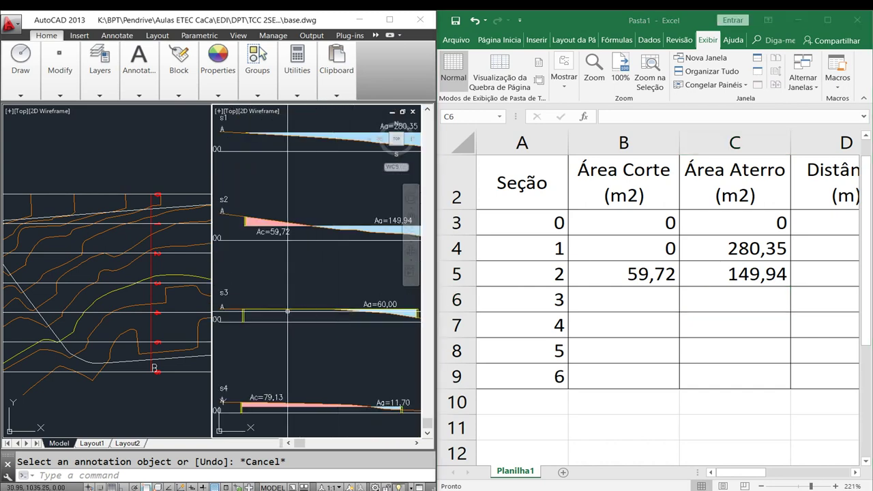
left_click(600, 300)
left_click(600, 300)
type("0")
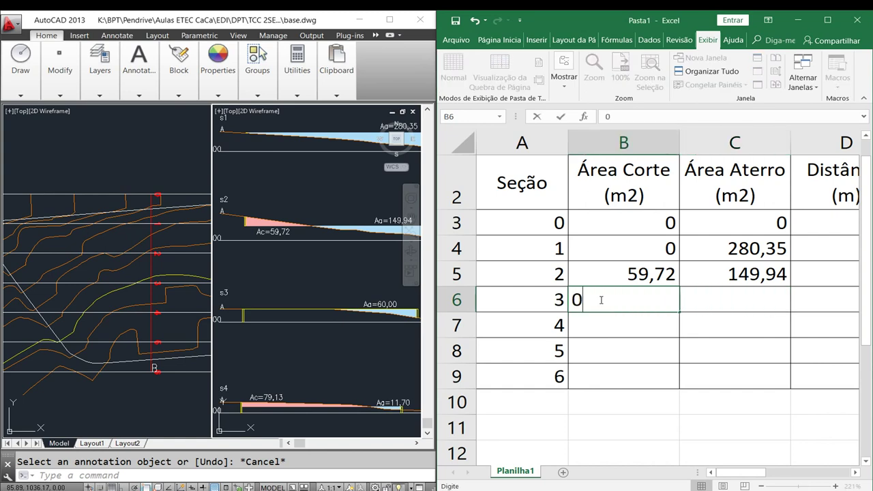
key("Return")
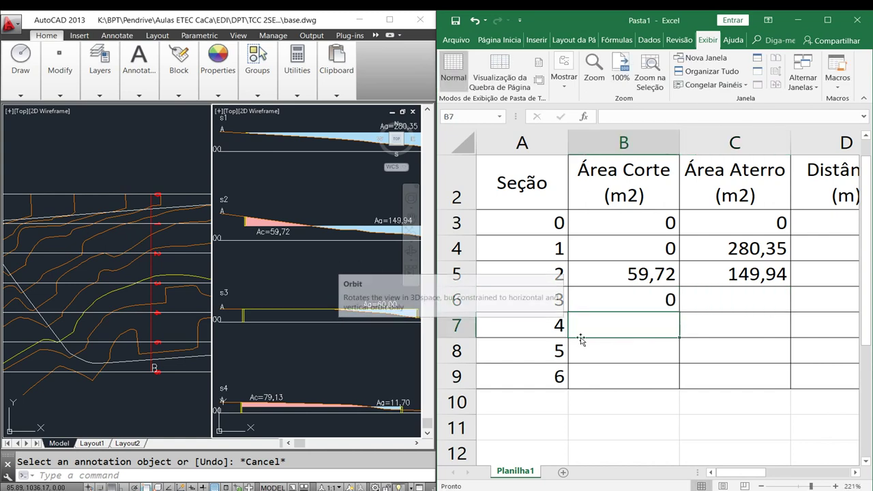
left_click(682, 304)
type("60,")
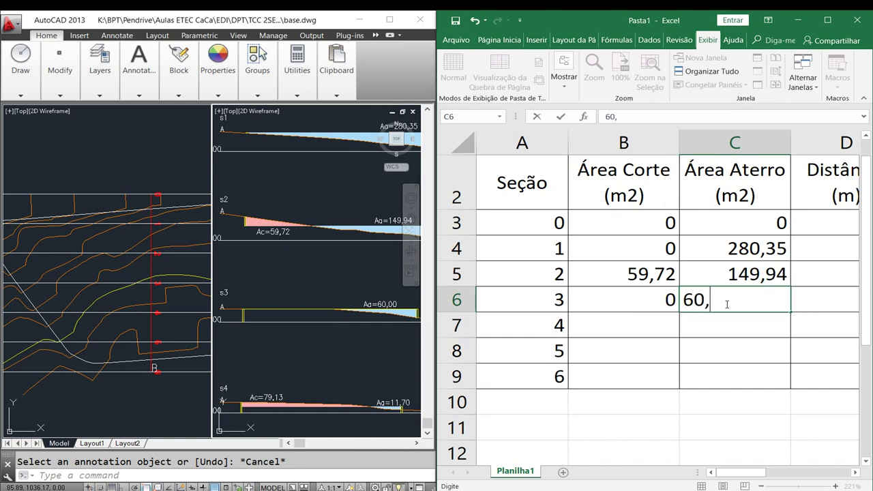
type("00")
key("Return")
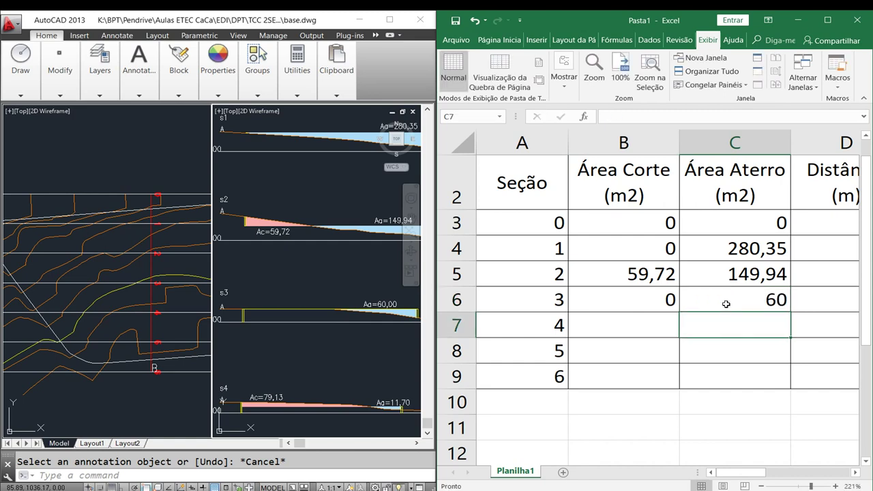
Step: Enter section 4's areas: cut 79,13 and fill 11,70
left_click(613, 325)
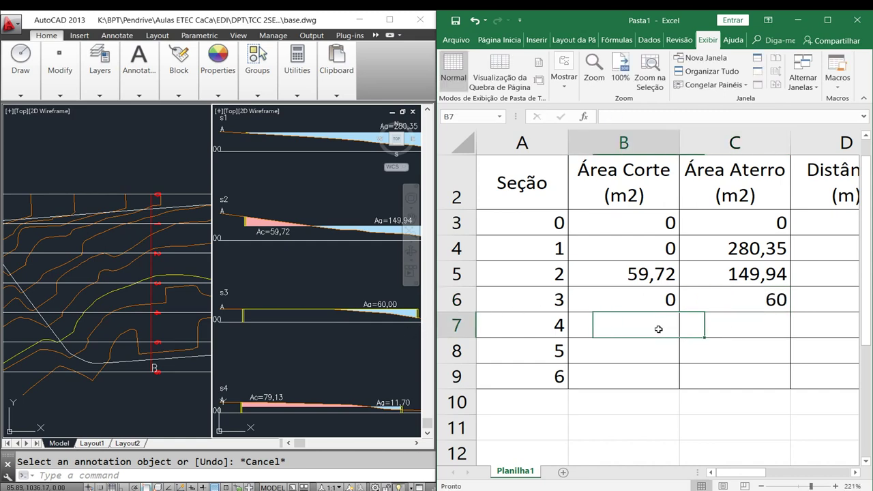
mouse_move(315, 320)
middle_mouse_down()
mouse_move(303, 325)
mouse_move(267, 304)
middle_mouse_up()
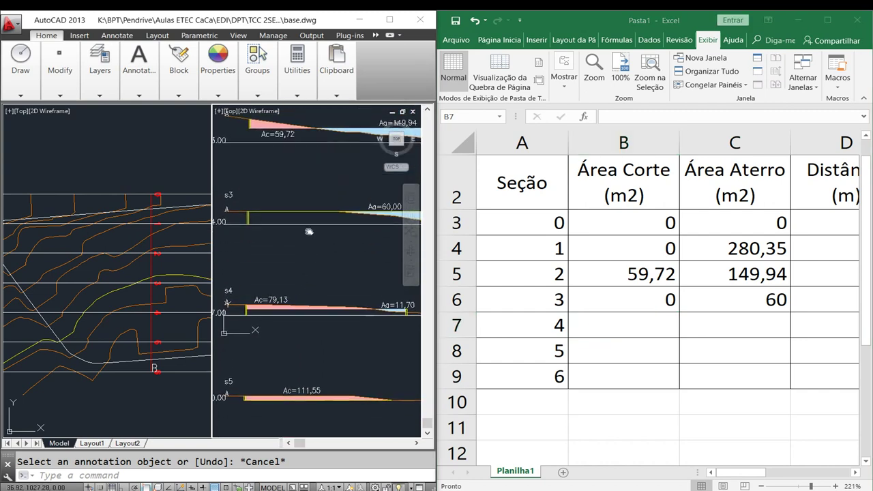
scroll(267, 303, "up", 4)
scroll(267, 303, "down", 4)
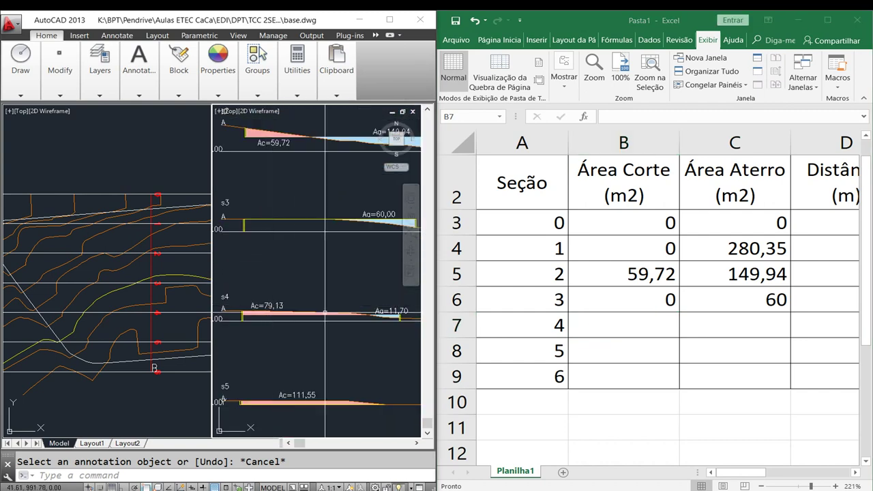
left_click(592, 329)
type("79,13")
key("Return")
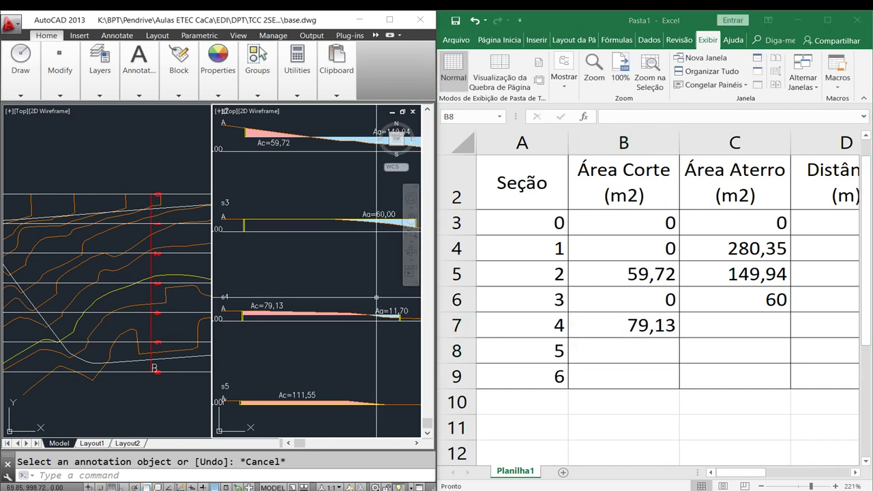
middle_click_drag(392, 295, 361, 285)
type("11")
key("Escape")
left_click(730, 324)
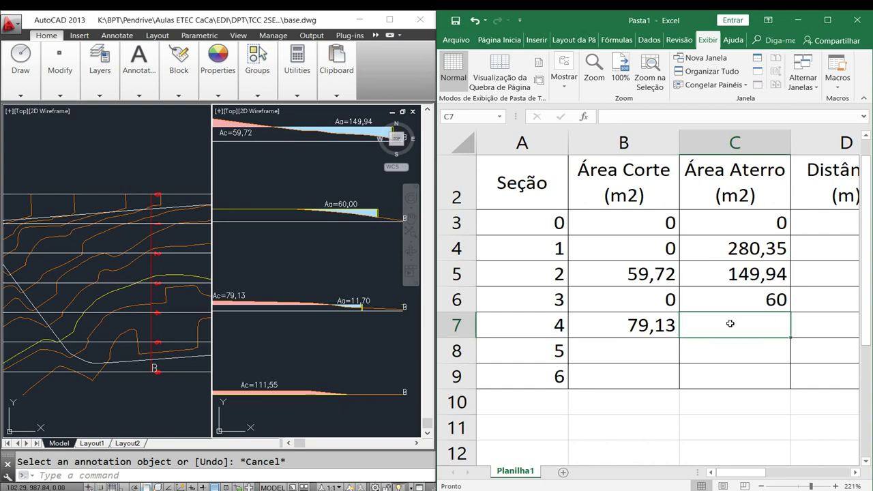
type("11,70")
key("Return")
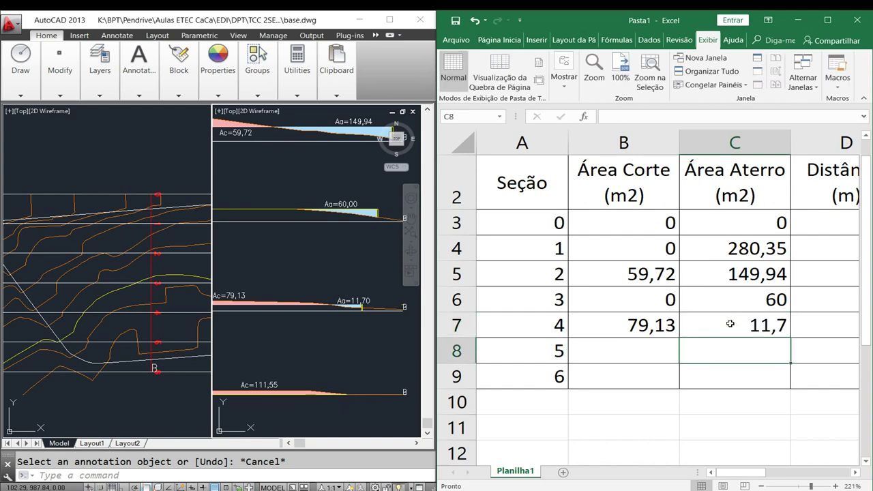
Step: Enter section 5's areas: cut 111,55 and fill 0
scroll(282, 326, "up", 2)
scroll(281, 326, "up", 2)
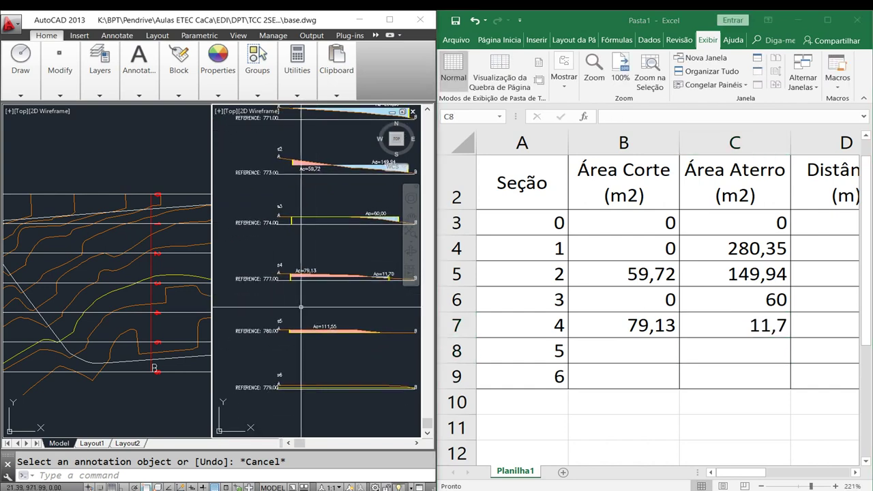
scroll(282, 326, "up", 2)
left_click(625, 359)
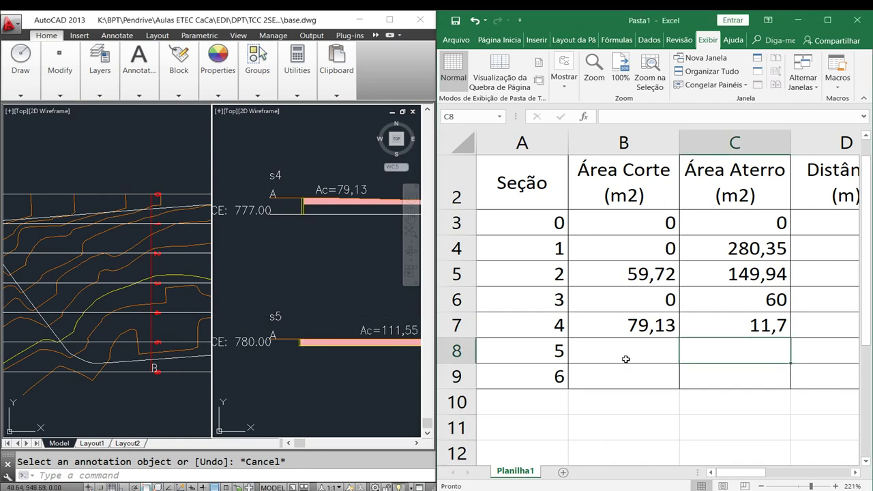
left_click(613, 350)
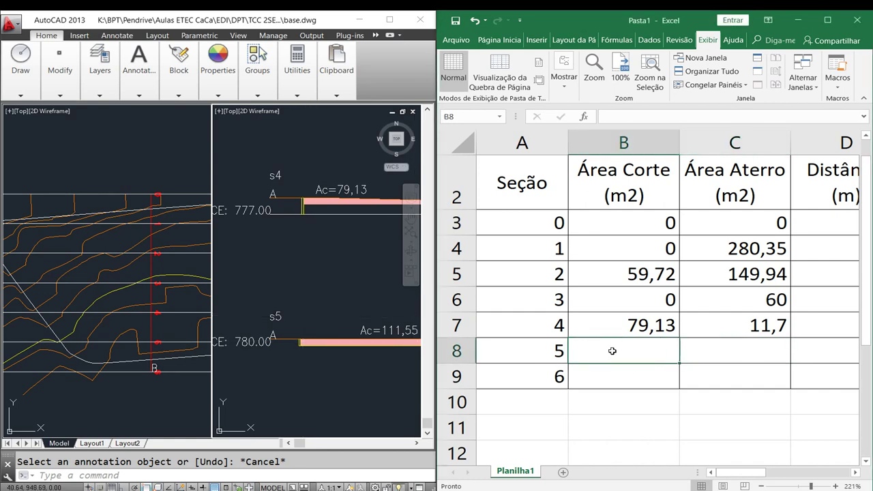
type("111,55")
key("Return")
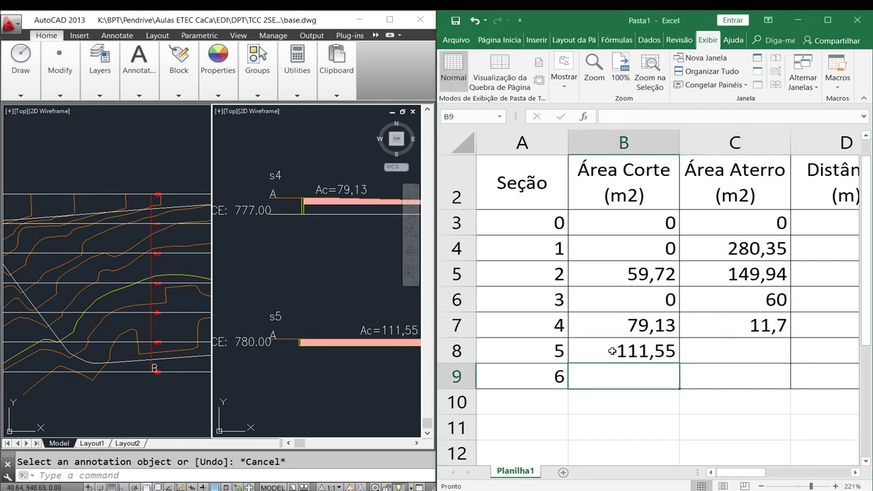
left_click(692, 345)
type("0")
key("Return")
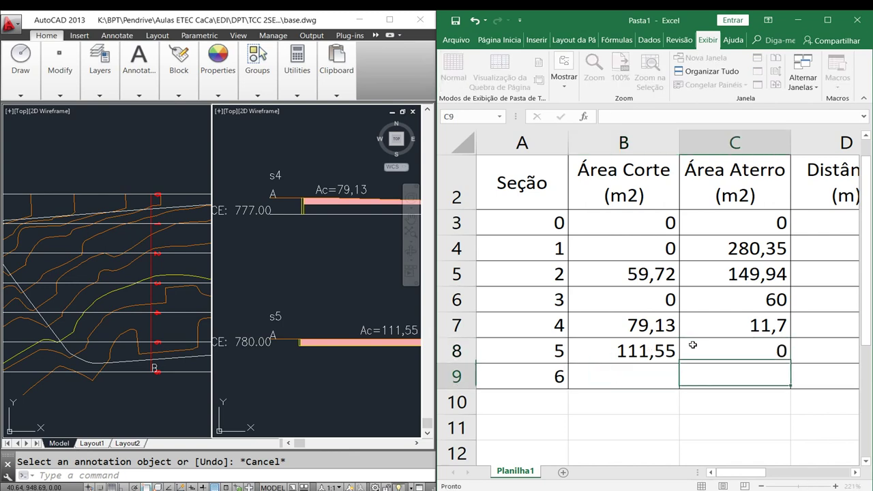
Step: Enter zero cut and fill areas for section 6
left_click(580, 377)
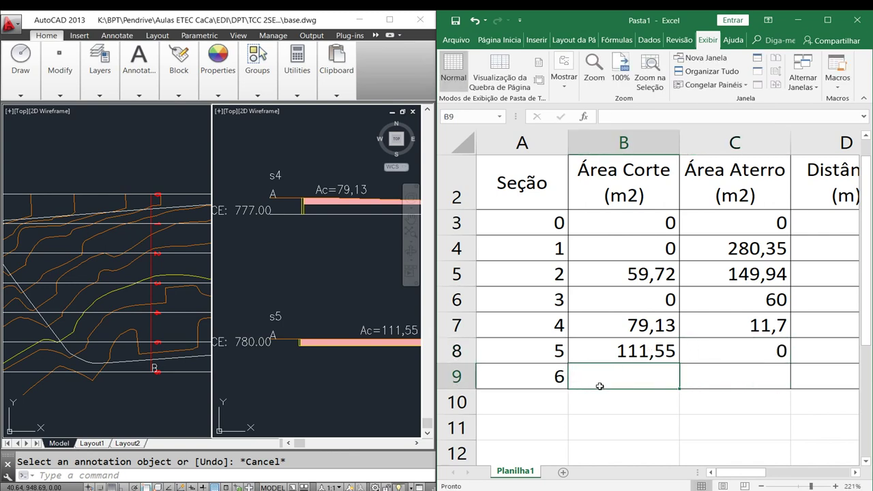
scroll(313, 362, "down", 3)
scroll(313, 362, "up", 3)
left_click(620, 376)
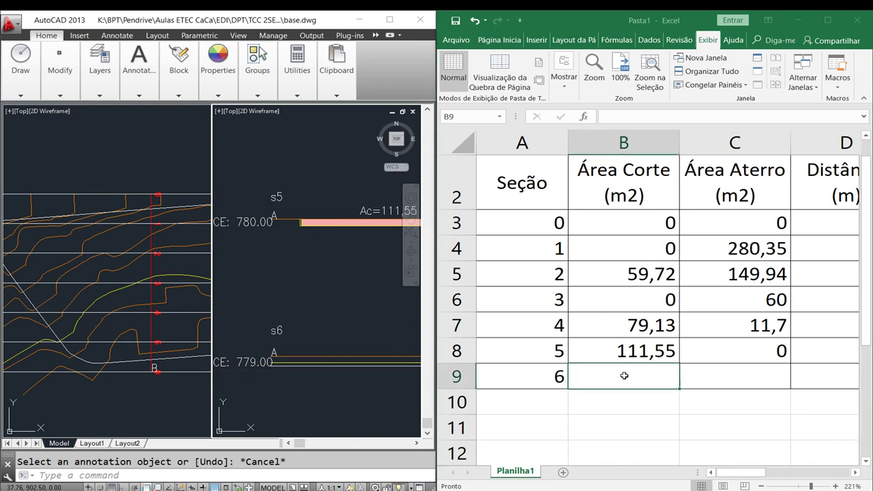
type("0")
key("Return")
key("Up")
key("Right")
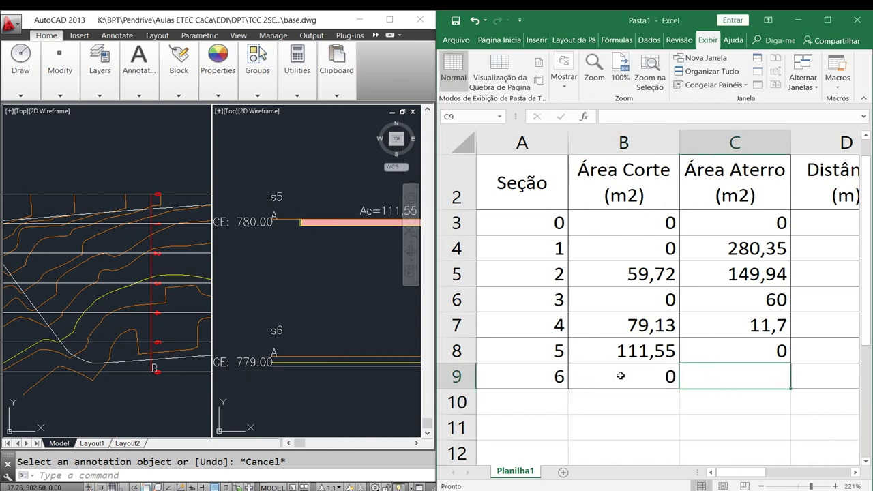
type("0")
key("Return")
Step: Maximize the Excel window and select the table body B3:F9
left_click(645, 341)
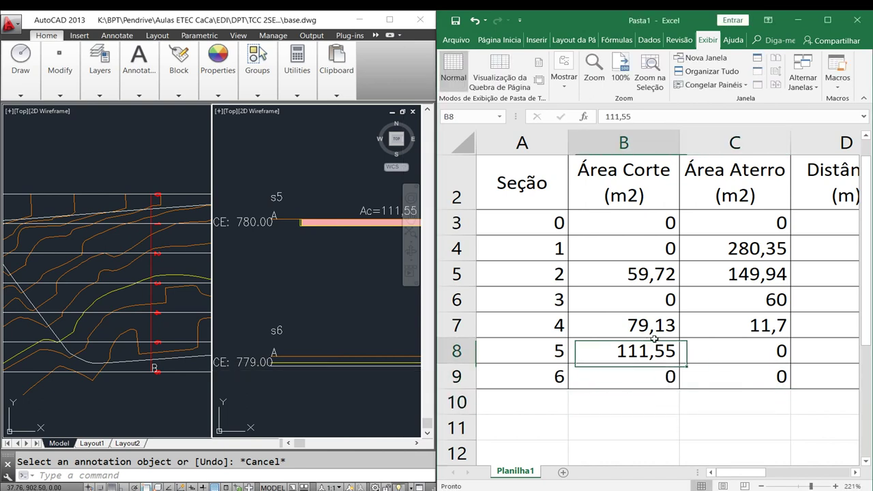
left_click(827, 20)
left_click_drag(204, 211, 672, 372)
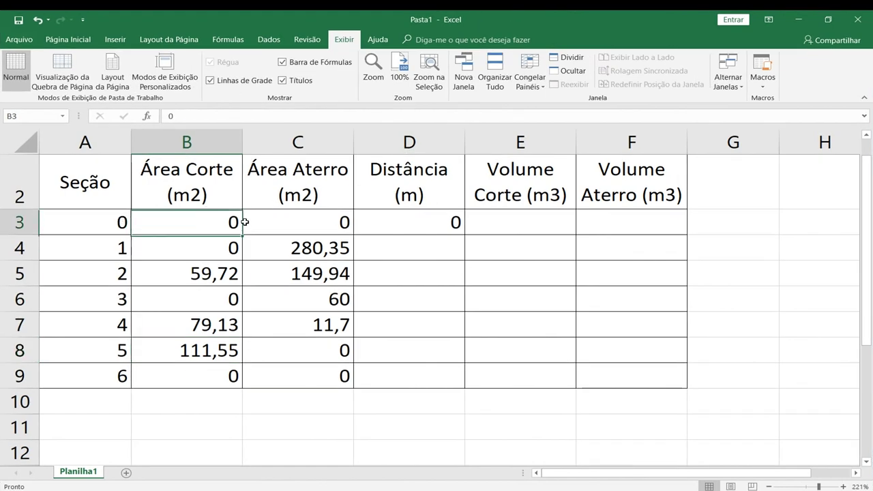
Step: Format the table values as Número with two decimals and centre all entries, including Seção
left_click(68, 39)
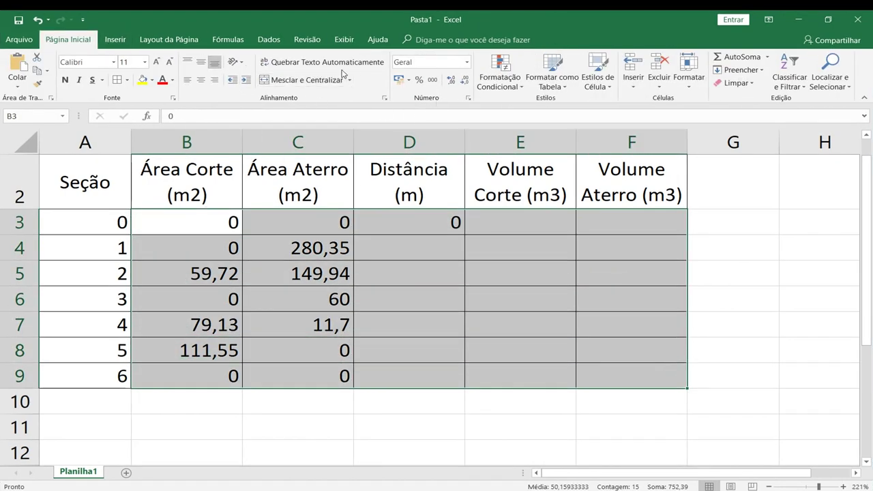
left_click(452, 82)
left_click(453, 83)
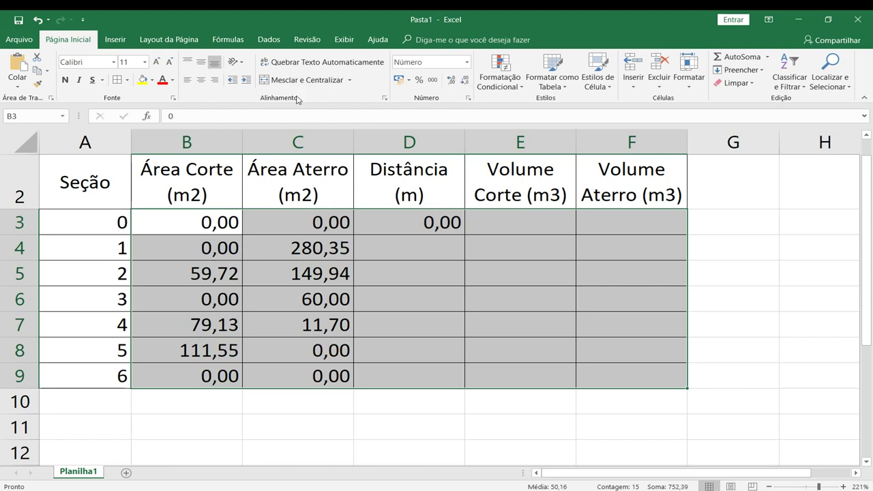
left_click(201, 80)
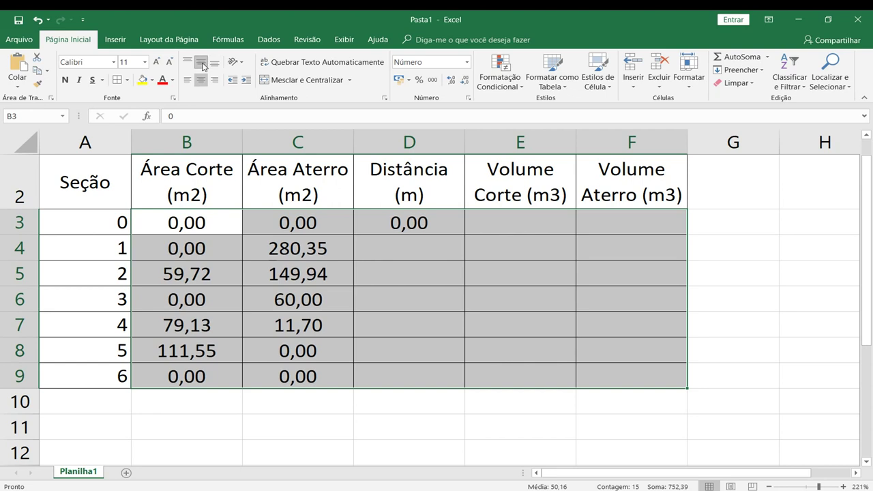
mouse_move(61, 206)
left_mouse_down()
mouse_move(620, 339)
mouse_move(672, 372)
left_mouse_up()
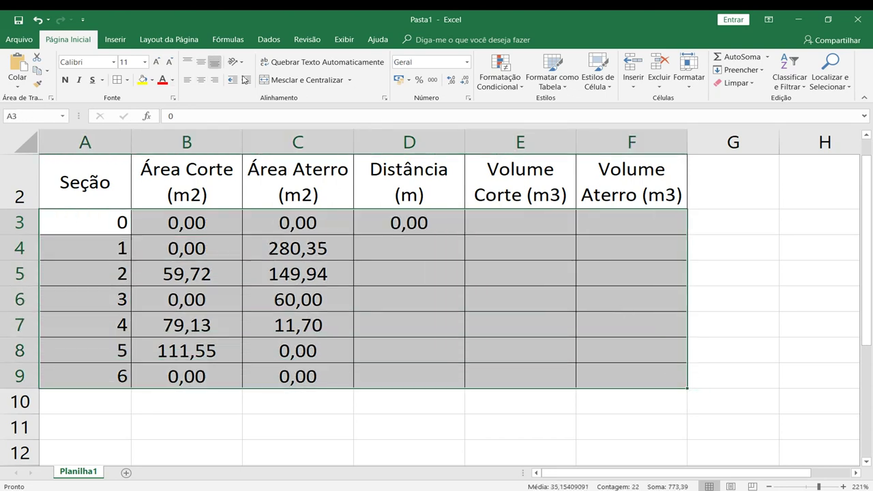
left_click(201, 80)
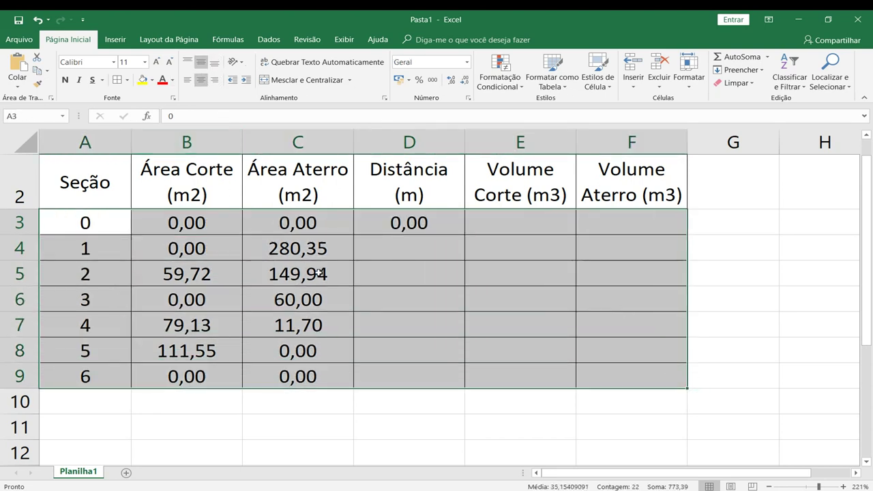
left_click(348, 274)
Step: Enter a 10 m distance for sections 1 through 6 in D4:D9
left_click(395, 251)
type("10")
key("Return")
type("10")
key("Return")
type("1")
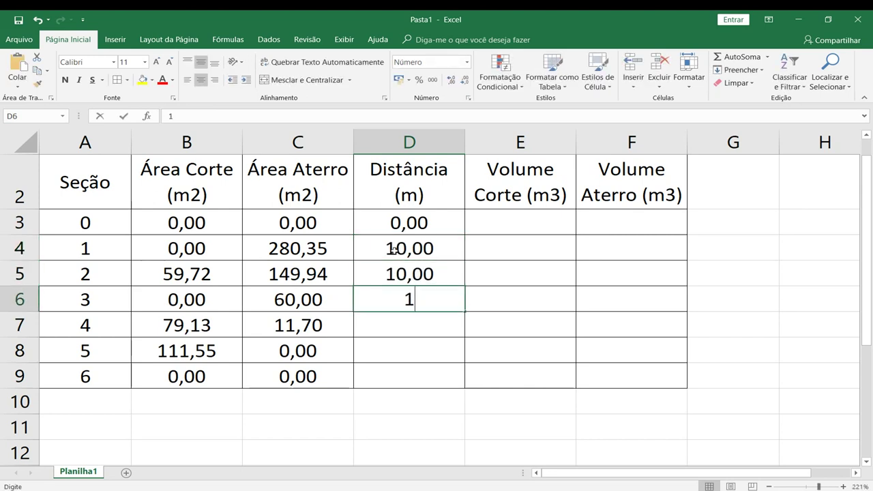
type("0")
key("Return")
type("1010")
key("Return")
type("1")
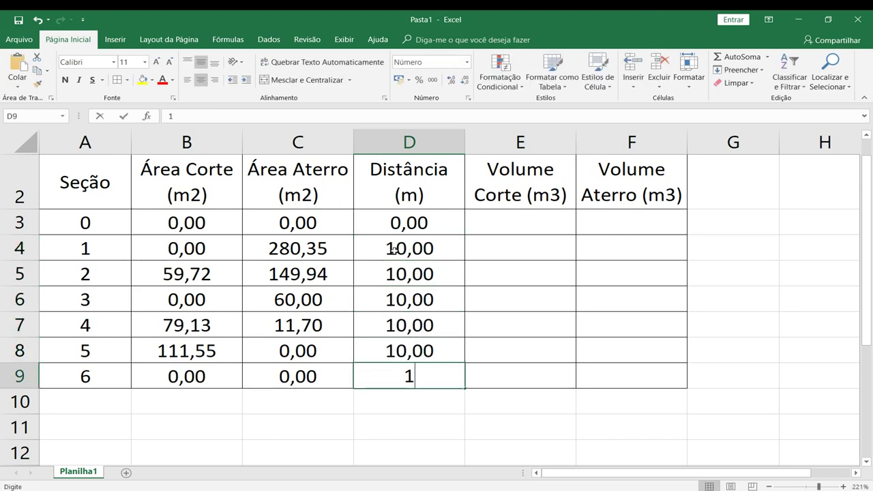
type("0")
key("Return")
left_click(409, 248)
left_click(504, 220)
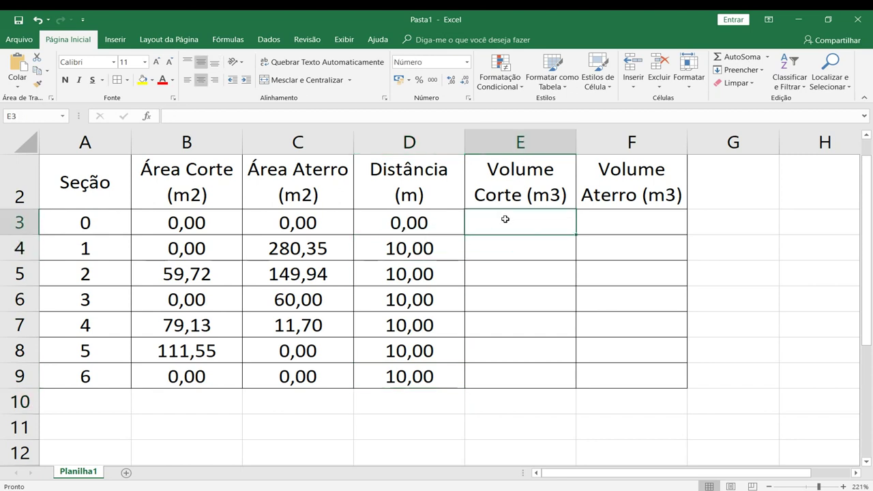
Step: Build =(B3*0)/2*D3 in E3, accepting Excel's correction, so it shows 0,00
type("=(")
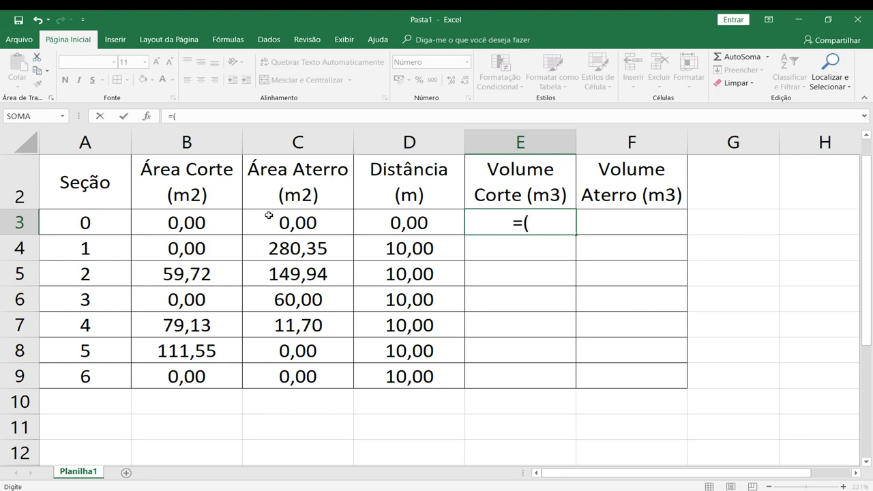
left_click(173, 228)
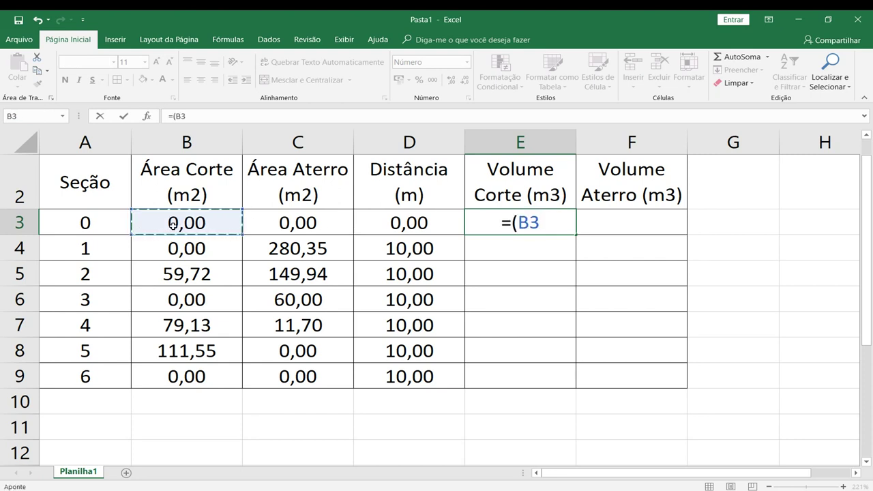
type("*")
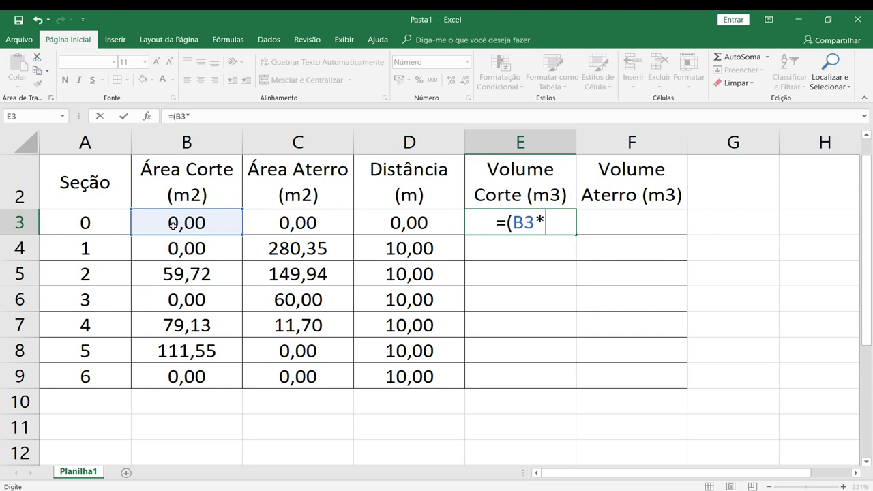
type("0")
key("Return")
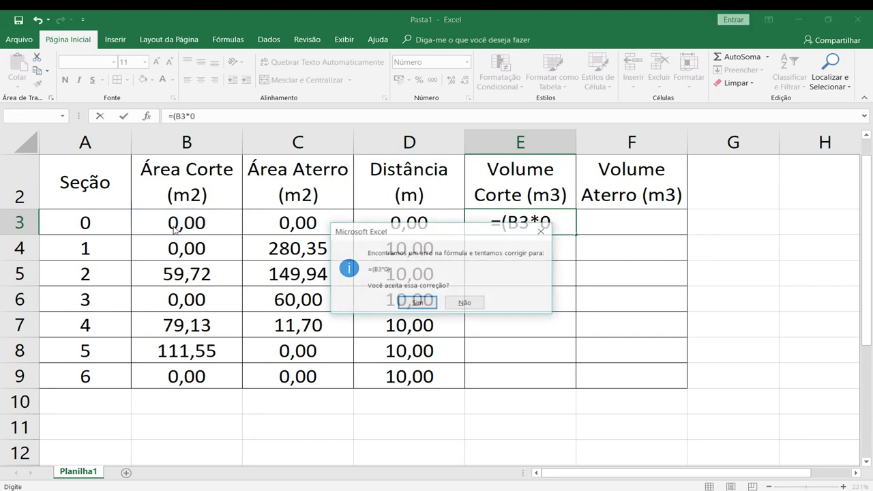
left_click(423, 303)
double_click(558, 222)
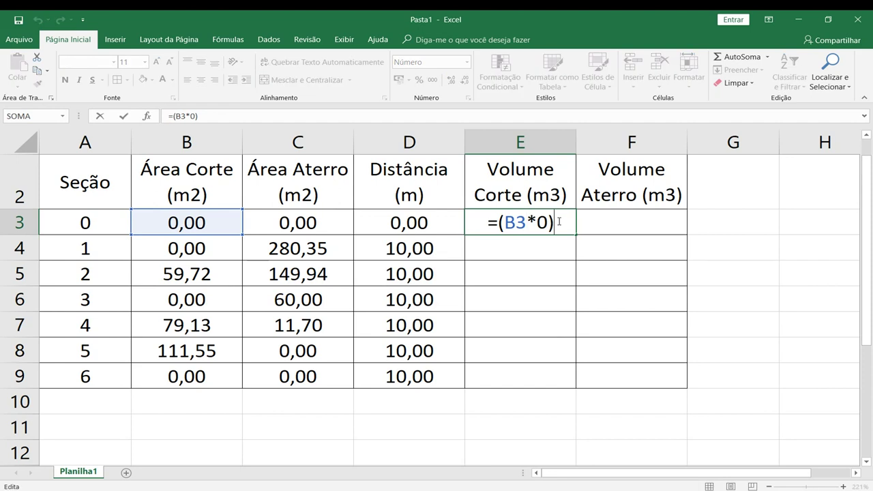
type("/2*")
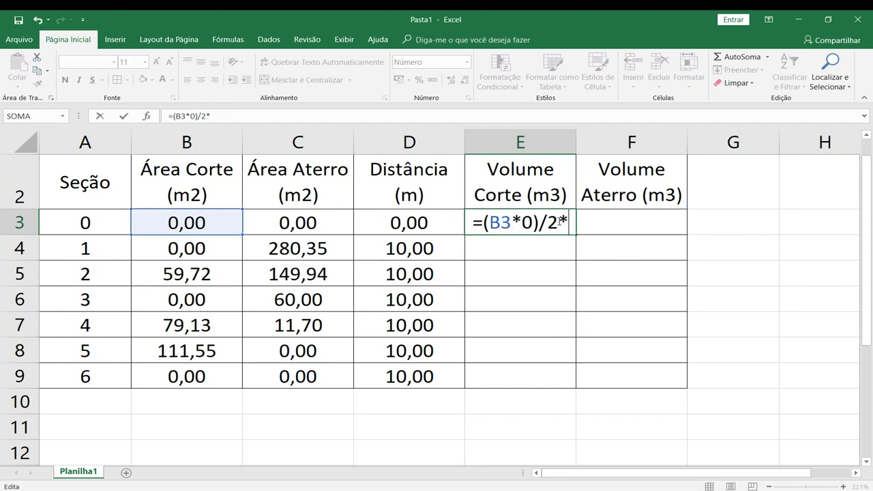
left_click(411, 223)
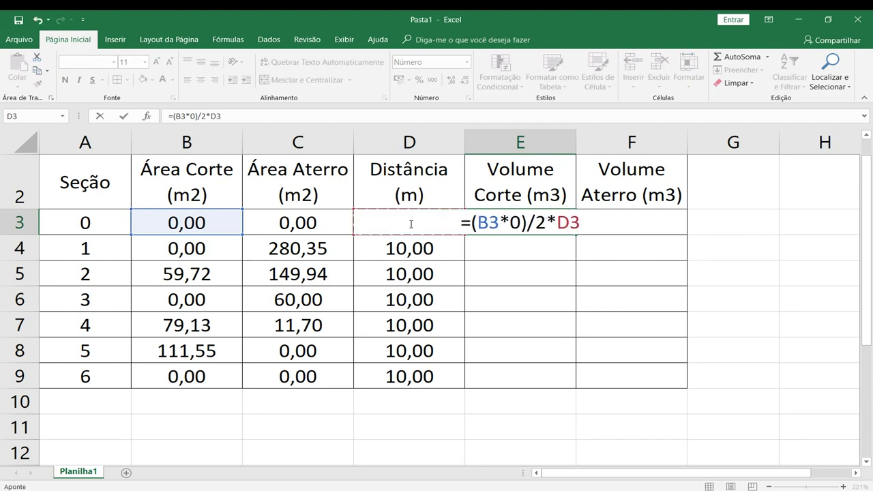
key("Return")
left_click(512, 222)
left_click(605, 223)
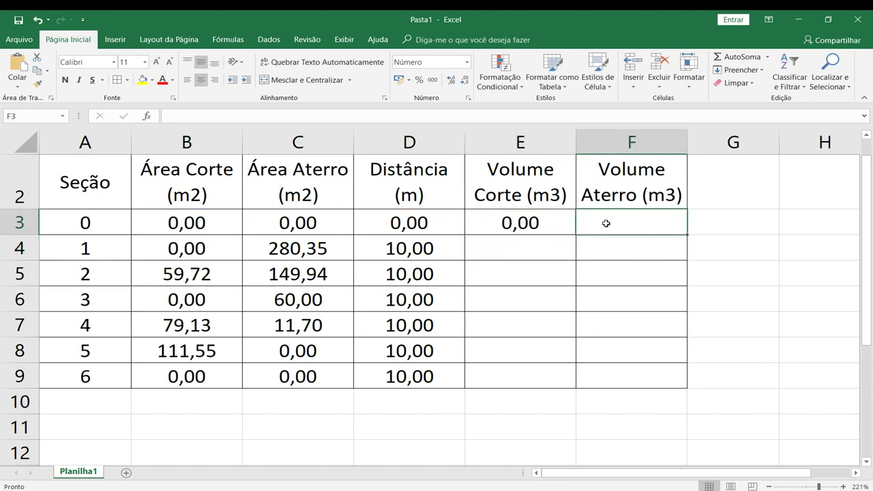
Step: Enter =(B3*0)/2*D3 in F3 and set distance D9 to 0
type("=")
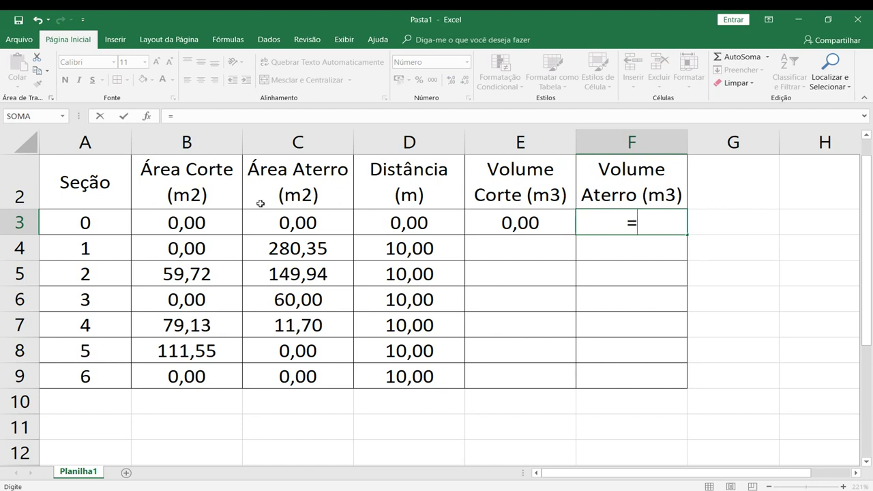
type("(")
left_click(182, 217)
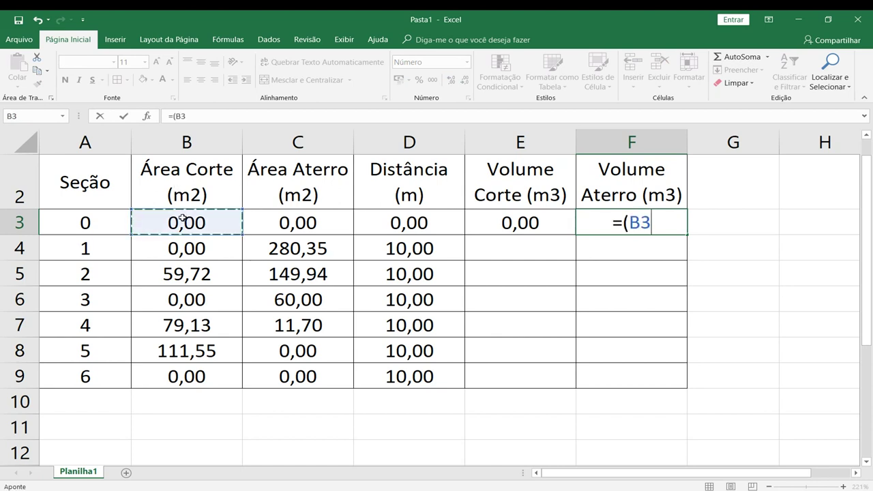
type("*")
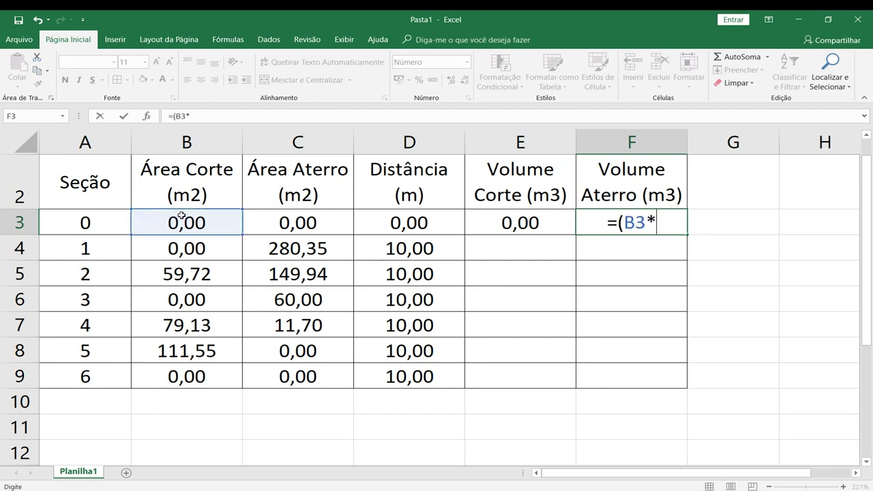
type("0)/2*")
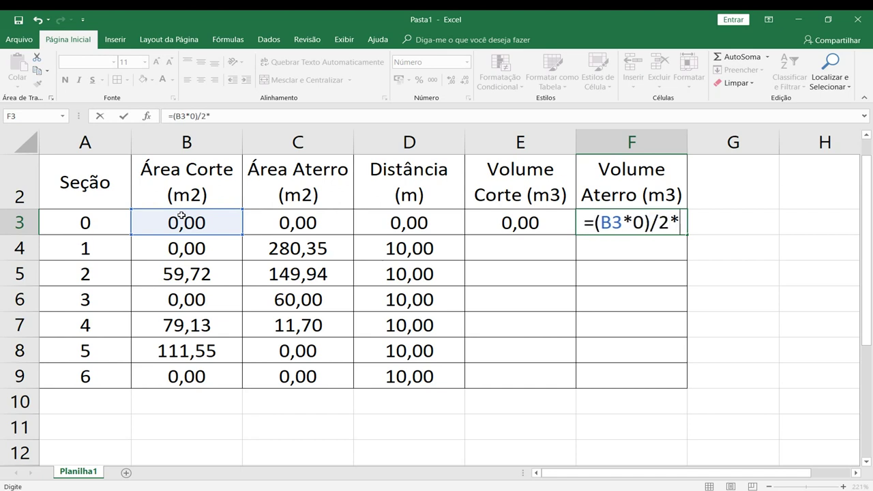
left_click(377, 227)
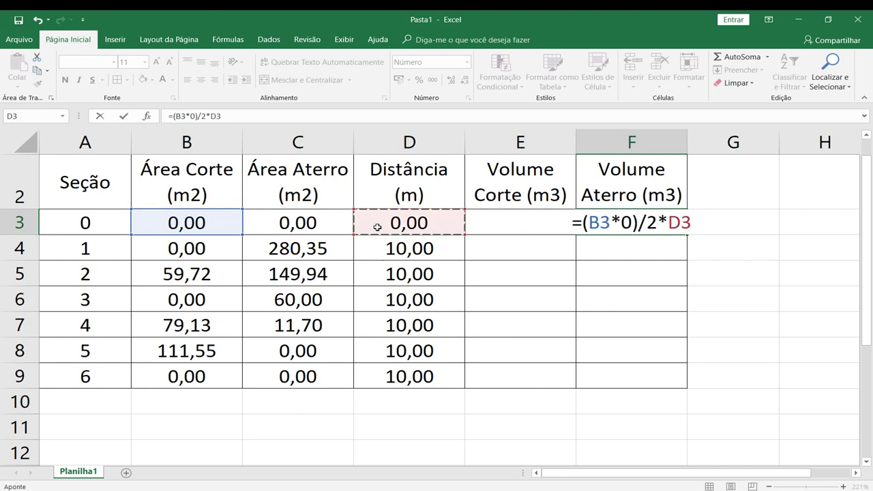
key("Return")
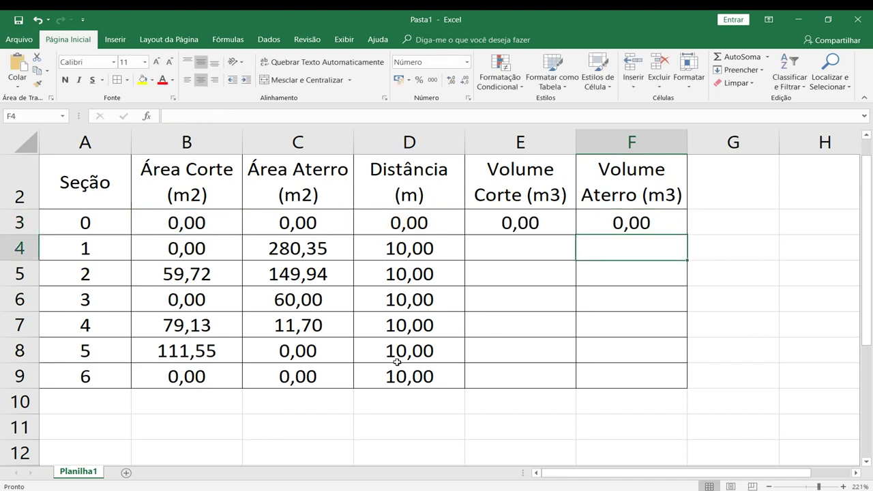
left_click(400, 376)
type("0")
key("Return")
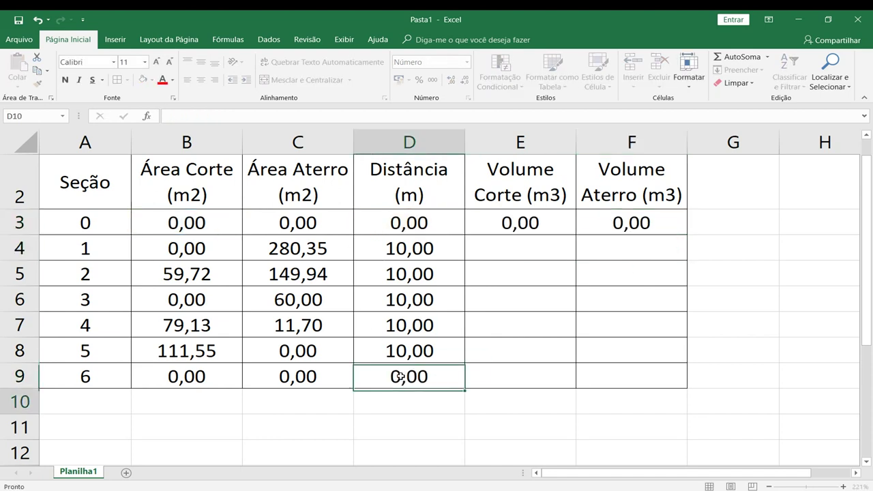
Step: Enter the section 1 cut volume formula =(B4+B3)/2*D4 in E4
left_click(517, 232)
left_click(512, 251)
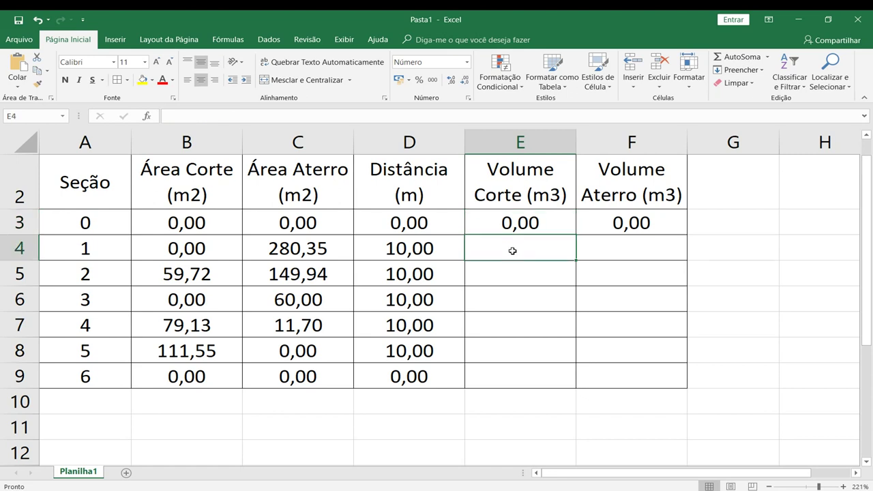
type("=")
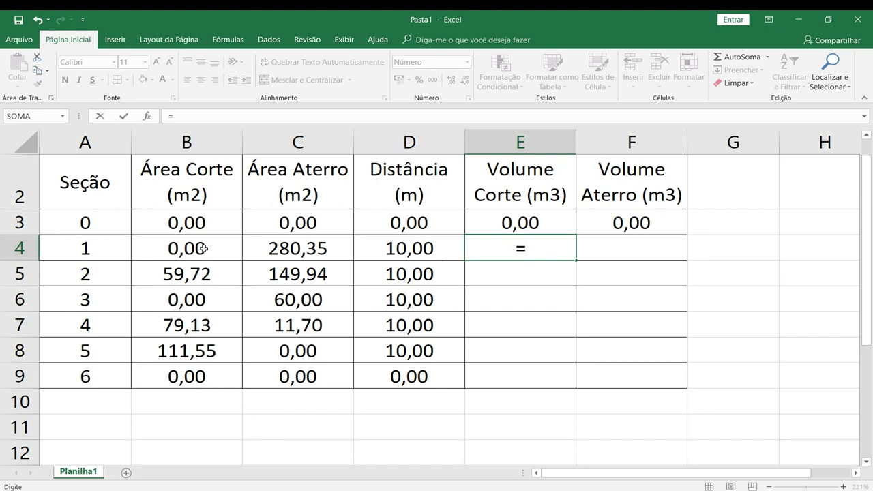
left_click(203, 249)
key("BackSpace")
type("(")
key("BackSpace")
key("BackSpace")
type("(")
left_click(191, 251)
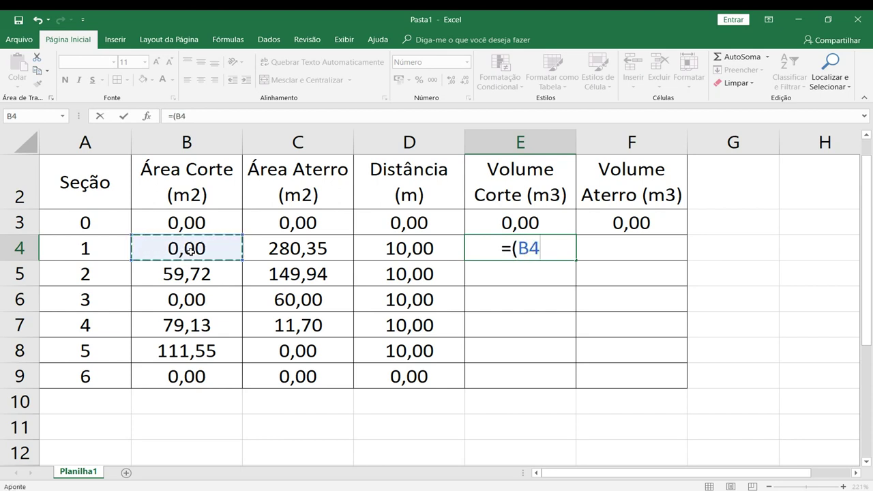
type("+")
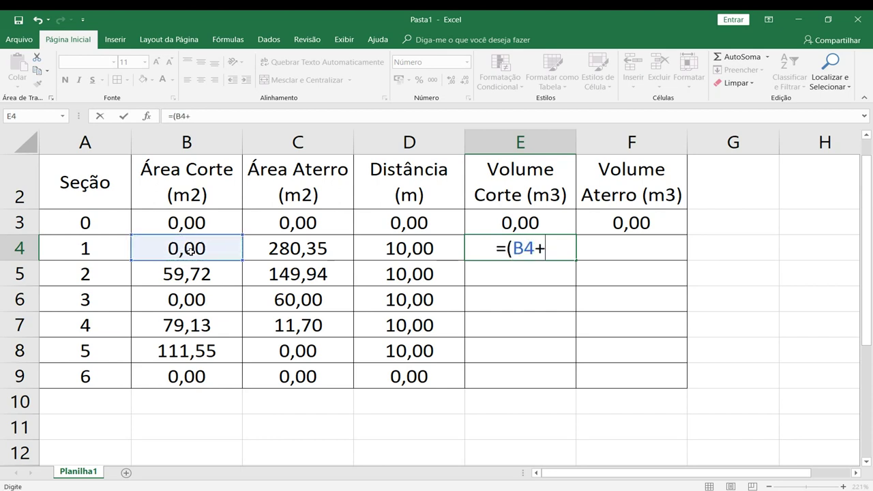
left_click(173, 224)
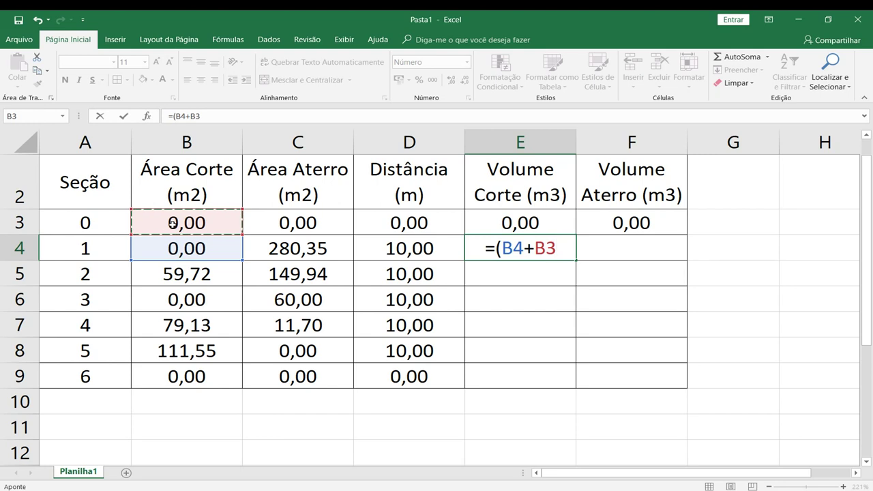
type(")/2")
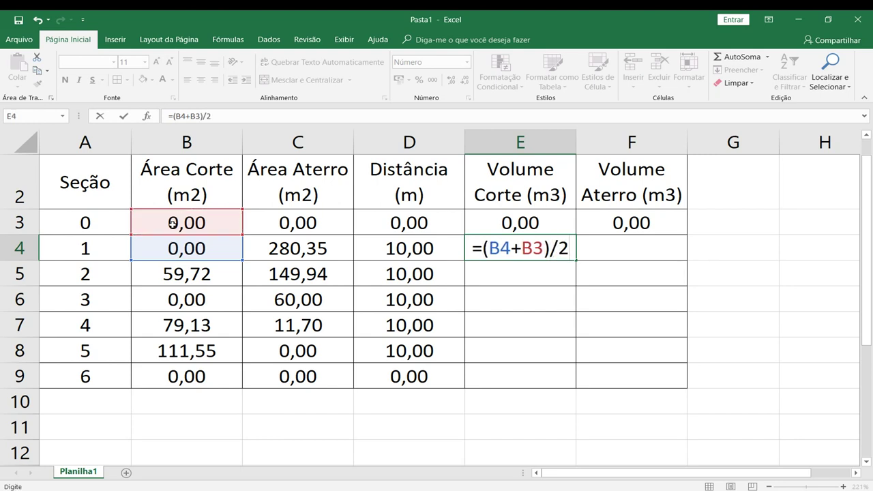
type("*")
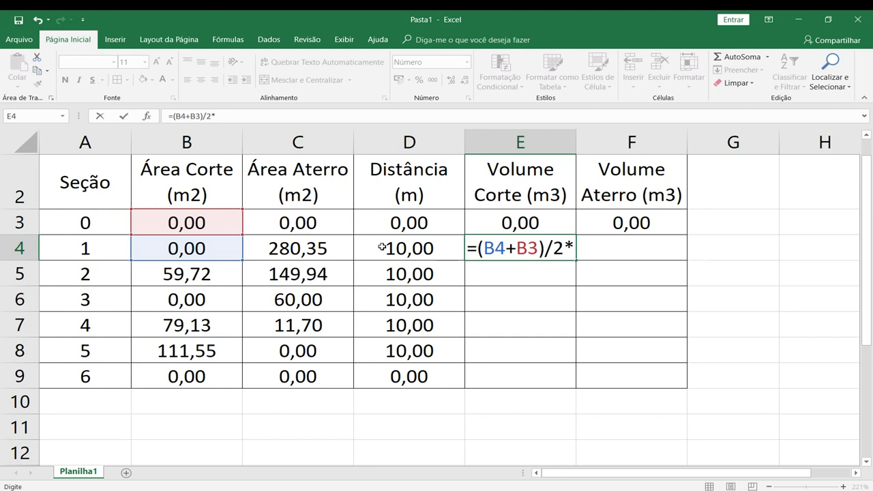
left_click(382, 246)
key("Return")
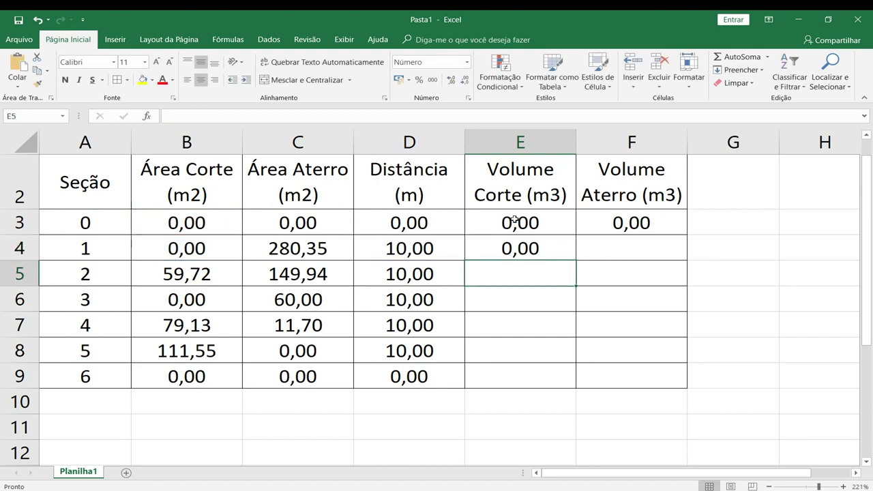
Step: Check the E3, F3 and E4 formulas in the formula bar without changing them
left_click(518, 218)
left_click(197, 120)
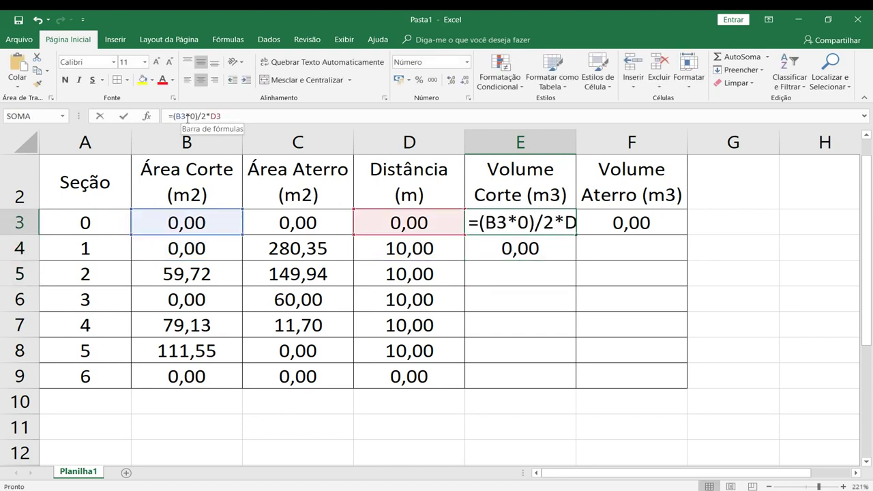
left_click_drag(187, 116, 191, 116)
key("Return")
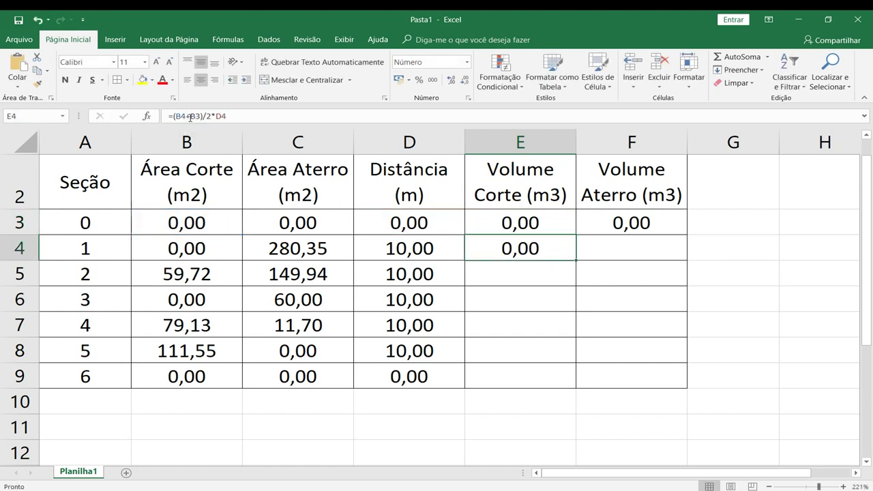
left_click(632, 228)
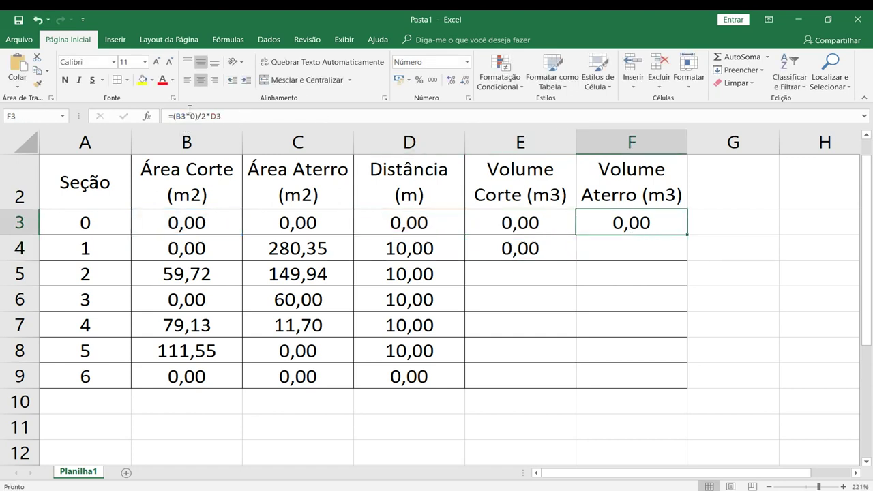
left_click(187, 116)
key("Return")
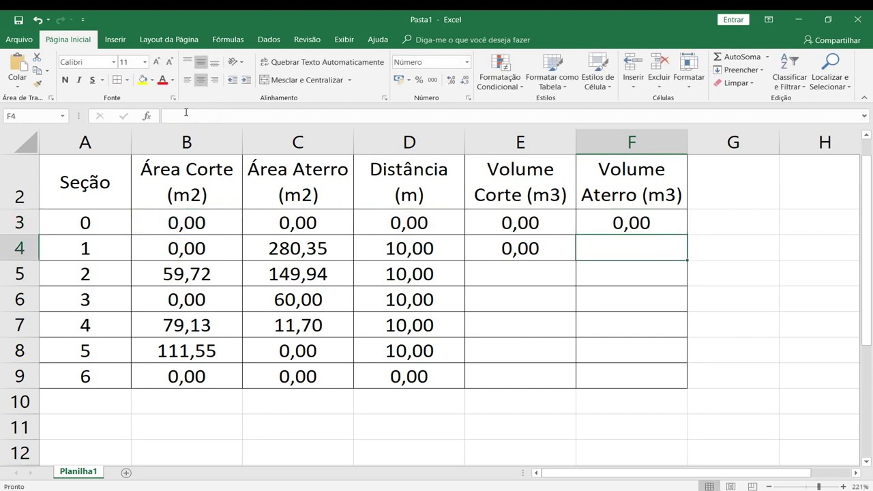
left_click(497, 249)
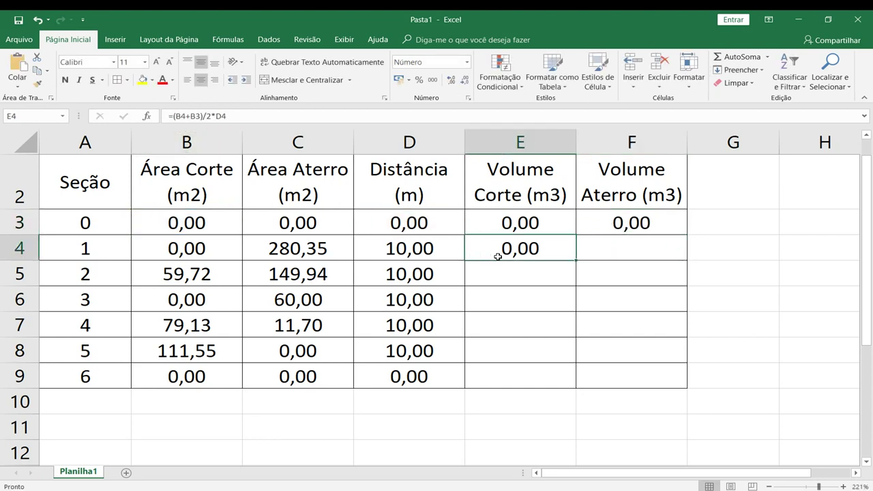
left_click(601, 268)
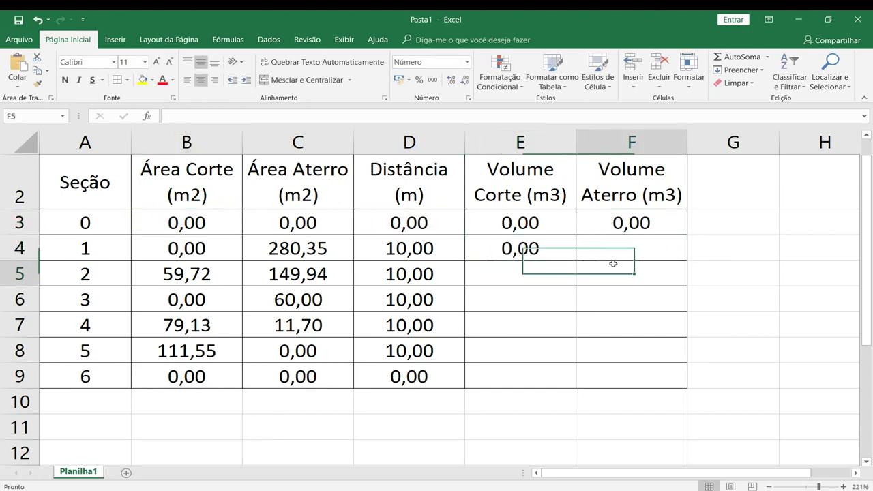
Step: Enter =(C4+C3)/2*D4 in F4, giving a fill volume of 1401,75
left_click(616, 251)
type("=(")
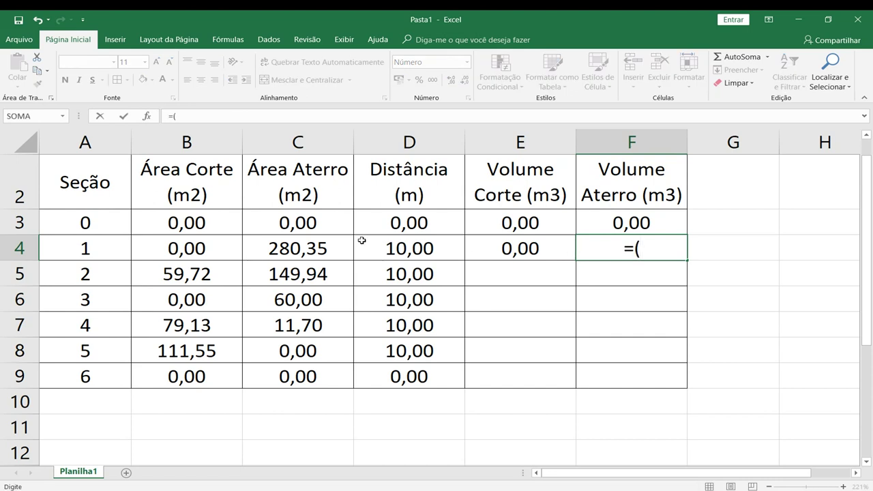
left_click(310, 248)
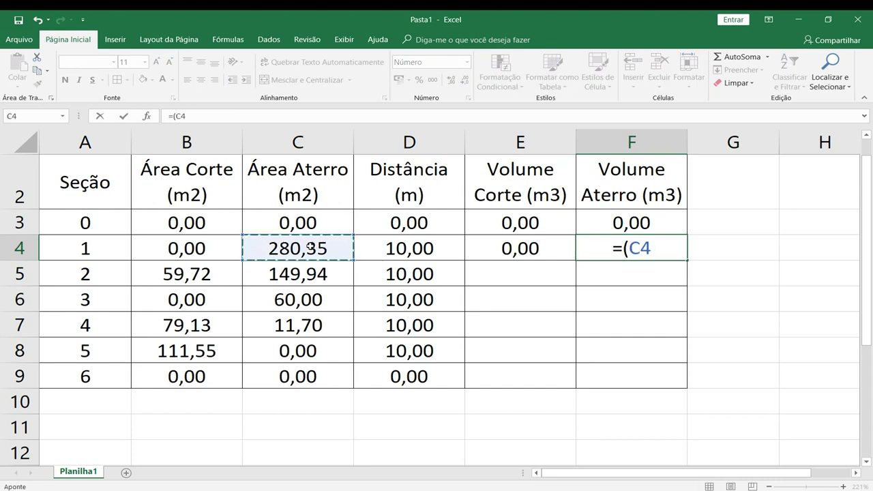
type("+")
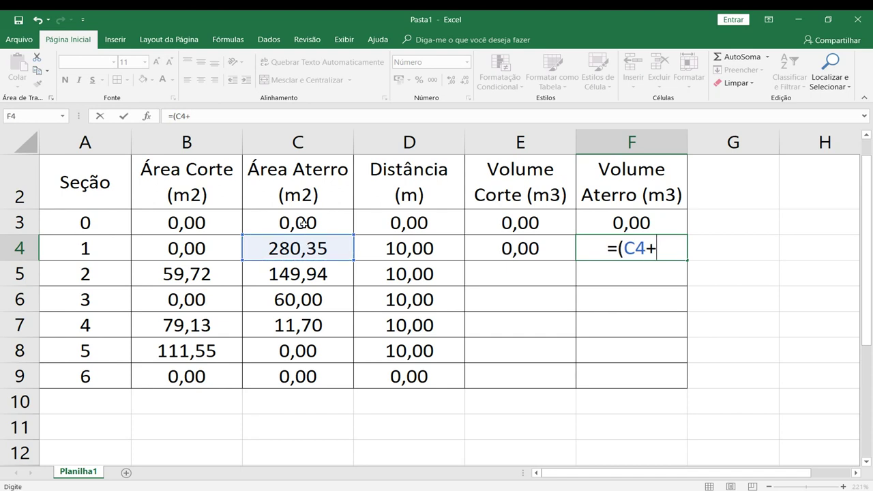
left_click(302, 223)
type(")/2*")
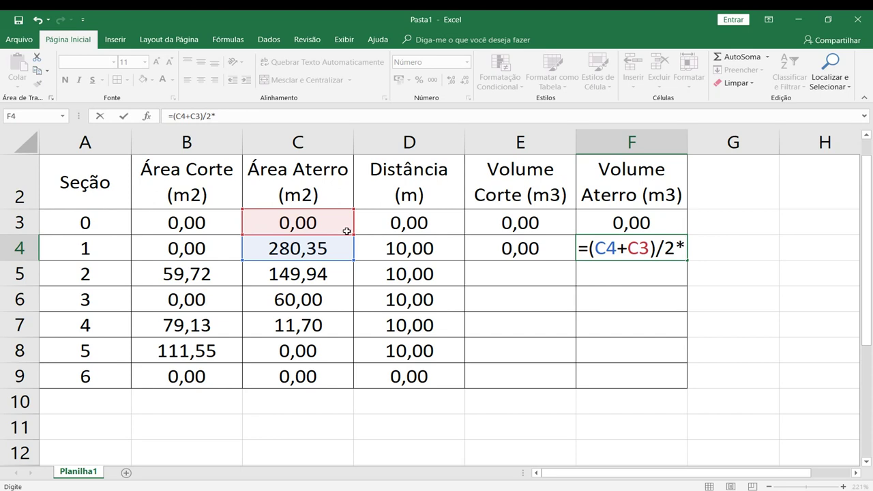
left_click(389, 244)
key("Return")
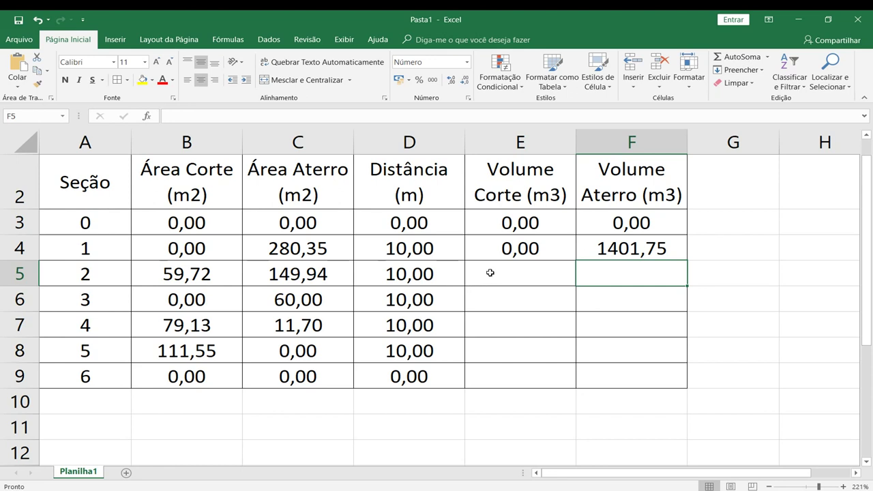
Step: Enter the section 2 cut volume formula =(B5+B4)/2*D5 in E5, giving 298,60
left_click(516, 278)
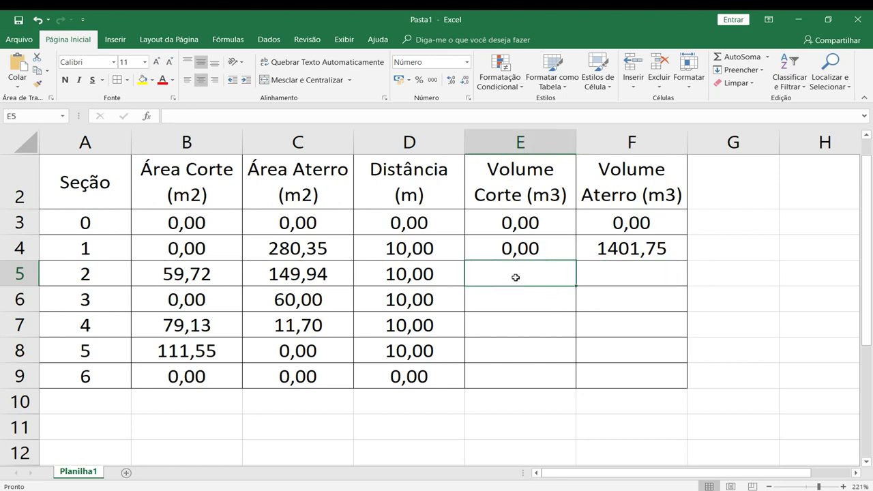
type("=(")
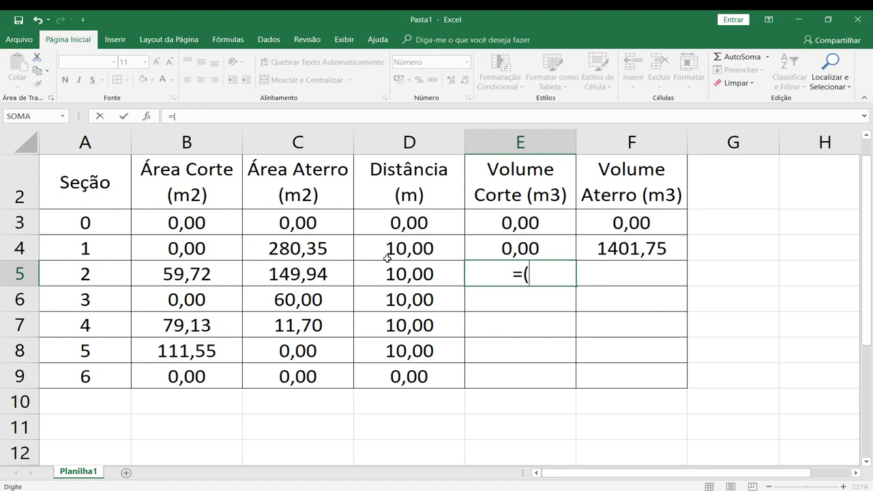
left_click(177, 271)
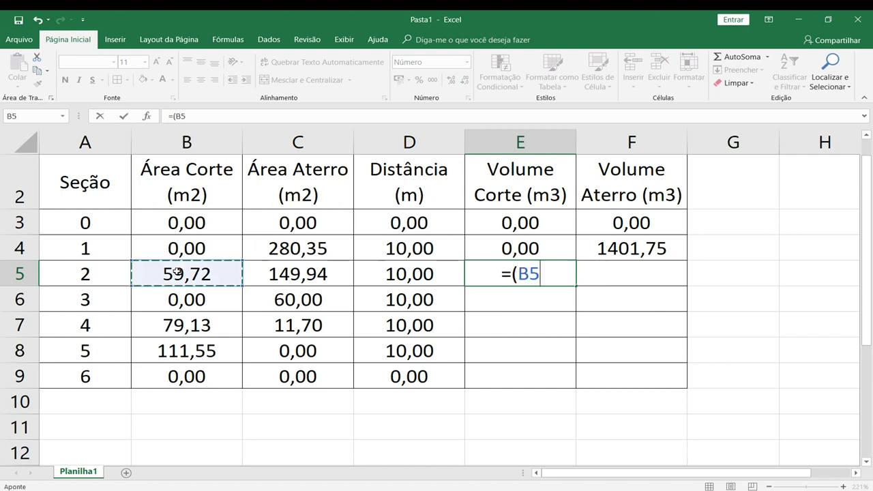
type("+")
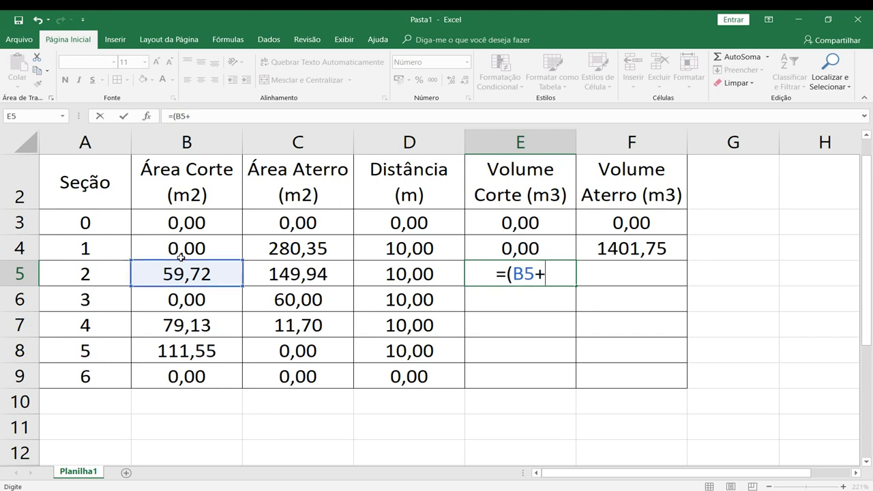
left_click(180, 251)
type(")/2*")
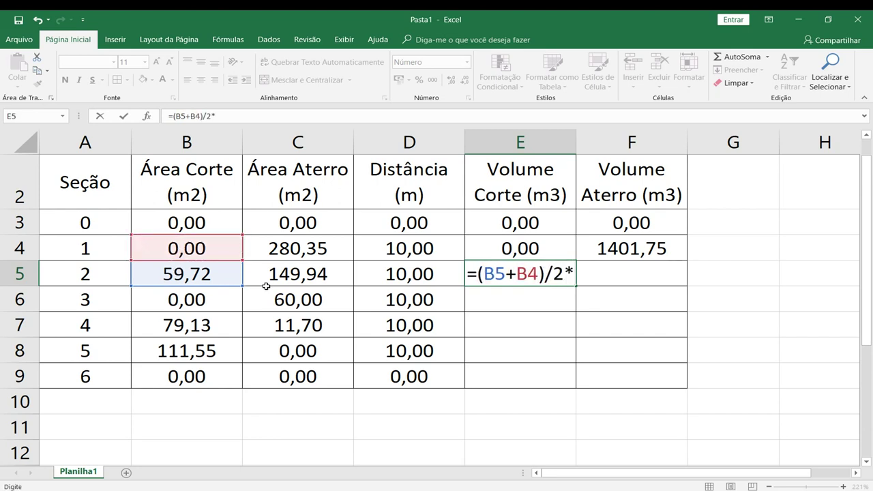
left_click(377, 275)
key("Return")
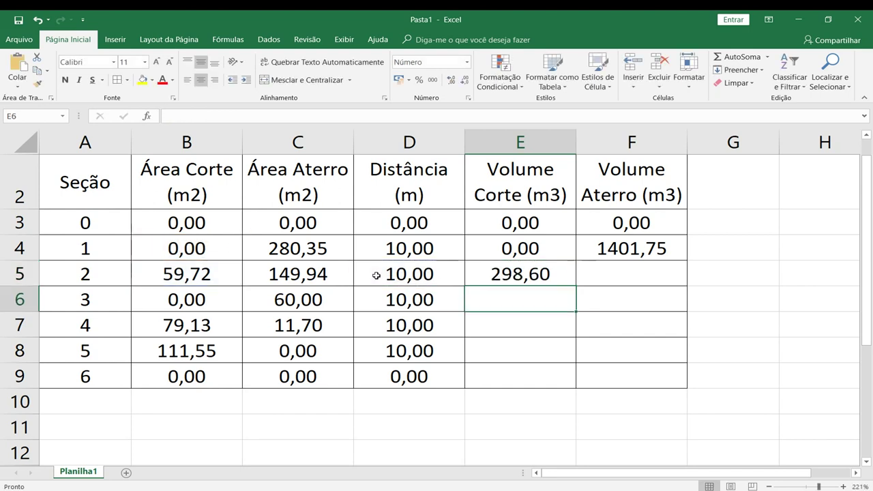
Step: Enter the section 2 fill volume formula =(C5+C4)/2*D5 in F5, giving 2151,45
left_click(624, 269)
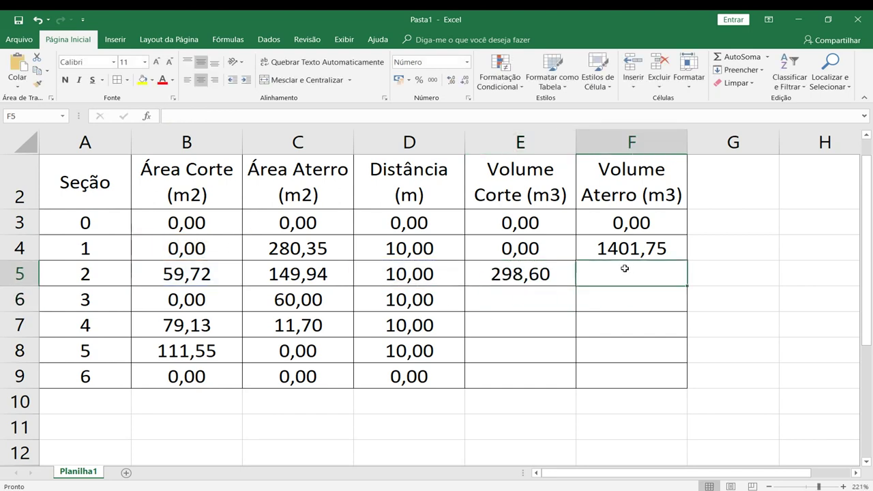
type("=(")
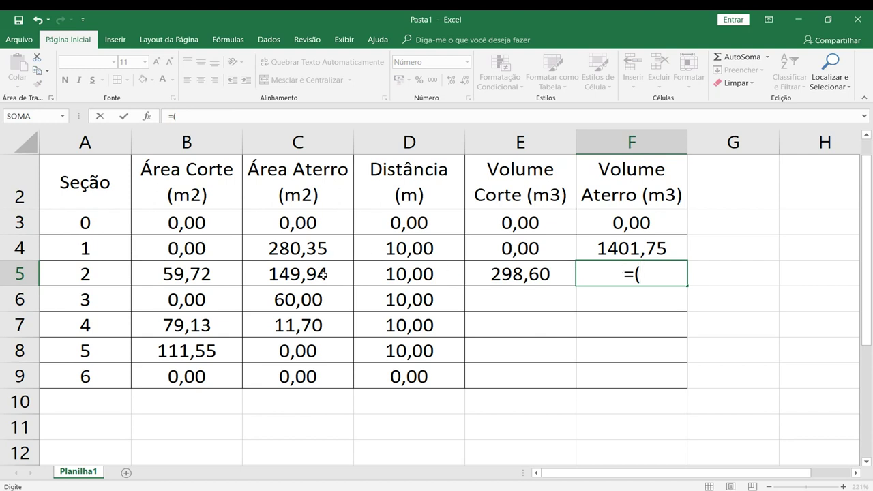
left_click(322, 274)
type("+")
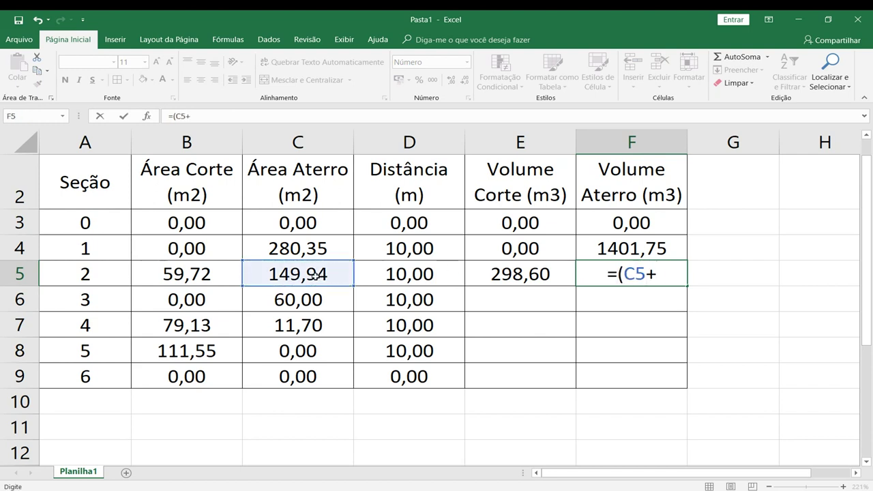
left_click(300, 252)
type(")")
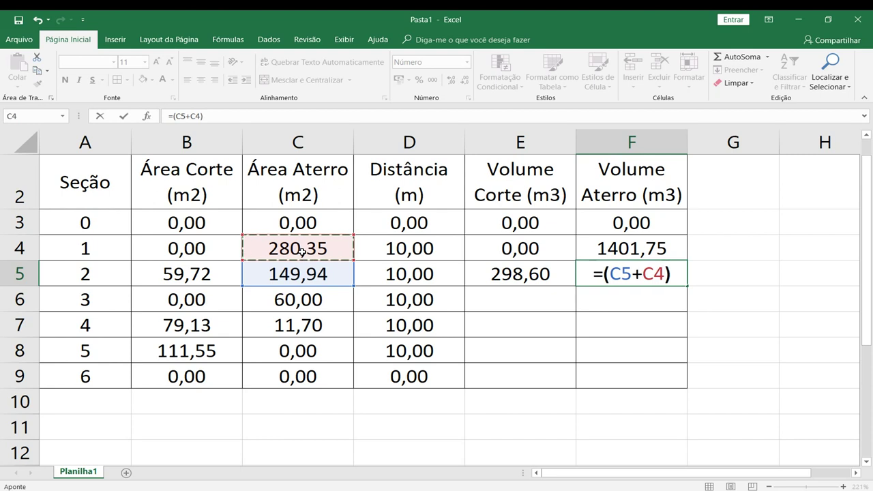
type("/2*")
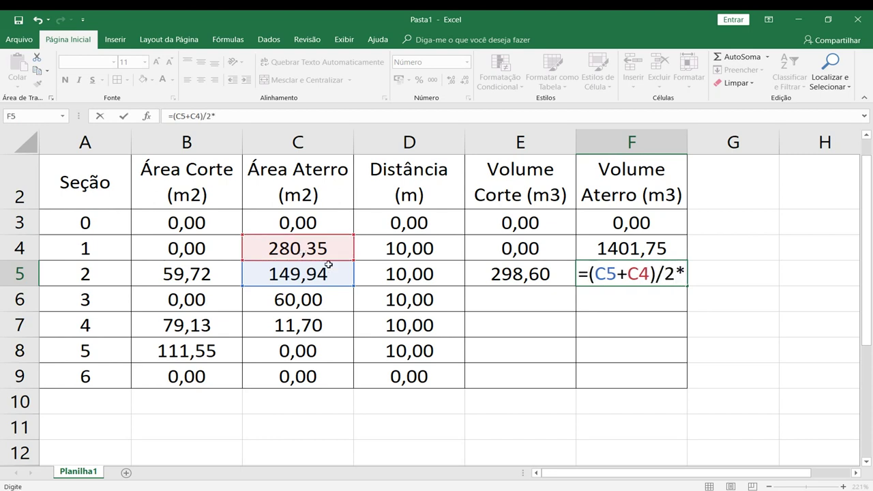
left_click(378, 274)
key("Return")
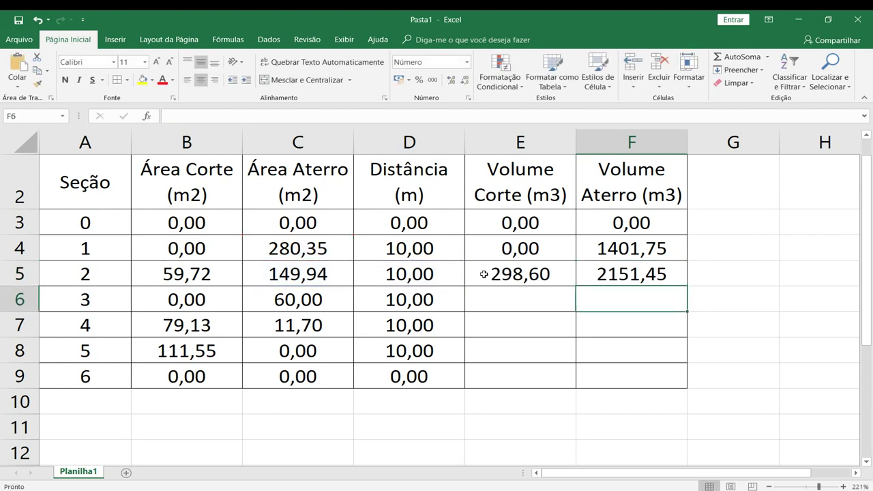
Step: Check the section 2 formulas, then enter =(B6+B5)/2*D6 in E6 for section 3's cut volume 298,60
left_click(485, 275)
left_click(613, 274)
left_click(530, 297)
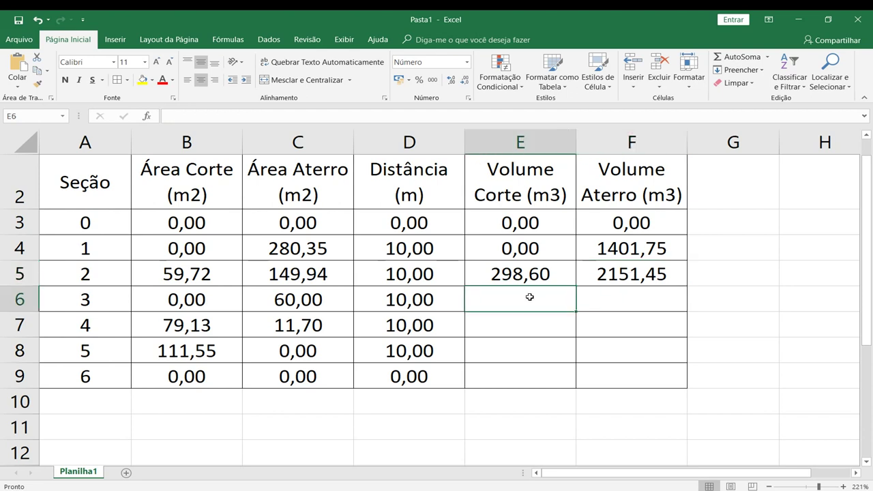
type("=")
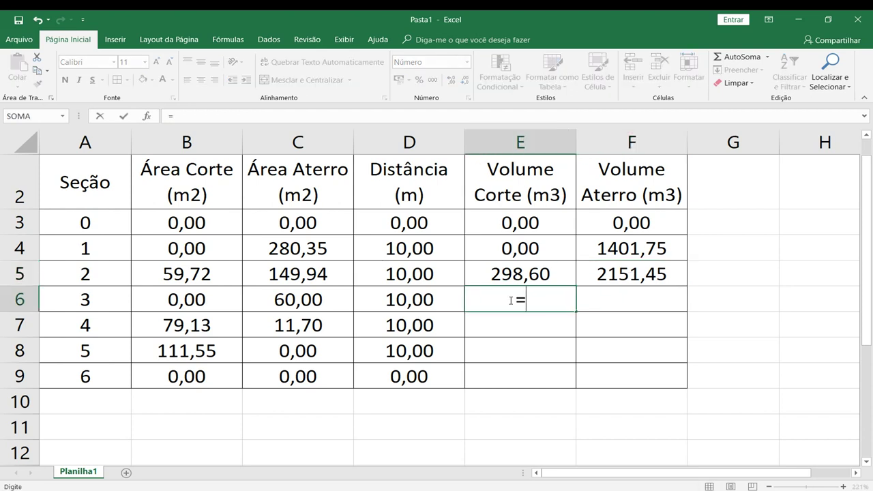
type("(")
left_click(203, 299)
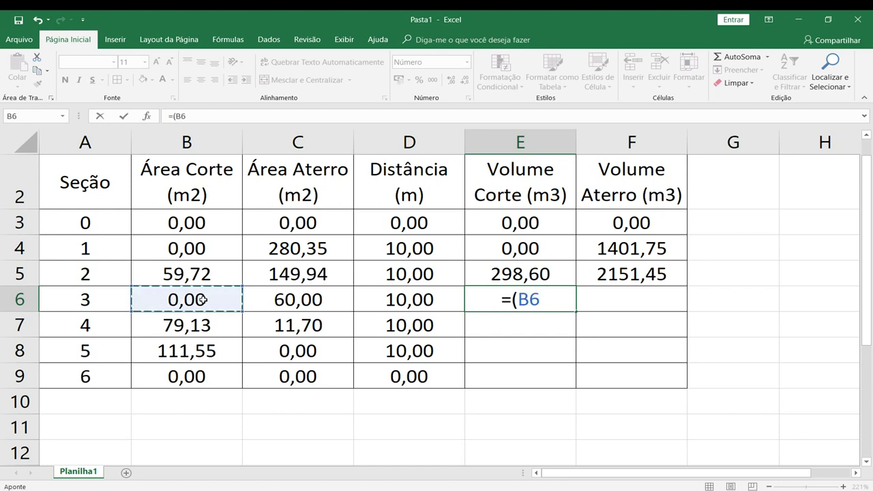
type("+")
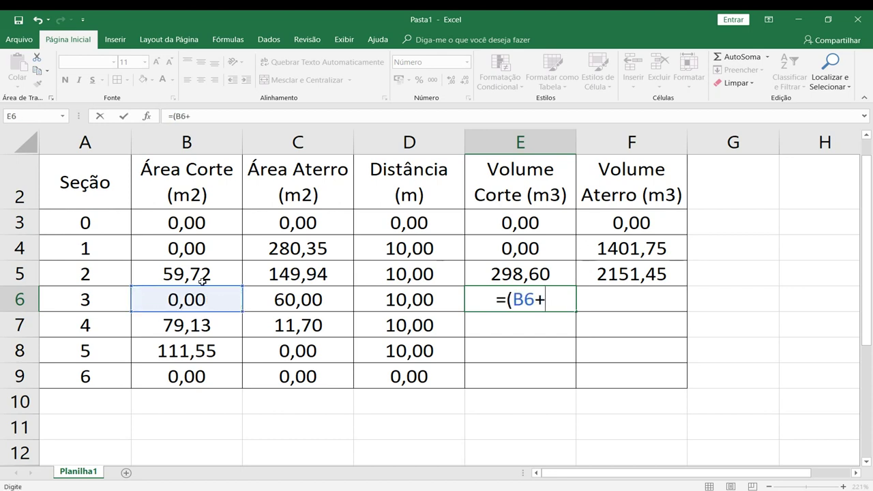
left_click(200, 276)
type(")/2*")
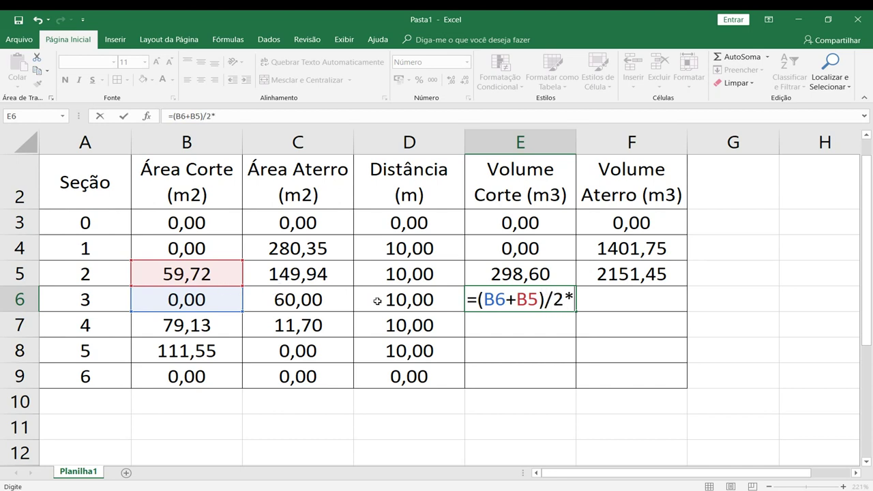
left_click(377, 300)
key("ctrl+Return")
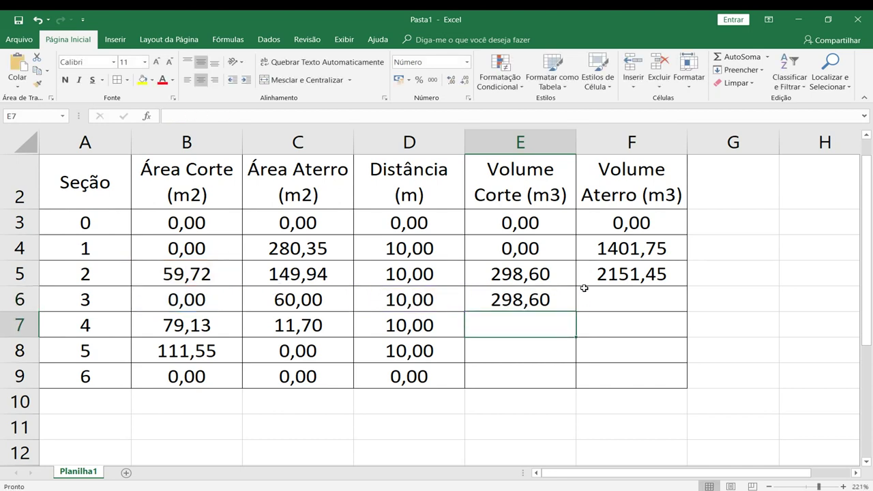
Step: Enter the section 3 fill volume formula =(C6+C5)/2*D6 in F6
left_click(591, 293)
type("=")
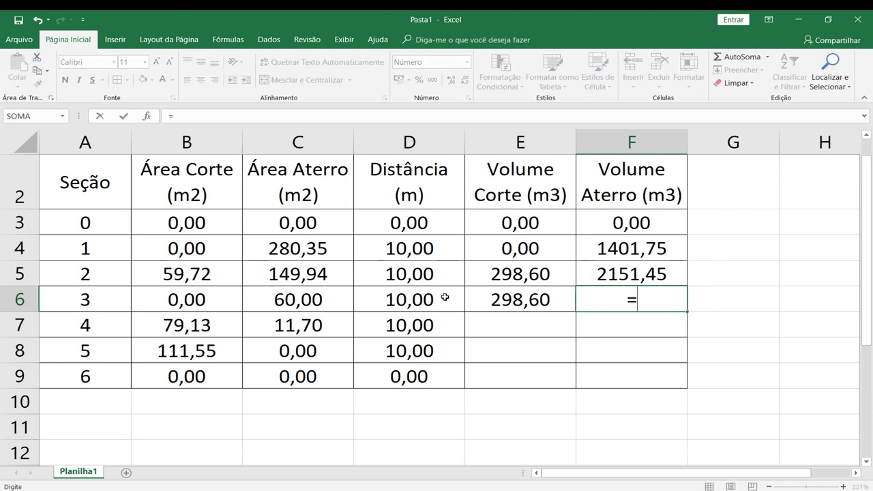
type("(")
left_click(298, 296)
type("+")
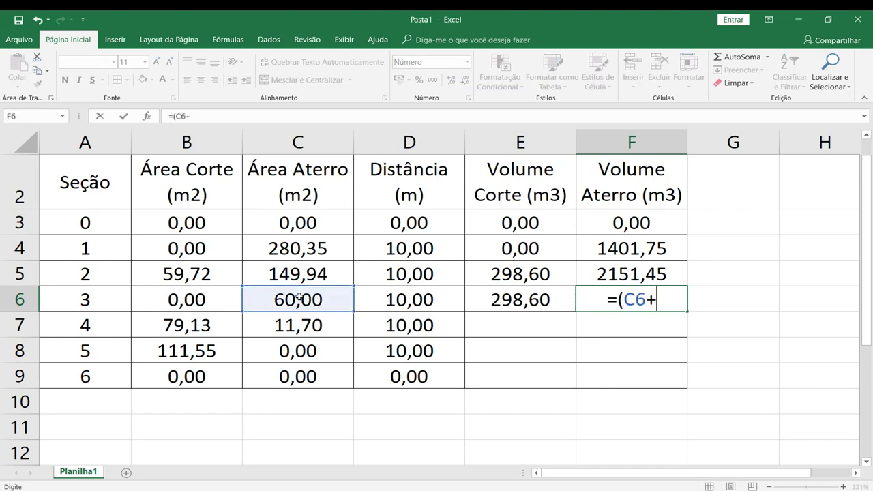
left_click(300, 277)
type(")/2*")
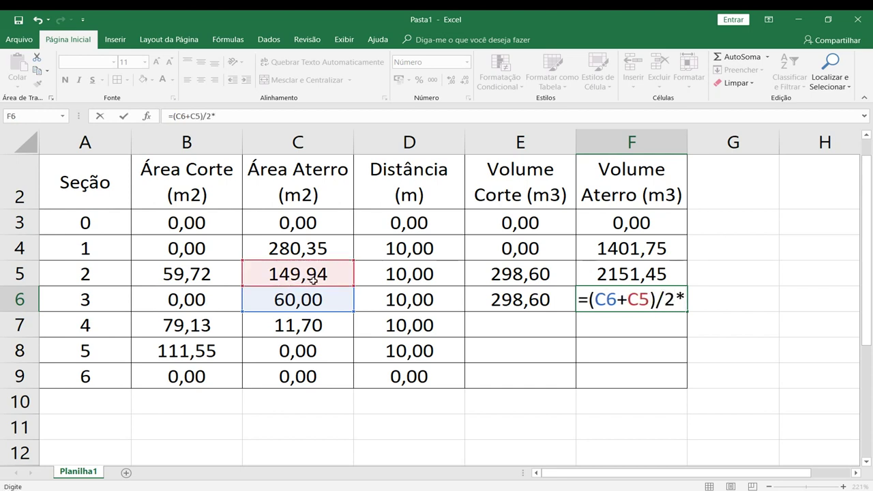
left_click(390, 303)
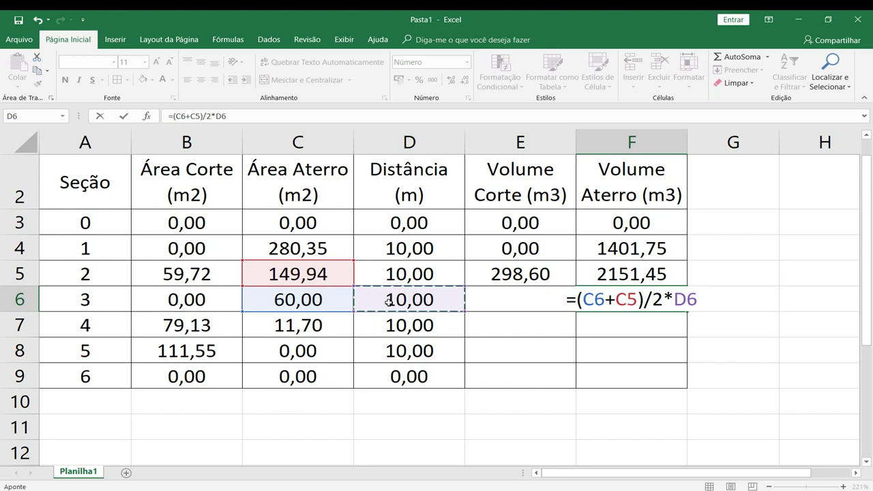
key("Return")
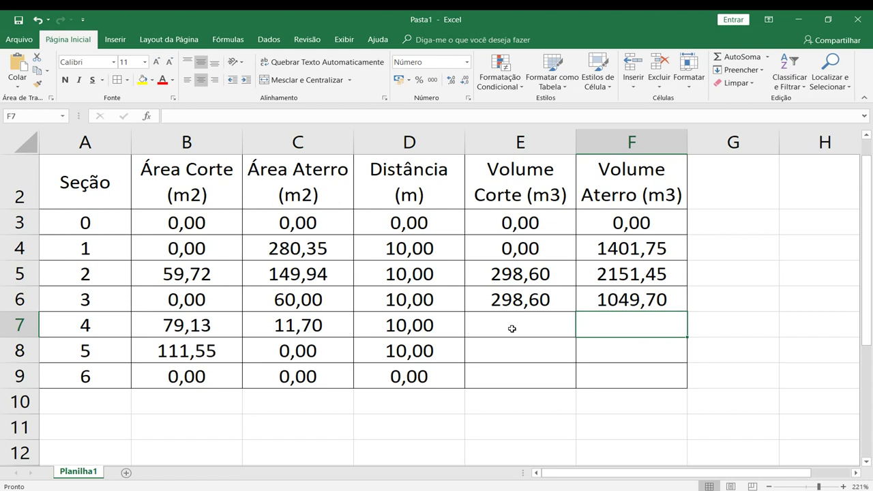
Step: Enter =(B7+B6)/2*D7 in E7 for section 4's cut volume of 395,65
left_click(511, 328)
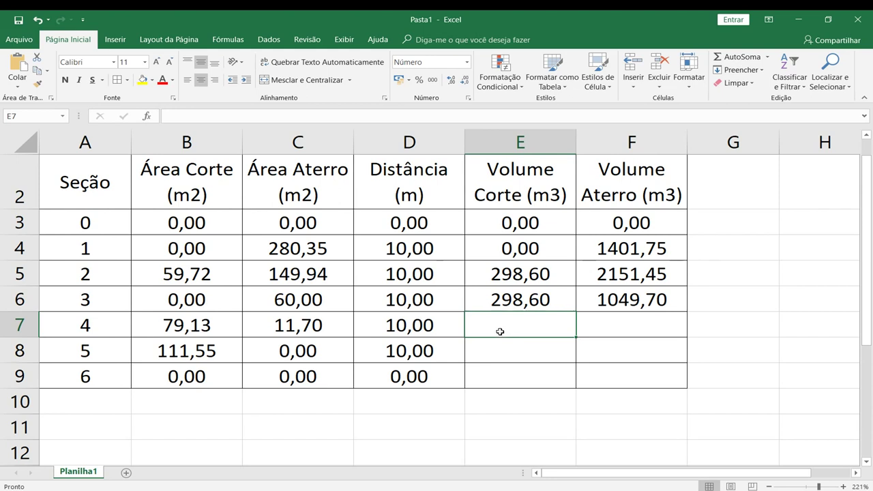
type("=")
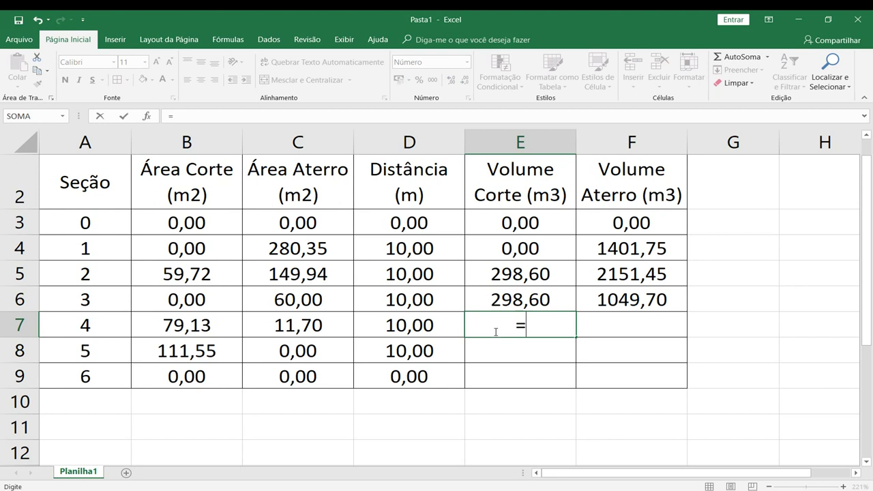
type("(")
left_click(203, 320)
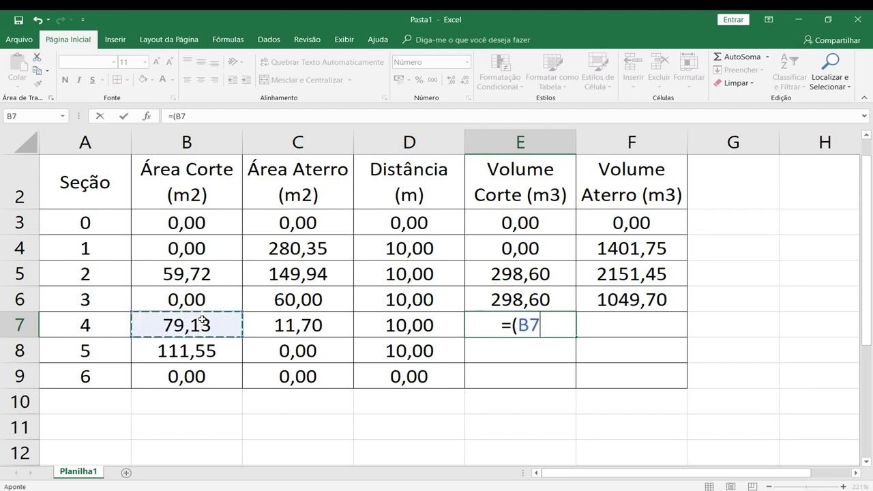
type("+")
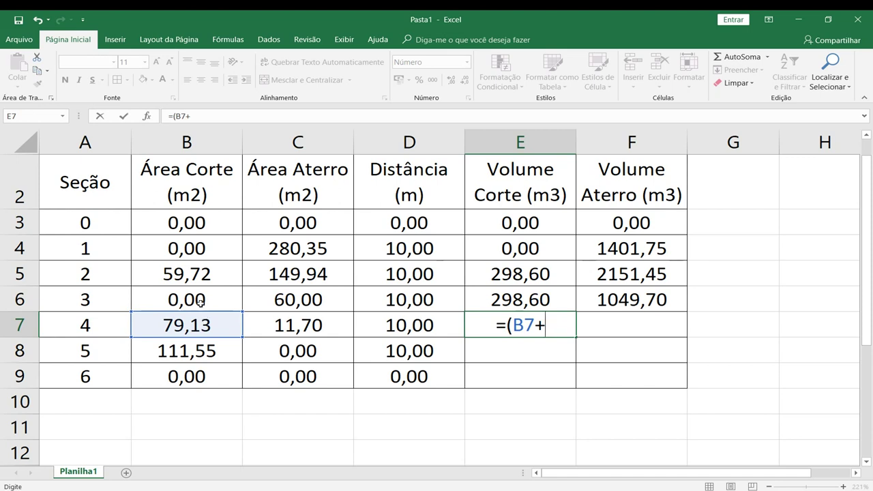
left_click(200, 300)
type(")*2")
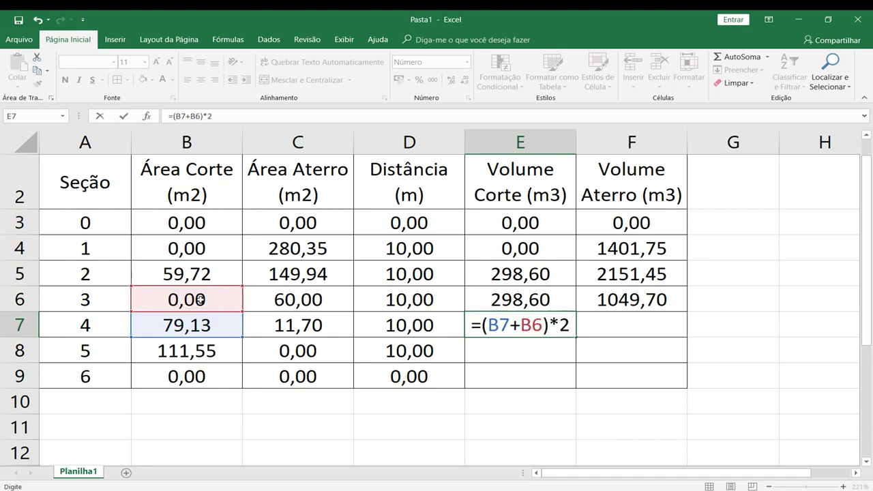
key("BackSpace")
key("BackSpace")
type("/2")
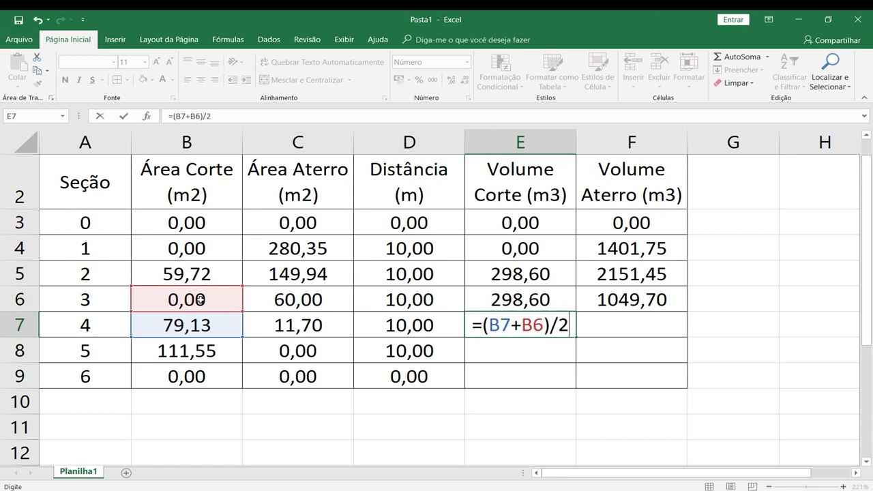
type("*")
left_click(428, 323)
key("Return")
Step: Compare E7's new formula with the formulas in E5 and E6 to verify it
left_click(531, 308)
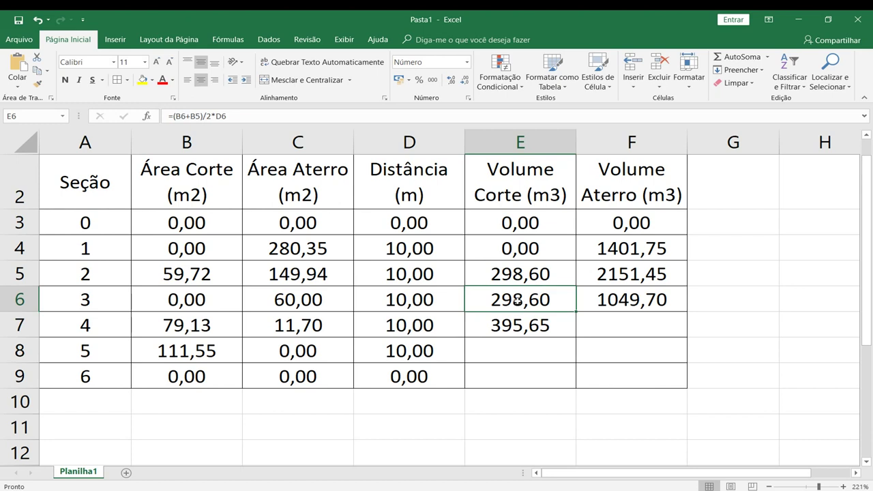
left_click(510, 280)
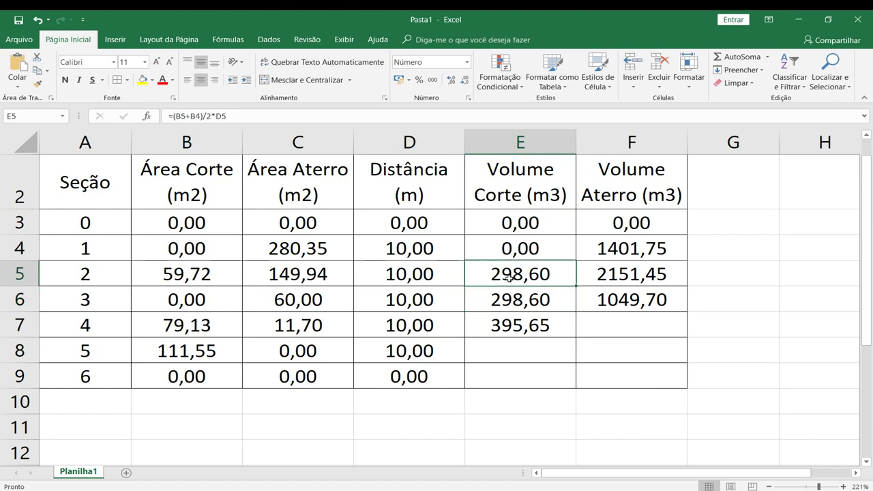
left_click(519, 325)
left_click(518, 299)
left_click(517, 319)
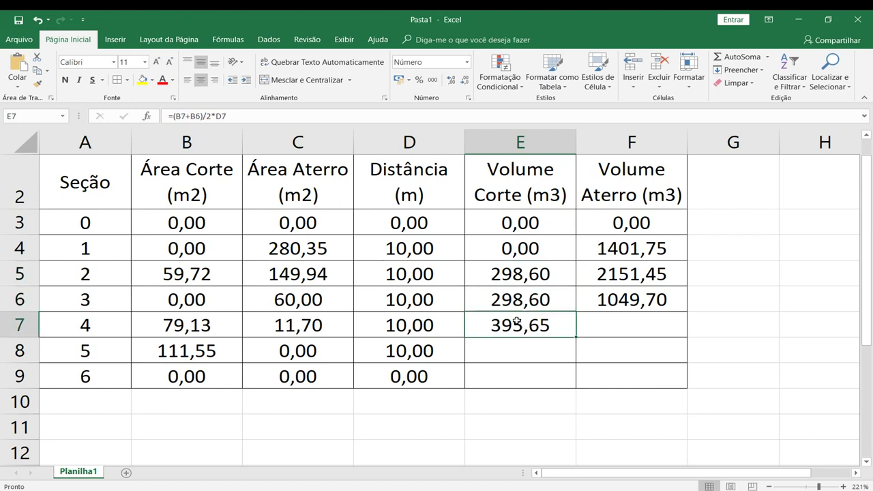
Step: Enter =(C7+C6)/2*D7 in F7 for section 4's fill volume of 358,50
left_click(591, 325)
type("=")
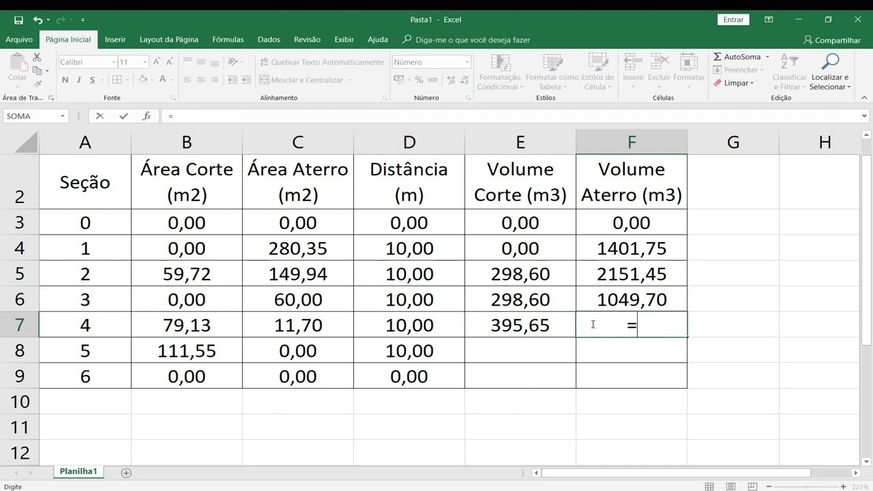
type("(")
left_click(307, 320)
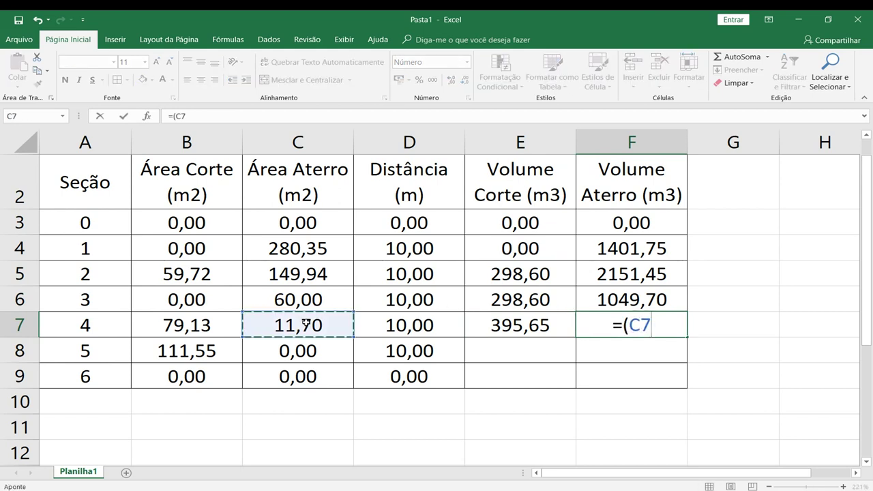
type("+")
left_click(285, 297)
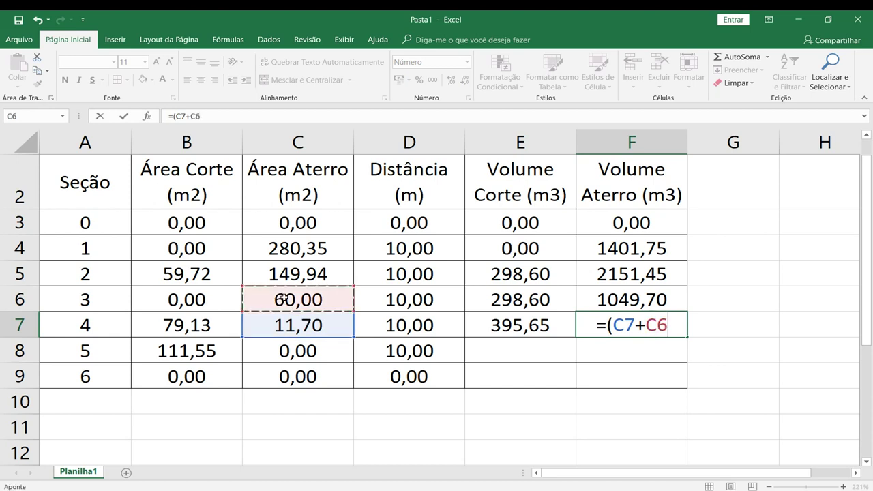
type(")*")
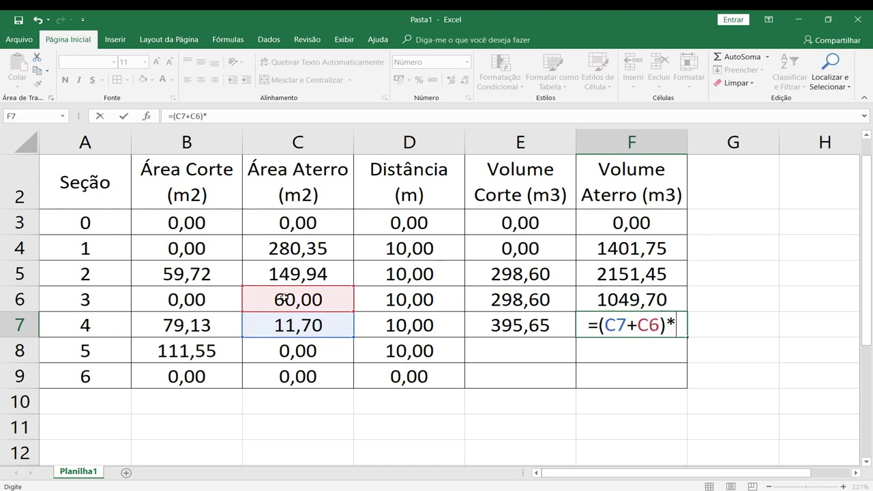
type("/")
key("BackSpace")
key("BackSpace")
type("/2*")
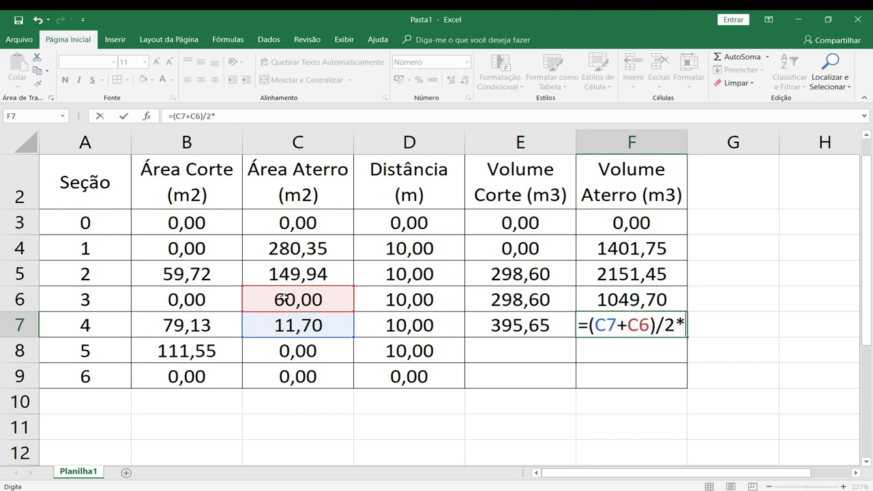
left_click(370, 321)
key("Return")
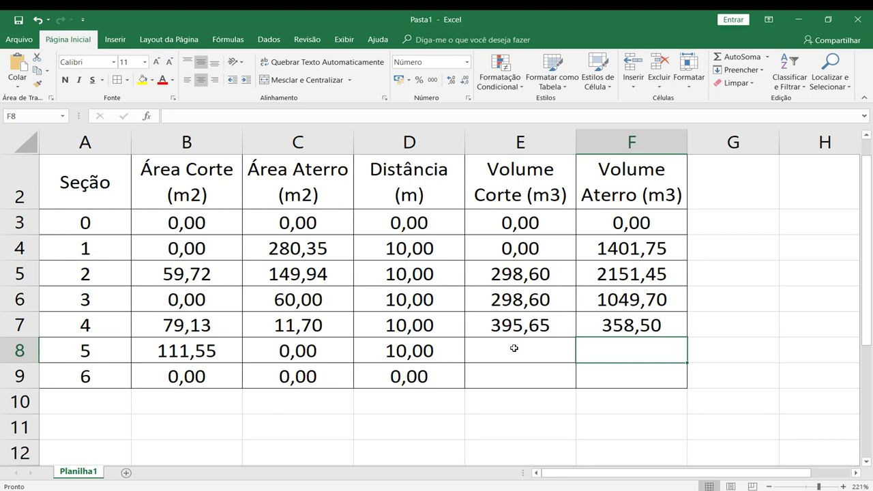
Step: Enter =(B8+B7)/2*D8 in E8 for section 5's cut volume of 953,40
left_click(514, 349)
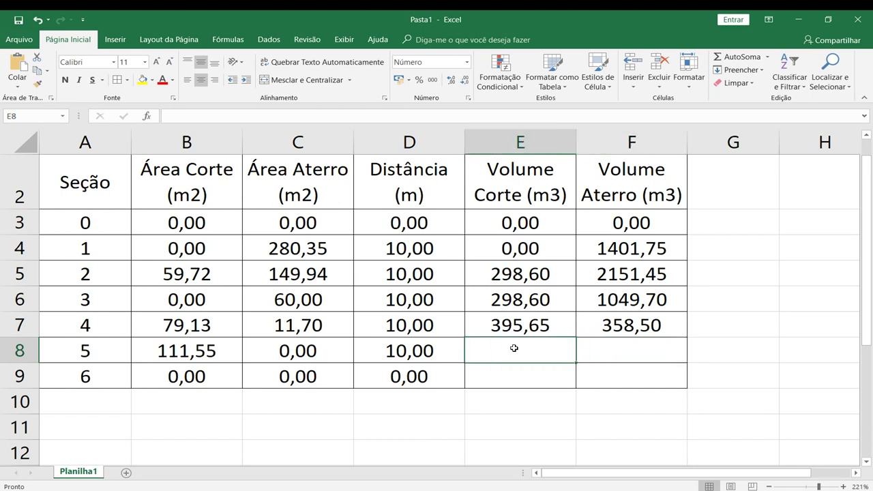
type("=)")
key("BackSpace")
type("(")
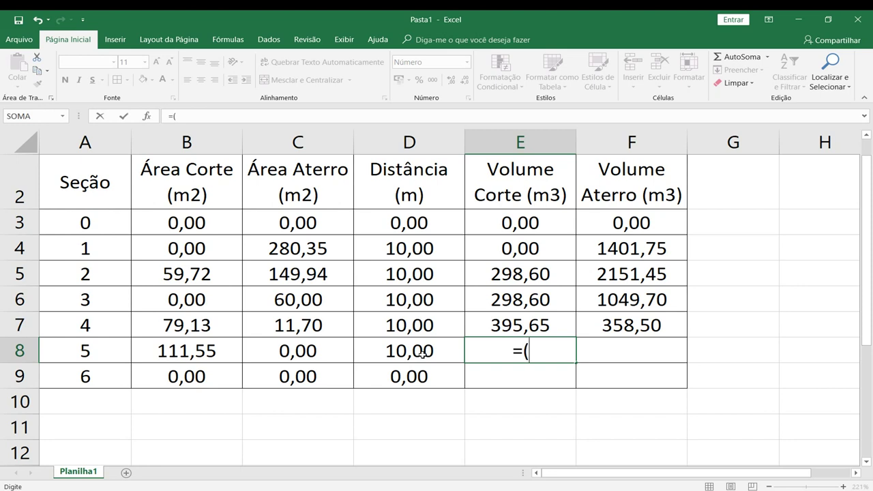
left_click(195, 350)
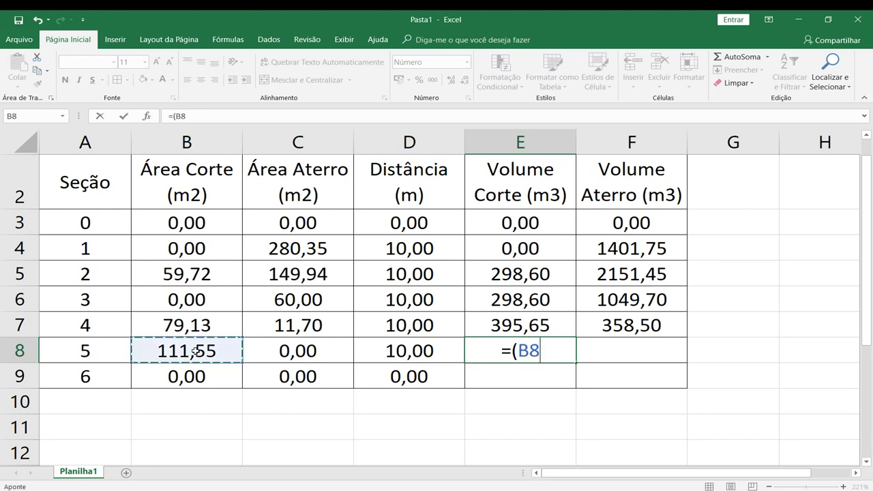
type("+")
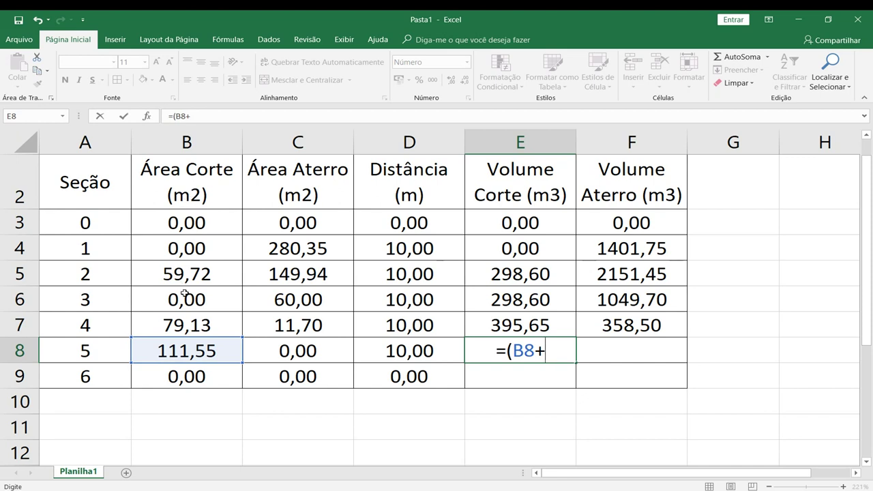
left_click(192, 324)
type(")/2*")
left_click(378, 357)
key("Return")
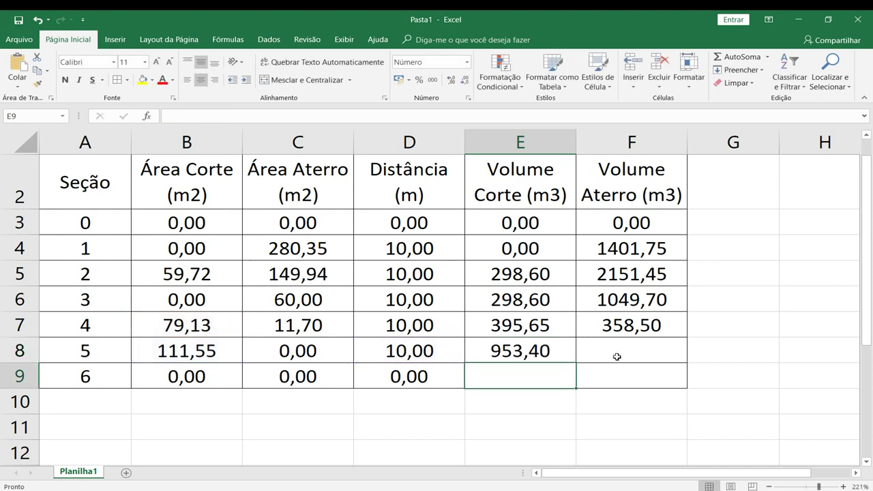
Step: Enter =(C8+C7)/2*D8 in F8 for section 5's fill volume of 58,50
left_click(621, 349)
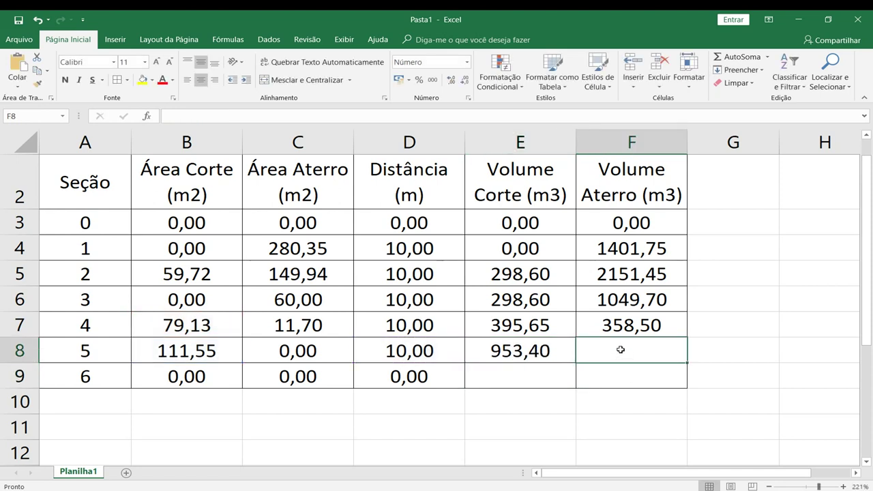
type("=")
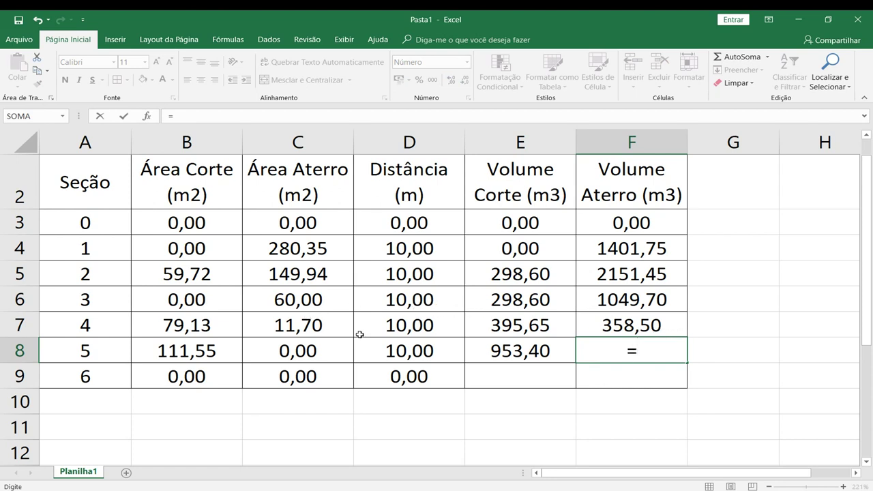
type("(")
left_click(310, 350)
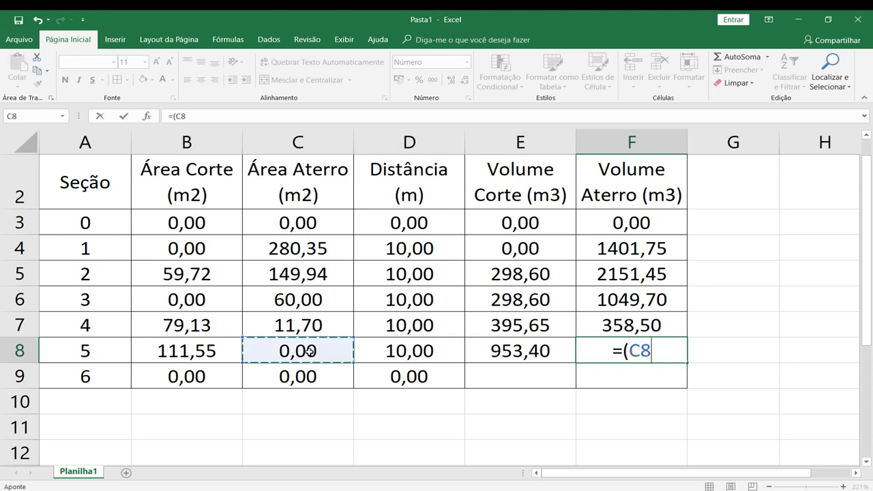
type("+")
left_click(302, 325)
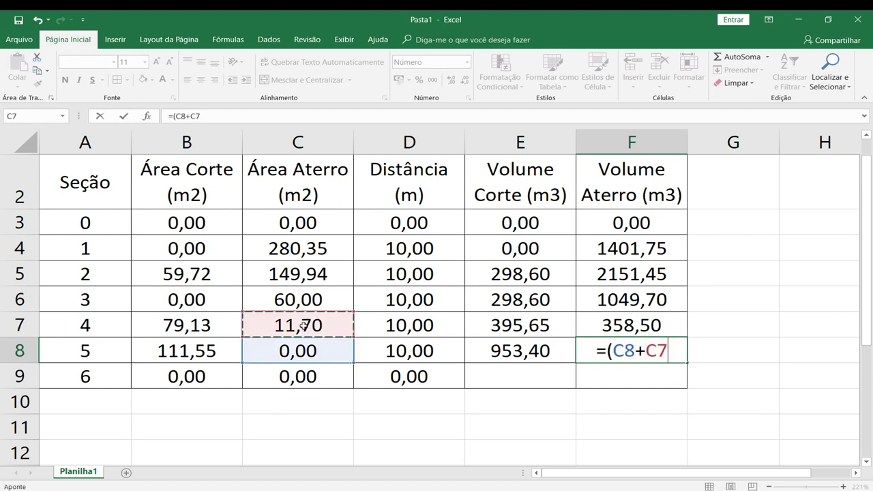
type(")/2*")
left_click(417, 350)
key("Return")
left_click(514, 368)
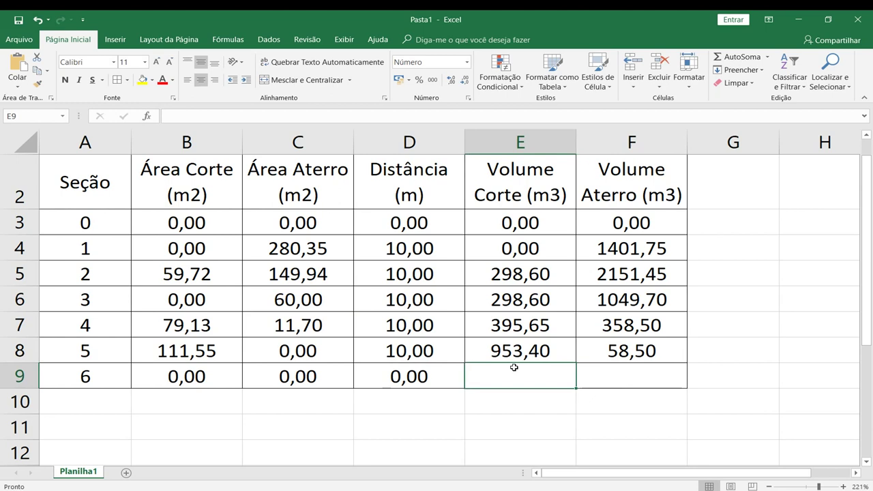
Step: Enter =(B9+B8)/2*D9 in E9 for section 6's cut volume
type("=")
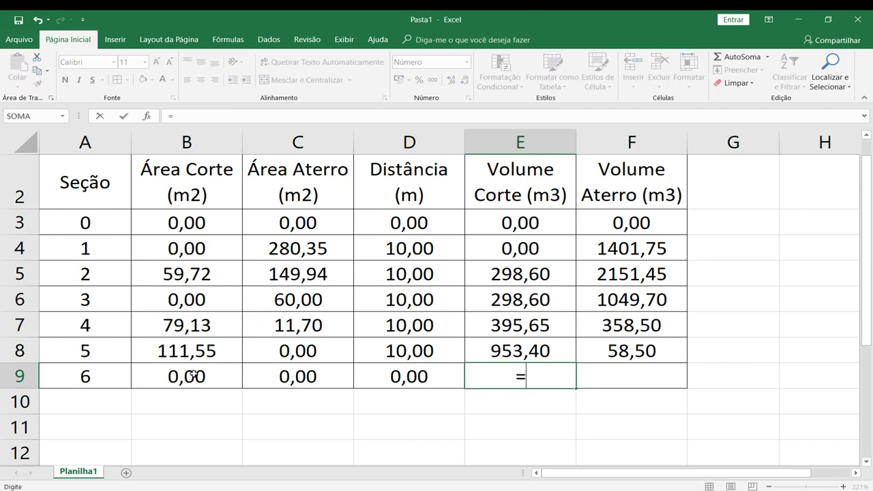
type("(")
left_click(202, 373)
type("+")
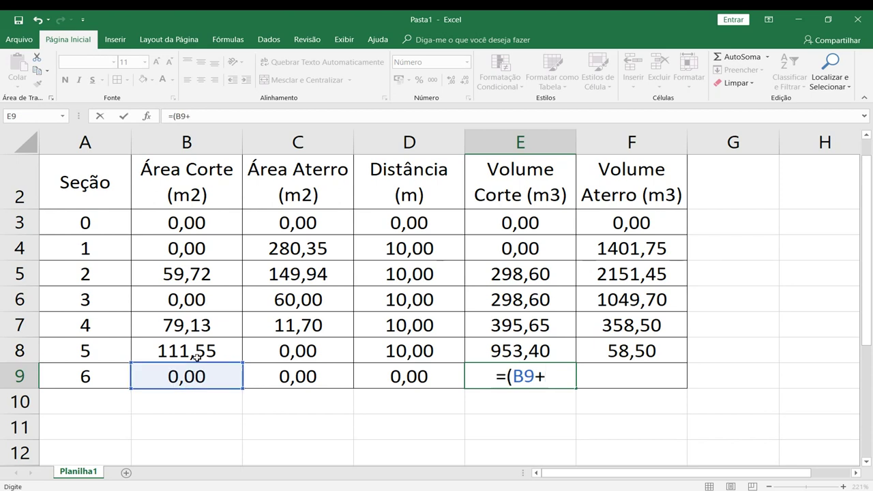
left_click(196, 353)
type(")/")
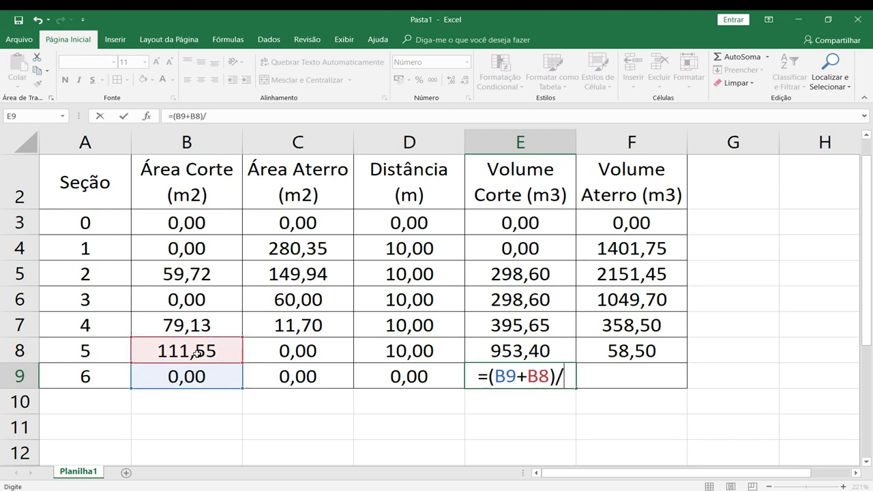
type("2*")
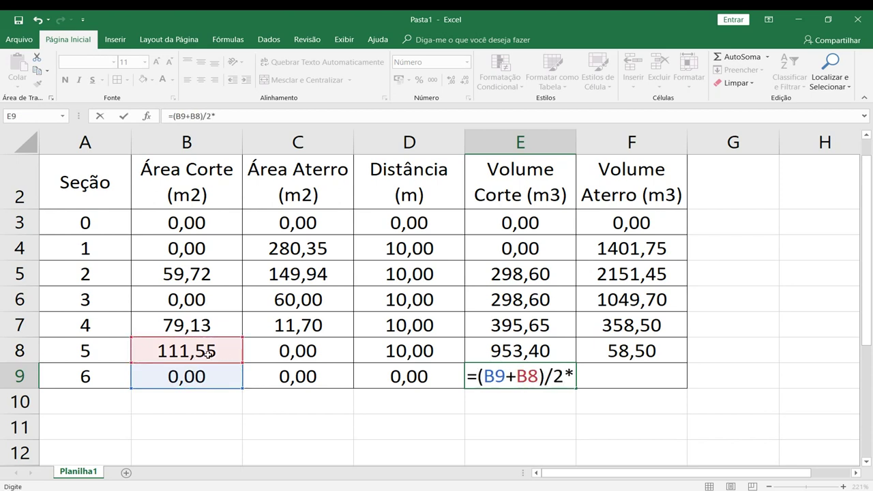
left_click(393, 379)
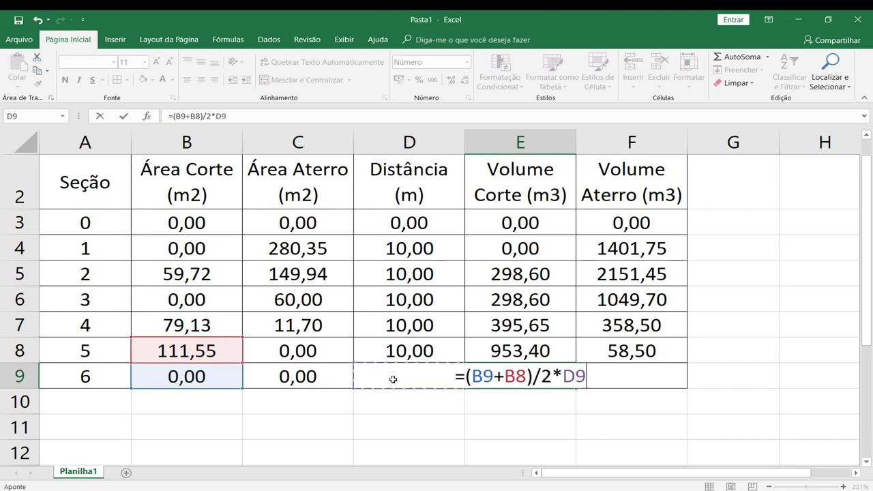
key("Return")
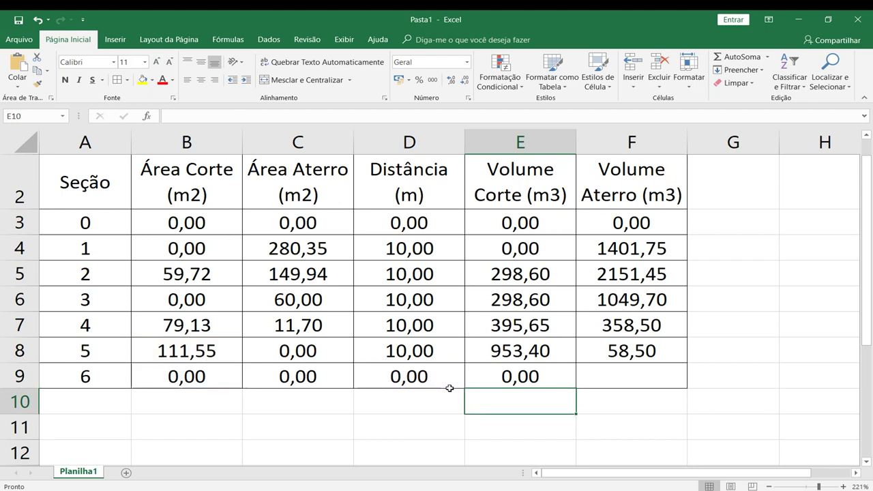
Step: Change section 6's distance in D9 to 10,00, giving a 557,75 cut volume
left_click(415, 365)
double_click(394, 374)
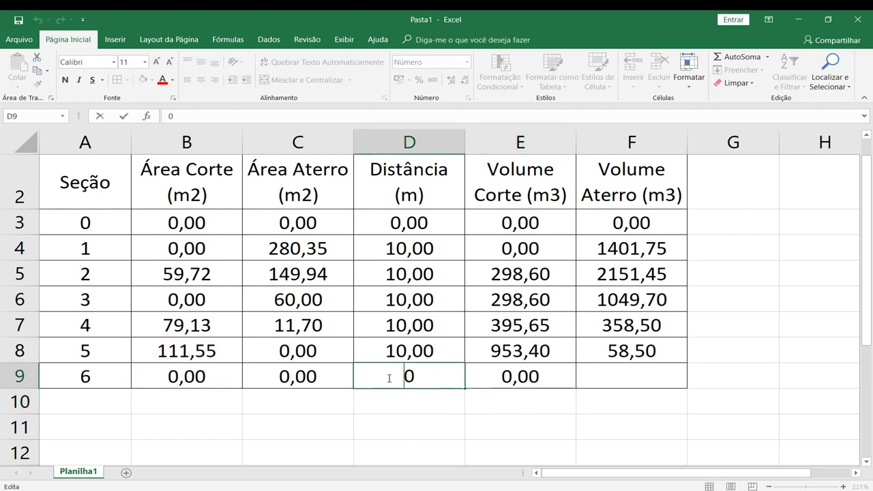
type("1")
key("Return")
left_click(514, 376)
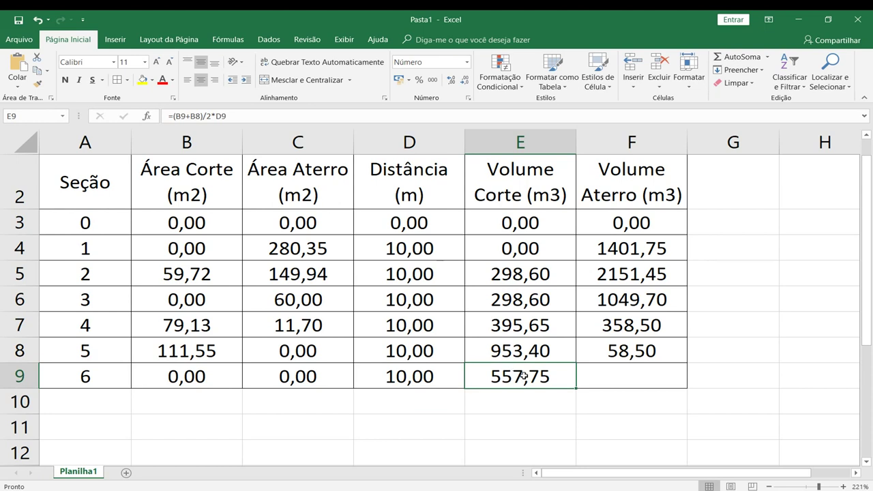
Step: Enter =(C9+C8)/2*D9 in F9 for section 6's fill volume of 0,00
left_click(620, 381)
type("=(")
left_click(305, 375)
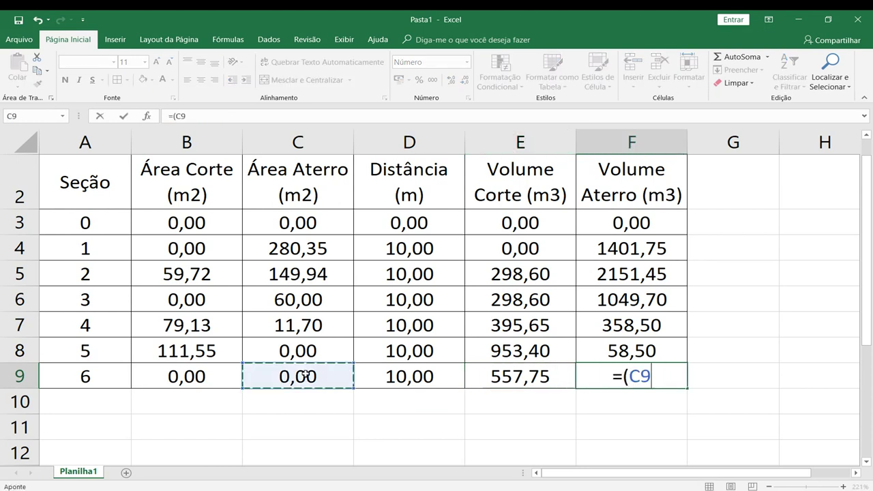
type("+")
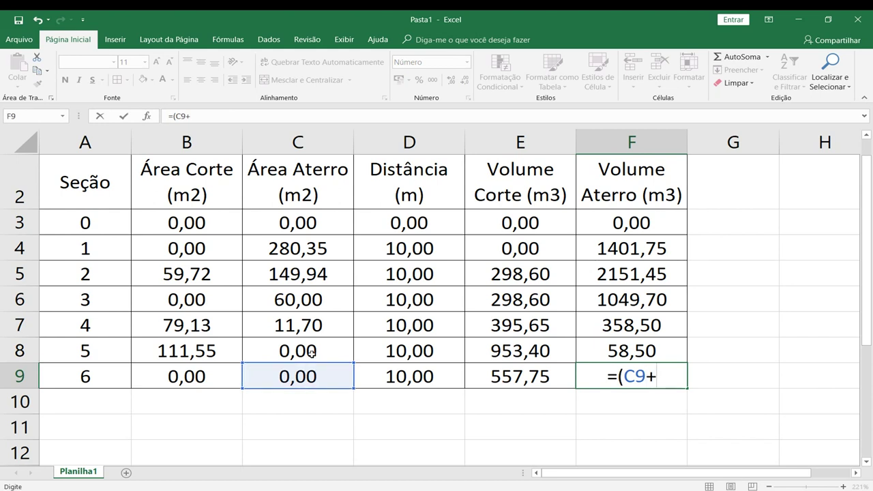
left_click(310, 352)
type(")")
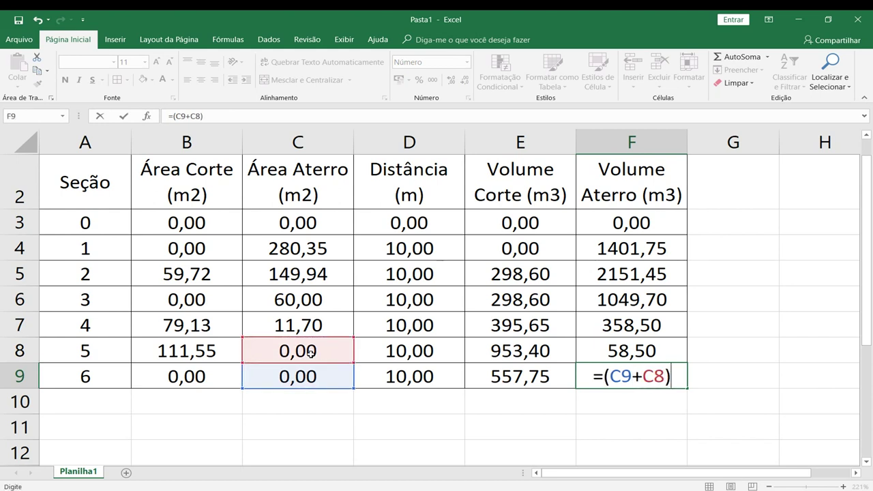
type("/")
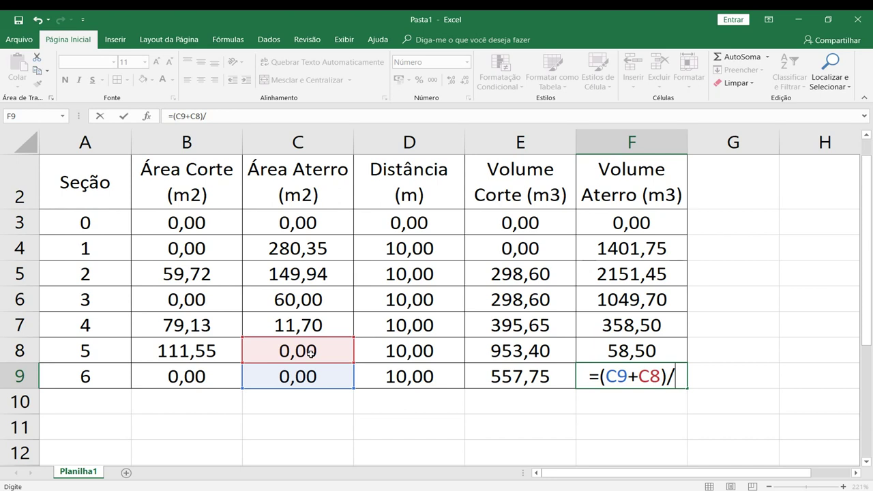
type("2*")
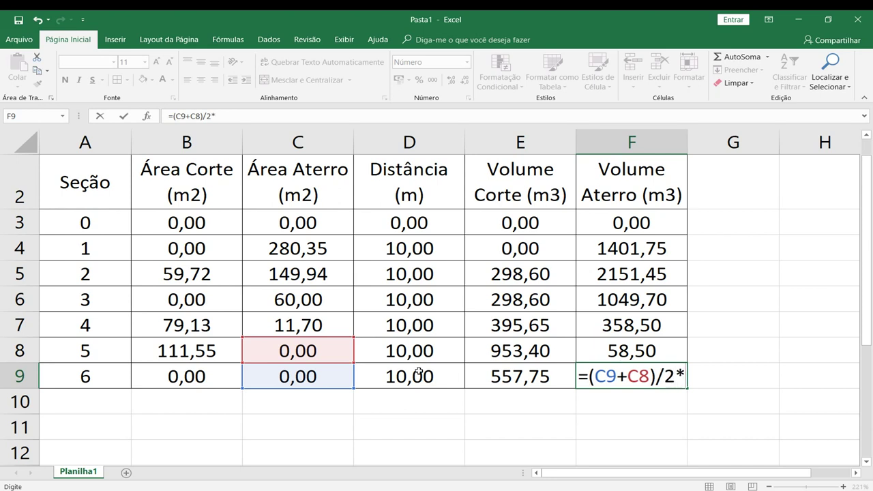
left_click(418, 374)
key("Return")
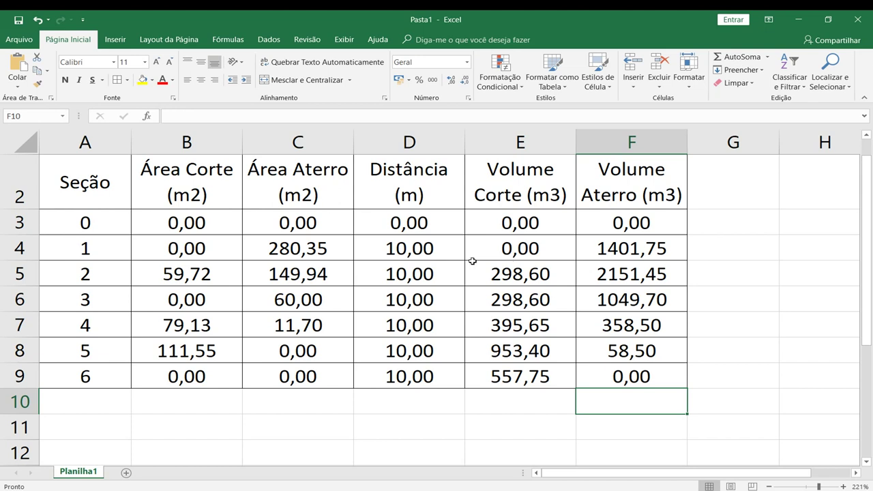
Step: Label row 10 'total' and merge and centre it across A10:D10
left_click(181, 402)
type("tot")
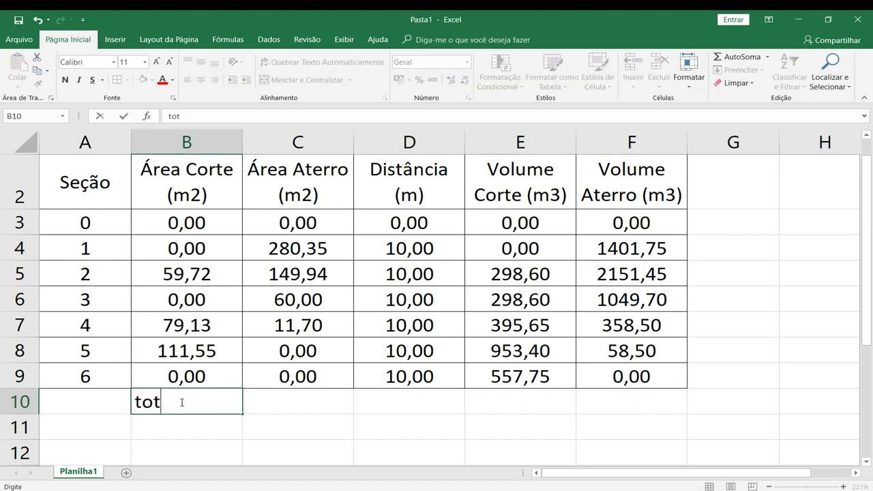
type("al")
key("Return")
left_click_drag(105, 399, 446, 405)
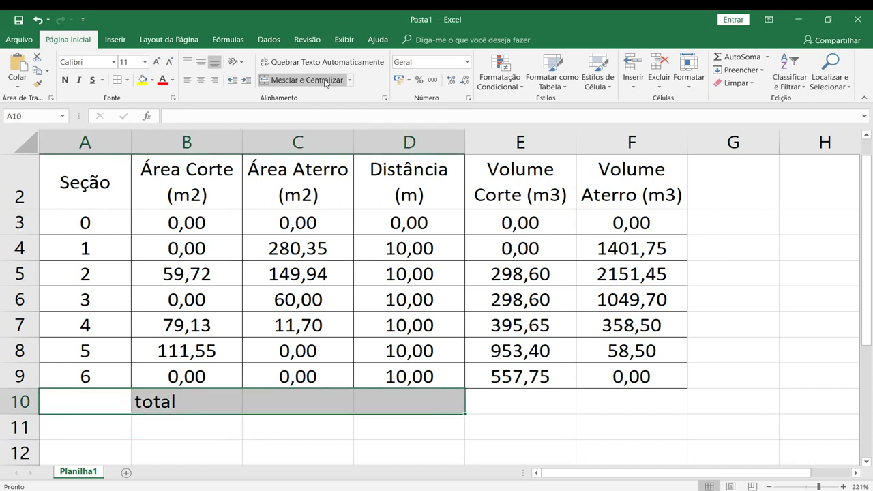
left_click(303, 79)
Step: Enter =SOMA(E3:E9) in E10 for a cut volume total of 2504,00
left_click(510, 370)
left_click(518, 400)
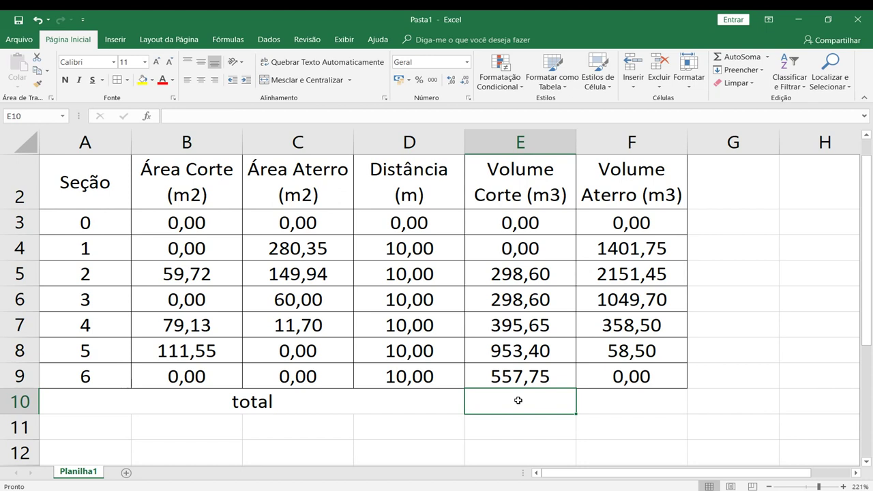
type("=soma(")
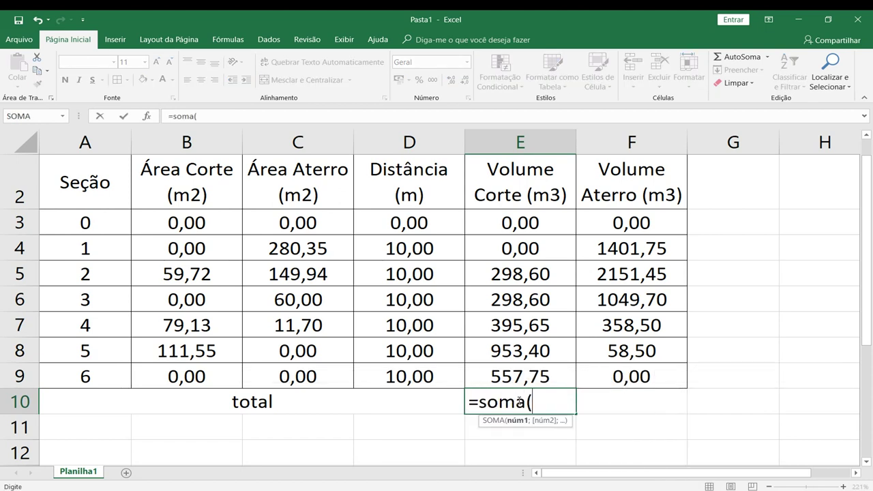
left_click_drag(526, 222, 514, 368)
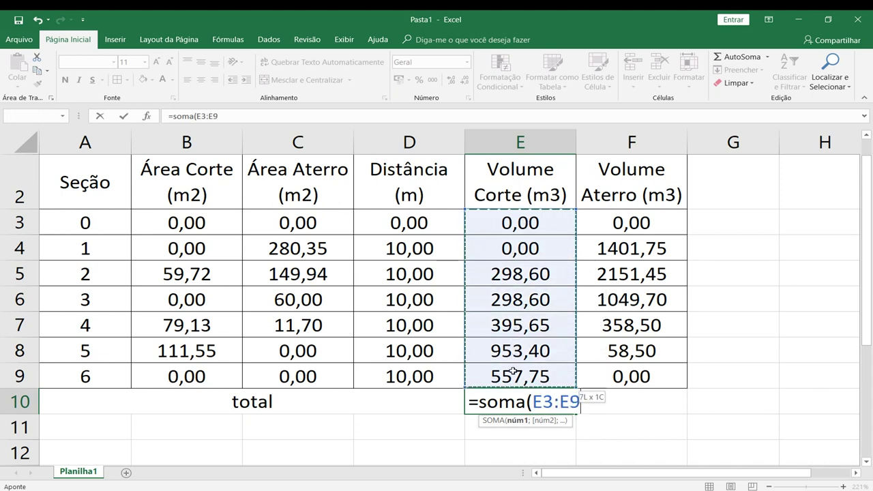
key("Return")
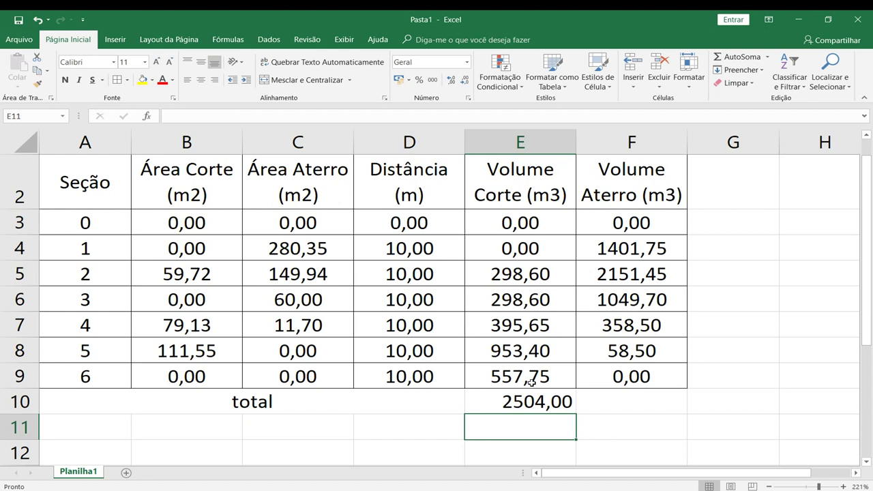
Step: Fill the sum formula right into F10 for a fill total of 5019,90
left_click(594, 392)
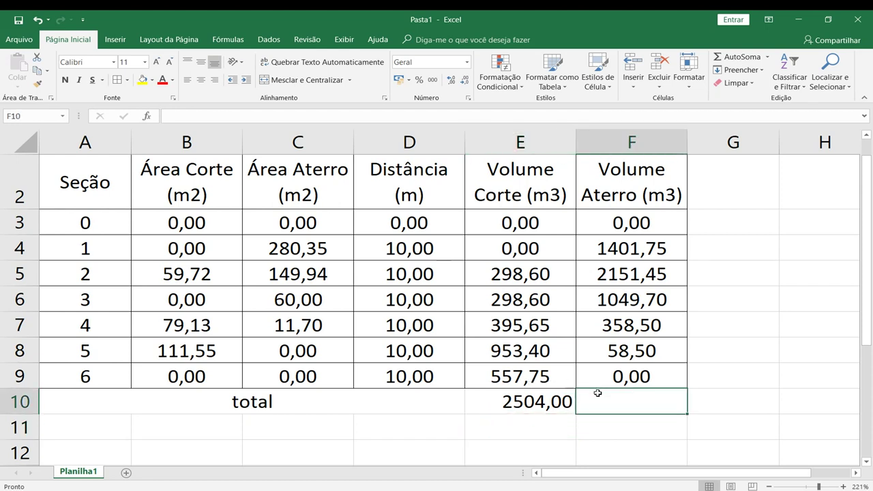
left_click(570, 410)
left_click_drag(575, 414, 634, 412)
left_click(626, 425)
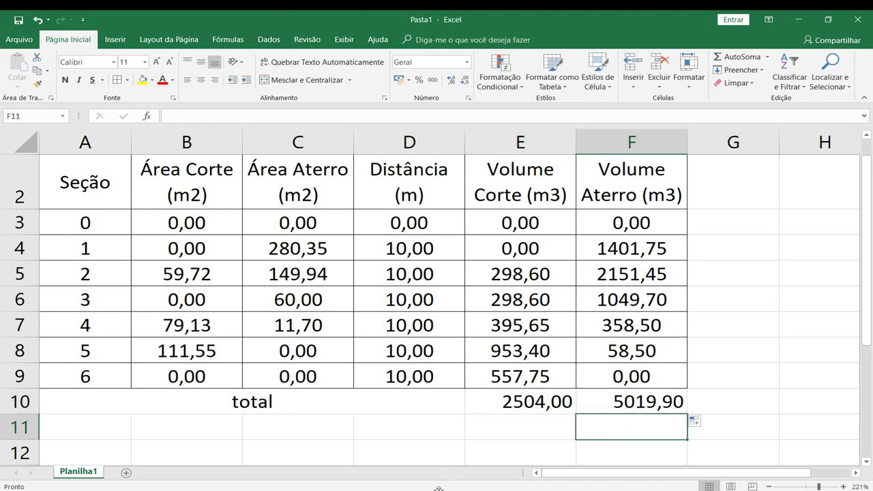
mouse_move(437, 487)
left_click(431, 466)
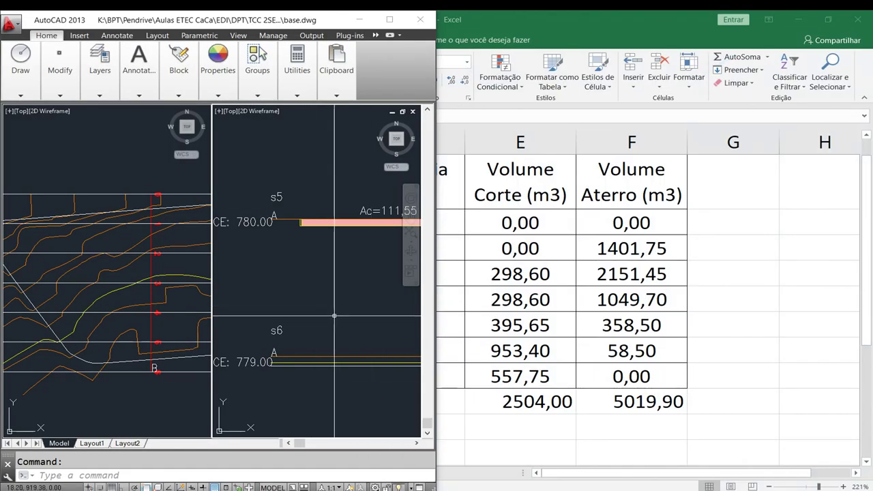
Step: Maximize AutoCAD to check the section profiles, then bring the Excel workbook Pasta1 back
left_click(389, 20)
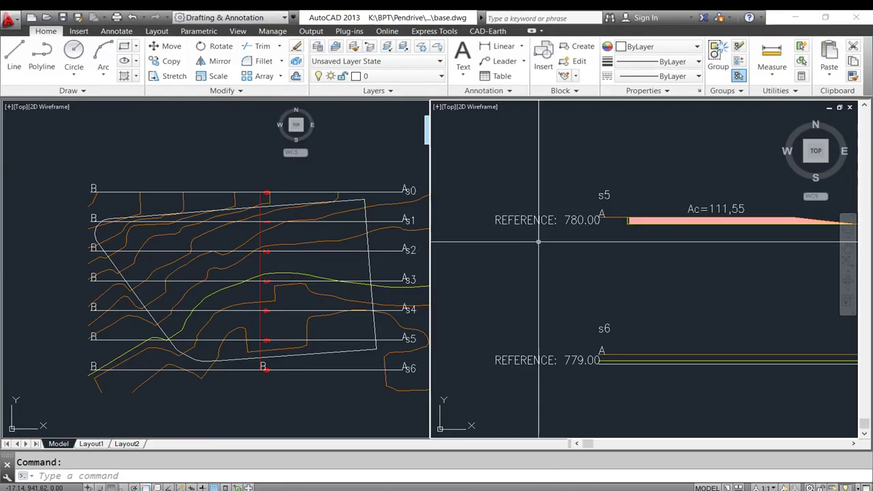
scroll(537, 202, "up", 3)
middle_click_drag(580, 177, 520, 322)
scroll(519, 323, "down", 2)
scroll(546, 294, "down", 2)
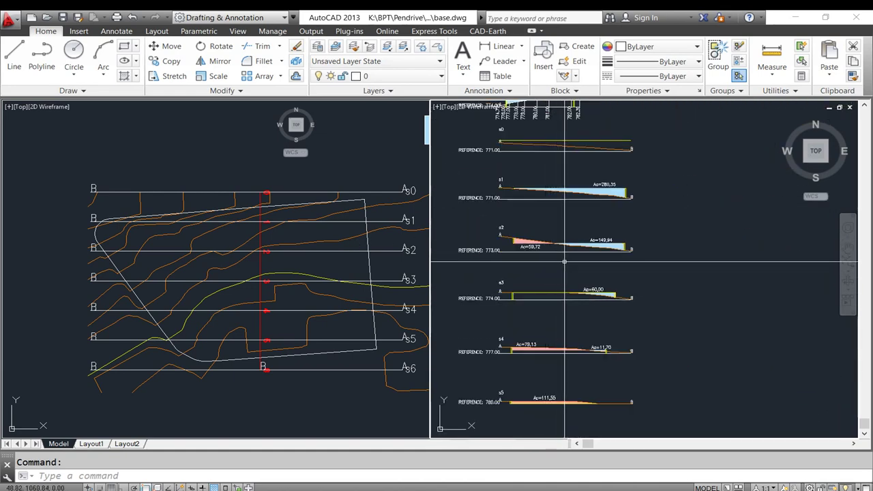
middle_click_drag(573, 265, 558, 257)
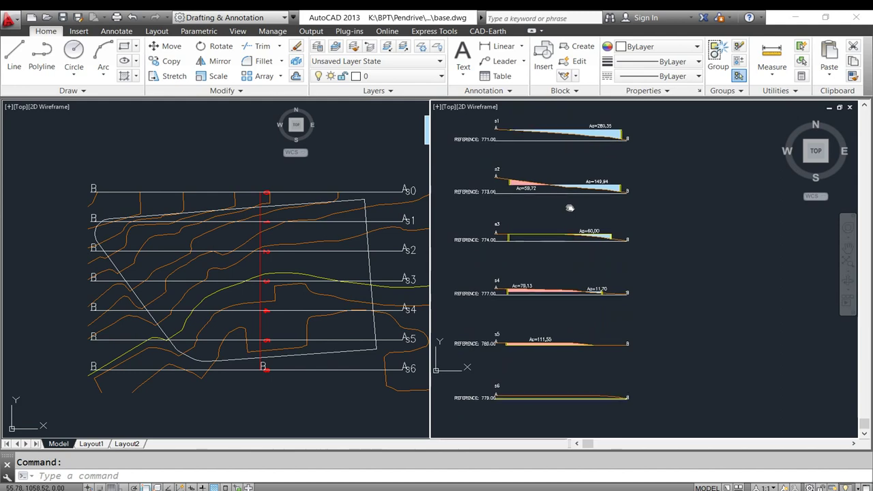
scroll(563, 253, "up", 1)
scroll(580, 205, "up", 2)
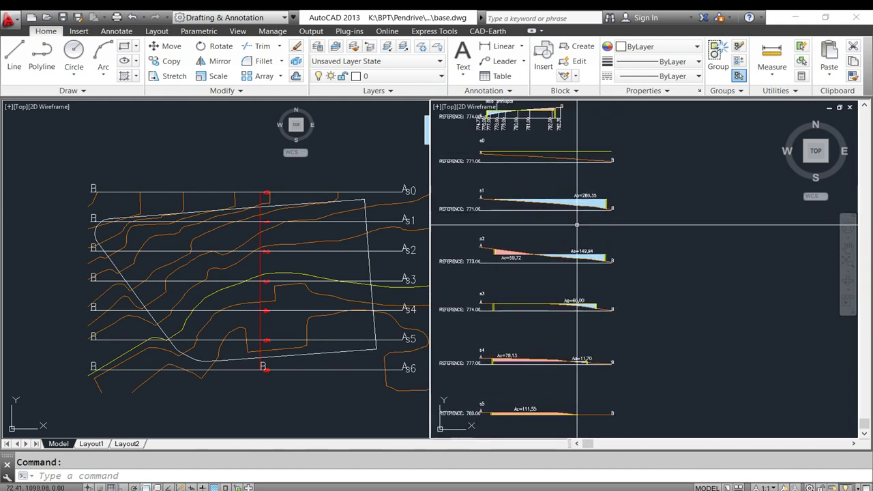
scroll(577, 226, "down", 2)
left_click_drag(446, 17, 404, 43)
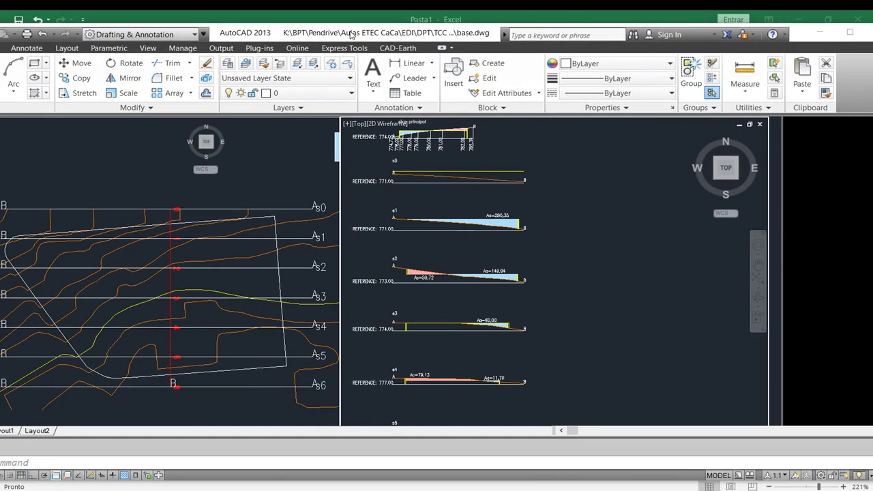
key("alt+Tab")
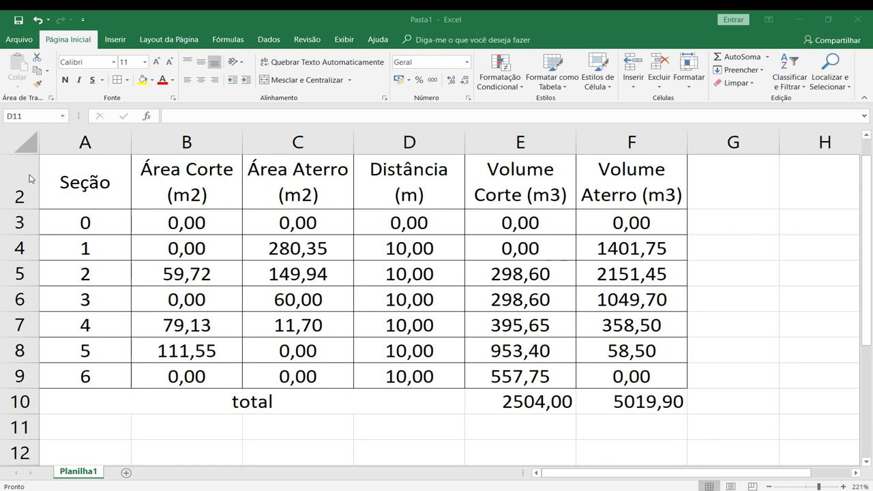
Step: Type the label 'diferença' in D11
left_click(486, 422)
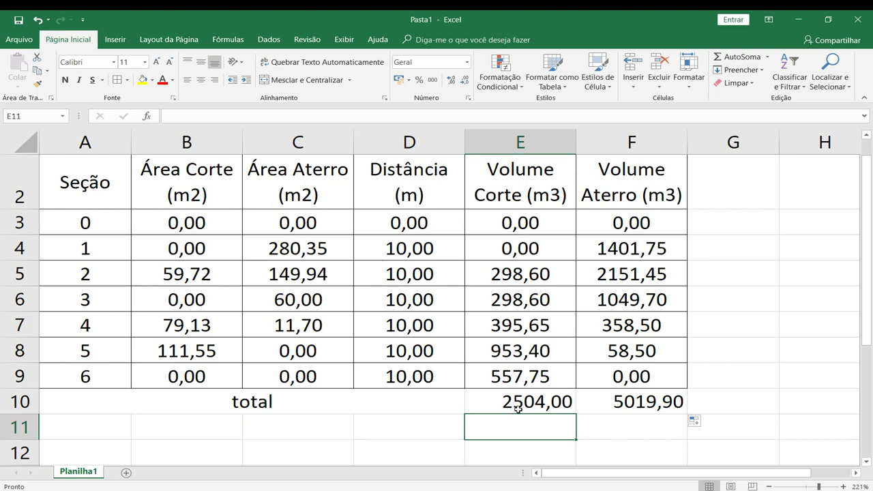
left_click(438, 425)
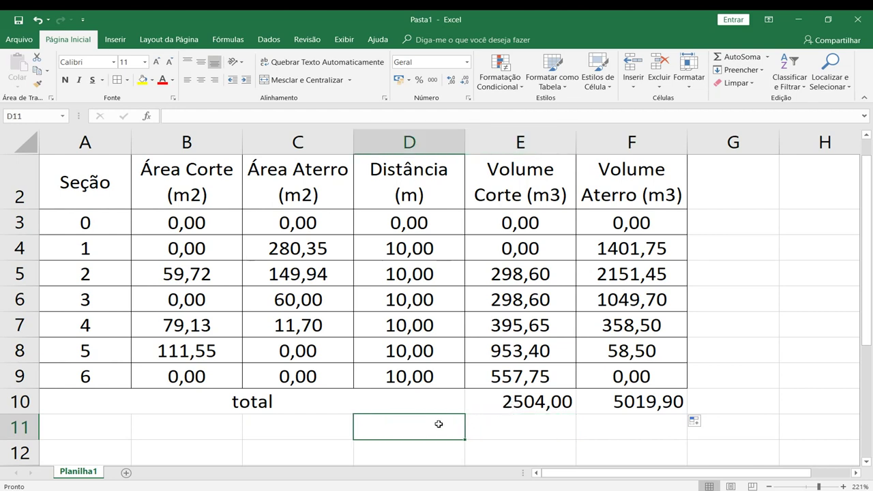
type("diferença")
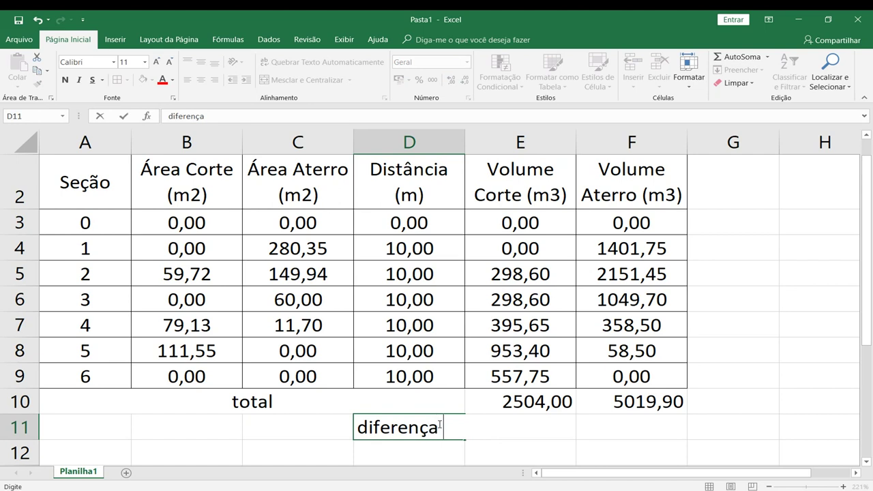
left_click(510, 443)
Step: Enter =F10-E10 in E11, giving a difference of 2515,90
left_click(510, 432)
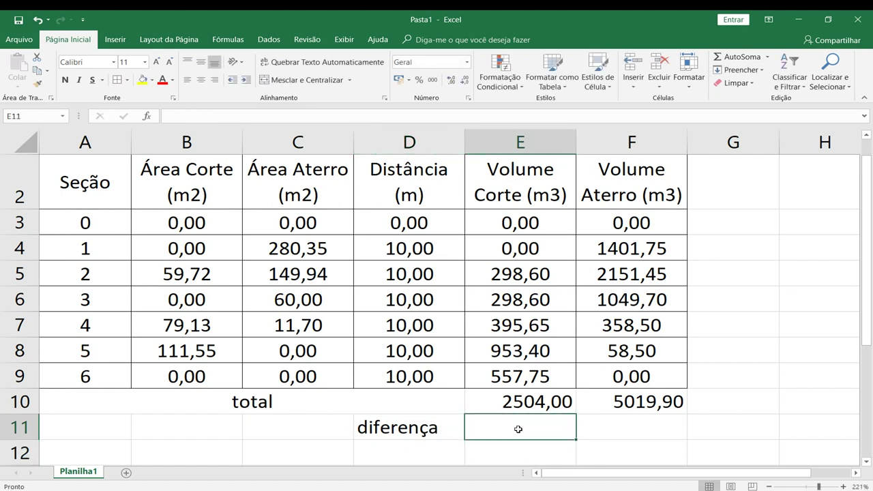
type("=")
left_click(613, 399)
type("-")
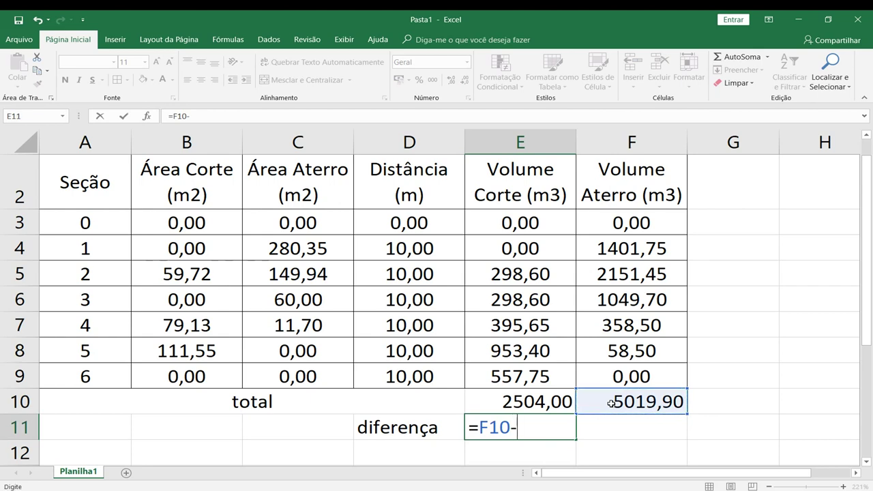
left_click(524, 394)
key("Return")
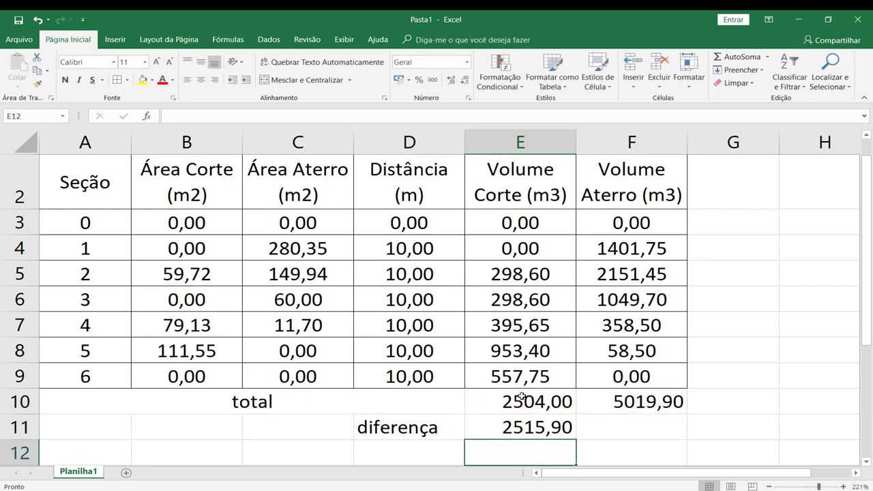
scroll(431, 388, "up", 1)
scroll(518, 372, "down", 1)
Step: Enter the unit 'm3' in F11
left_click(600, 347)
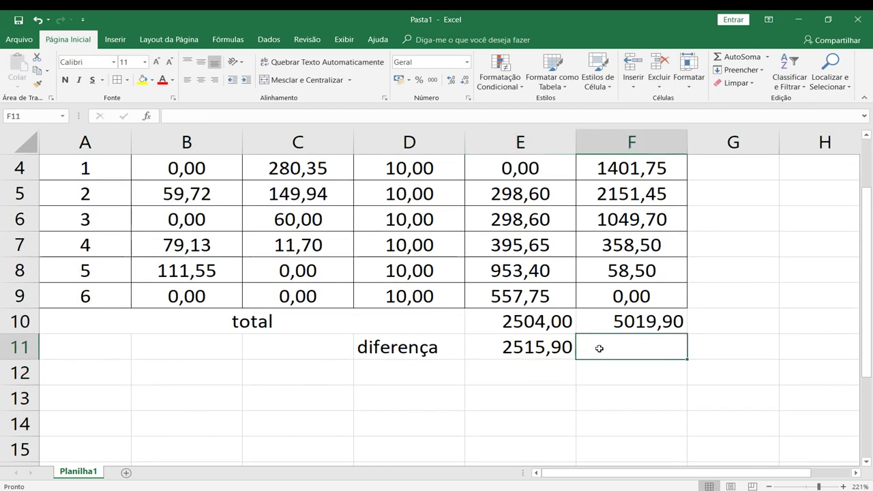
type("m4")
key("BackSpace")
type("3")
key("Return")
Step: Label D12 'a aterrar' beneath the difference
left_click(413, 351)
left_click(410, 362)
type("a att")
key("BackSpace")
type("erra")
key("Return")
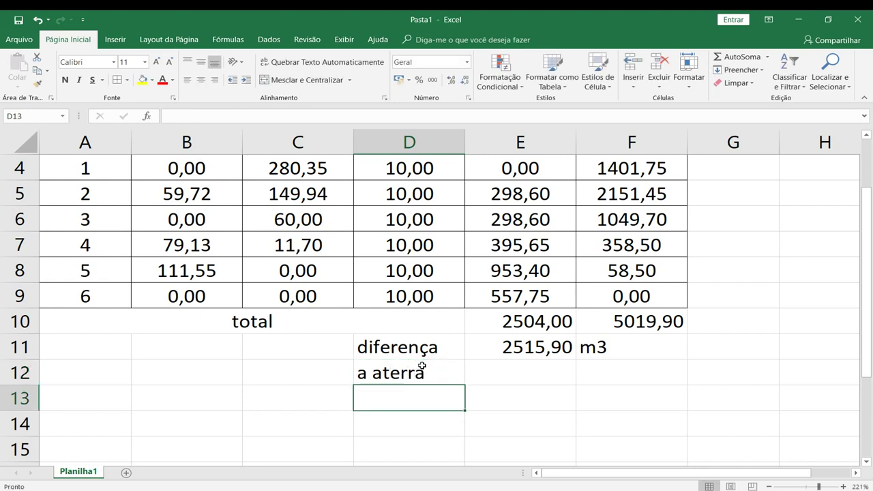
double_click(422, 366)
type("r")
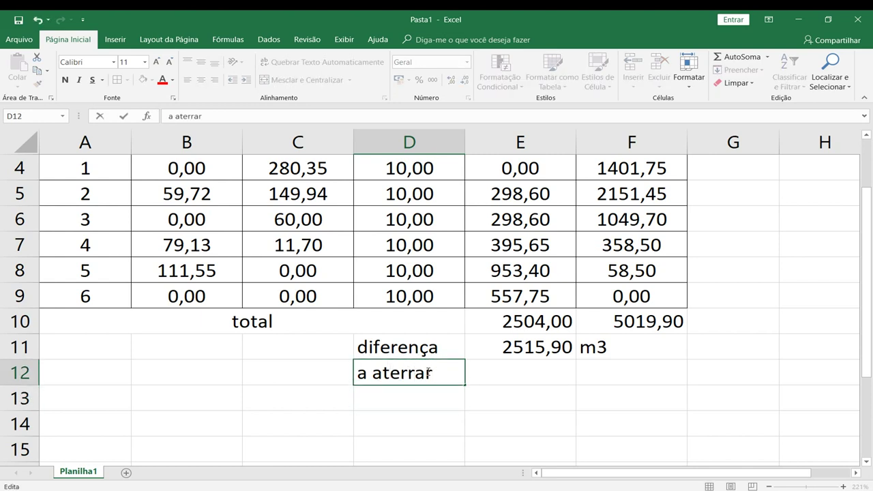
key("Return")
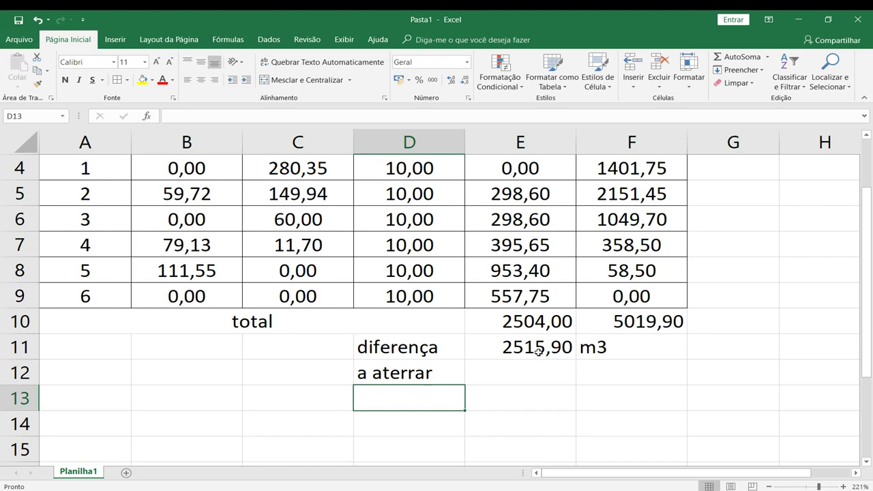
scroll(538, 351, "up", 1)
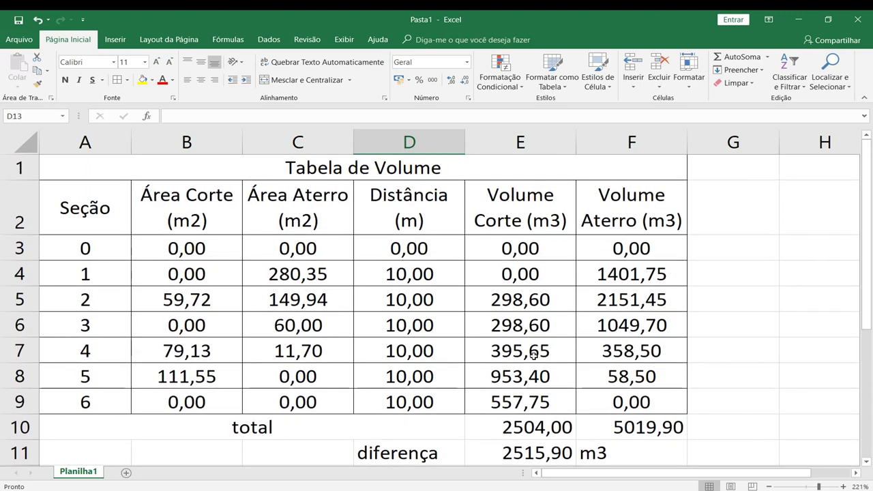
scroll(533, 353, "down", 1)
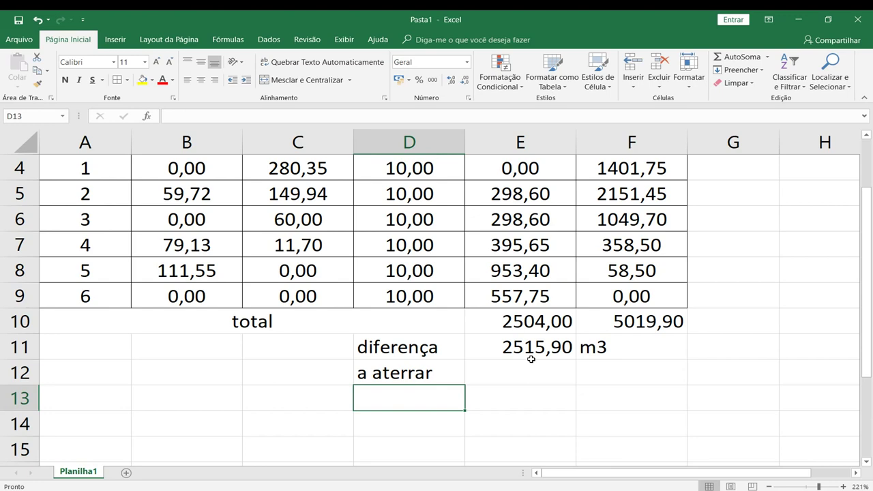
scroll(541, 350, "up", 1)
scroll(535, 358, "down", 1)
Step: Return to AutoCAD and pan the site plan viewport showing sections s0 to s6
left_click(436, 470)
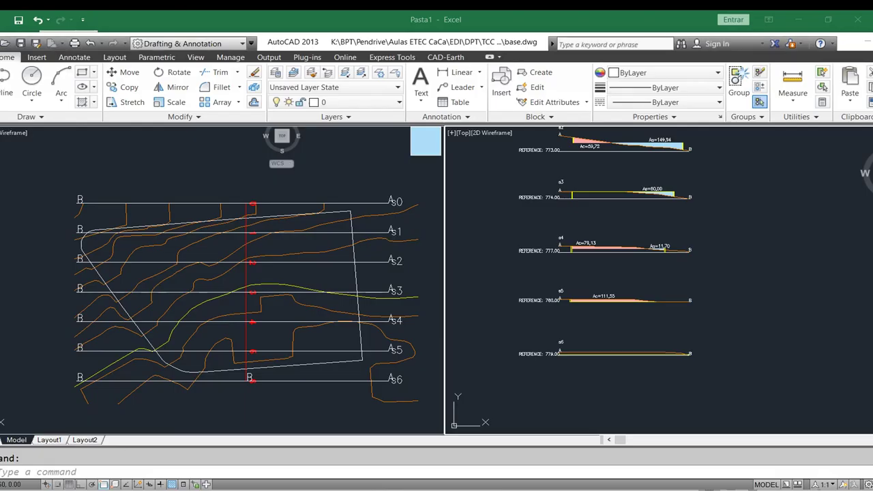
left_click(311, 259)
middle_click_drag(179, 249, 168, 244)
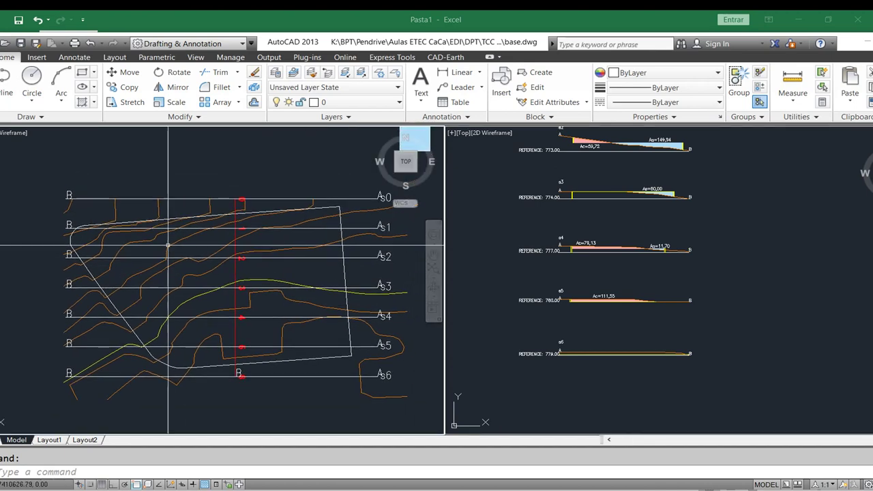
scroll(173, 252, "down", 1)
scroll(190, 240, "up", 1)
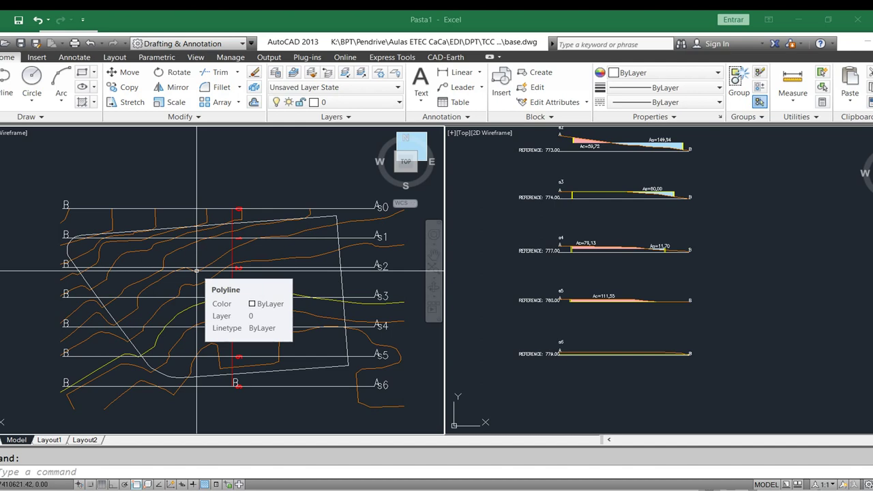
middle_click_drag(213, 262, 208, 251)
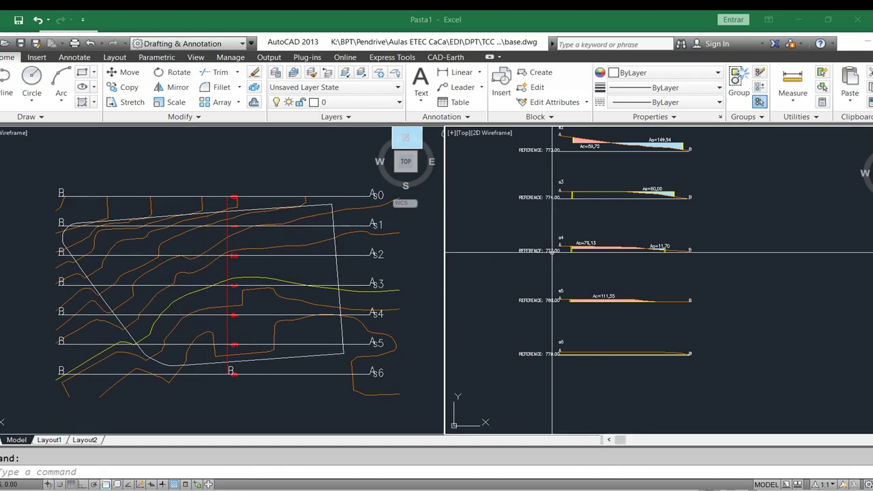
middle_click_drag(560, 232, 547, 265)
scroll(561, 293, "down", 2)
scroll(561, 294, "down", 1)
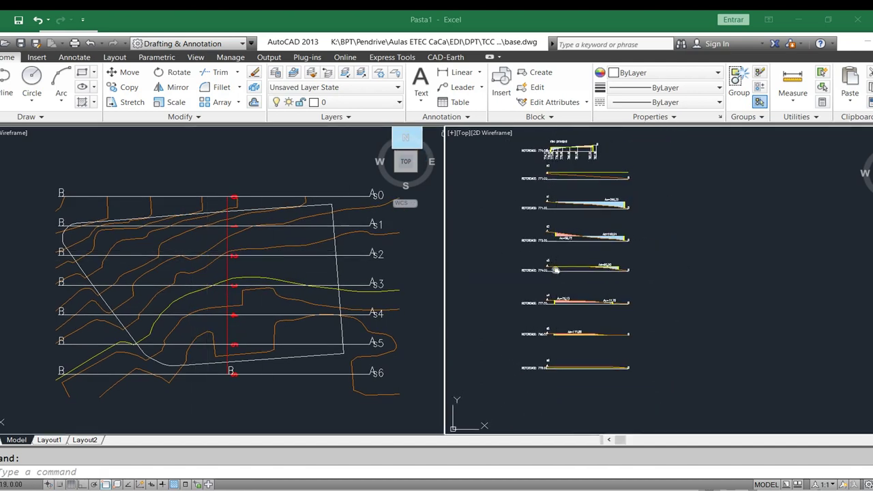
Step: Pan and zoom the profiles viewport to frame the cross-sections with their cut and fill areas
middle_click_drag(561, 295, 576, 285)
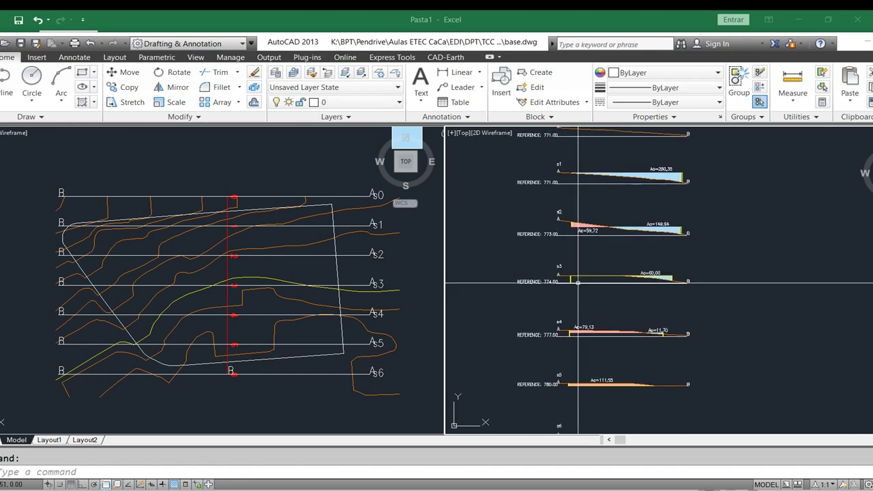
left_click(354, 270)
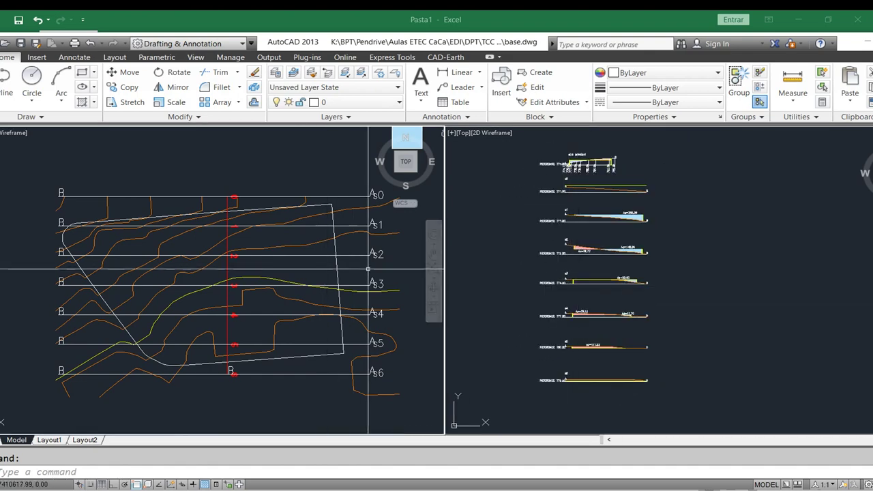
left_click(730, 306)
scroll(572, 283, "up", 4)
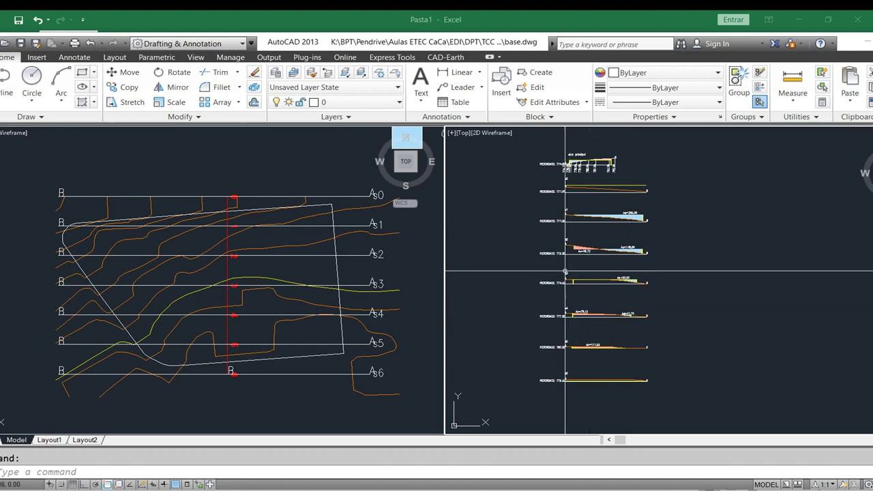
scroll(572, 284, "up", 4)
scroll(572, 283, "down", 6)
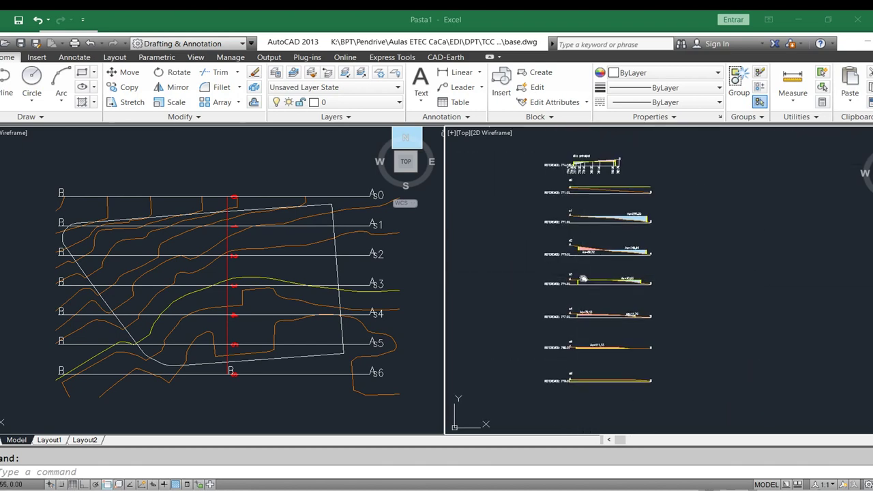
middle_click_drag(573, 262, 567, 266)
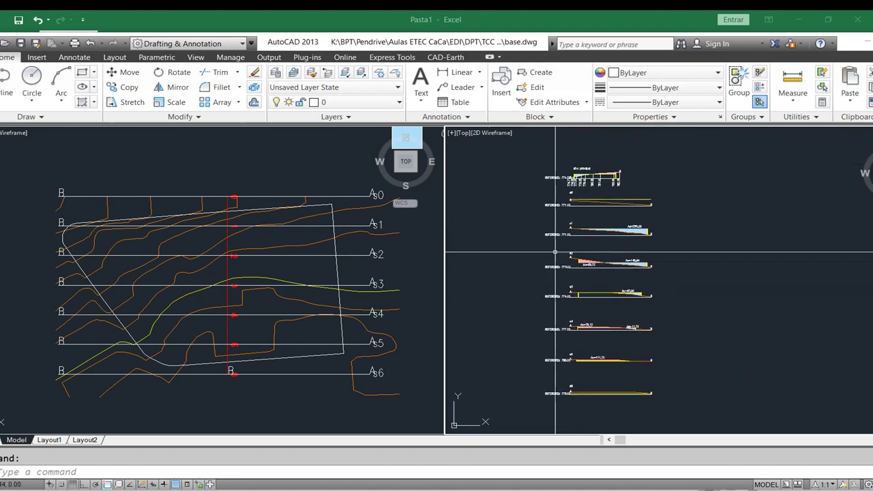
left_click(284, 268)
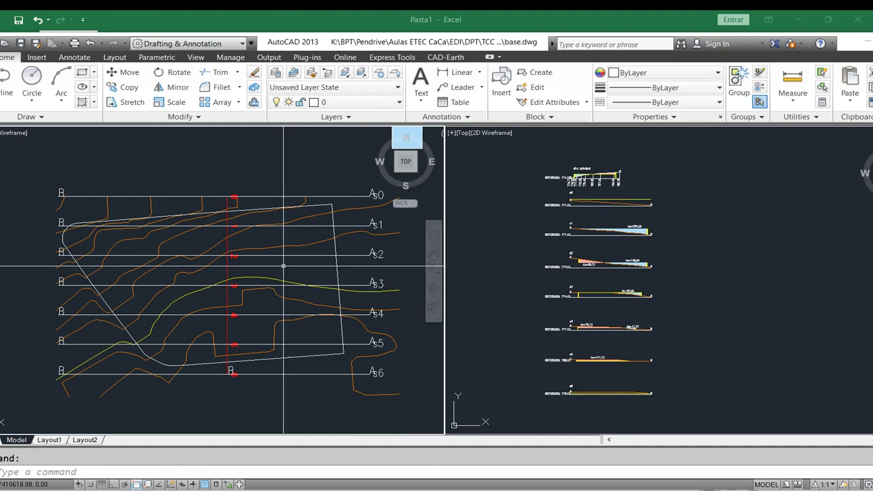